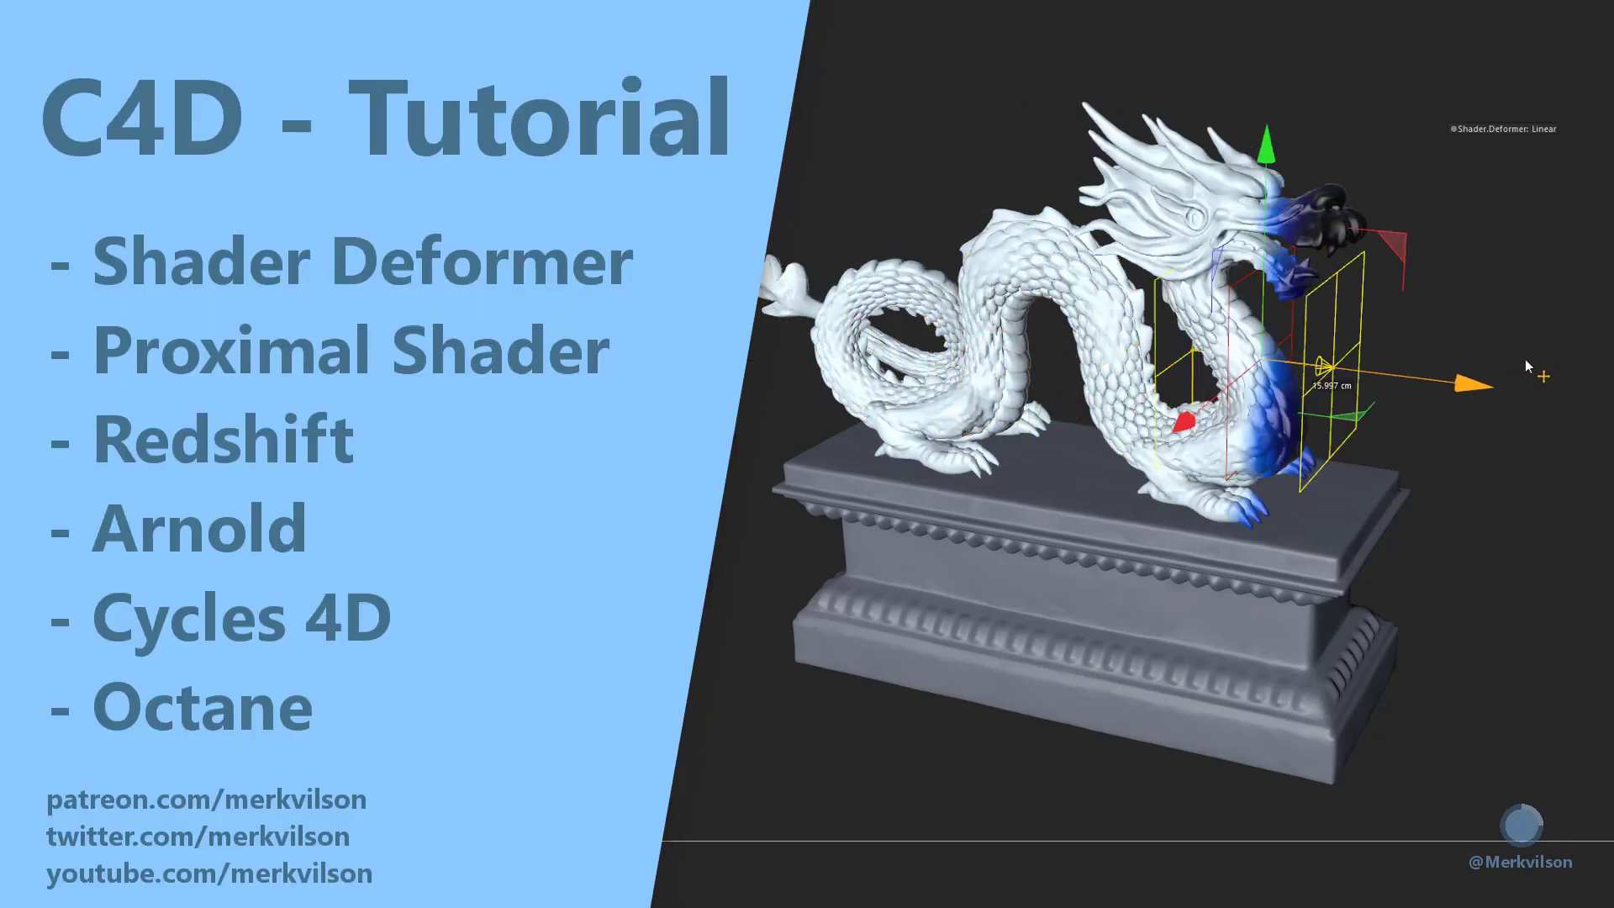
pyautogui.click(1546, 129)
pyautogui.click(1583, 267)
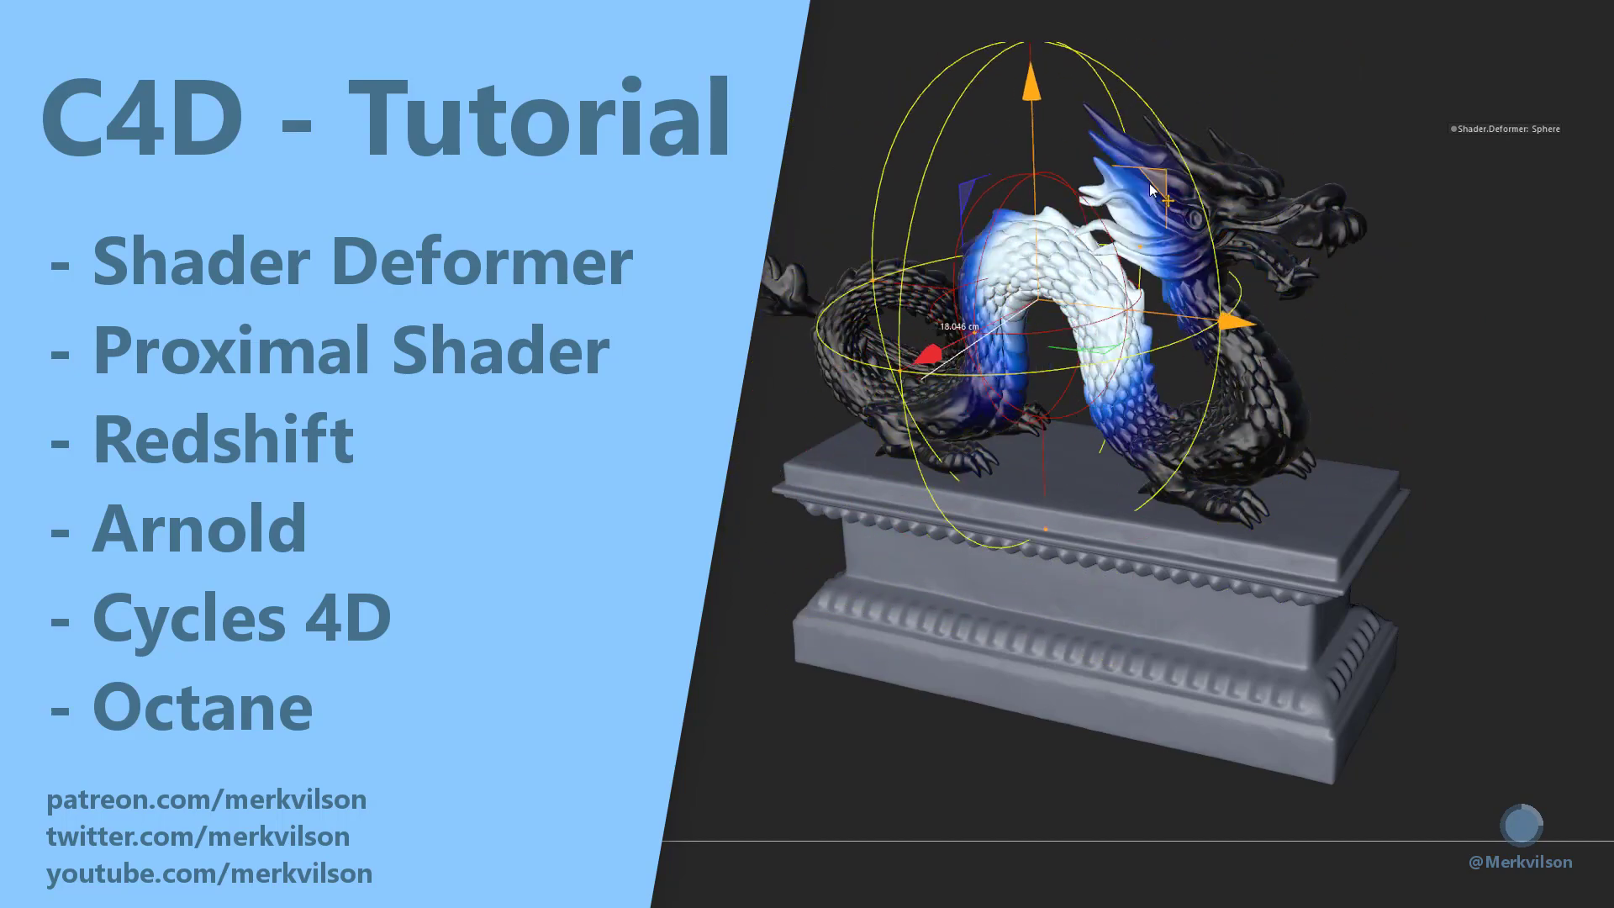
pyautogui.click(1554, 130)
pyautogui.click(1577, 153)
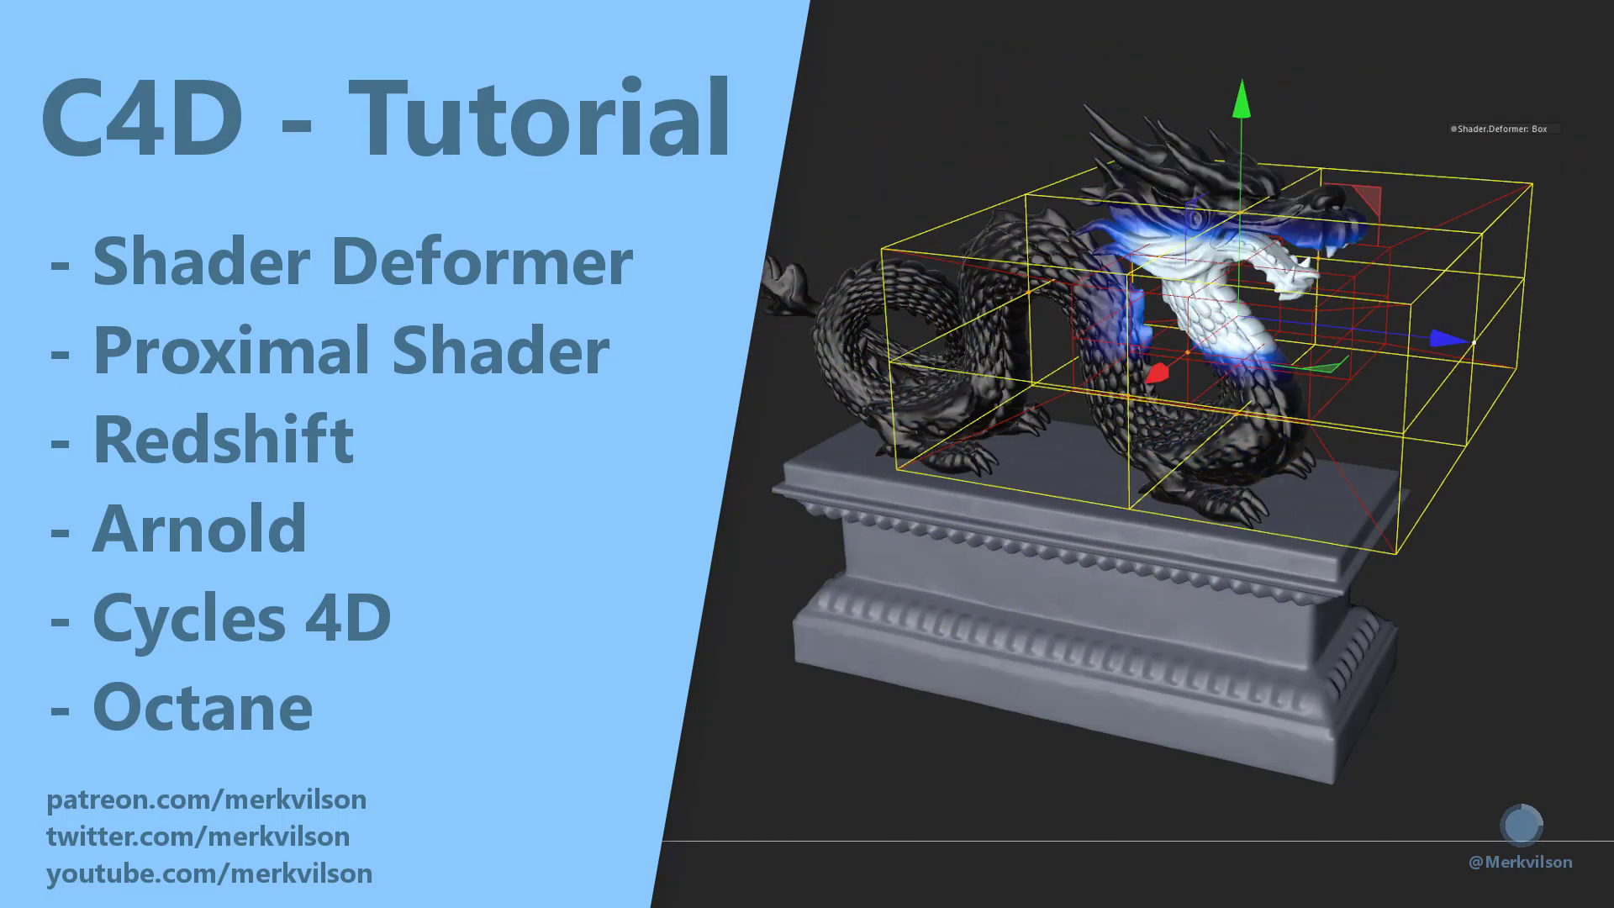
pyautogui.moveTo(1051, 263); pyautogui.dragTo(1061, 42)
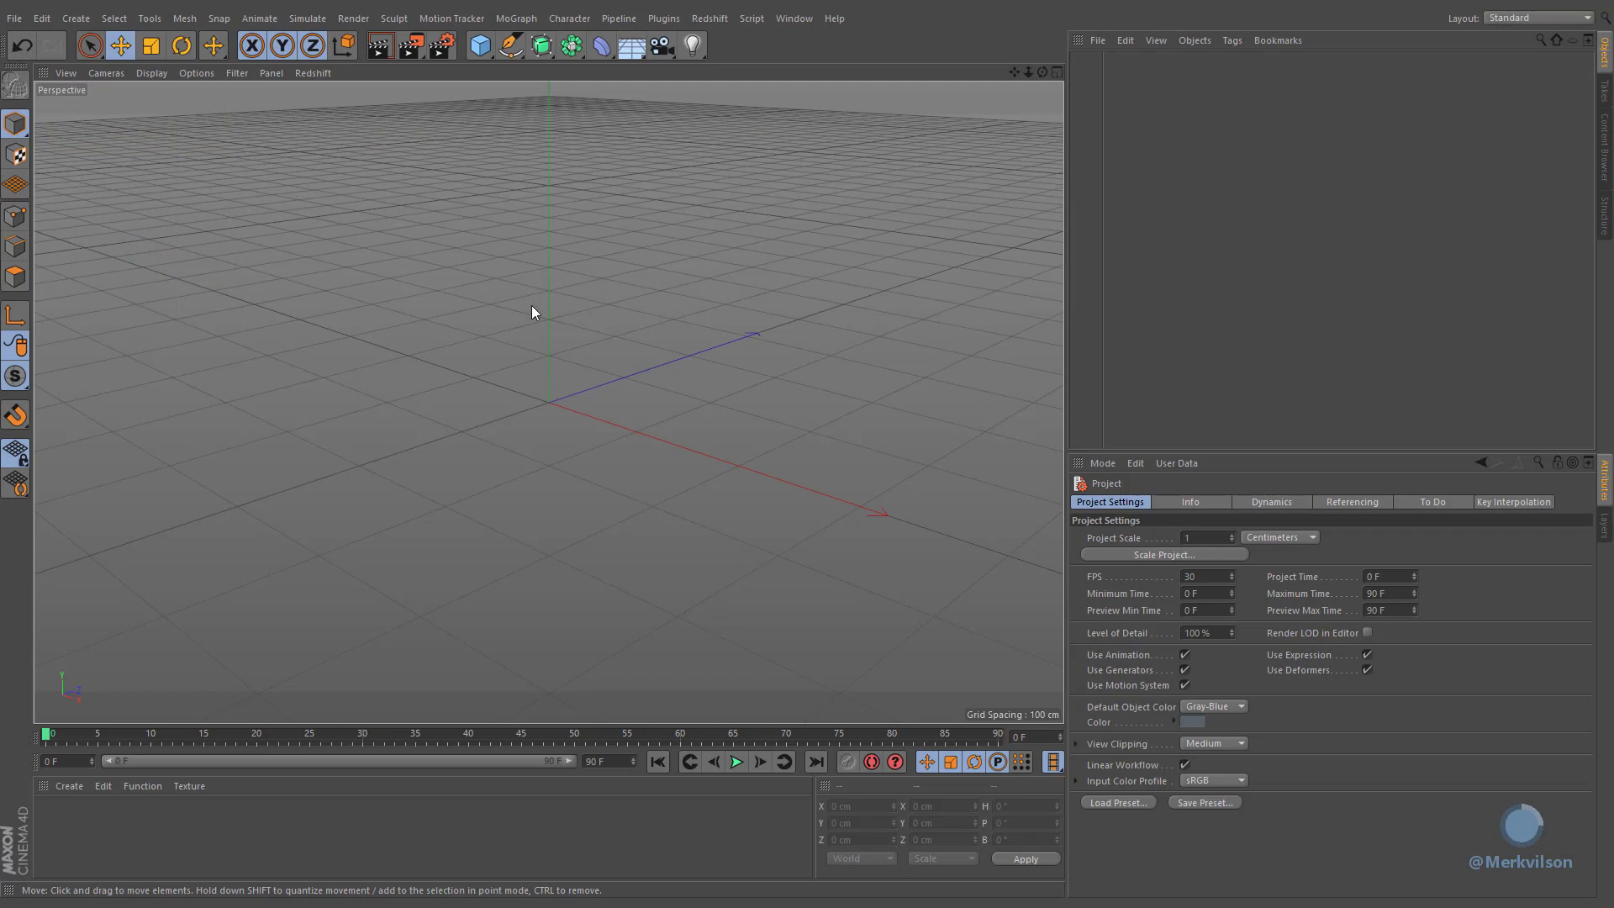
# Step: Add a plane primitive and display its wireframe lines over the shading in the viewport
pyautogui.click(488, 45)
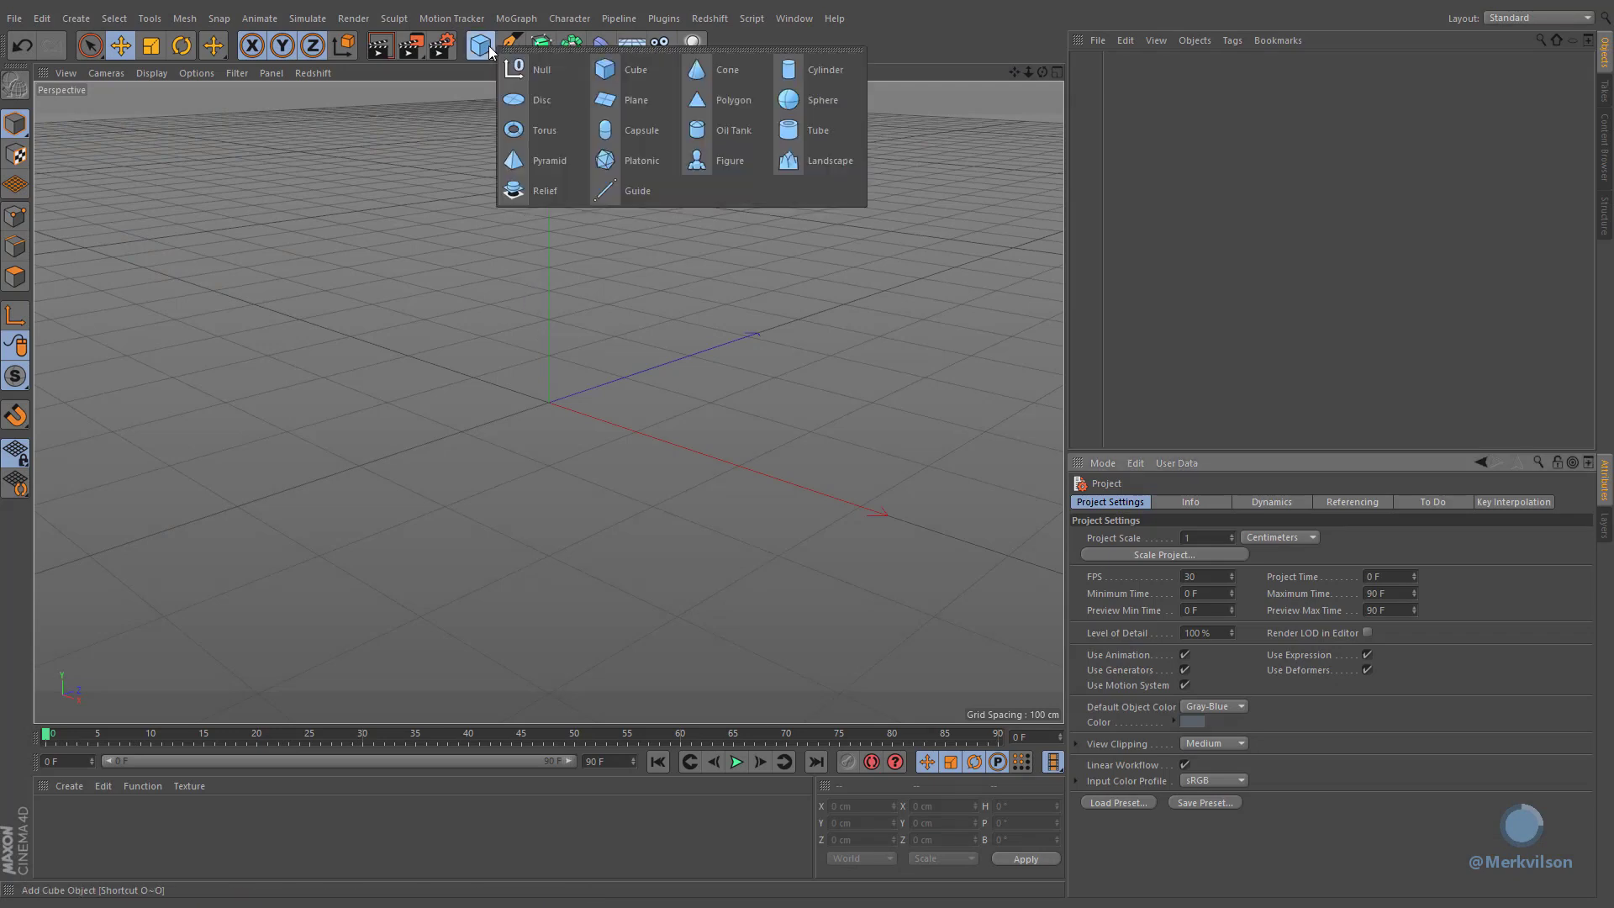
pyautogui.click(663, 98)
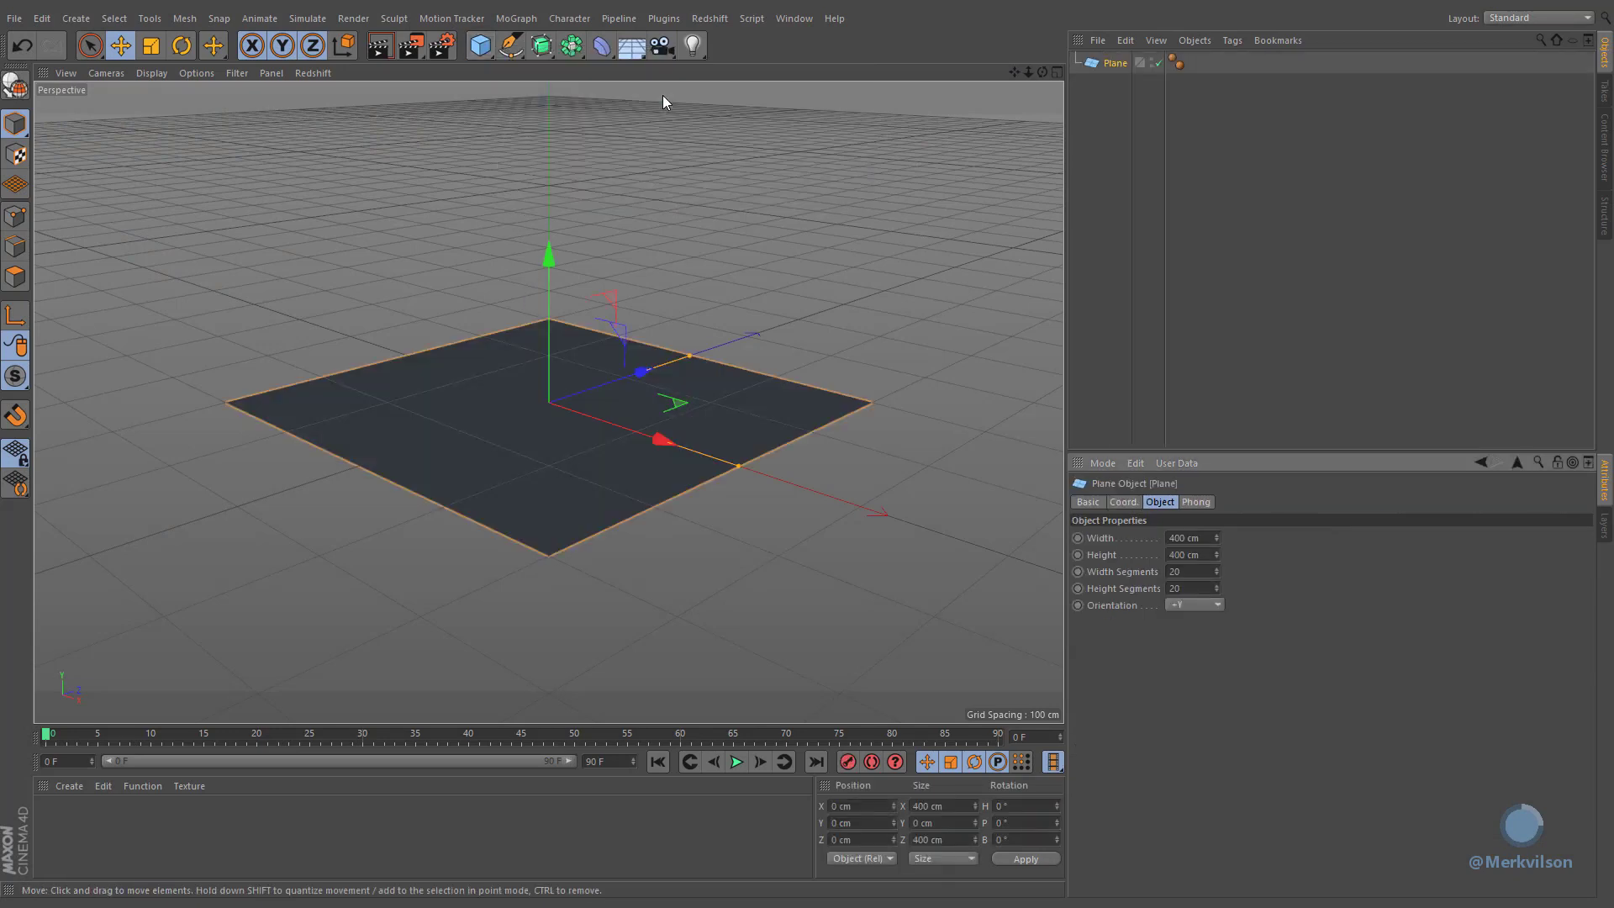
pyautogui.click(159, 75)
pyautogui.click(156, 114)
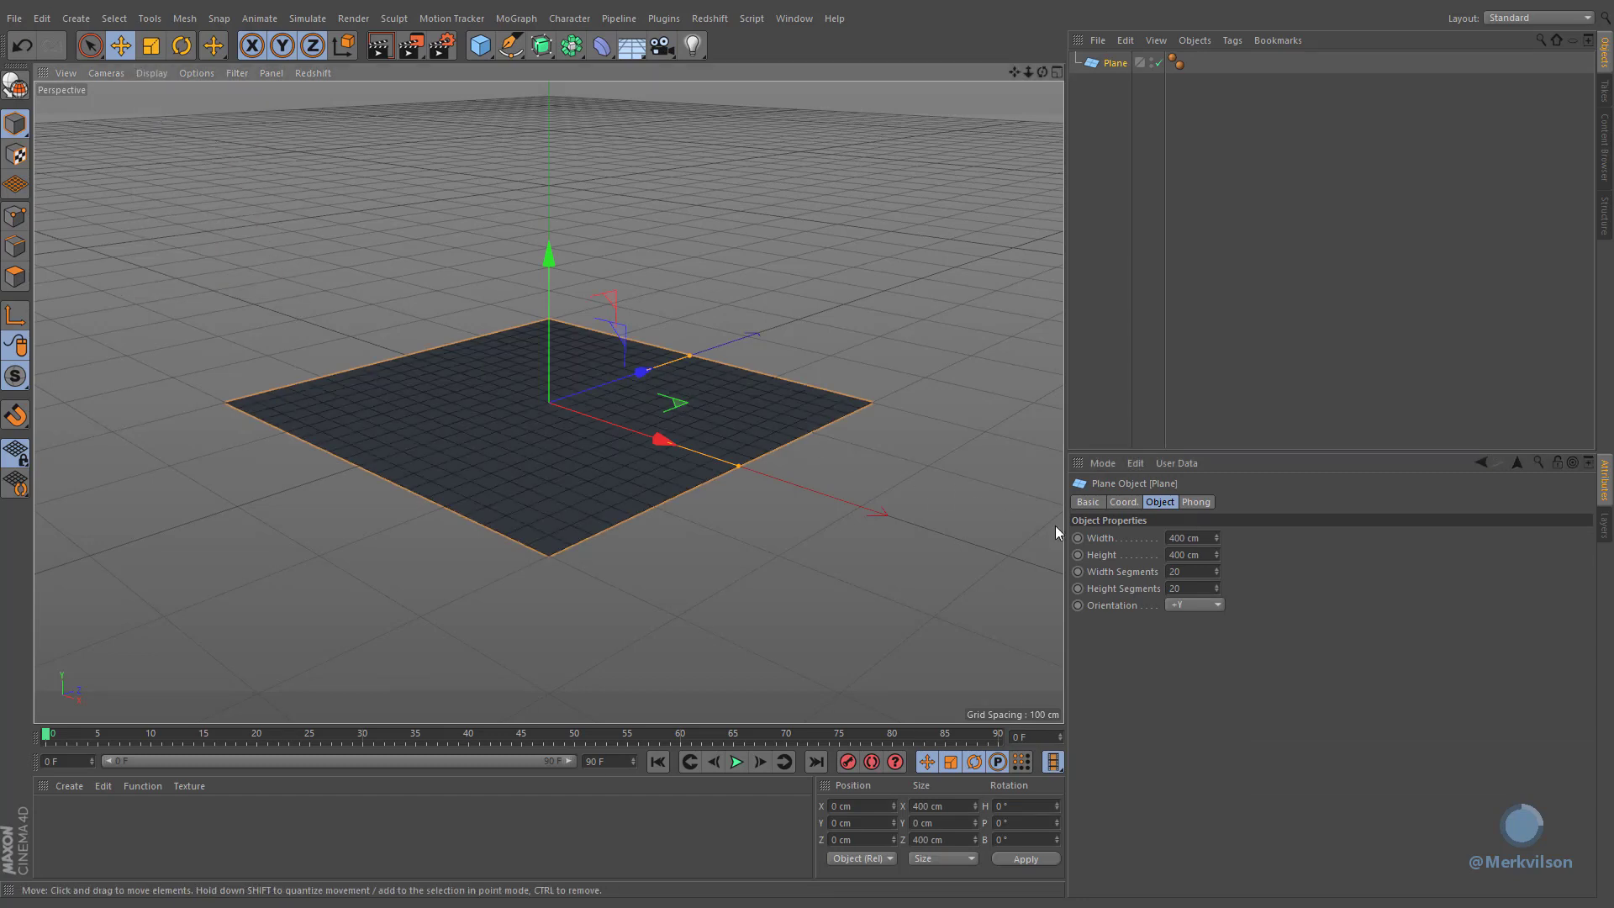
# Step: Set the plane's width and height segments to 100 and return the viewport to shading without wireframe lines
pyautogui.doubleClick(1205, 574)
pyautogui.write('100')
pyautogui.press('Return')
pyautogui.doubleClick(1203, 588)
pyautogui.write('100')
pyautogui.press('Return')
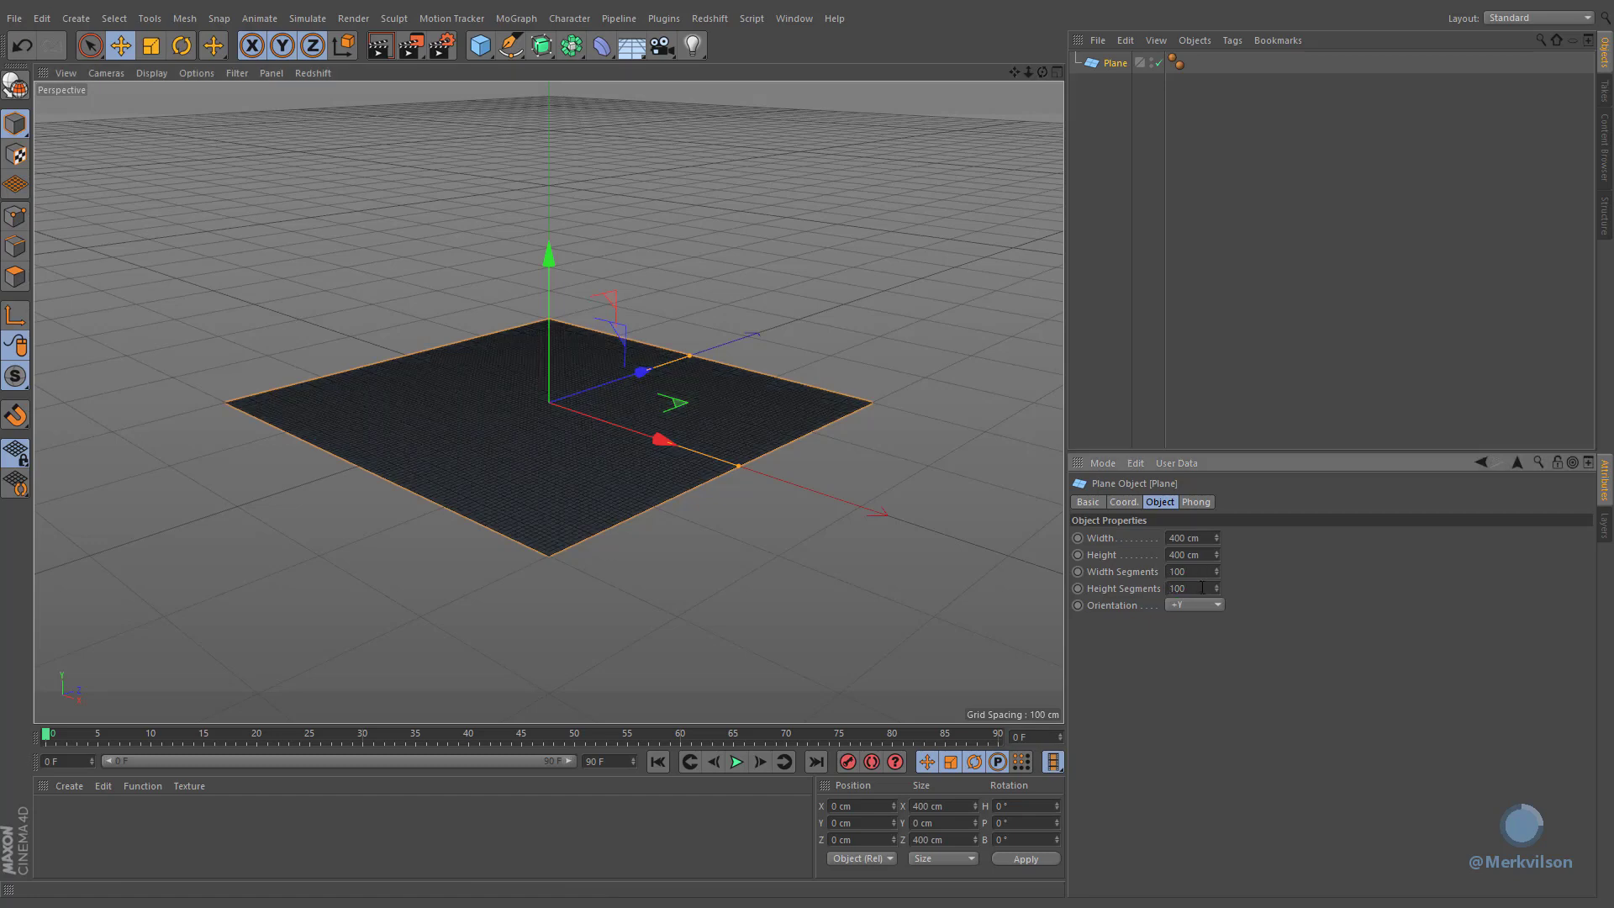
pyautogui.click(151, 74)
pyautogui.click(175, 94)
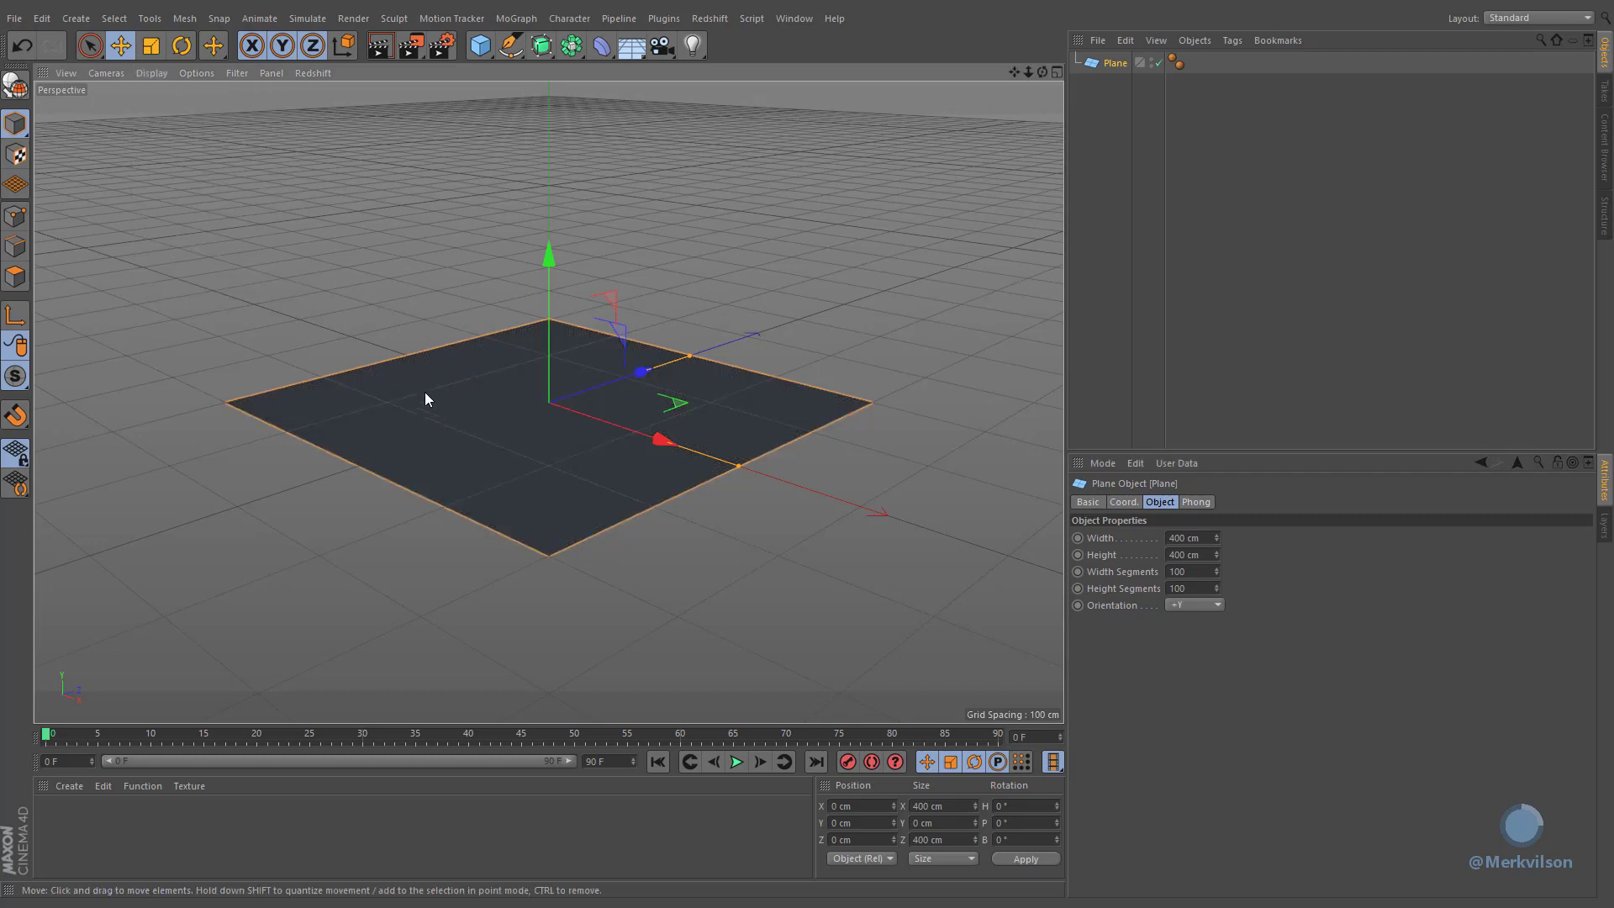
# Step: Make the plane editable and, in point mode, create a vertex map with all vertex weights set to 0%
pyautogui.click(19, 88)
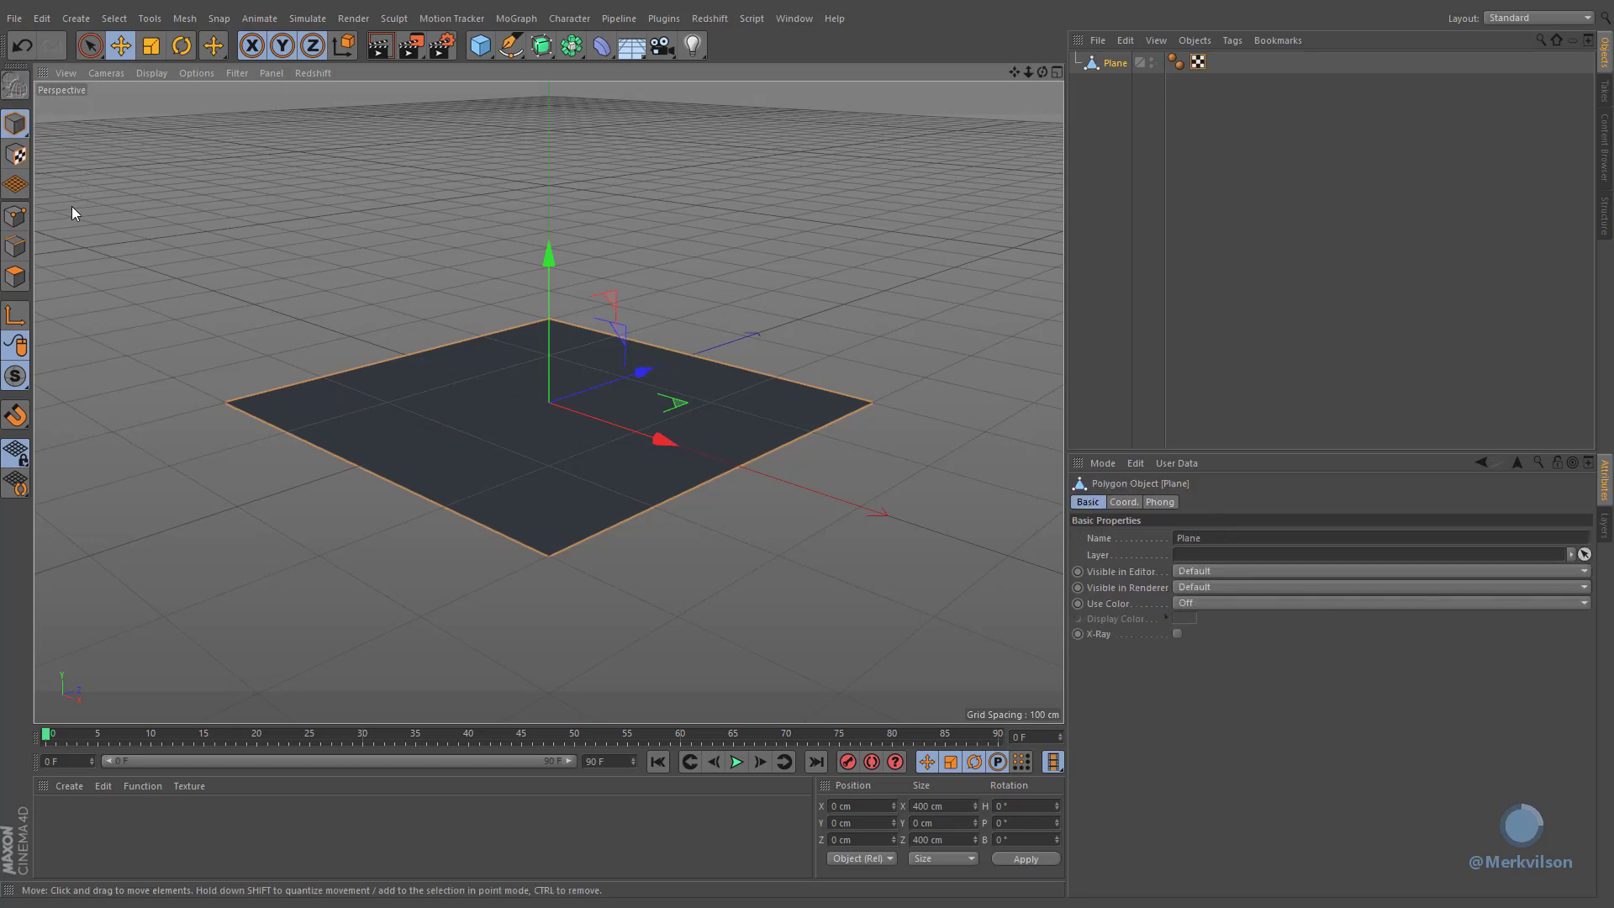
pyautogui.click(17, 216)
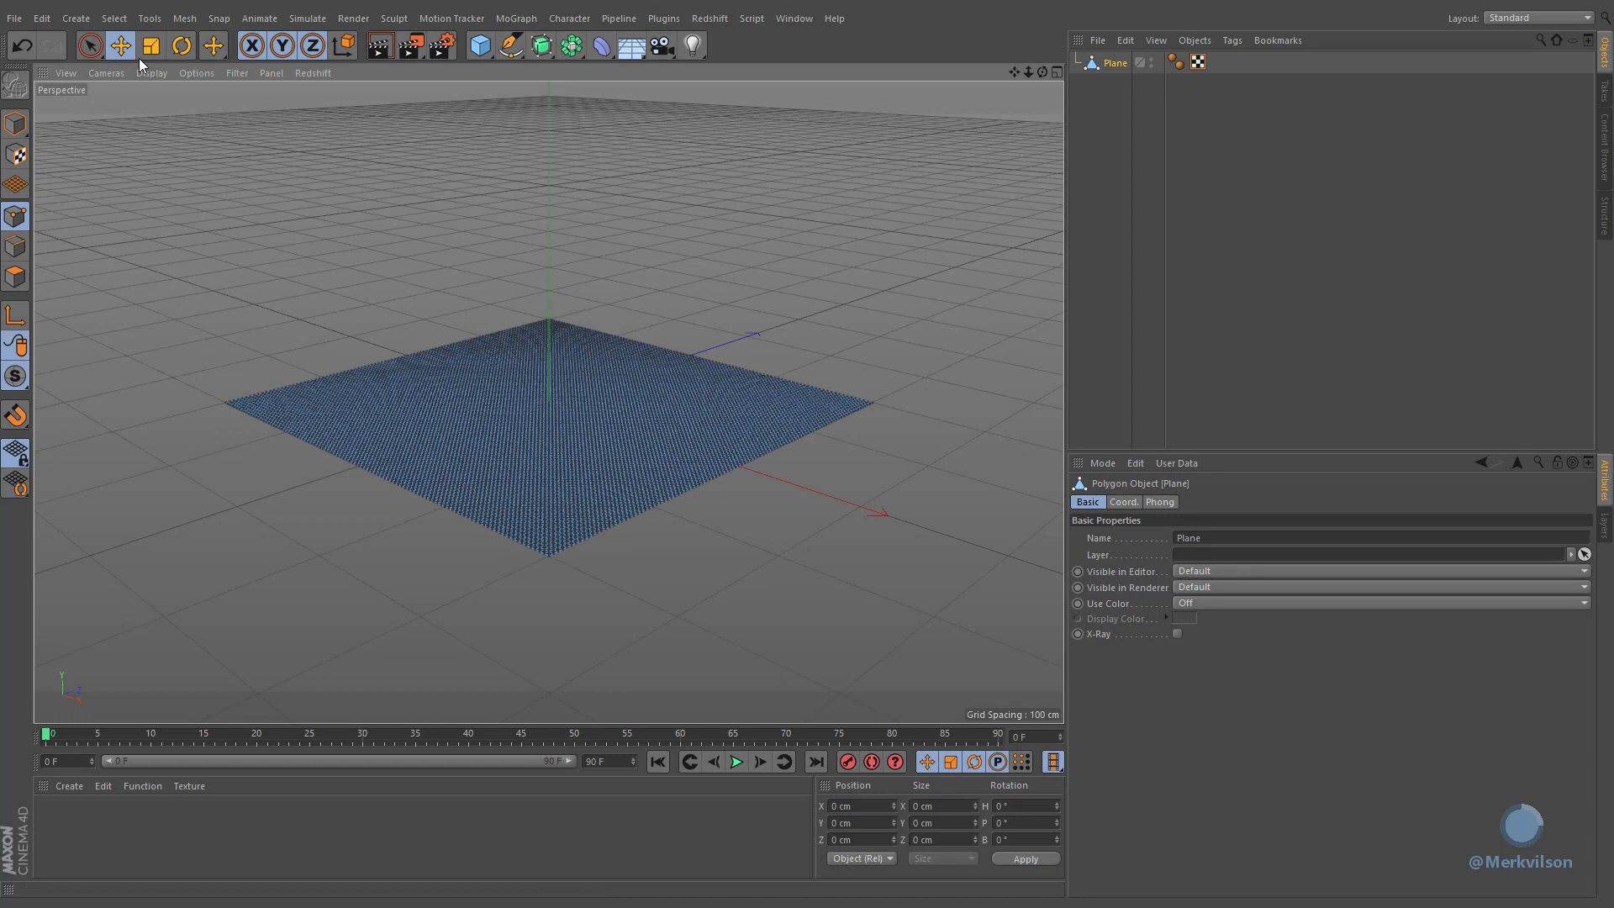
pyautogui.click(114, 18)
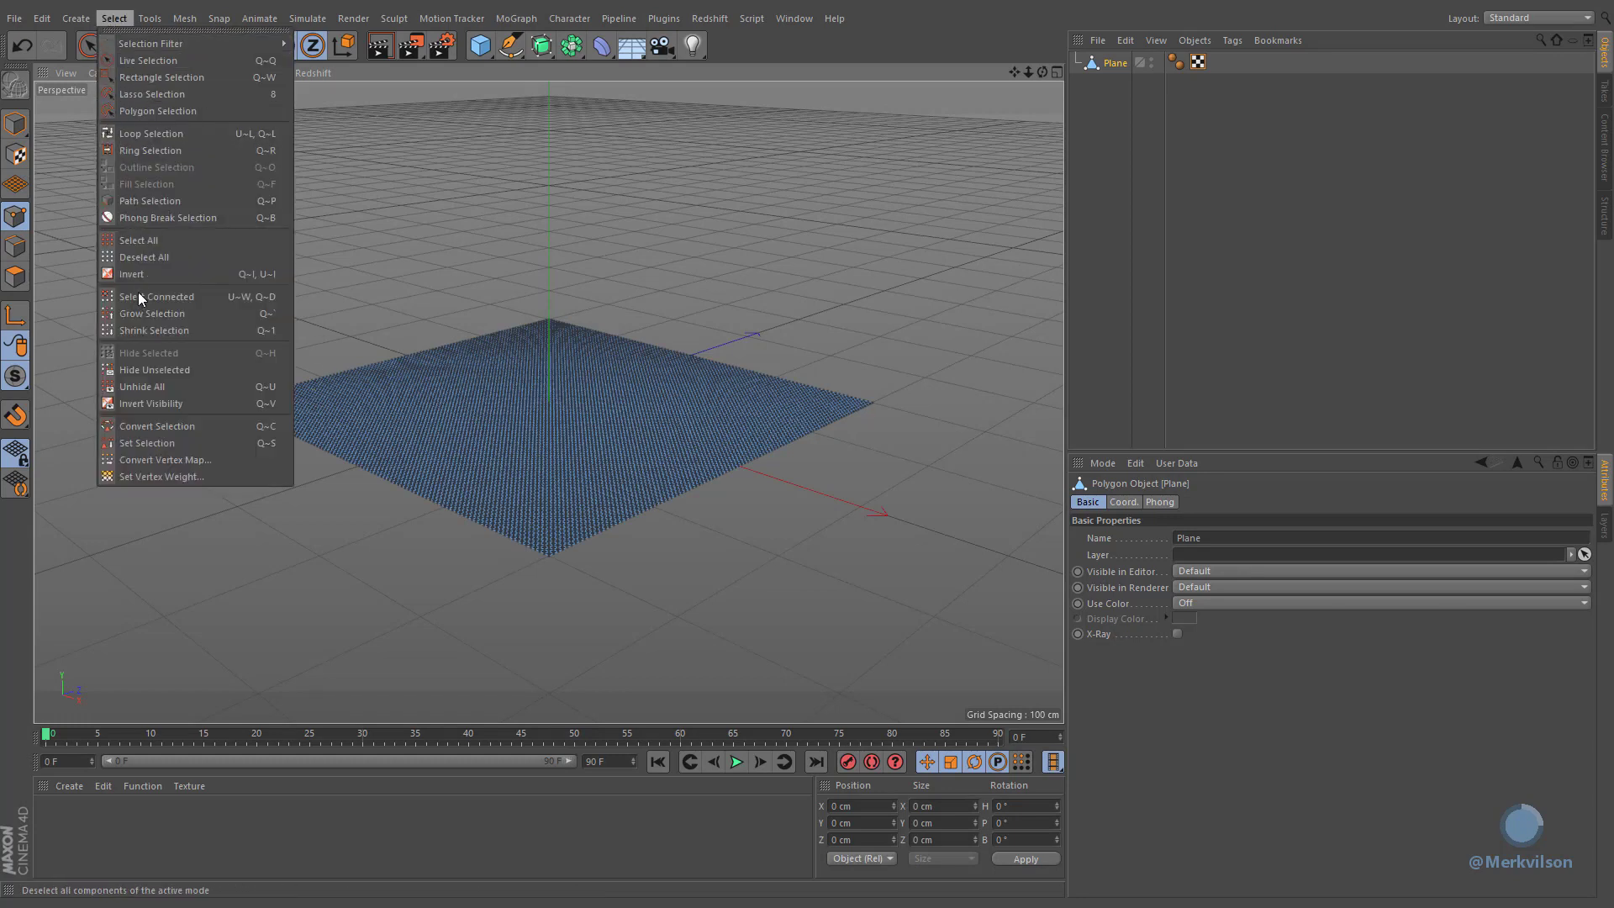
pyautogui.click(247, 476)
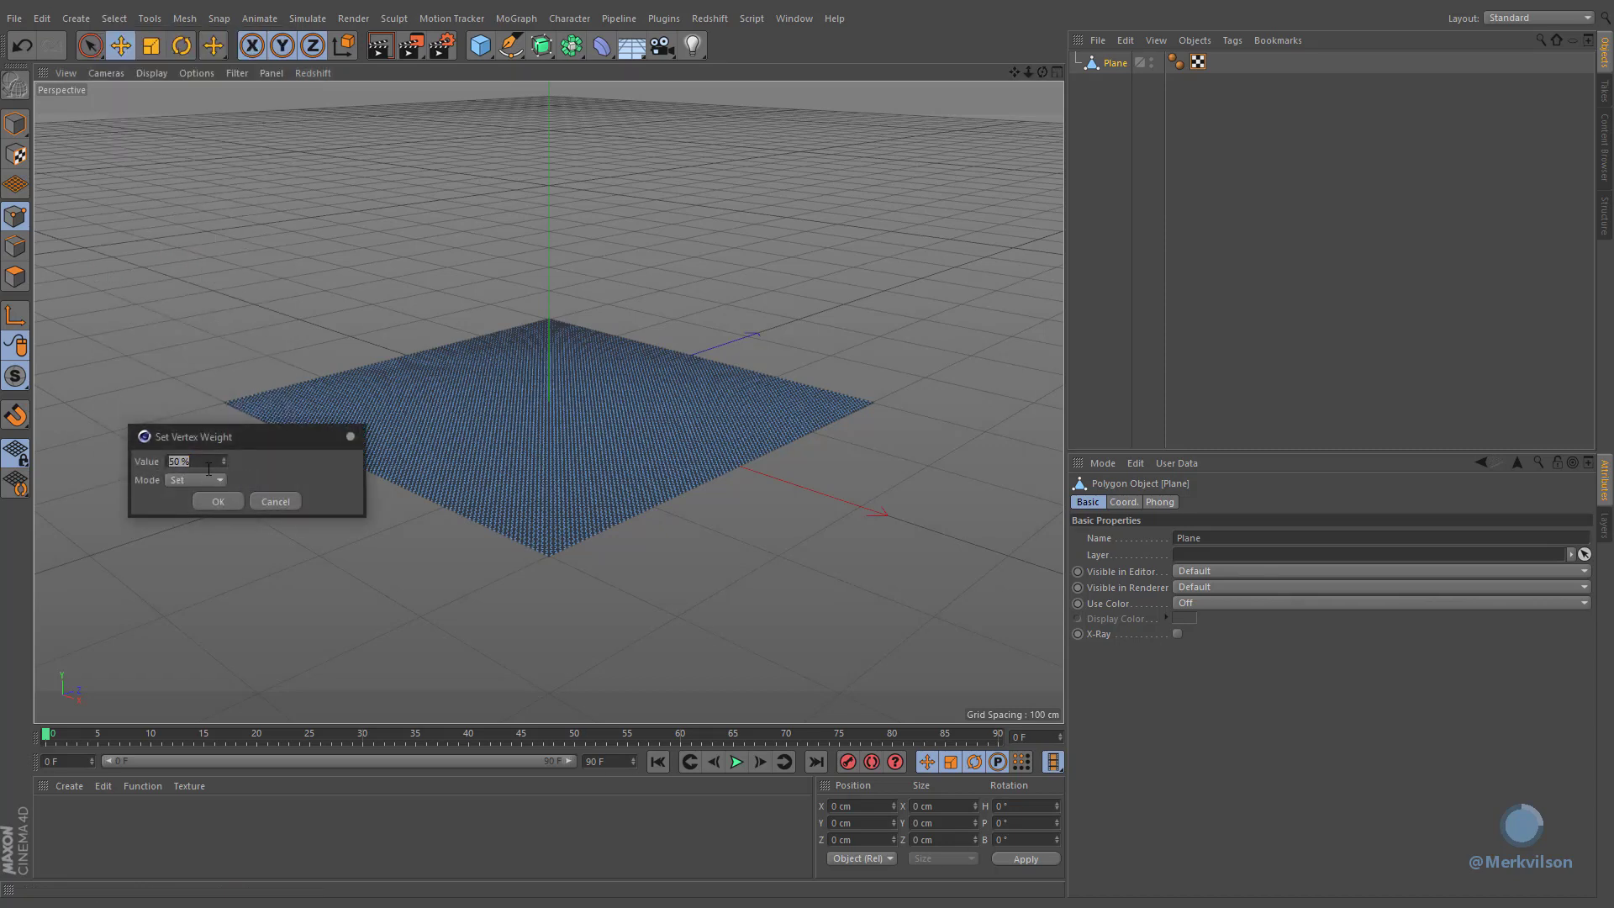
pyautogui.write('0')
pyautogui.click(216, 502)
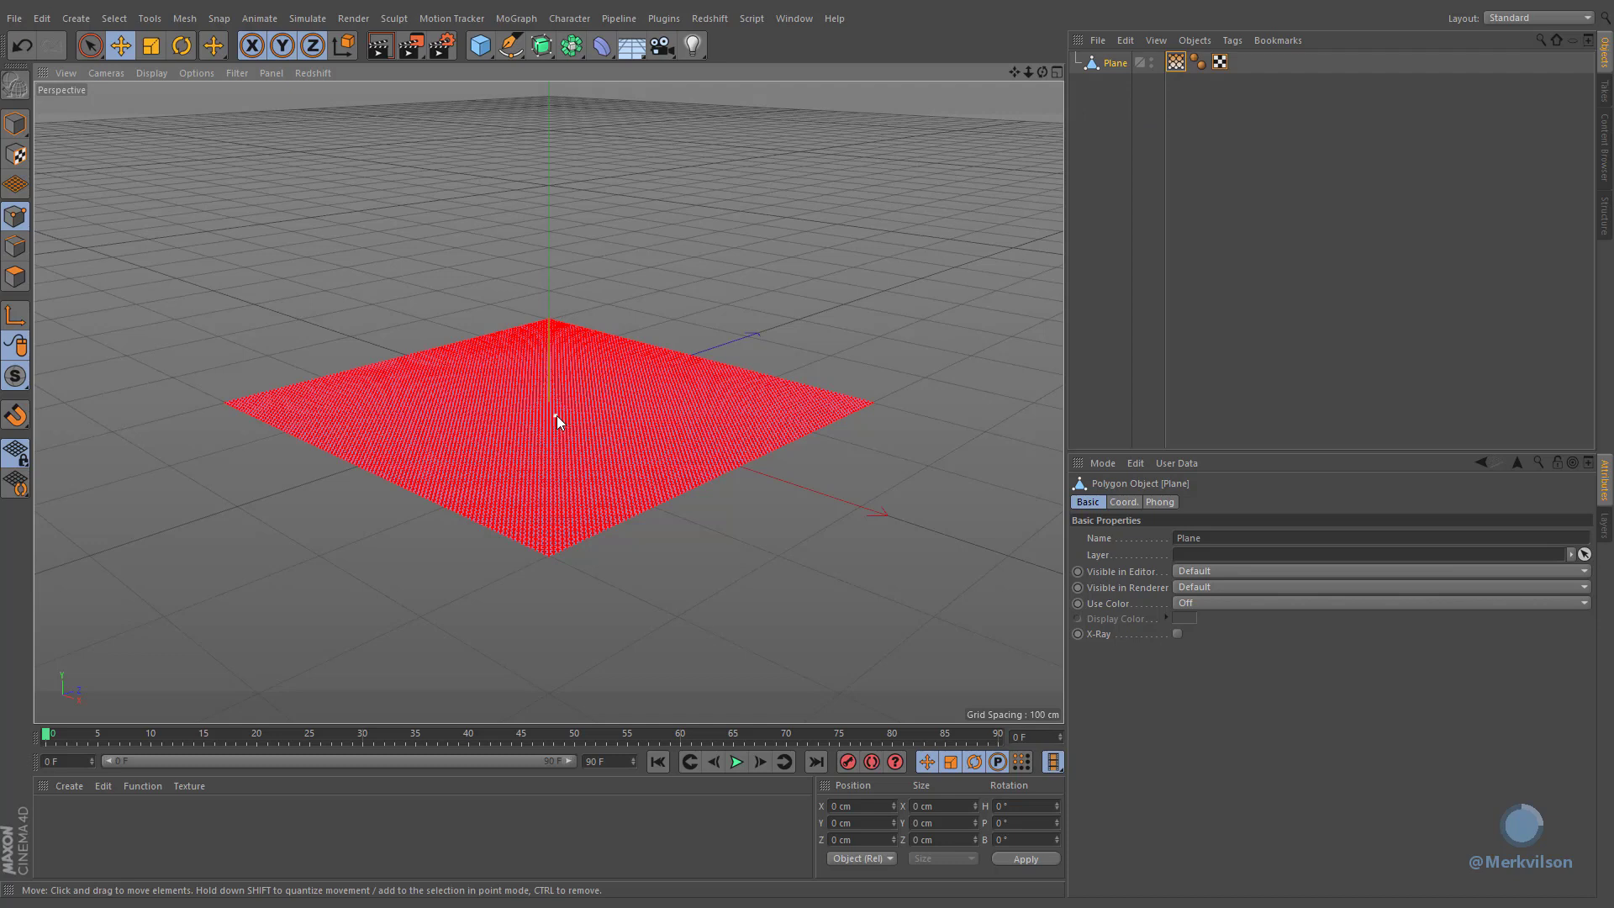
# Step: Add a Pose Morph character tag to the plane and enable Maps as its mixing type
pyautogui.click(1232, 40)
pyautogui.moveTo(1239, 83)
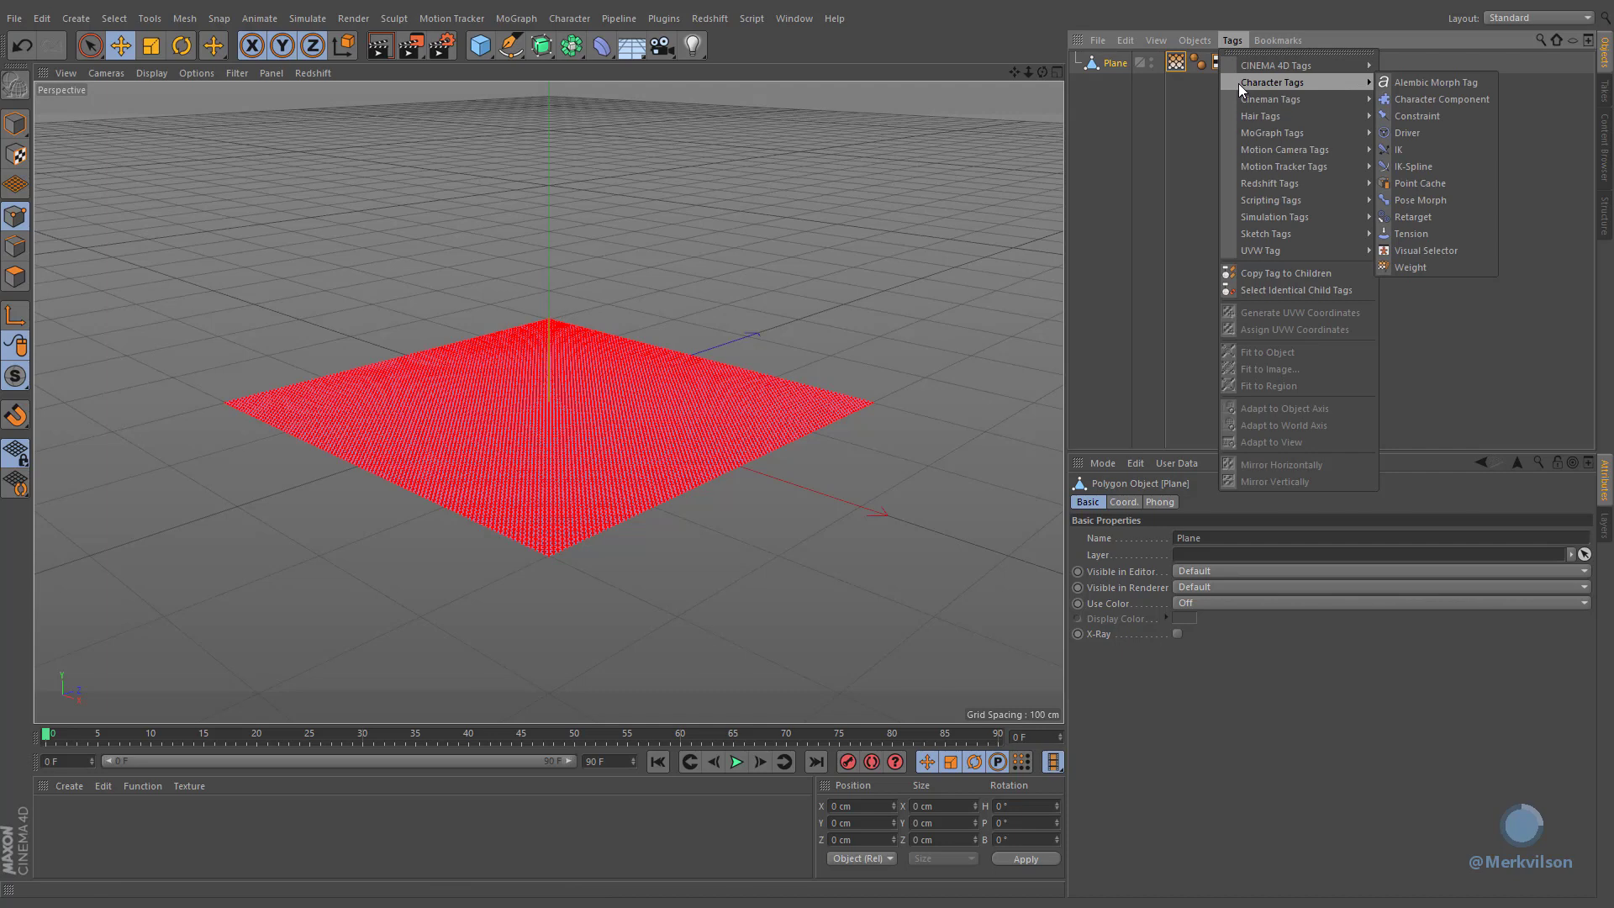
pyautogui.click(1475, 200)
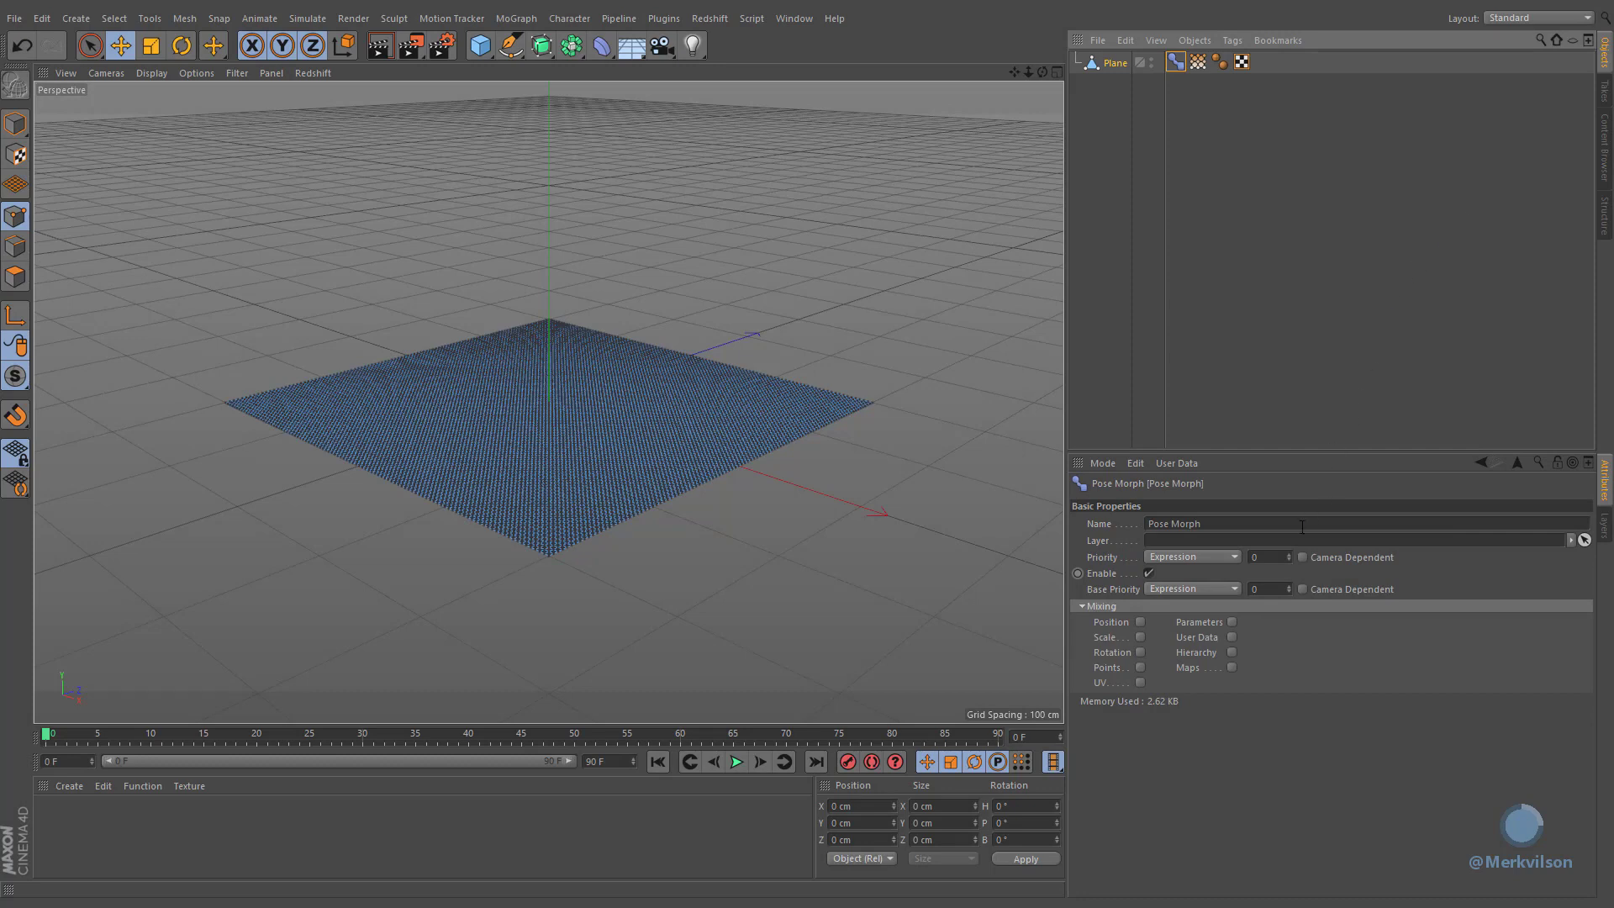
pyautogui.click(1232, 668)
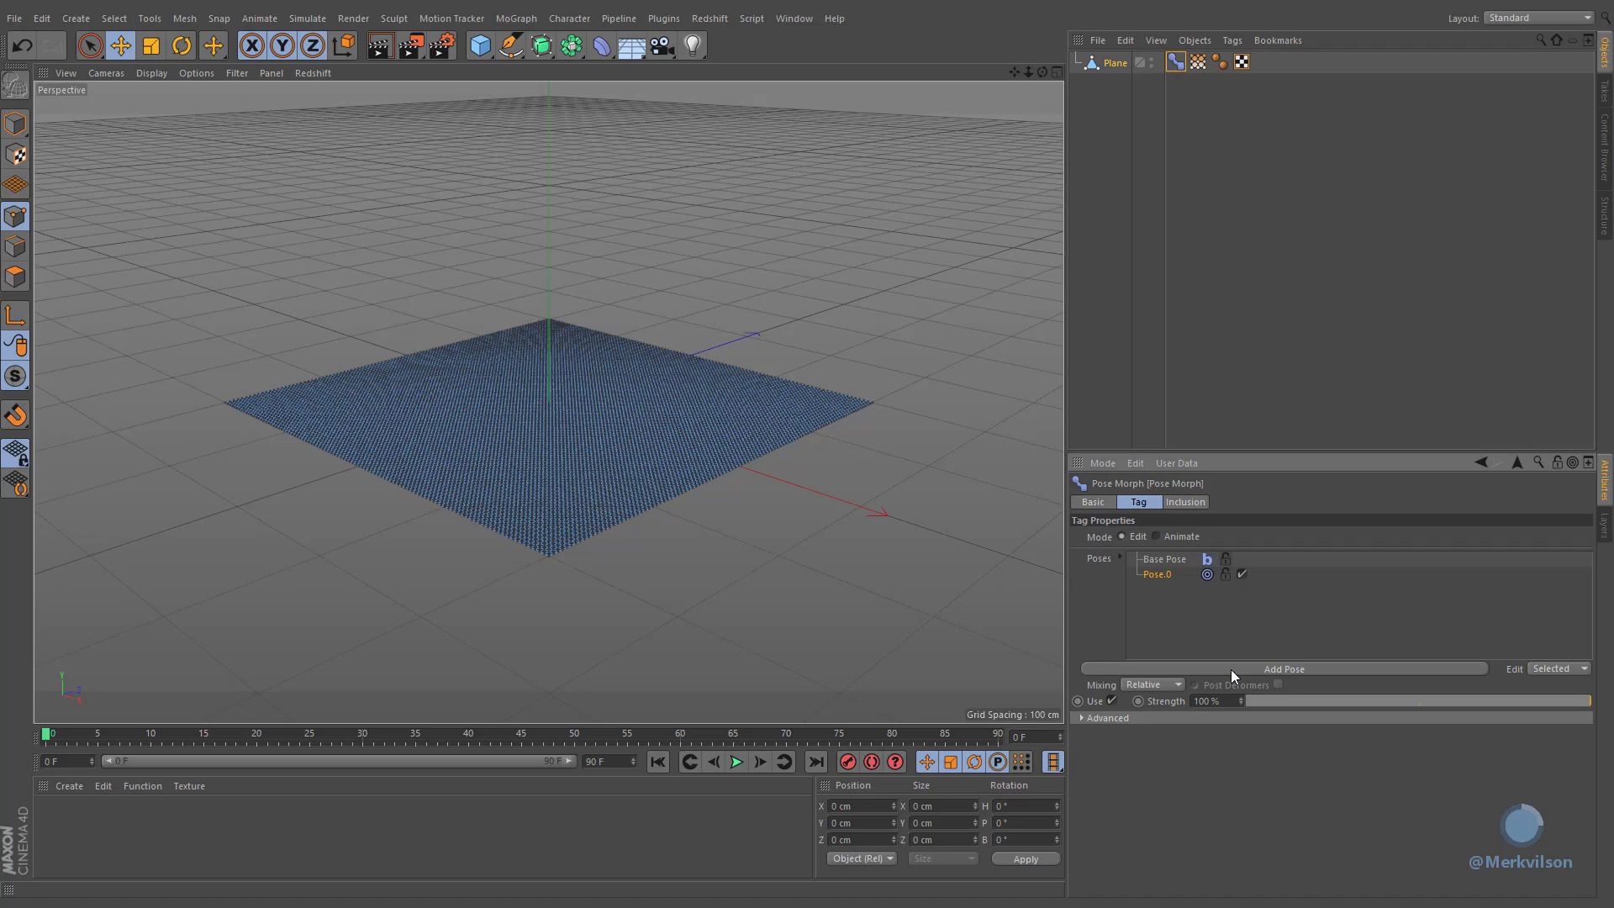
# Step: With Pose.0 active in the Pose Morph tag, set the plane's vertex map weight to 100%
pyautogui.click(1148, 563)
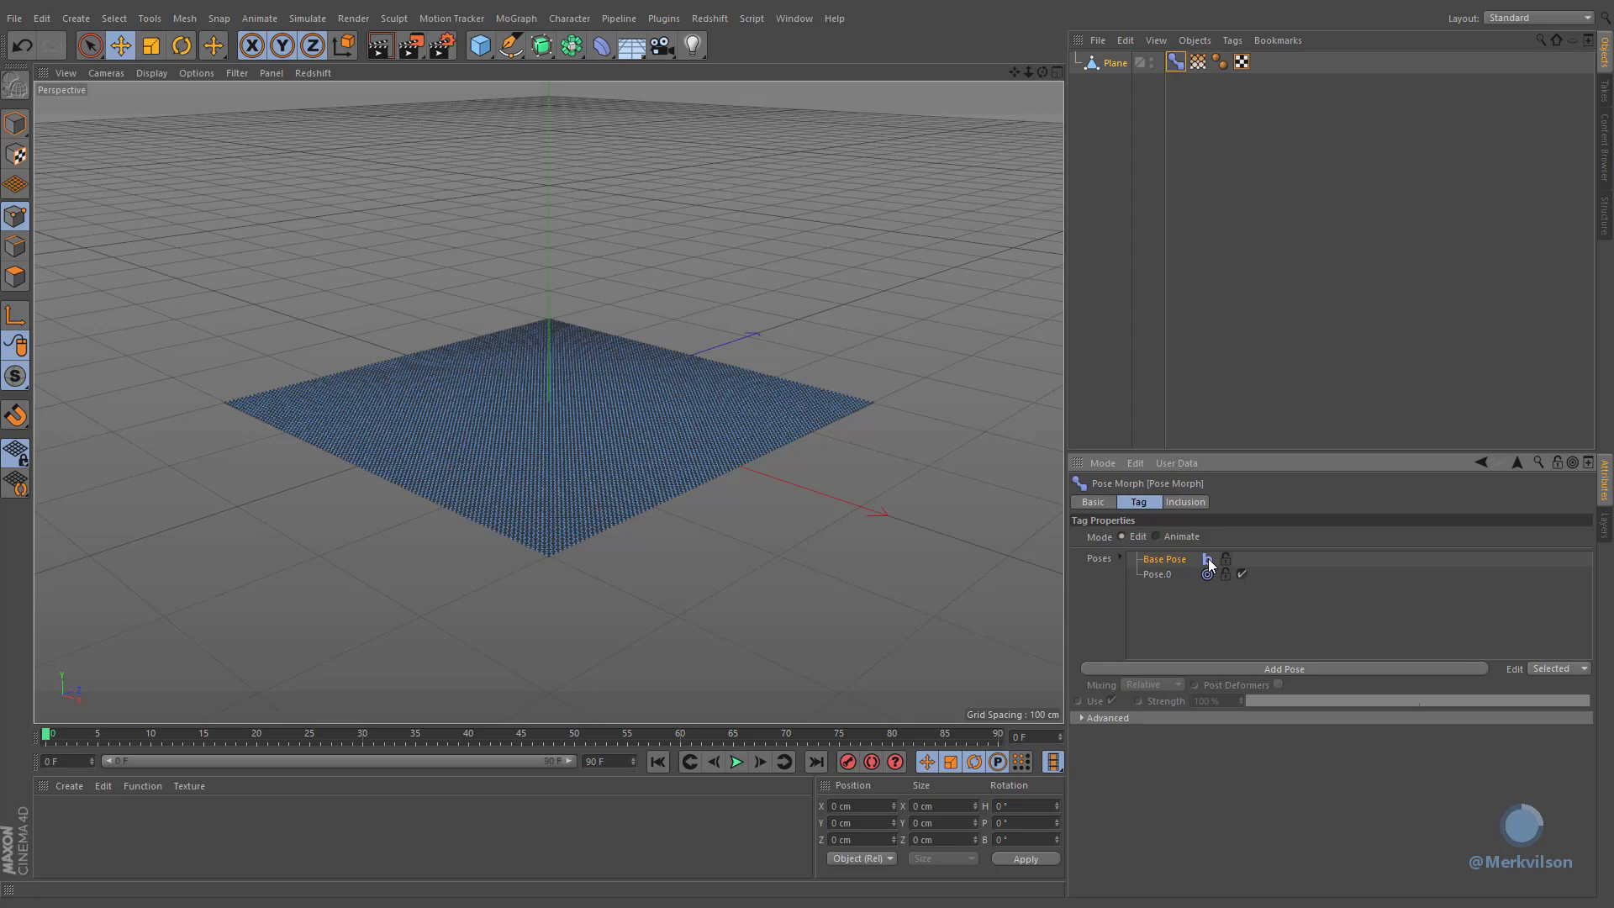
pyautogui.click(1147, 578)
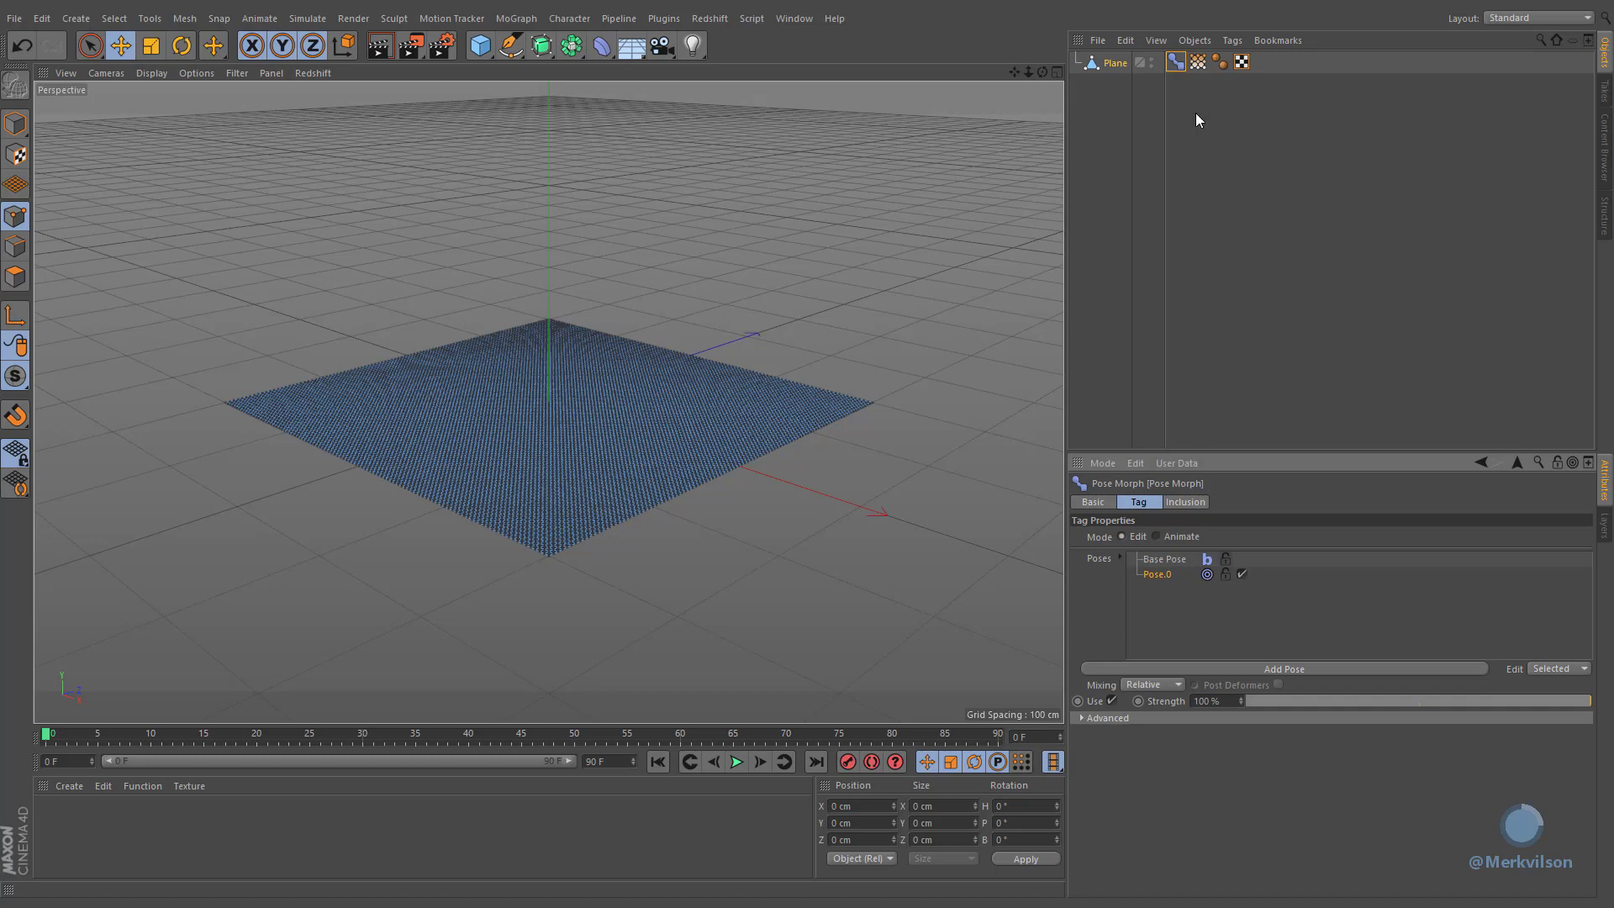
pyautogui.click(1198, 63)
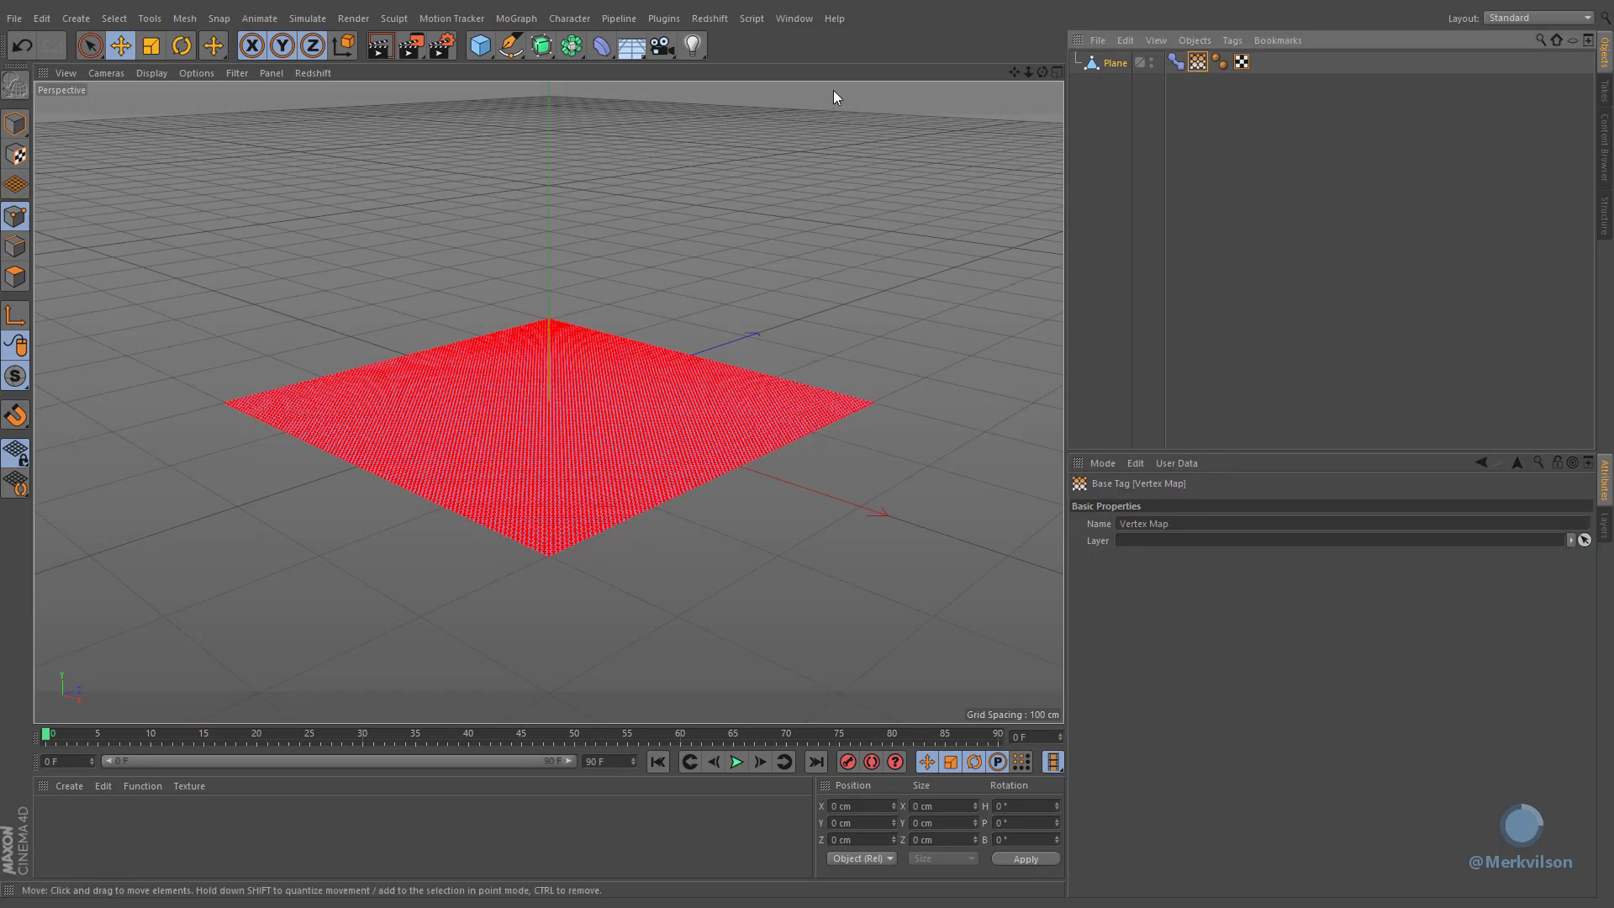
pyautogui.click(124, 18)
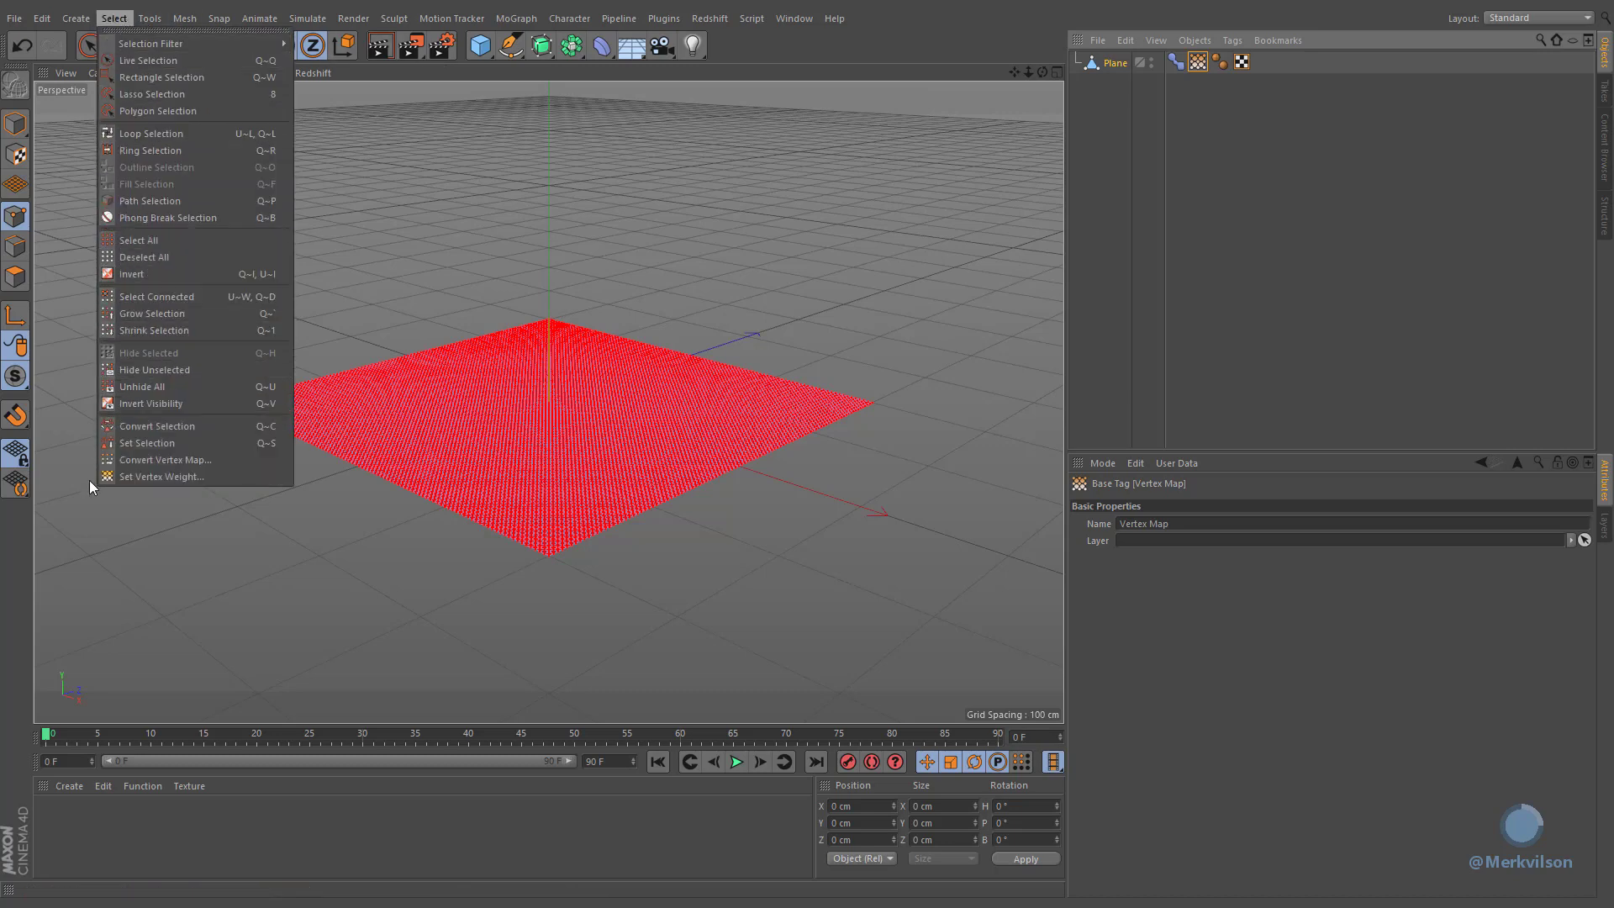
pyautogui.click(227, 477)
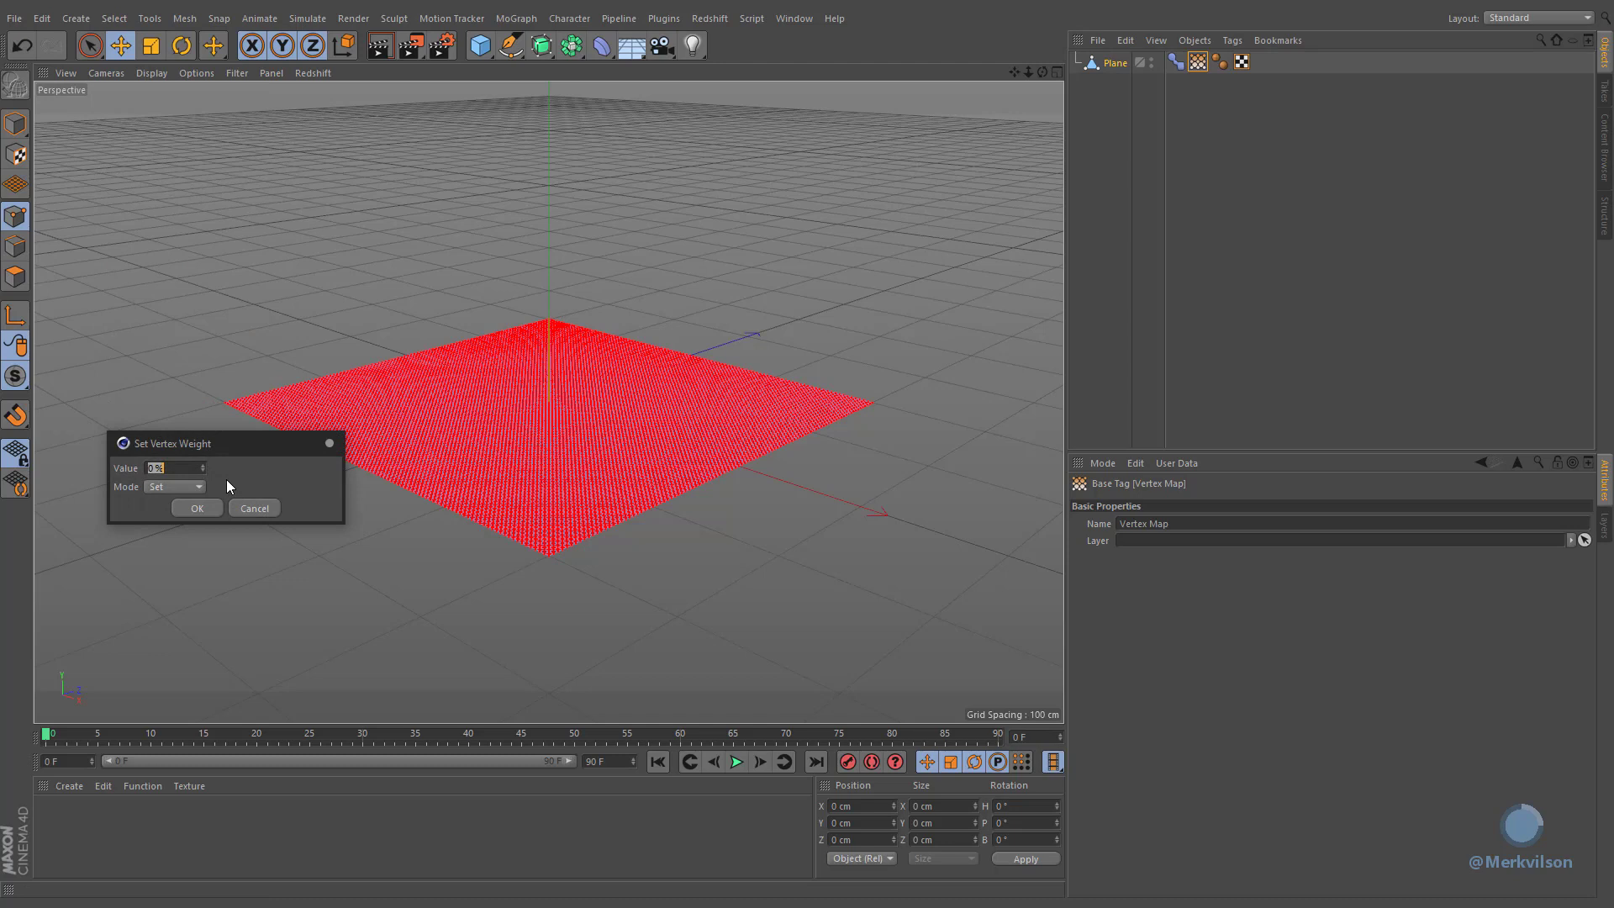
pyautogui.write('100')
pyautogui.click(195, 508)
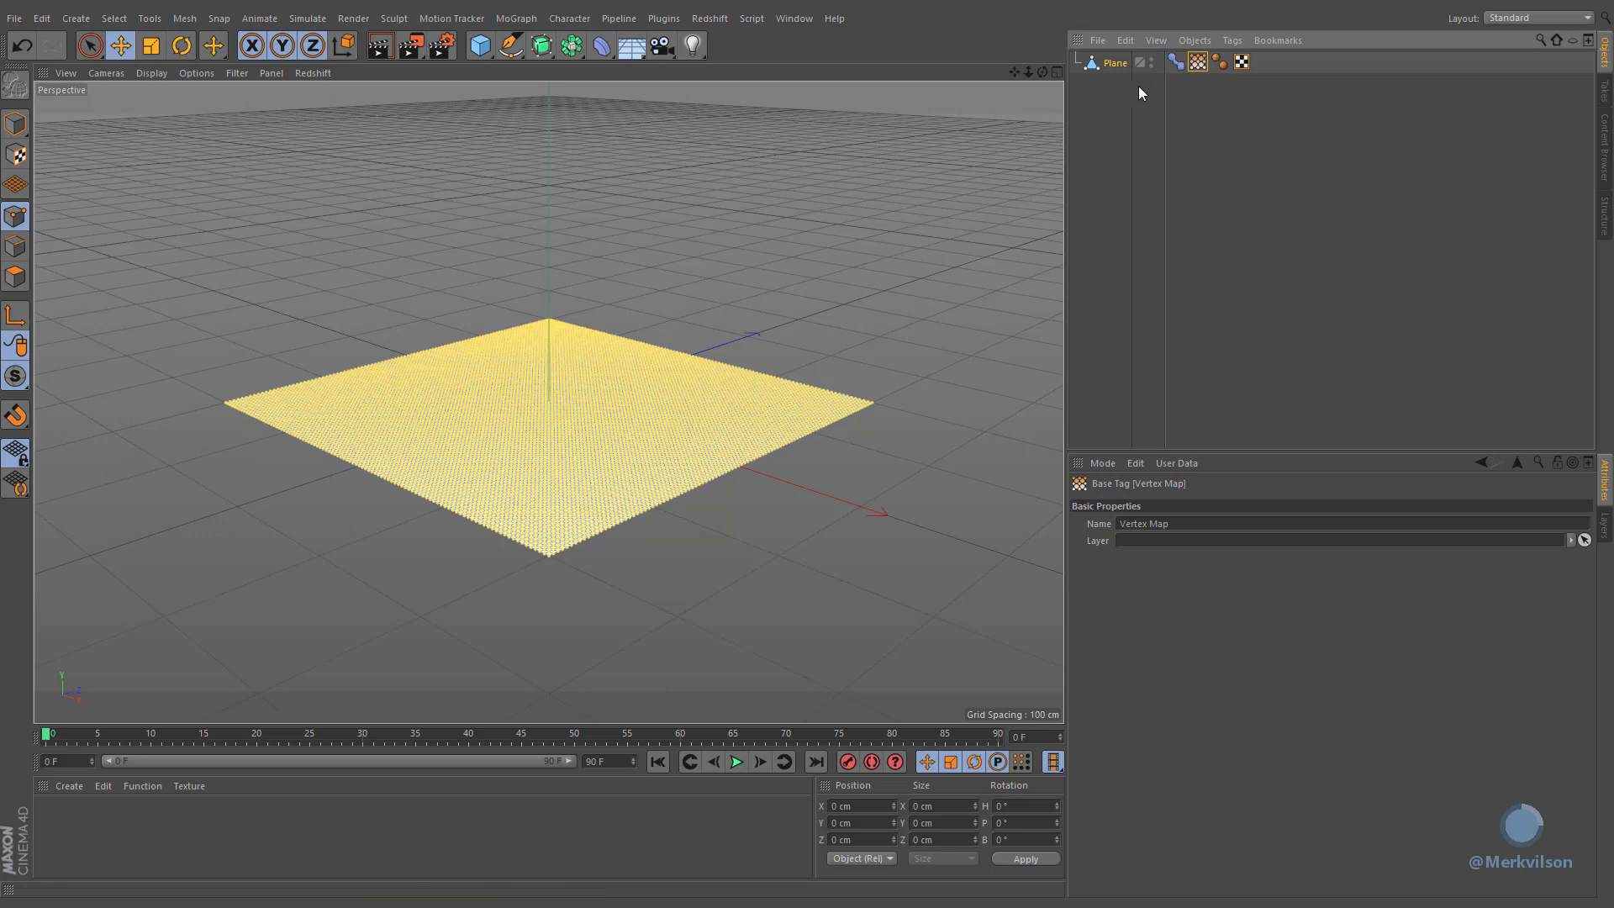
# Step: Lock the attributes on the Pose Morph tag and preview the vertex map while varying the Pose.0 strength
pyautogui.click(1174, 63)
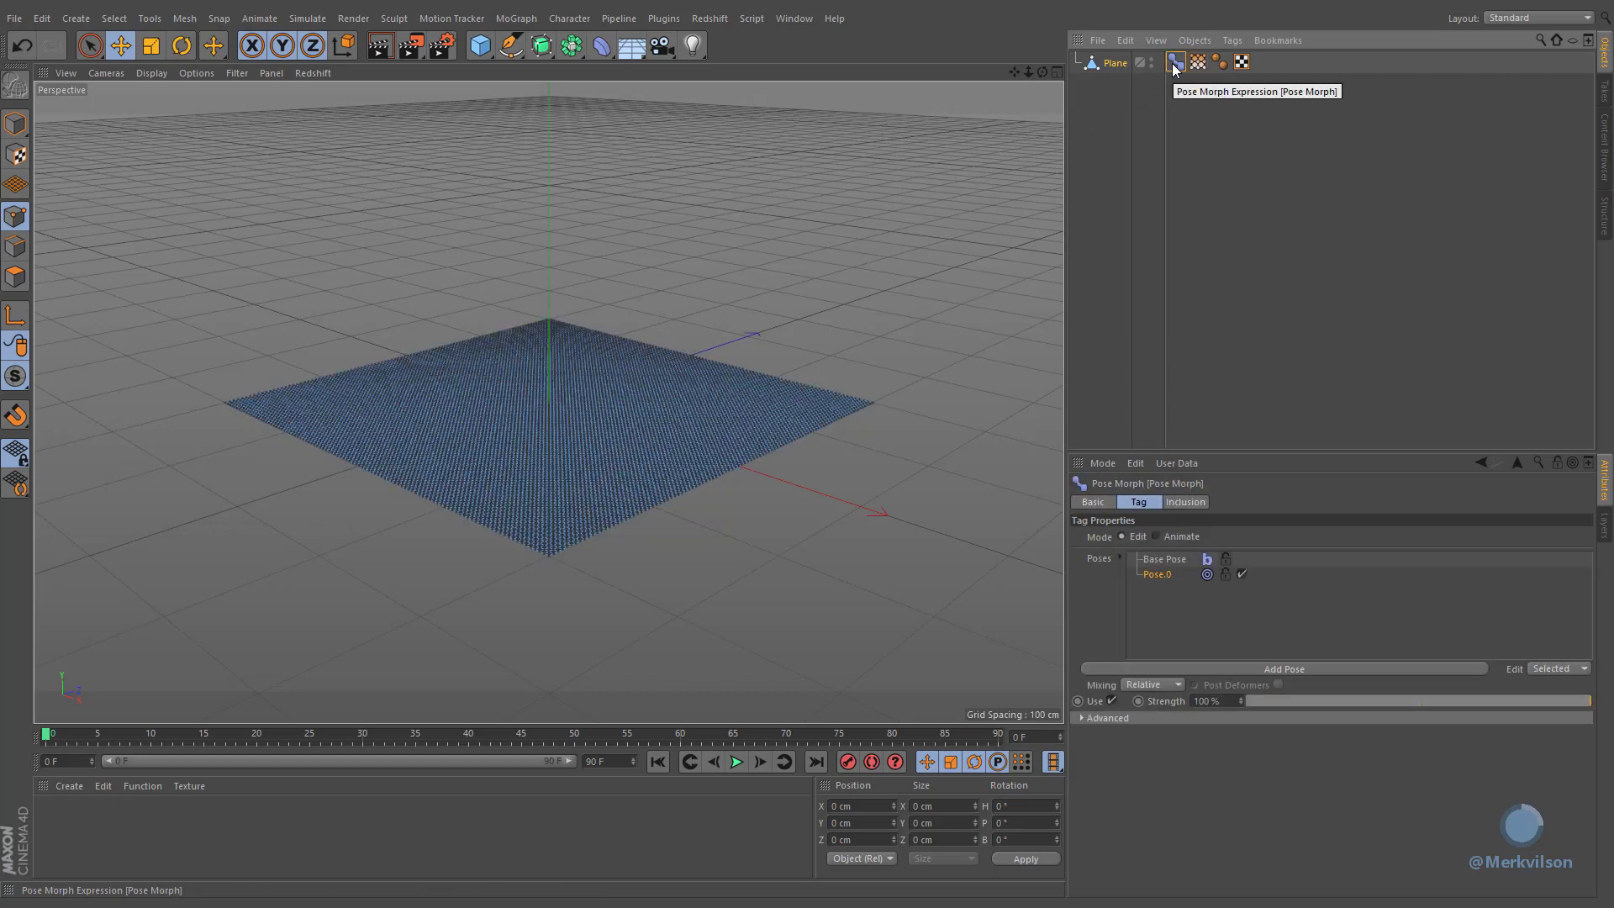
pyautogui.click(1557, 464)
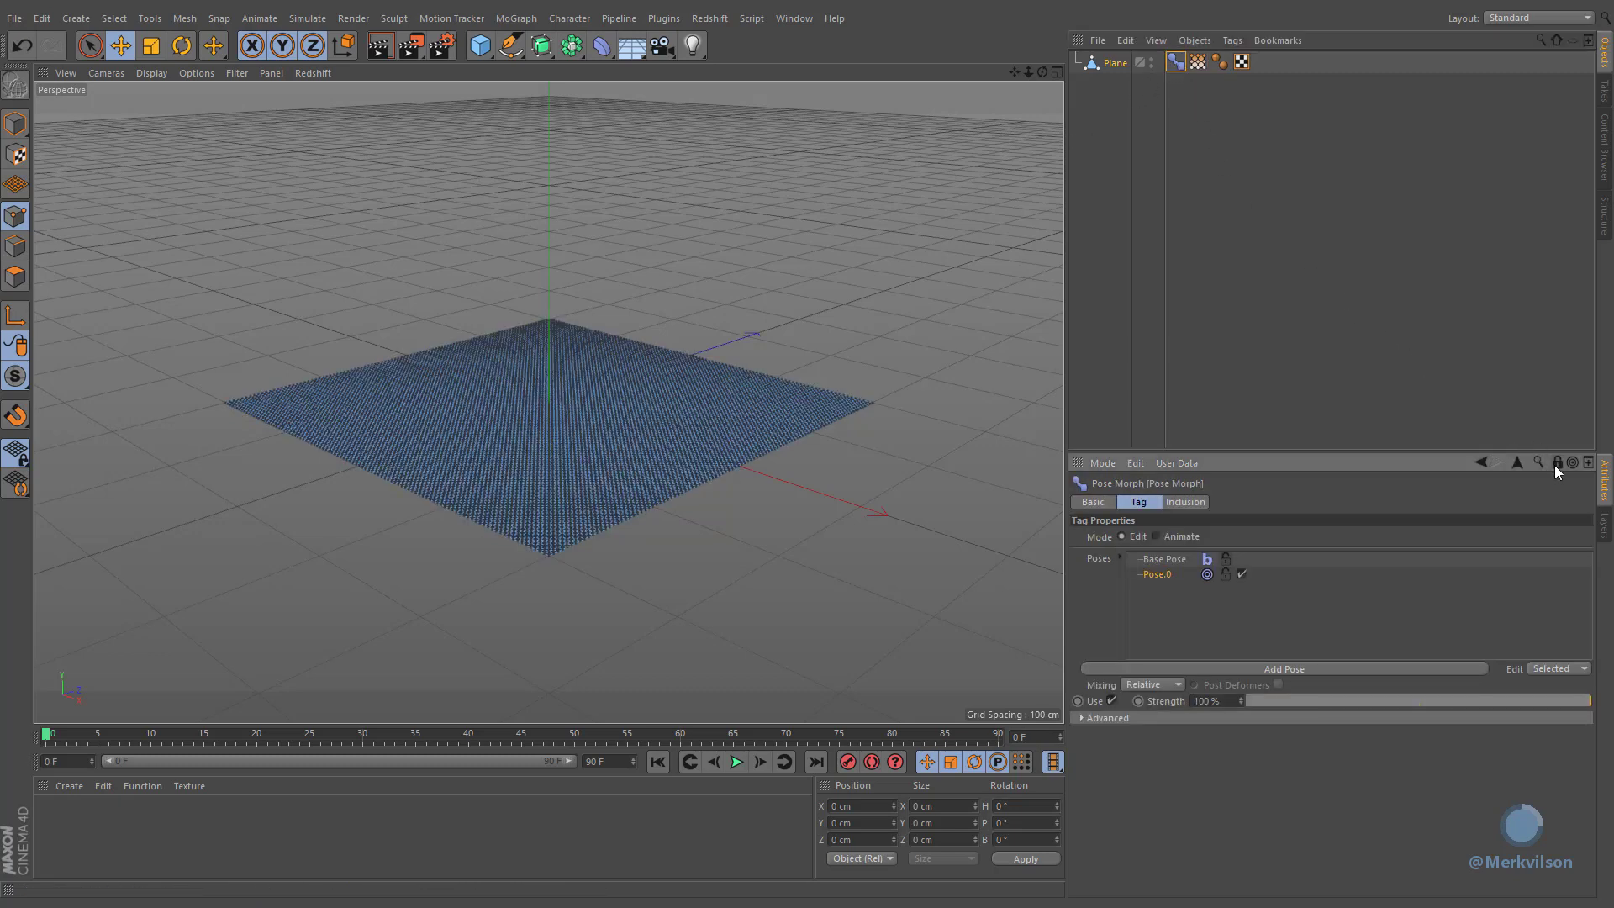
pyautogui.click(1198, 63)
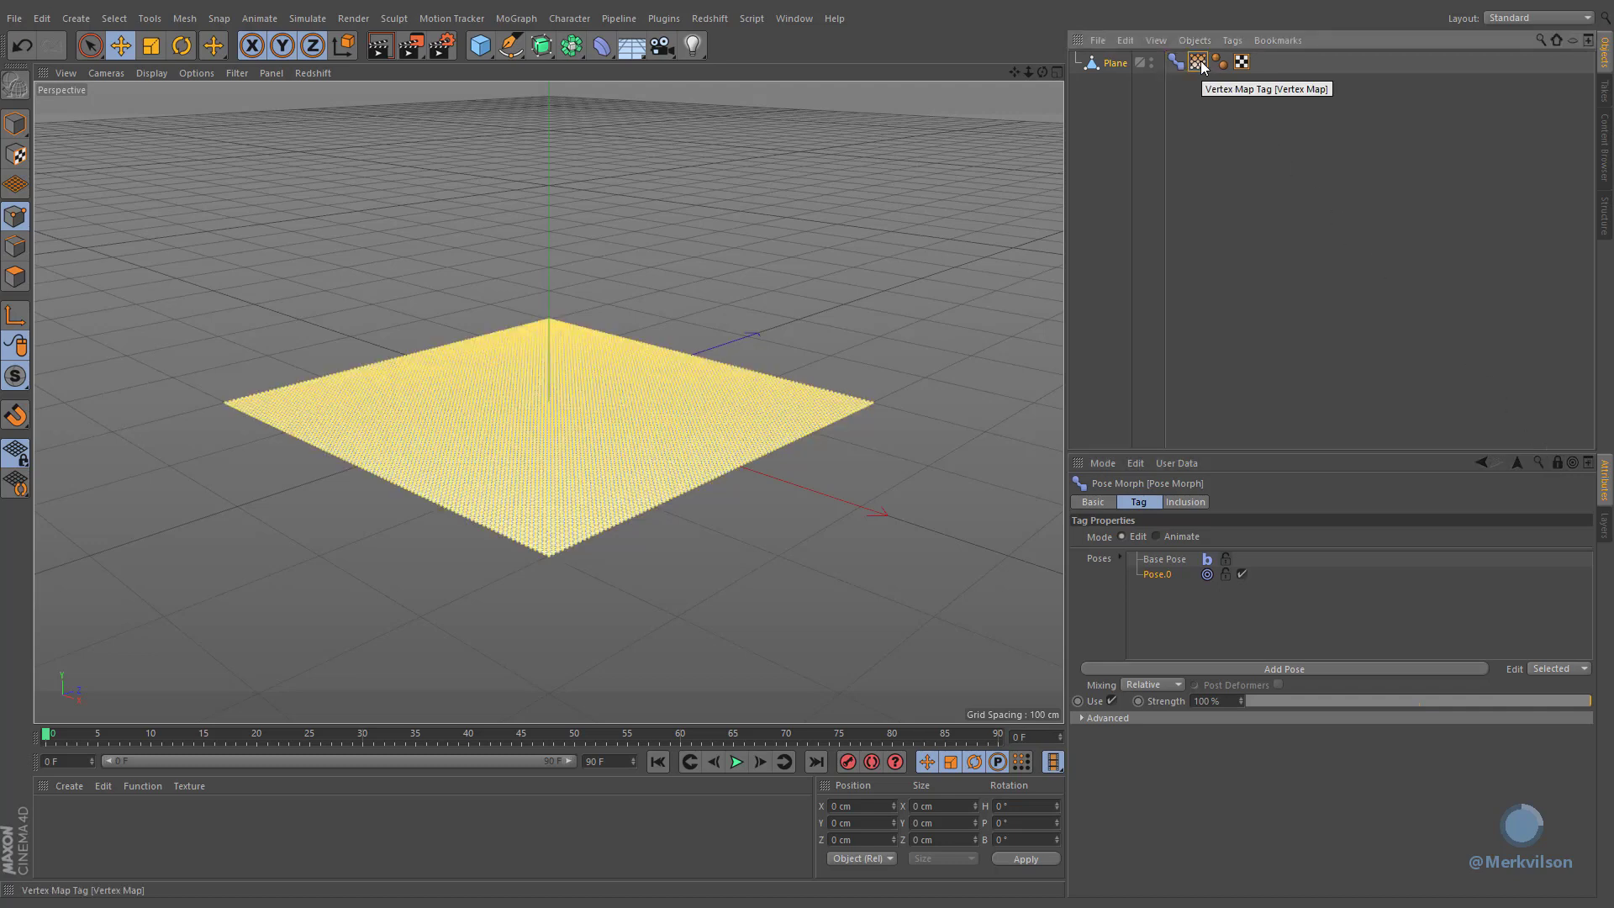
pyautogui.moveTo(1588, 701); pyautogui.dragTo(1487, 666)
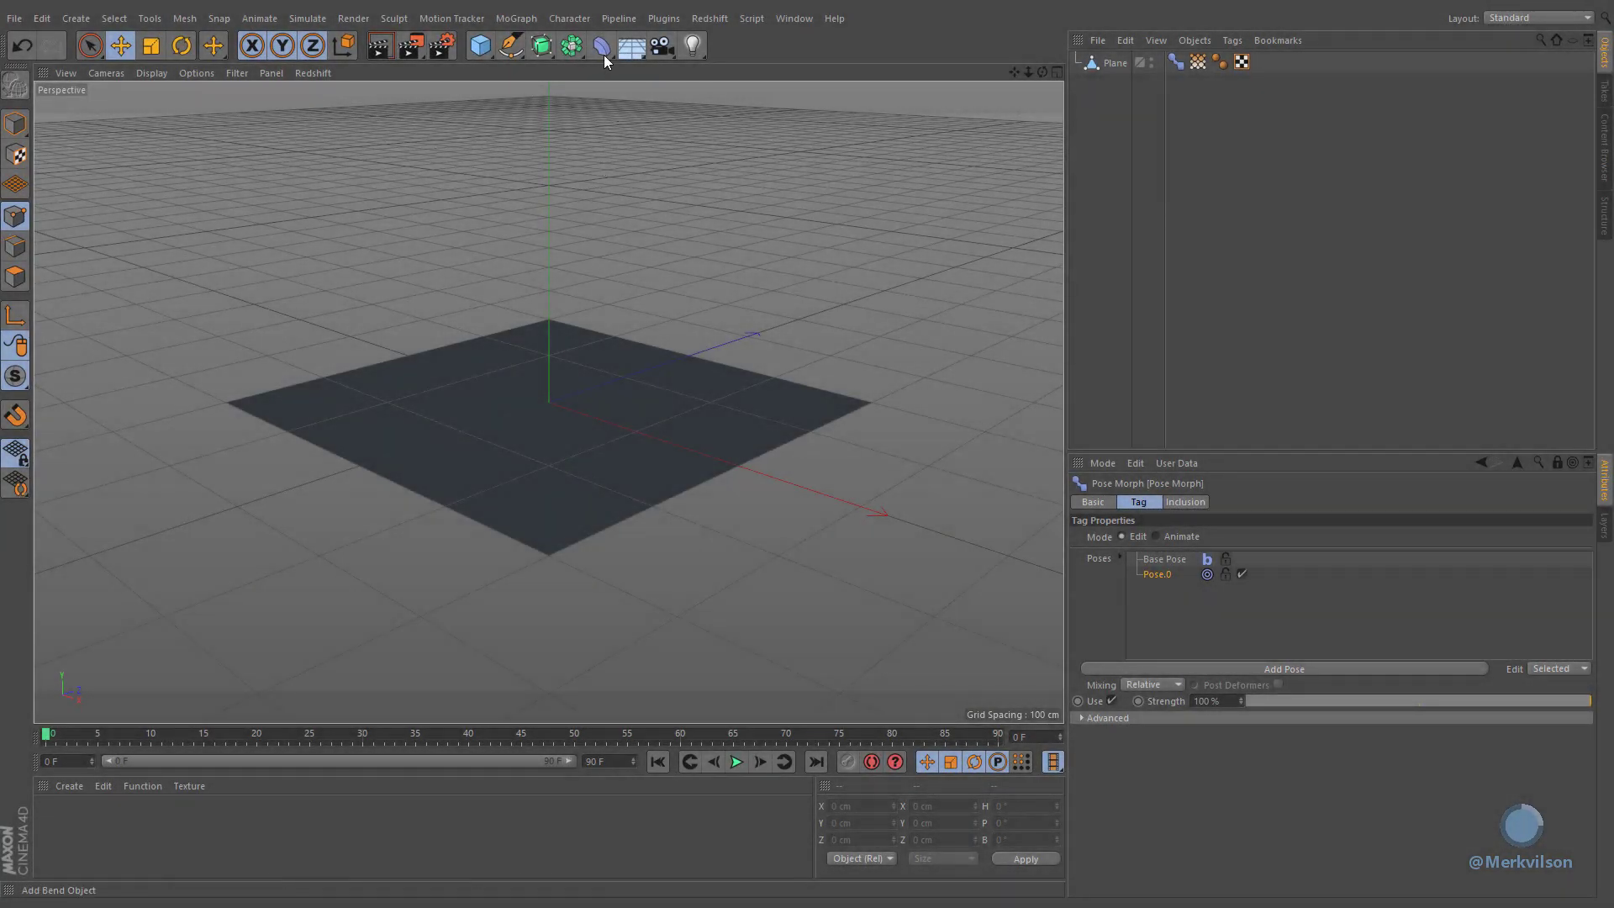
# Step: Add a Morph deformer and make it a child of the plane
pyautogui.click(603, 49)
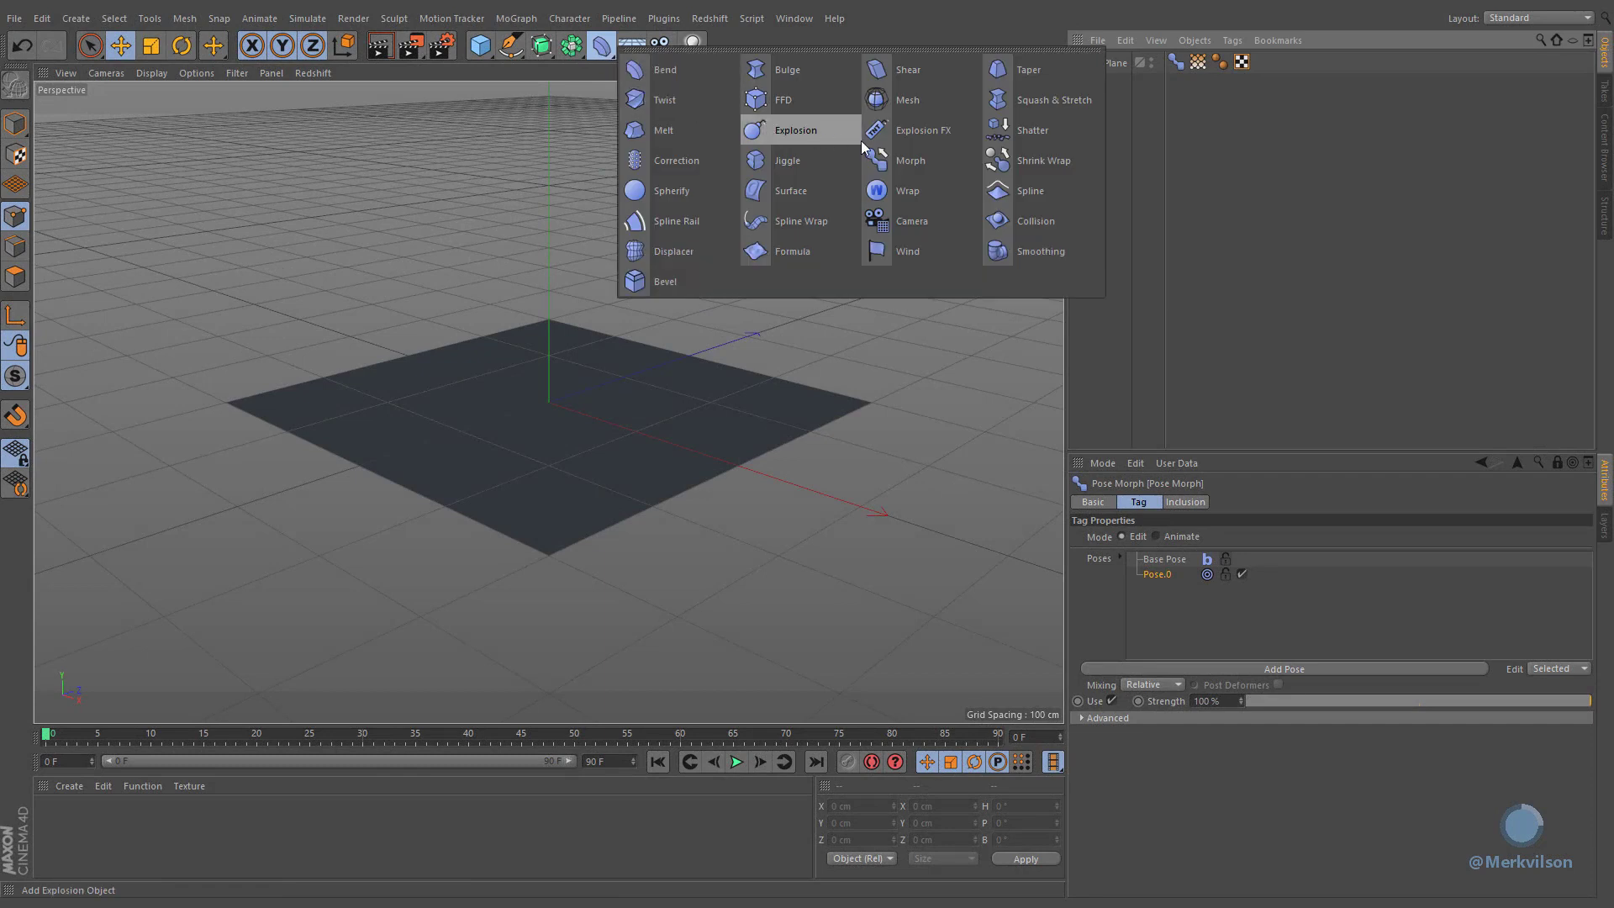
pyautogui.click(955, 162)
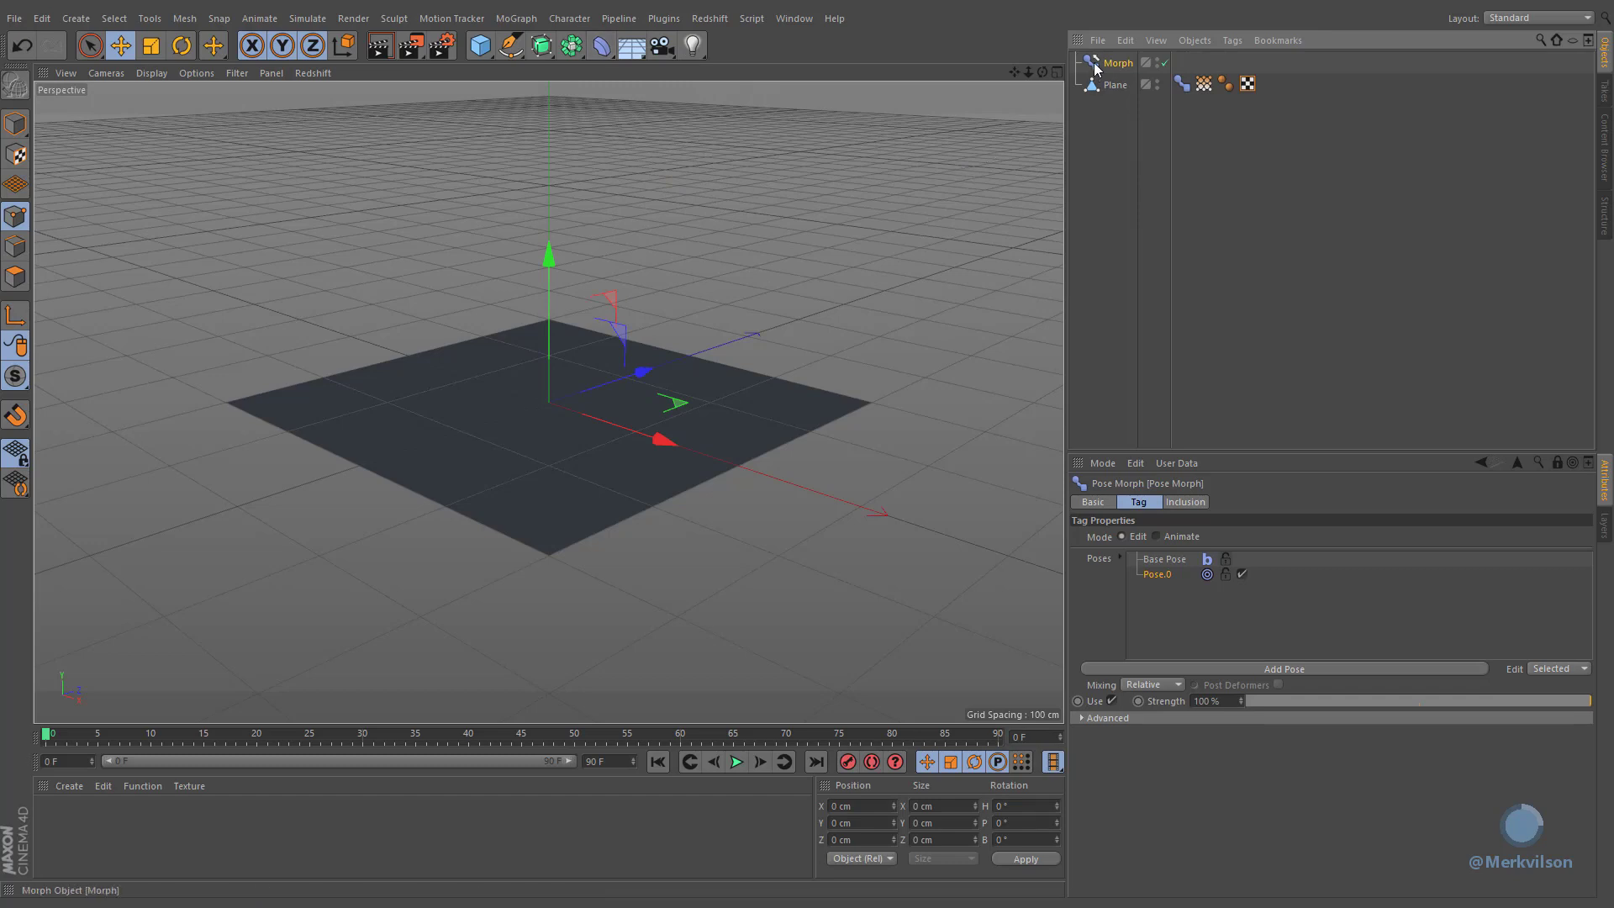
pyautogui.moveTo(1096, 65); pyautogui.dragTo(1107, 84)
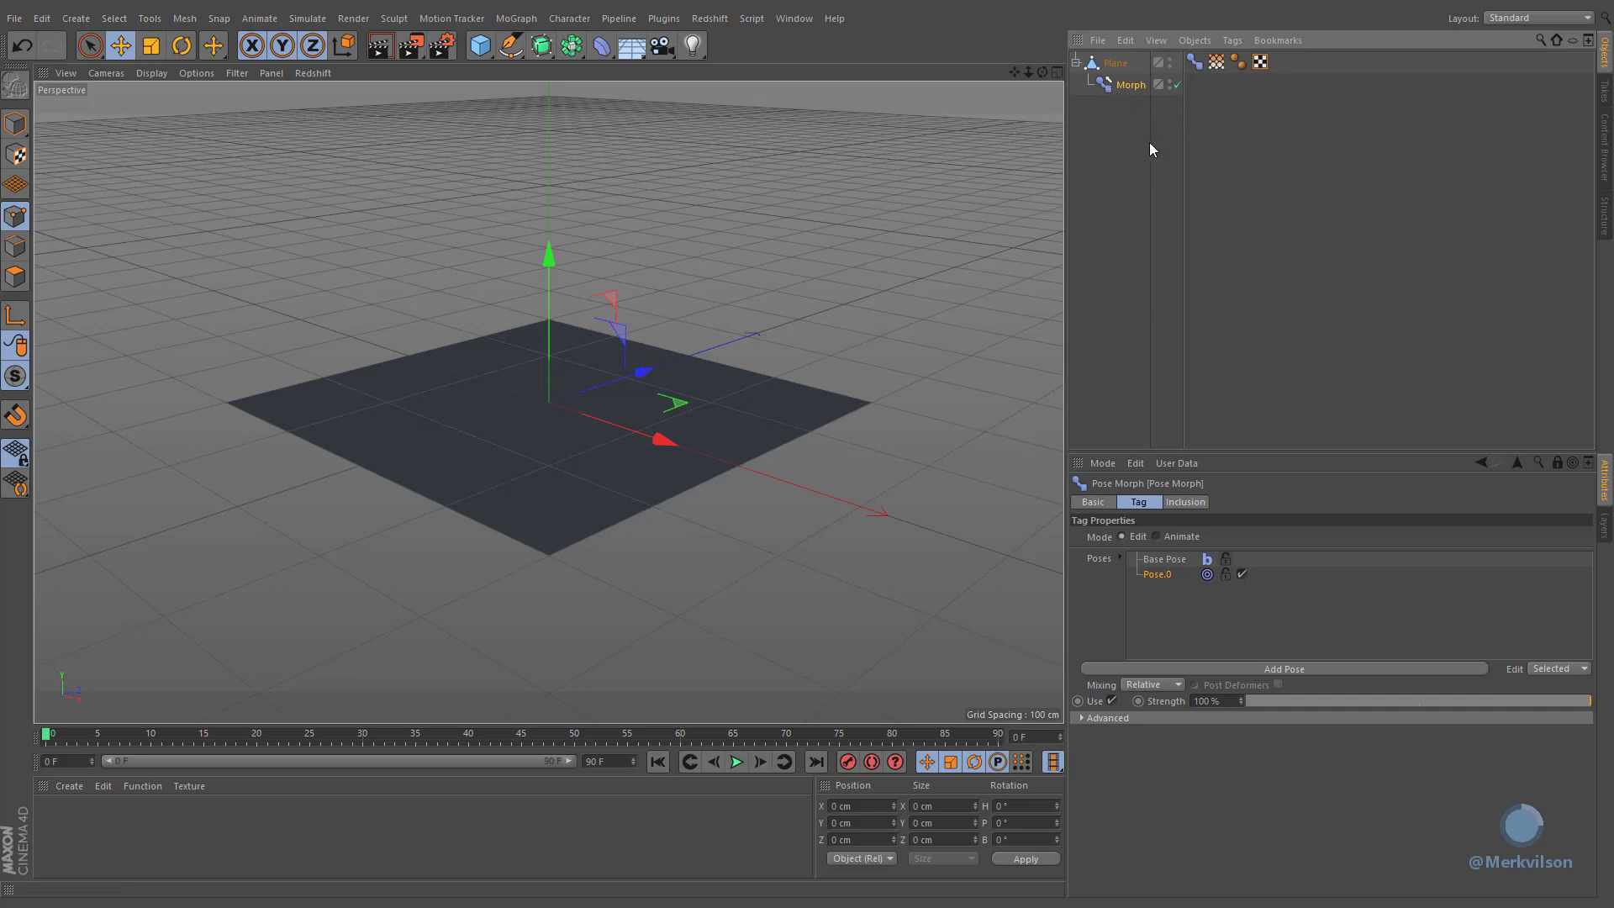
# Step: Link the plane's Pose Morph tag to the Morph deformer and switch the tag's mode to Animate
pyautogui.click(1560, 463)
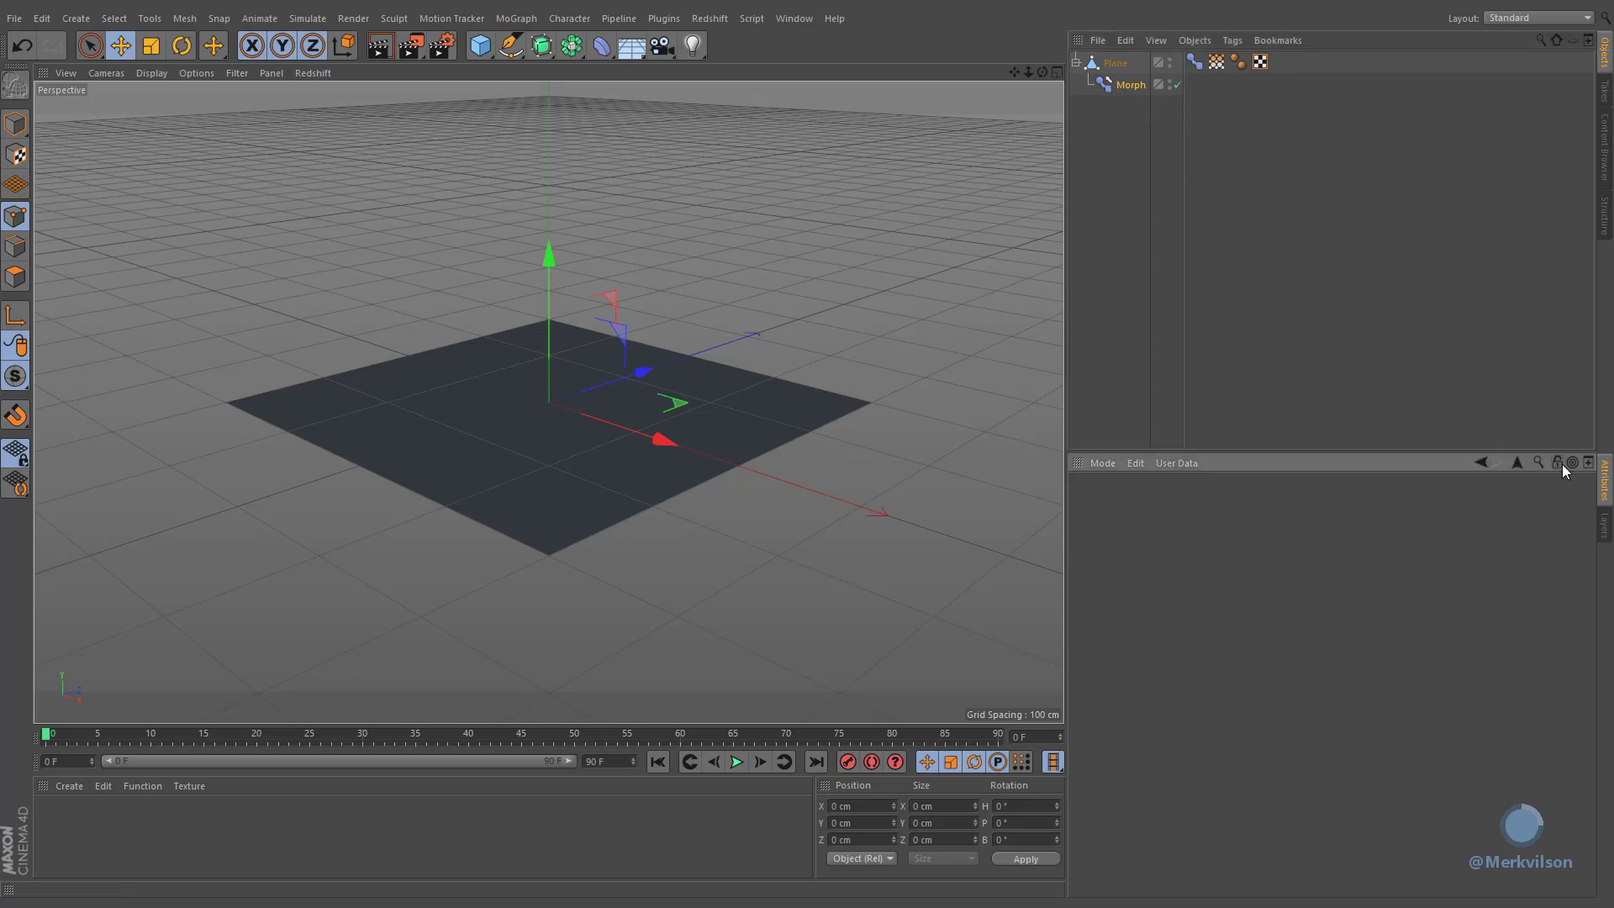
pyautogui.click(1113, 86)
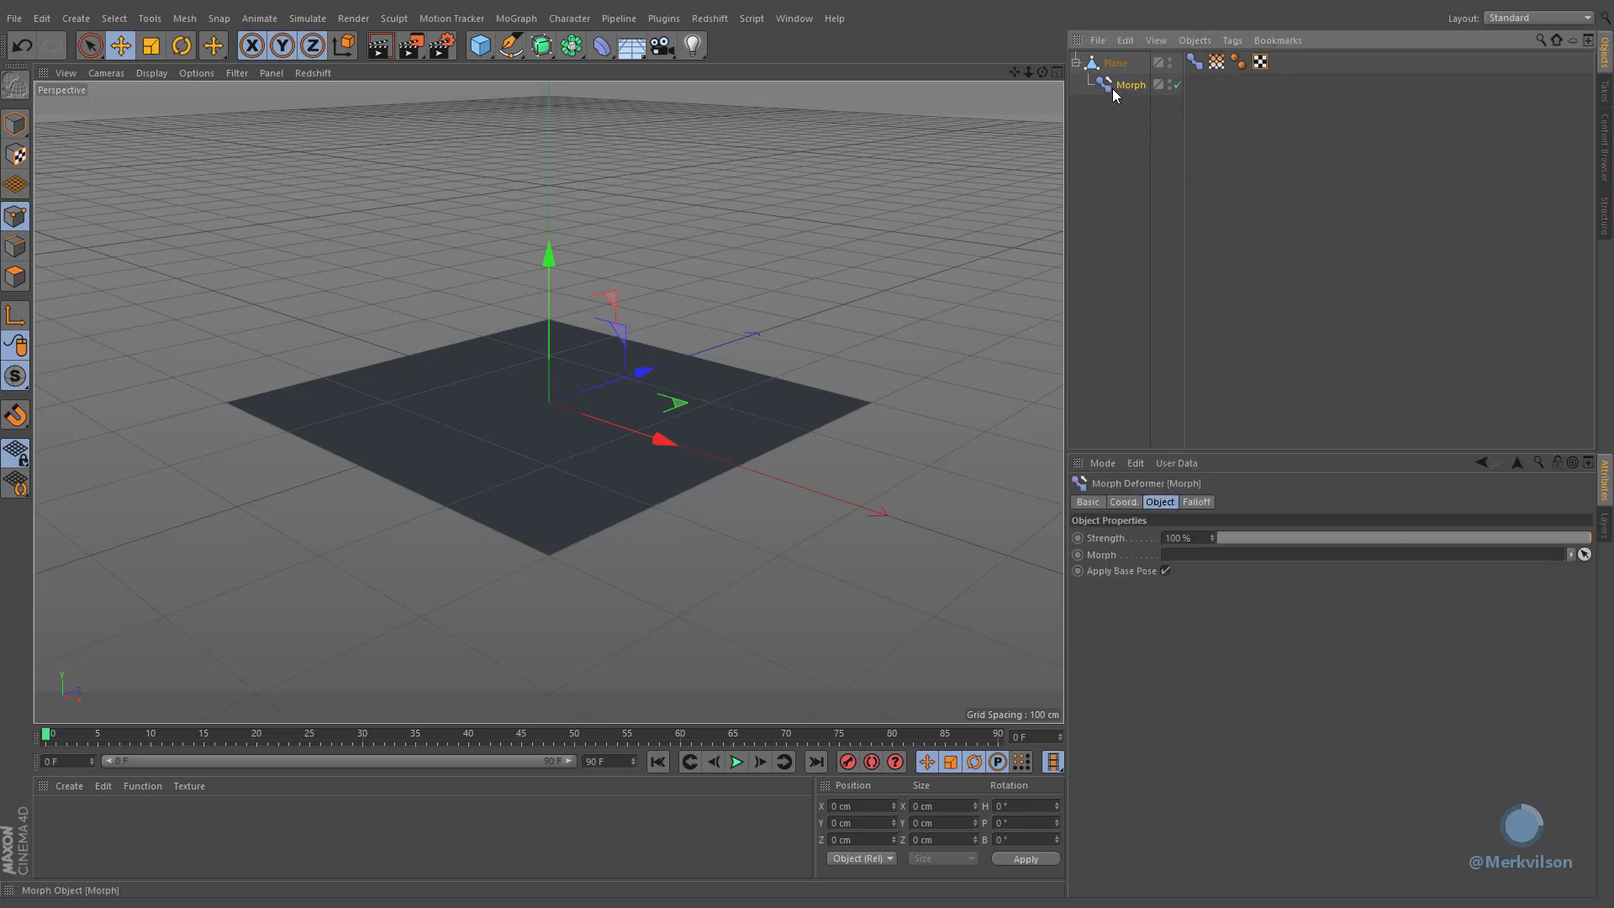
pyautogui.click(1556, 464)
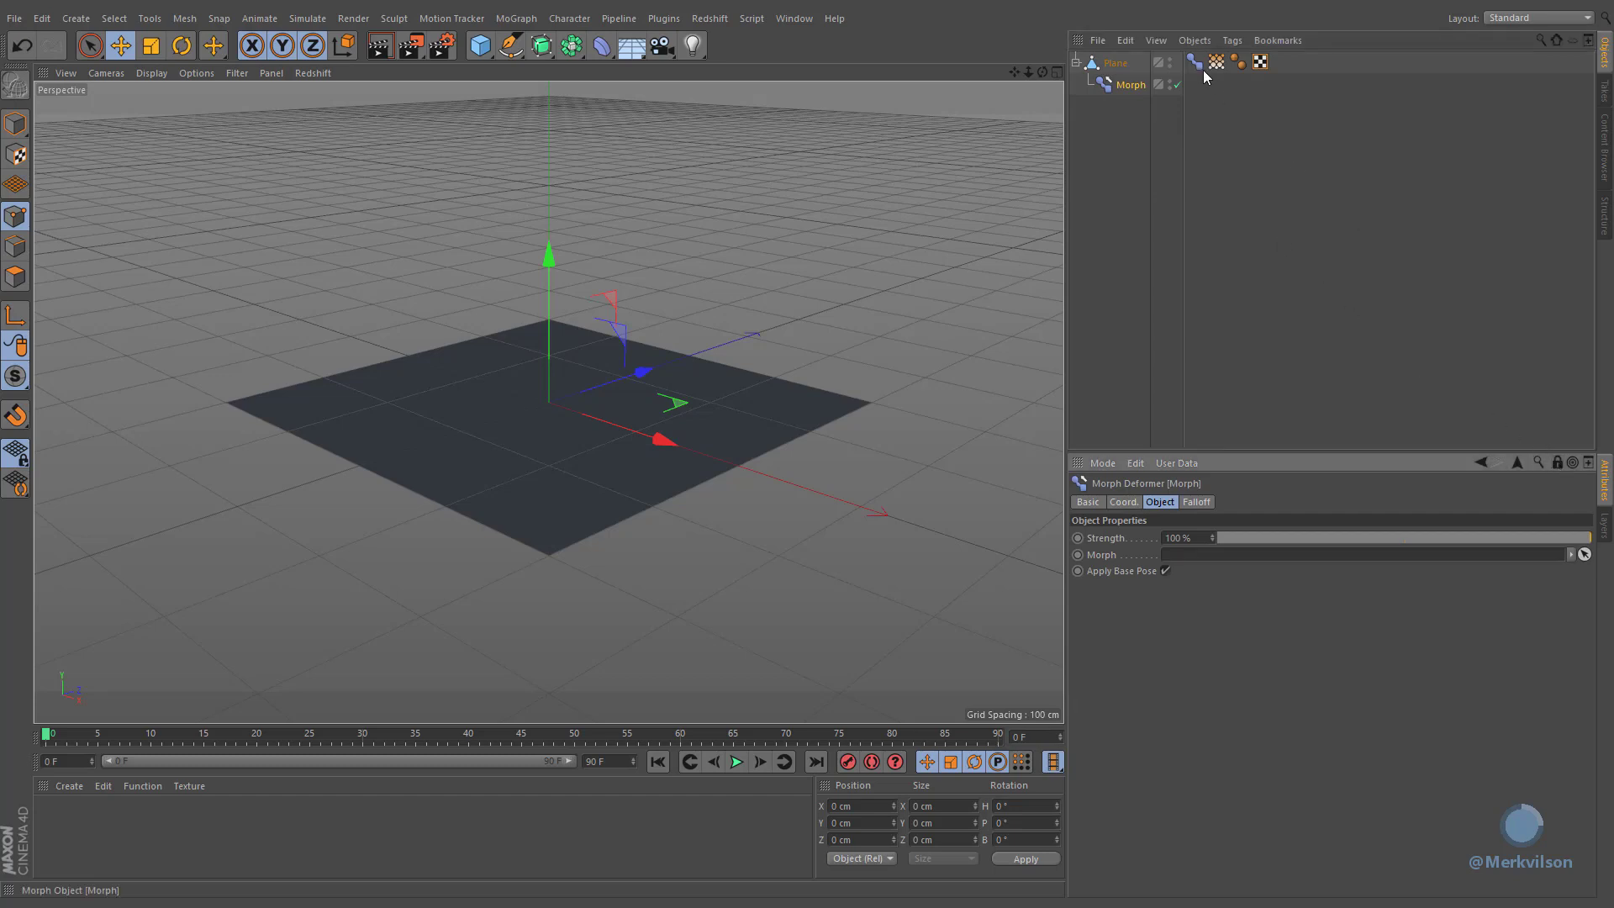
pyautogui.moveTo(1195, 62); pyautogui.dragTo(1176, 555)
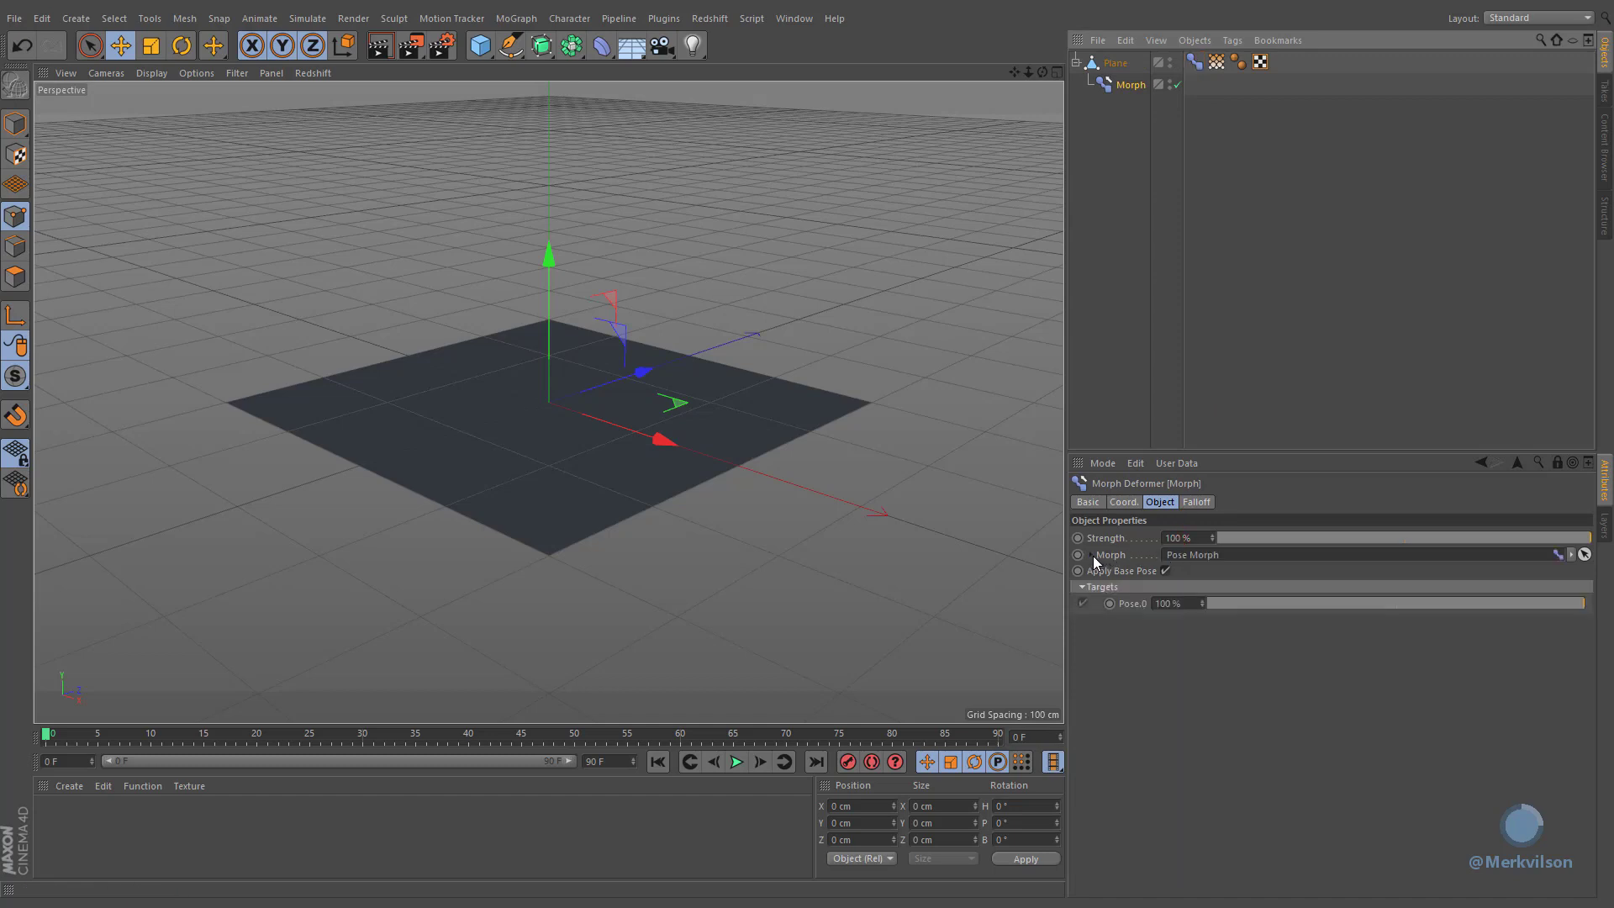
pyautogui.click(1091, 556)
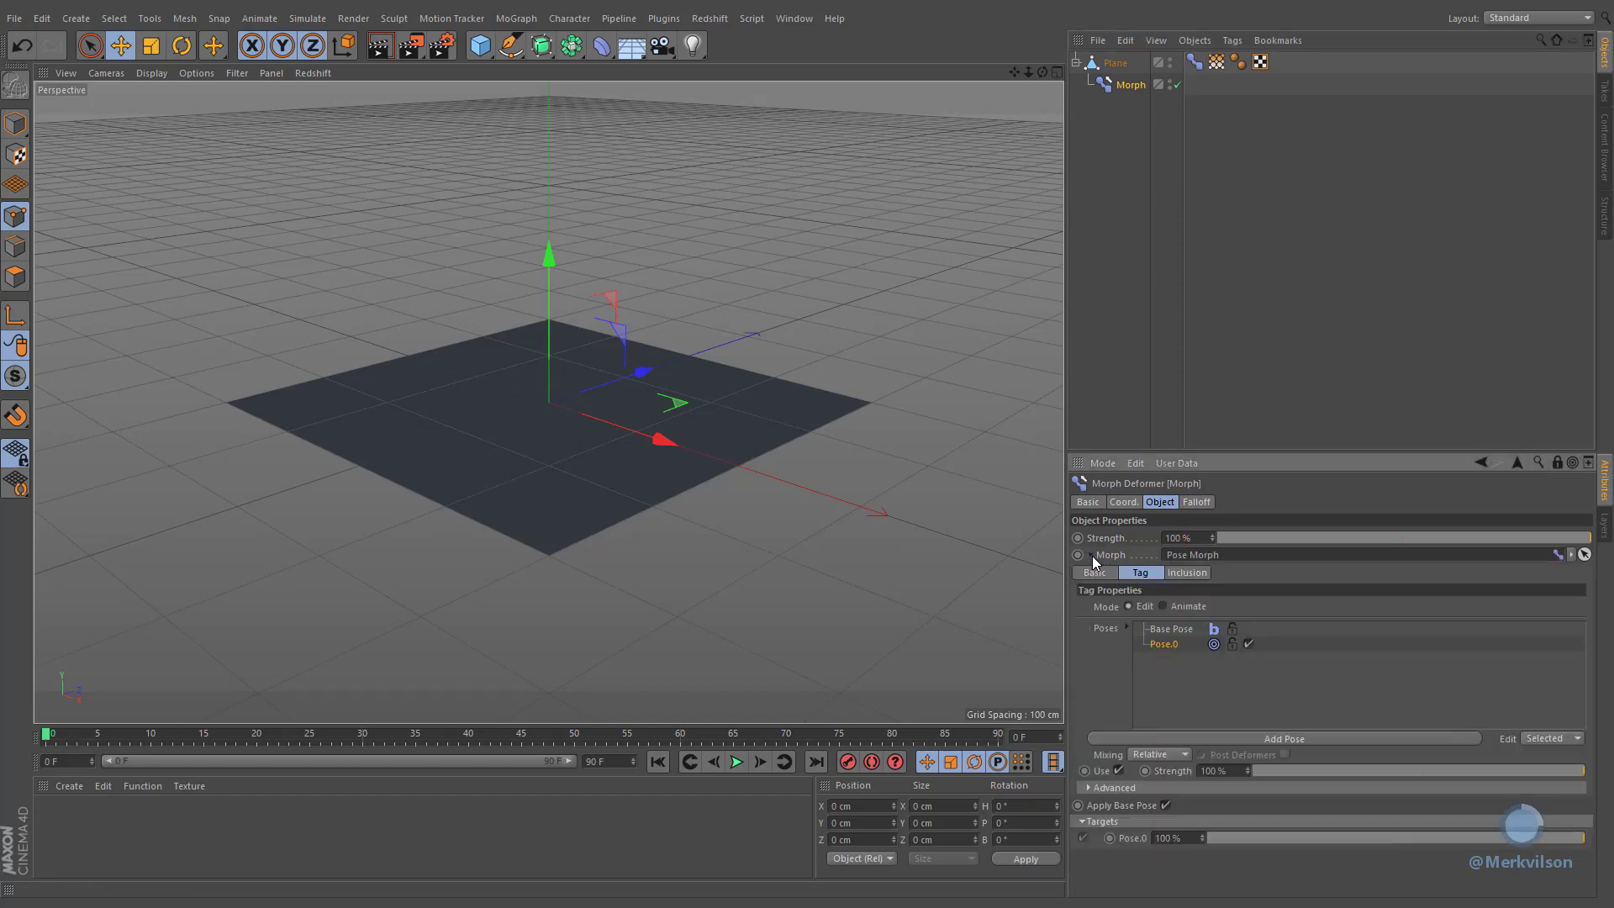
pyautogui.click(1168, 604)
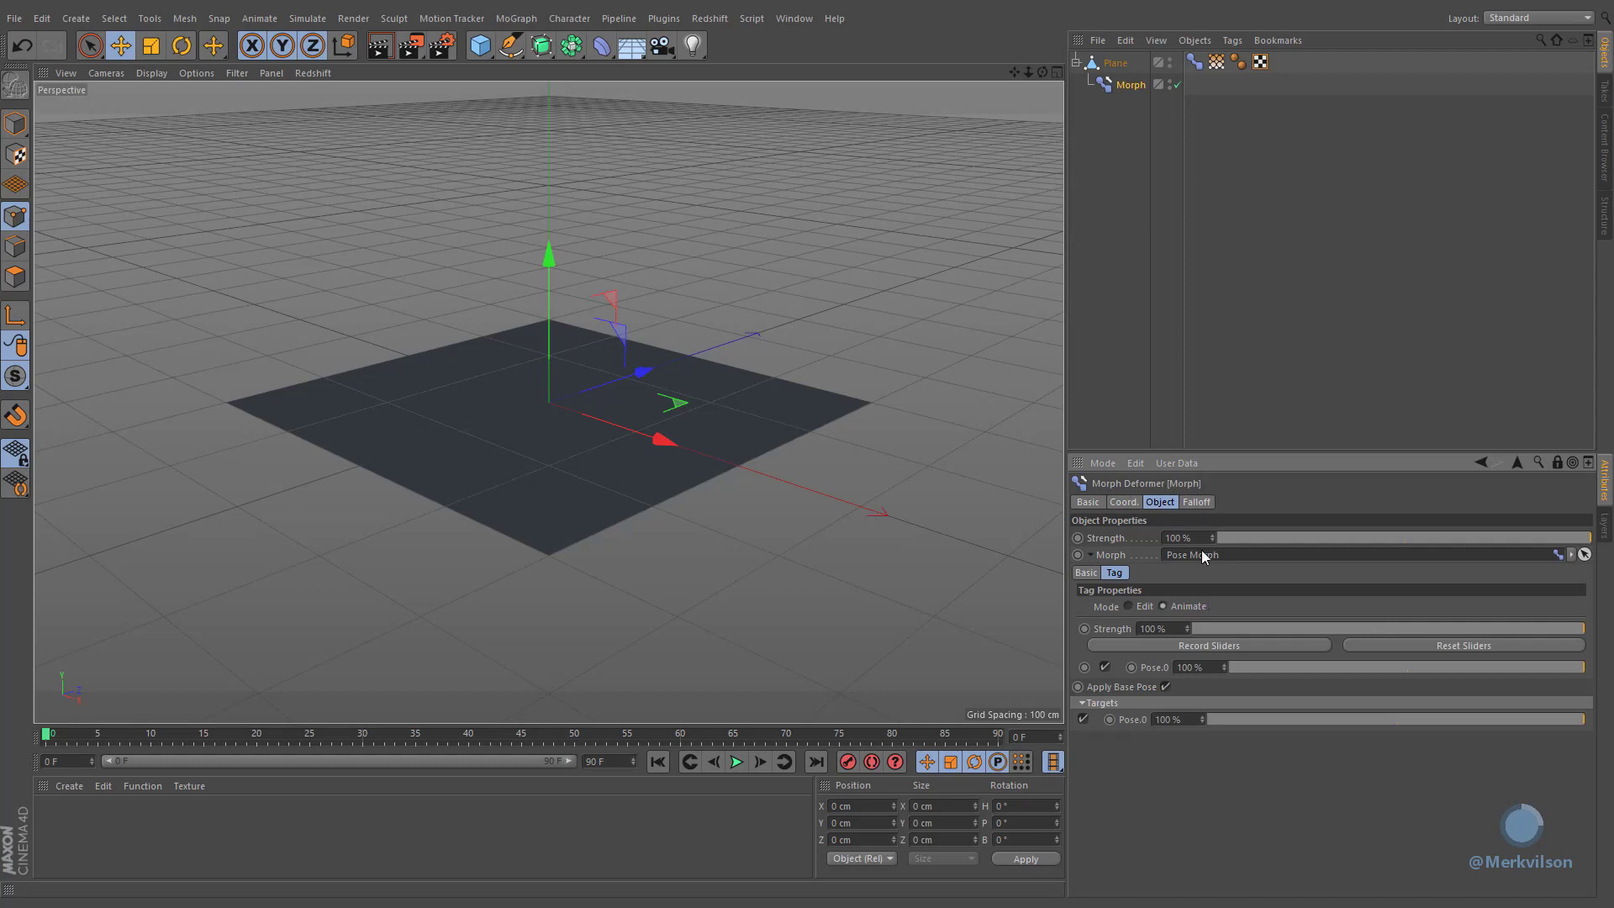
# Step: Set the Morph deformer's falloff shape to Linear, display the plane's vertex map, and move the deformer to about -17 cm on Z
pyautogui.click(1197, 504)
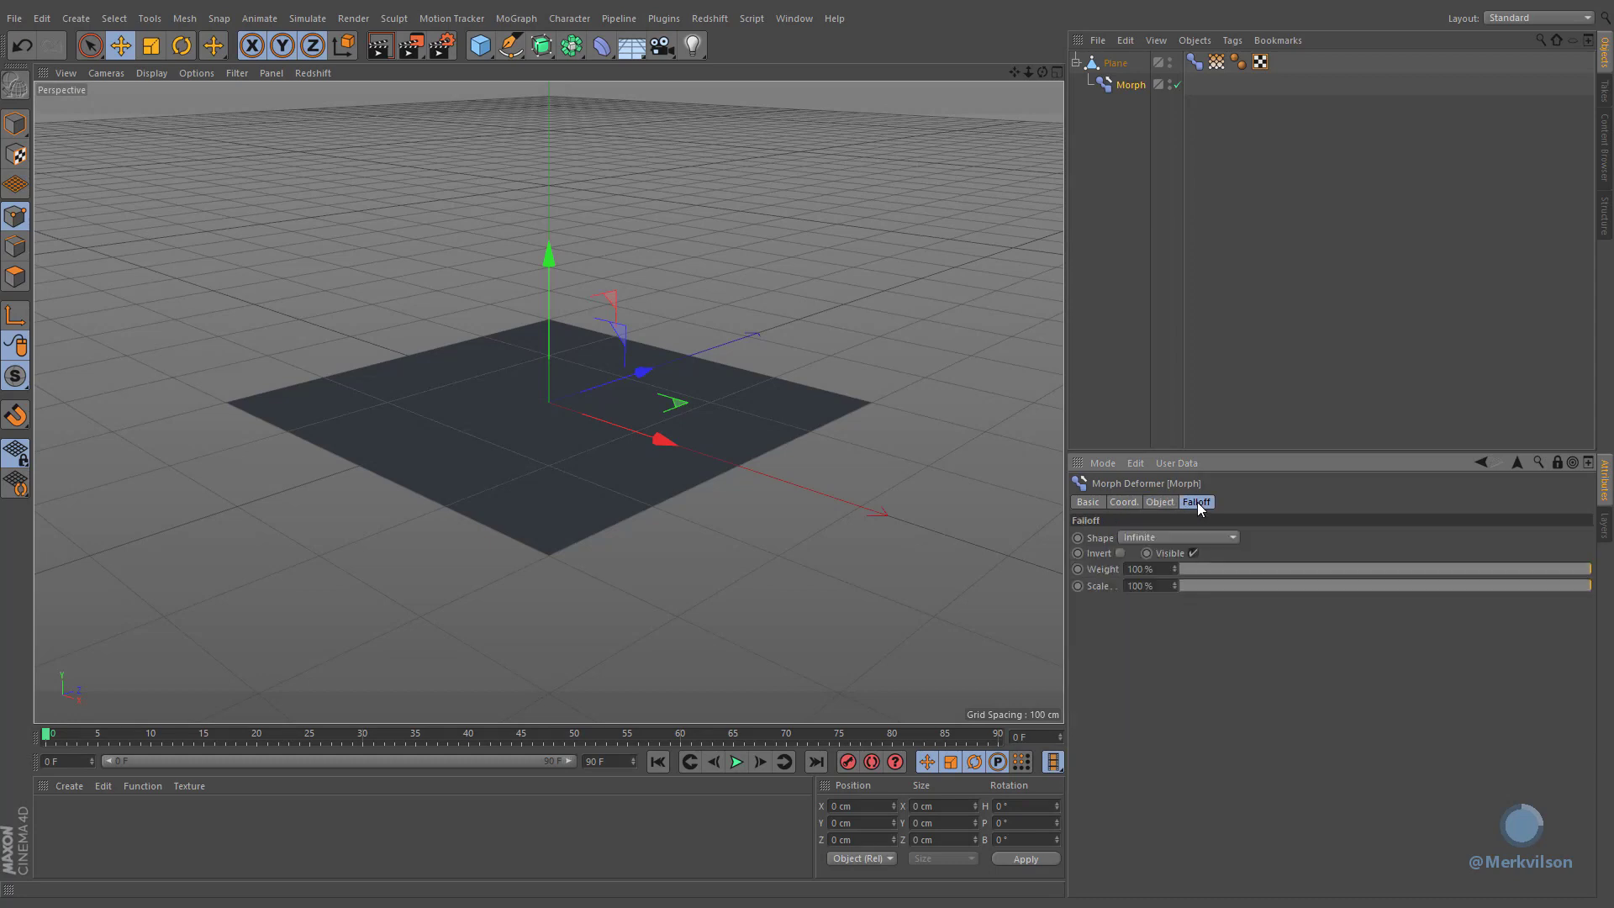
pyautogui.click(1139, 538)
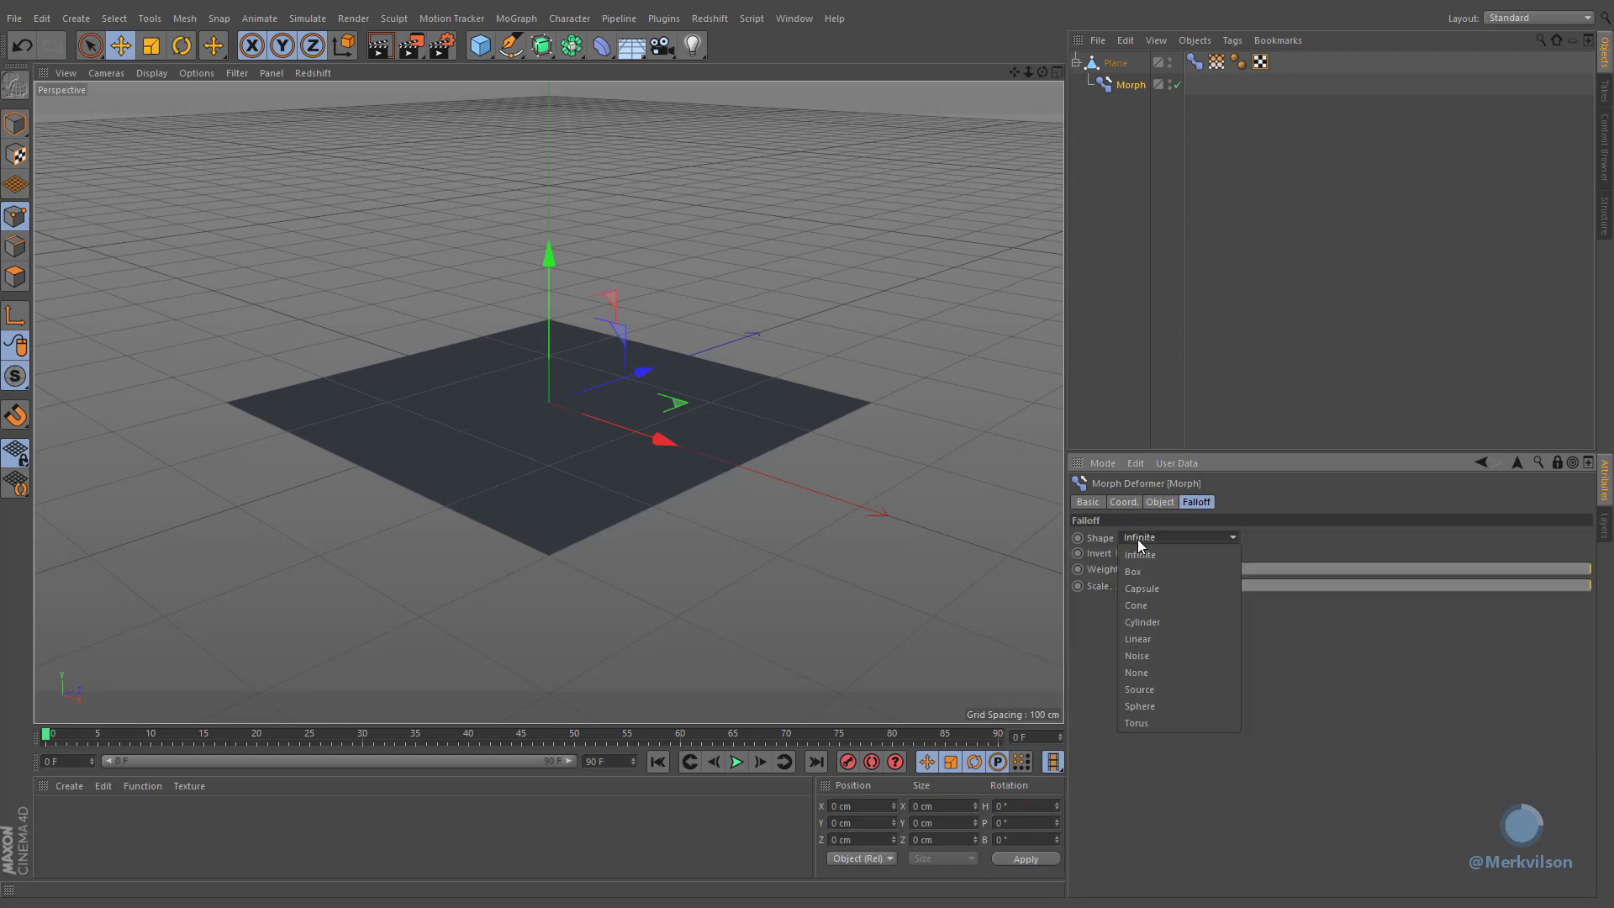
pyautogui.click(1144, 639)
pyautogui.click(1149, 635)
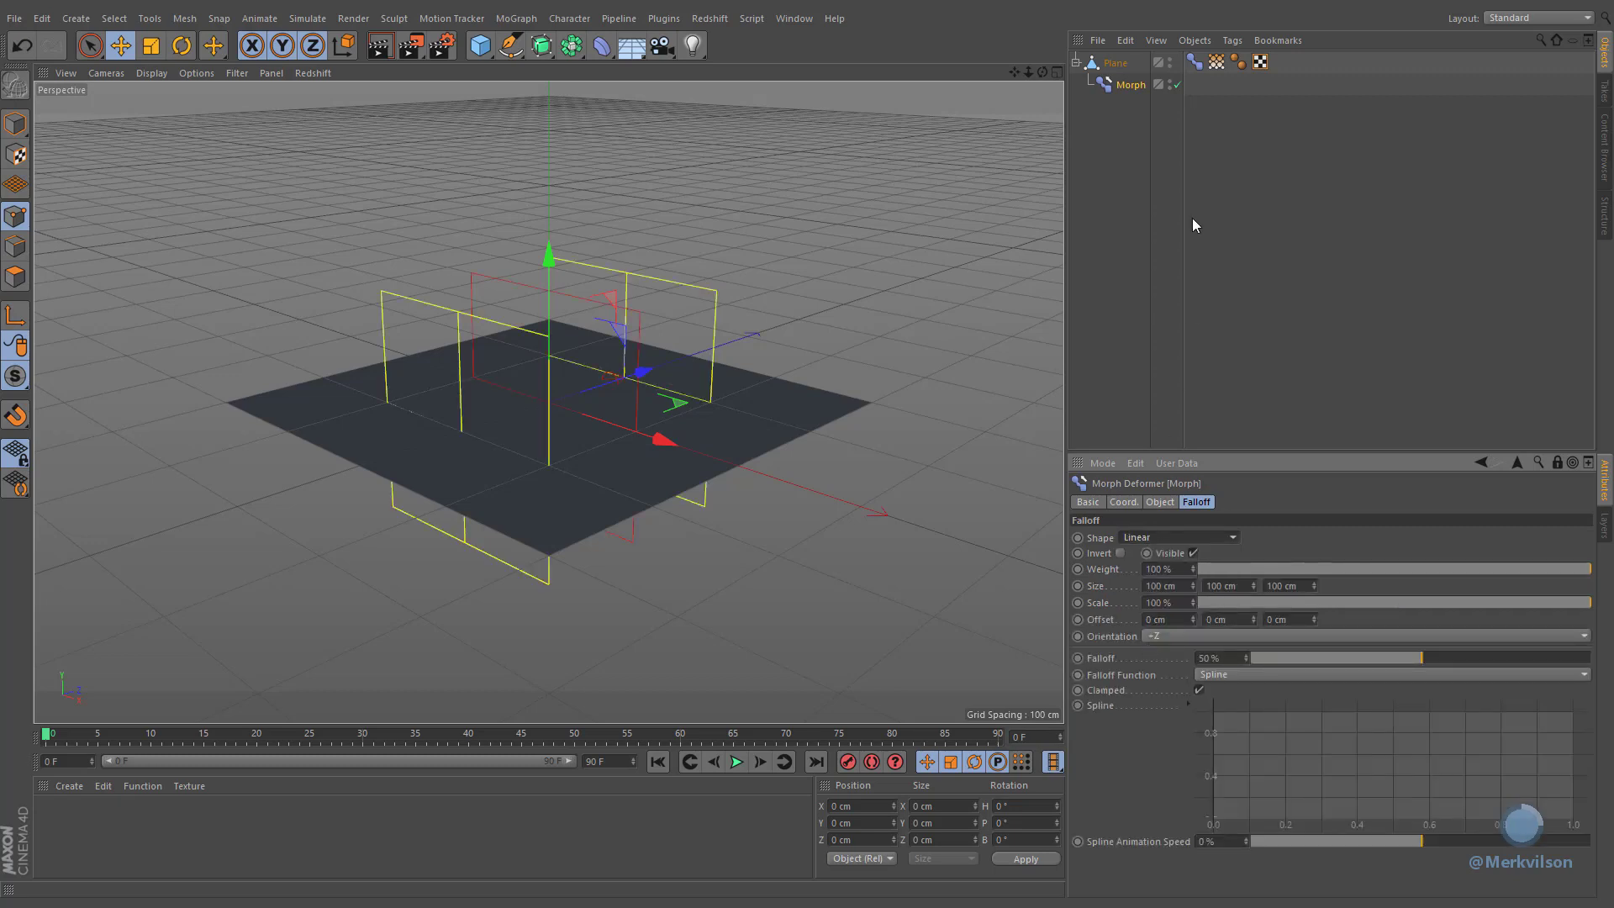
pyautogui.click(1160, 696)
pyautogui.moveTo(591, 393); pyautogui.dragTo(625, 375)
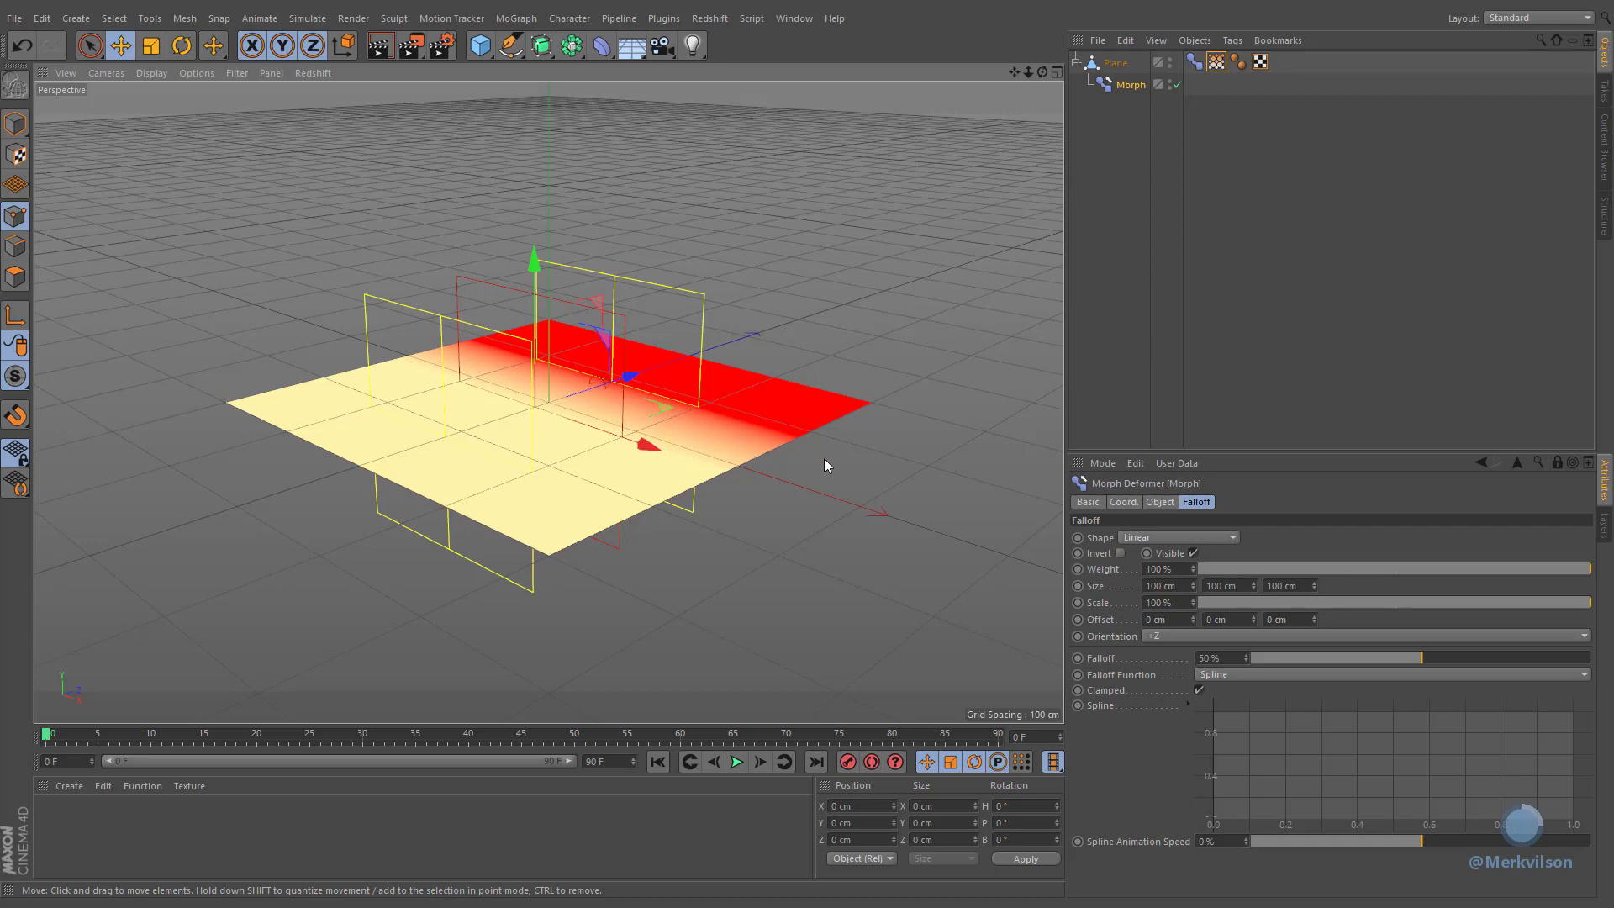
# Step: Try the Infinite falloff shape on the Morph deformer and settle on Source
pyautogui.click(1178, 537)
pyautogui.click(1144, 555)
pyautogui.moveTo(534, 260)
pyautogui.mouseDown()
pyautogui.moveTo(533, 150)
pyautogui.moveTo(503, 365)
pyautogui.moveTo(509, 261)
pyautogui.mouseUp()
pyautogui.click(1177, 537)
pyautogui.click(1140, 689)
pyautogui.click(1178, 537)
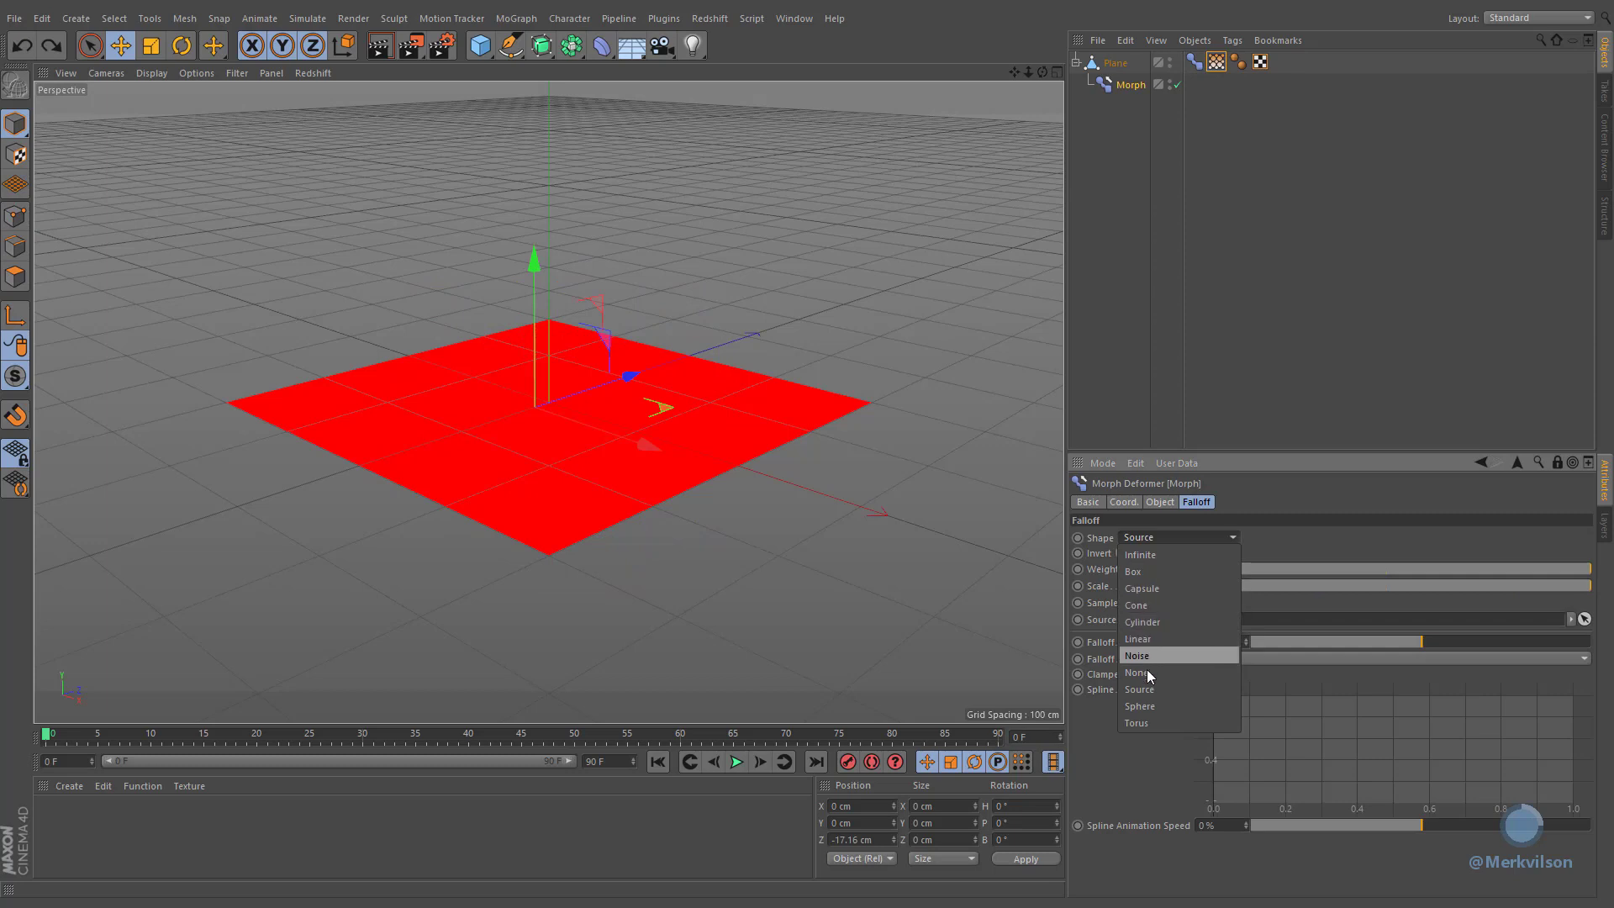
pyautogui.click(1224, 689)
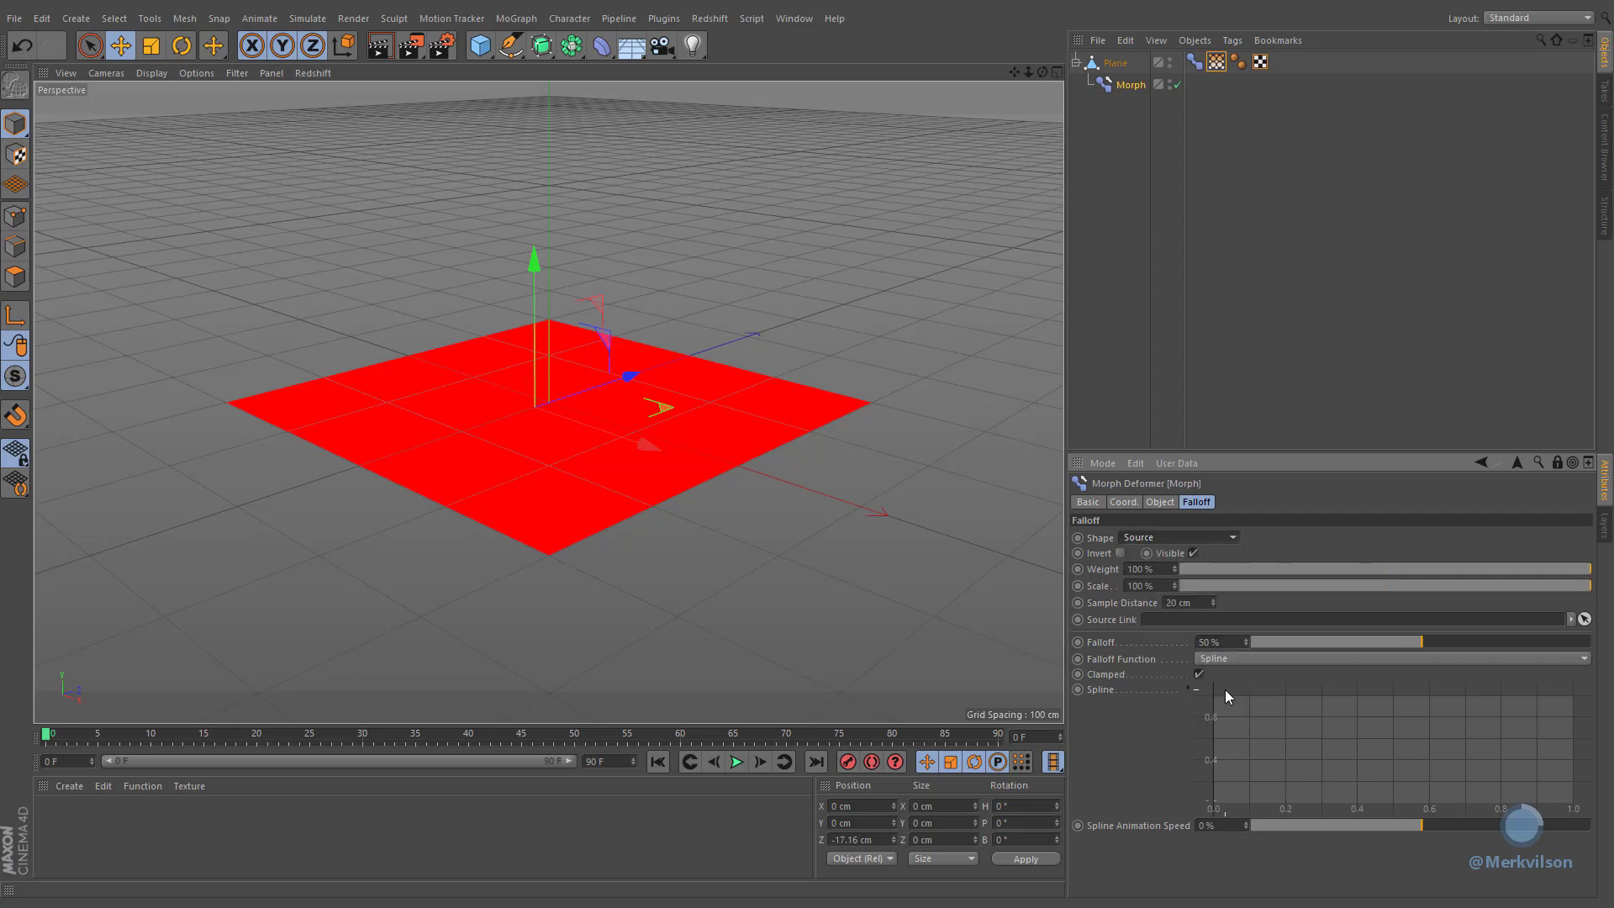
# Step: Add a torus about 247 cm wide and 25 cm thick, raised about 31 cm, and link it as the Morph deformer's falloff source
pyautogui.click(481, 46)
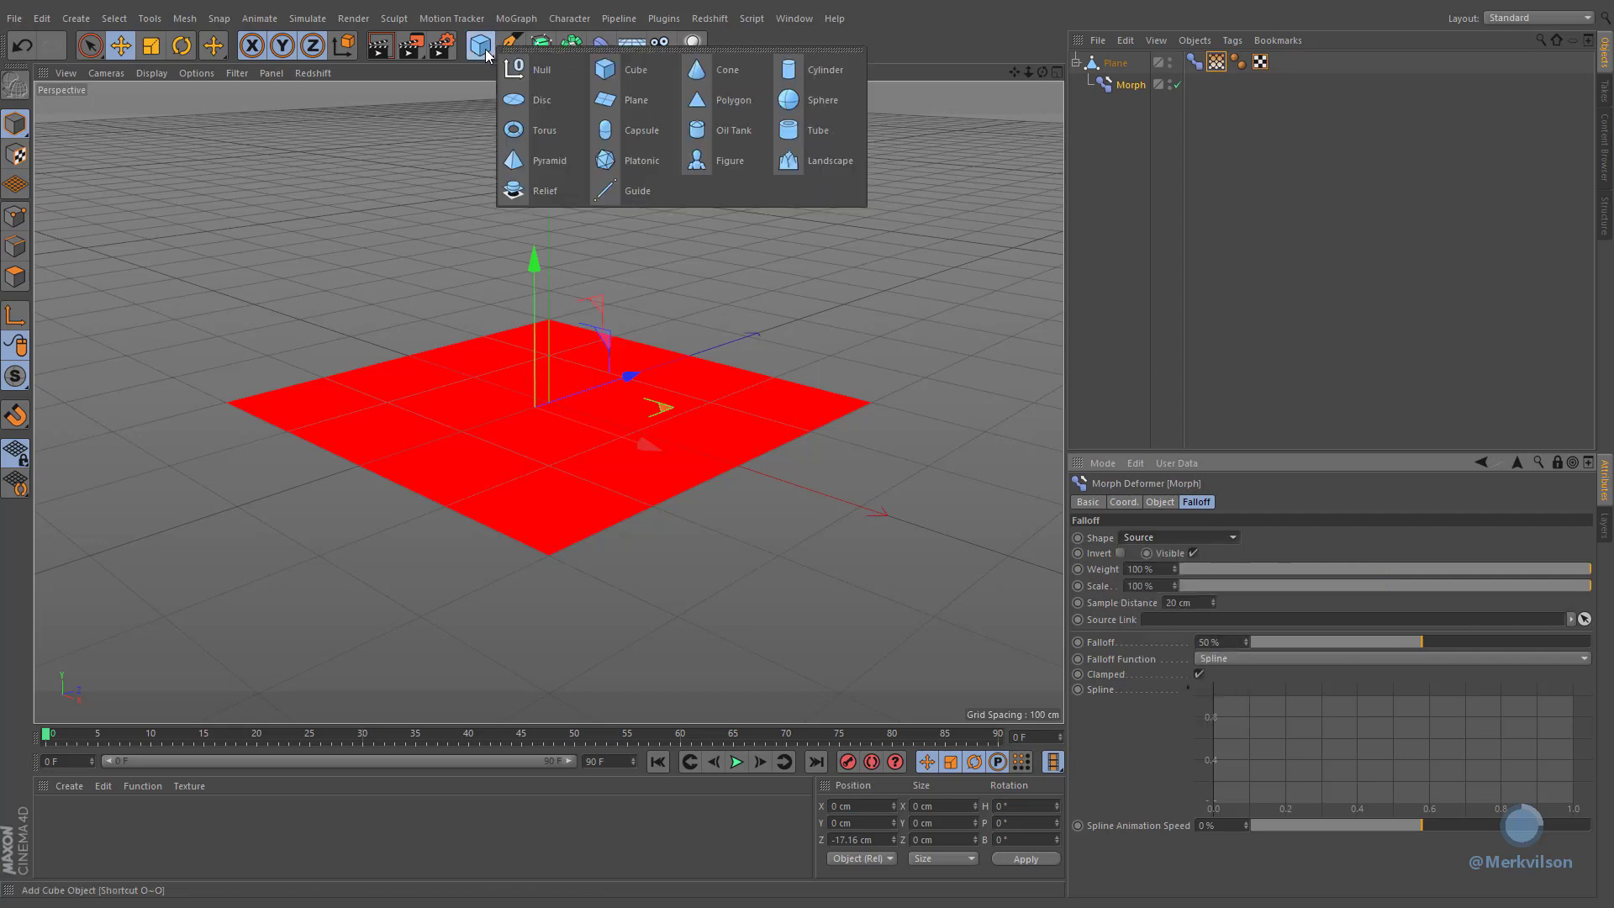
pyautogui.click(514, 130)
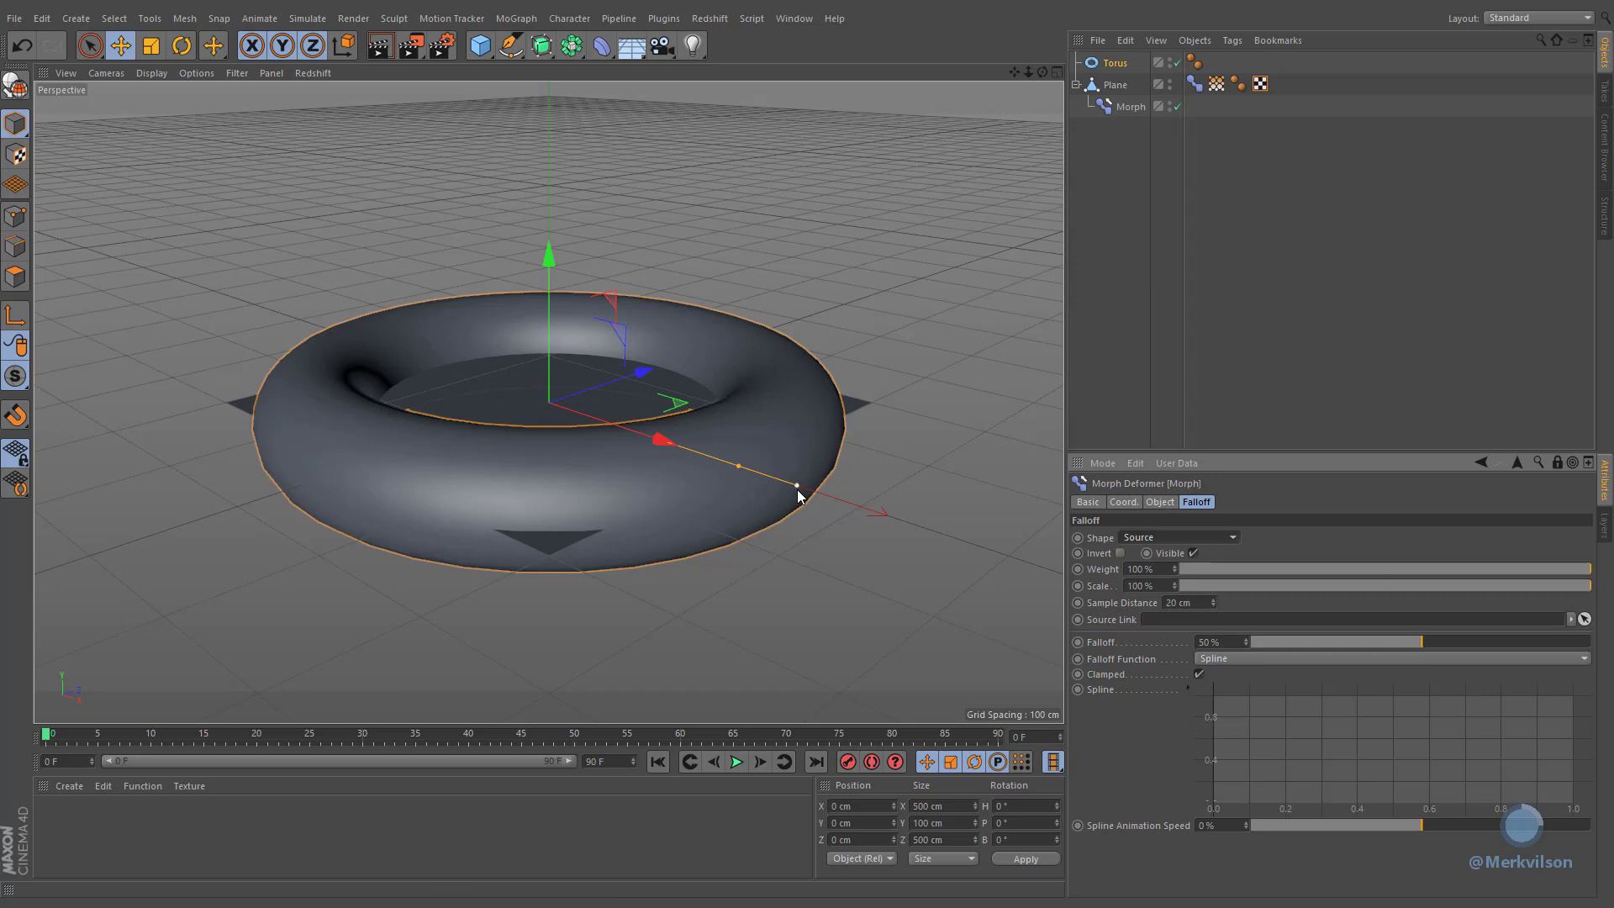
pyautogui.moveTo(798, 487); pyautogui.dragTo(754, 467)
pyautogui.moveTo(1112, 65); pyautogui.dragTo(1182, 620)
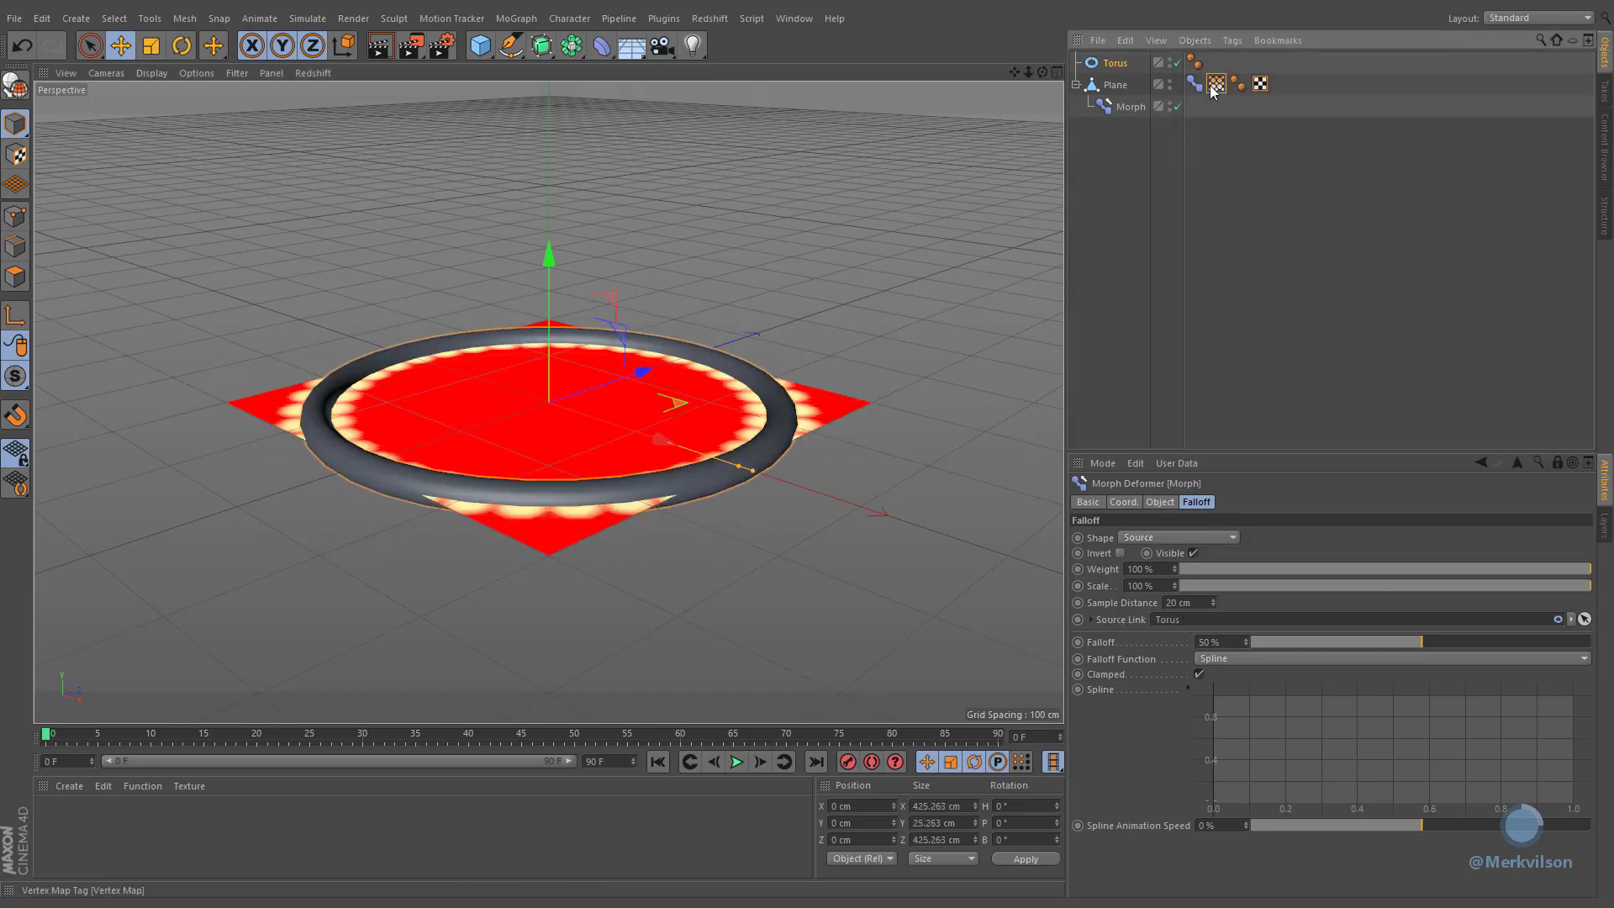
pyautogui.moveTo(548, 351); pyautogui.dragTo(539, 323)
pyautogui.moveTo(756, 418); pyautogui.dragTo(695, 417)
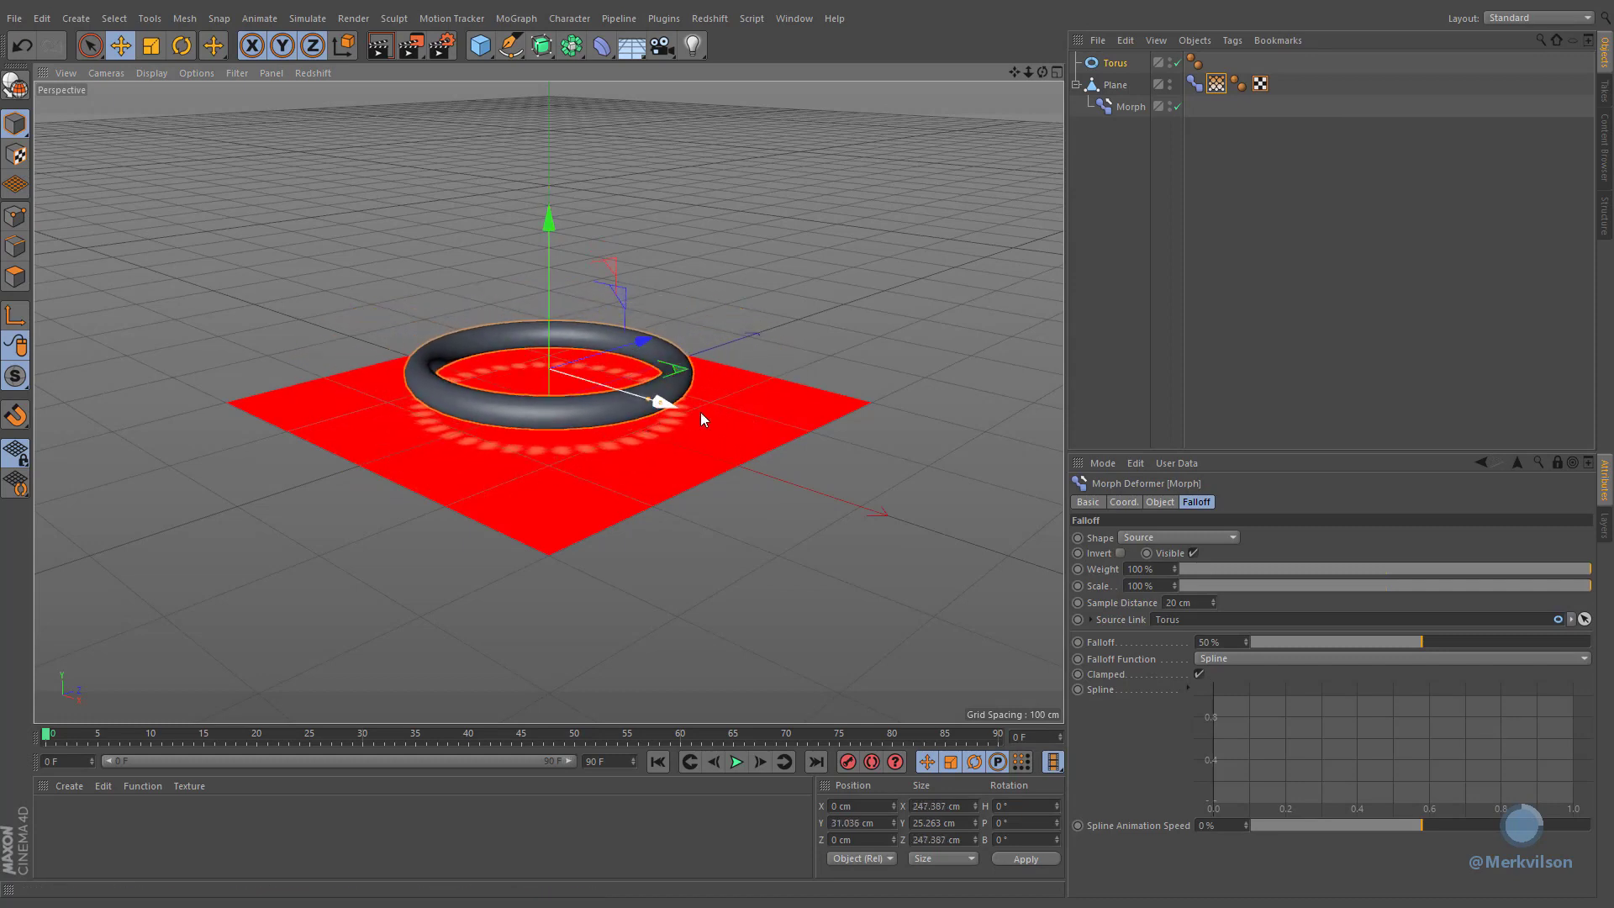
# Step: Set the Sample Distance of the Morph deformer's falloff to 50 cm
pyautogui.doubleClick(1187, 602)
pyautogui.write('50')
pyautogui.press('Return')
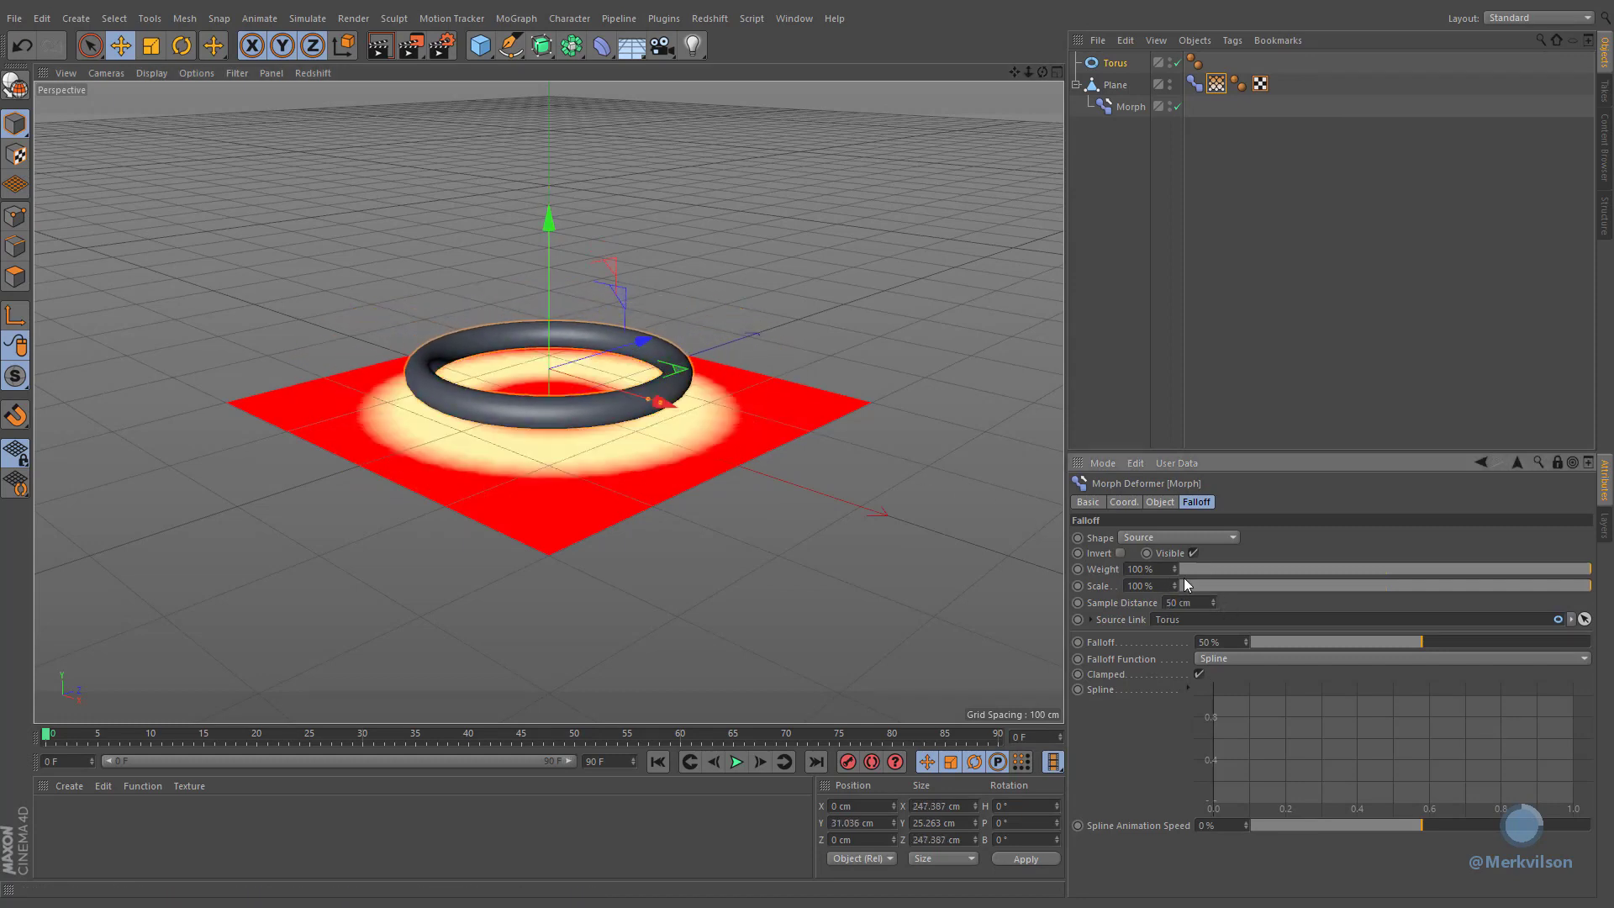
# Step: Resize, rotate and move the torus above the plane to preview how the vertex map follows it
pyautogui.moveTo(654, 403); pyautogui.dragTo(552, 370)
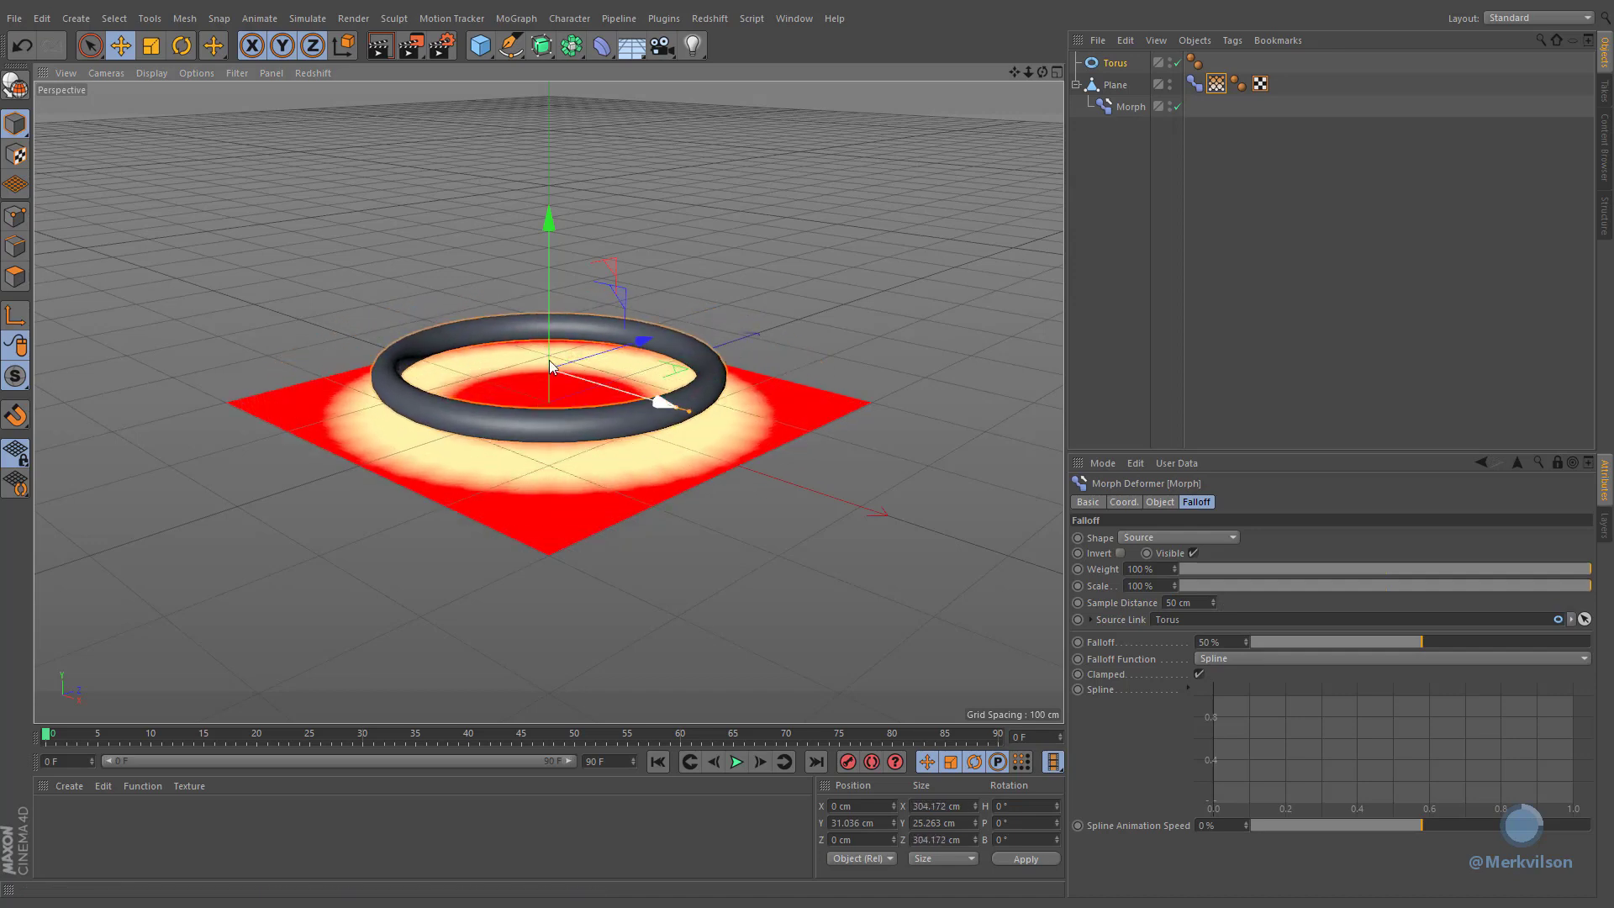
pyautogui.press('r')
pyautogui.moveTo(505, 310); pyautogui.dragTo(501, 437)
pyautogui.press('e')
pyautogui.moveTo(549, 297); pyautogui.dragTo(509, 290)
pyautogui.press('r')
pyautogui.press('e')
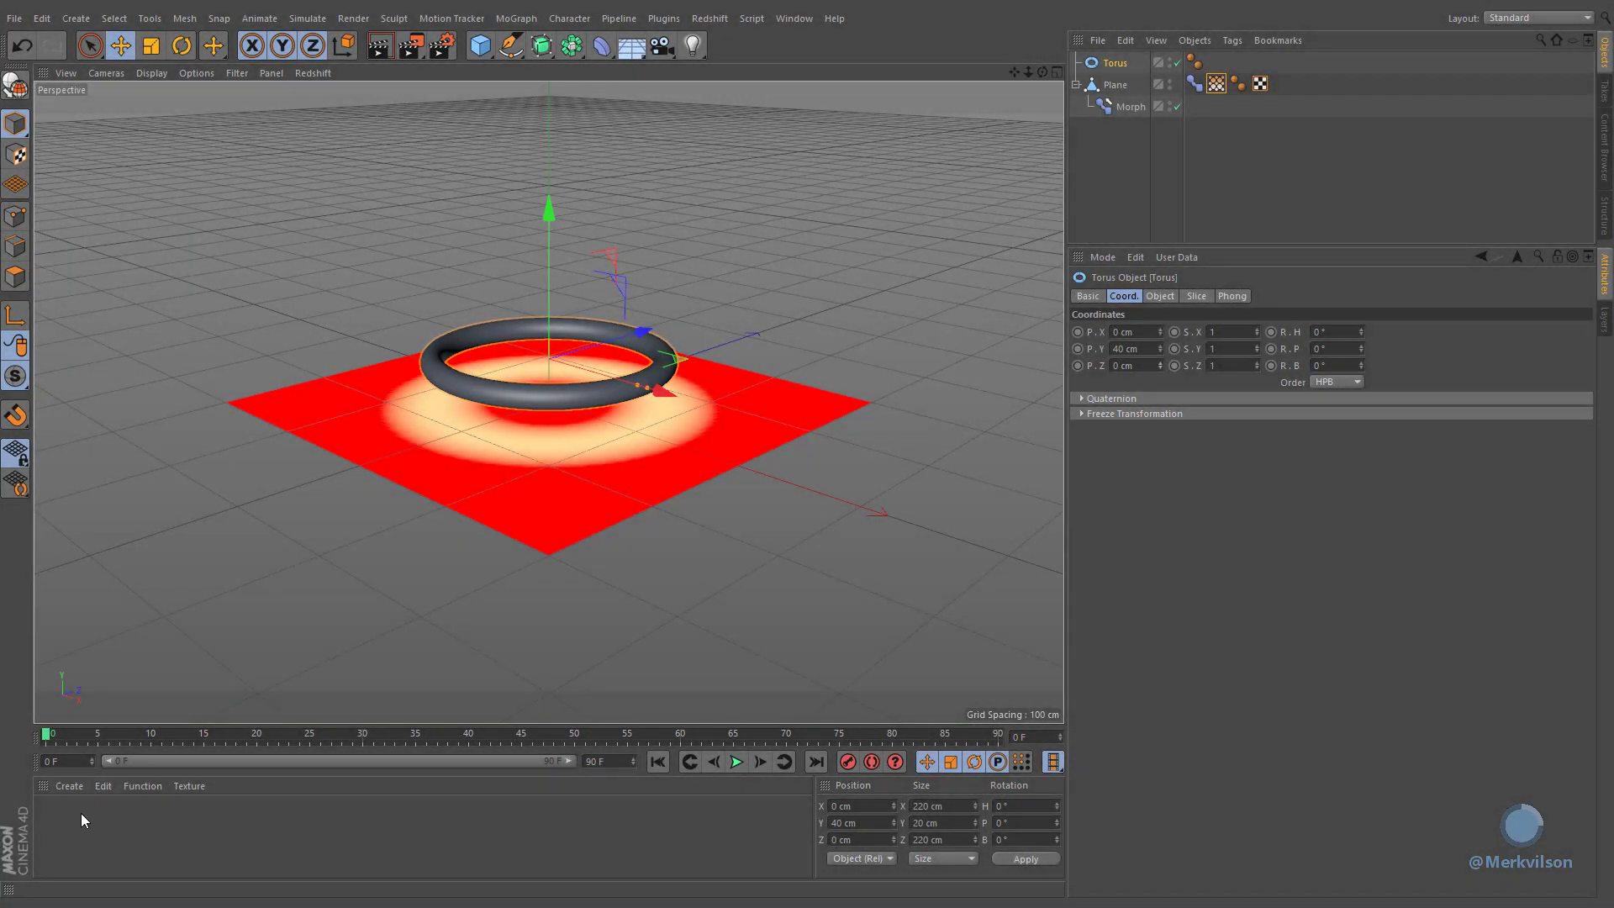
# Step: Create a new material and apply it to the plane
pyautogui.doubleClick(80, 814)
pyautogui.moveTo(126, 830); pyautogui.dragTo(580, 478)
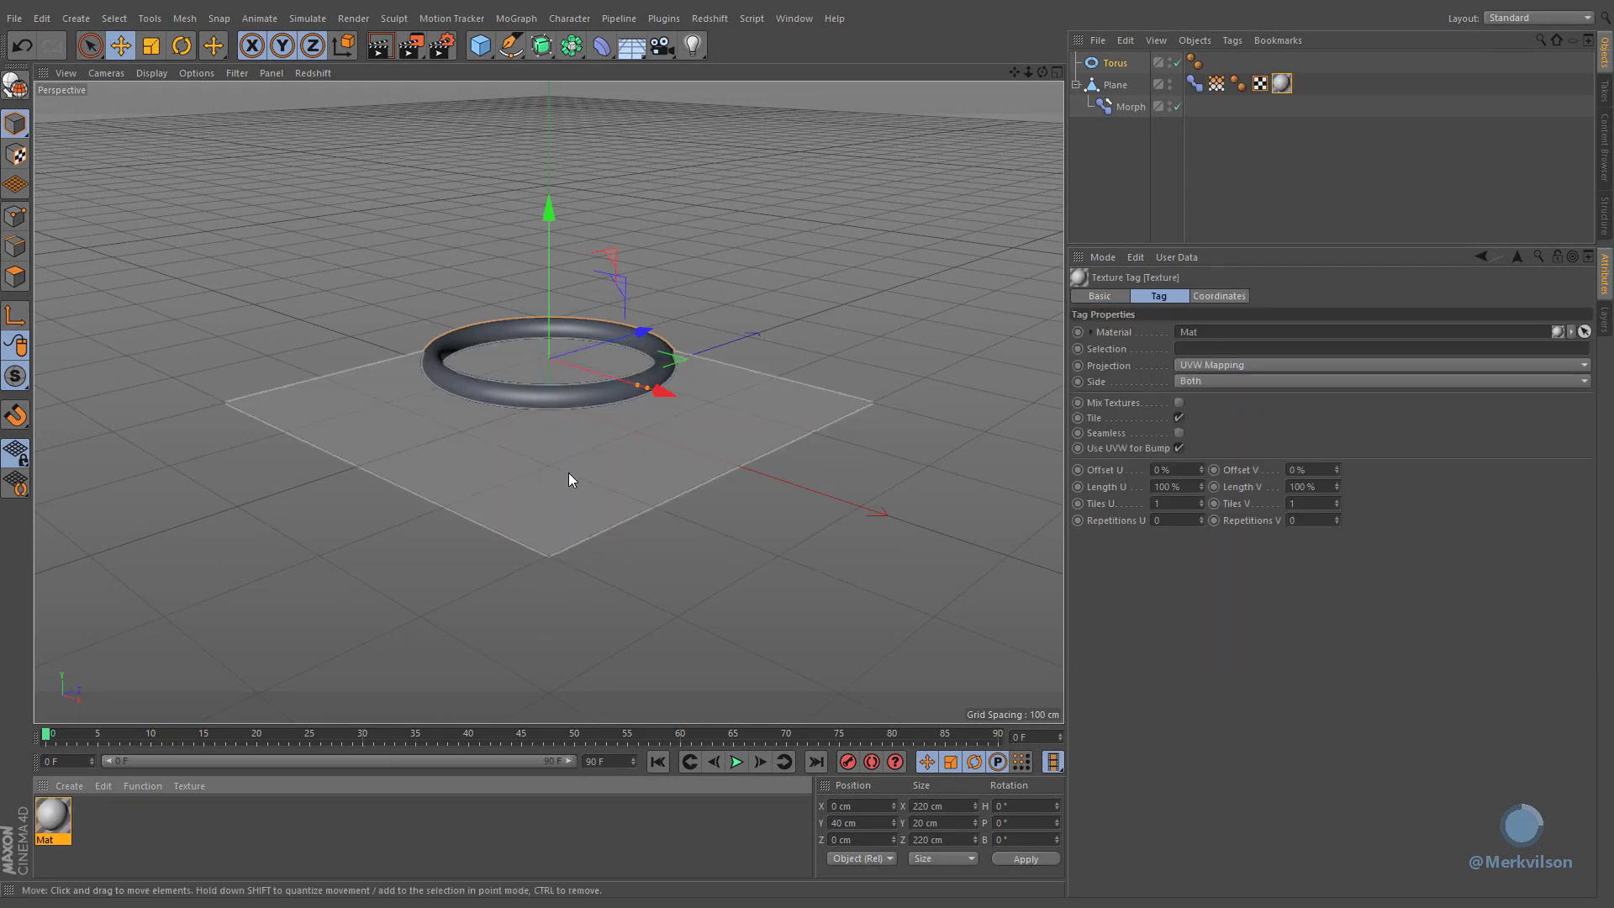
# Step: Texture the material's color with a Vertex Map shader linked to the plane's vertex map, and move the torus to about -25 cm on Z
pyautogui.doubleClick(1282, 83)
pyautogui.click(1159, 552)
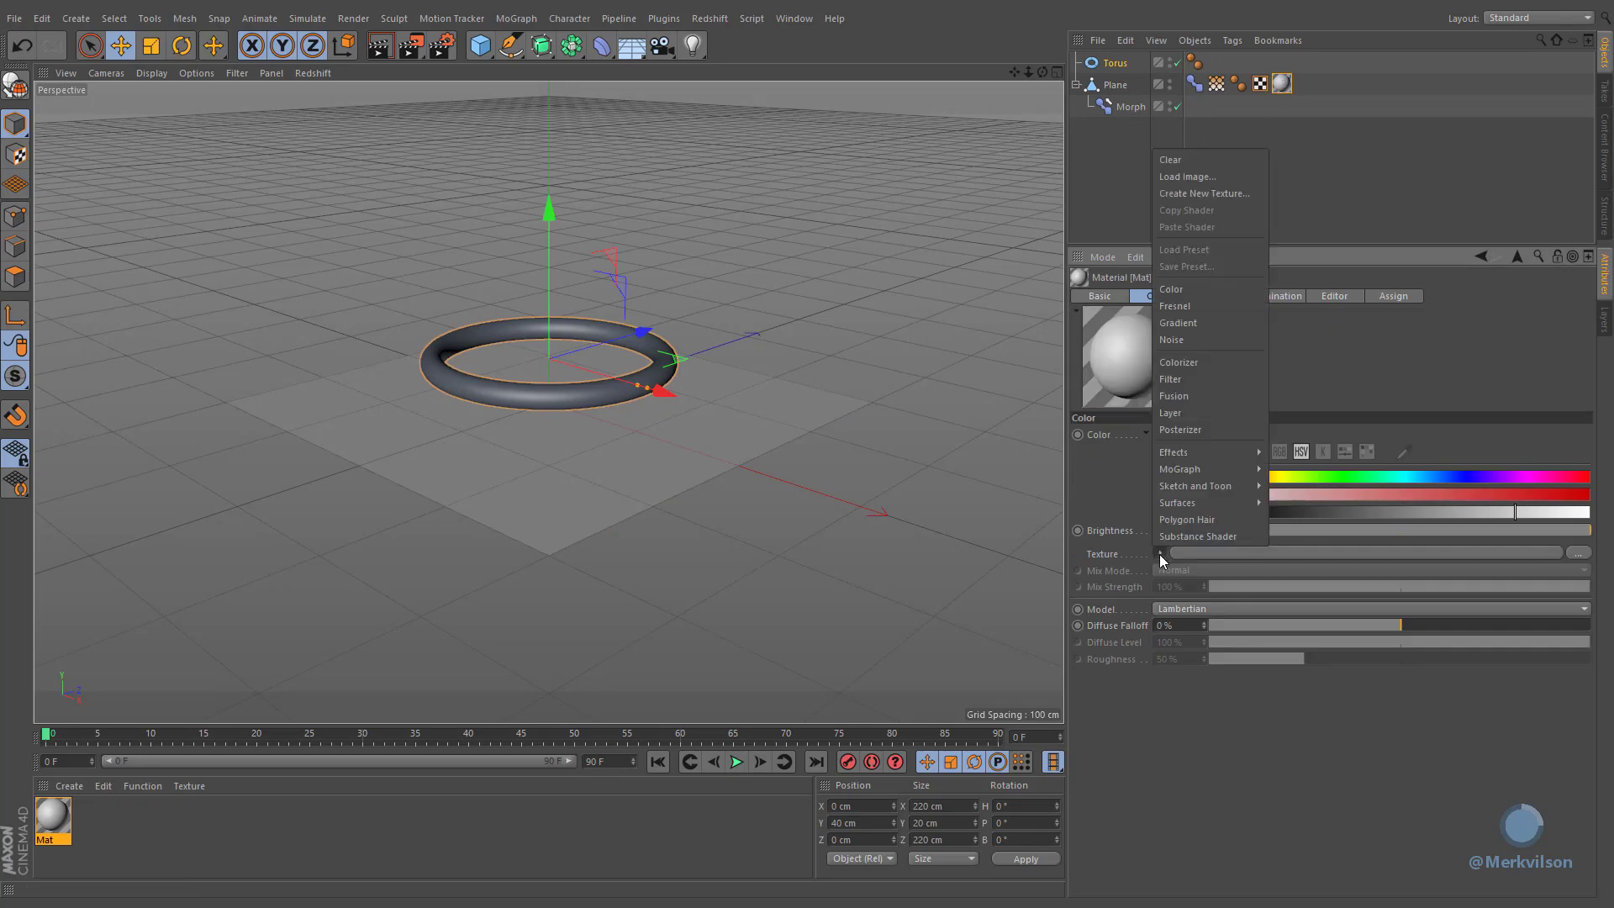
pyautogui.moveTo(1158, 454)
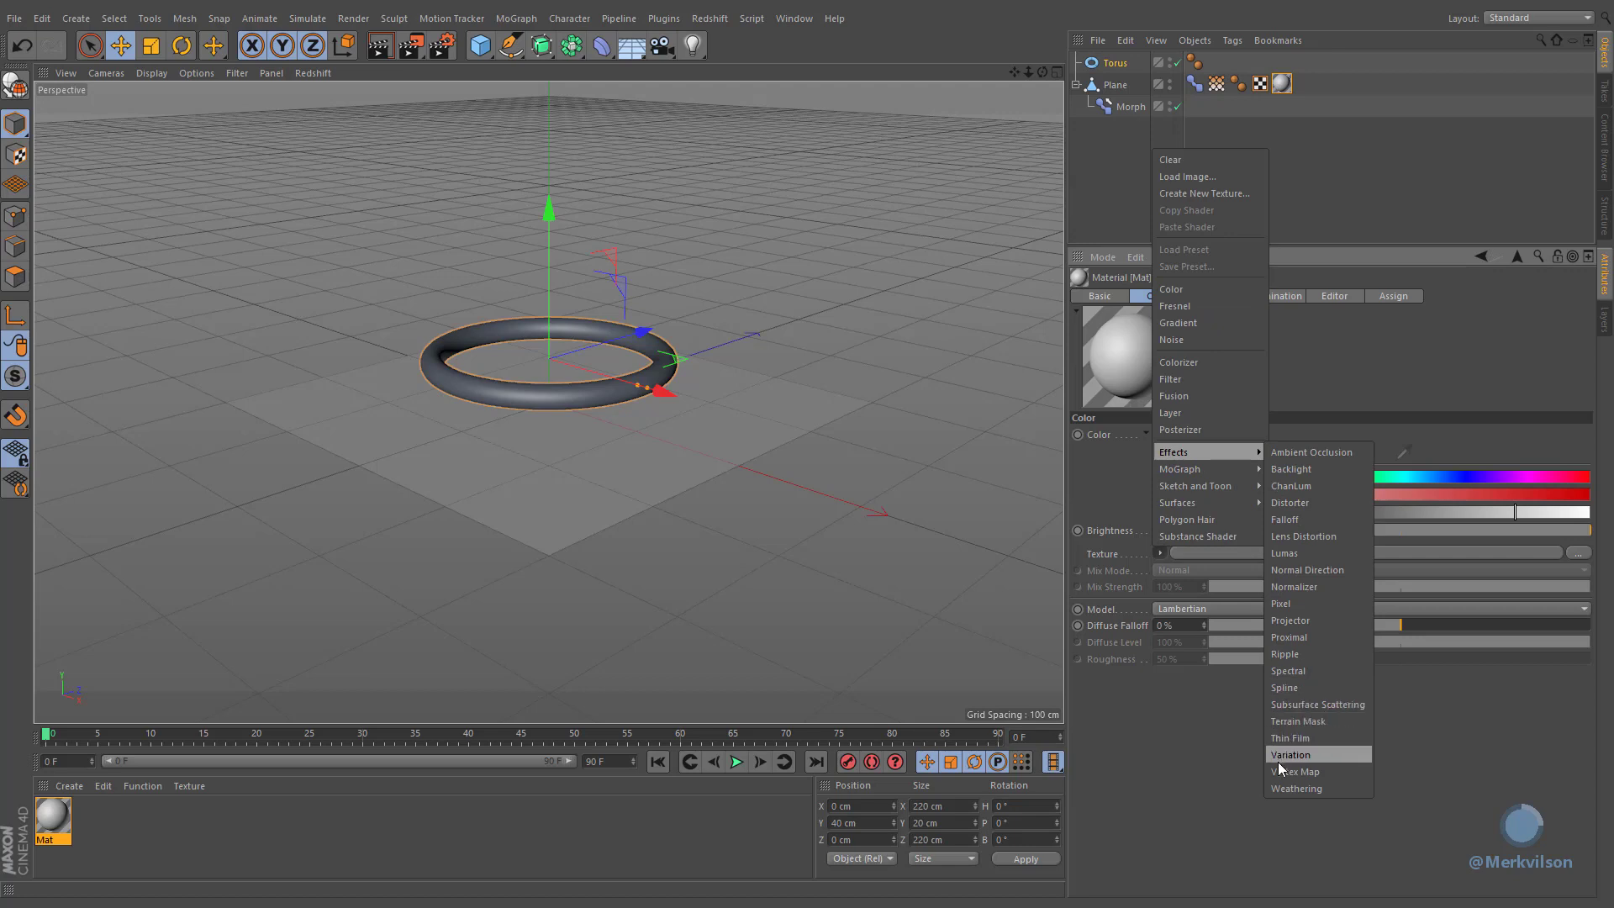
pyautogui.click(1359, 771)
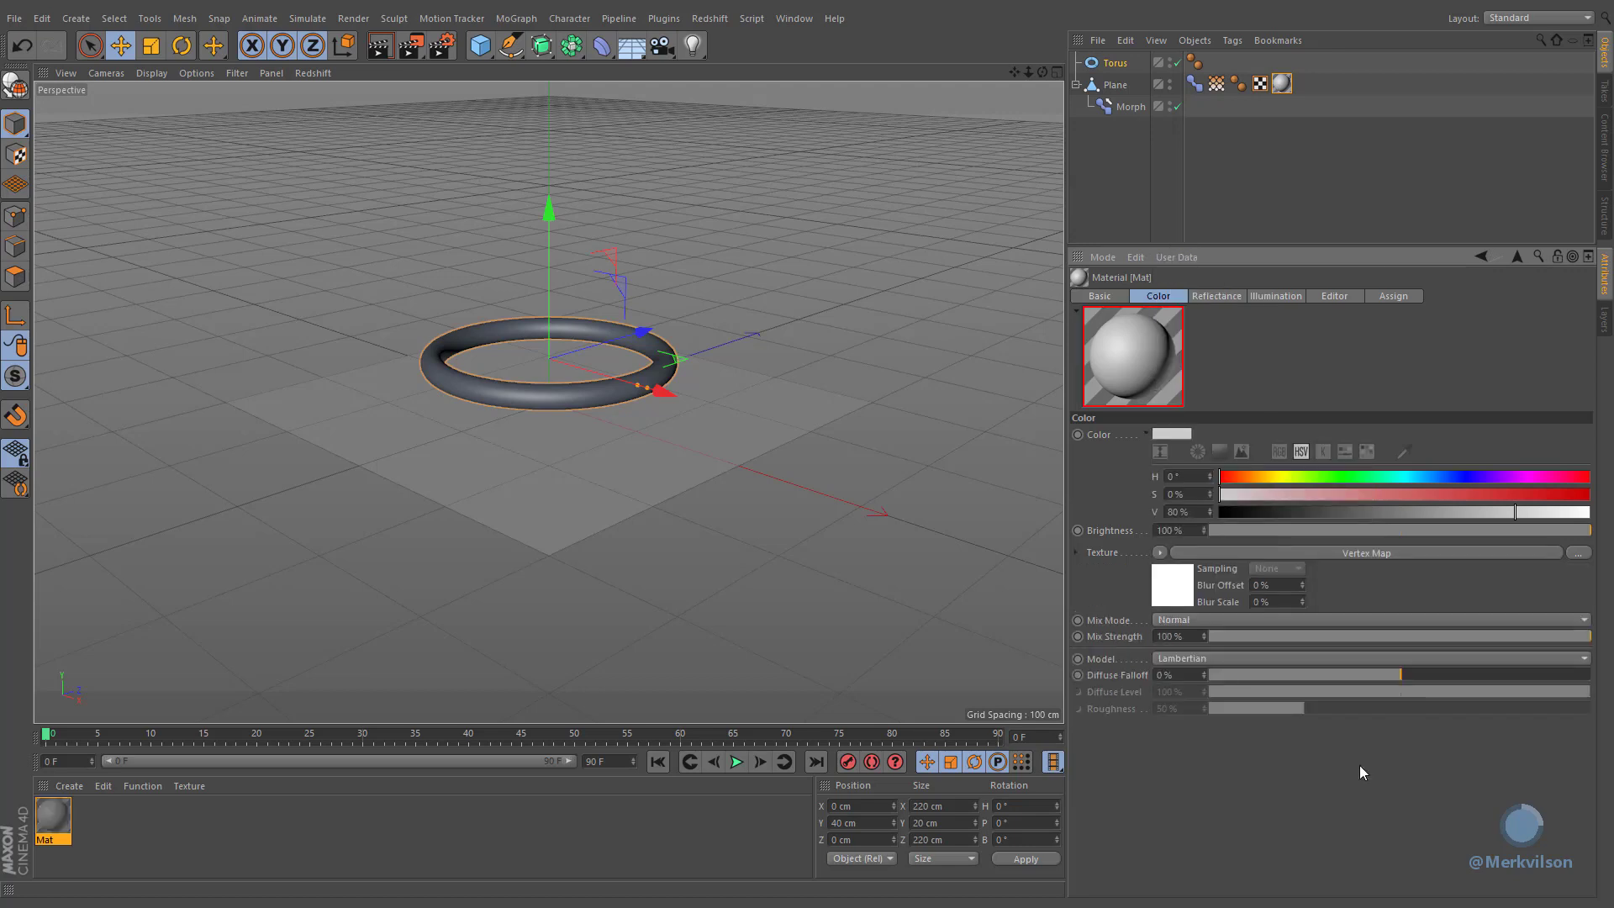
pyautogui.click(1079, 552)
pyautogui.moveTo(1216, 83); pyautogui.dragTo(1184, 668)
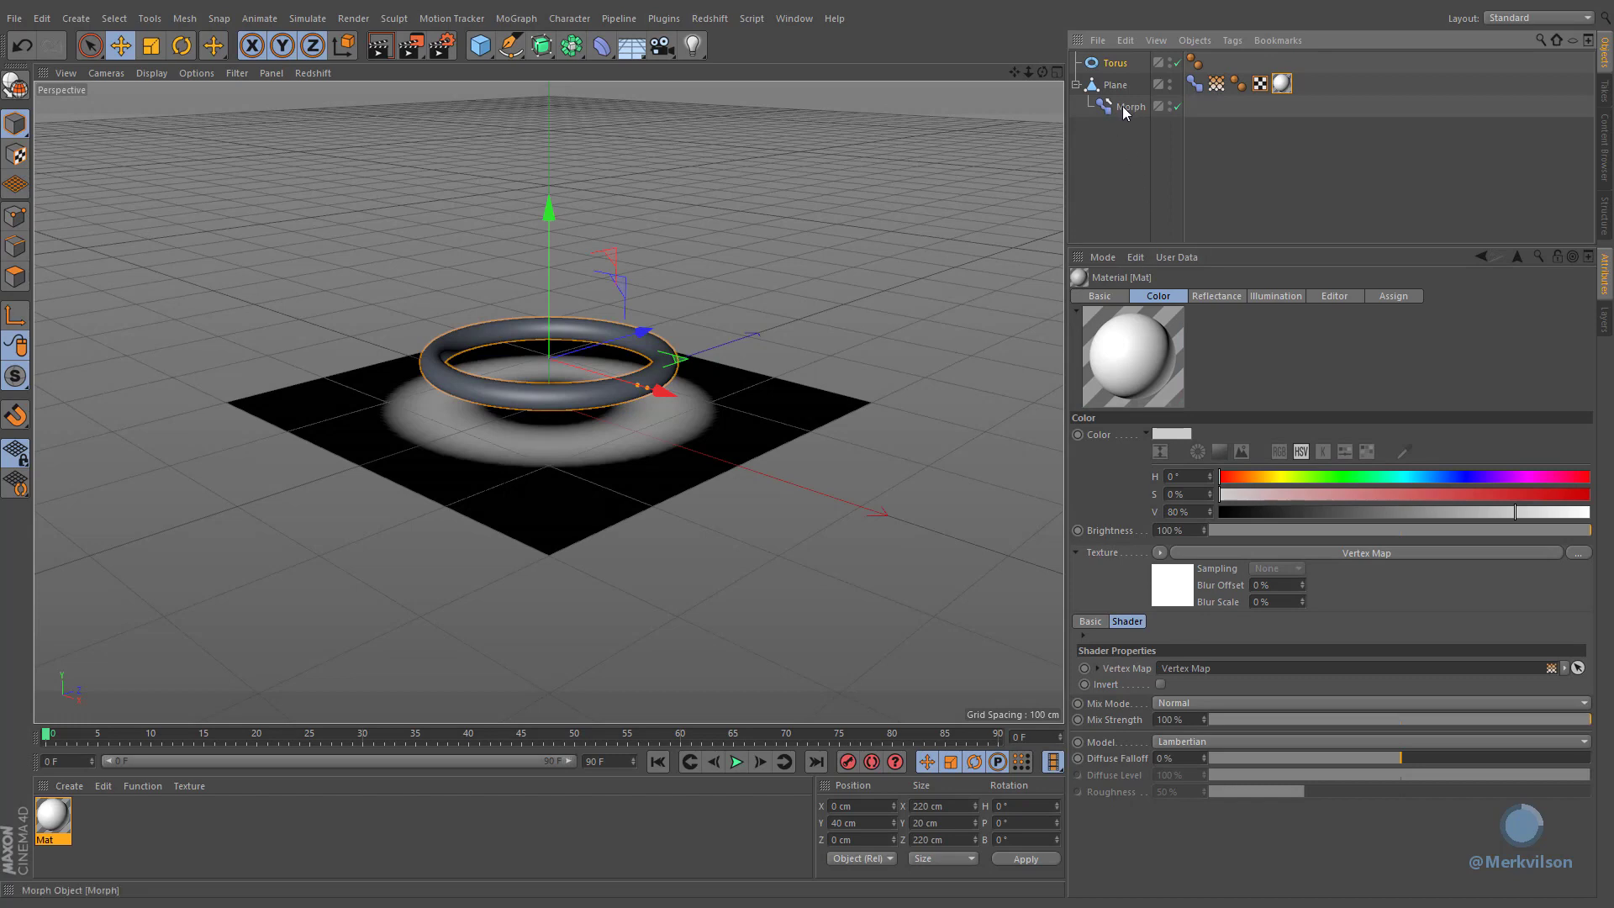
pyautogui.moveTo(643, 333); pyautogui.dragTo(636, 410)
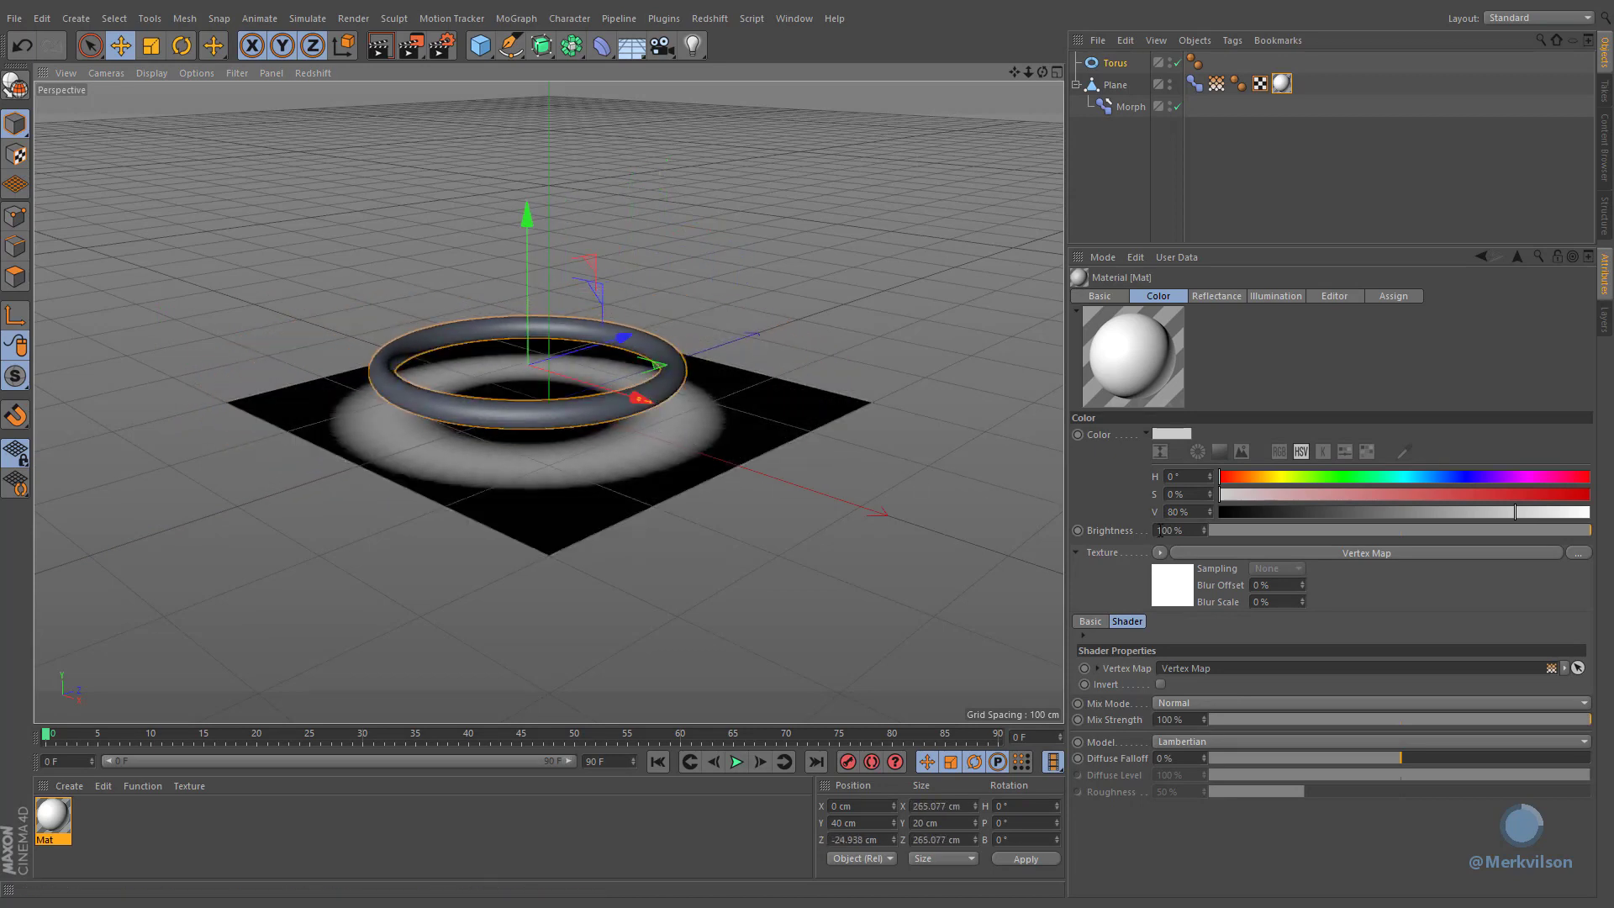
# Step: Wrap the Vertex Map texture in a Colorizer, remove the gradient's red knot, and move its yellow knot to about 14%
pyautogui.click(1161, 552)
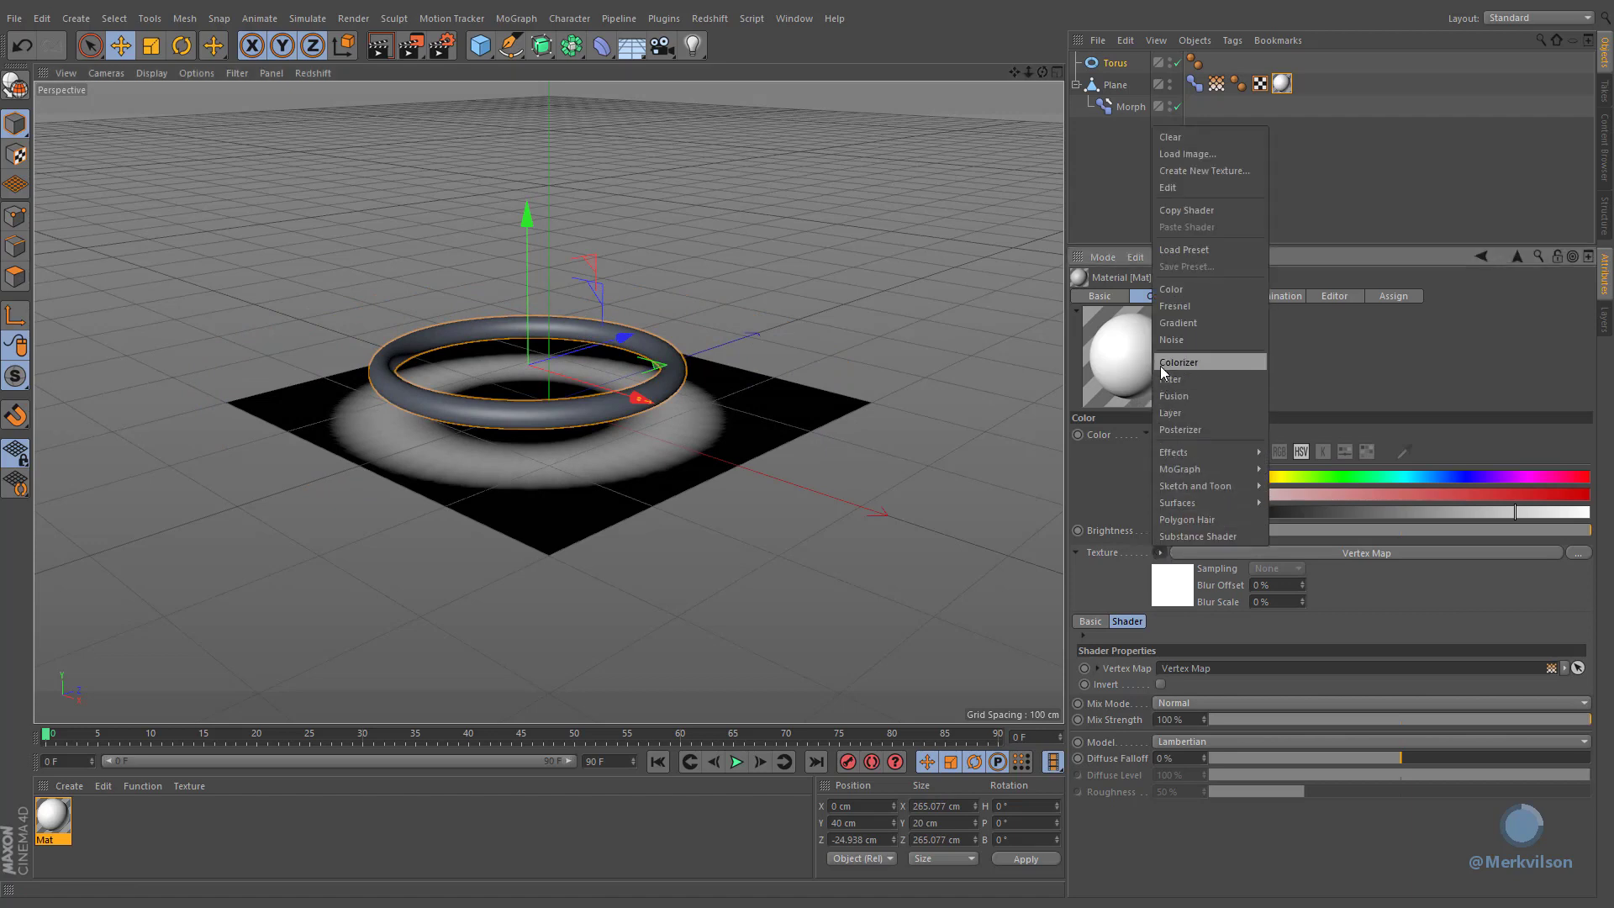
pyautogui.click(1243, 362)
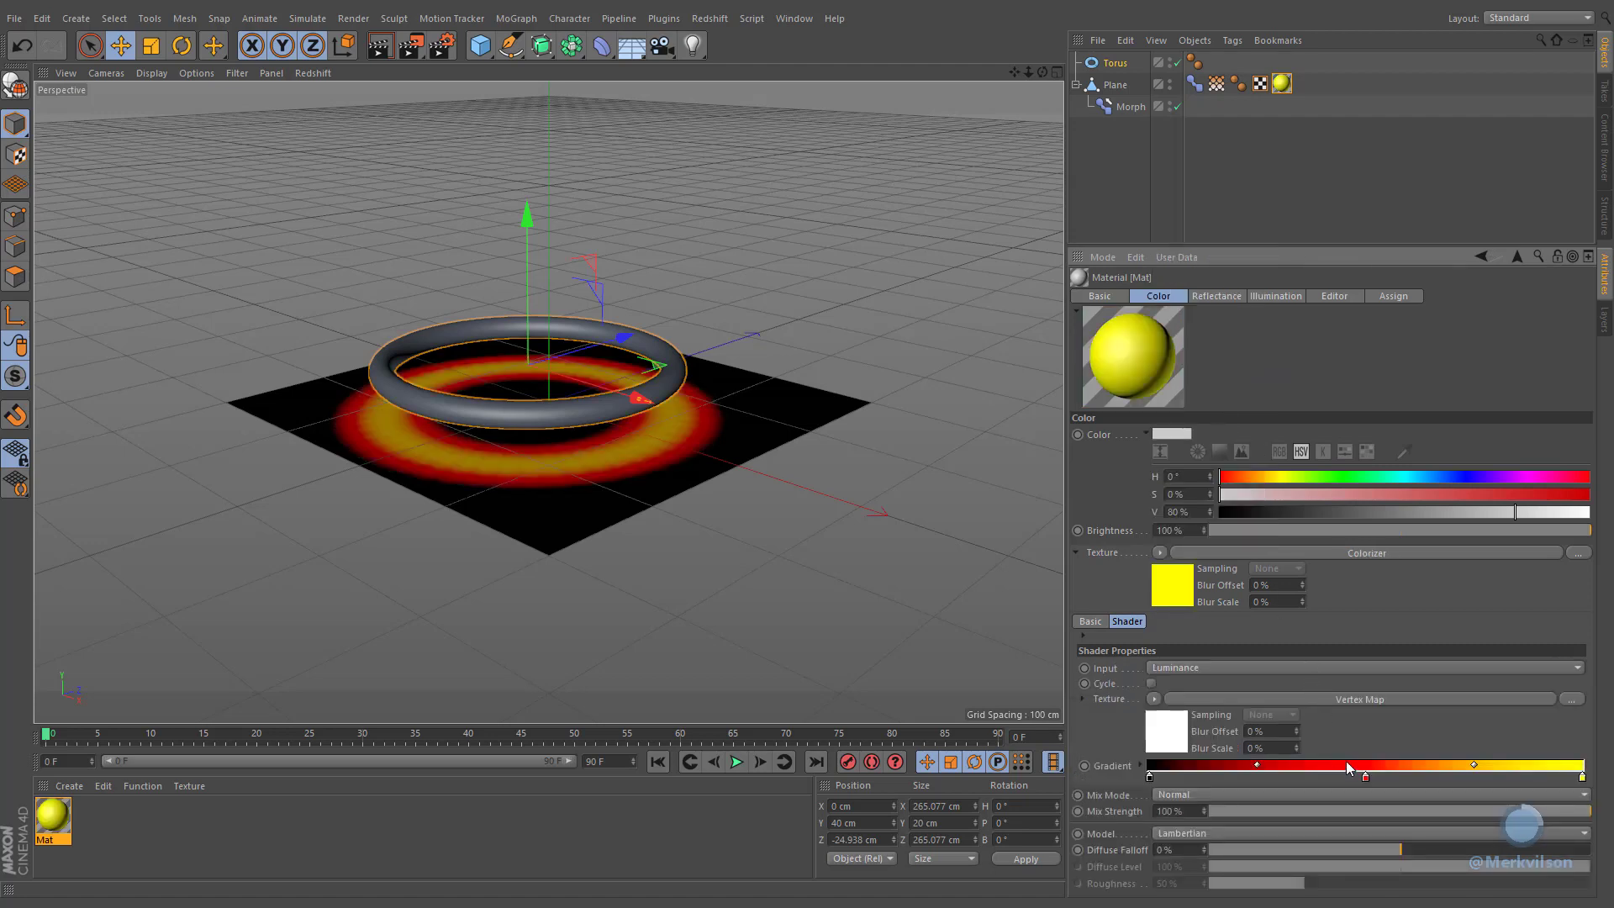
pyautogui.moveTo(1366, 775); pyautogui.dragTo(1440, 807)
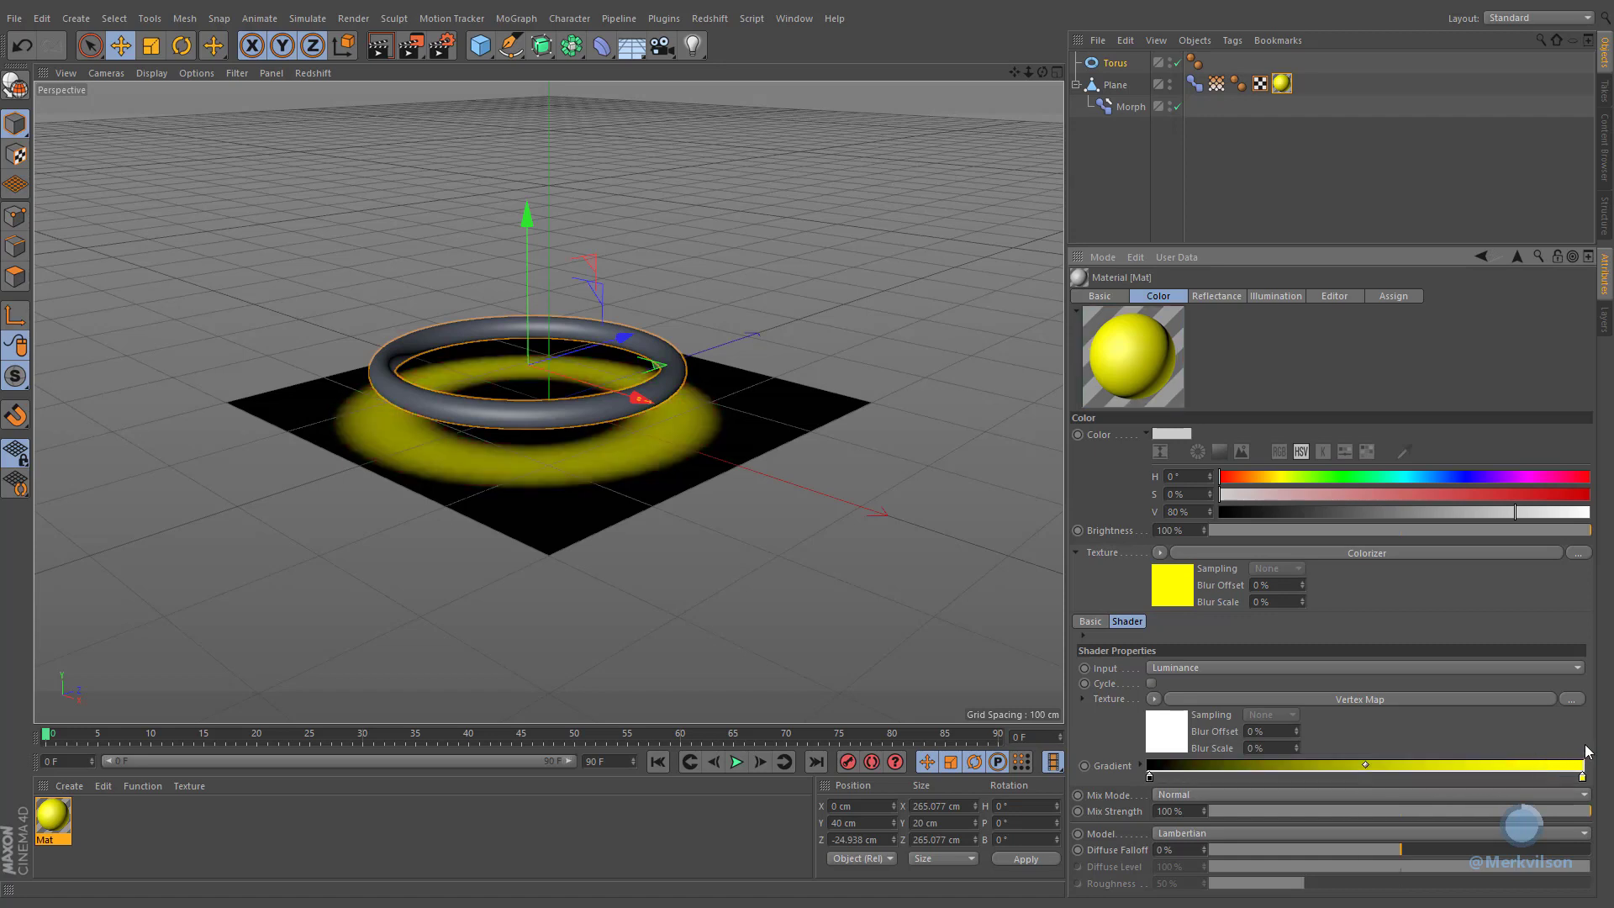
pyautogui.moveTo(1582, 776); pyautogui.dragTo(1214, 777)
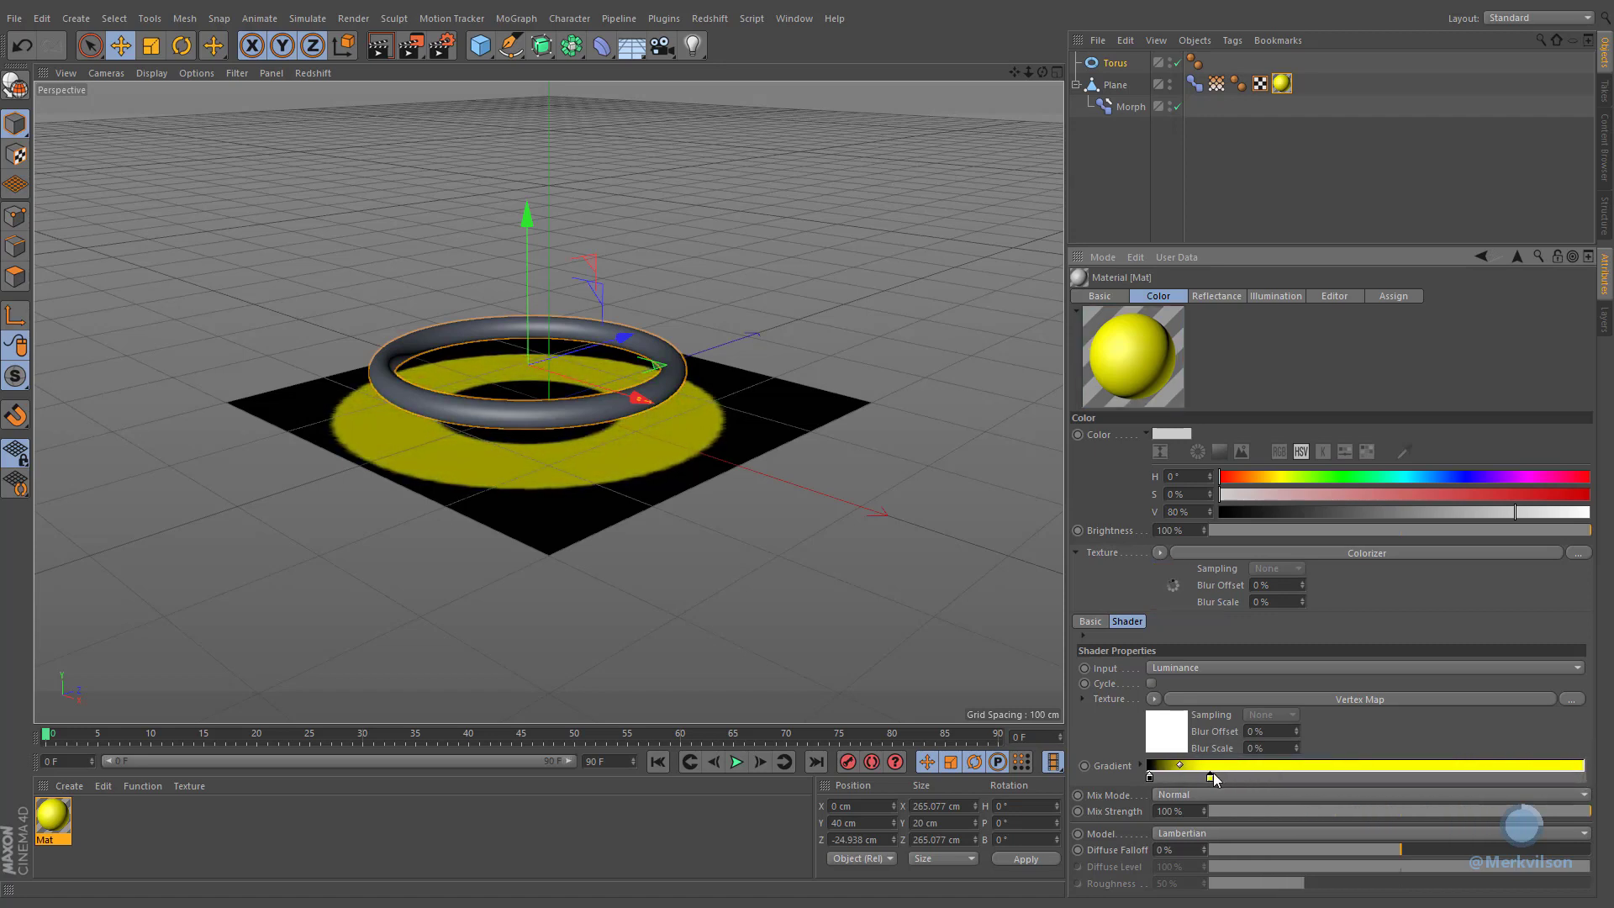
# Step: Load the Sky 3 preset into the Colorizer gradient
pyautogui.click(1141, 766)
pyautogui.scroll(-3, 1133, 733)
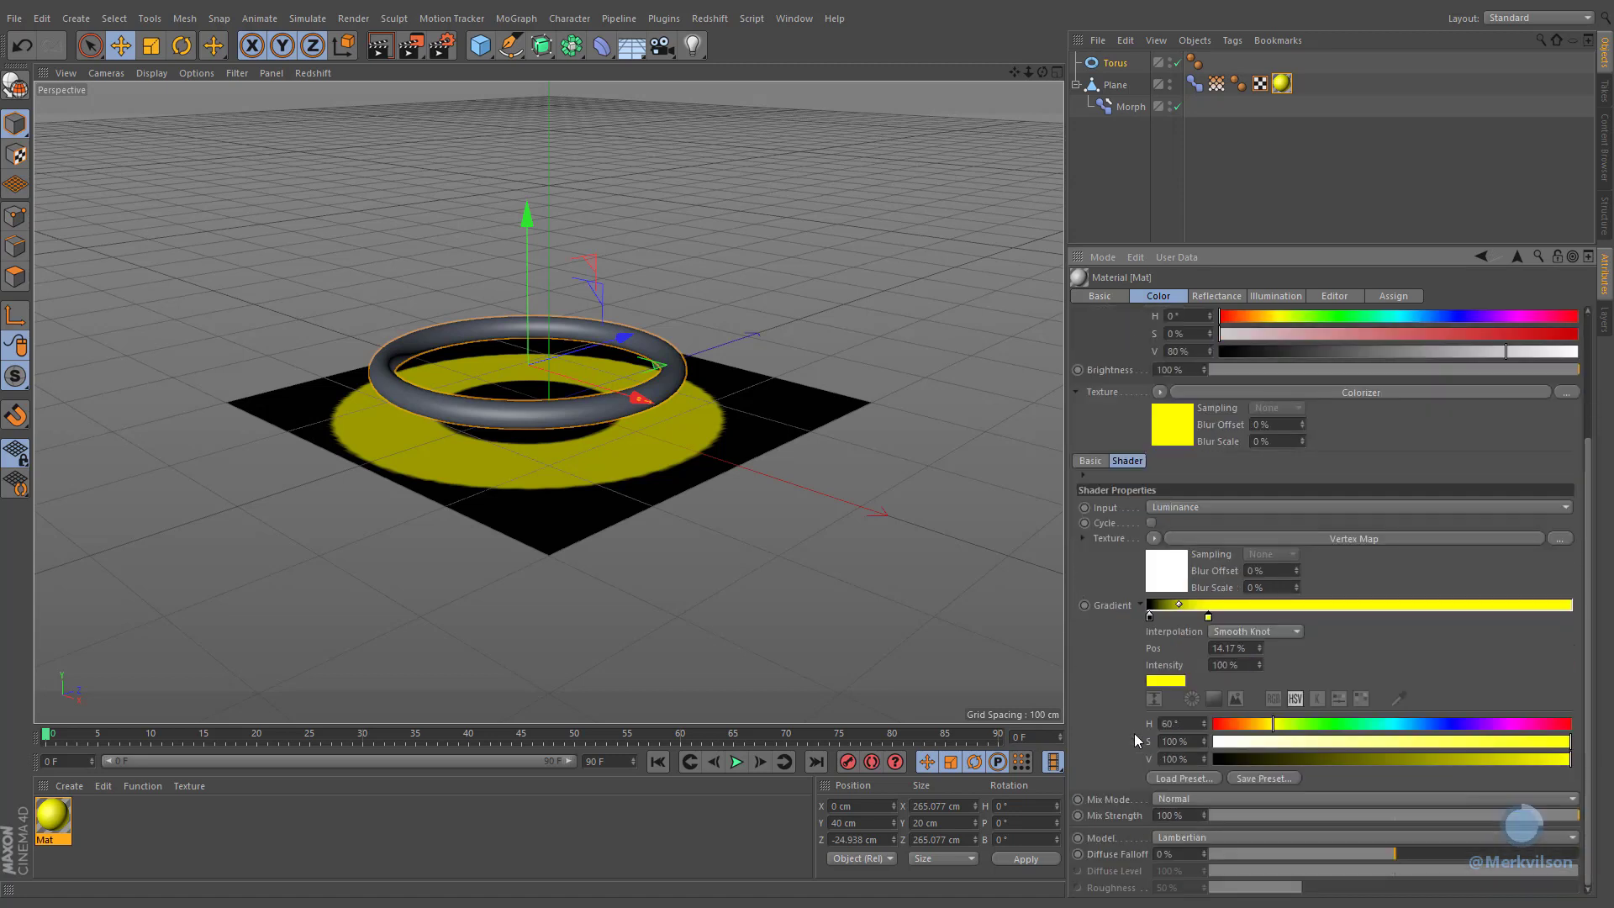
pyautogui.click(1177, 776)
pyautogui.scroll(-10, 1173, 629)
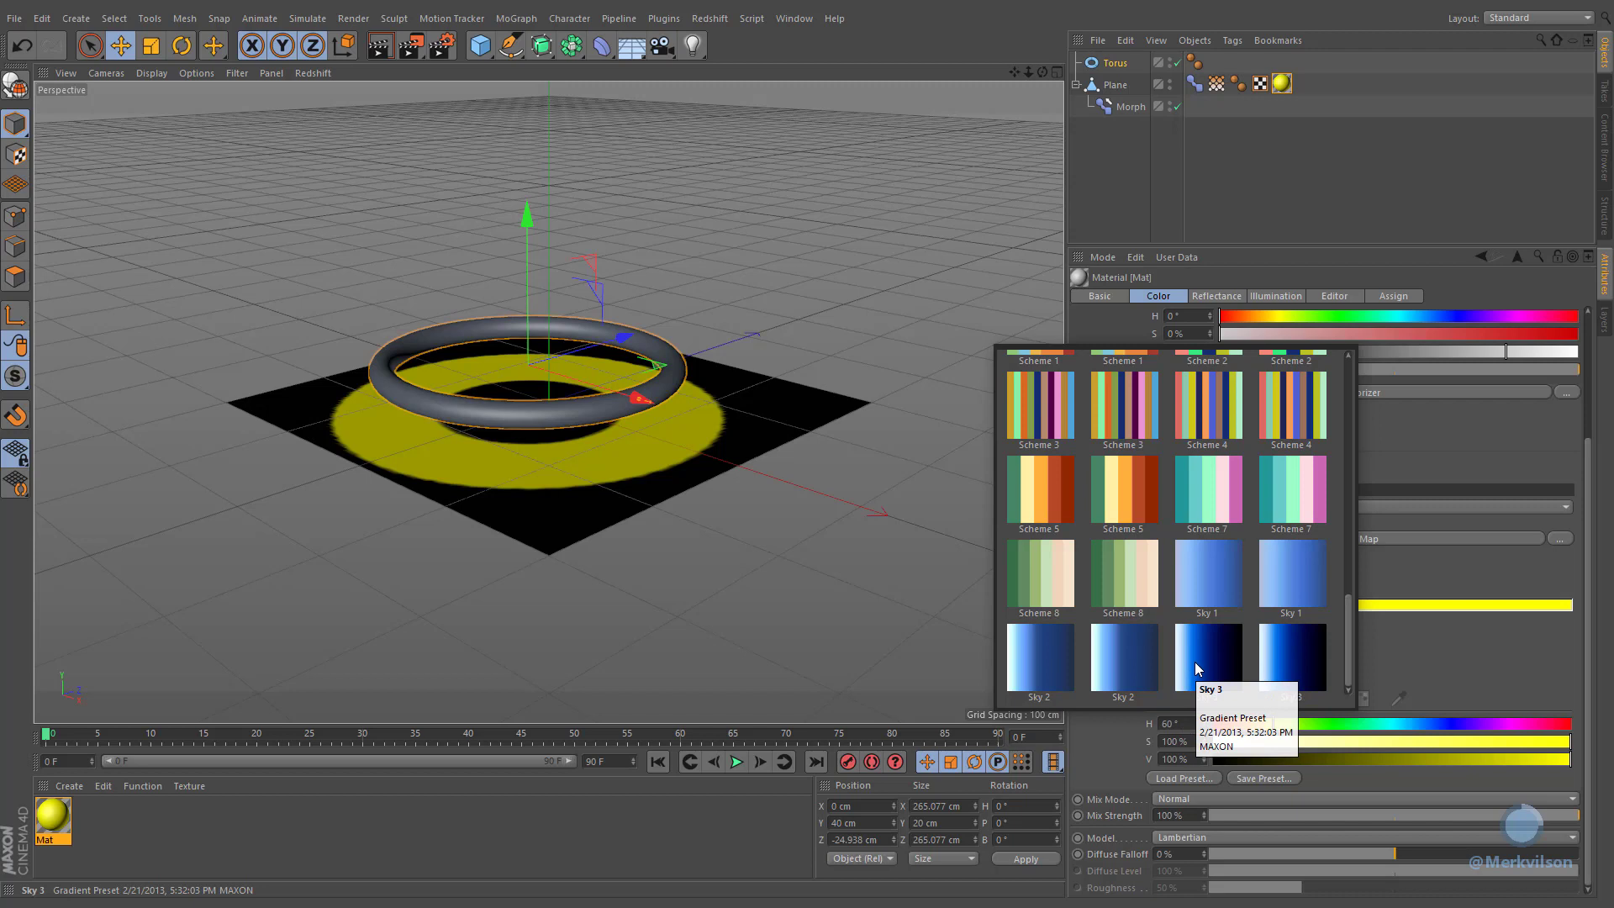
pyautogui.click(1194, 660)
# Step: Move the torus off the plane to about 398 cm on Z, and link a new helix spline as the Morph deformer's falloff source
pyautogui.moveTo(626, 344); pyautogui.dragTo(900, 252)
pyautogui.click(511, 46)
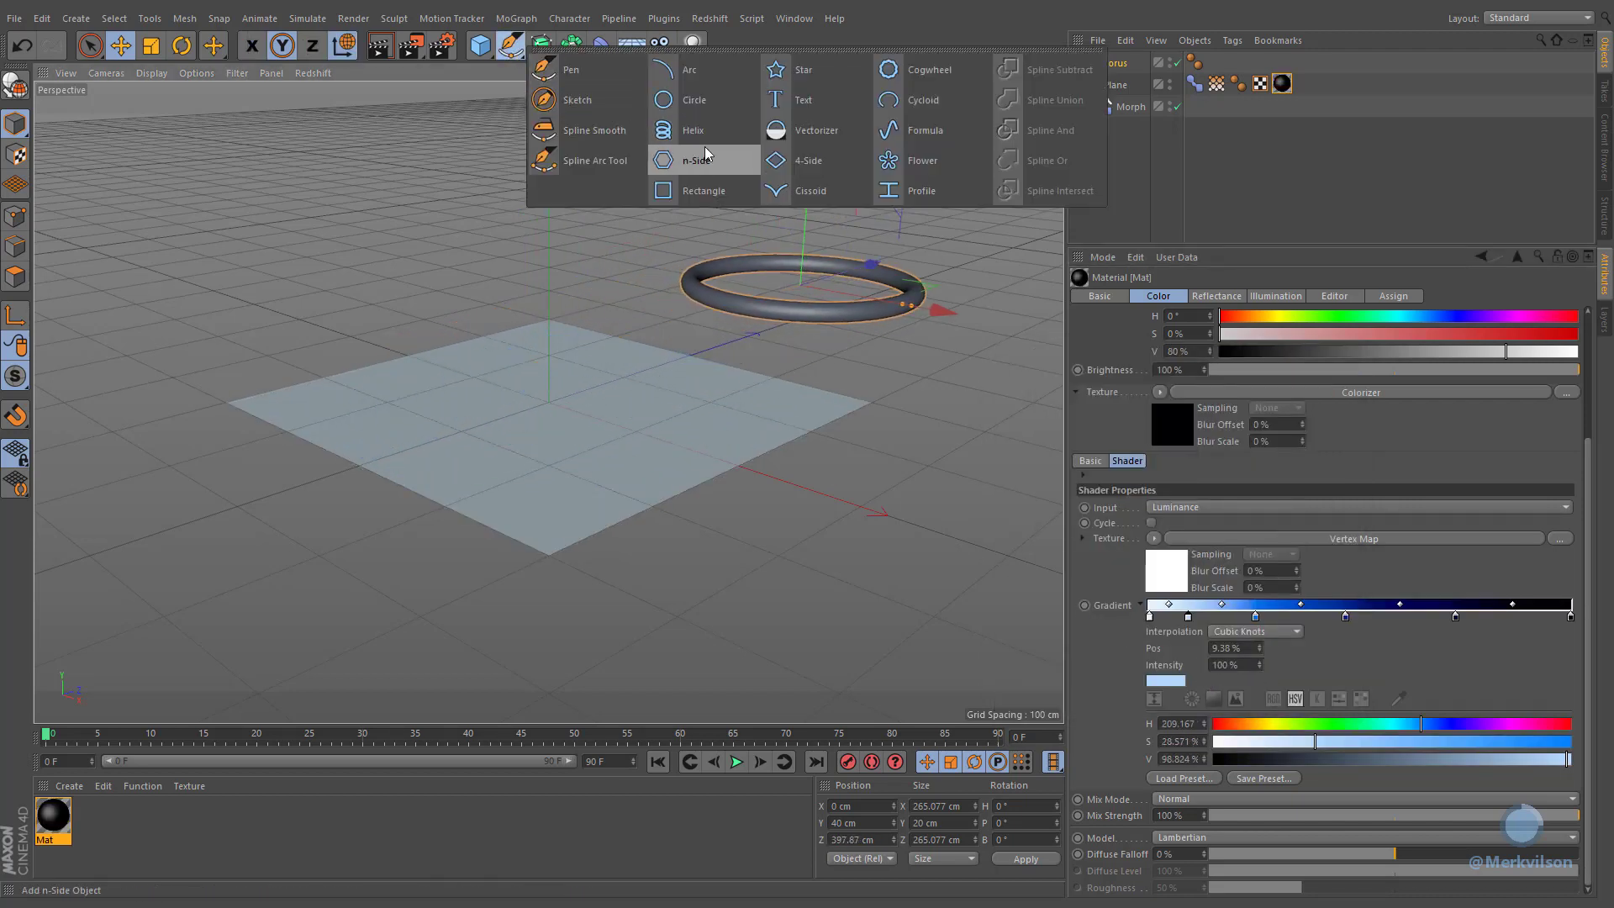
pyautogui.click(743, 129)
pyautogui.click(1131, 128)
pyautogui.moveTo(1097, 69); pyautogui.dragTo(1195, 415)
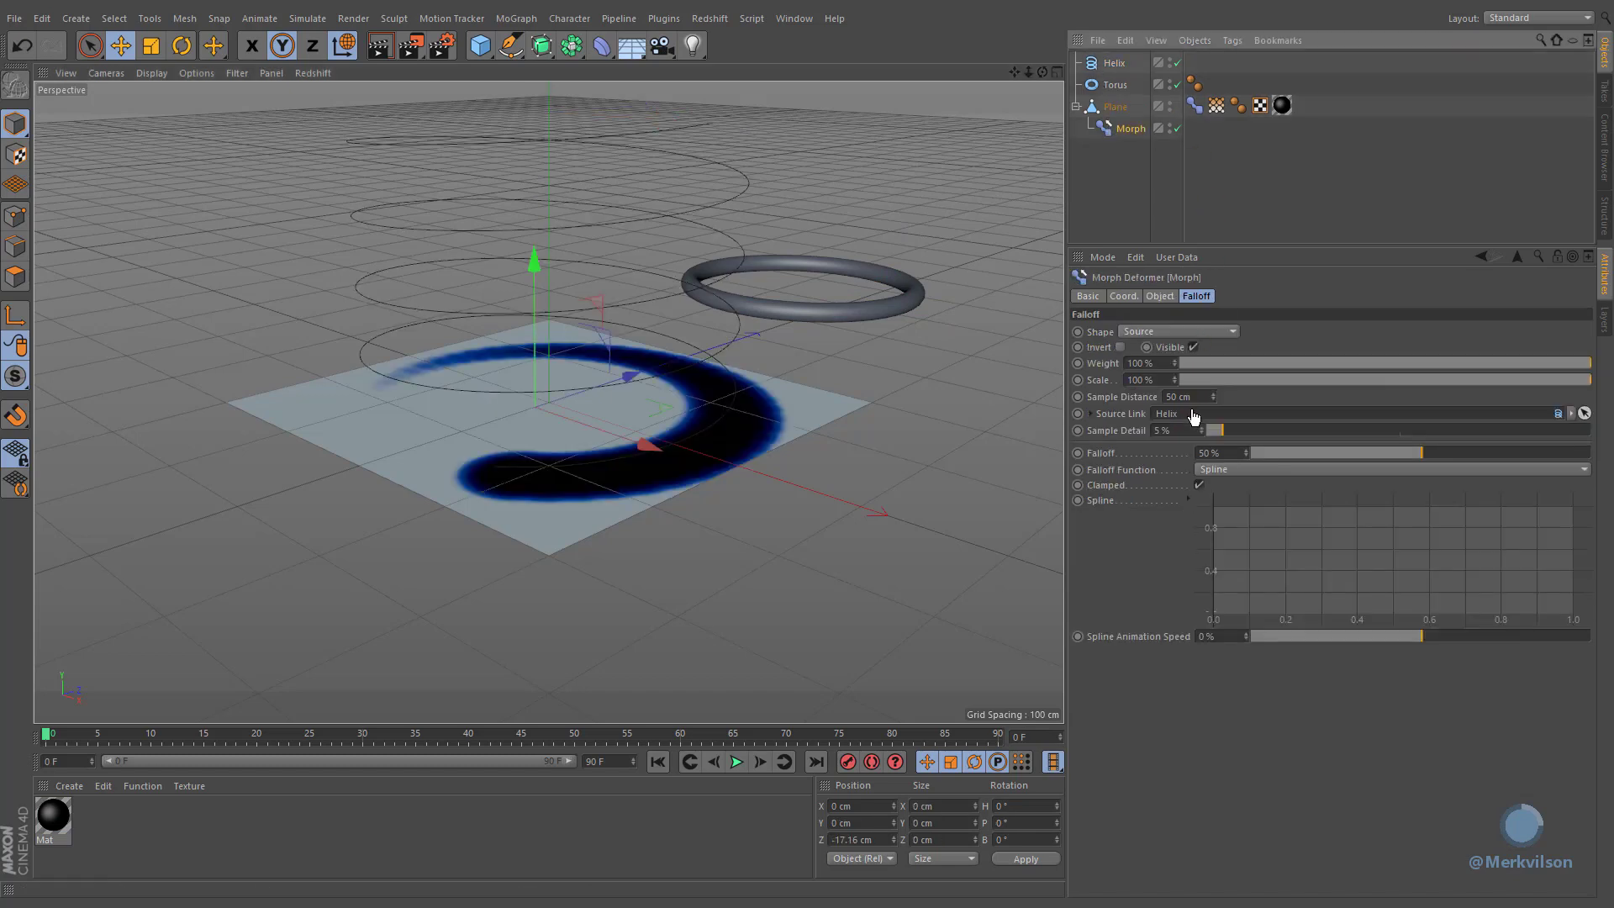
# Step: Set the Morph falloff's Sample Distance to 20 cm and Sample Detail to about 48%, and test the result by moving the helix
pyautogui.doubleClick(1194, 396)
pyautogui.write('20')
pyautogui.press('Return')
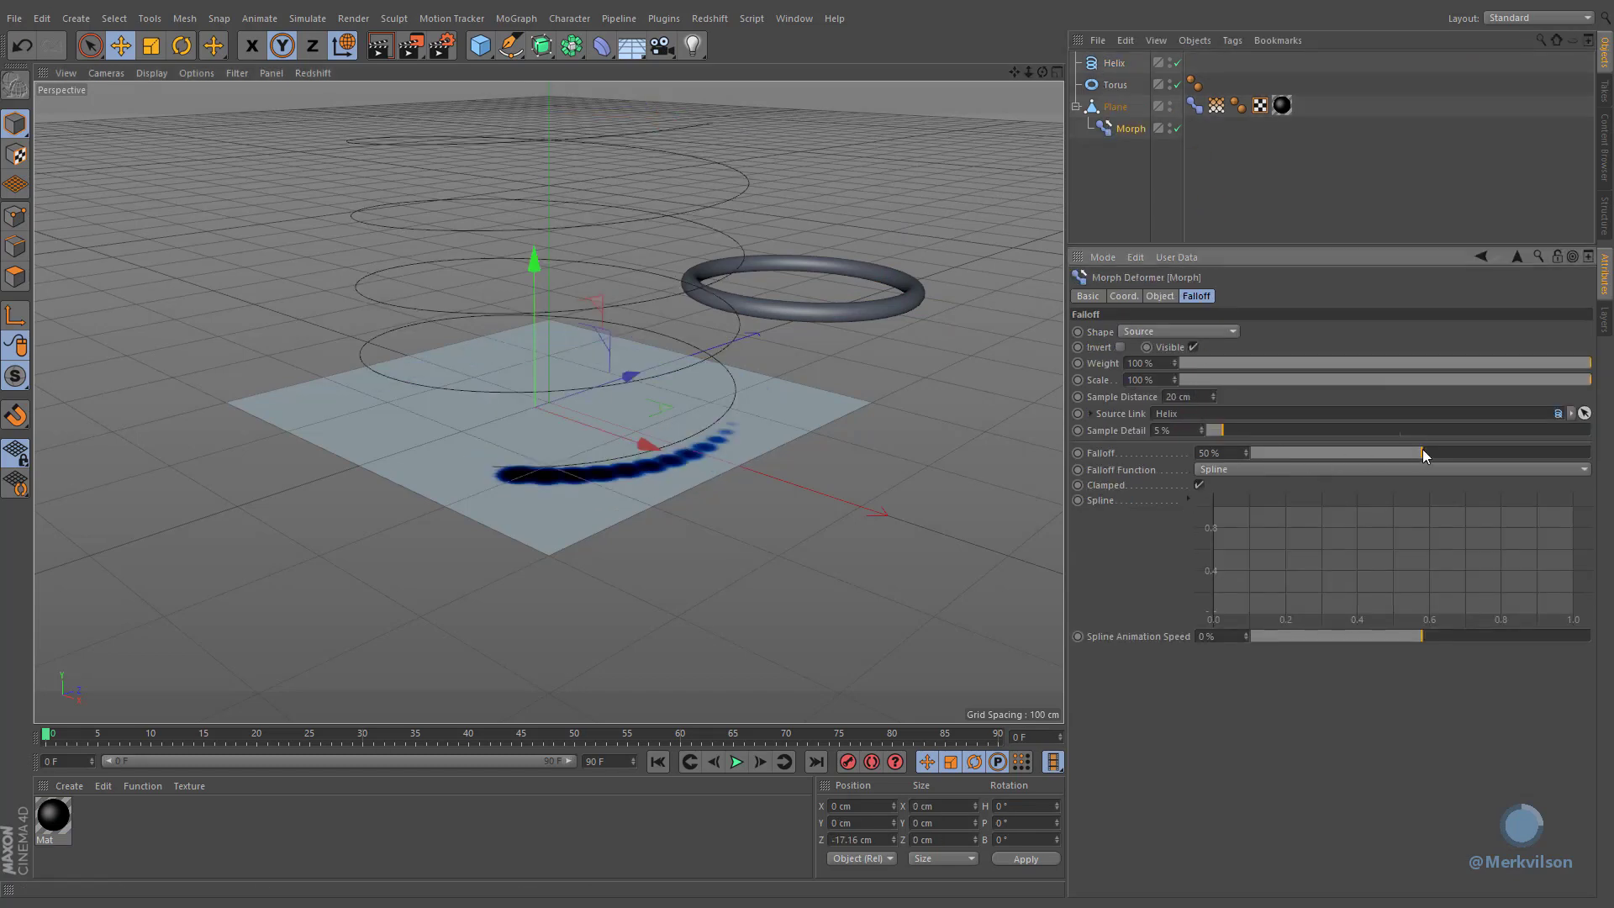
pyautogui.moveTo(1223, 429); pyautogui.dragTo(1356, 434)
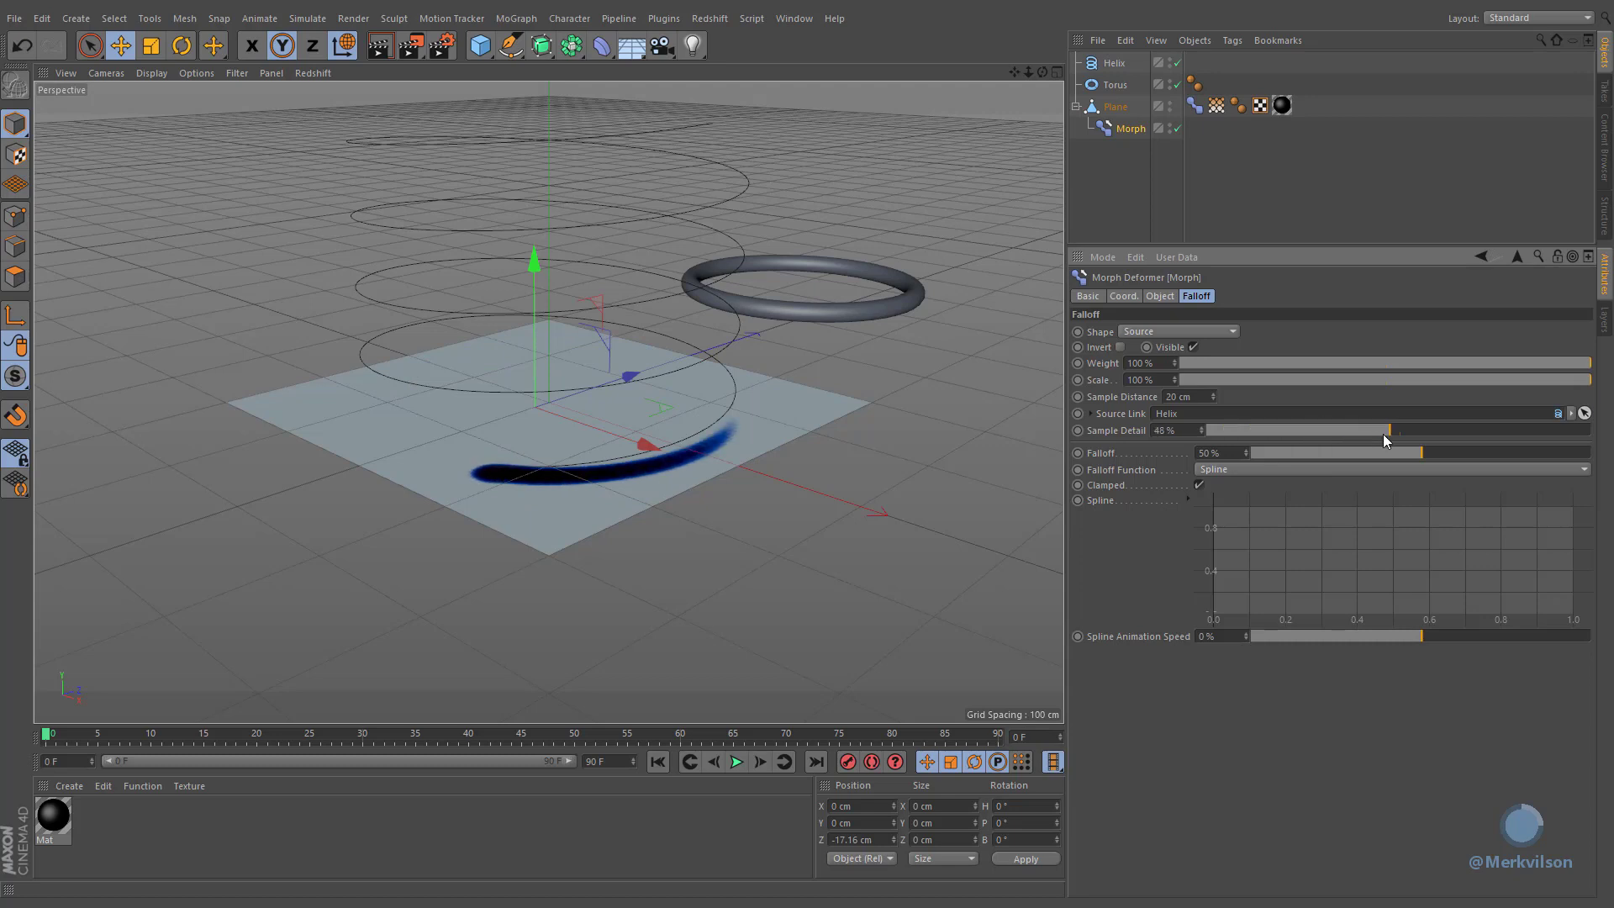
pyautogui.click(1114, 63)
pyautogui.moveTo(546, 99); pyautogui.dragTo(518, 121)
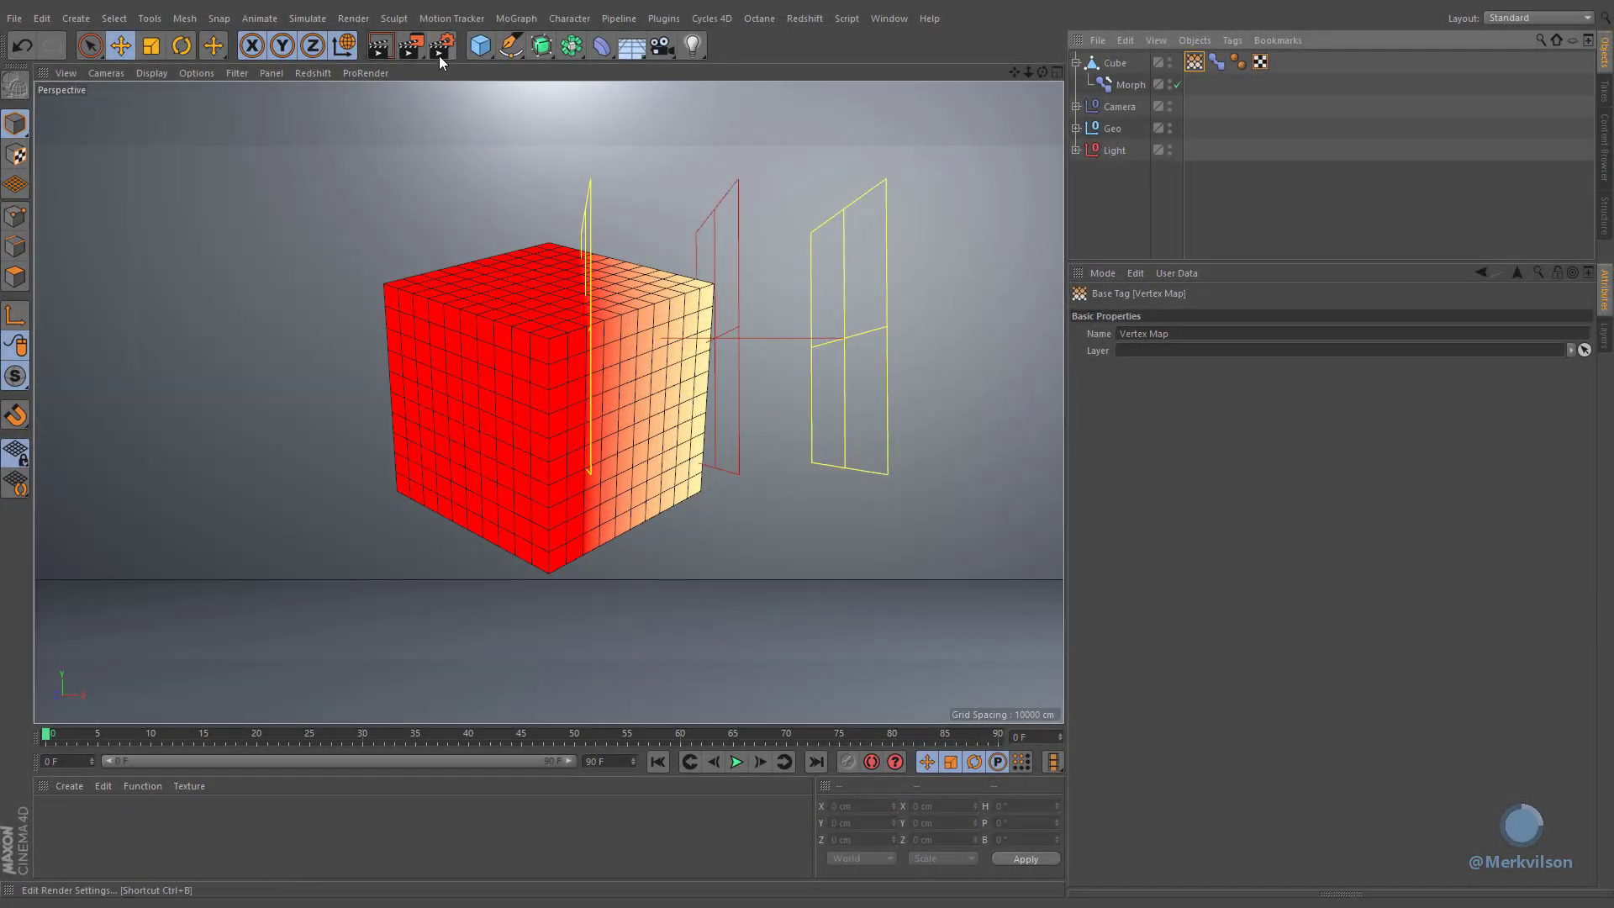
# Step: Set the cube scene's renderer to Redshift in the render settings and open the Redshift RenderView
pyautogui.click(439, 56)
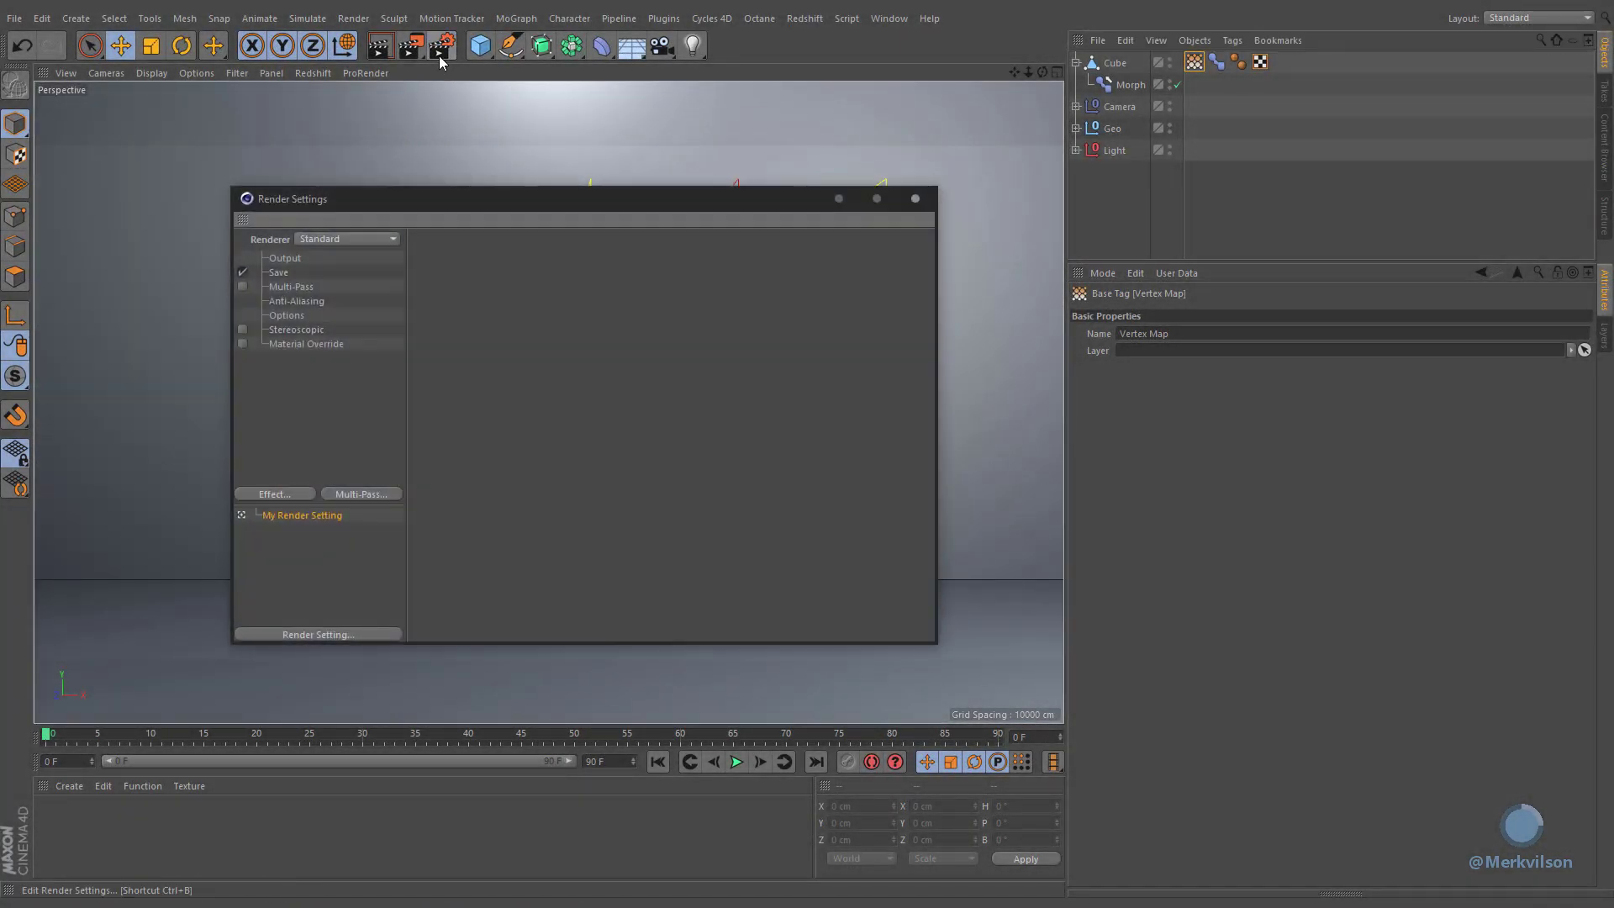
pyautogui.click(318, 240)
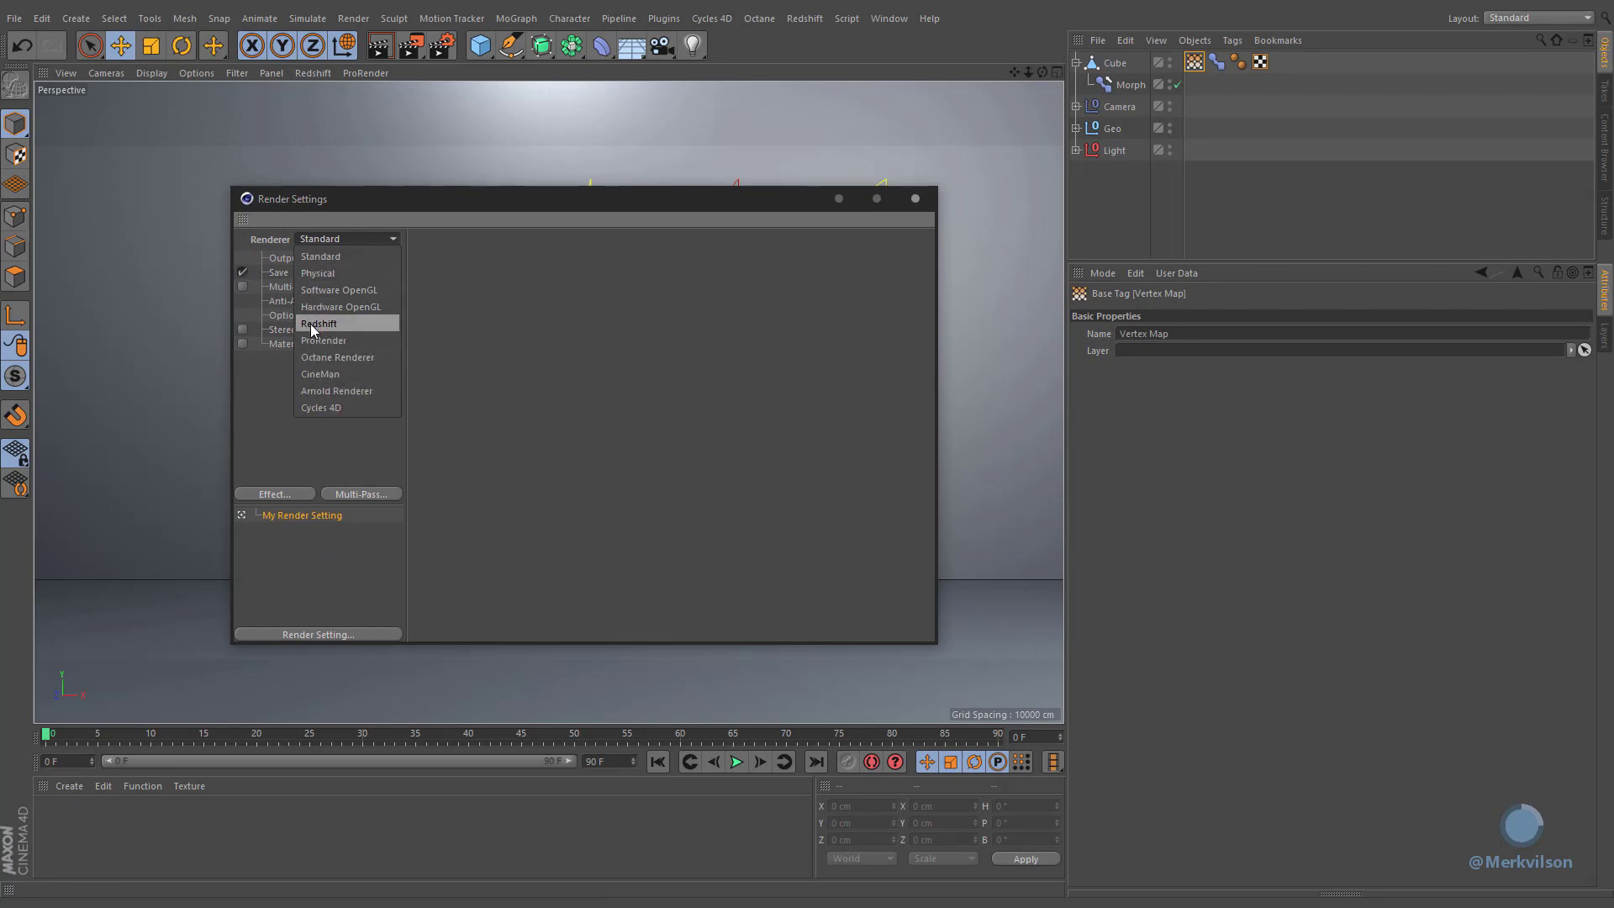
pyautogui.click(377, 323)
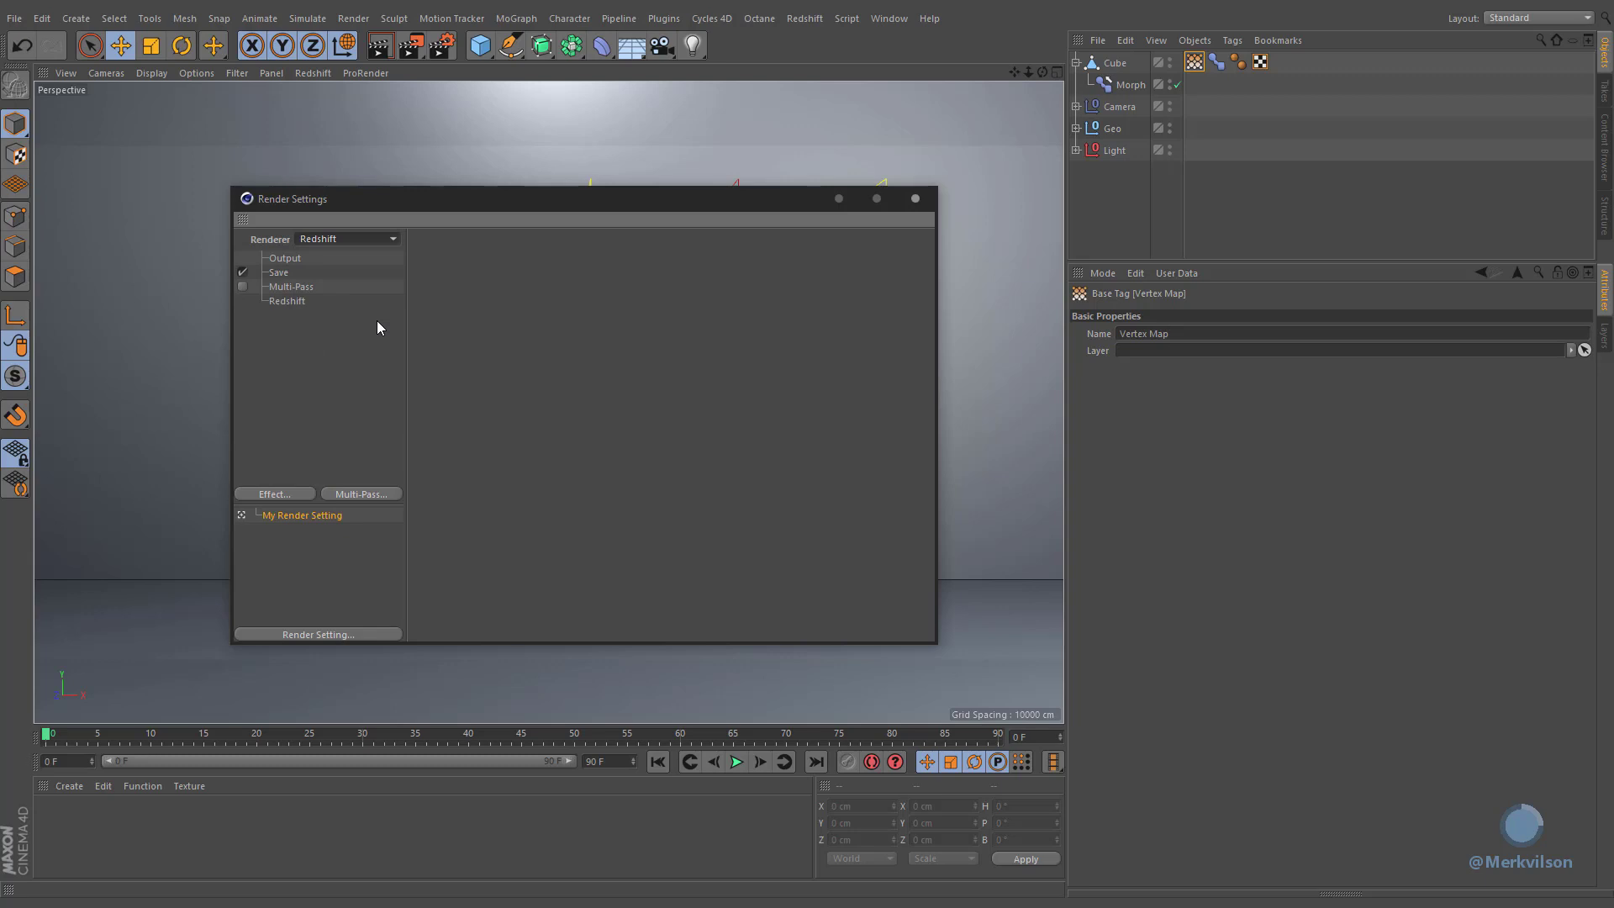
pyautogui.click(917, 199)
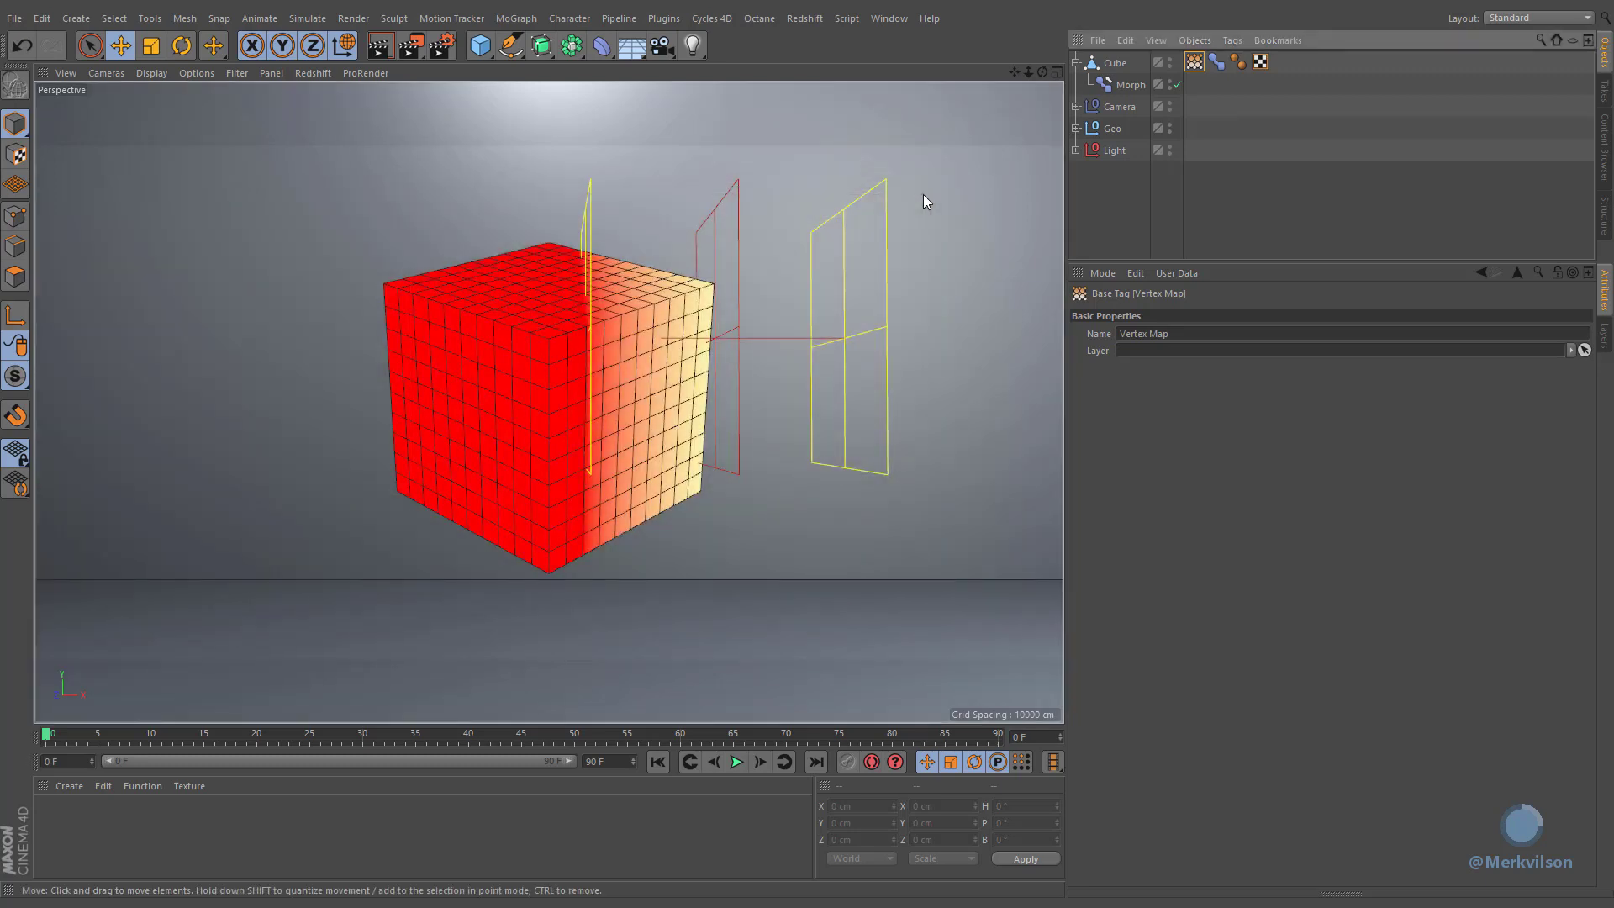
pyautogui.click(1184, 883)
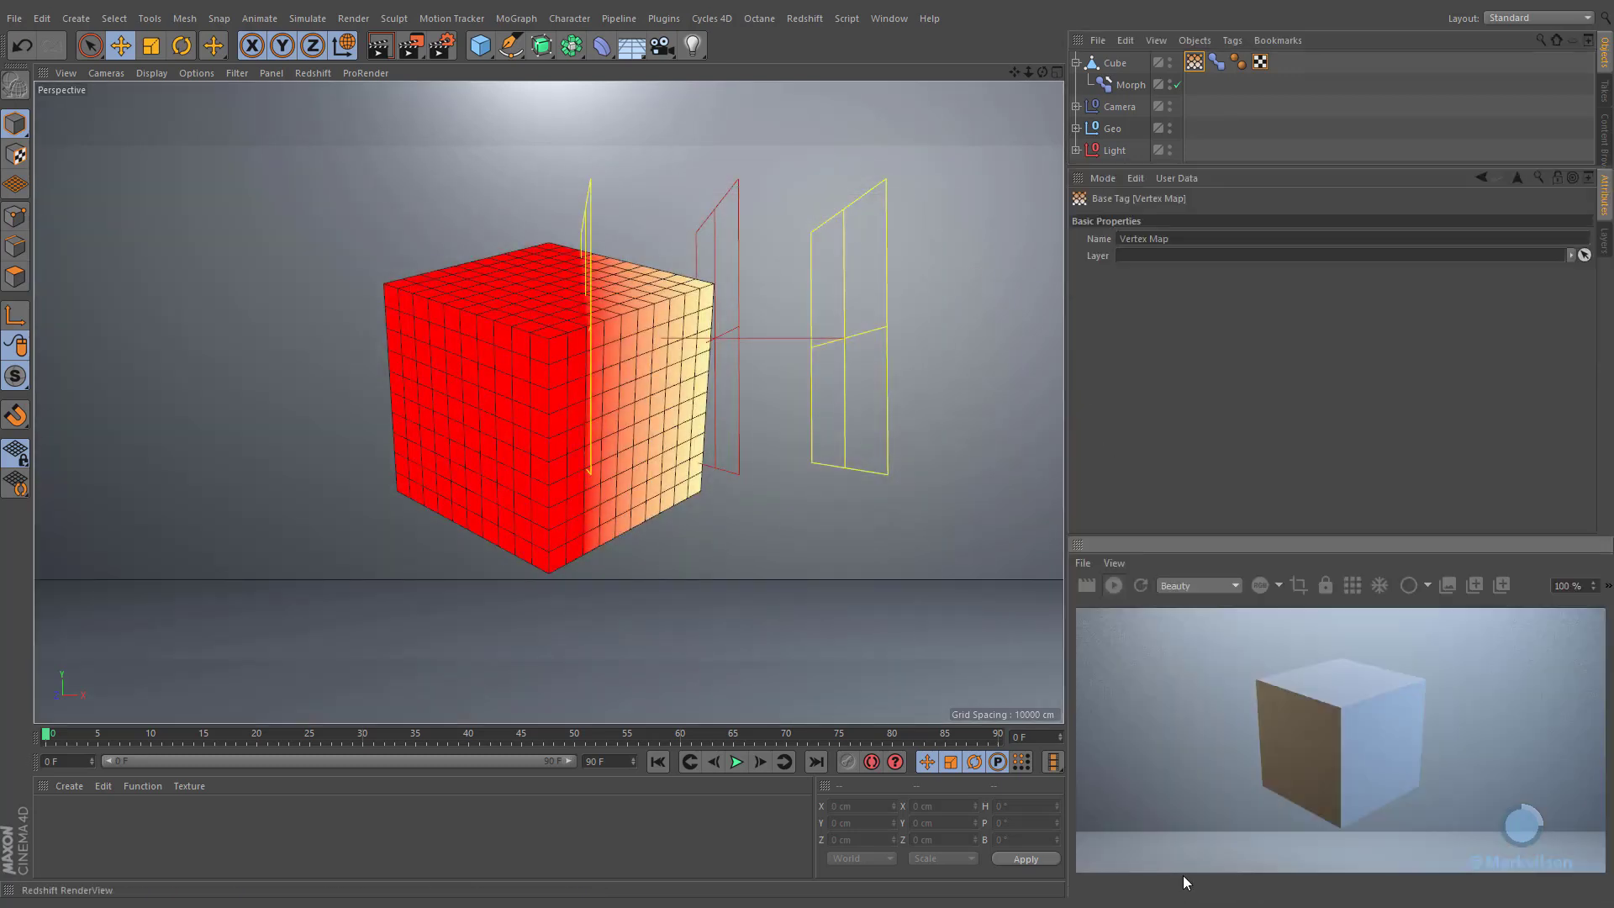
# Step: Create a Redshift material and apply it to the cube
pyautogui.click(79, 783)
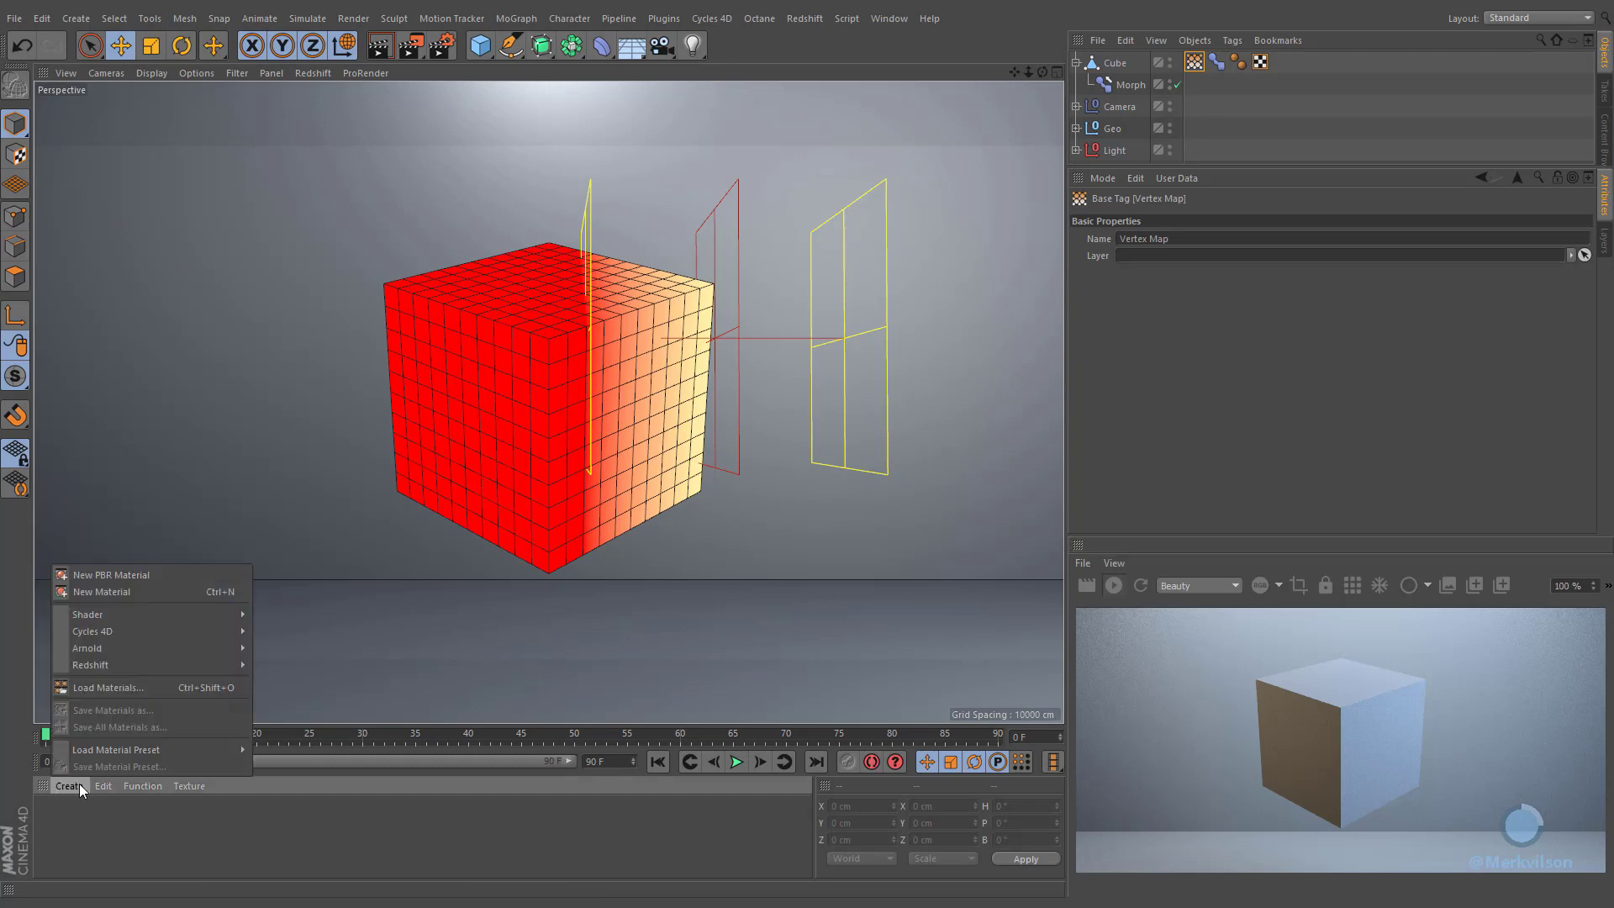
pyautogui.moveTo(92, 665)
pyautogui.moveTo(277, 665)
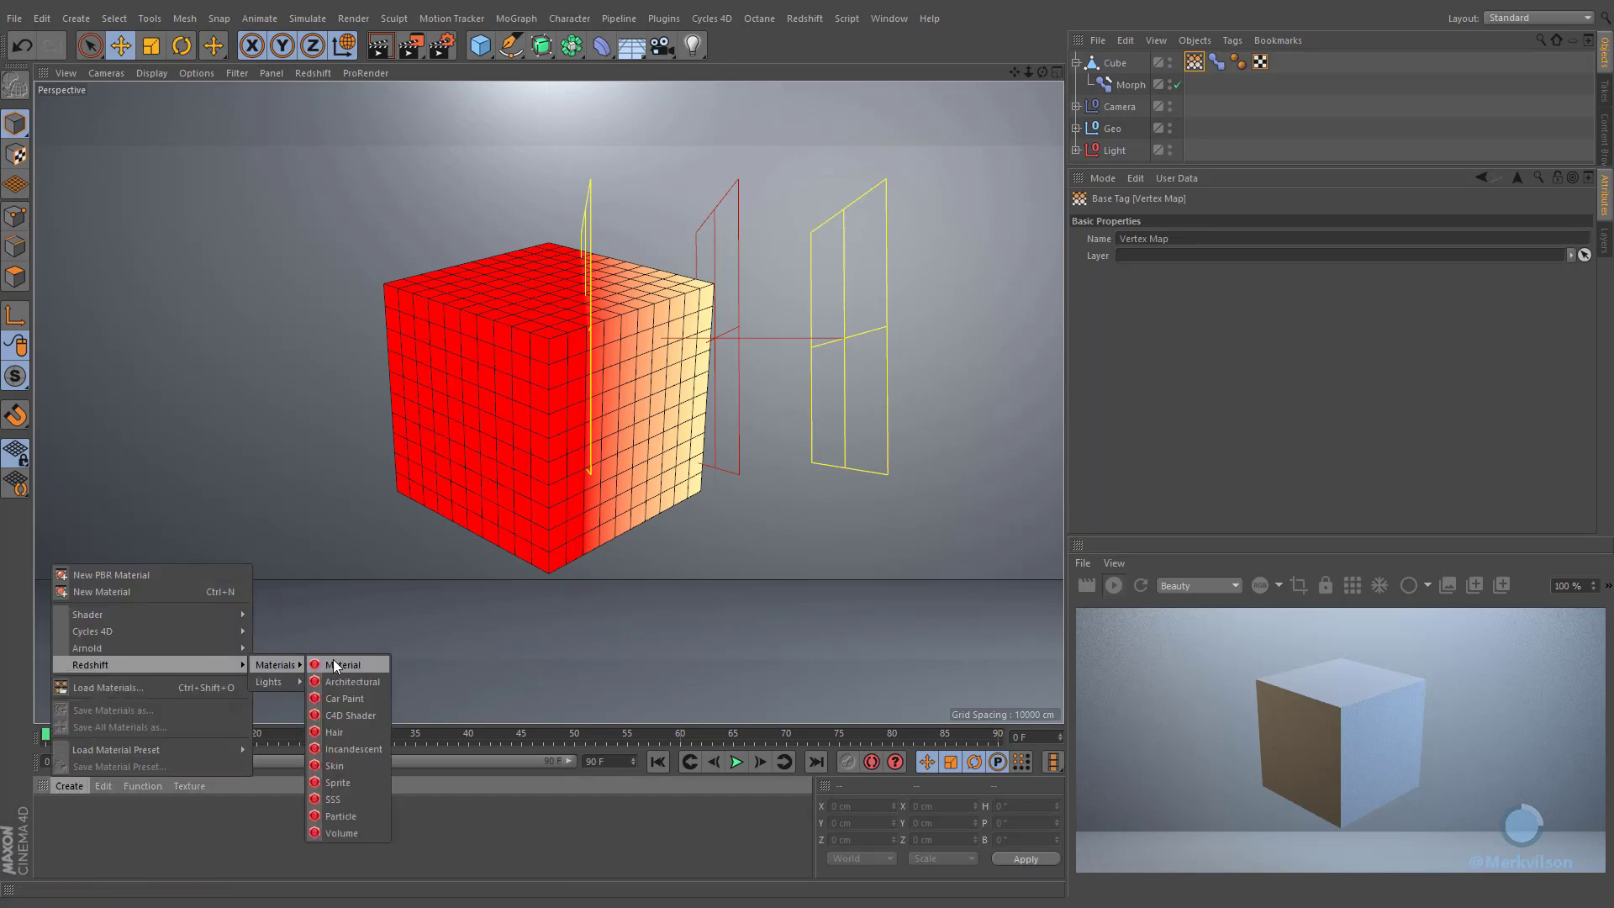
pyautogui.click(337, 662)
pyautogui.moveTo(74, 806); pyautogui.dragTo(520, 491)
pyautogui.moveTo(553, 388); pyautogui.dragTo(554, 389)
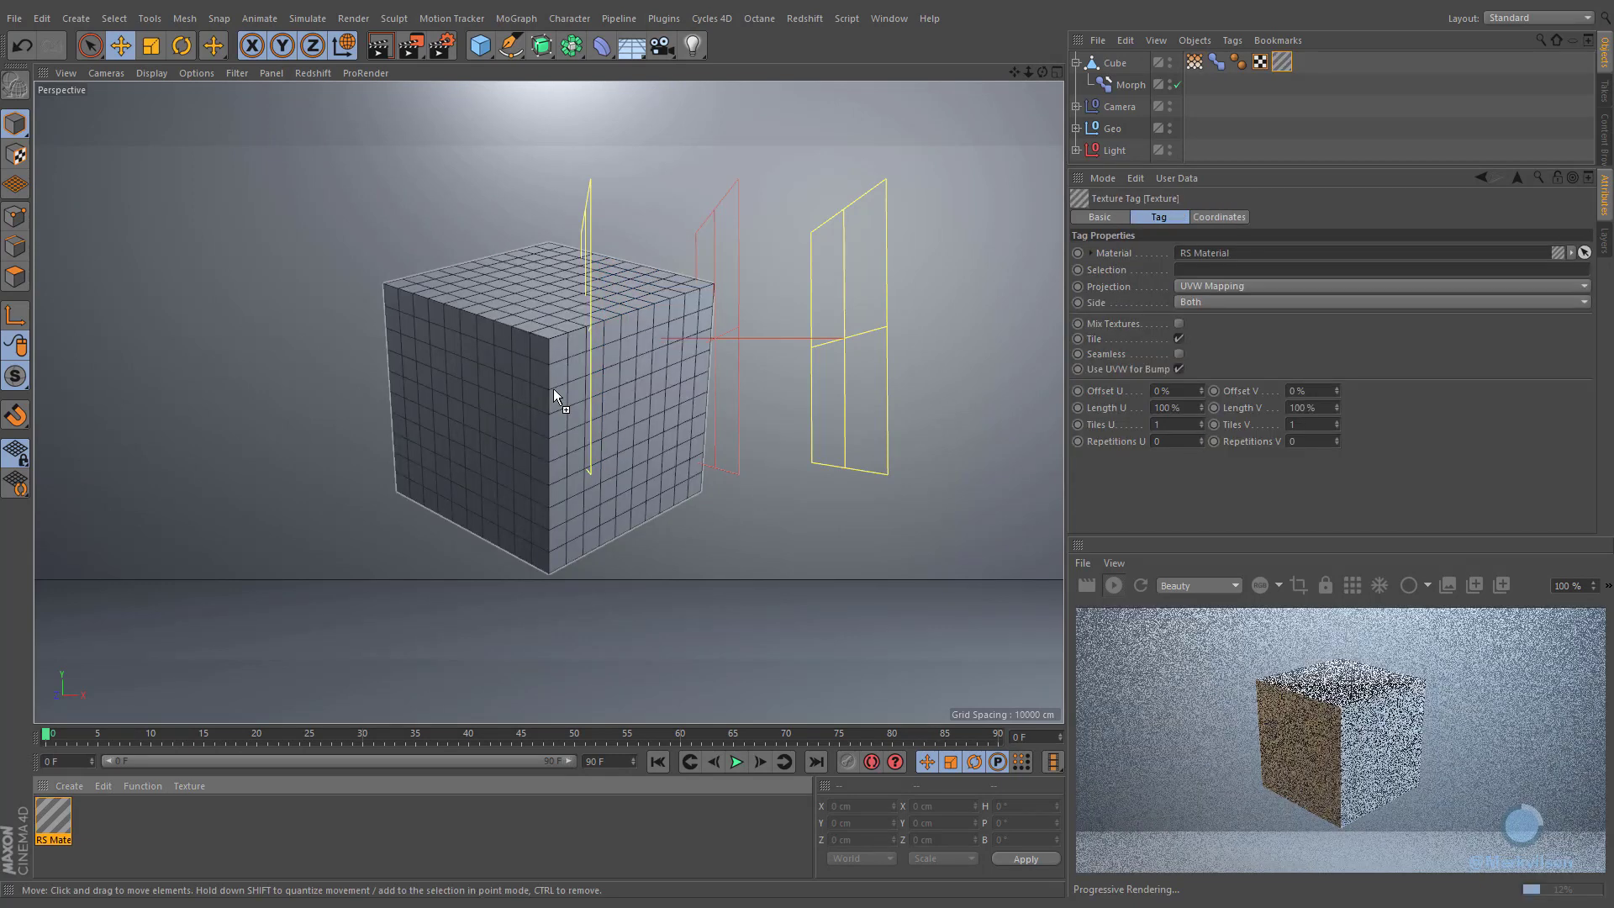
# Step: Open the RS Material's shader graph and add a Vertex Attribute node
pyautogui.click(1091, 252)
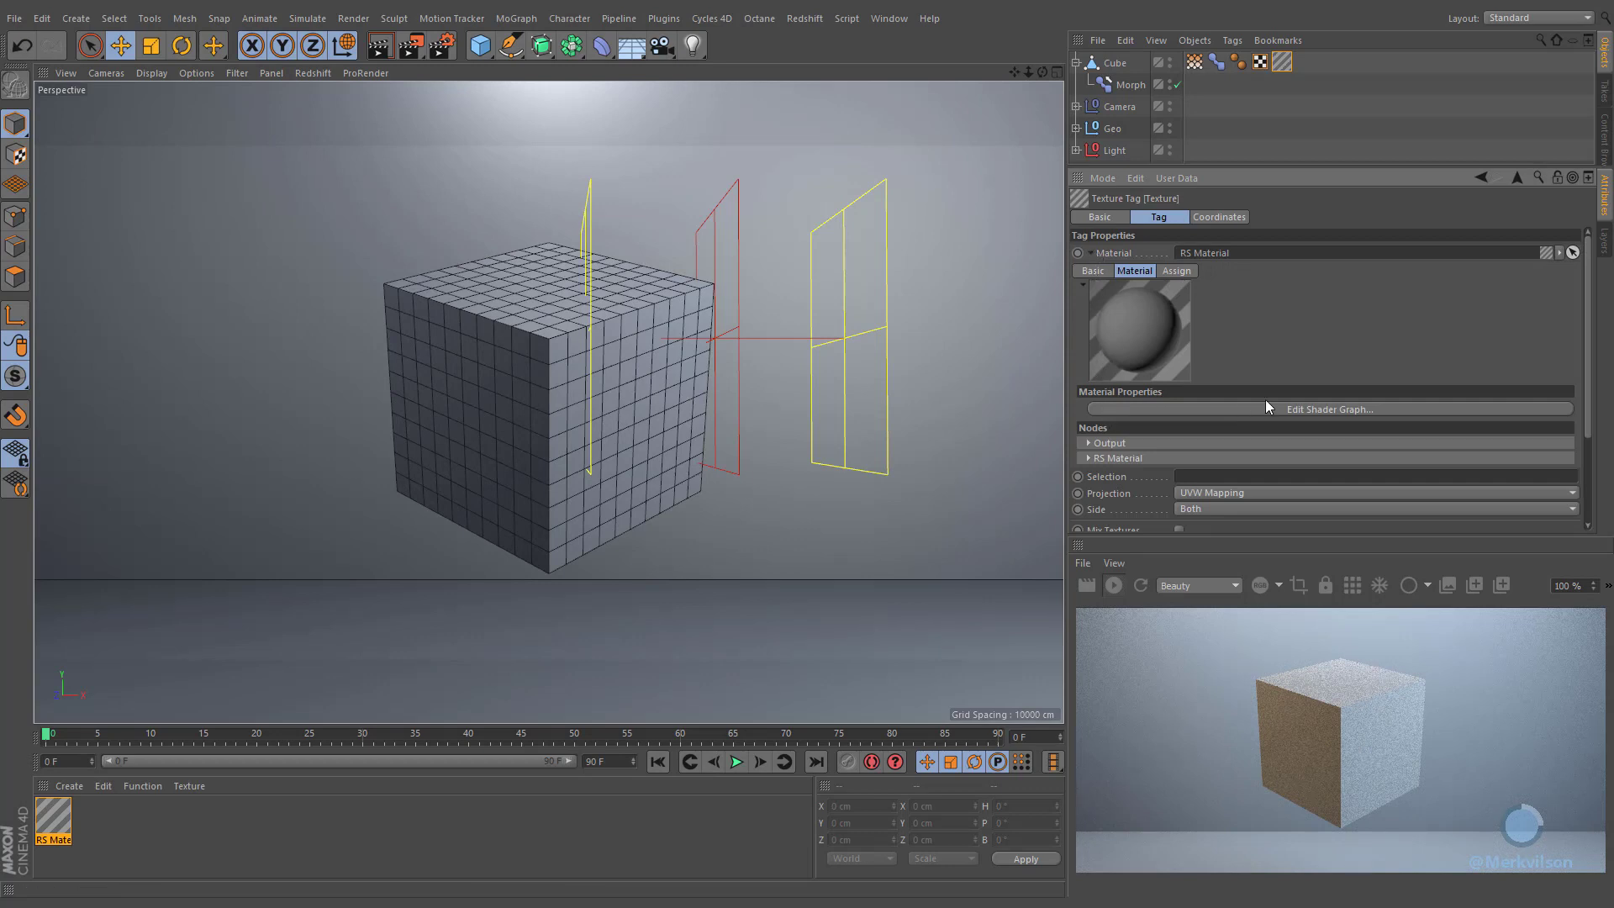
pyautogui.click(1322, 404)
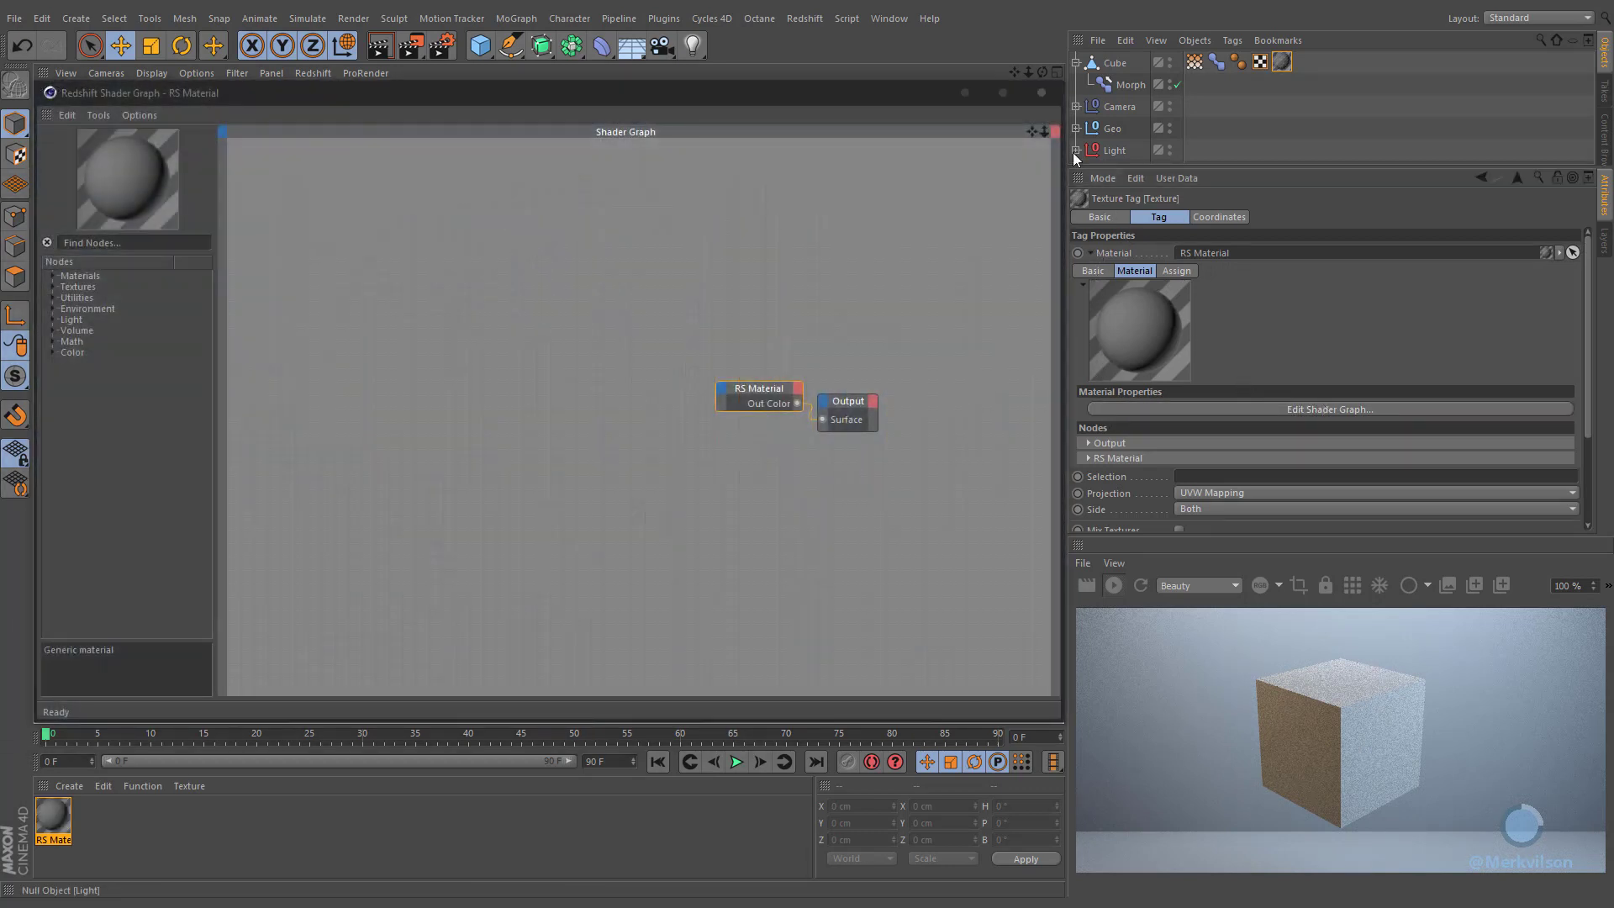
pyautogui.scroll(4, 634, 415)
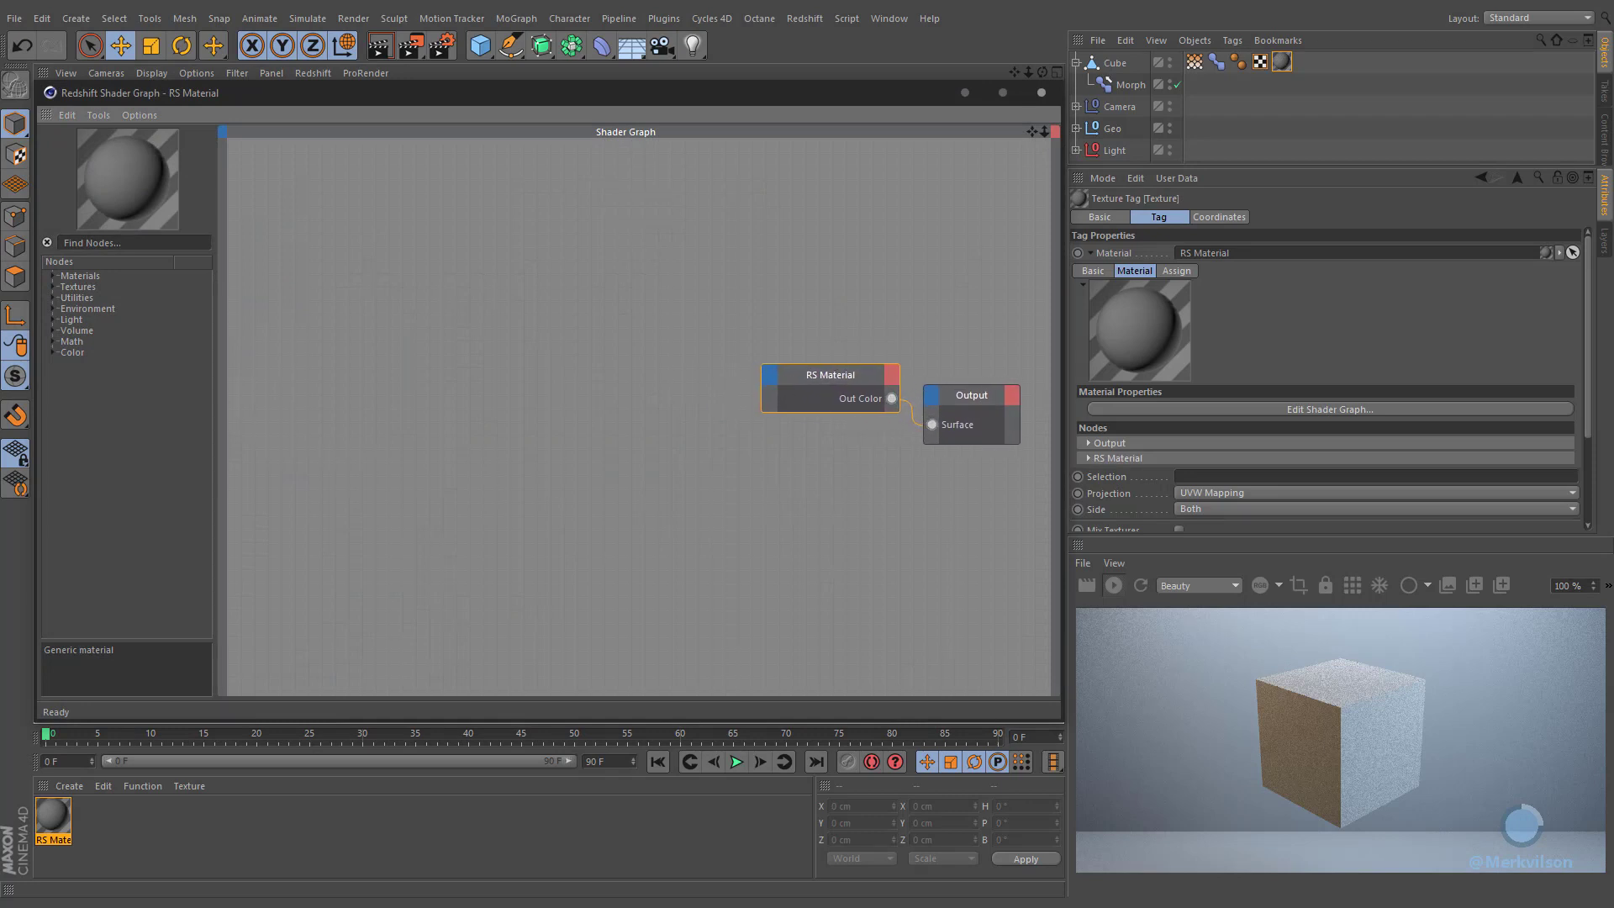
pyautogui.scroll(1, 647, 412)
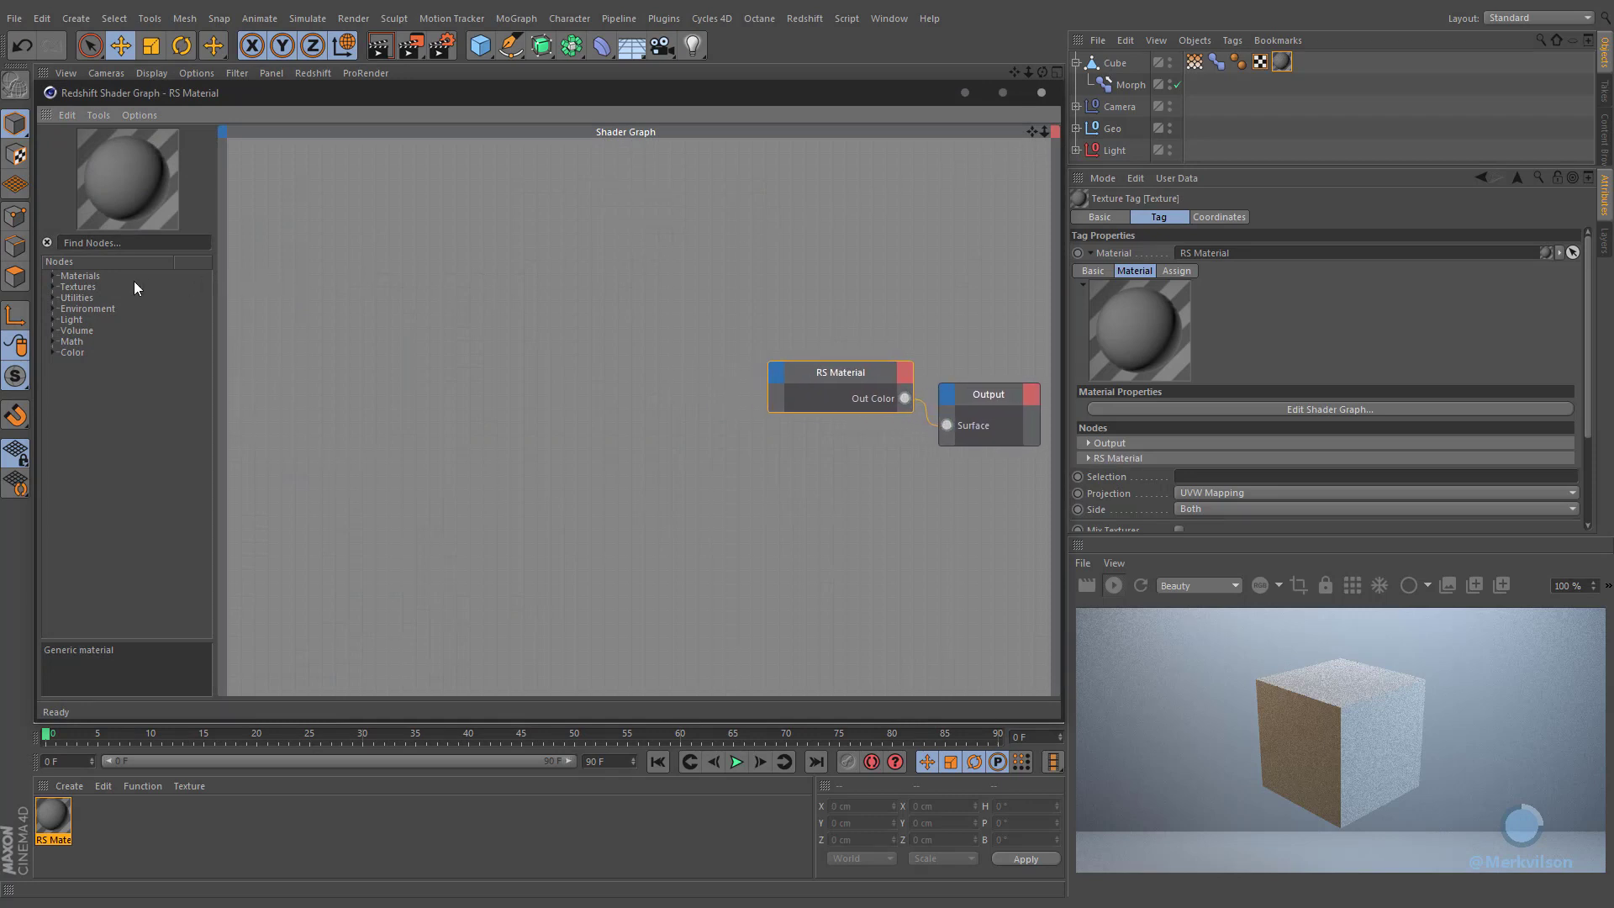
pyautogui.click(53, 299)
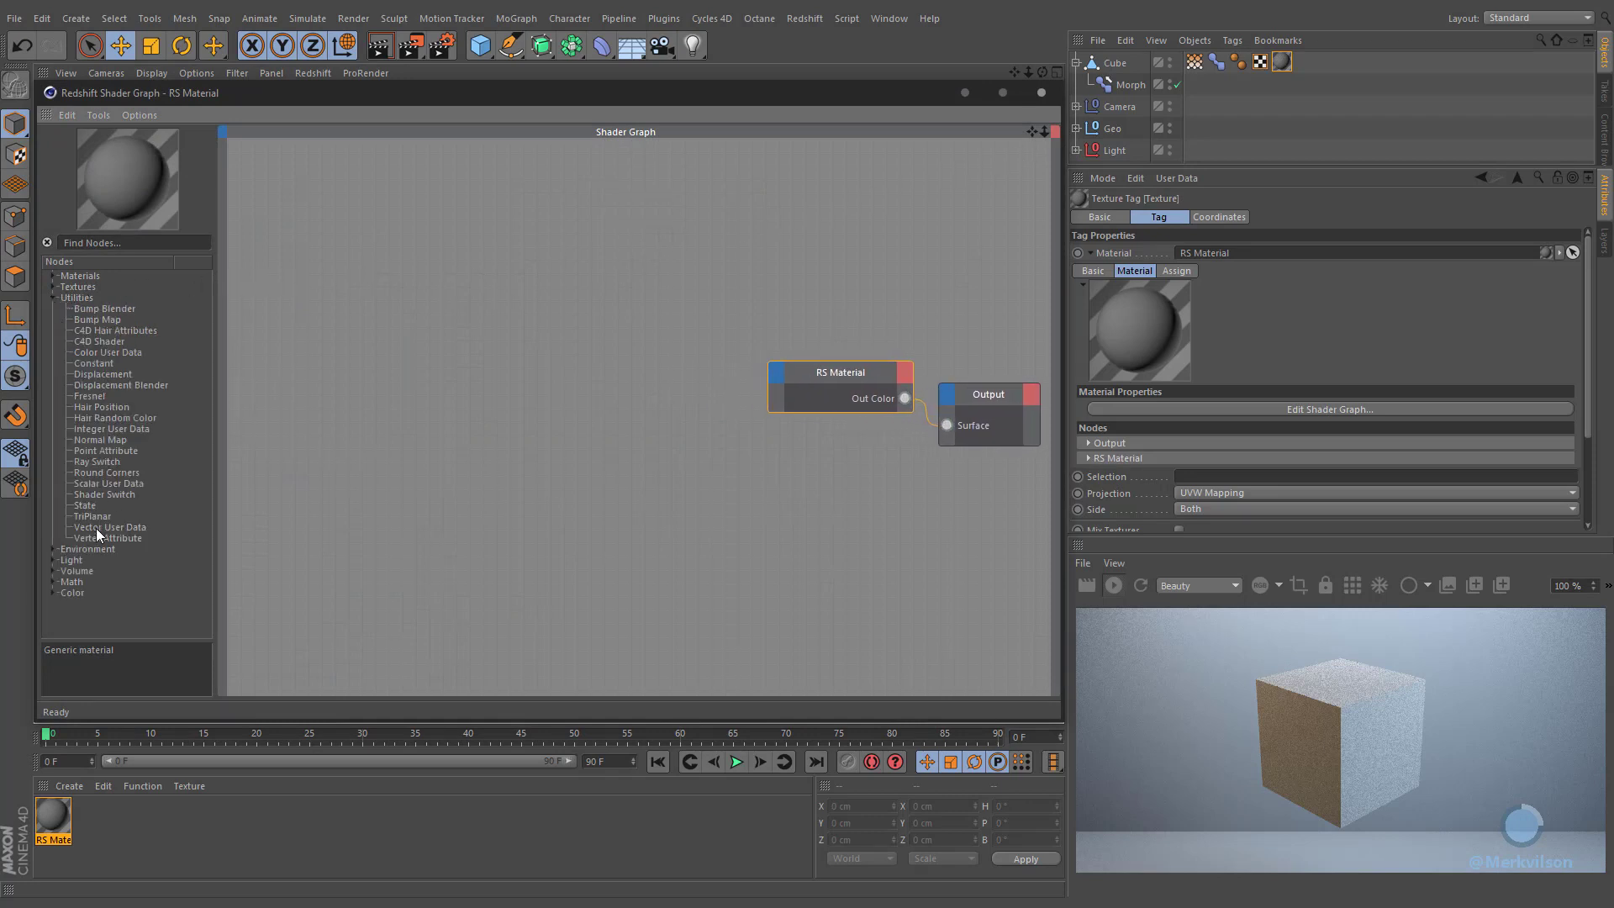
pyautogui.moveTo(86, 542); pyautogui.dragTo(329, 404)
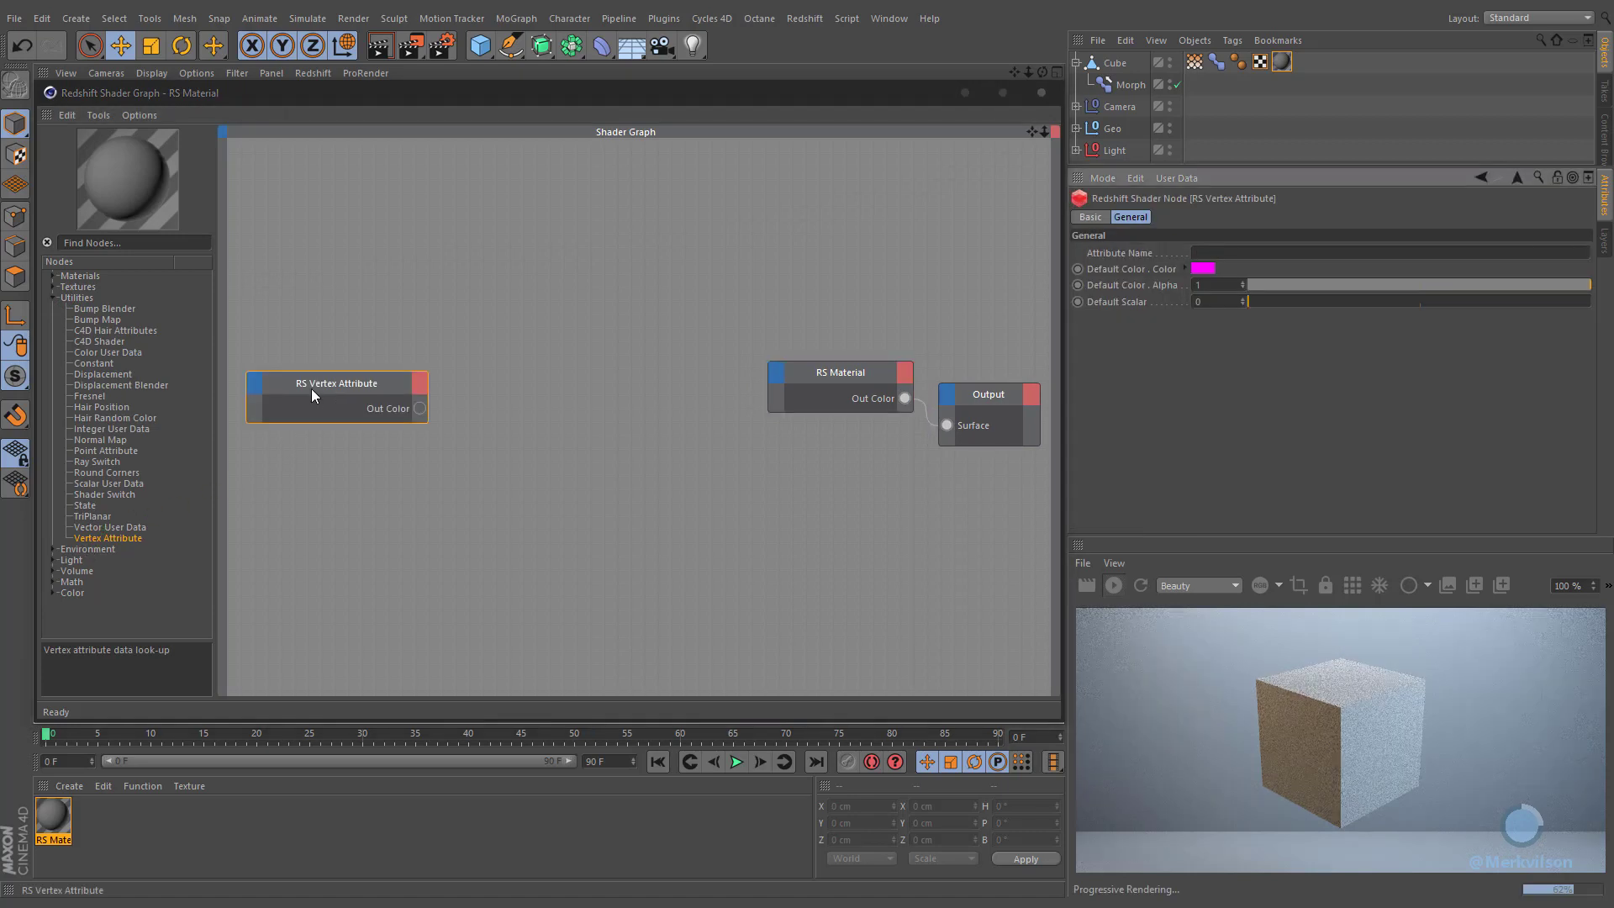
# Step: Link the cube's Vertex Map tag as the Vertex Attribute's attribute name, and connect the node's Out Color to the RS Material's Diffuse Color
pyautogui.click(1194, 64)
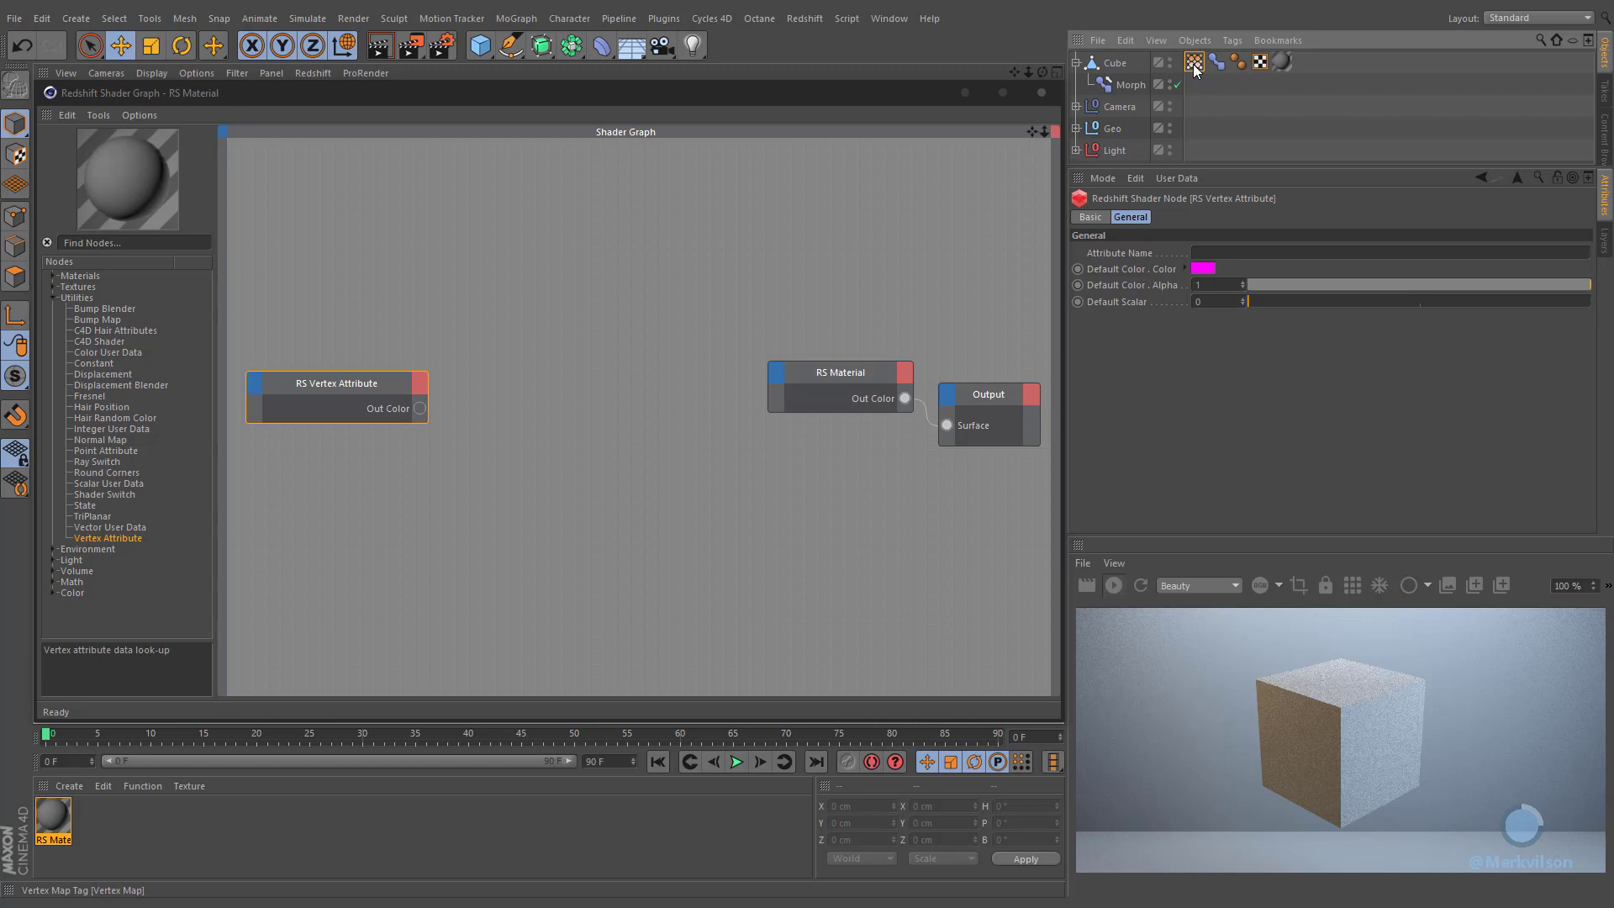
pyautogui.moveTo(1214, 160); pyautogui.dragTo(1211, 253)
pyautogui.moveTo(420, 409); pyautogui.dragTo(780, 379)
pyautogui.moveTo(925, 388)
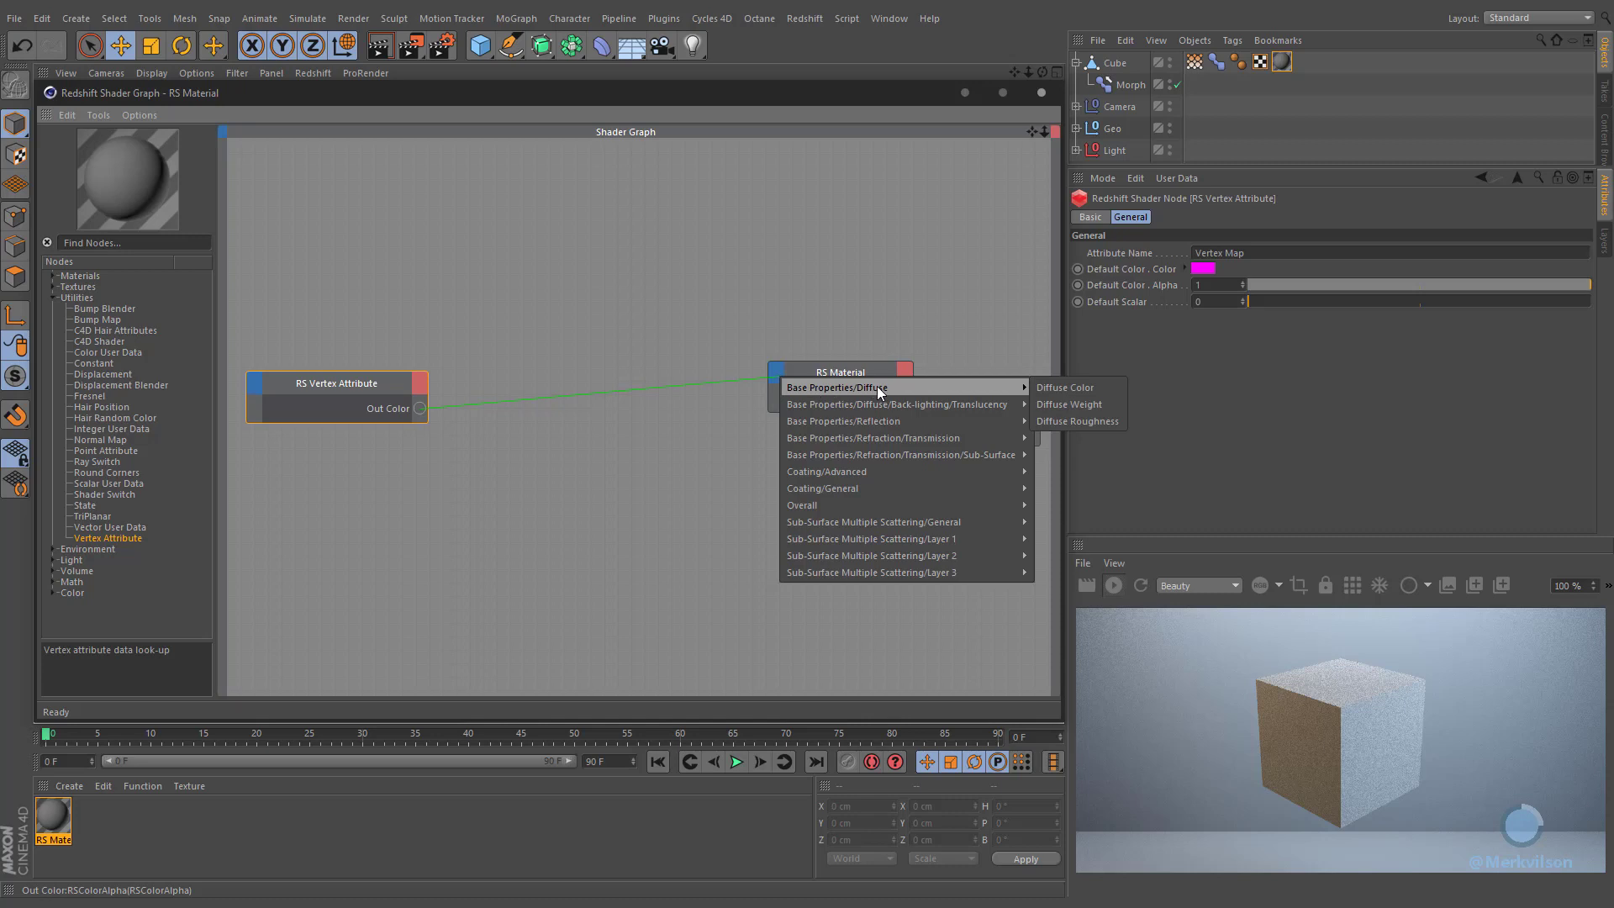
pyautogui.click(1065, 388)
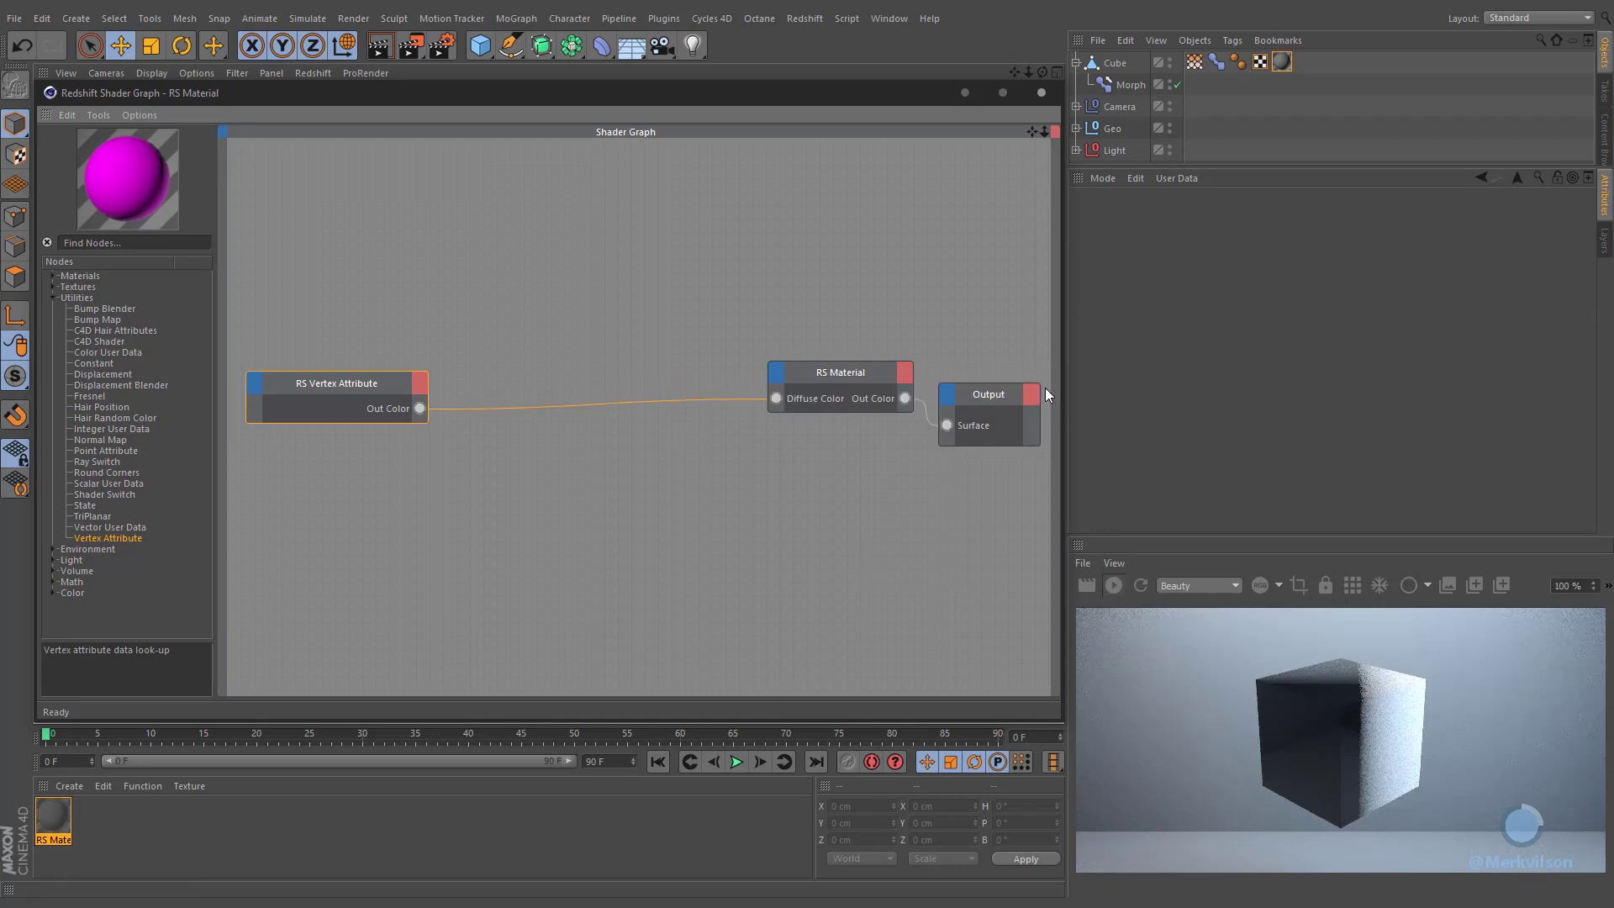
# Step: Insert a Color Mix node with the Vertex Attribute driving Mix Amount, and connect its Out Color to the RS Material's Diffuse Color
pyautogui.click(55, 296)
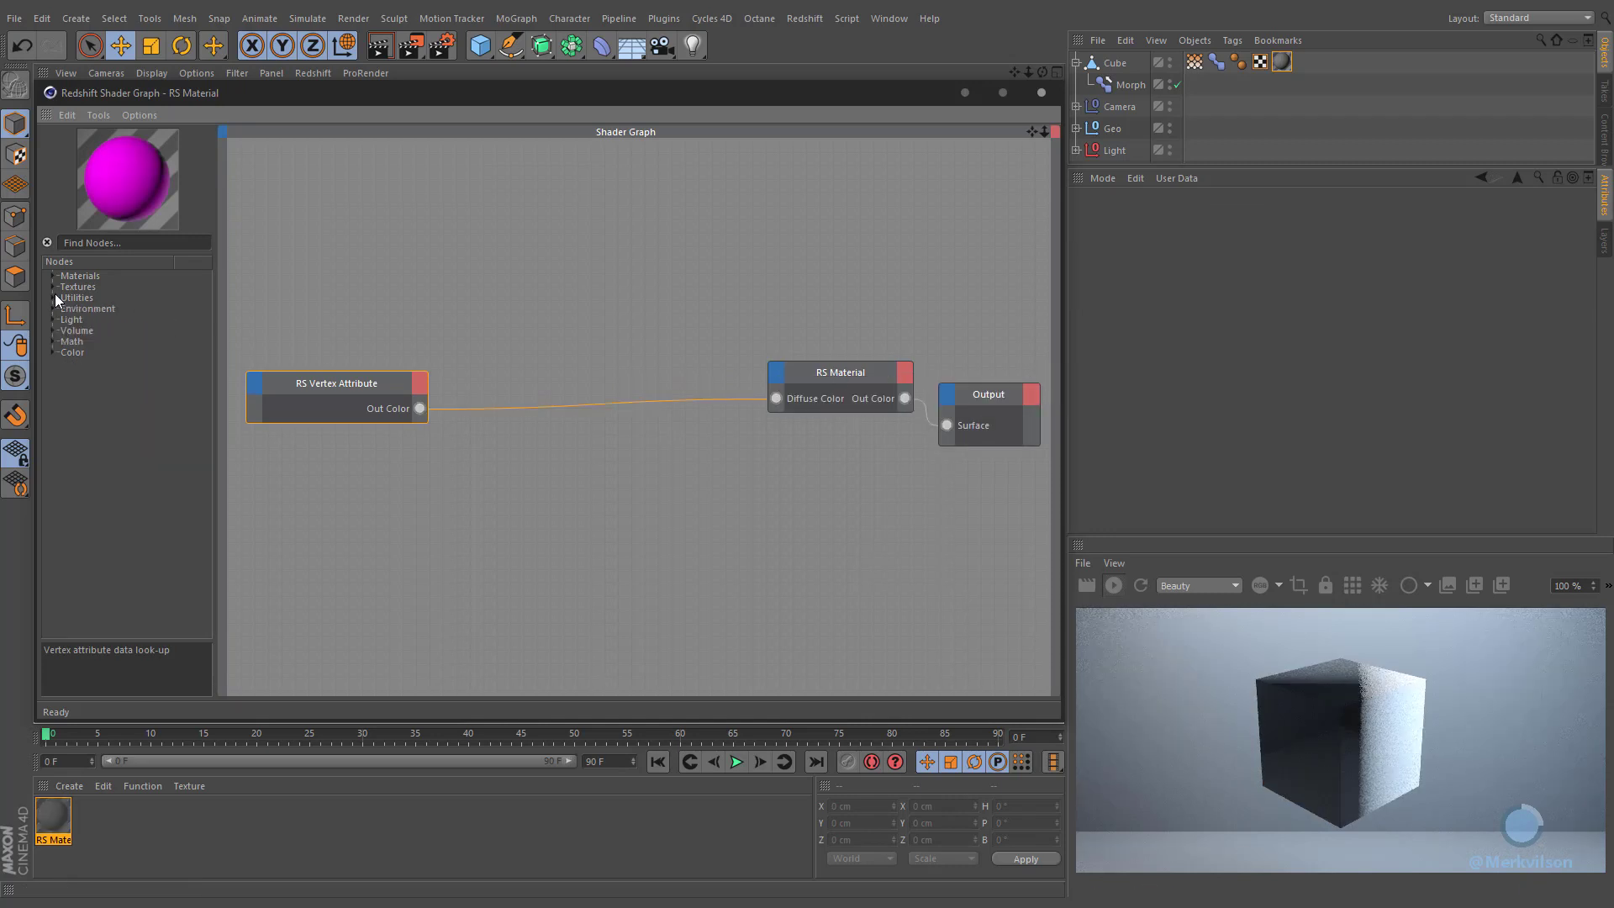
pyautogui.click(55, 353)
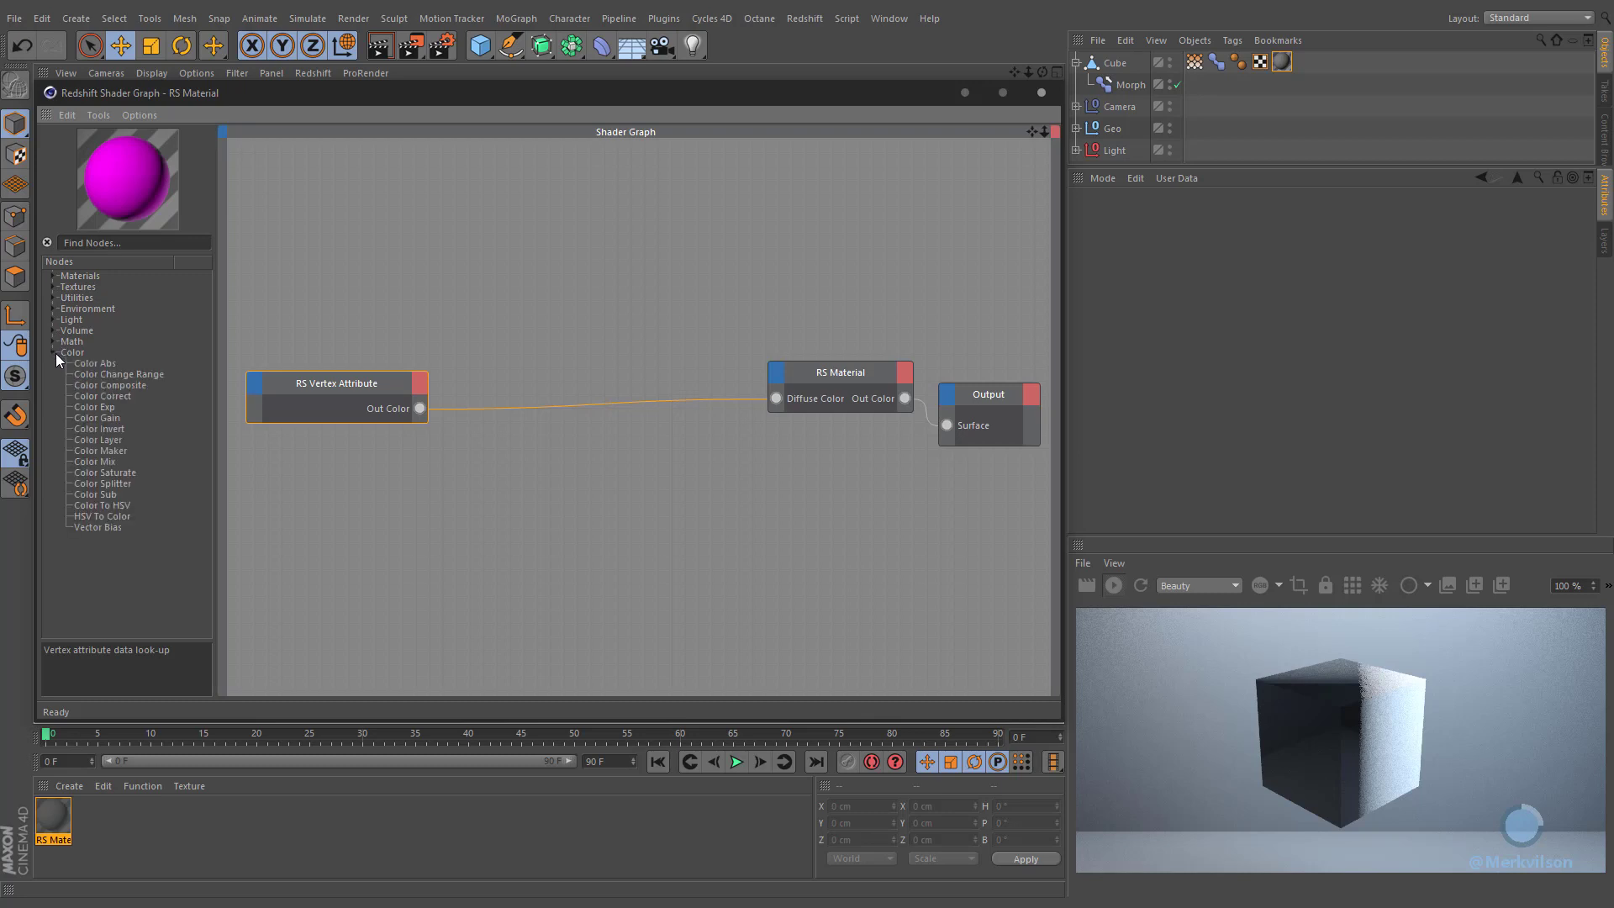
pyautogui.click(103, 461)
pyautogui.moveTo(101, 464); pyautogui.dragTo(538, 328)
pyautogui.moveTo(420, 410); pyautogui.dragTo(462, 384)
pyautogui.moveTo(638, 358); pyautogui.dragTo(775, 400)
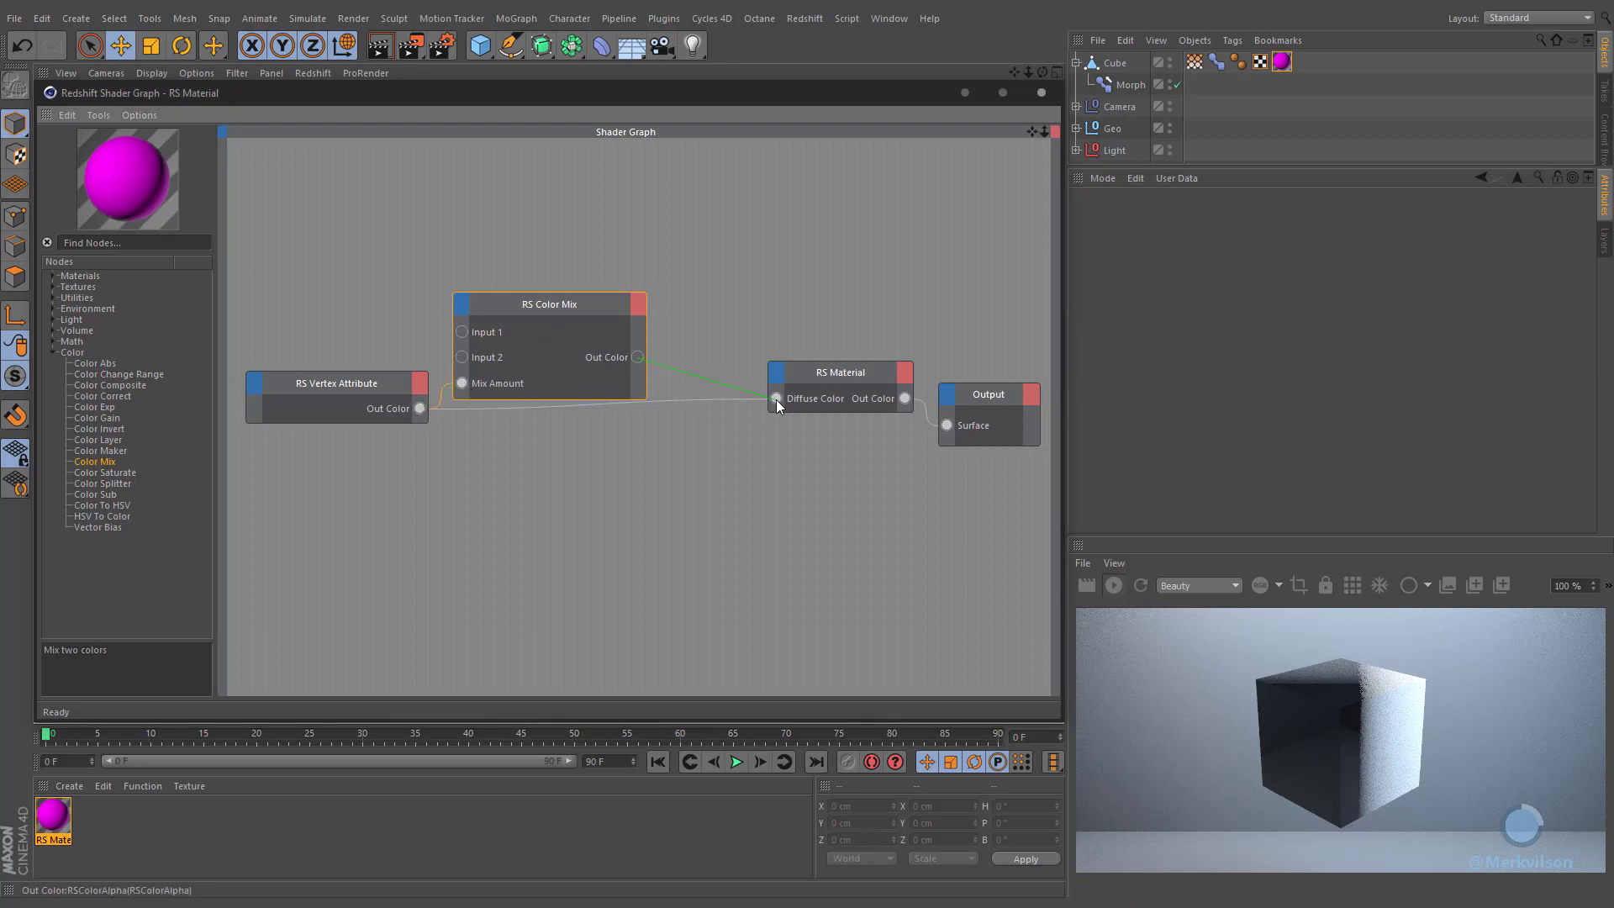
# Step: Set the Color Mix node's Input 1 color to black and its Input 2 color to white
pyautogui.click(573, 300)
pyautogui.click(1178, 268)
pyautogui.moveTo(1189, 280); pyautogui.dragTo(1112, 280)
pyautogui.click(1142, 307)
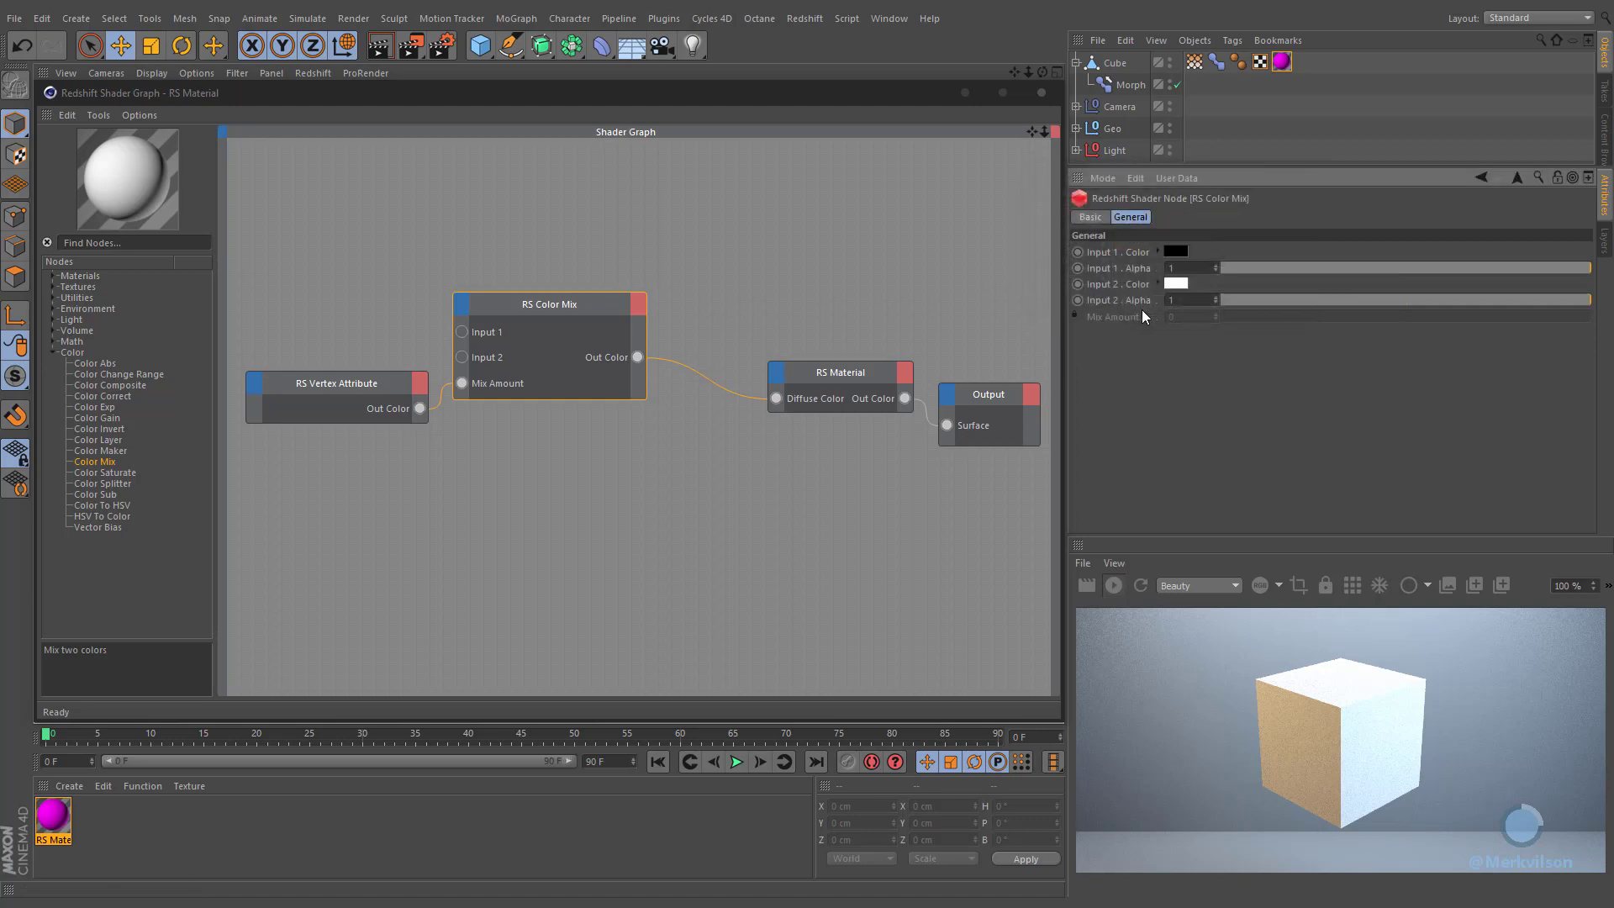
# Step: Add a Noise node feeding Input 2 of the Color Mix, and set its Noise Type to Turbulence
pyautogui.click(52, 290)
pyautogui.moveTo(86, 330); pyautogui.dragTo(366, 313)
pyautogui.moveTo(465, 357); pyautogui.dragTo(462, 357)
pyautogui.moveTo(307, 276); pyautogui.dragTo(341, 318)
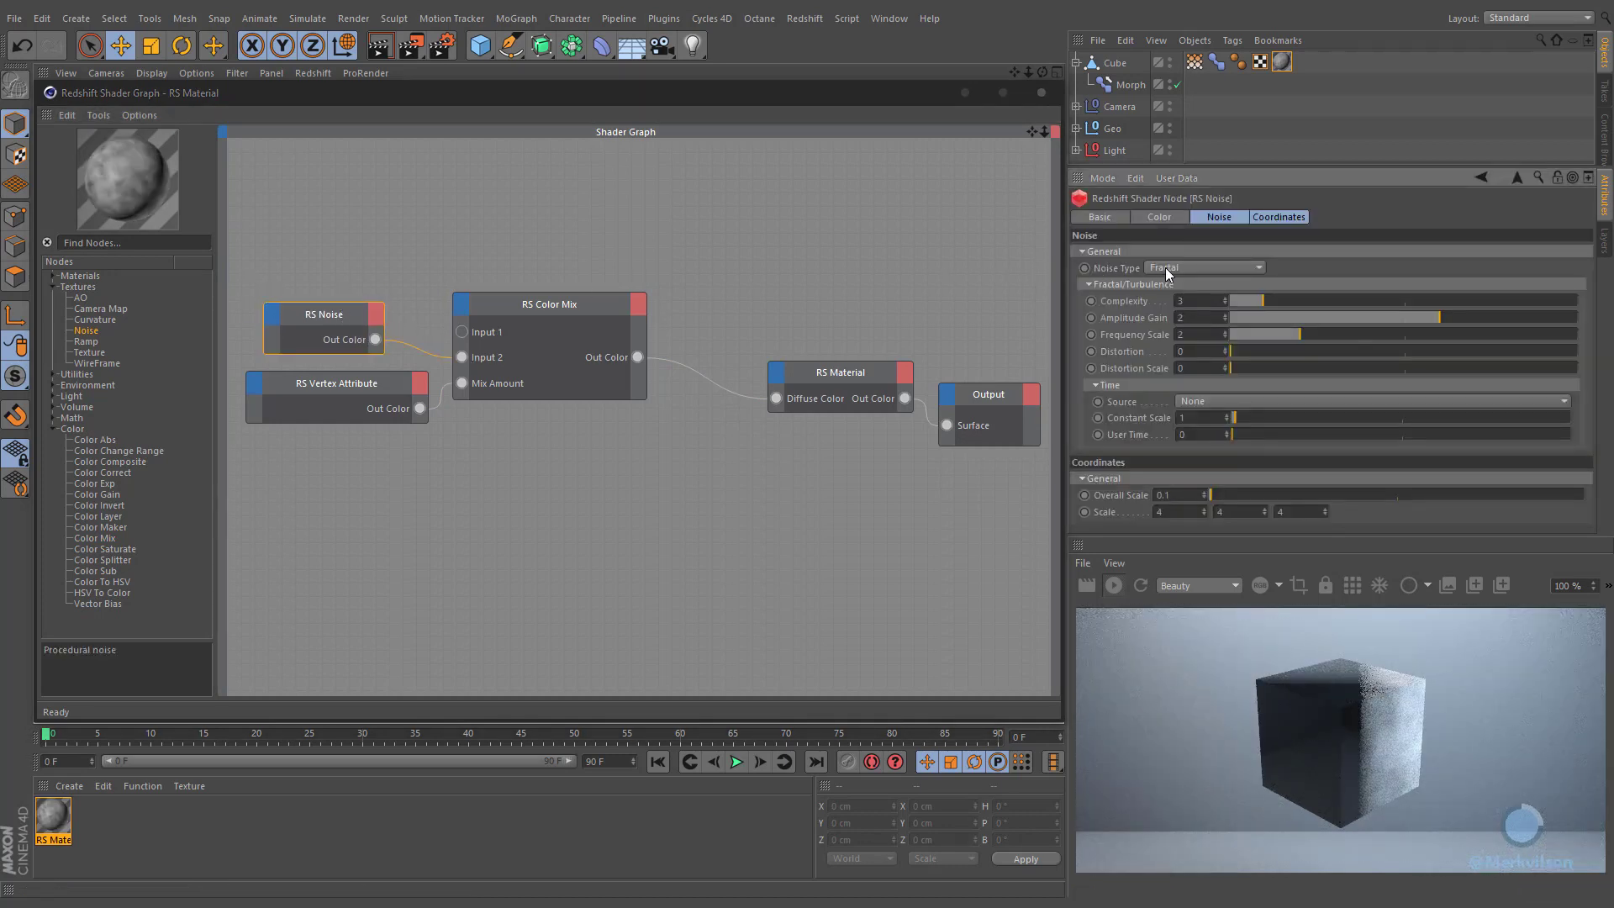
pyautogui.click(1166, 267)
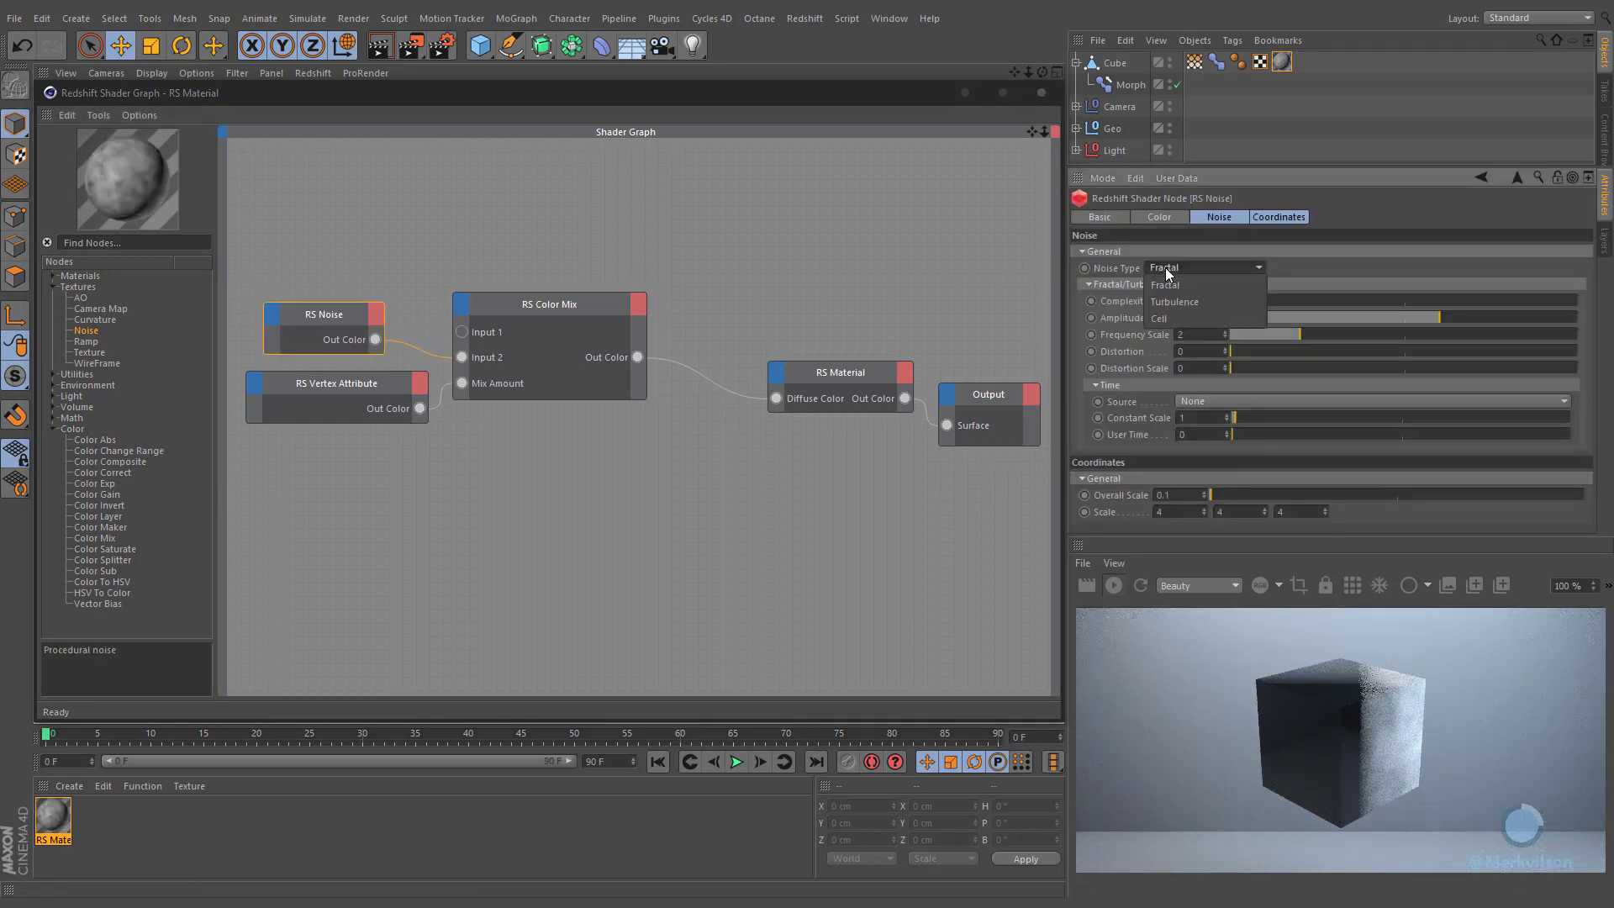
pyautogui.click(1236, 308)
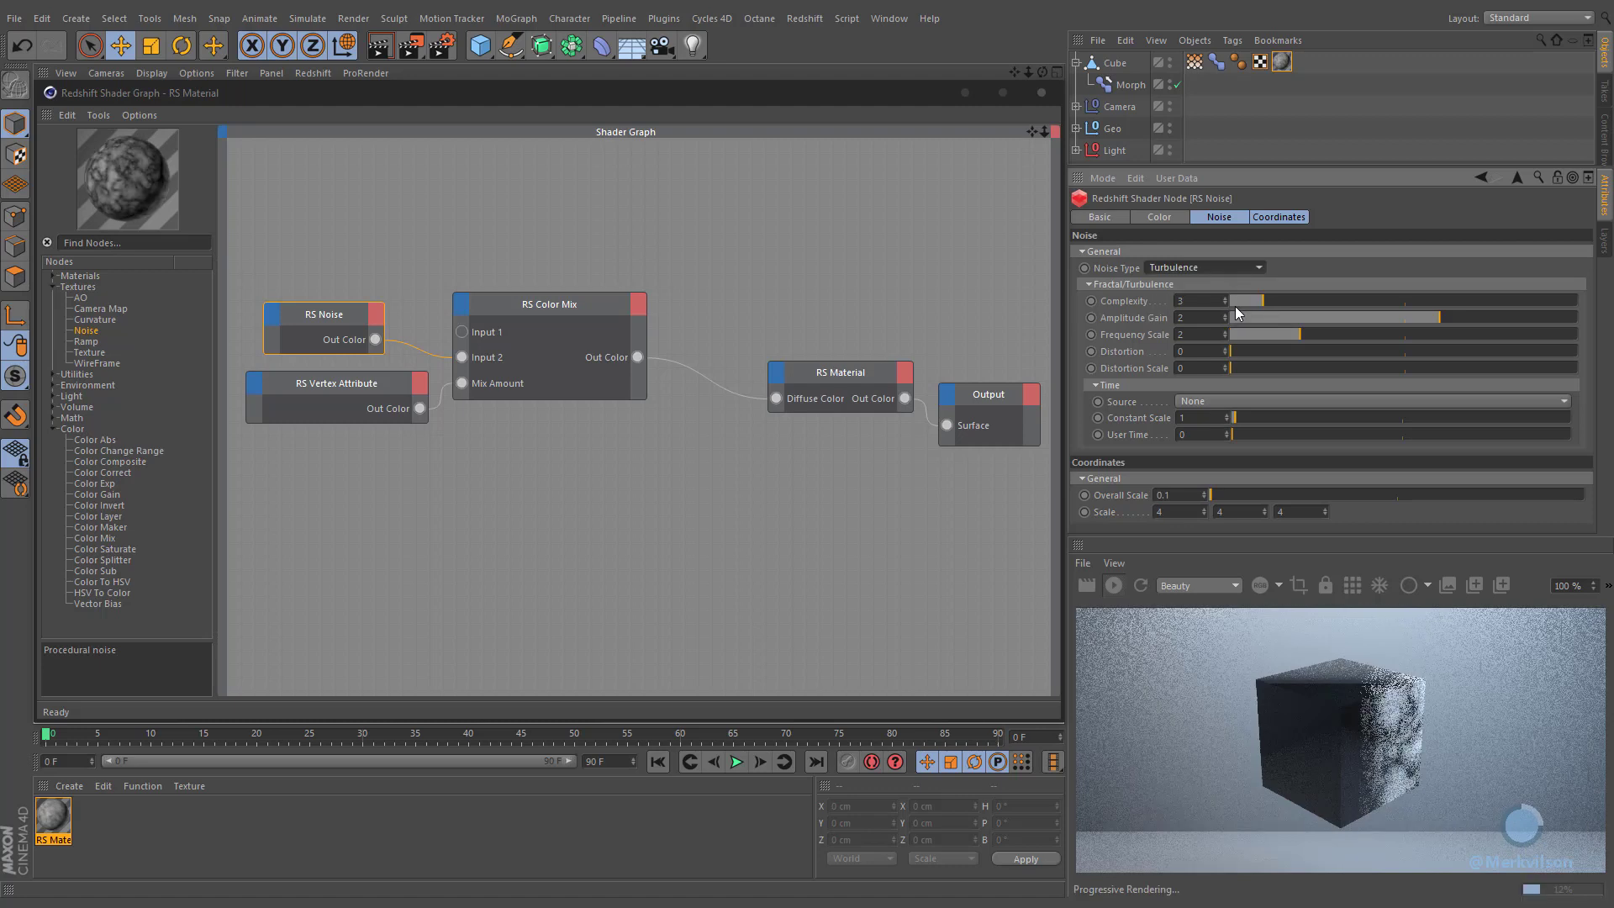
# Step: Add a Displacement node below the RS Material node and feed its Tex Map from the Color Mix's Out Color
pyautogui.click(550, 310)
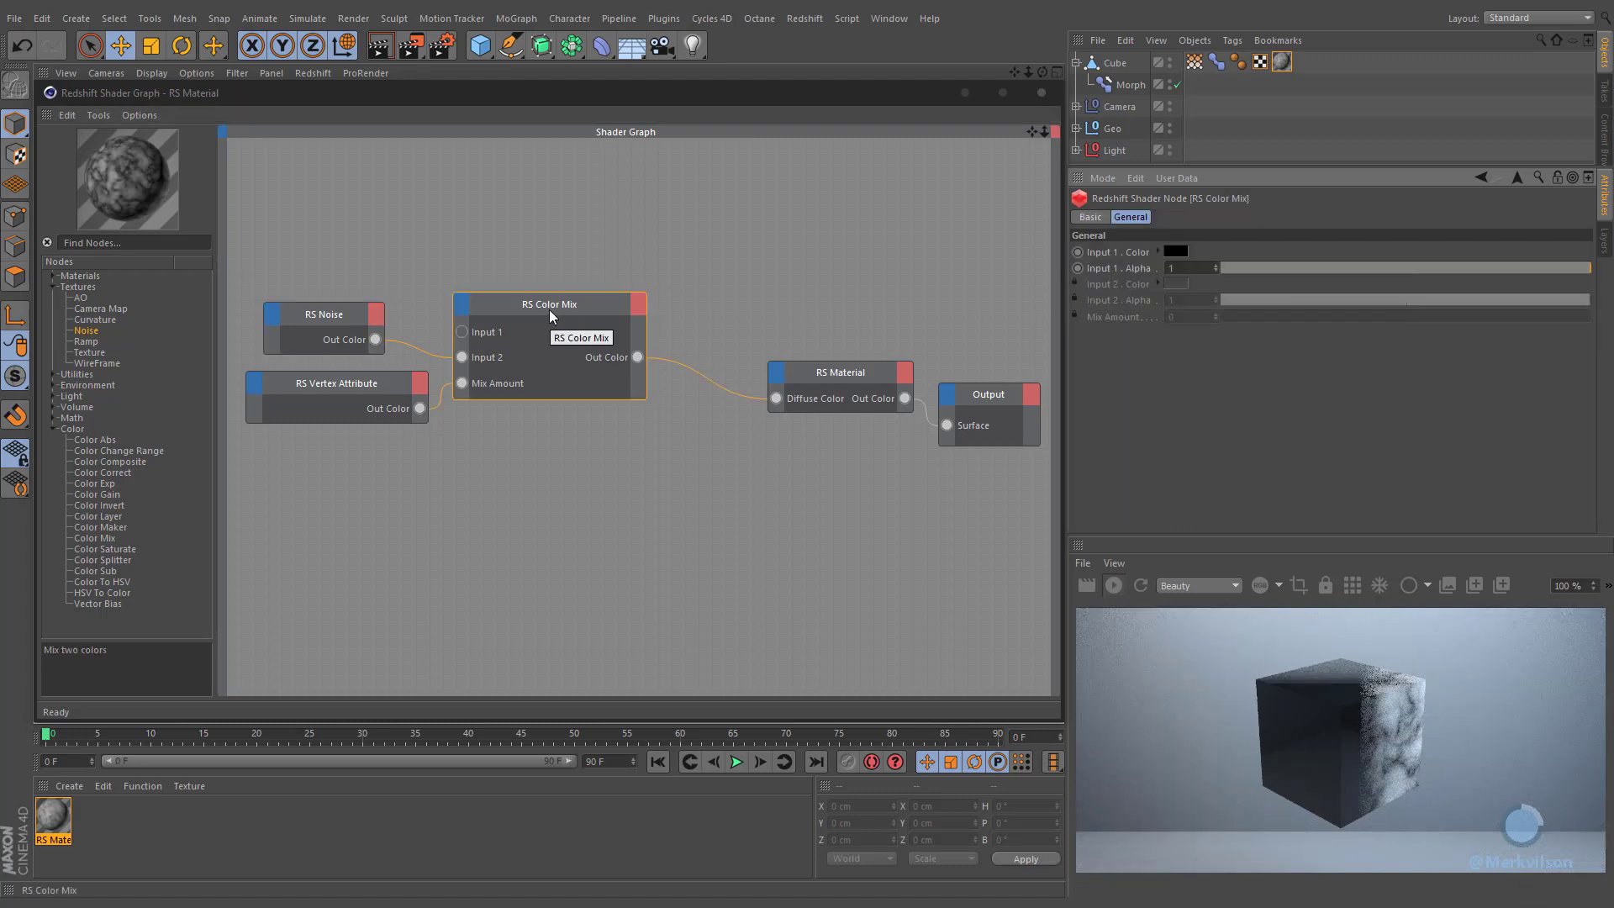
pyautogui.click(53, 374)
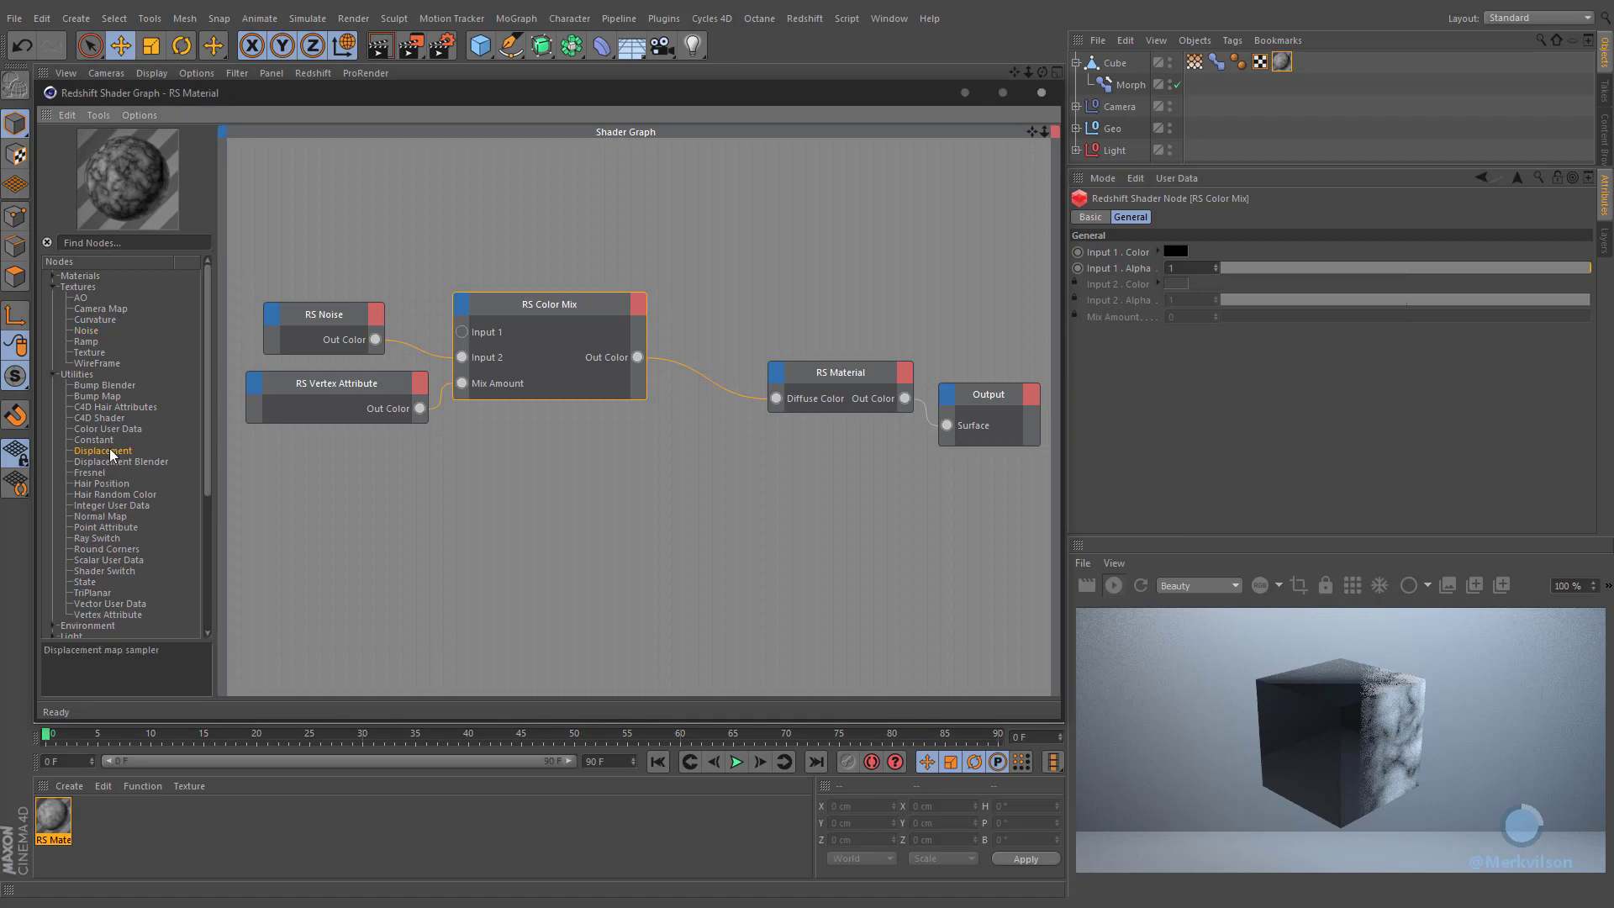
pyautogui.moveTo(197, 468); pyautogui.dragTo(836, 486)
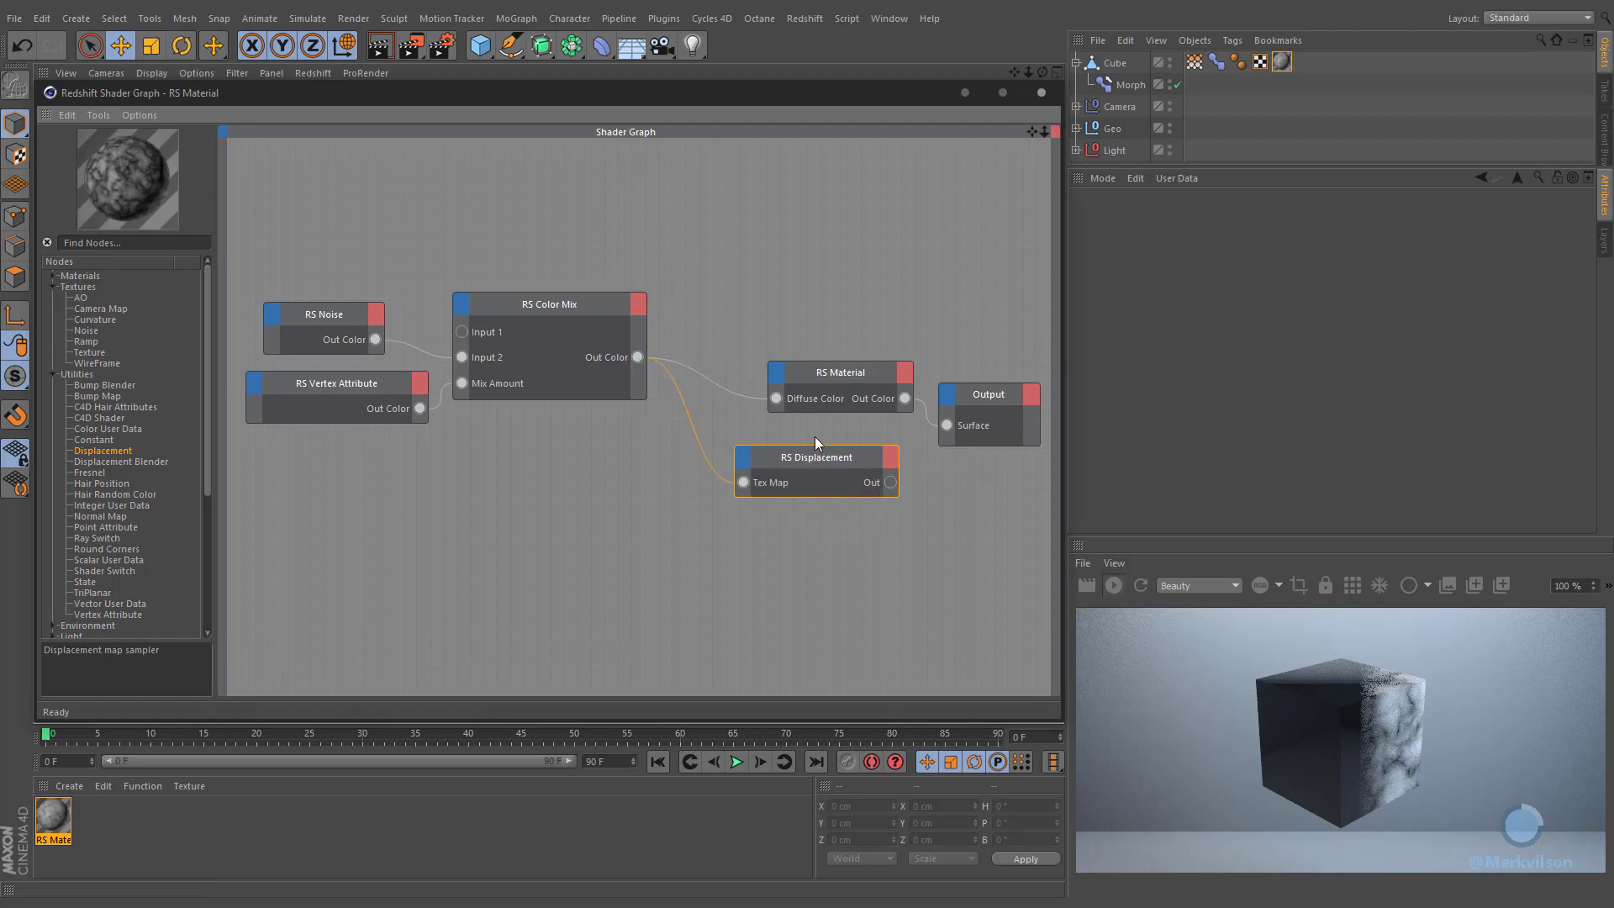
# Step: Set the Displacement node's Scale to 20 and connect its Out to the Output node's Displacement input
pyautogui.click(1173, 269)
pyautogui.write('20')
pyautogui.press('Return')
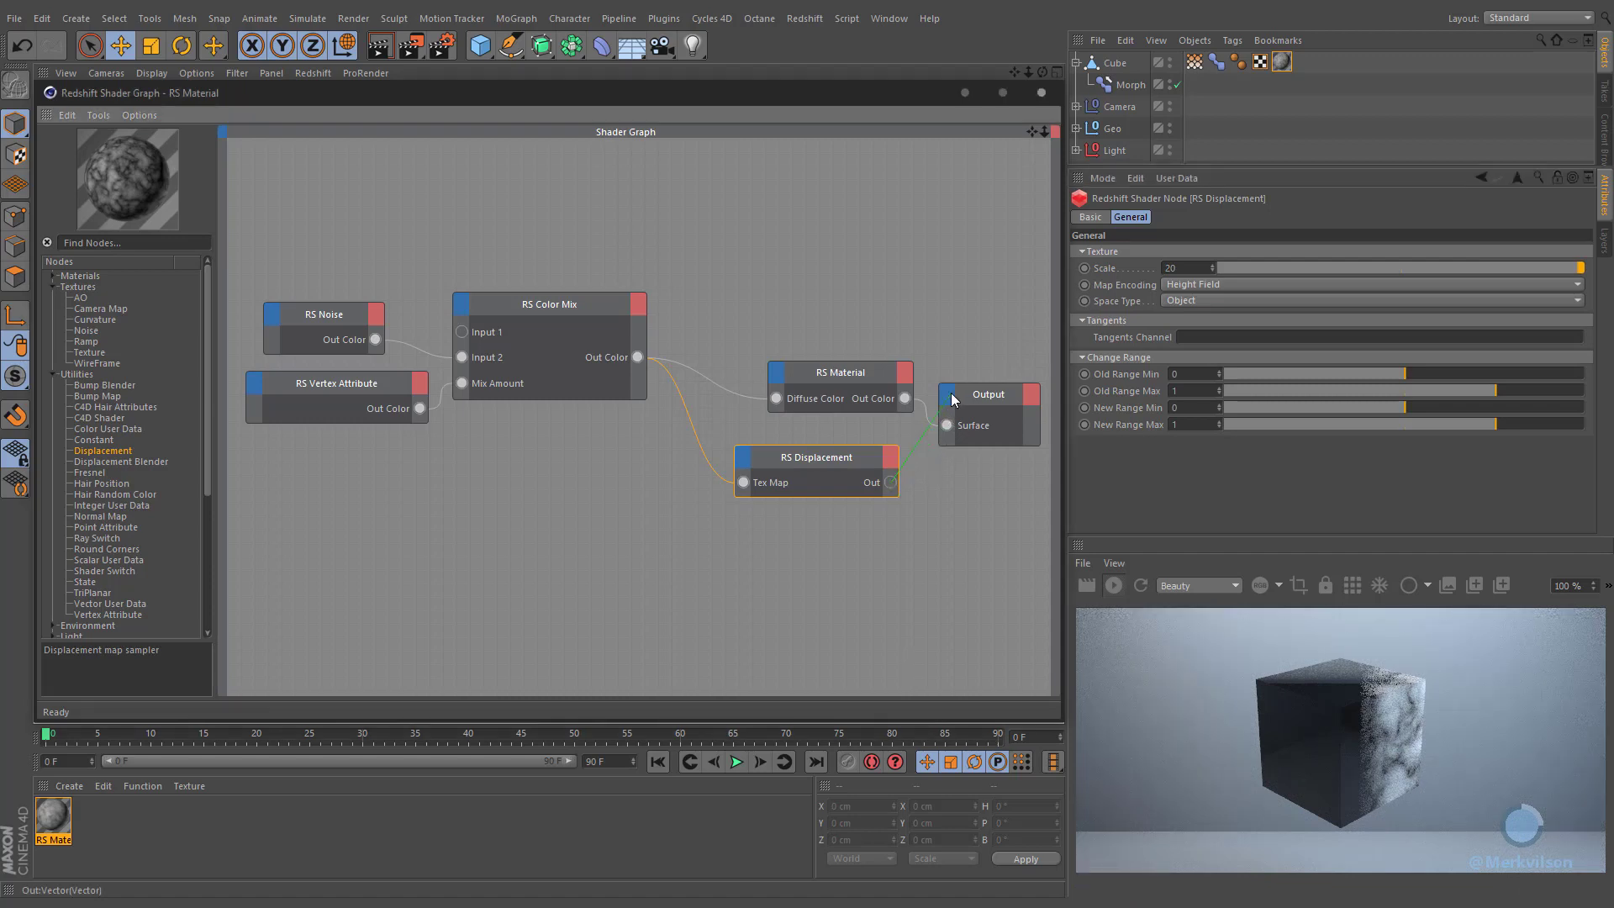
pyautogui.moveTo(952, 394); pyautogui.dragTo(952, 394)
pyautogui.click(1007, 405)
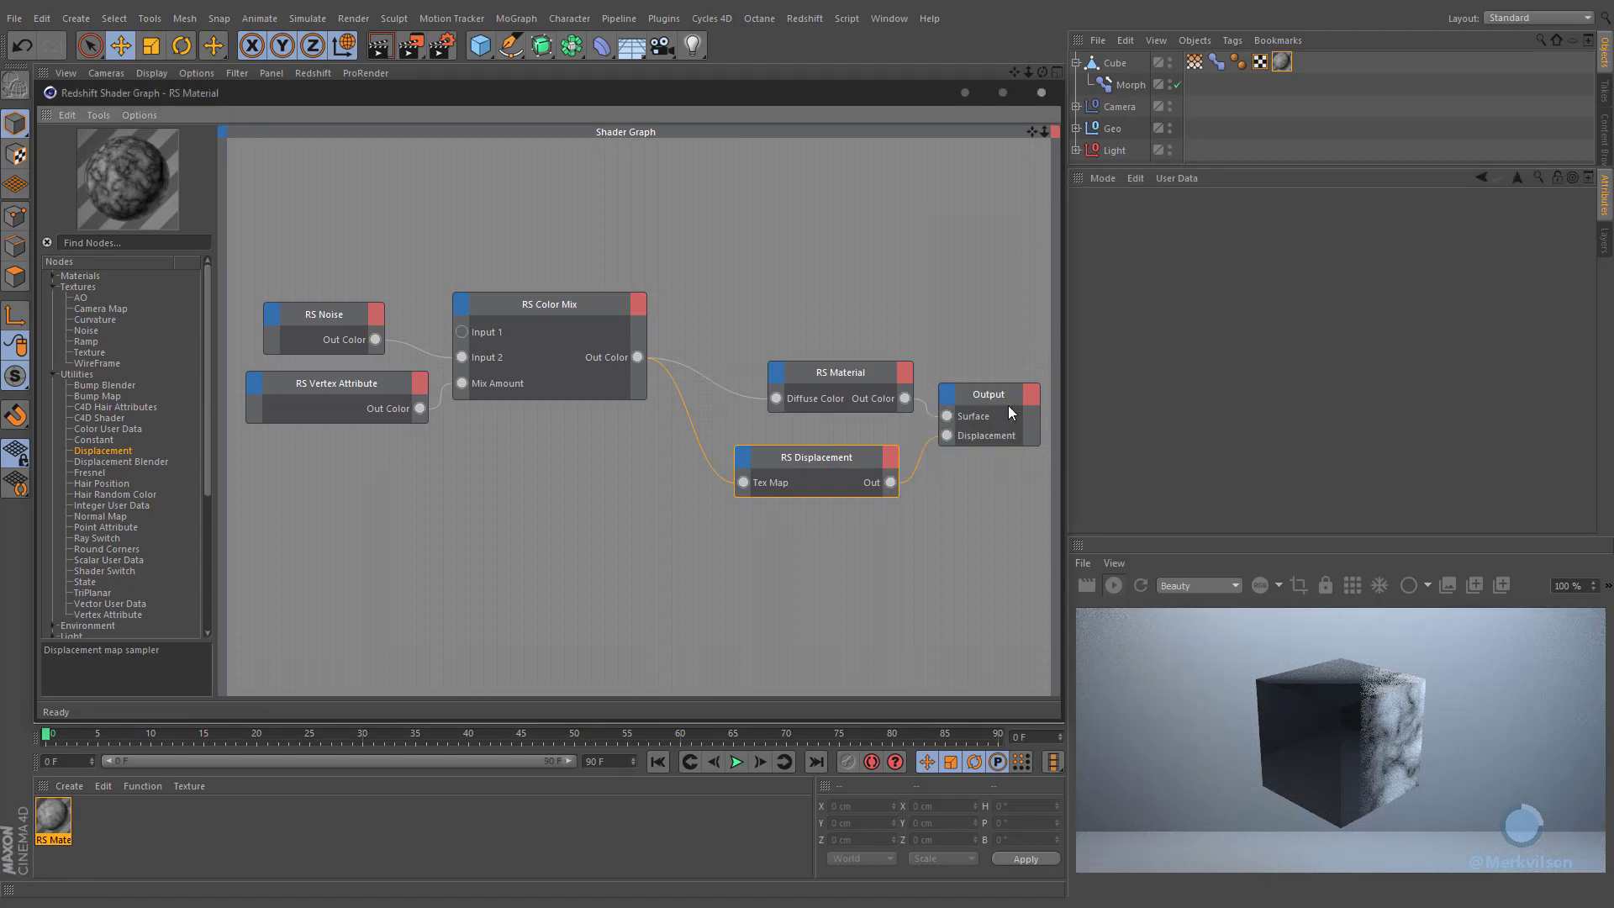
# Step: Add a Redshift Object tag to the cube
pyautogui.click(1115, 63)
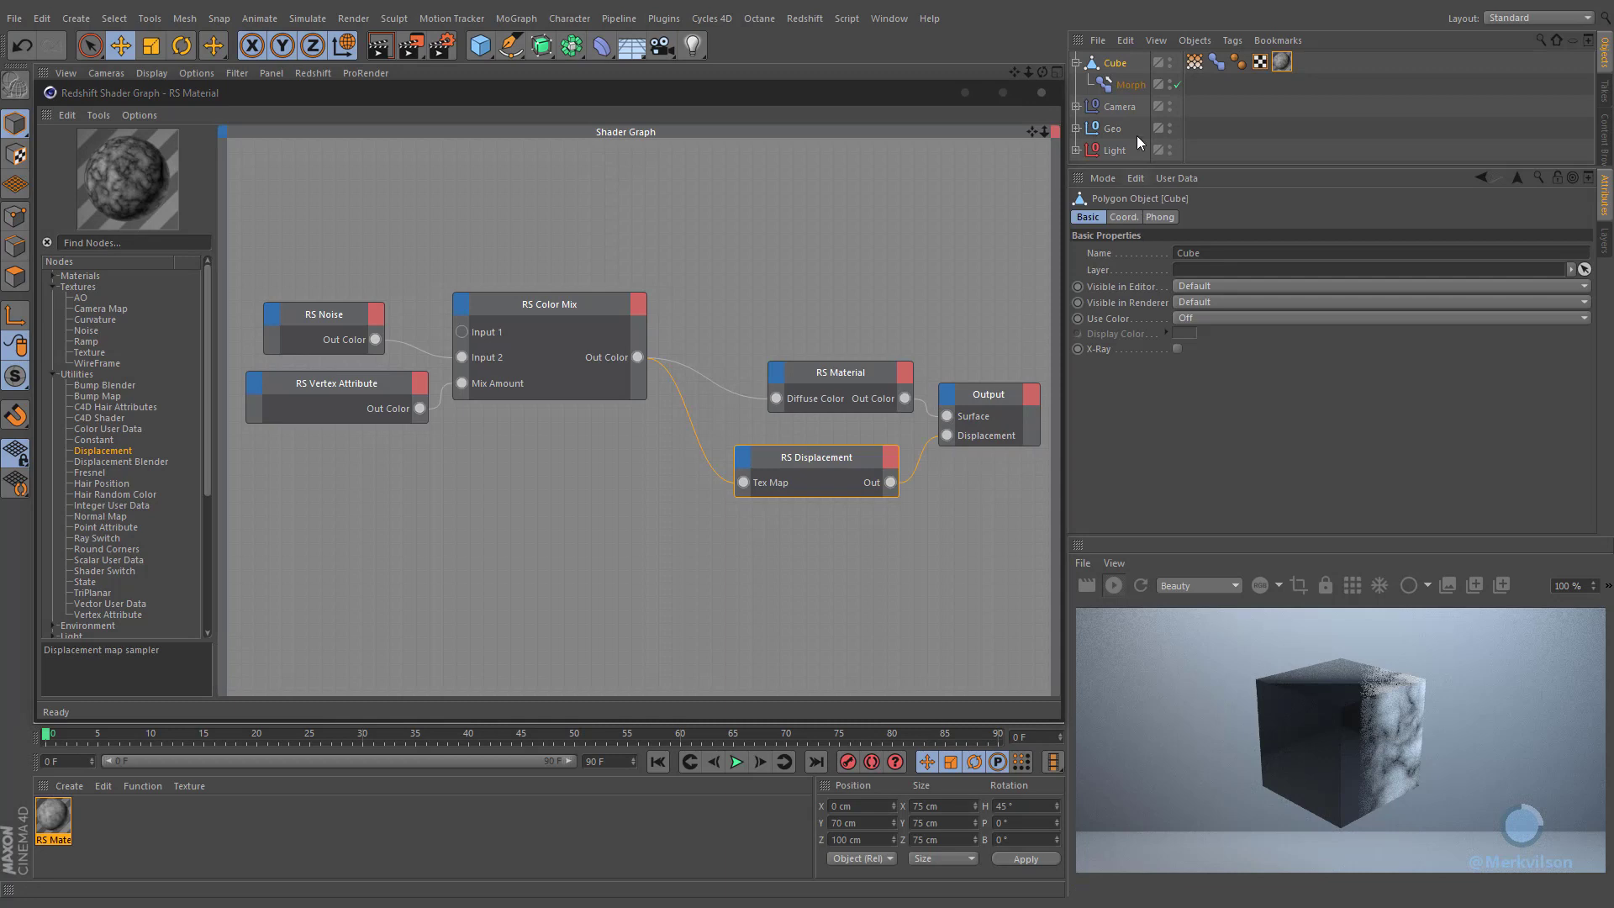
pyautogui.rightClick(1112, 61)
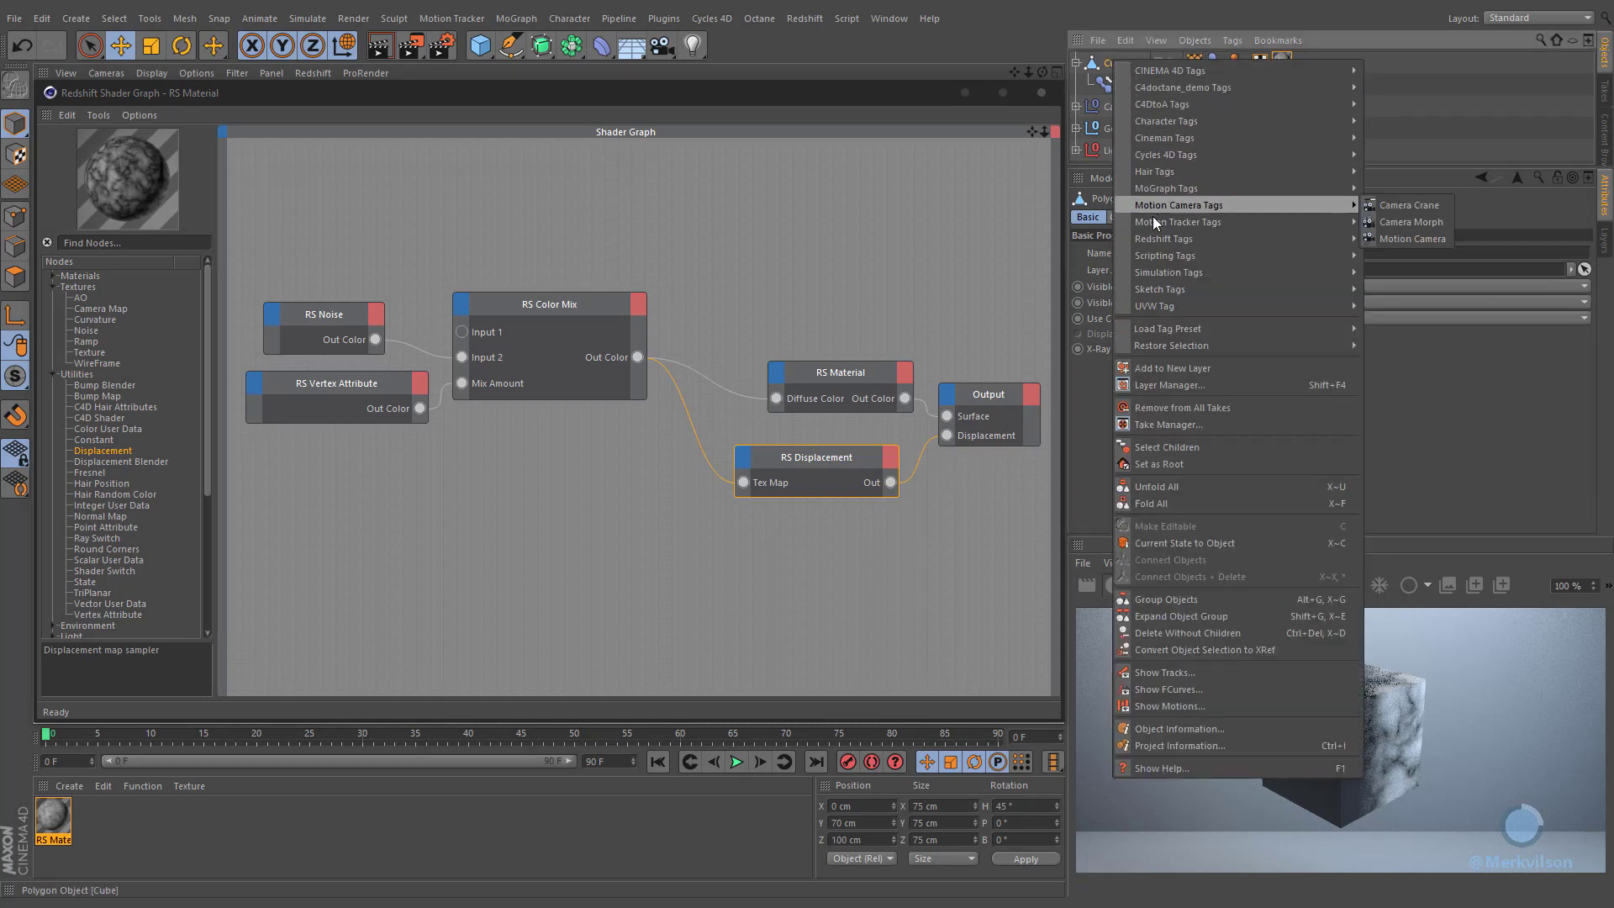
pyautogui.moveTo(1154, 239)
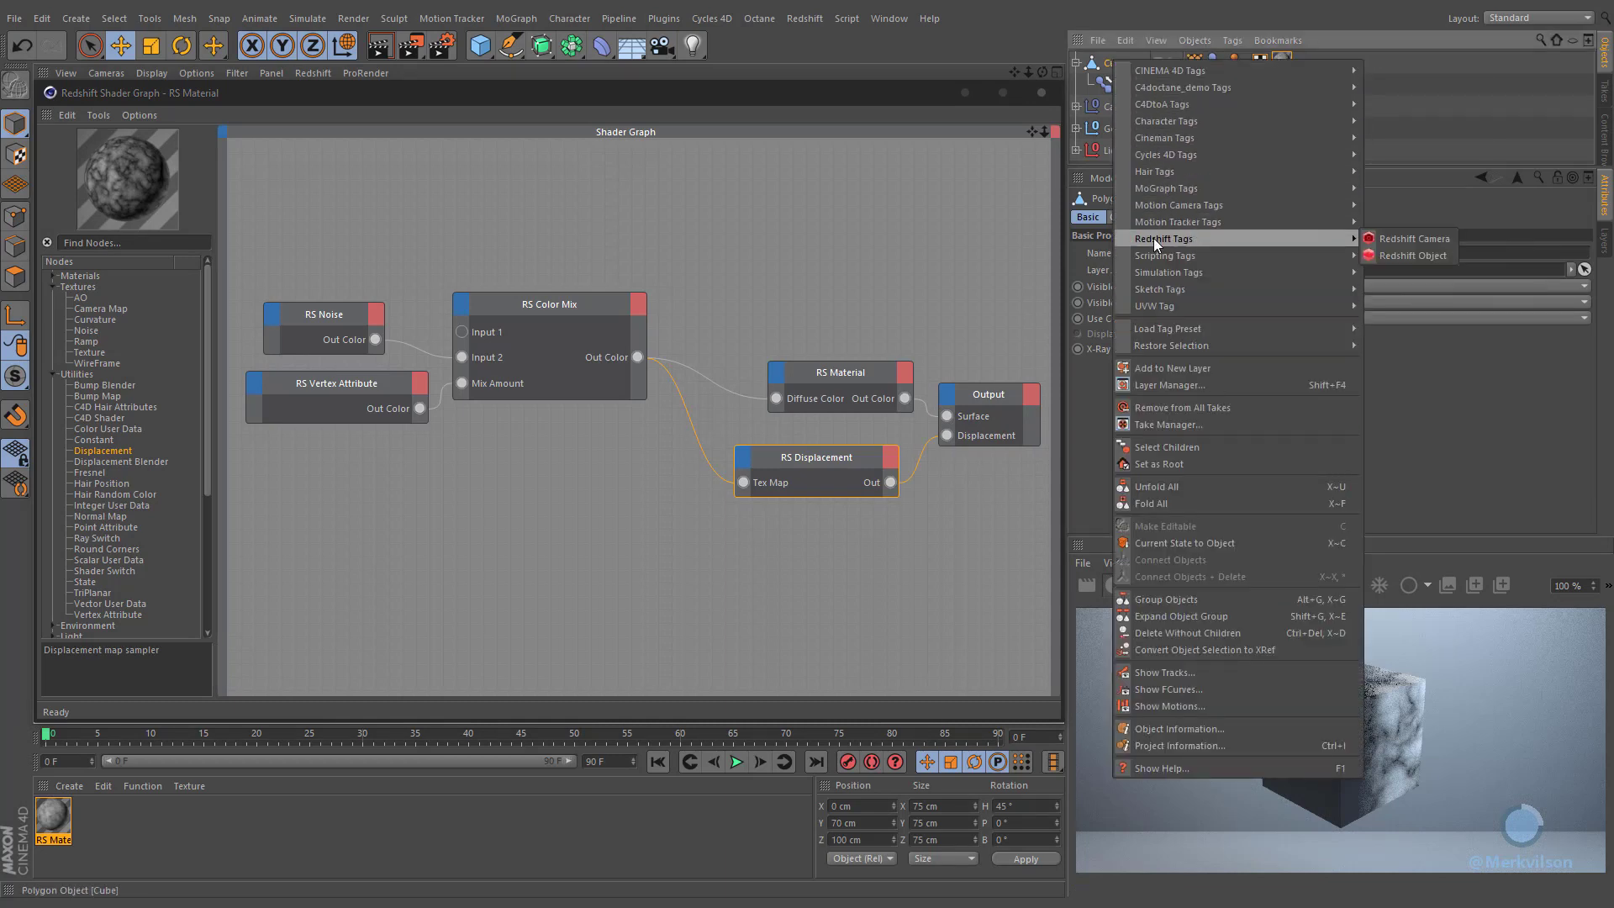
pyautogui.click(1387, 256)
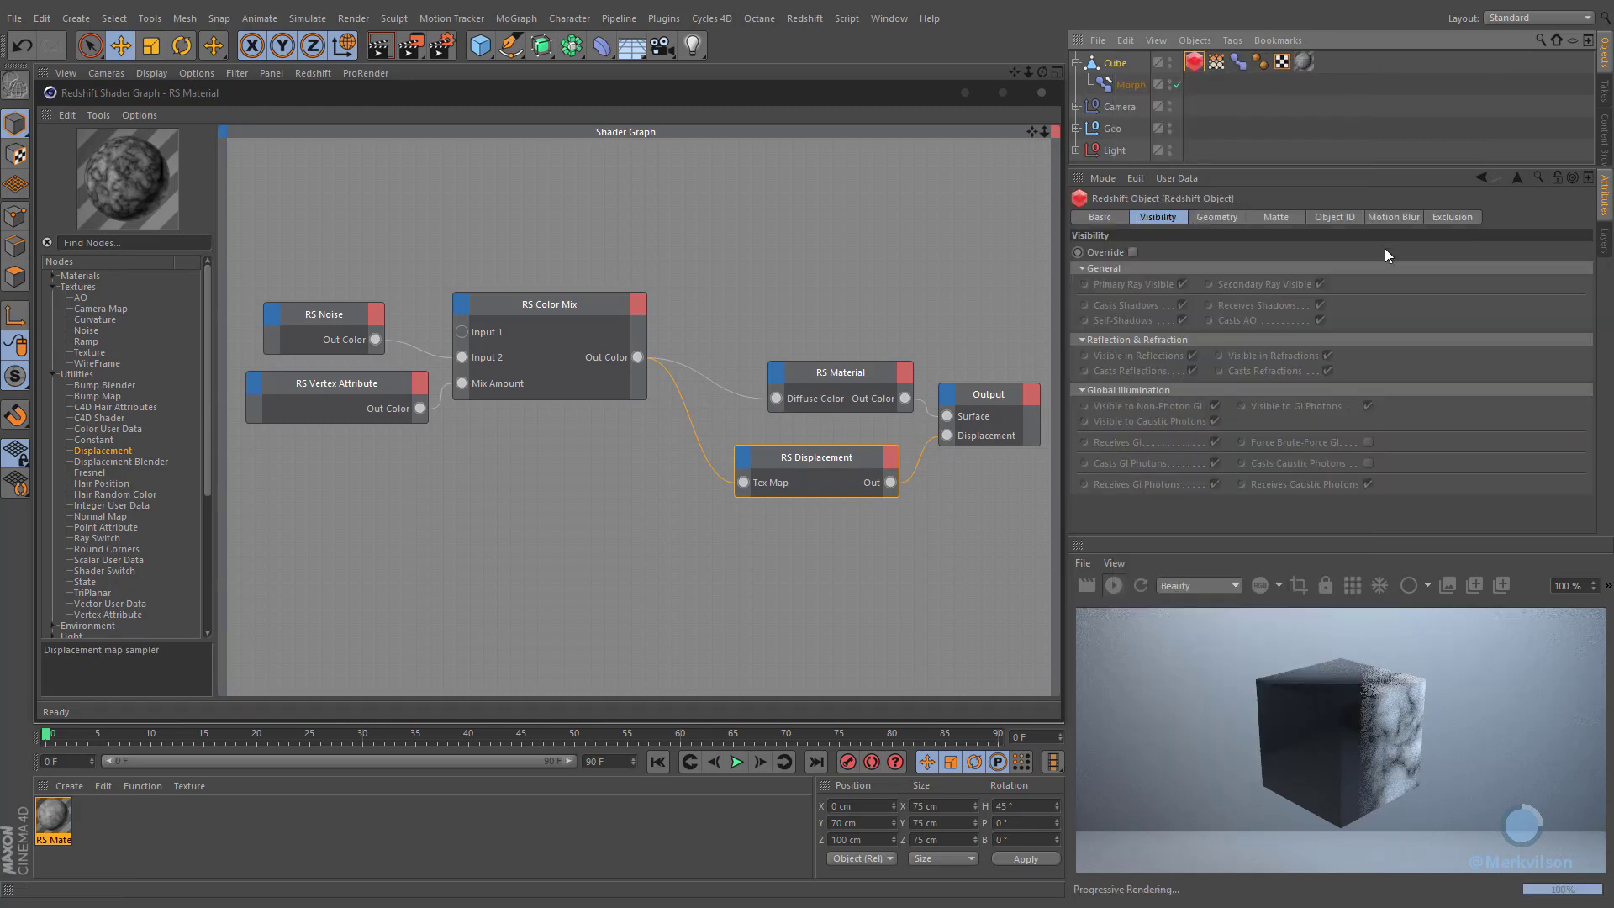
# Step: Override the Redshift Object tag's geometry settings and enable both Tessellation and Displacement
pyautogui.click(1230, 216)
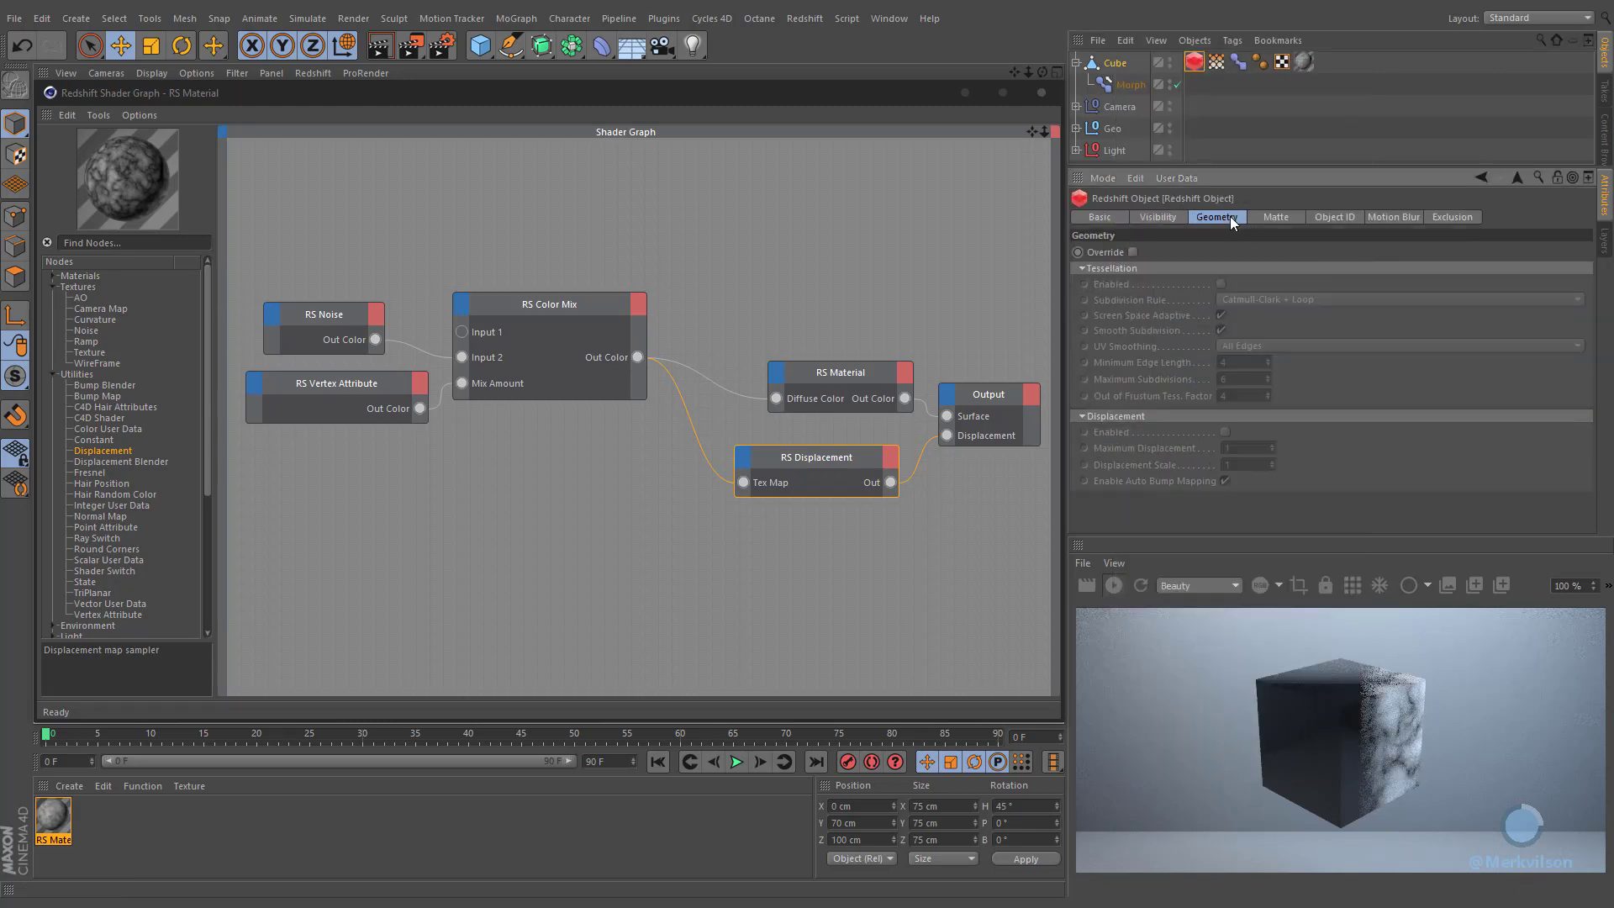
pyautogui.click(1134, 252)
pyautogui.click(1220, 283)
pyautogui.click(1224, 431)
pyautogui.click(1118, 451)
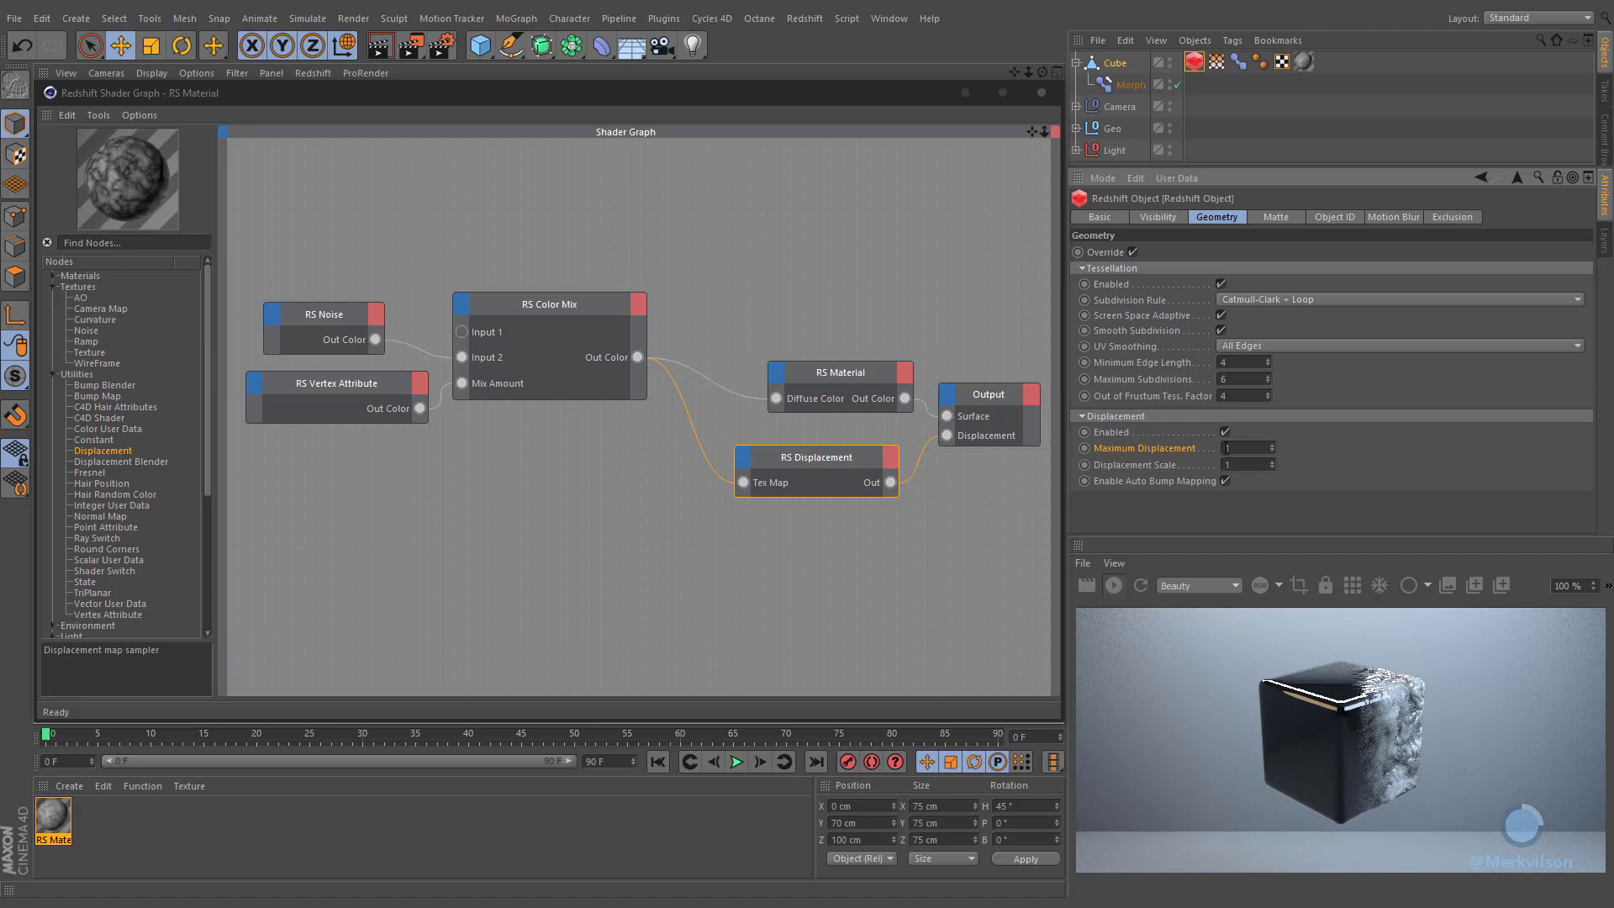
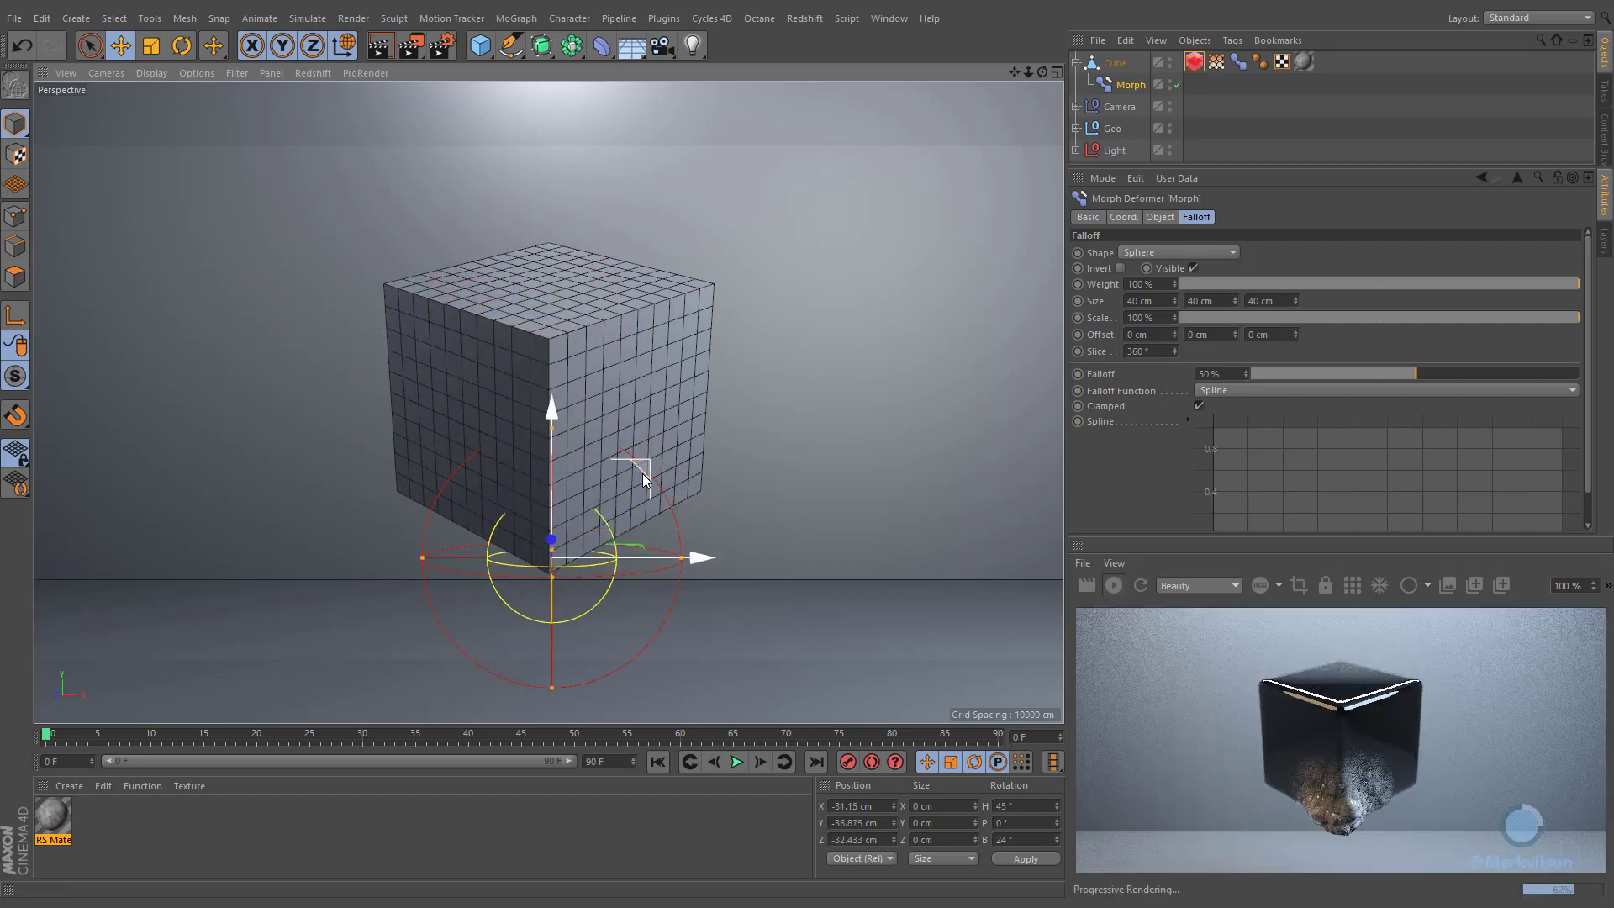
# Step: Set the Morph deformer's falloff shape to Linear and test the displacement by moving the deformer
pyautogui.click(1140, 250)
pyautogui.click(1145, 353)
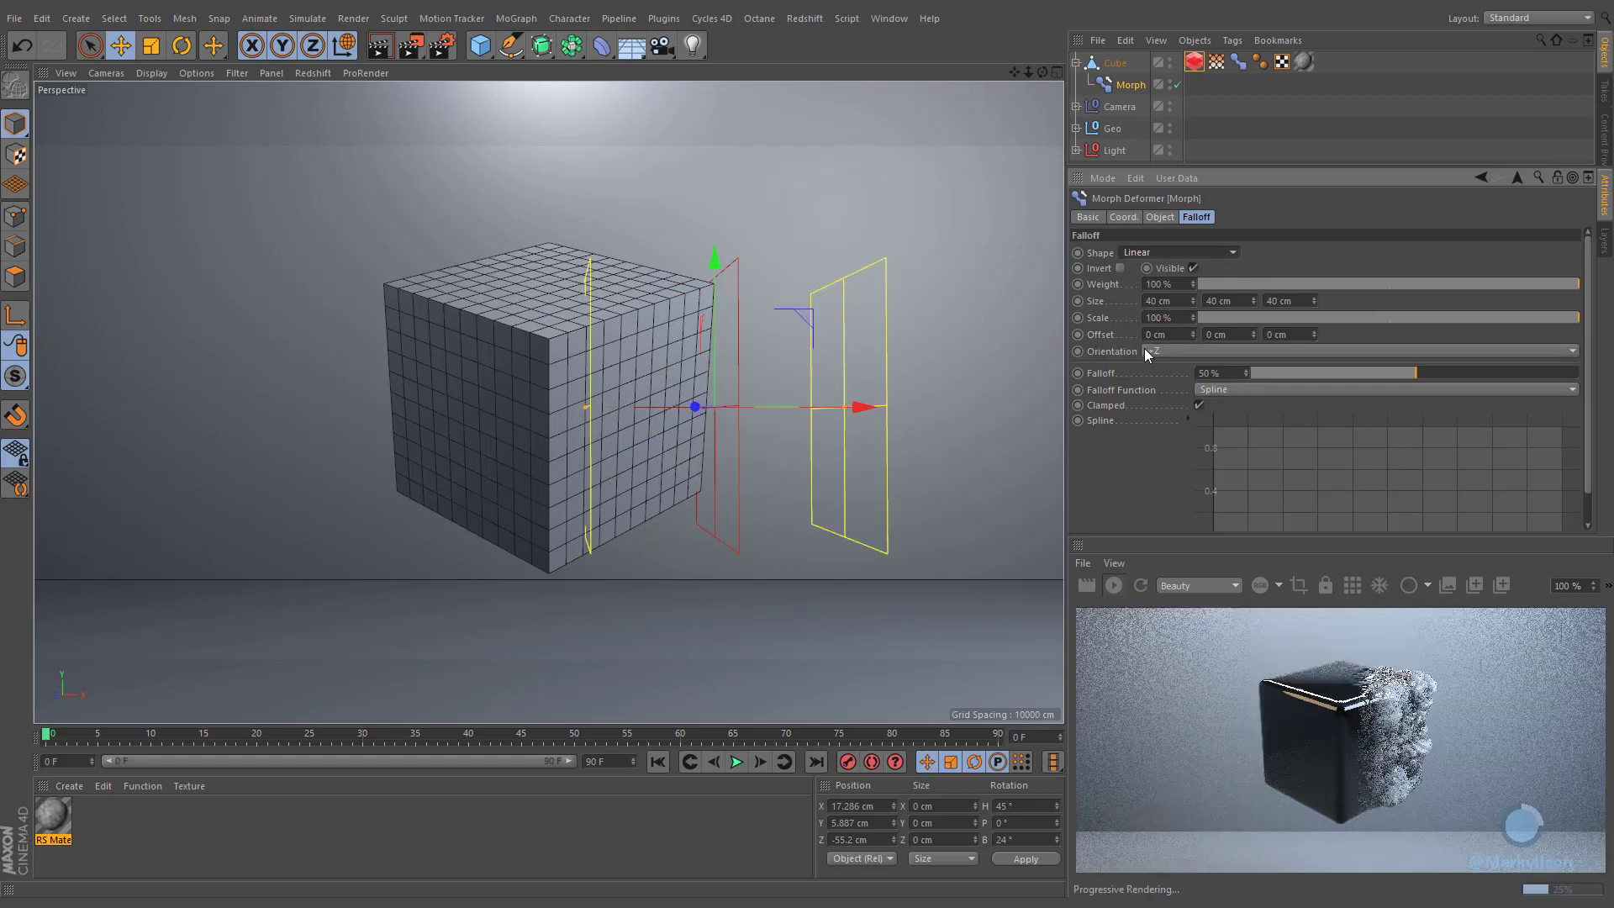
pyautogui.moveTo(818, 407)
pyautogui.mouseDown()
pyautogui.moveTo(553, 409)
pyautogui.moveTo(782, 352)
pyautogui.moveTo(778, 402)
pyautogui.moveTo(820, 416)
pyautogui.mouseUp()
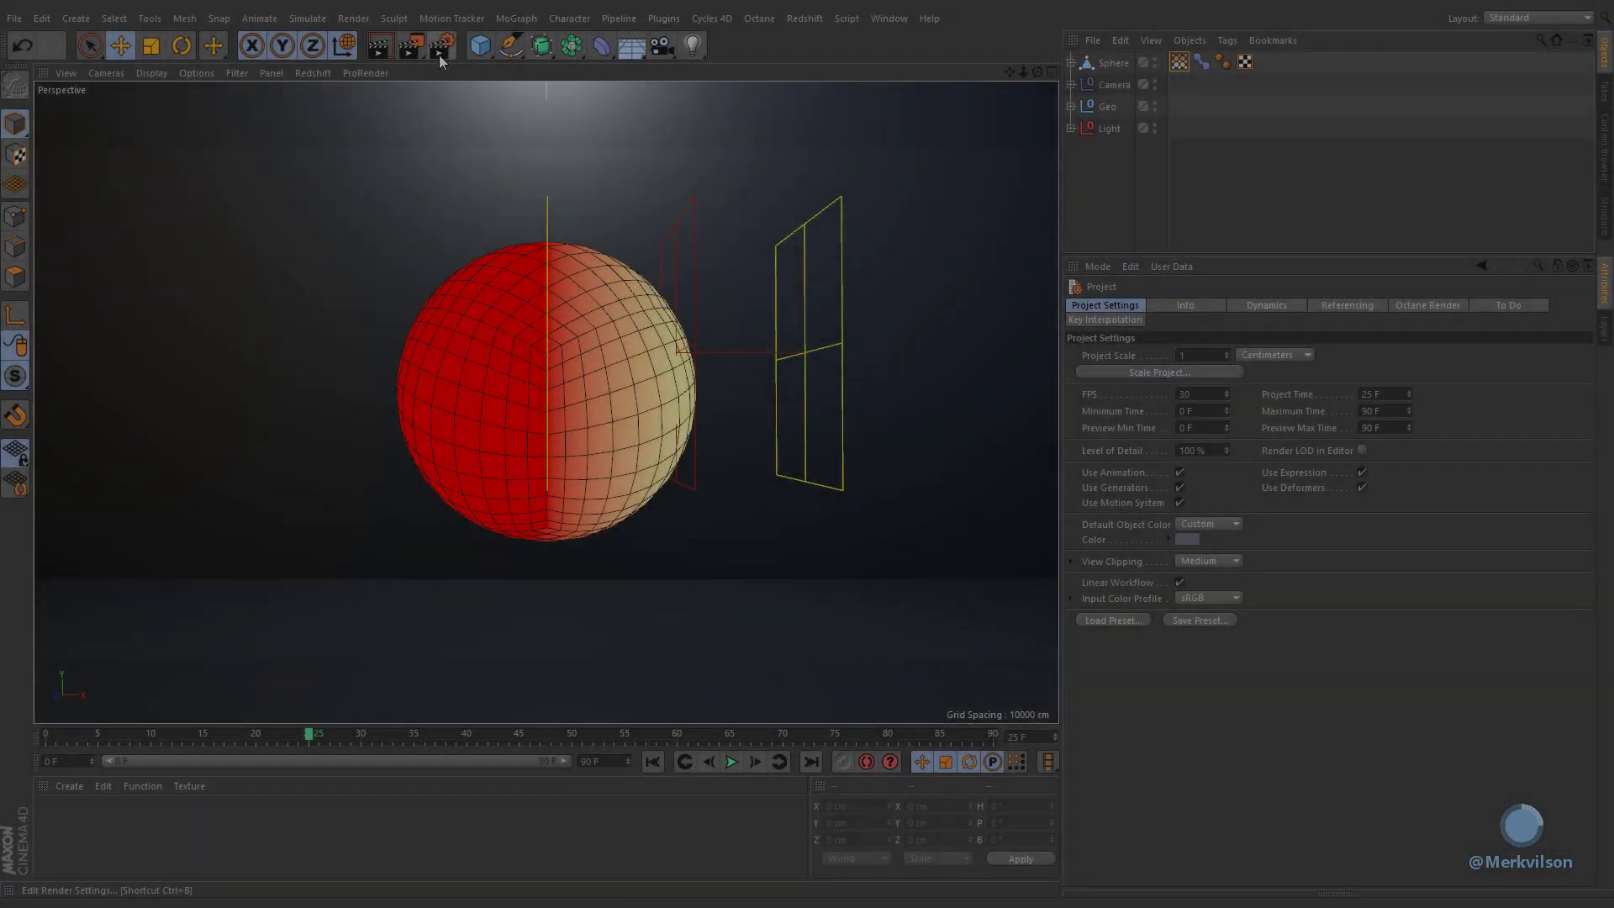
# Step: Set the project's renderer to Arnold Renderer in the render settings
pyautogui.click(441, 47)
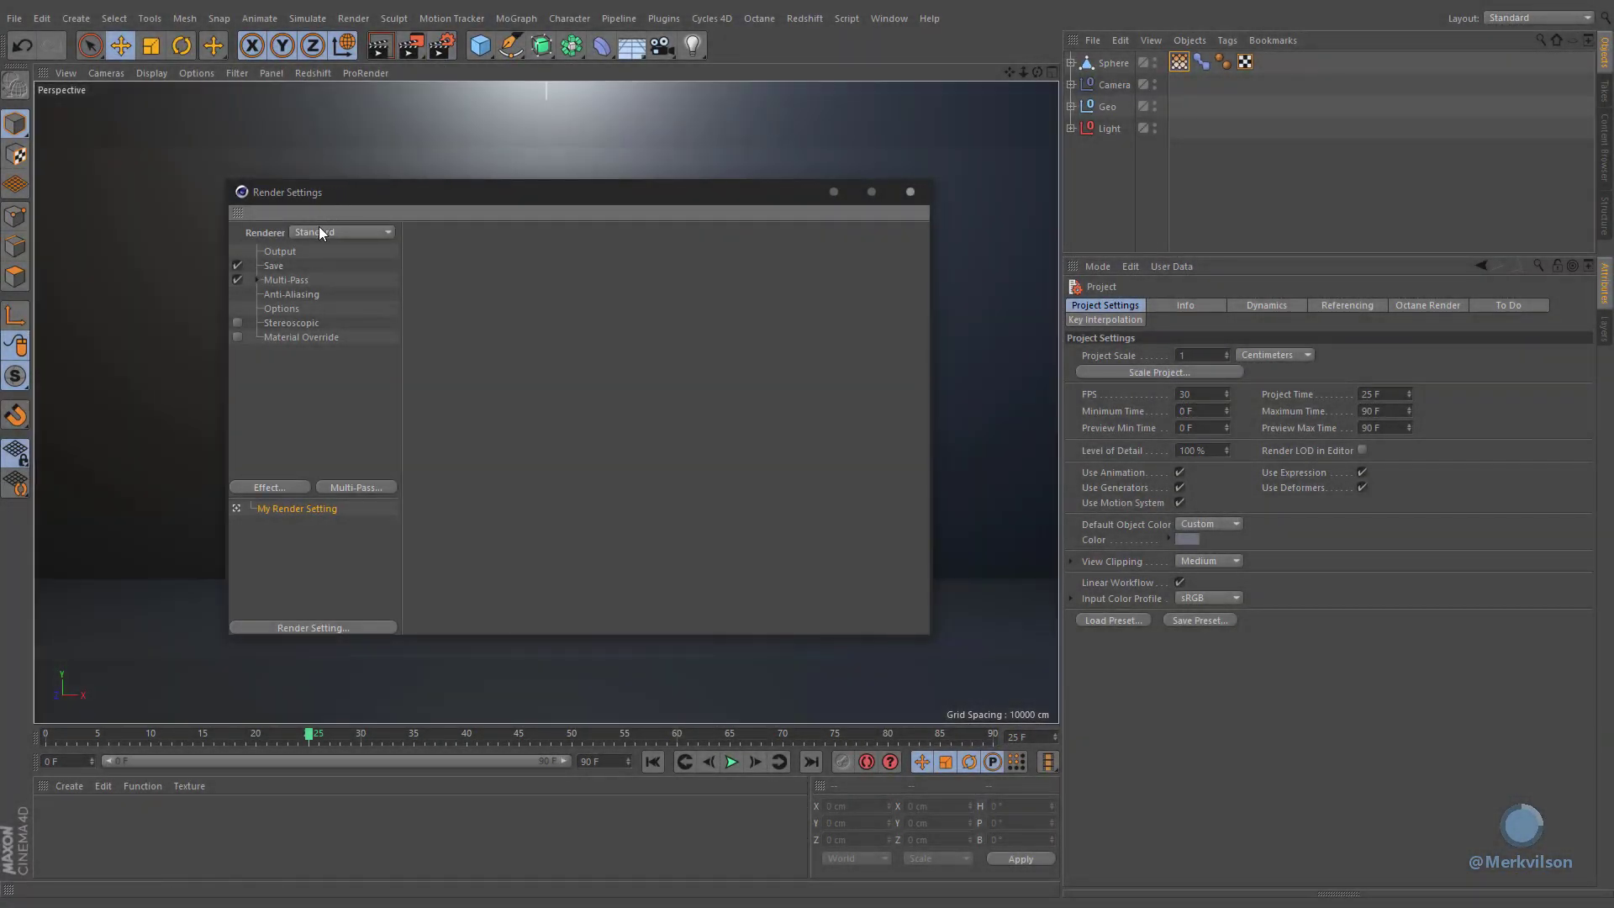
pyautogui.click(324, 232)
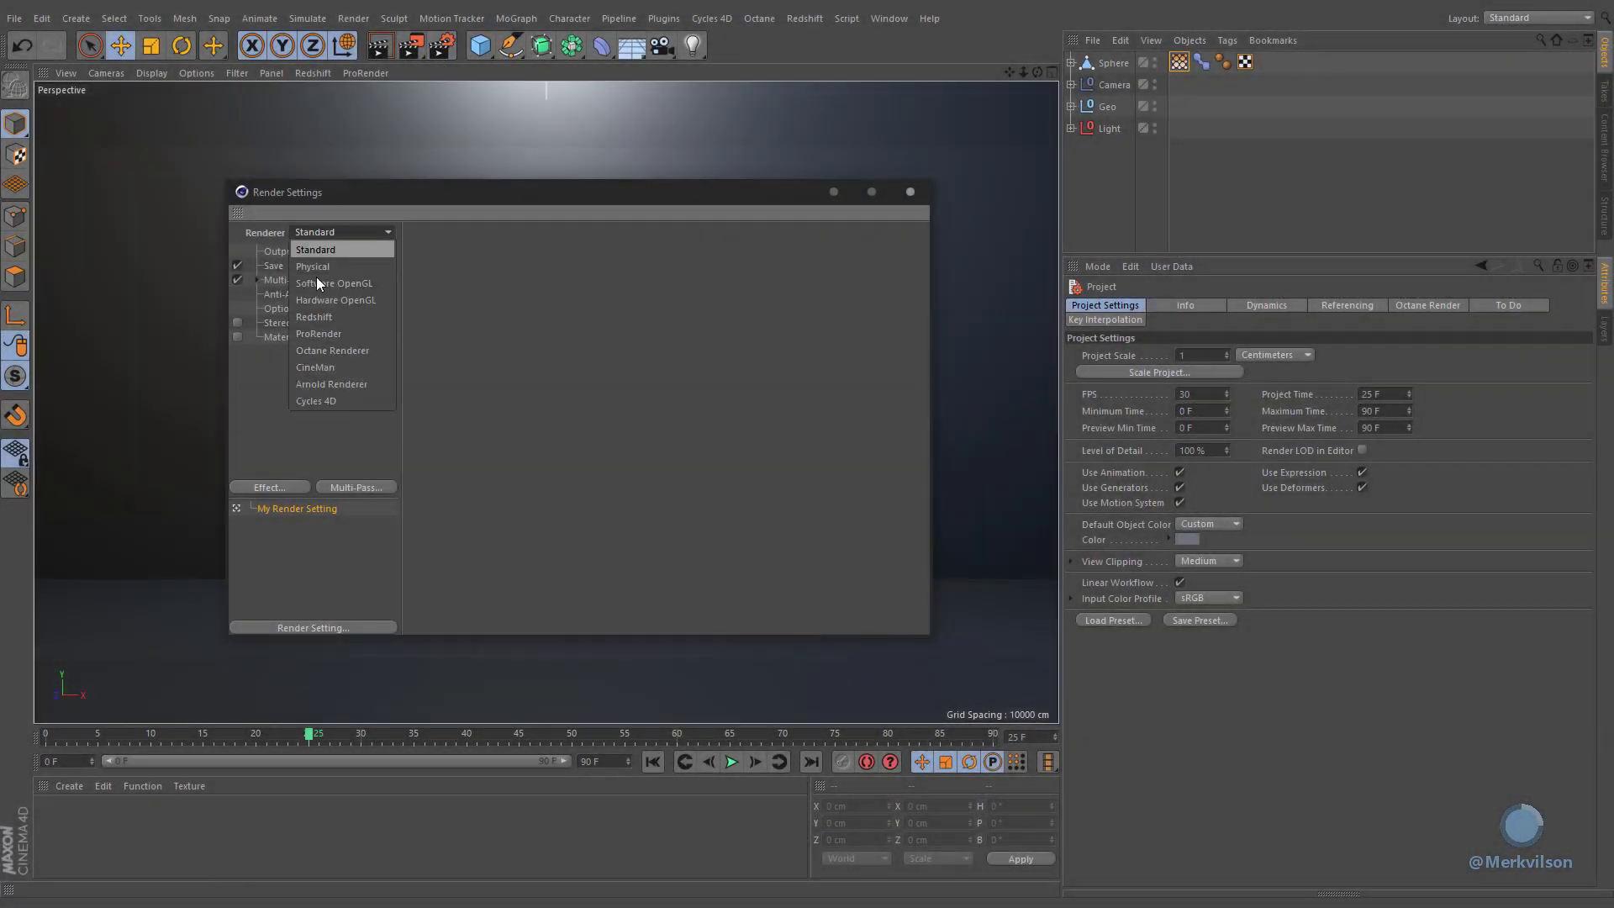
pyautogui.click(384, 385)
pyautogui.click(908, 192)
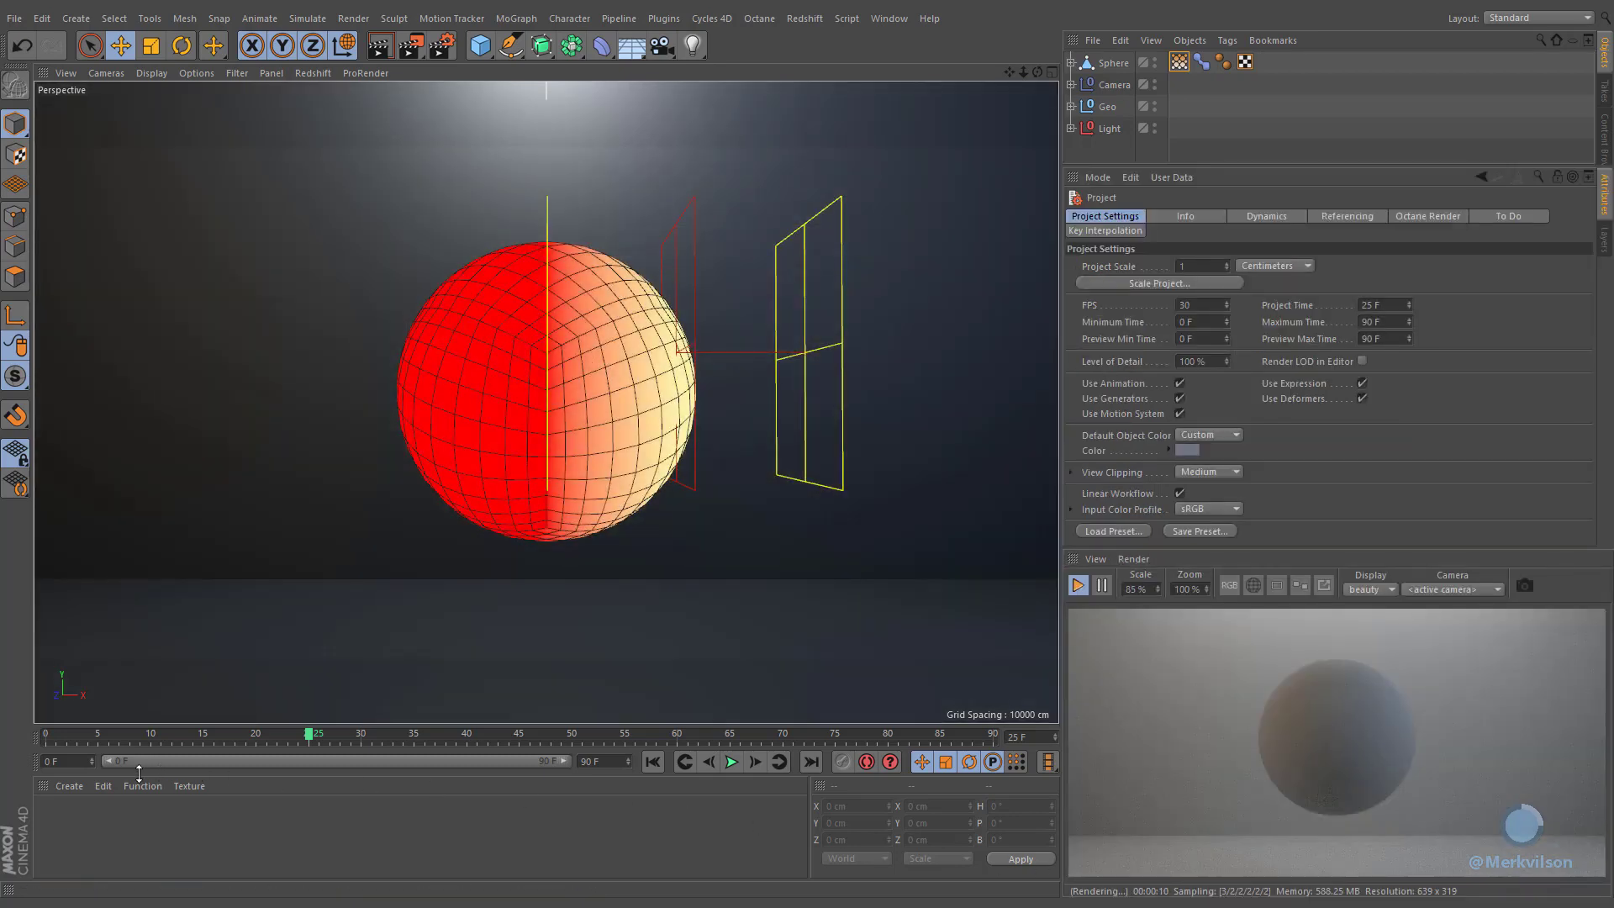
# Step: Create an Arnold standard_surface material and assign it to the Sphere object
pyautogui.click(83, 785)
pyautogui.moveTo(134, 652)
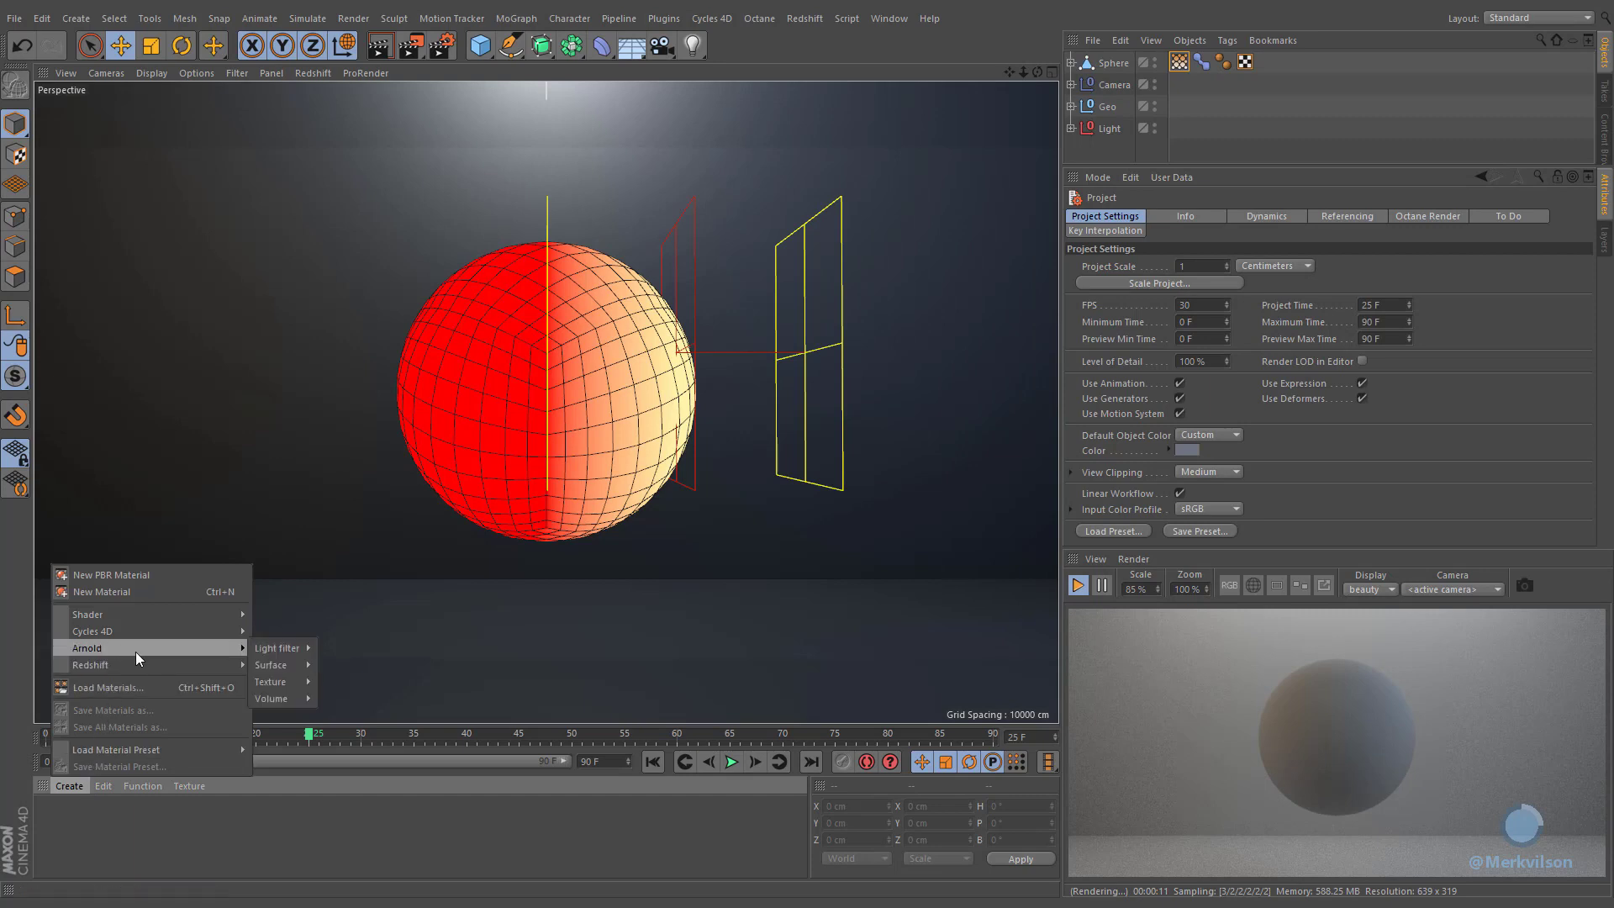
pyautogui.moveTo(275, 664)
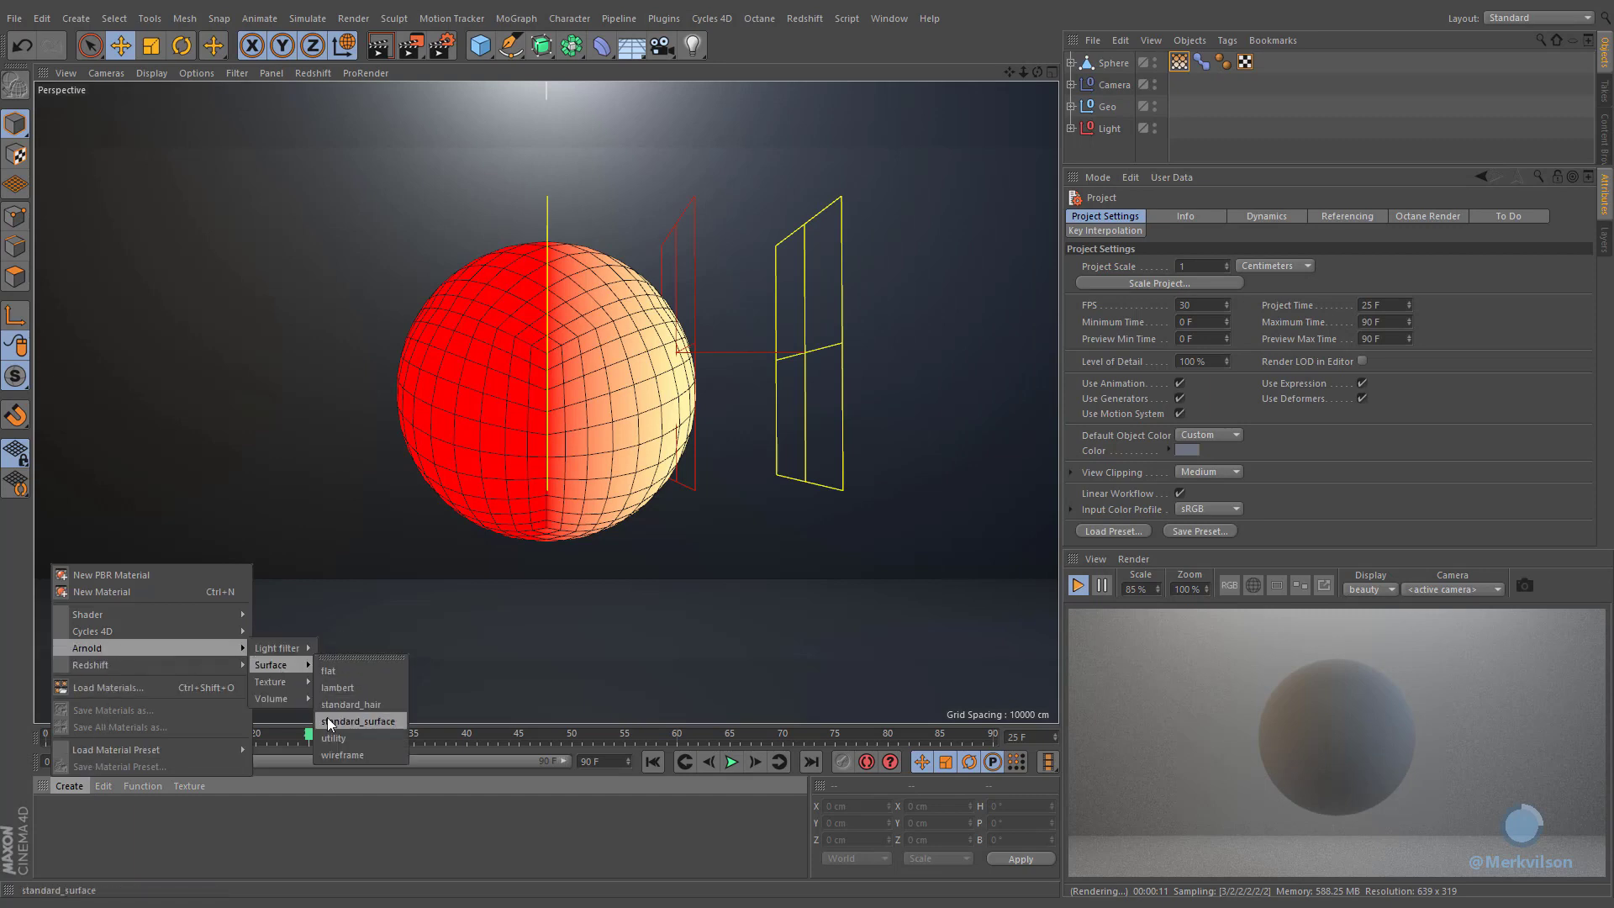
pyautogui.click(392, 721)
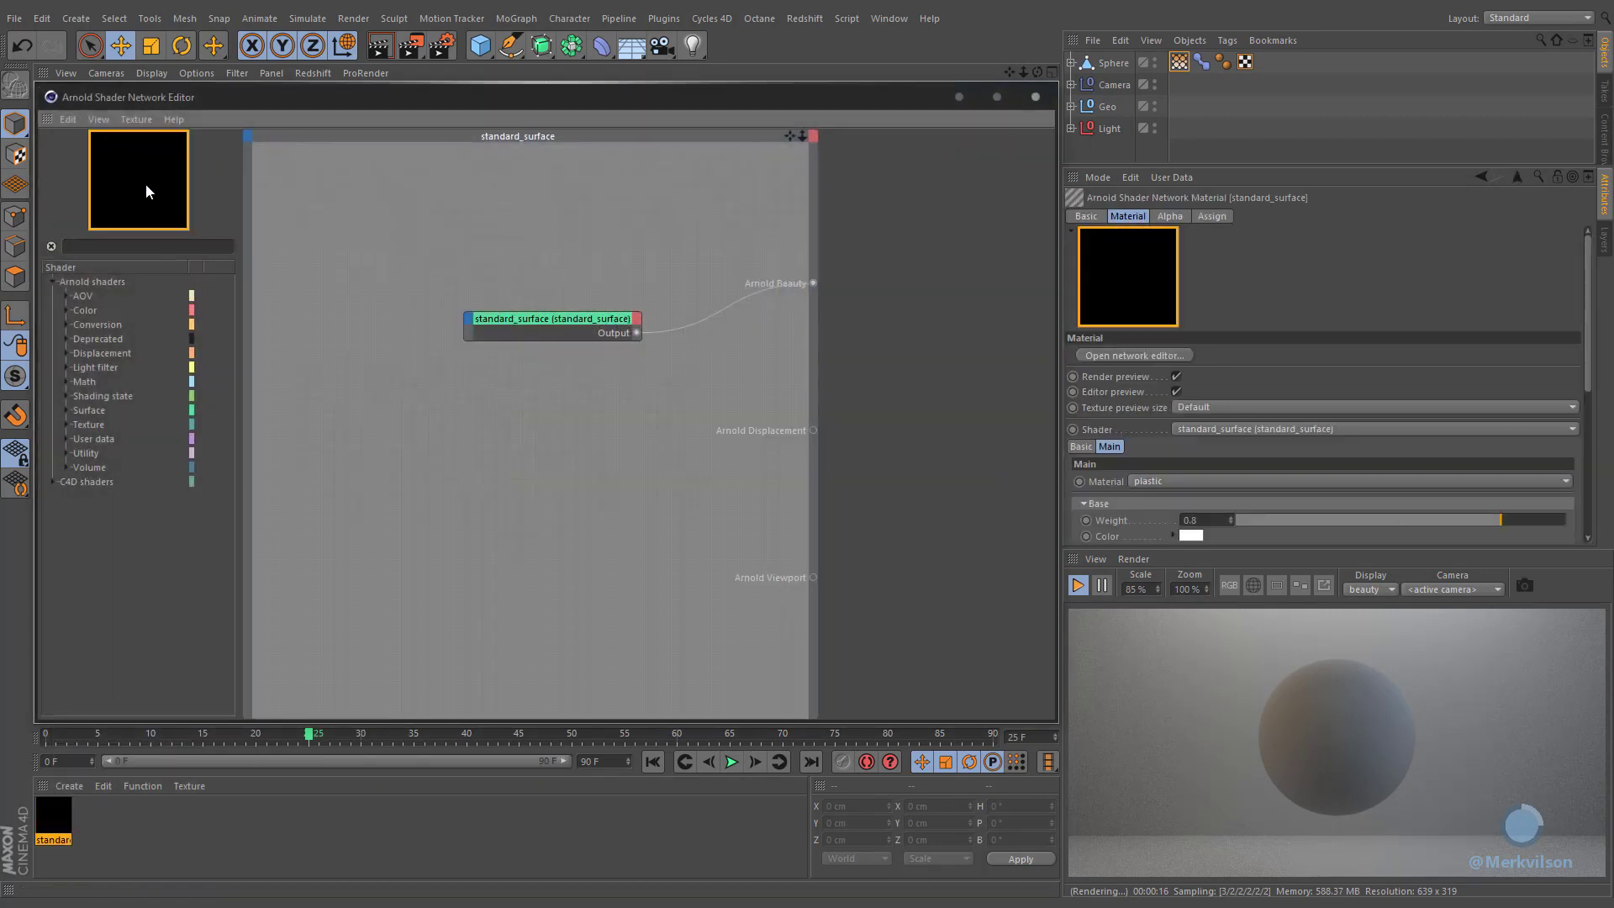
pyautogui.moveTo(123, 148); pyautogui.dragTo(804, 218)
pyautogui.moveTo(1108, 65); pyautogui.dragTo(1110, 65)
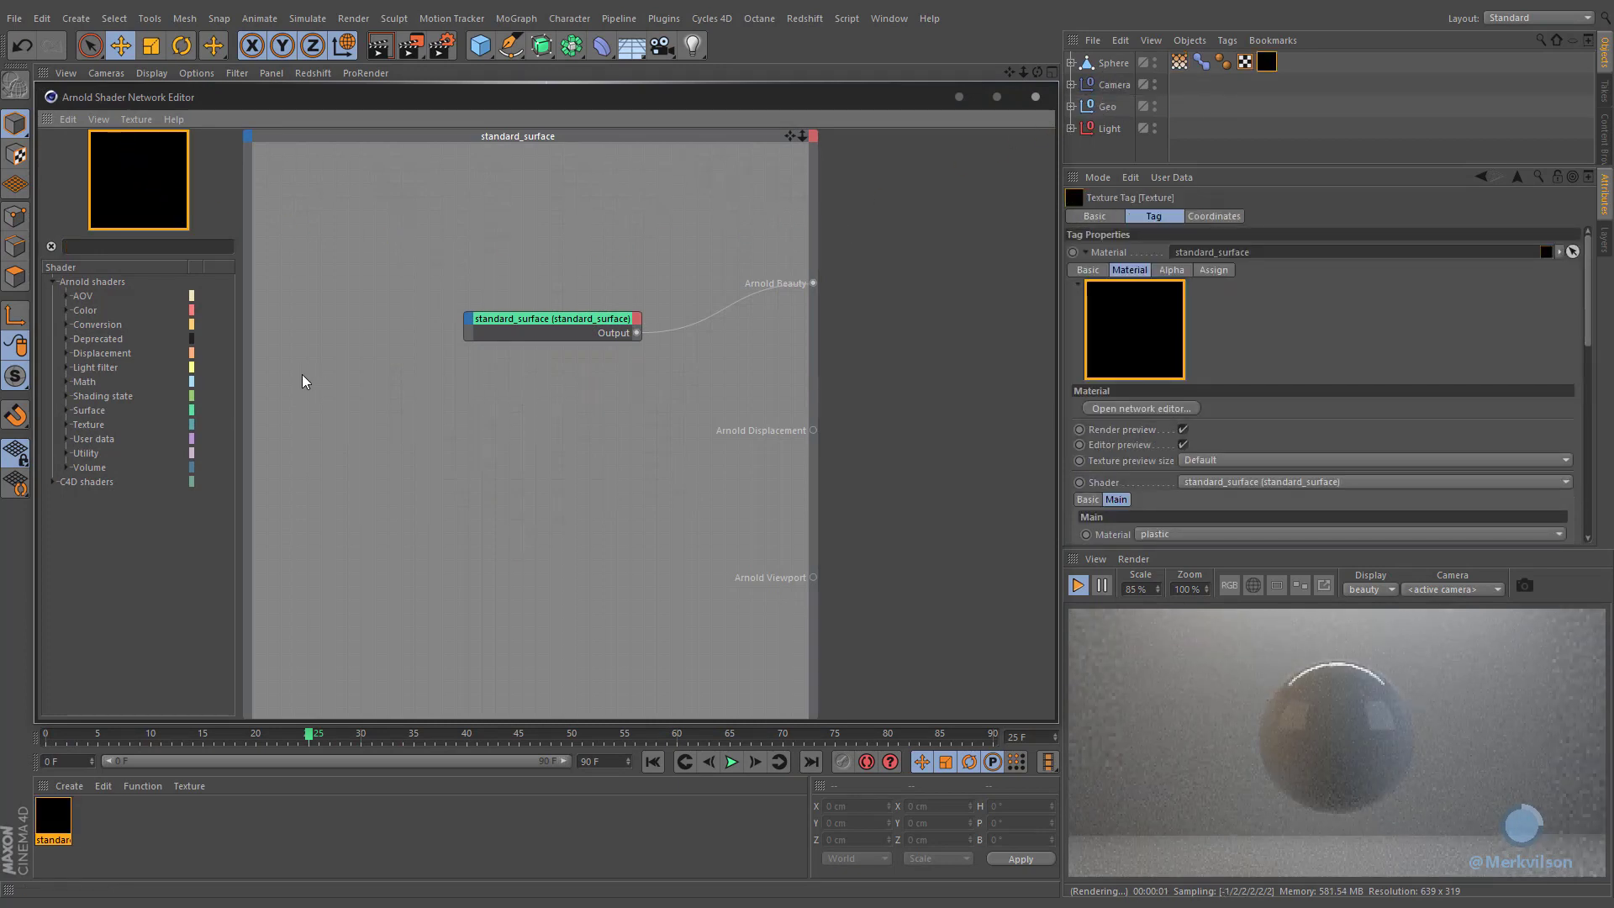
# Step: Add a C4D Vertex Map shader to the Arnold network and link the sphere's vertex map tag to it
pyautogui.click(54, 481)
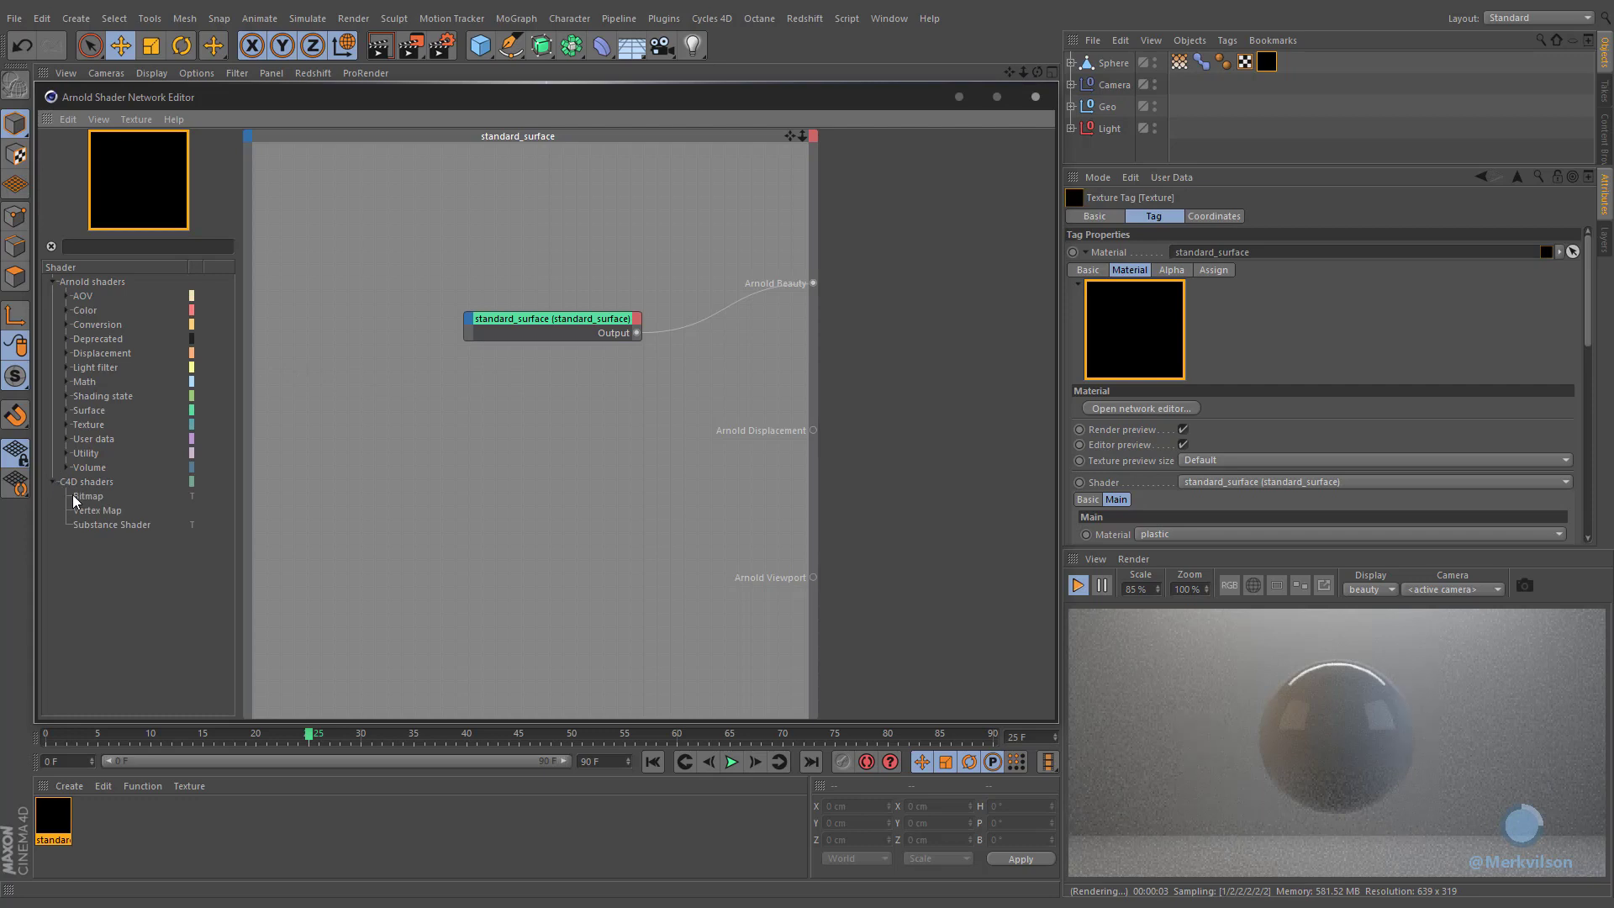
pyautogui.moveTo(363, 481); pyautogui.dragTo(363, 478)
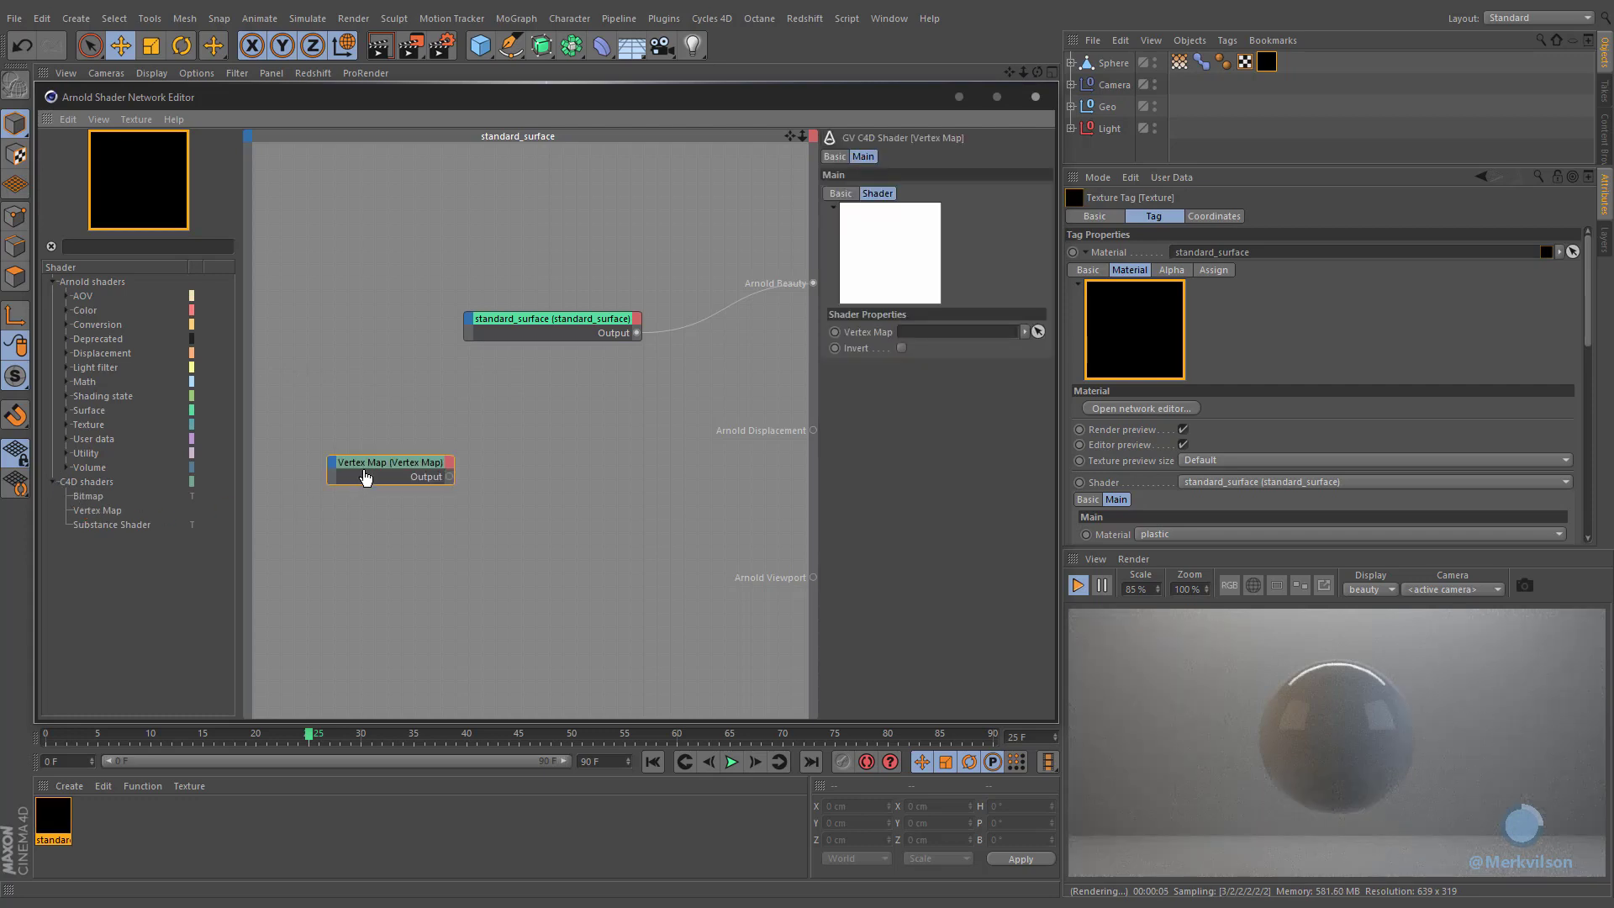
pyautogui.moveTo(1181, 62); pyautogui.dragTo(919, 336)
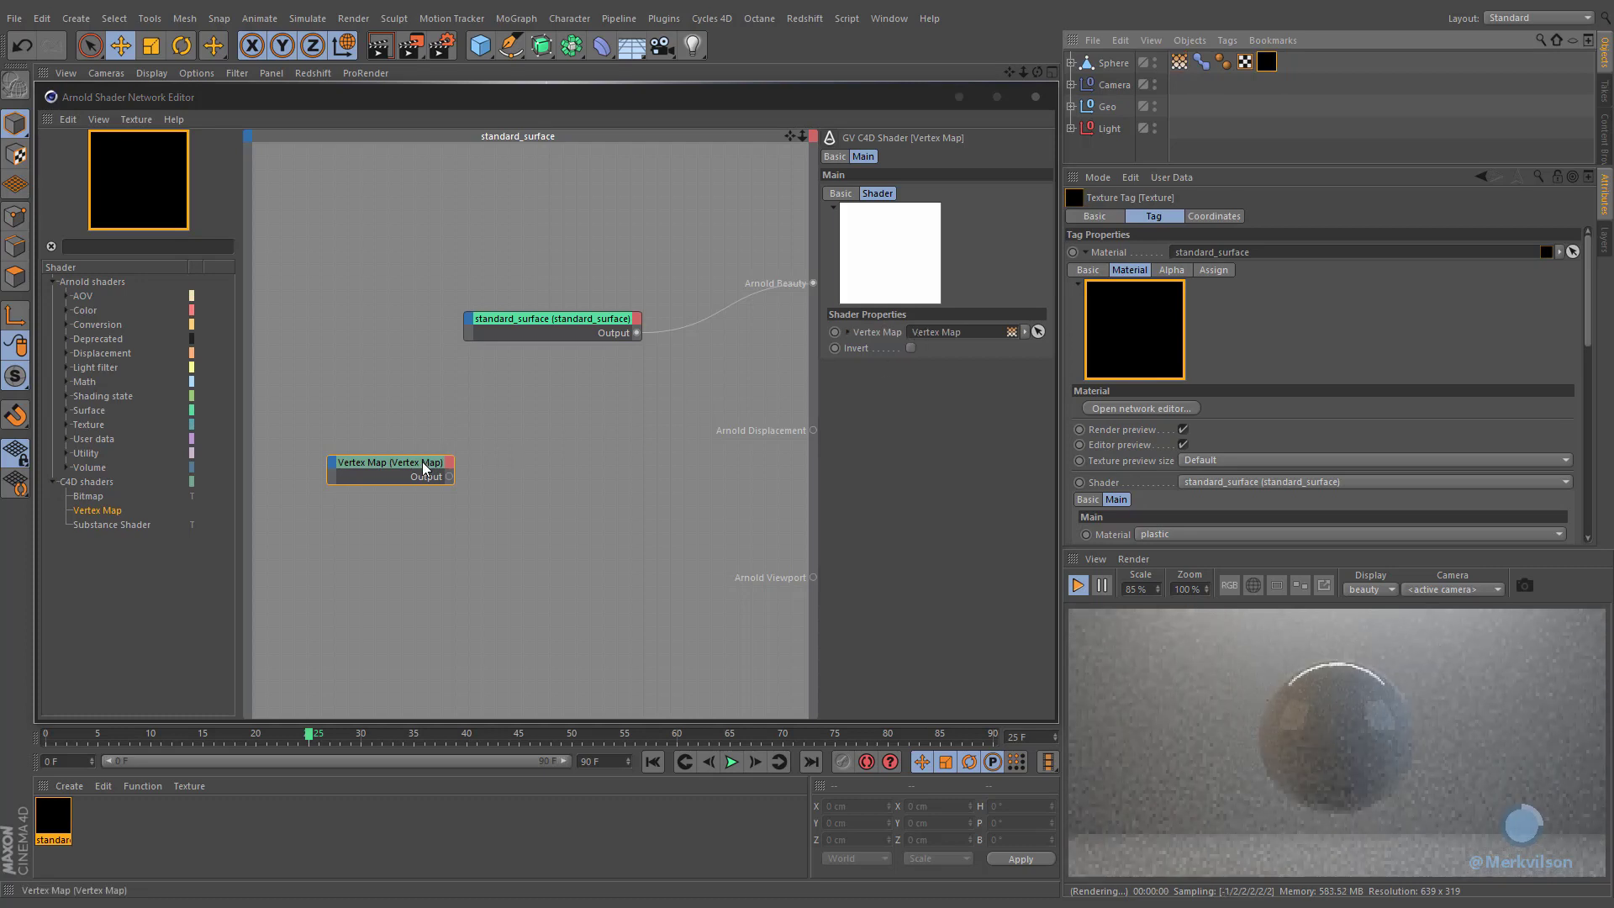
# Step: Connect the Vertex Map node's Output to the standard_surface node's base Color input, spacing the two nodes apart
pyautogui.moveTo(431, 476); pyautogui.dragTo(469, 389)
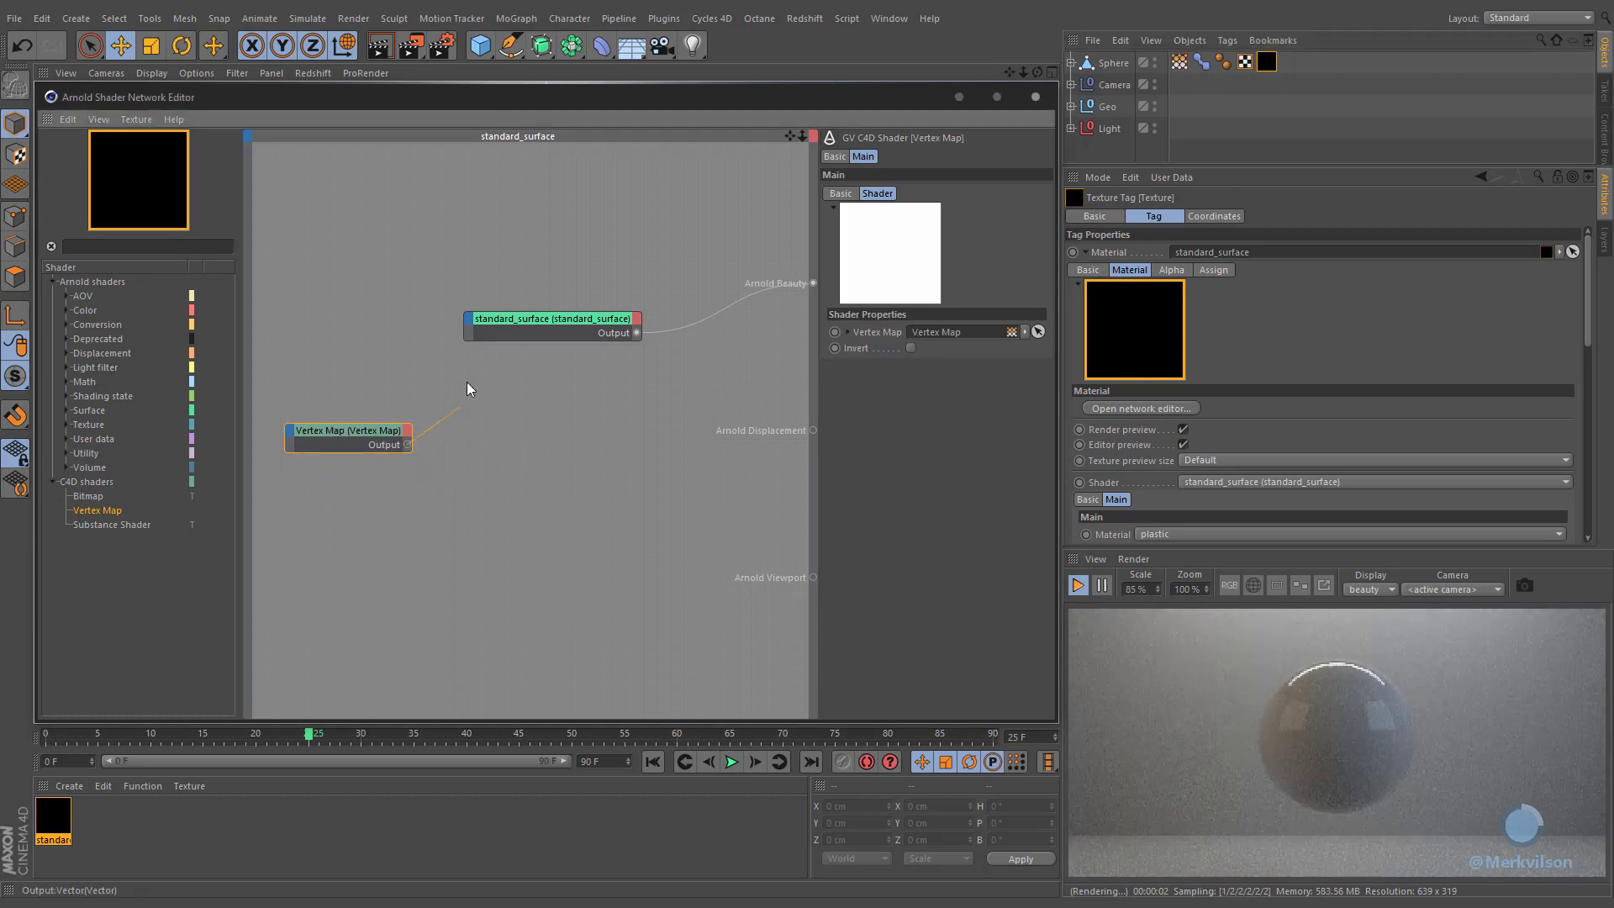
pyautogui.moveTo(468, 320); pyautogui.dragTo(470, 323)
pyautogui.moveTo(481, 331)
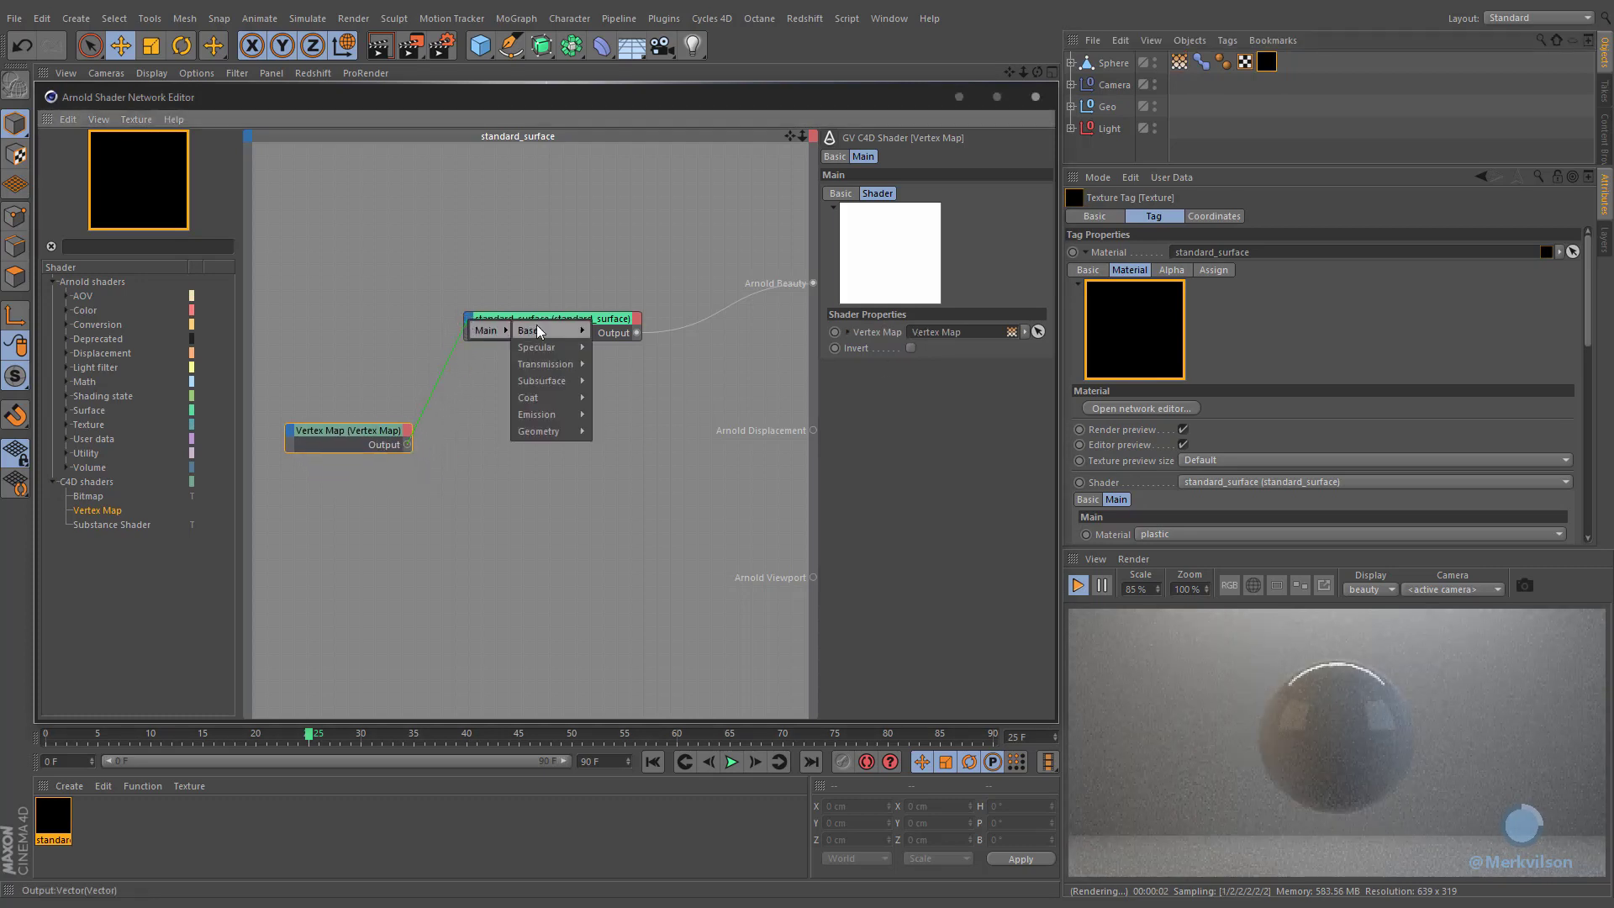
pyautogui.moveTo(543, 330)
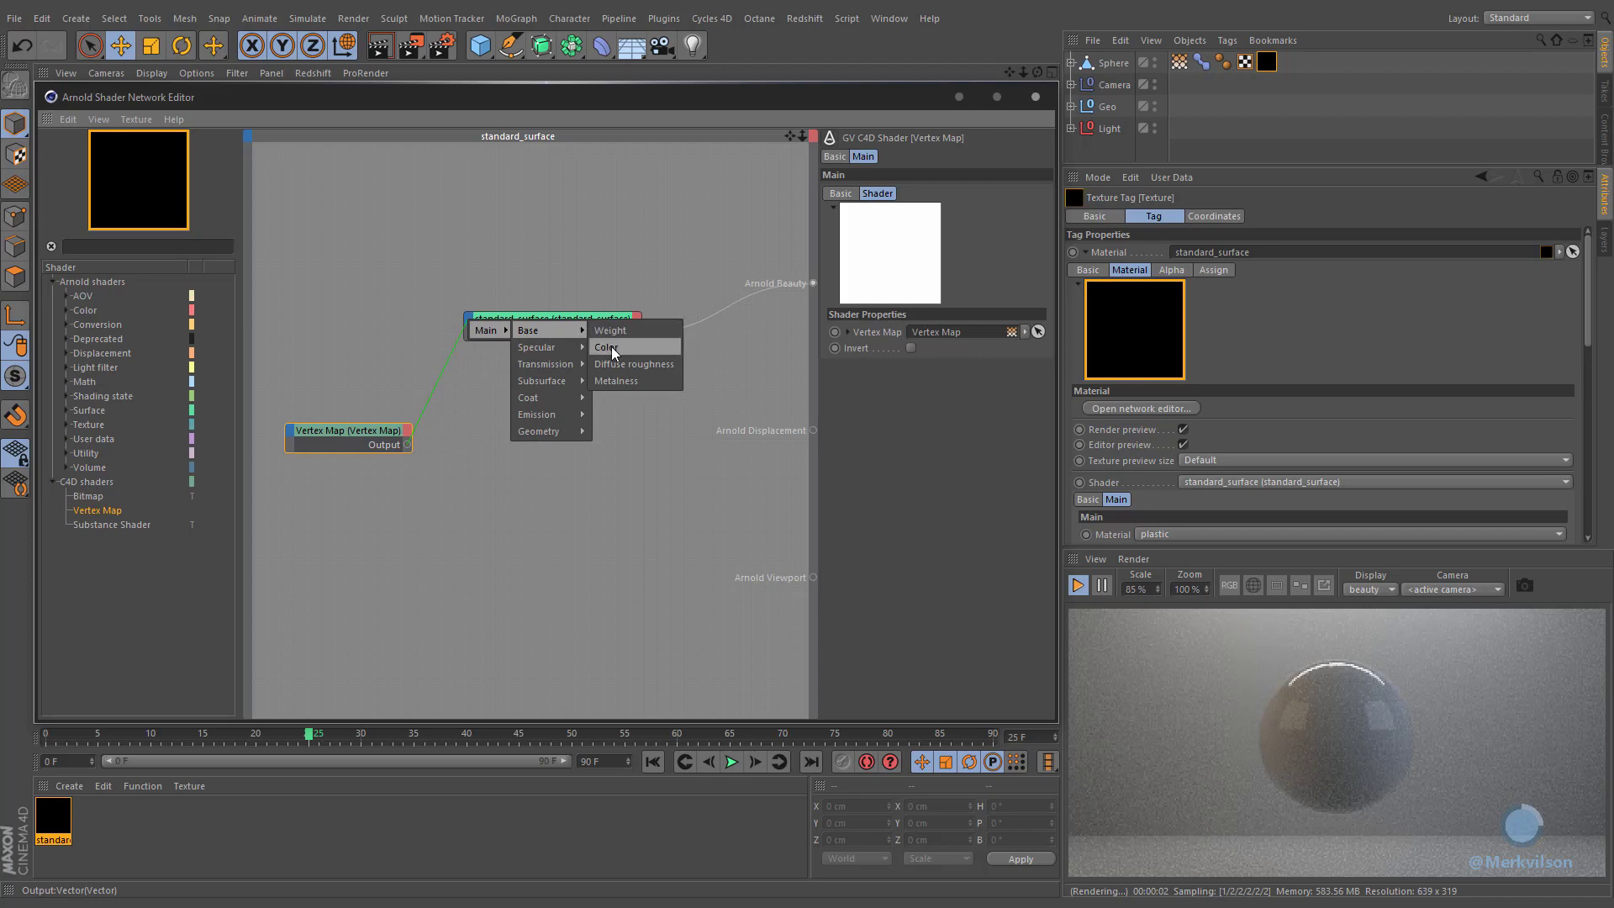
pyautogui.click(612, 348)
pyautogui.moveTo(598, 327); pyautogui.dragTo(709, 346)
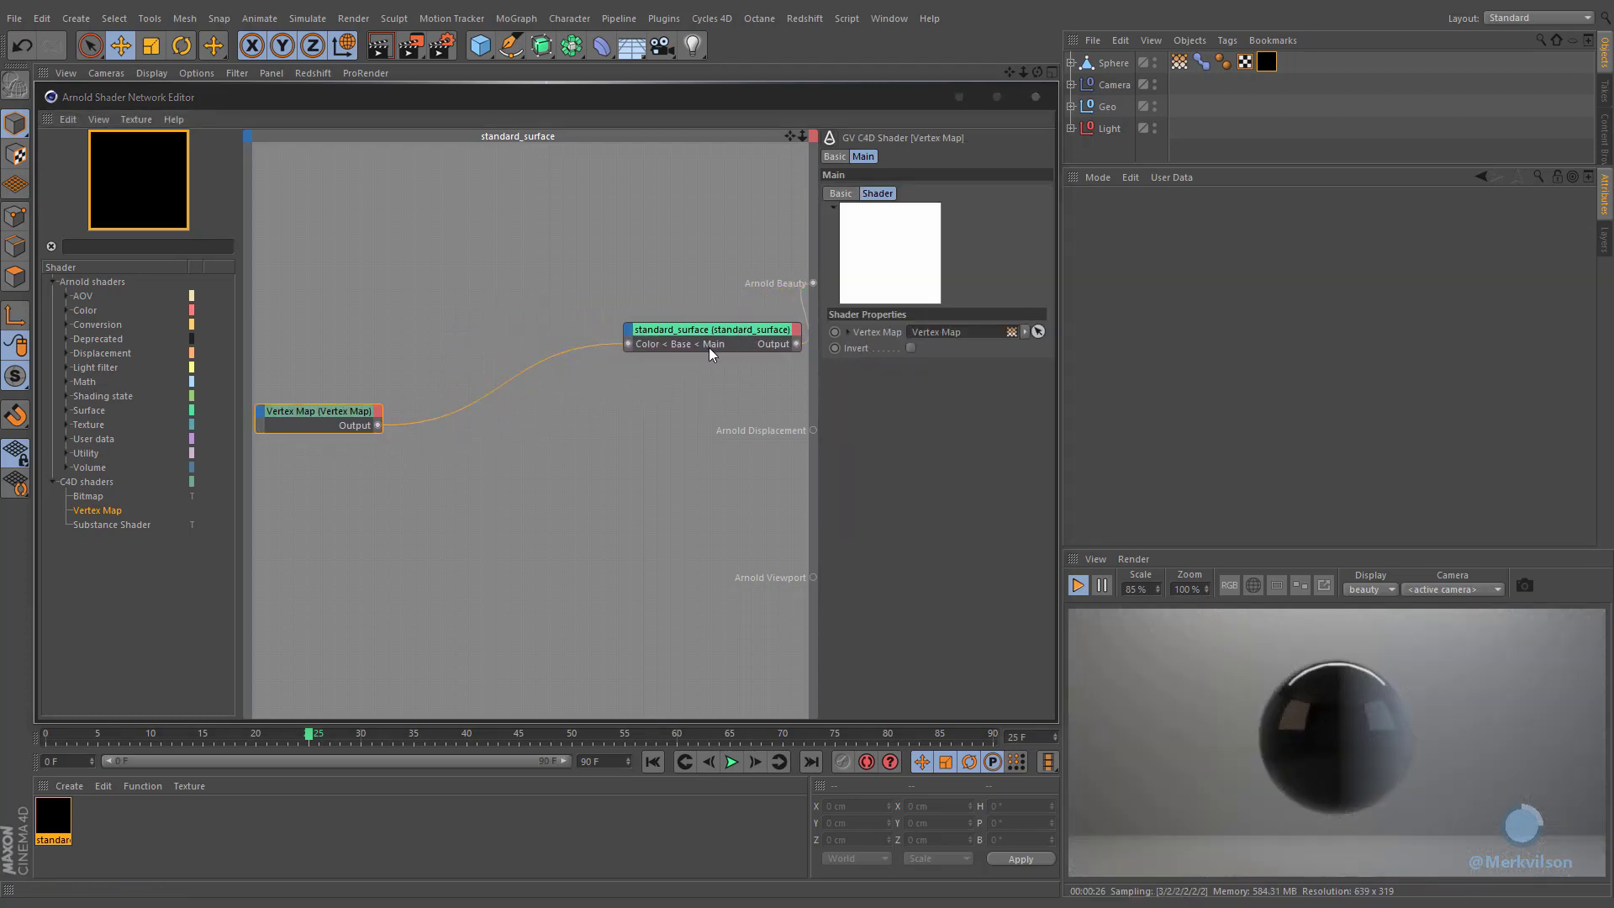
# Step: Insert a mix_rgba node, with the Vertex Map driving its Mix input and its Output feeding the standard_surface base Color
pyautogui.click(65, 425)
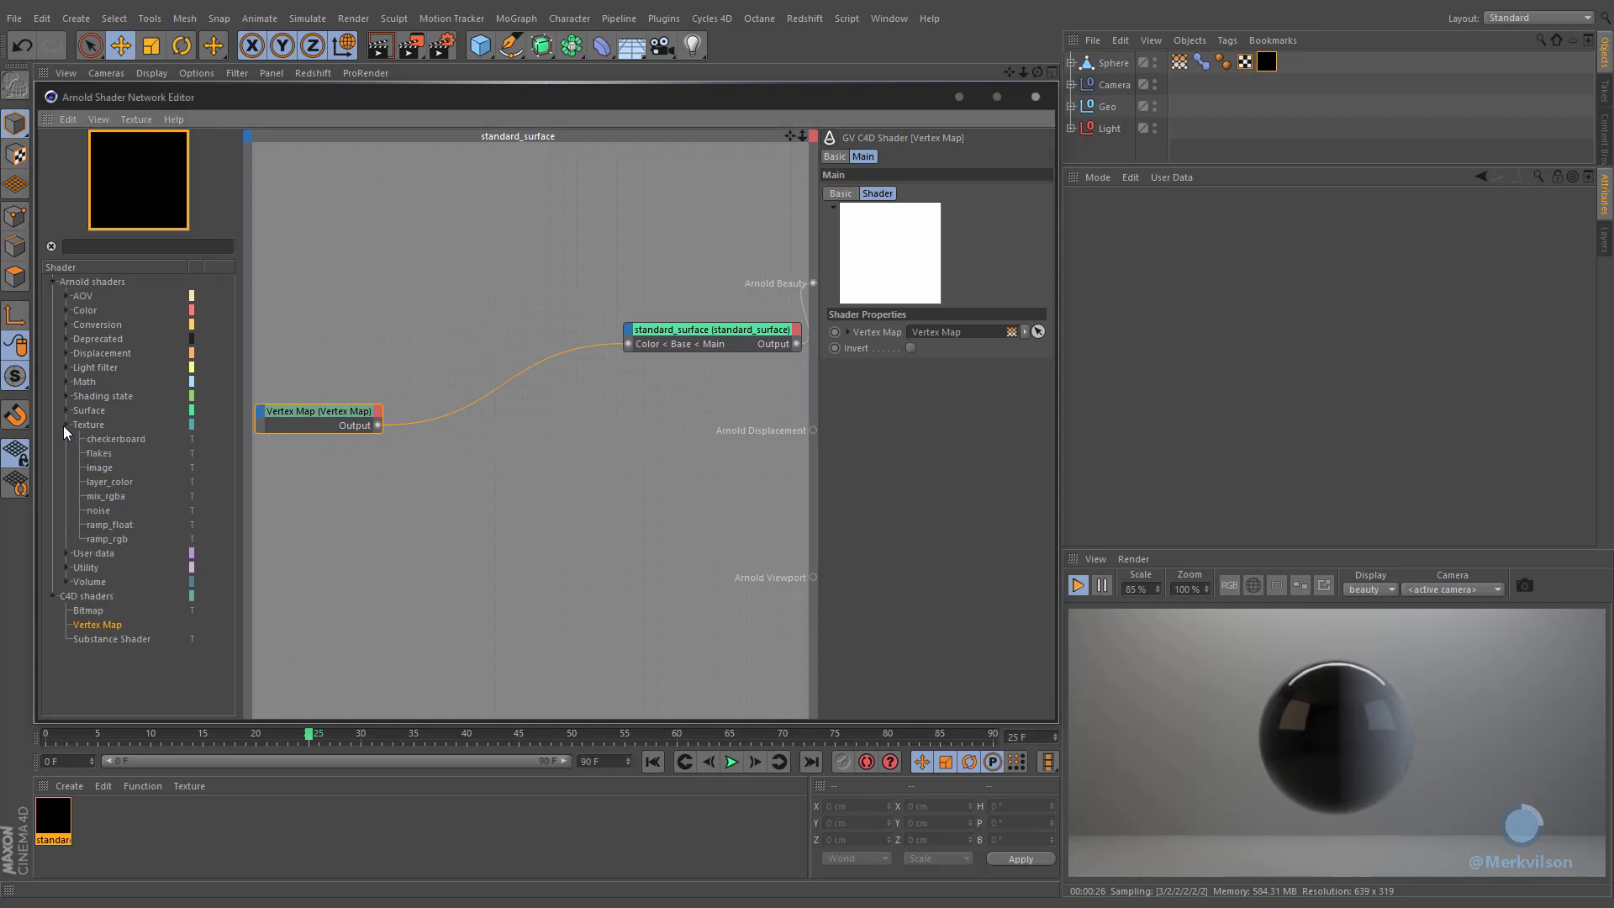
pyautogui.click(107, 495)
pyautogui.click(486, 425)
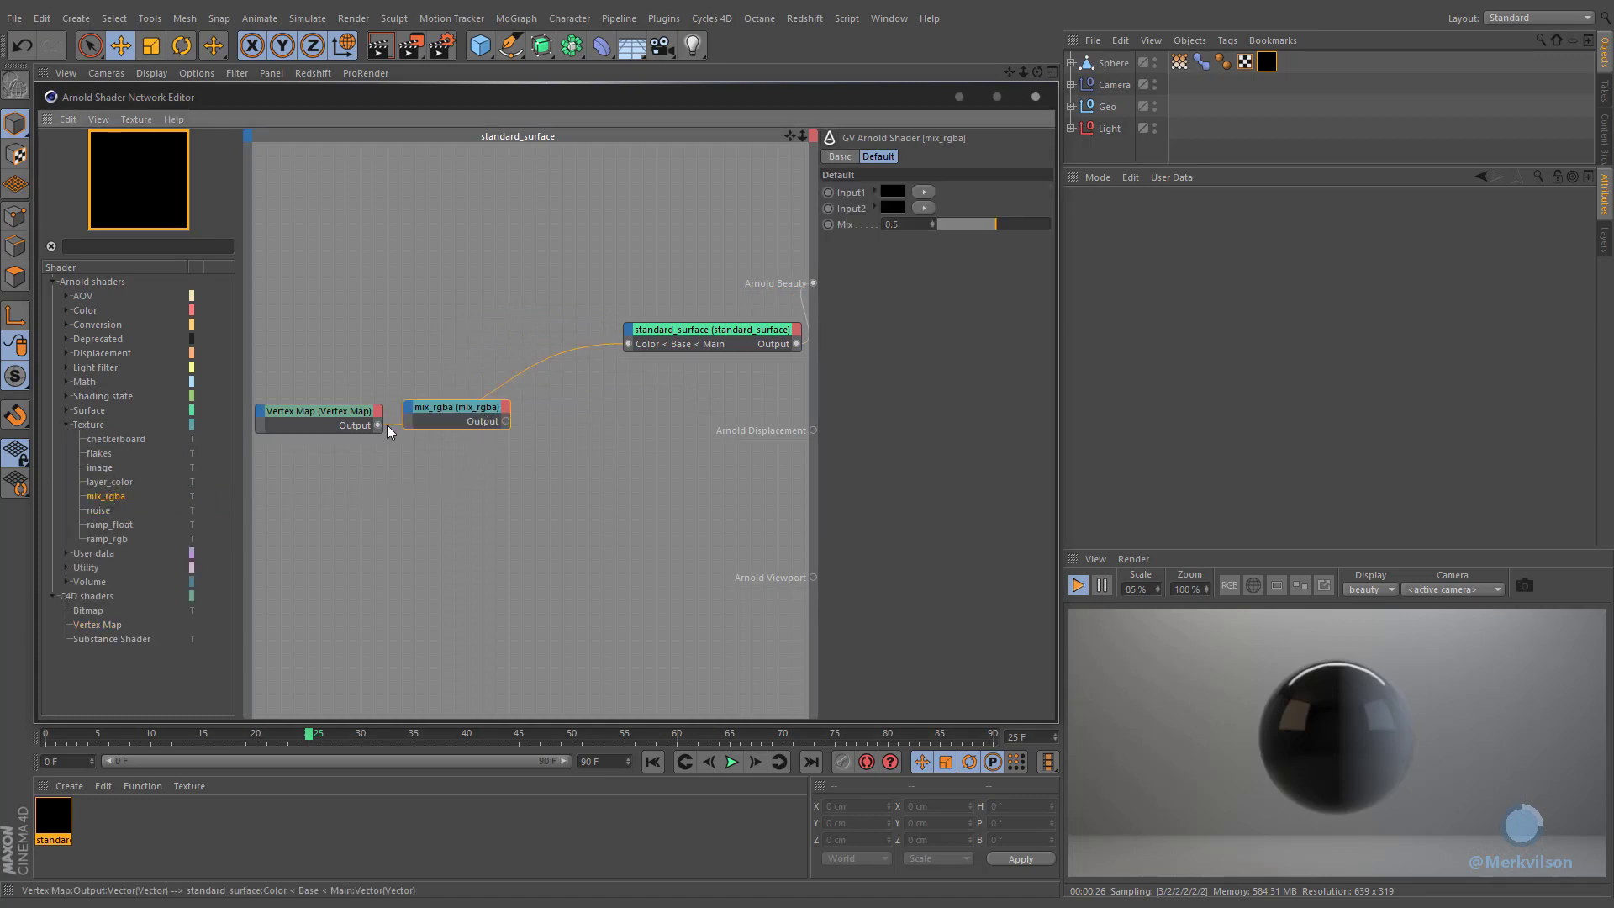
pyautogui.moveTo(412, 415); pyautogui.dragTo(414, 421)
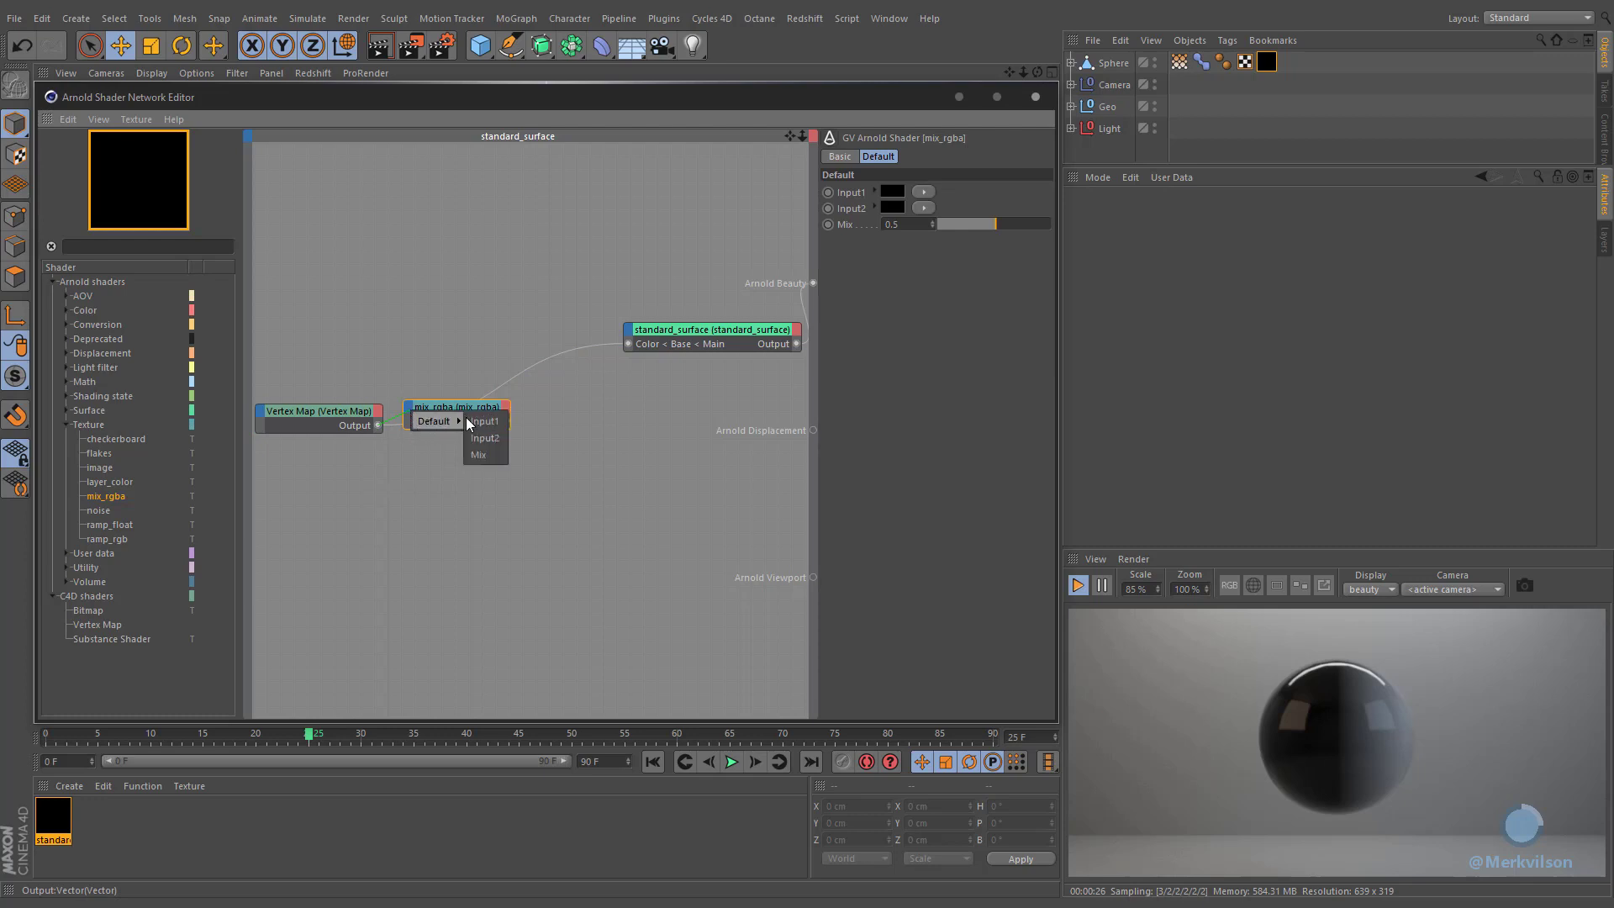
pyautogui.click(483, 454)
pyautogui.moveTo(627, 345); pyautogui.dragTo(530, 472)
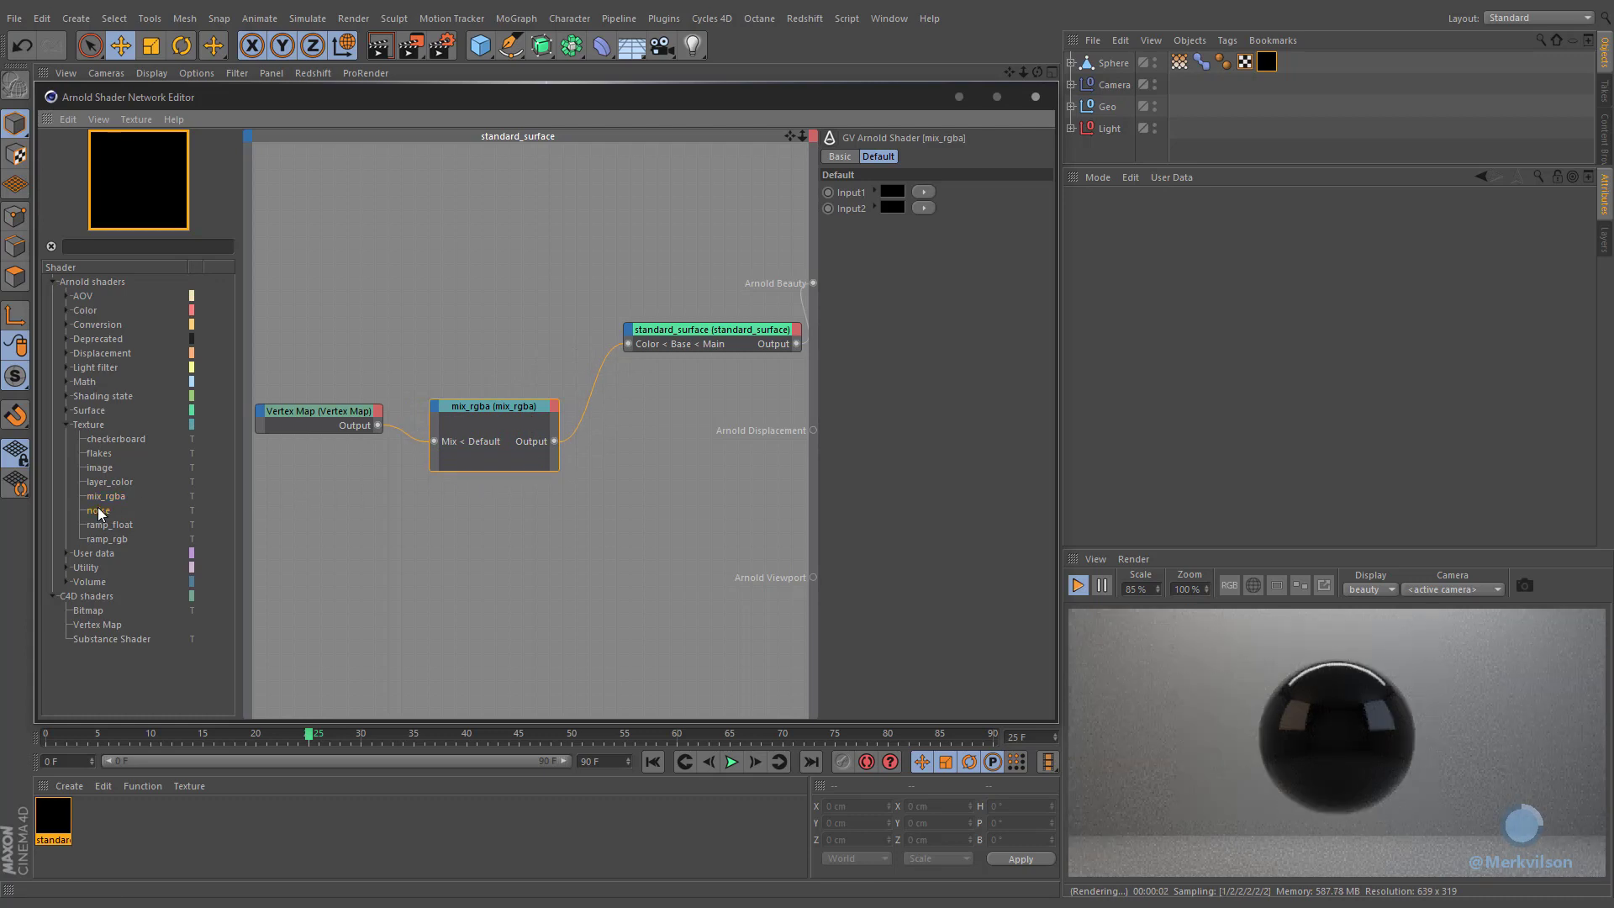
# Step: Add a noise node connected to mix_rgba's Input2 and set the noise's uniform coordinate Scale to 5
pyautogui.moveTo(331, 518); pyautogui.dragTo(513, 437)
pyautogui.click(957, 160)
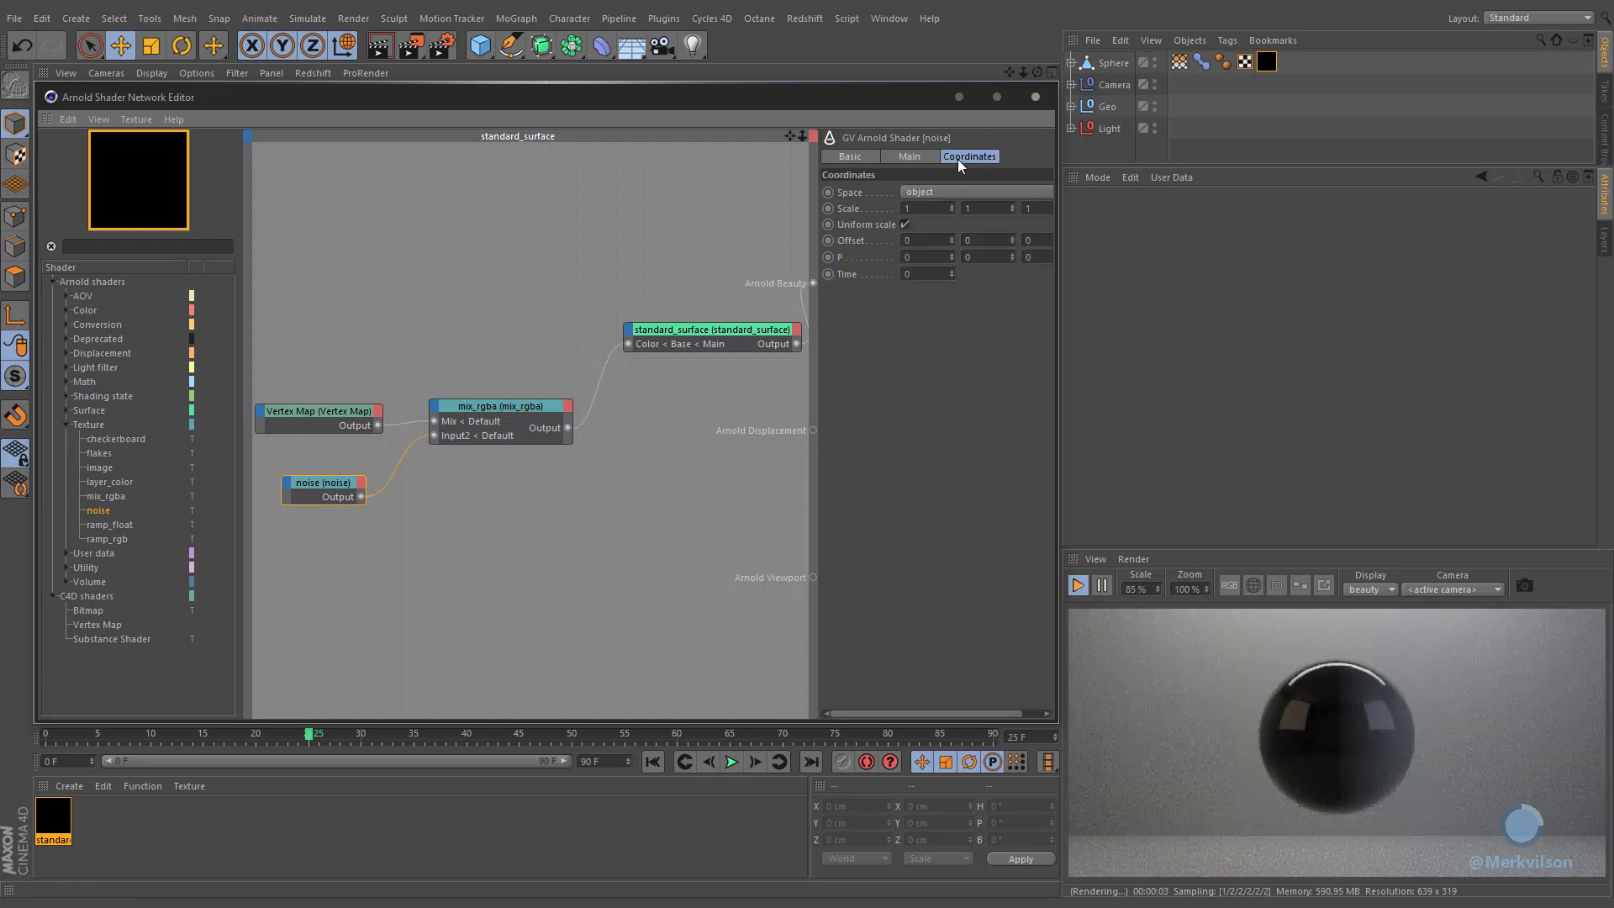
pyautogui.click(924, 207)
pyautogui.write('5')
pyautogui.press('Return')
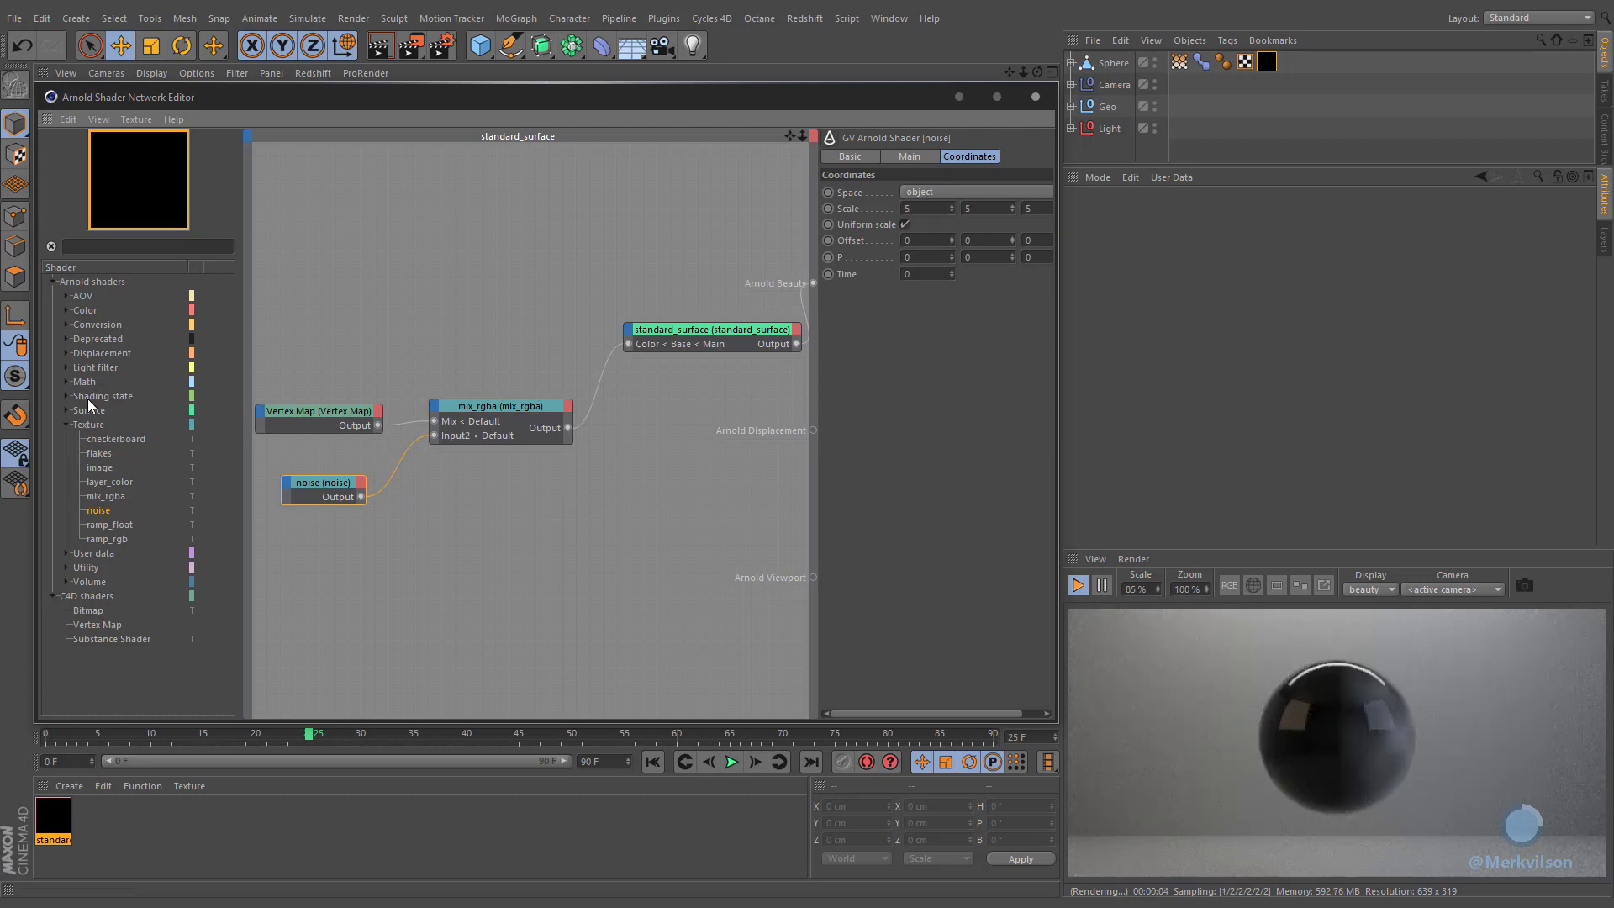
# Step: Add a vector_displacement node with a Scale of 0.2, wired from the mix_rgba Output through its Displacement input to Arnold Displacement
pyautogui.click(66, 353)
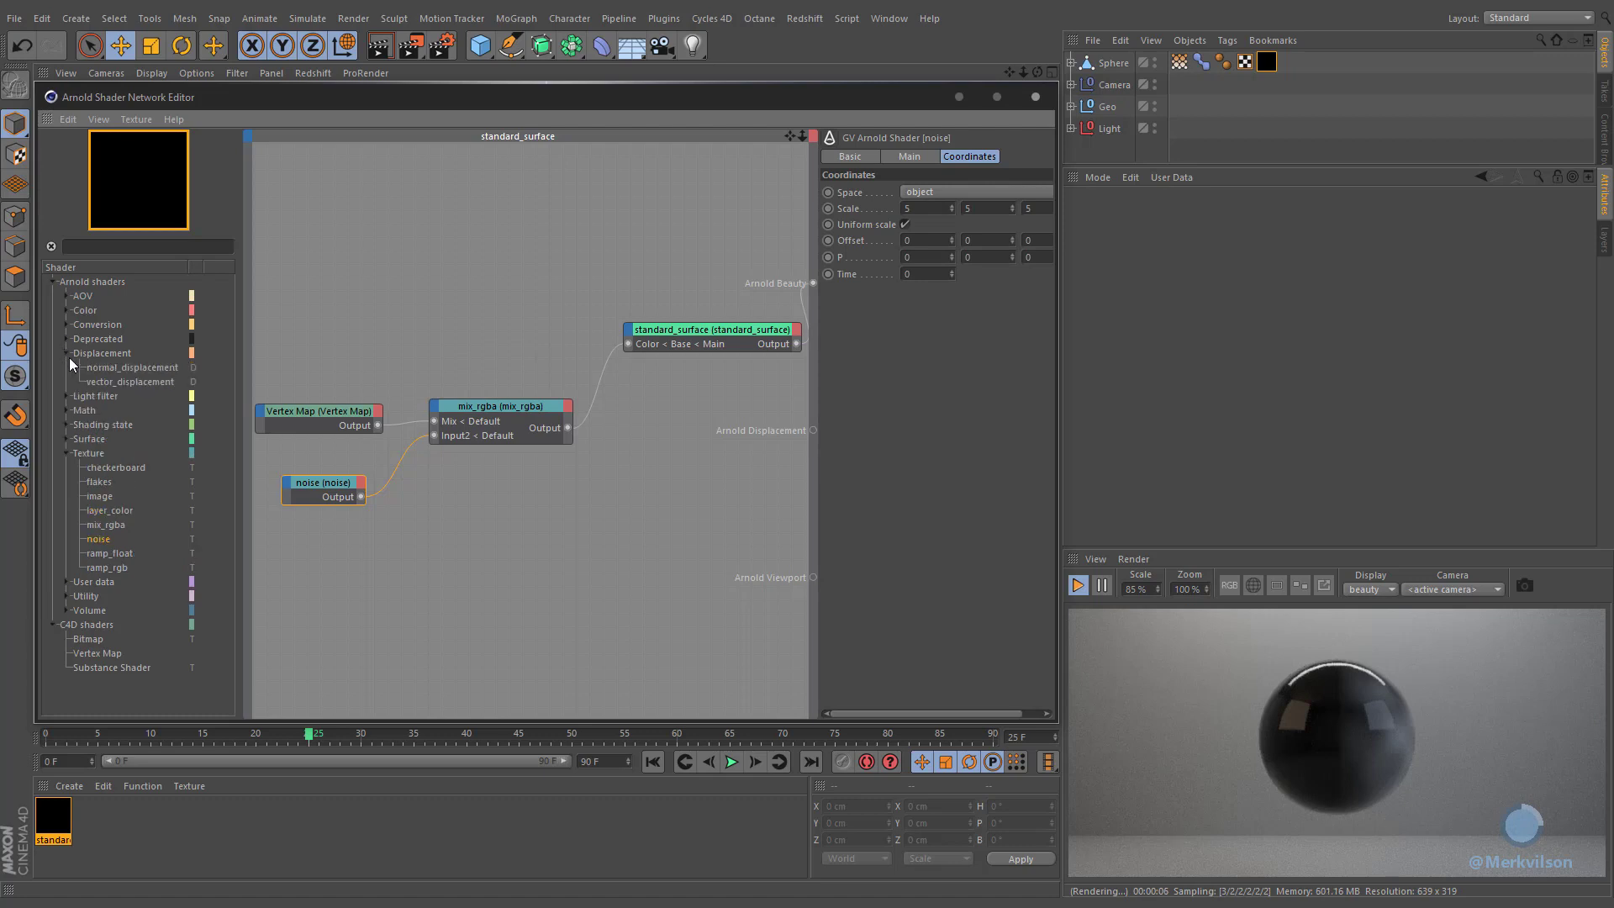
pyautogui.moveTo(114, 381); pyautogui.dragTo(469, 496)
pyautogui.moveTo(678, 472); pyautogui.dragTo(687, 473)
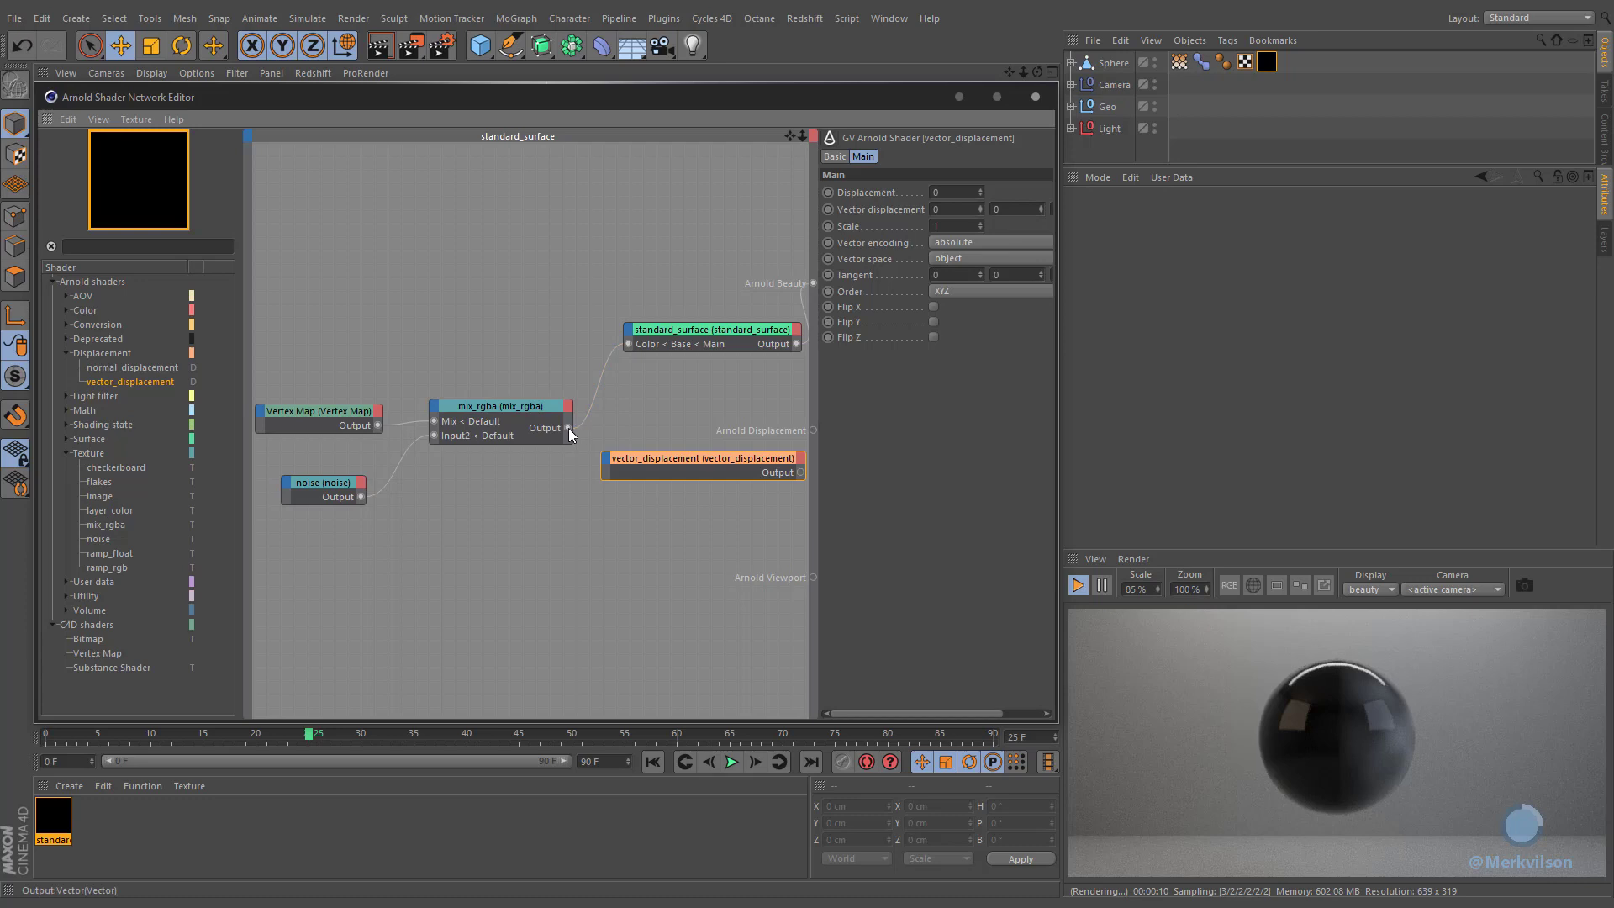
pyautogui.moveTo(569, 428); pyautogui.dragTo(661, 468)
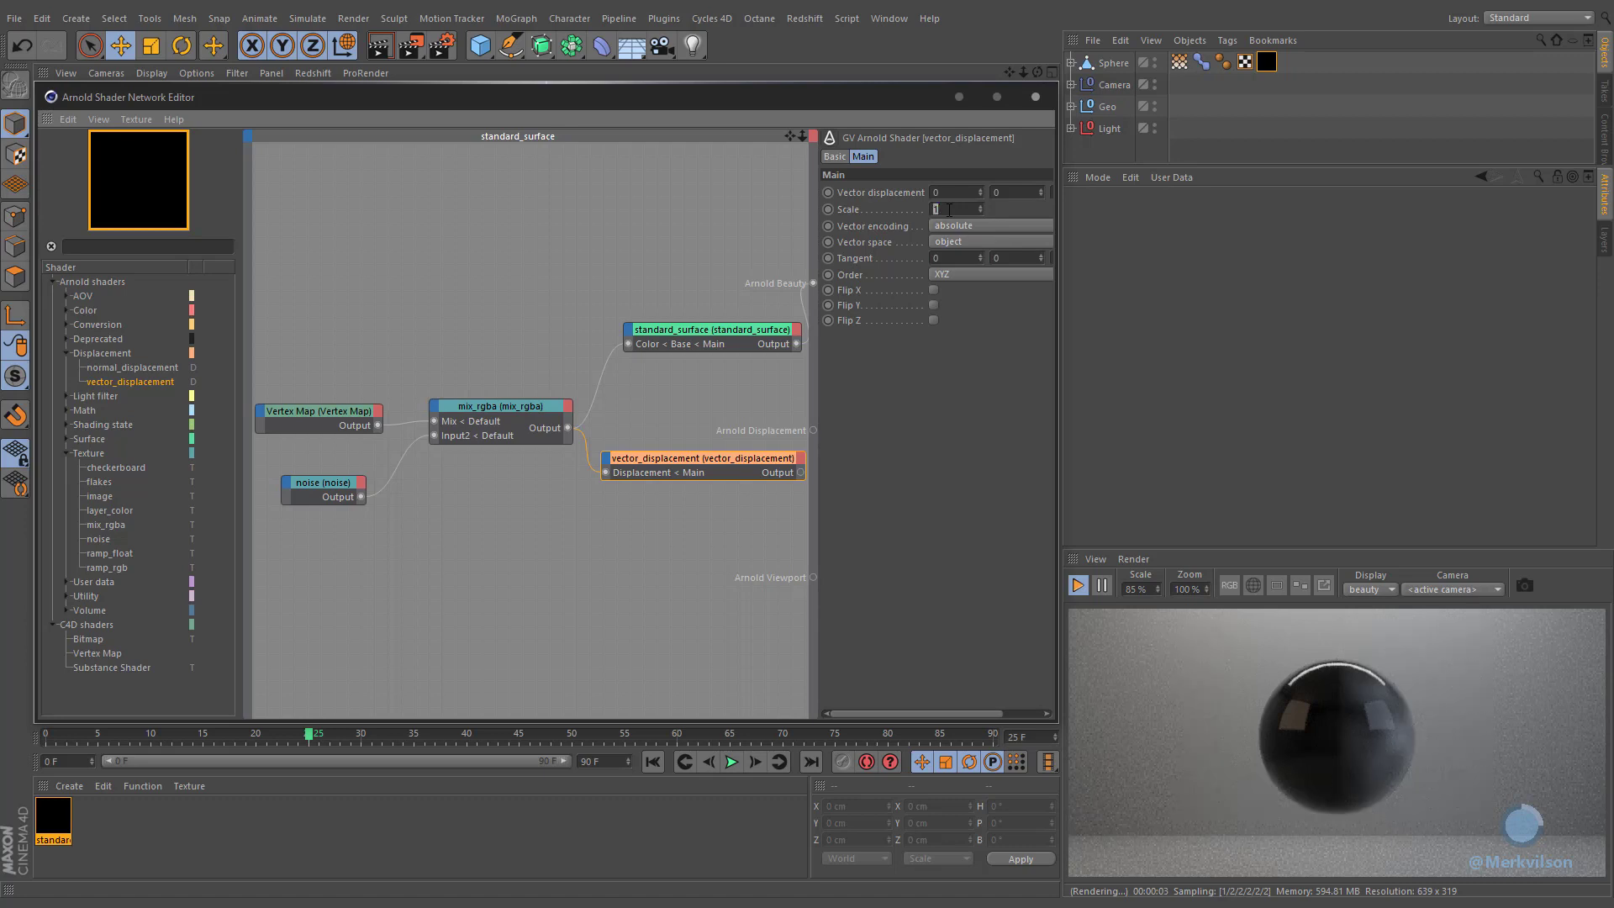
pyautogui.press('Return')
pyautogui.moveTo(814, 430); pyautogui.dragTo(720, 476)
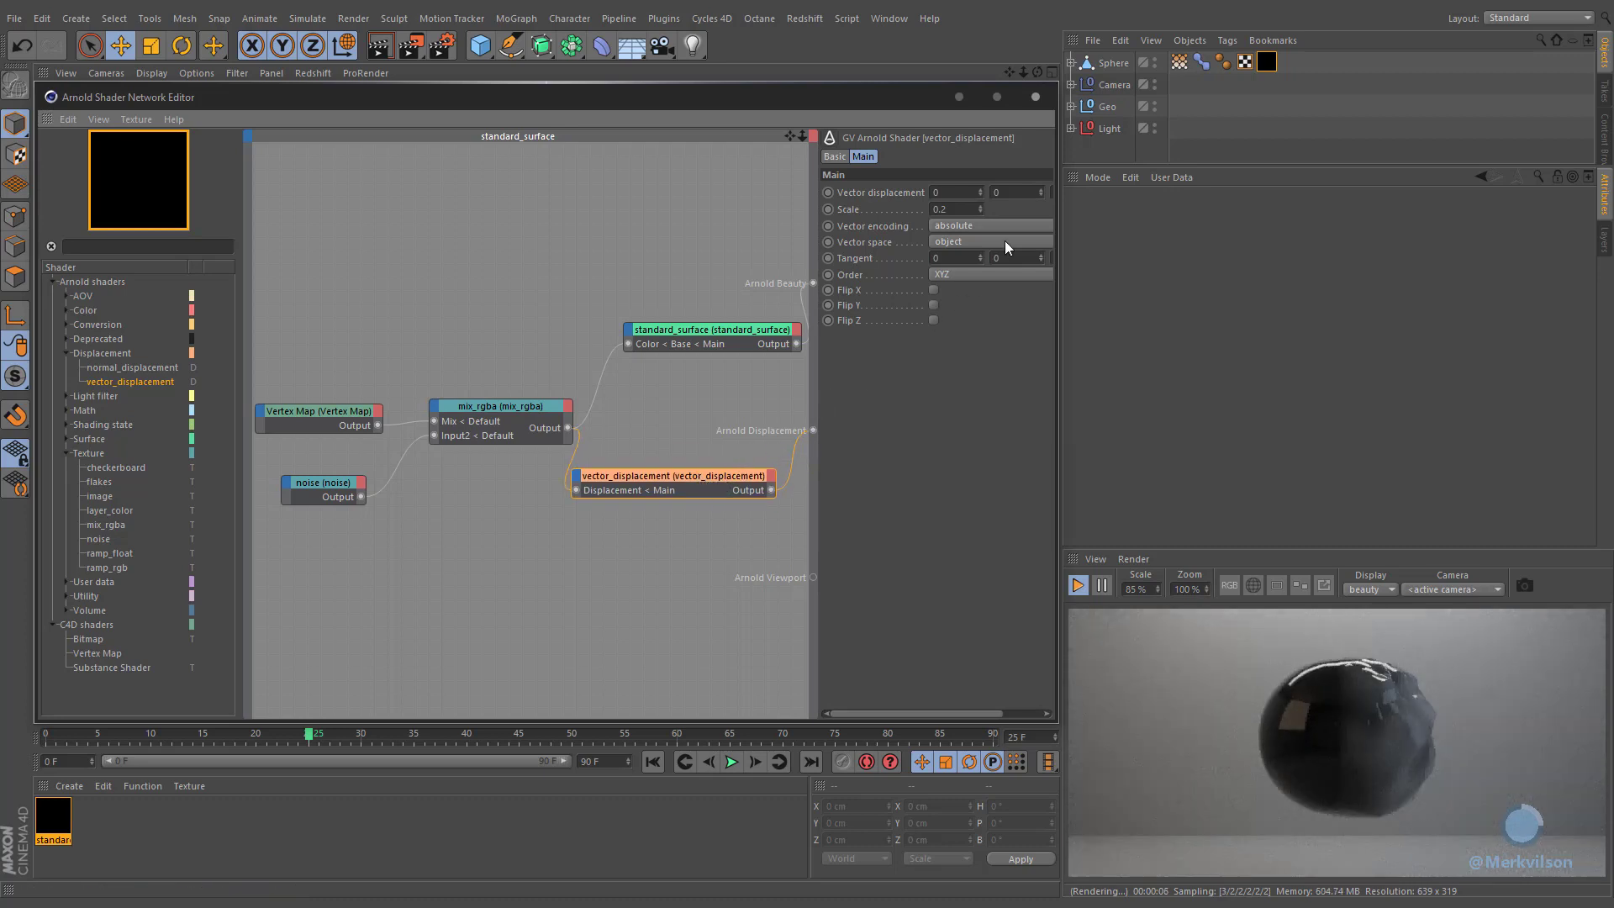
# Step: Add an Arnold Parameters tag to the sphere and set its Subdivision Type to linear
pyautogui.click(1089, 65)
pyautogui.rightClick(1089, 66)
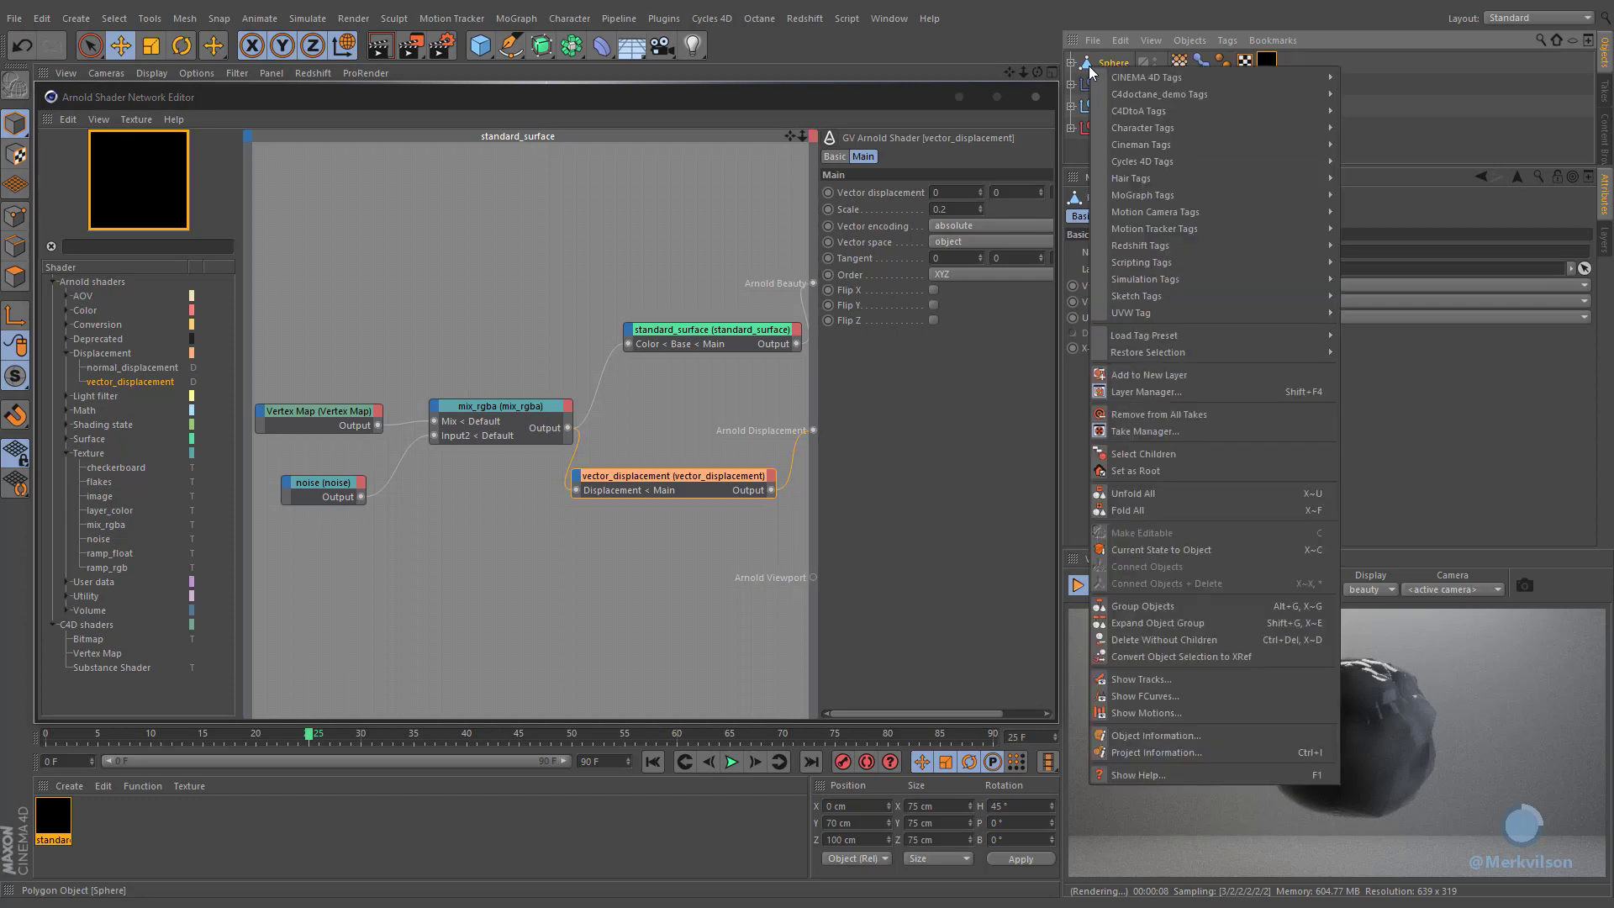
pyautogui.moveTo(1131, 110)
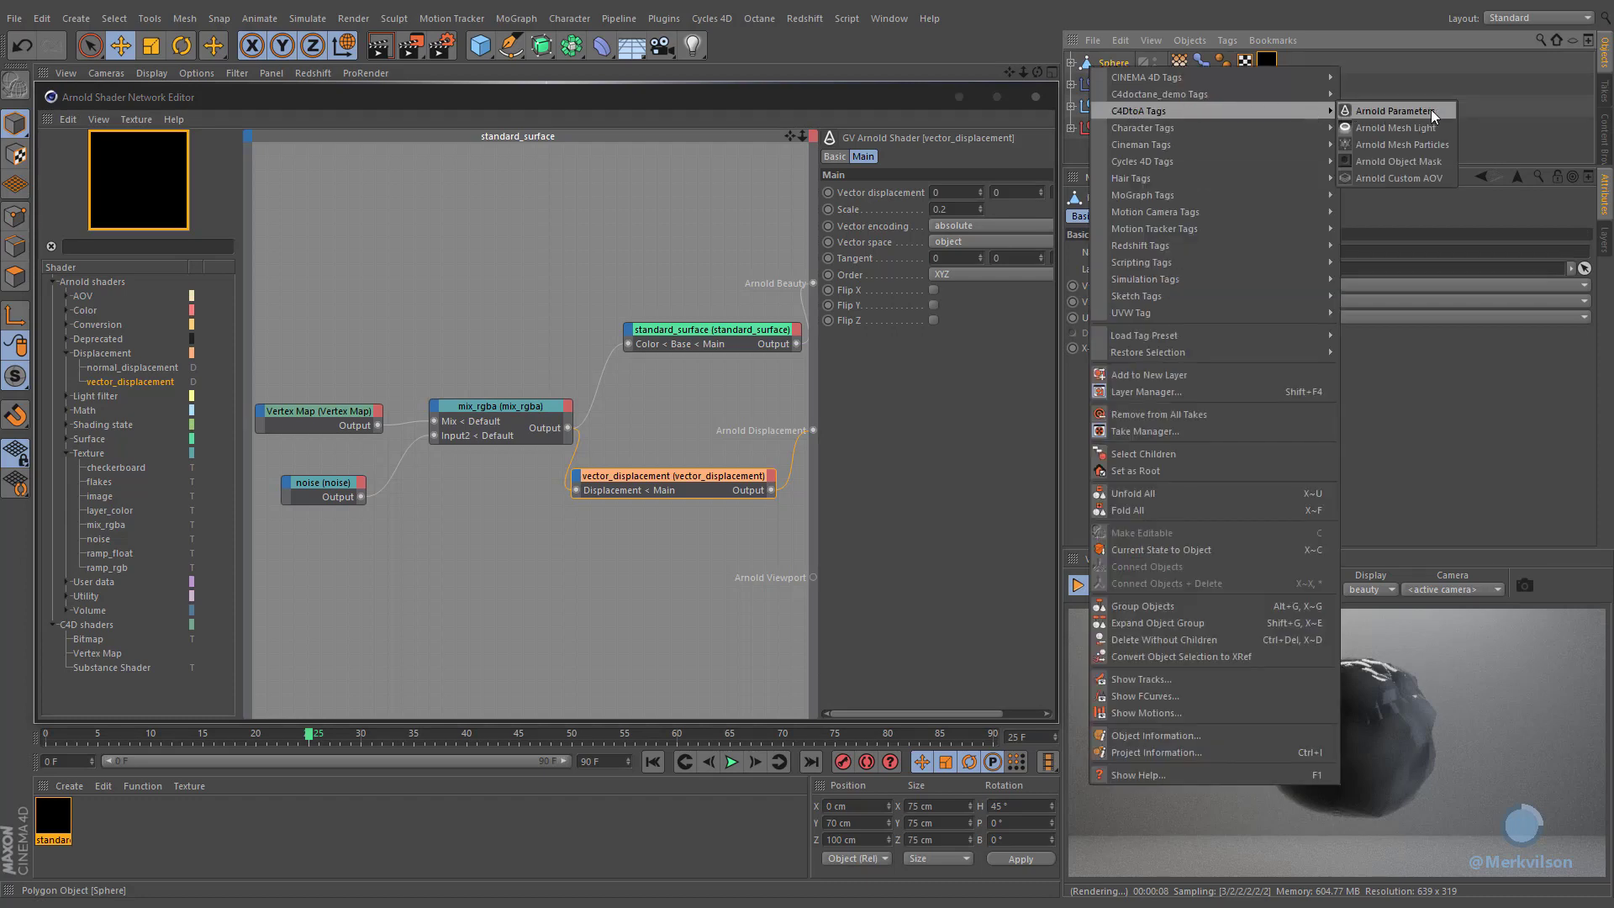
pyautogui.click(1396, 111)
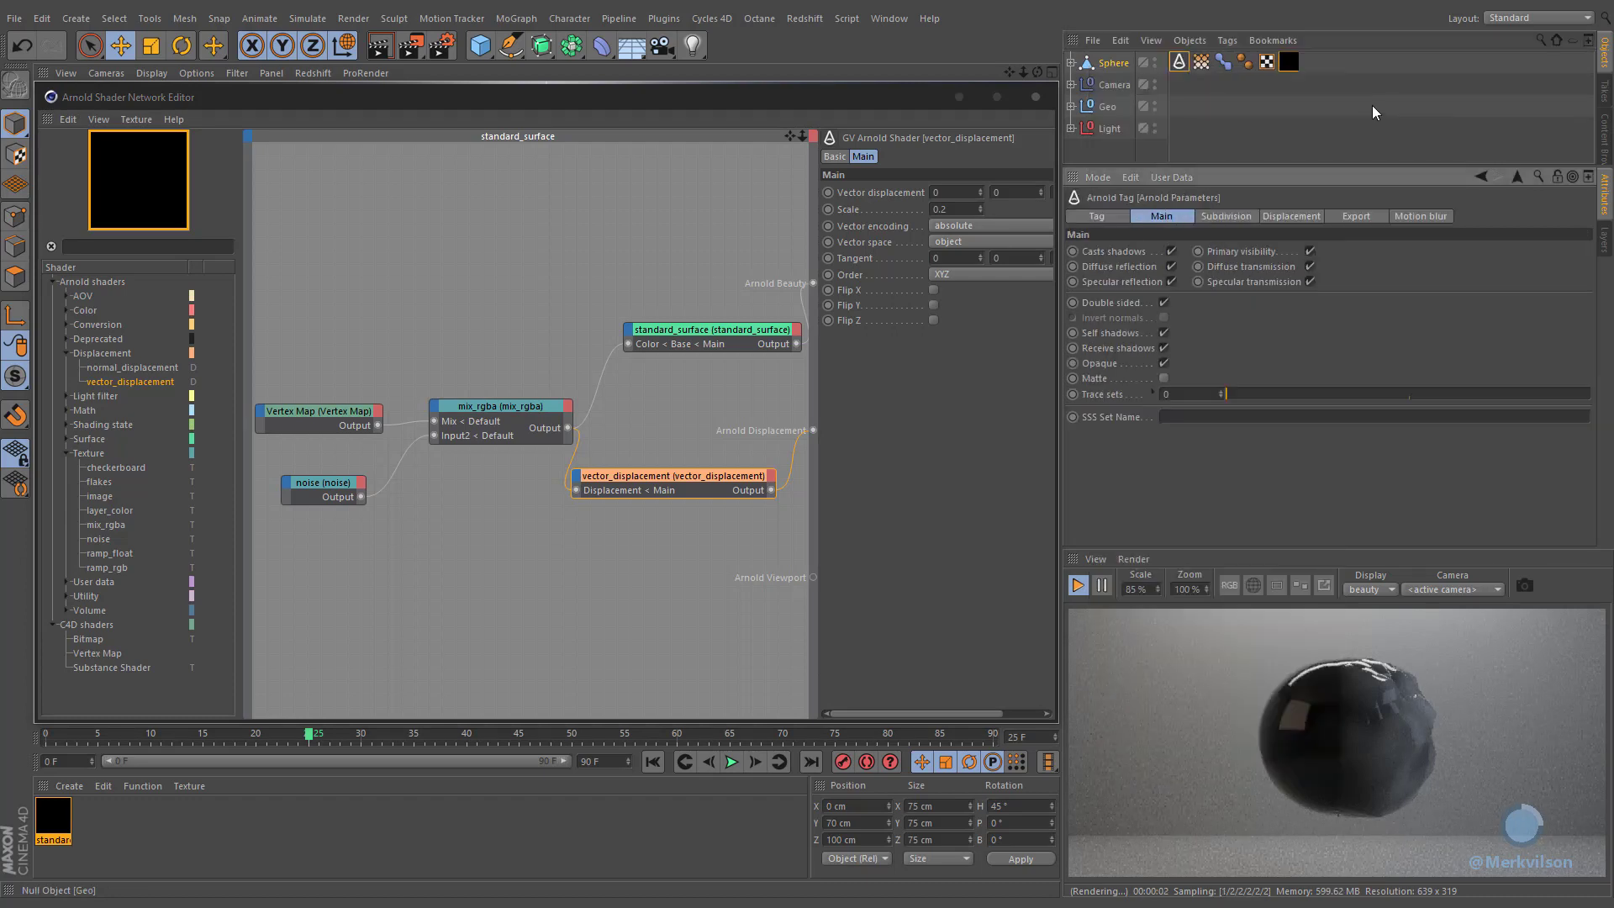
pyautogui.click(1228, 217)
pyautogui.click(1187, 251)
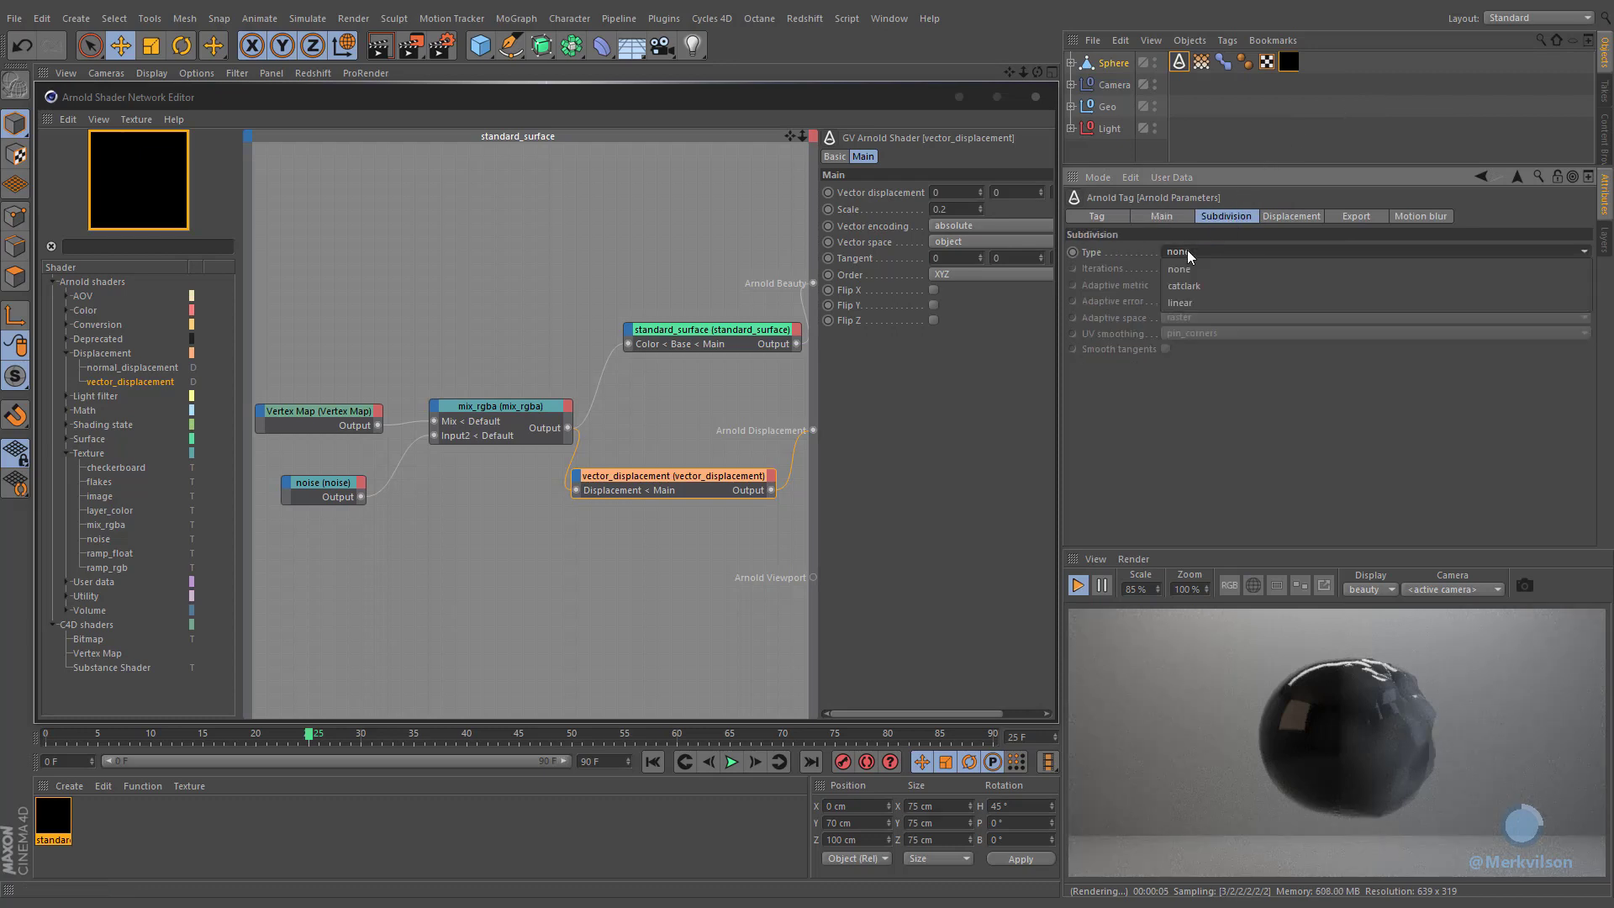
pyautogui.click(1184, 300)
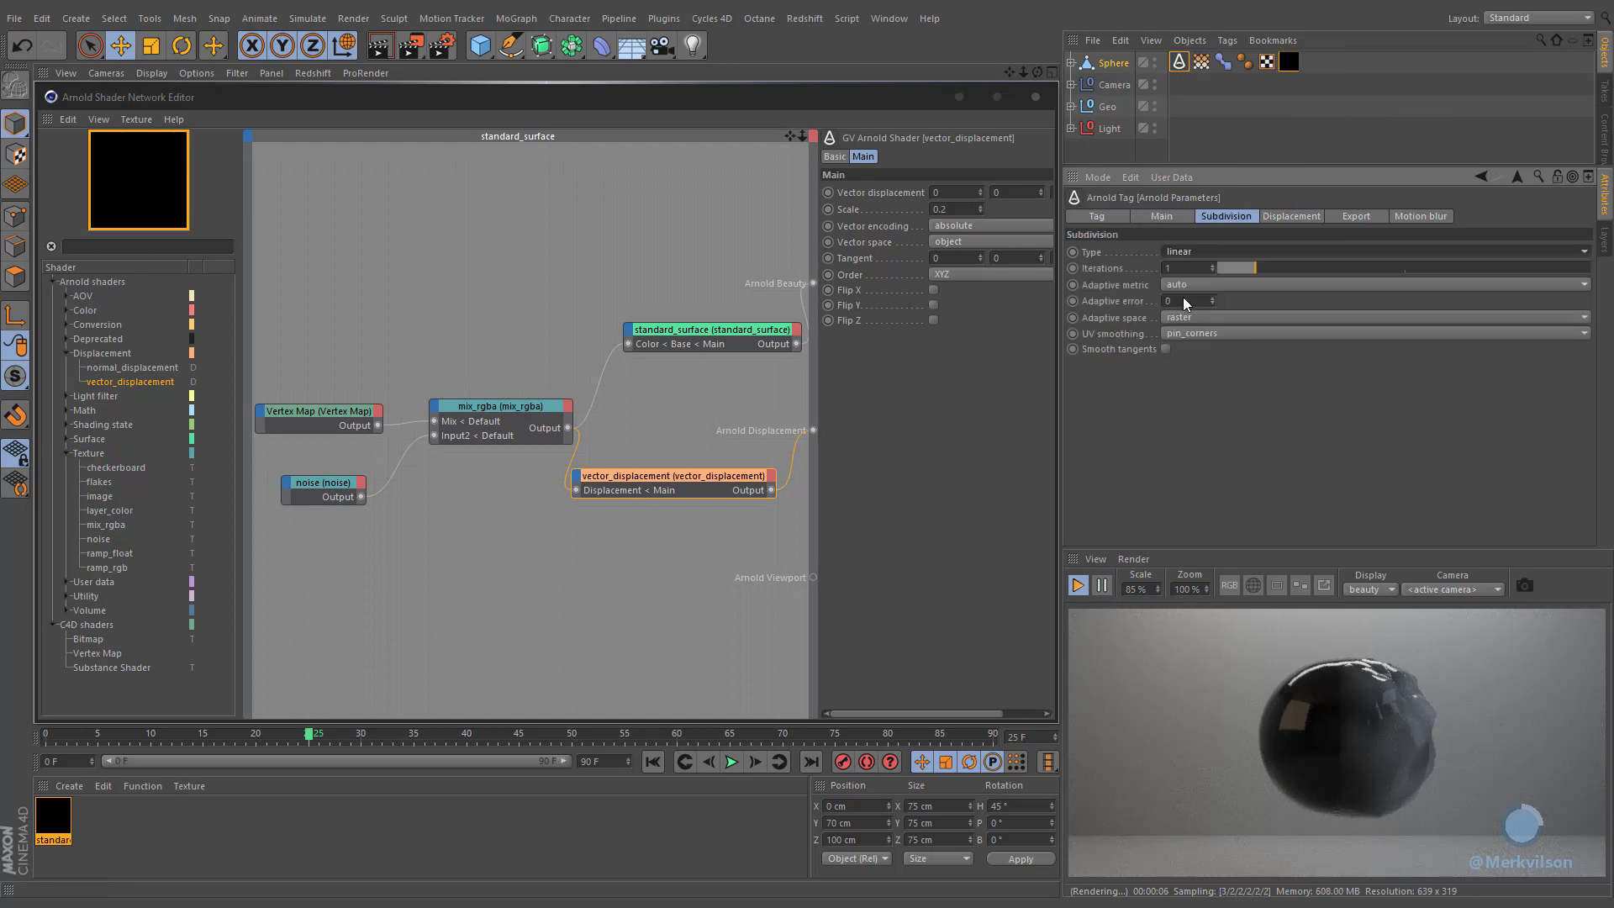
# Step: Put the shader network editor away and play the animation from the first frame to check the displacement
pyautogui.click(967, 97)
pyautogui.click(652, 761)
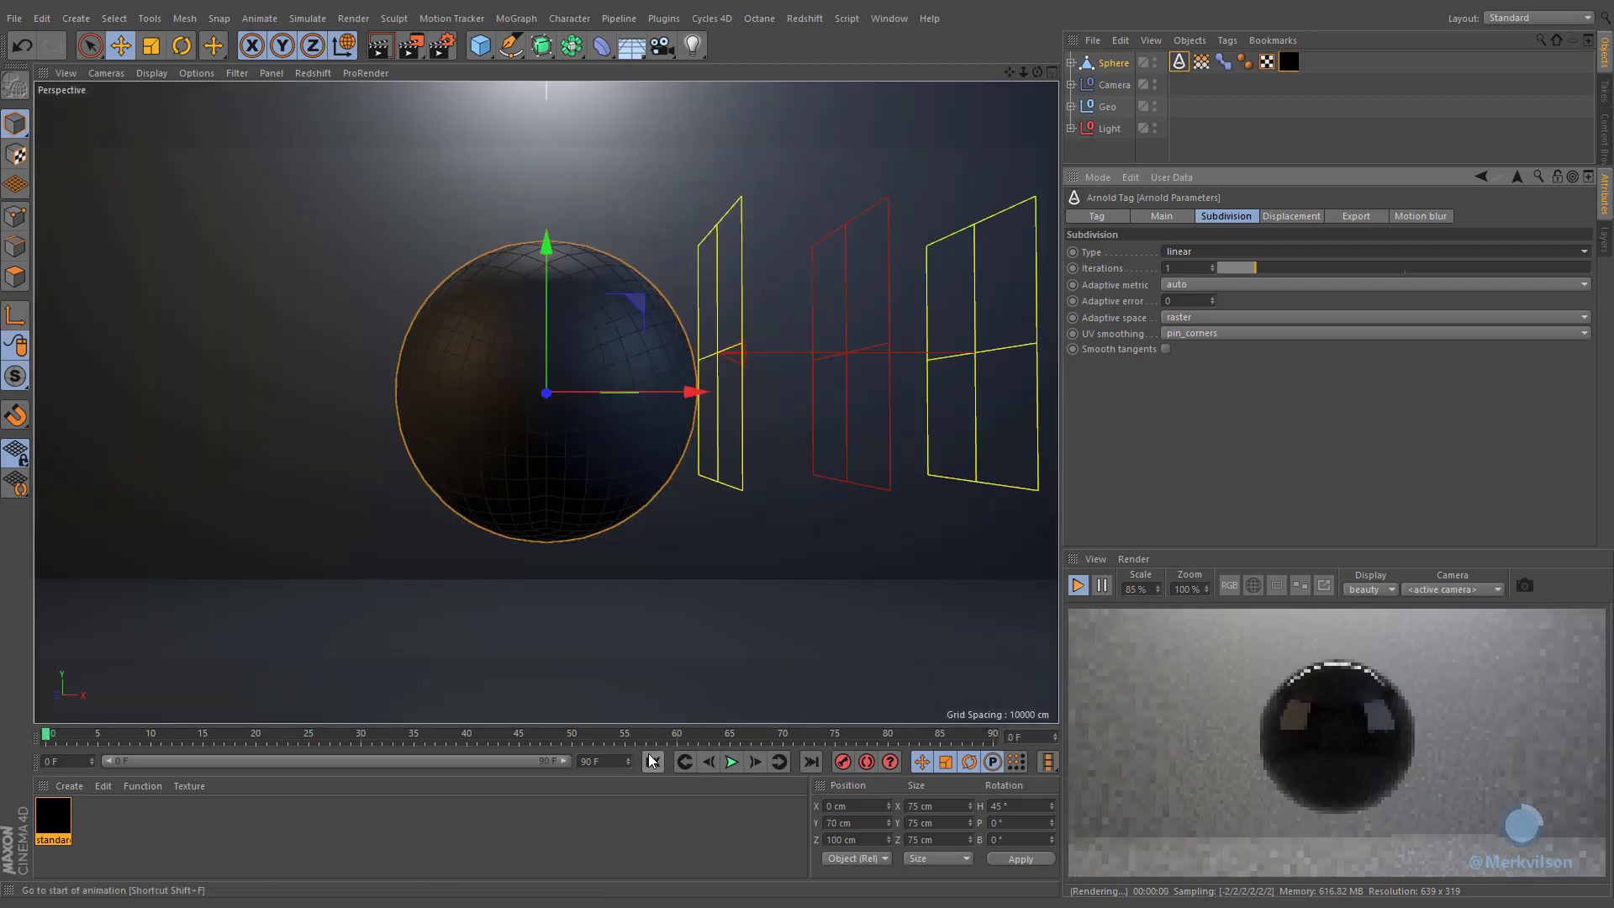
pyautogui.click(729, 764)
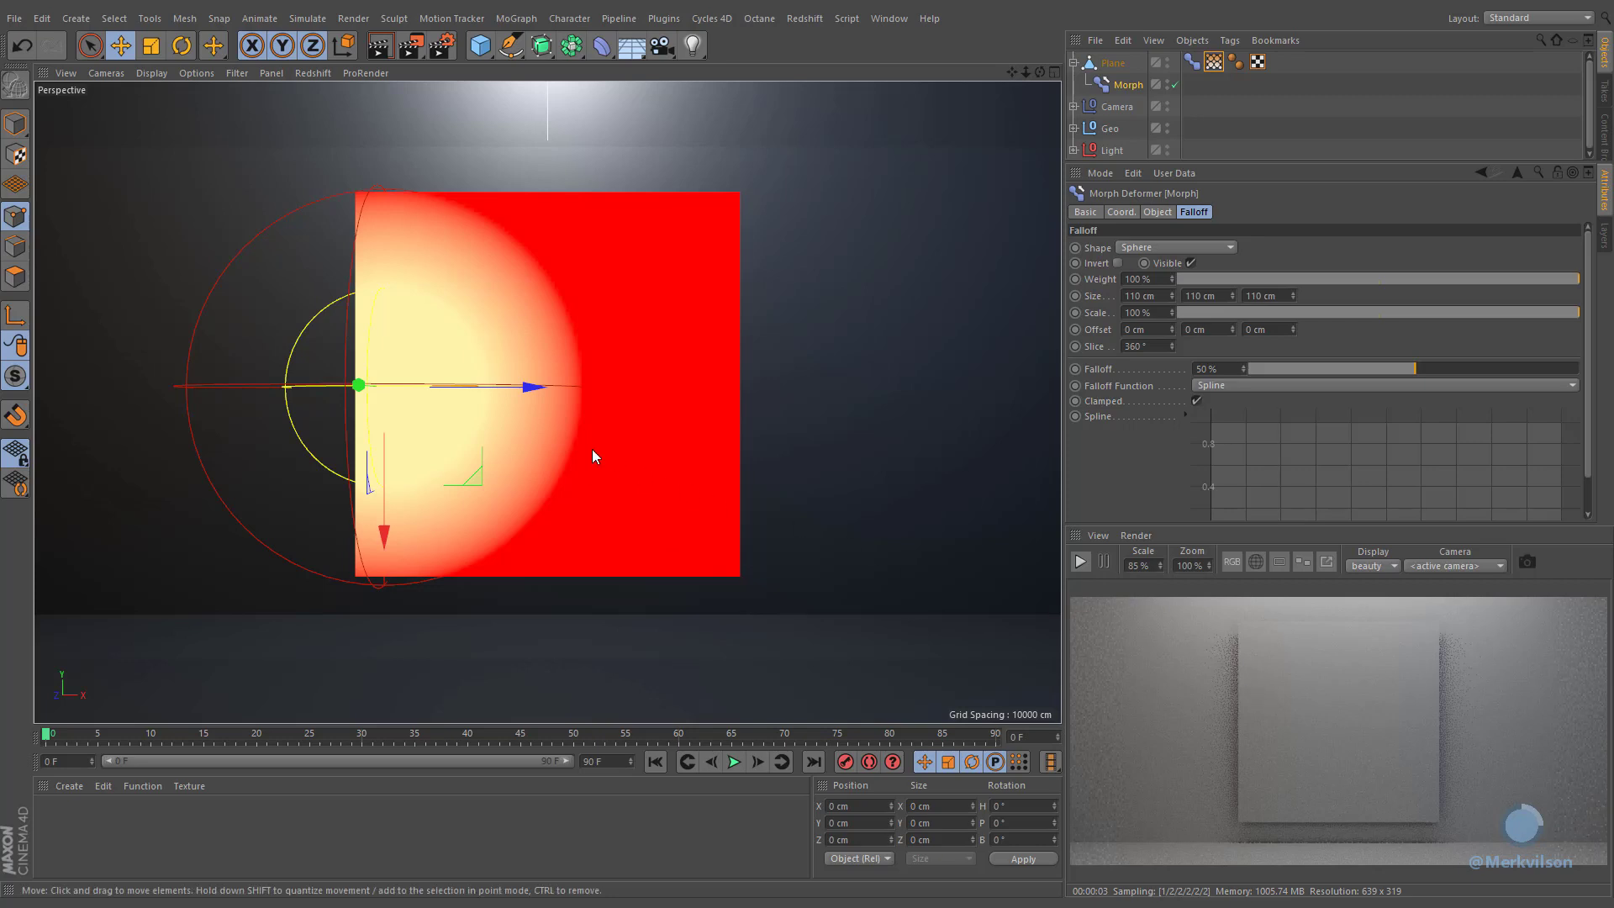
# Step: Set the plane's Morph deformer falloff shape to Noise with the Box Noise type
pyautogui.click(1151, 248)
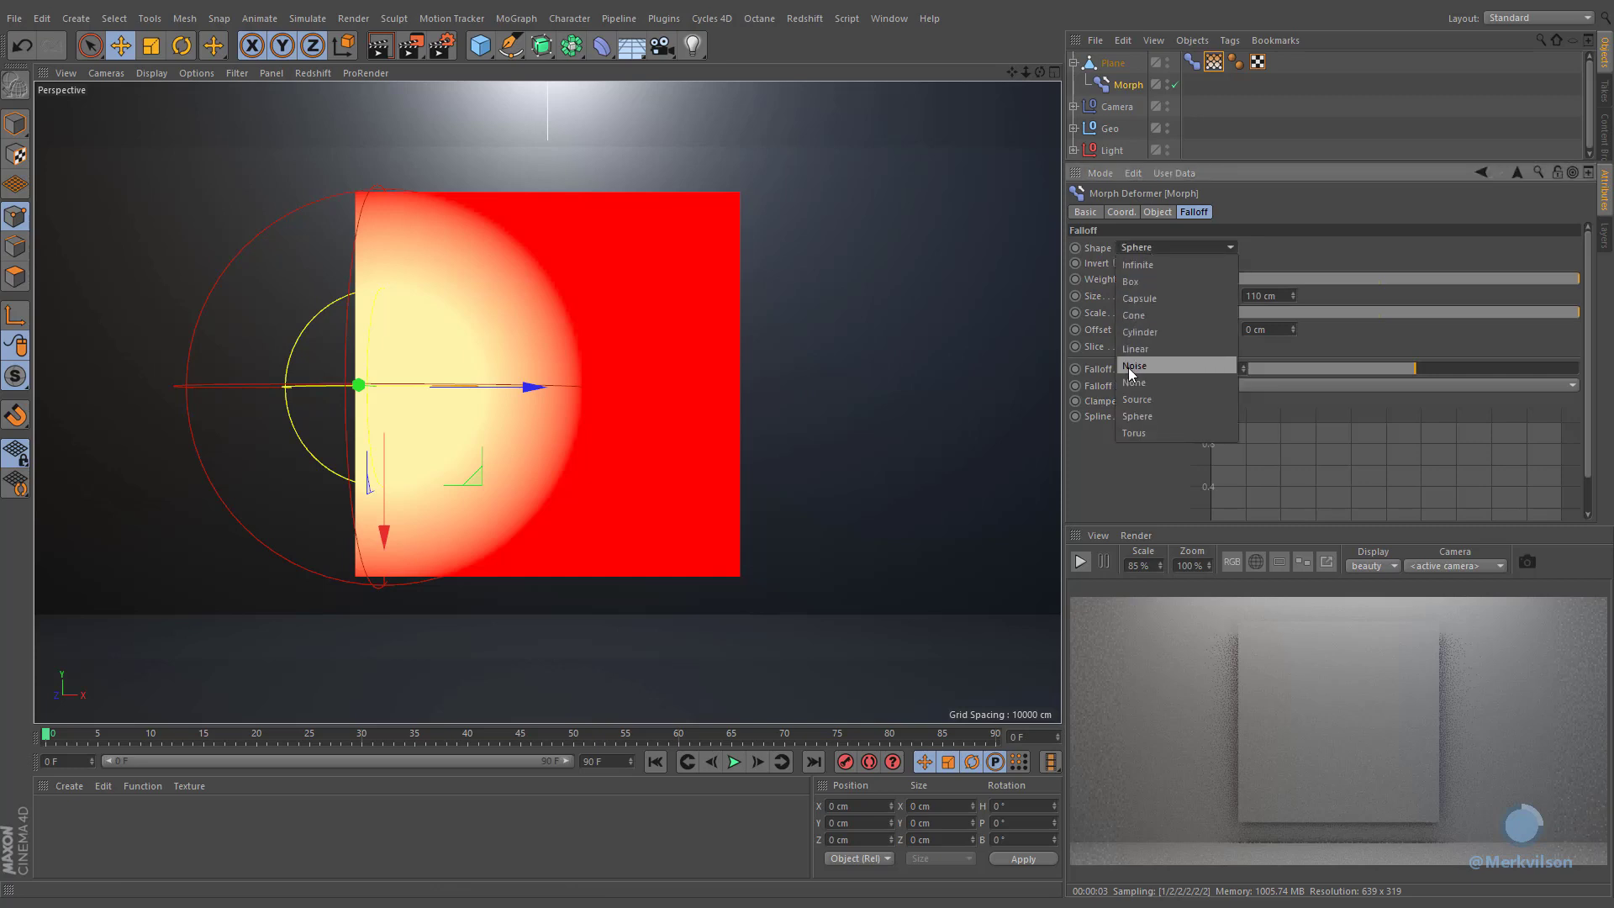
pyautogui.click(1194, 370)
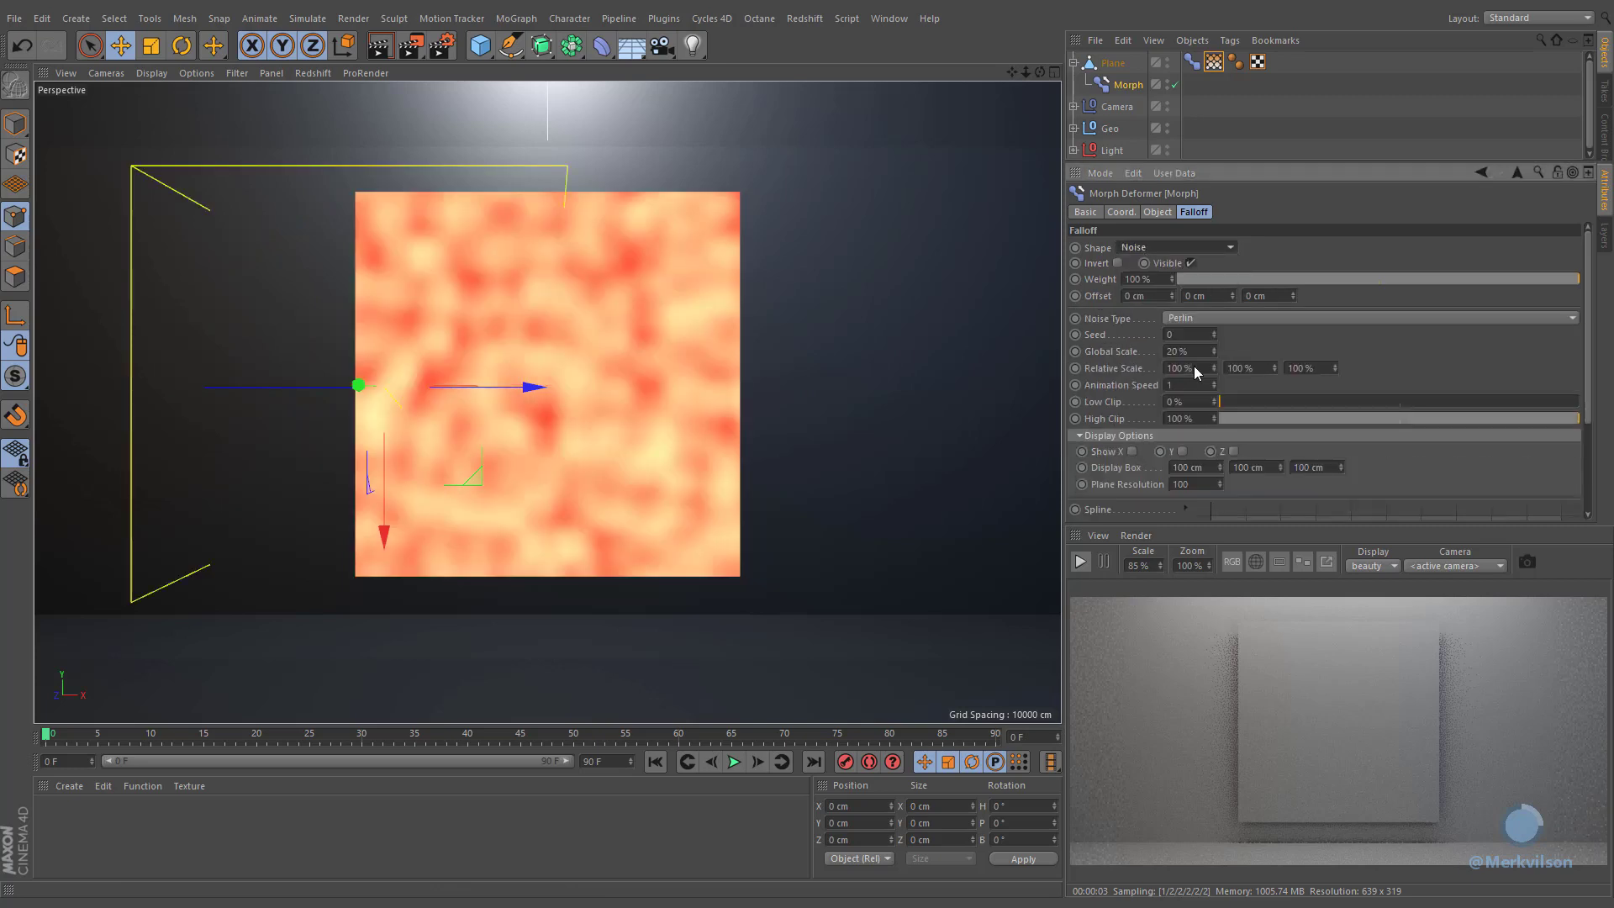
pyautogui.click(1192, 319)
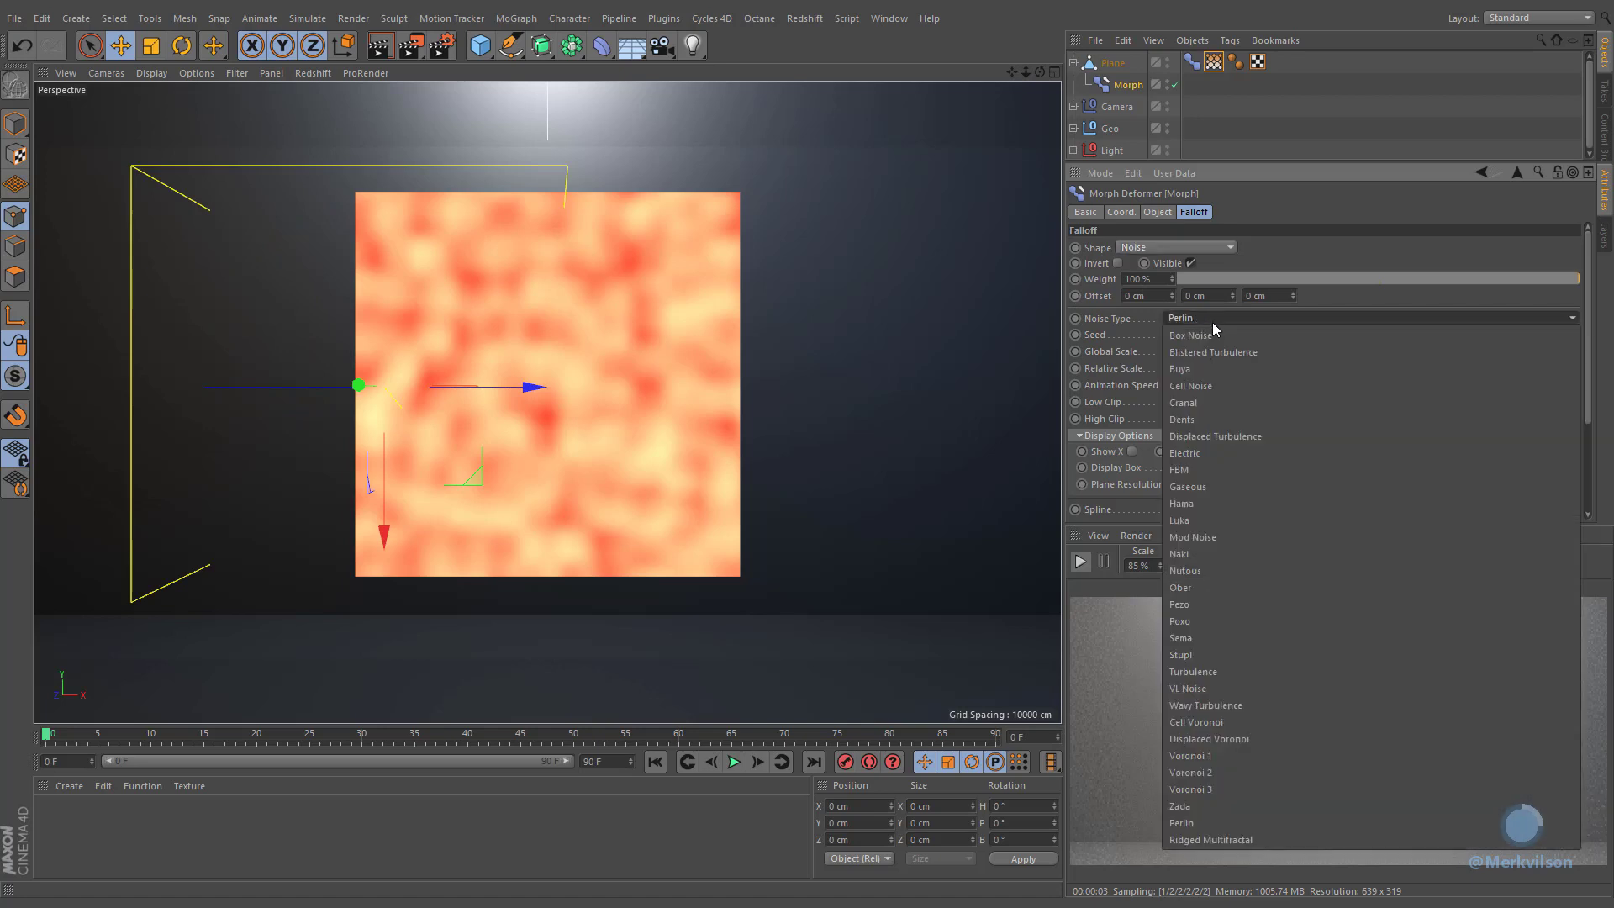
pyautogui.click(1230, 335)
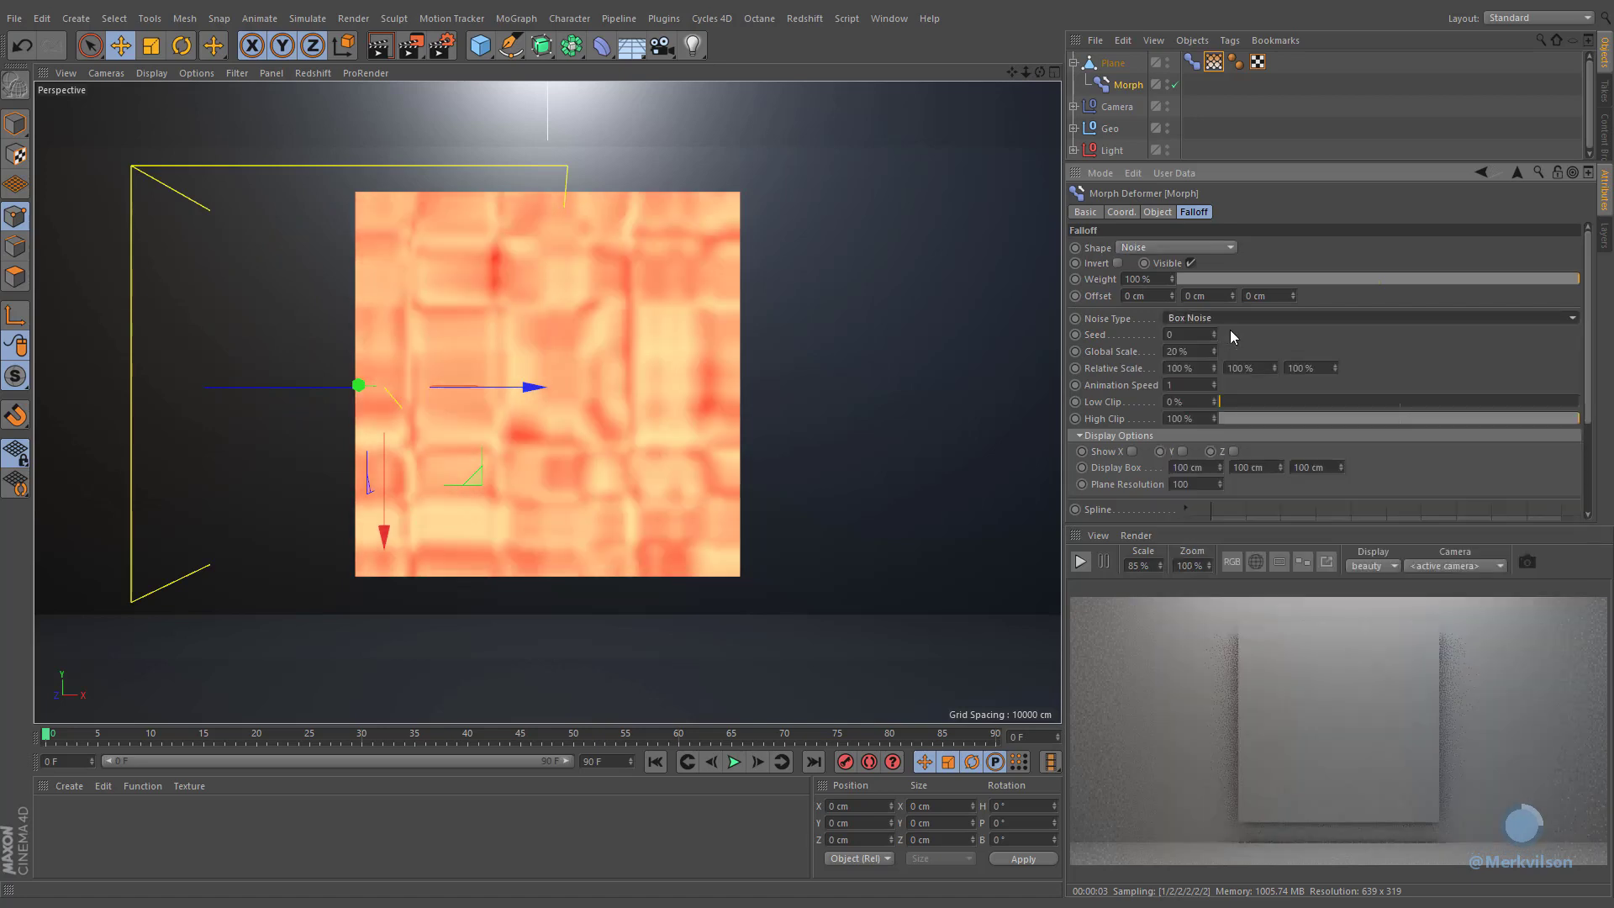
# Step: Set the Morph falloff's Noise Type to Electric and move the deformer along its Z axis to centre it on the plane
pyautogui.press('Down')
pyautogui.press('Down')
pyautogui.press('Down')
pyautogui.press('Down')
pyautogui.press('Down')
pyautogui.press('Down')
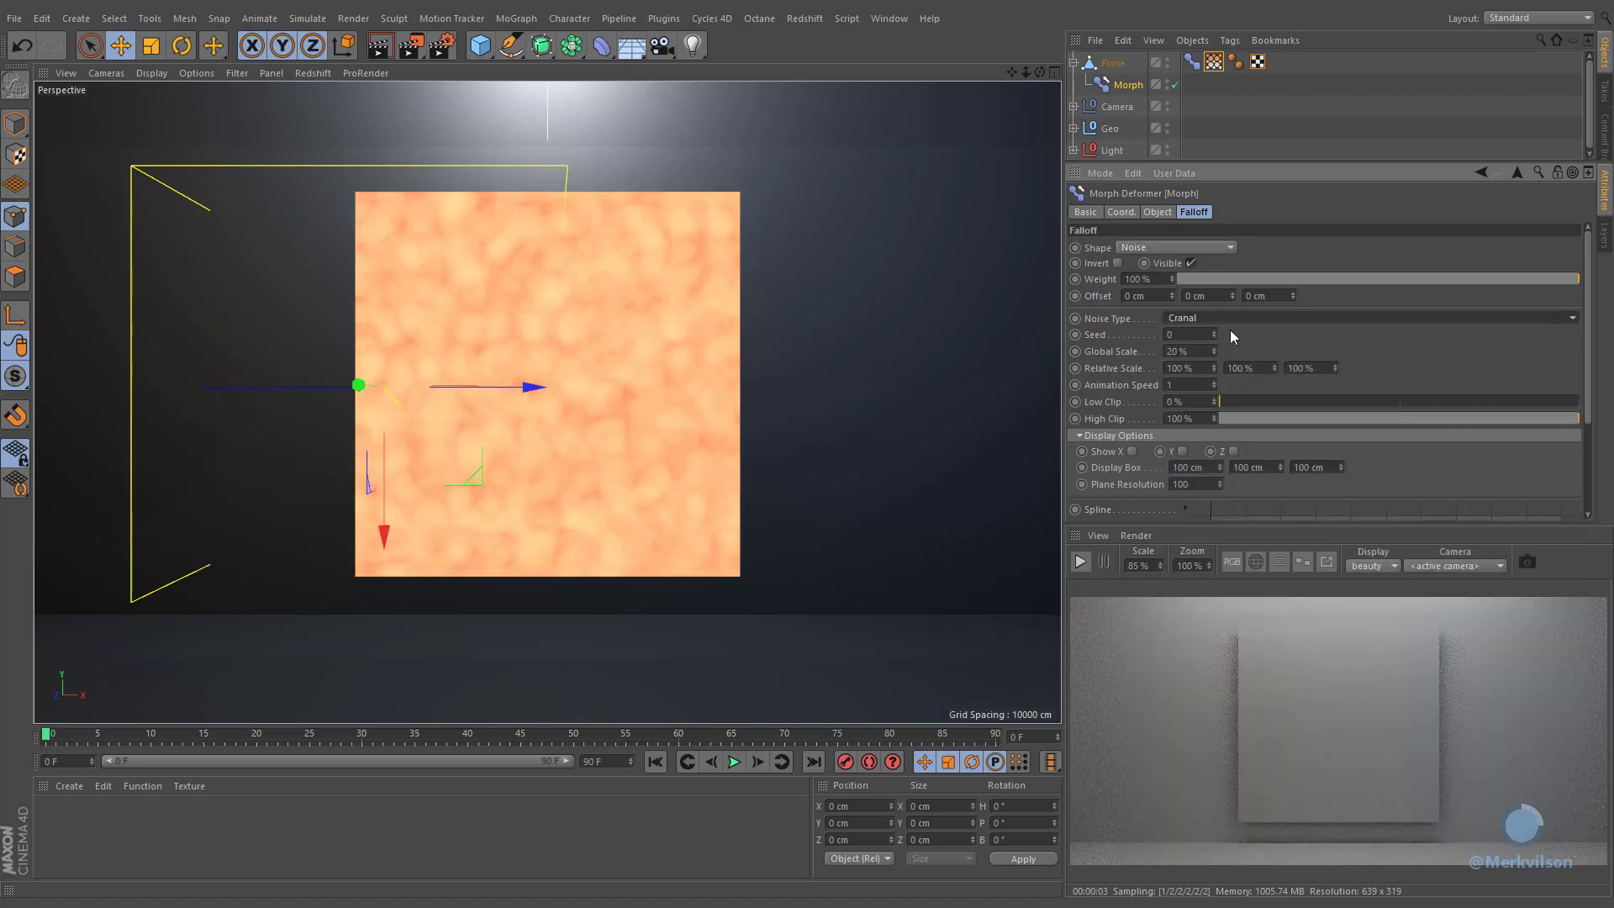
pyautogui.press('Down')
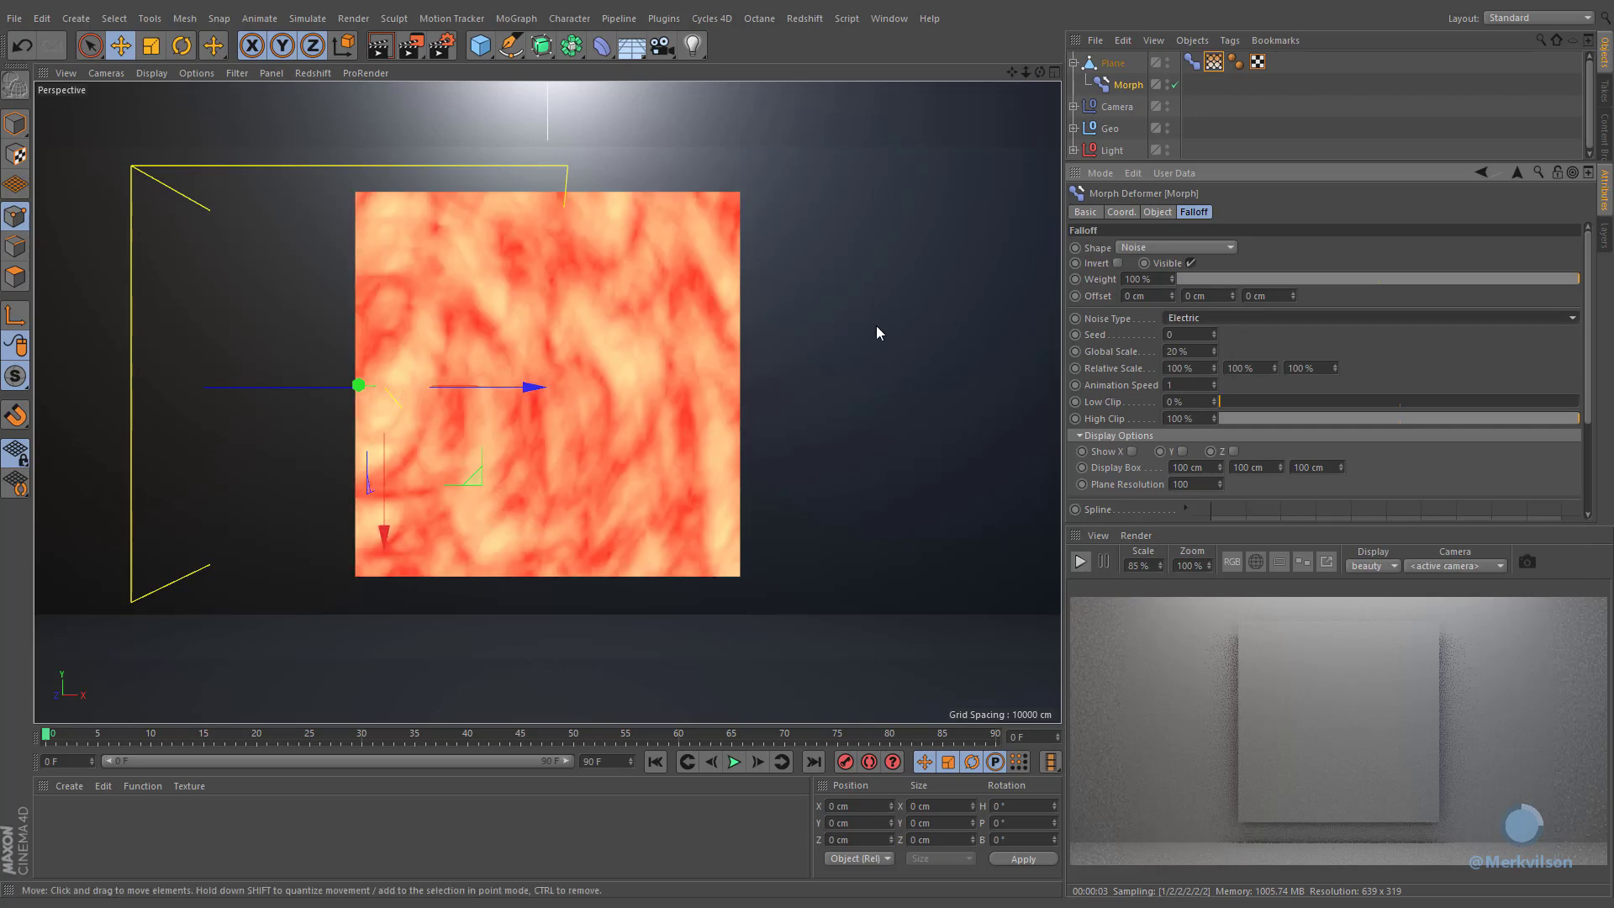
pyautogui.moveTo(535, 387); pyautogui.dragTo(685, 395)
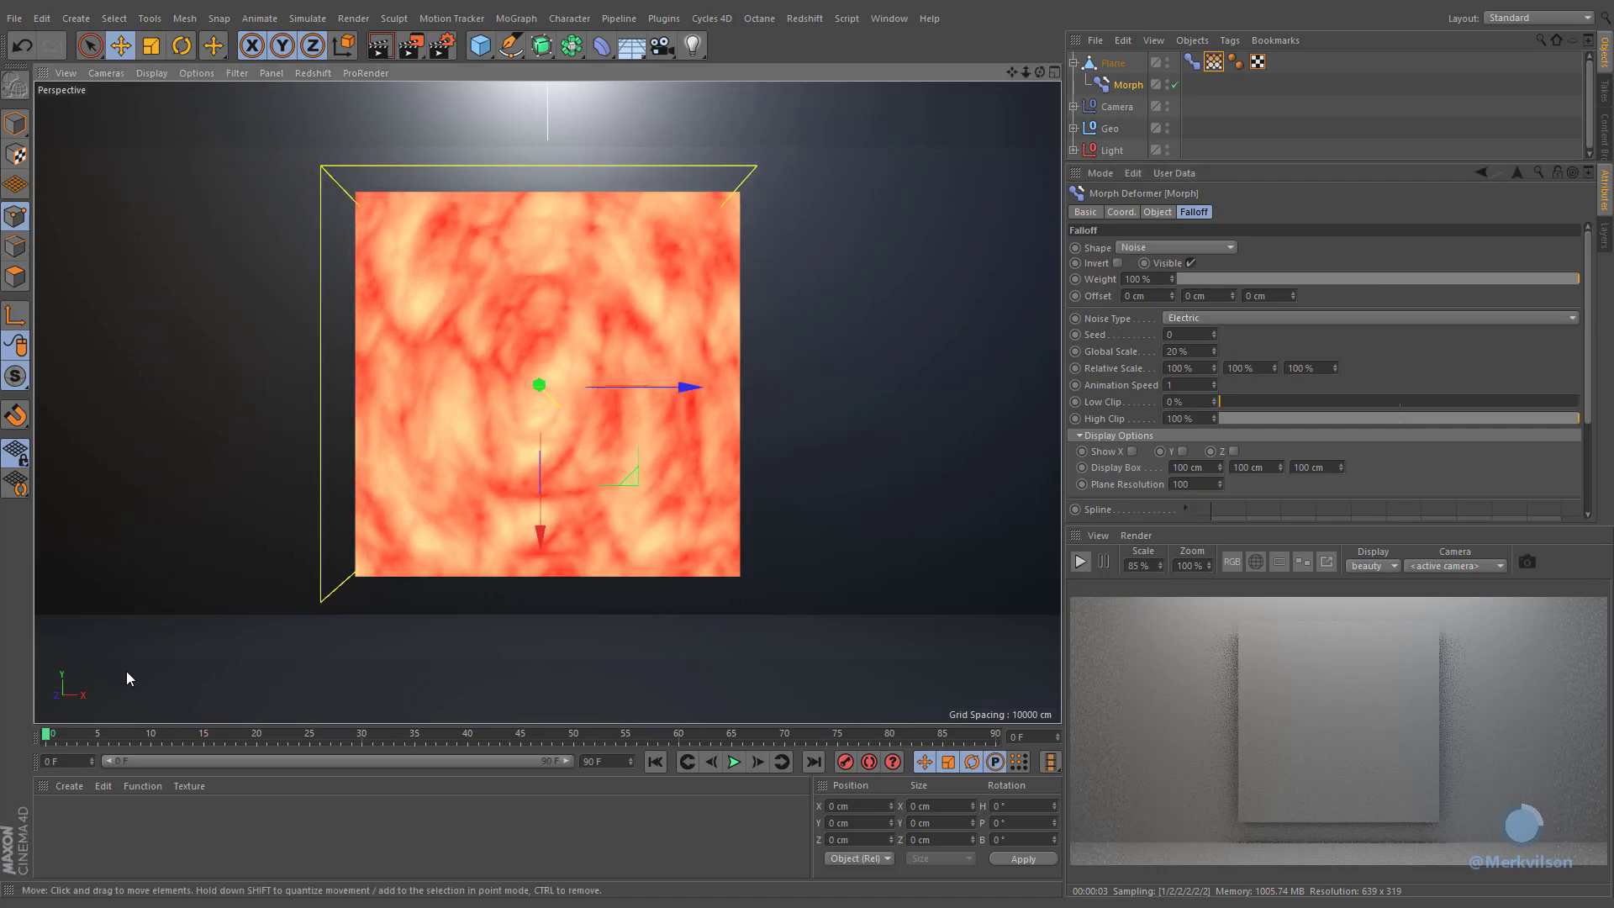
# Step: Create an Arnold standard_surface material, assign it to the plane and start the live render
pyautogui.click(69, 785)
pyautogui.moveTo(98, 664)
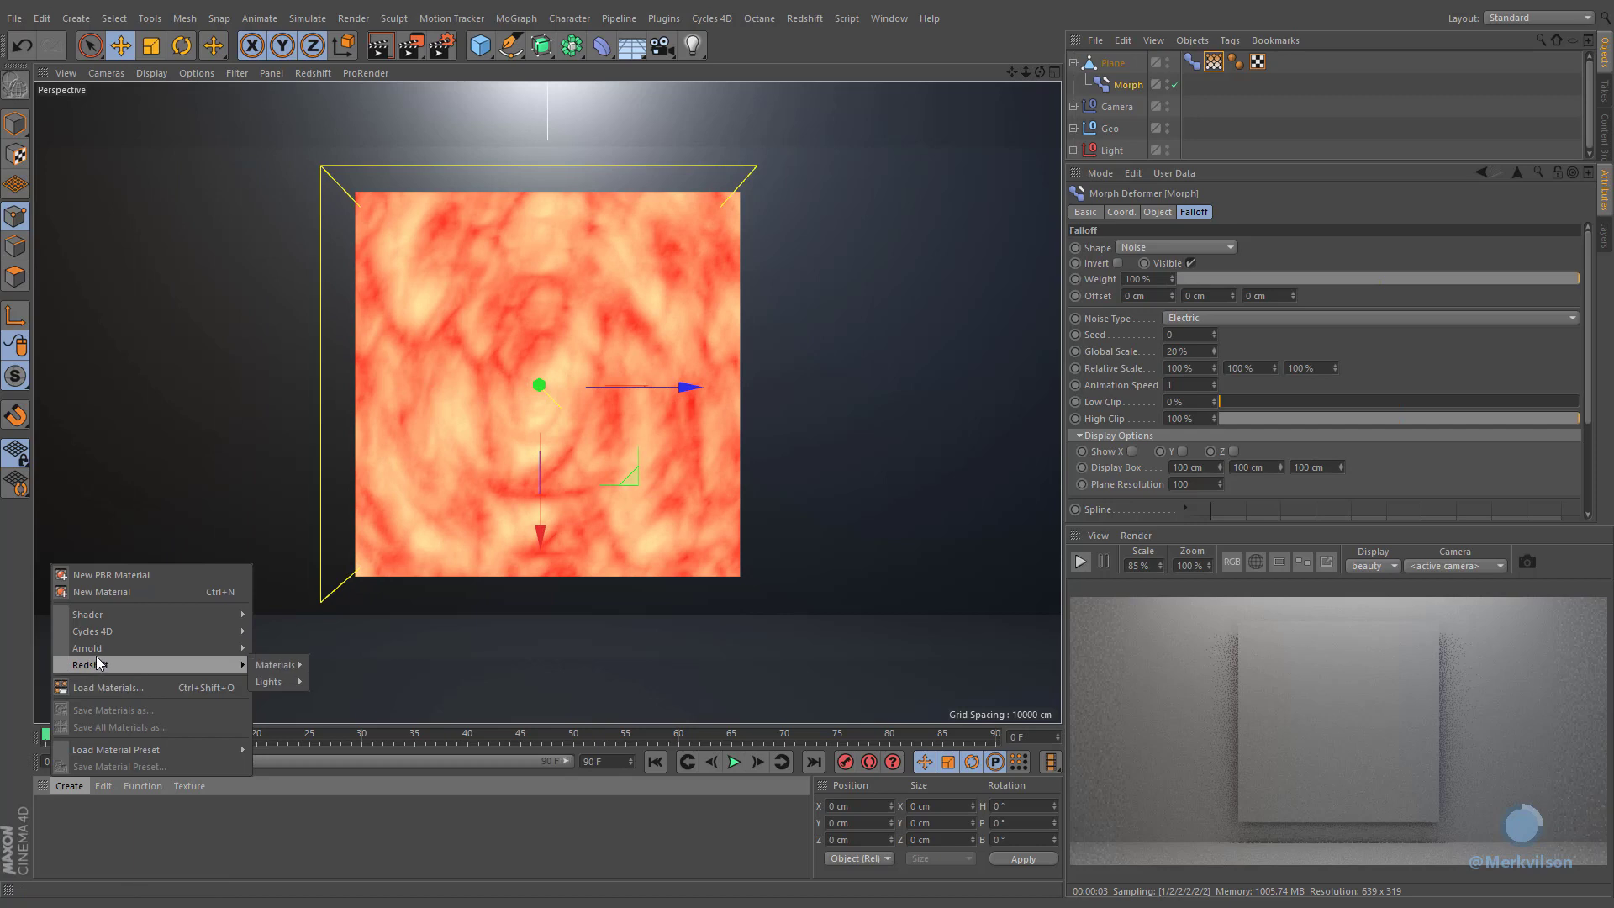
pyautogui.moveTo(277, 665)
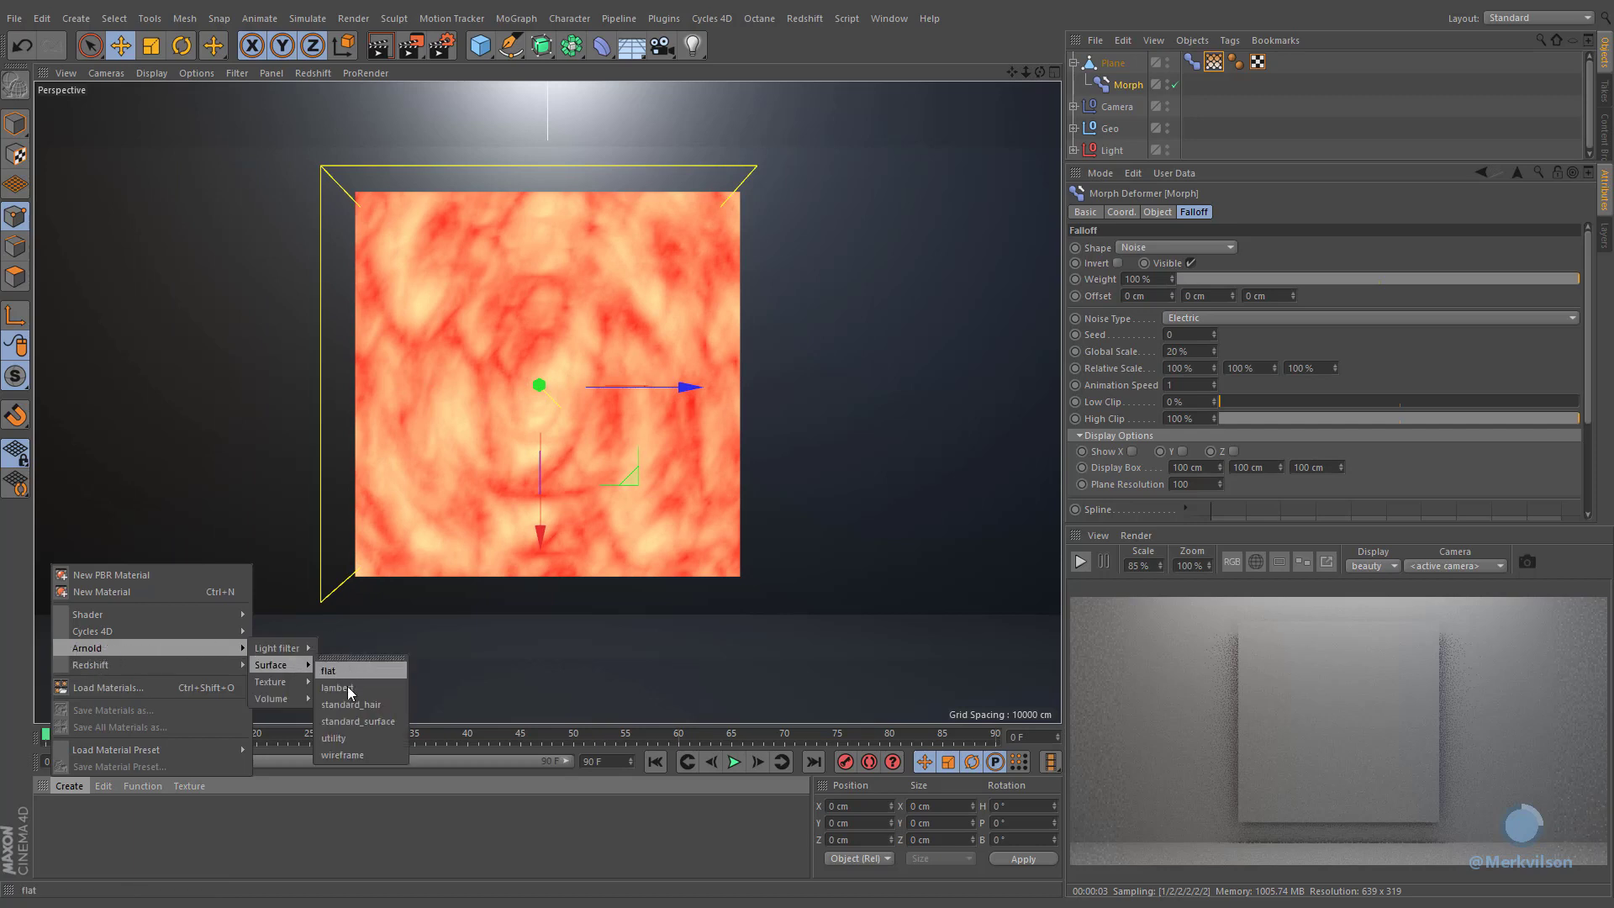
pyautogui.click(370, 721)
pyautogui.moveTo(53, 816); pyautogui.dragTo(712, 548)
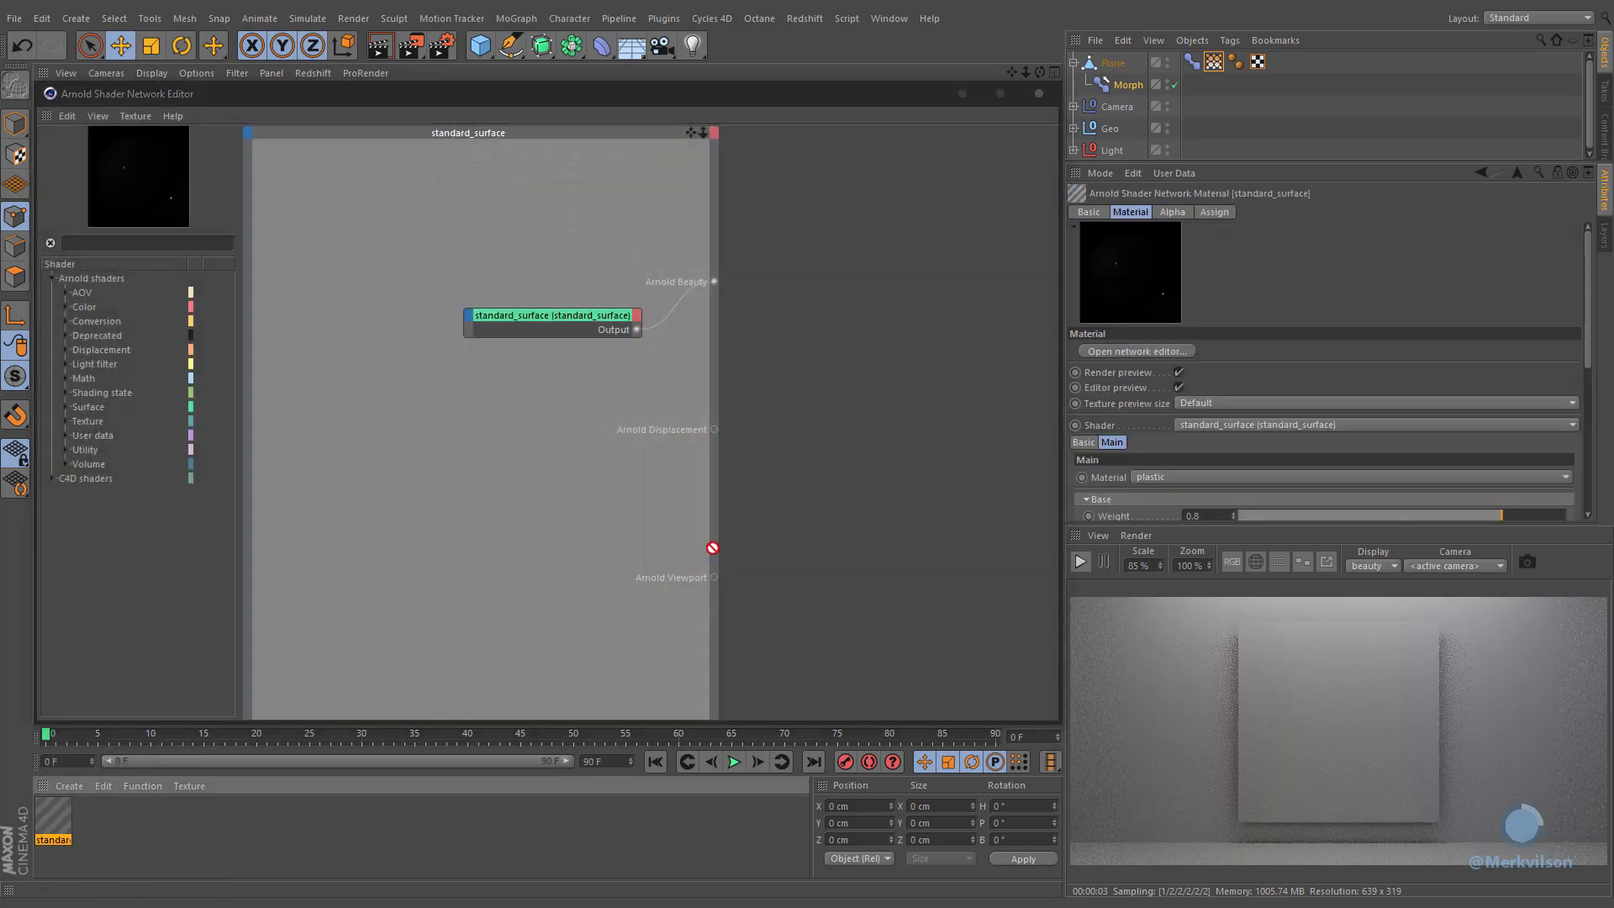
pyautogui.moveTo(1093, 66); pyautogui.dragTo(1094, 66)
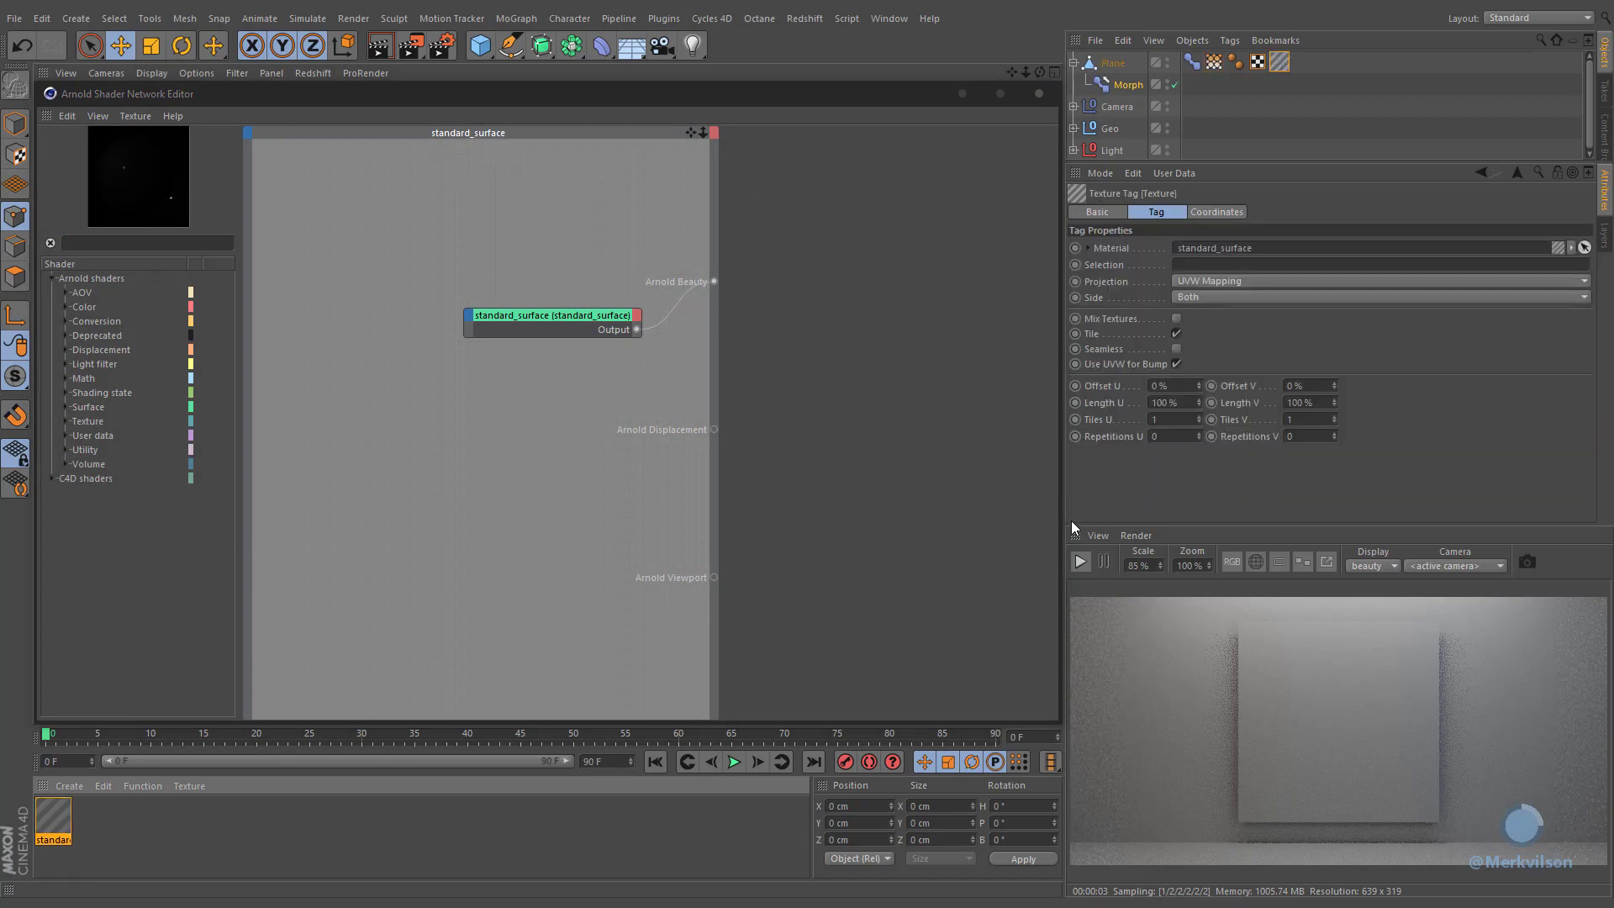
pyautogui.click(1080, 561)
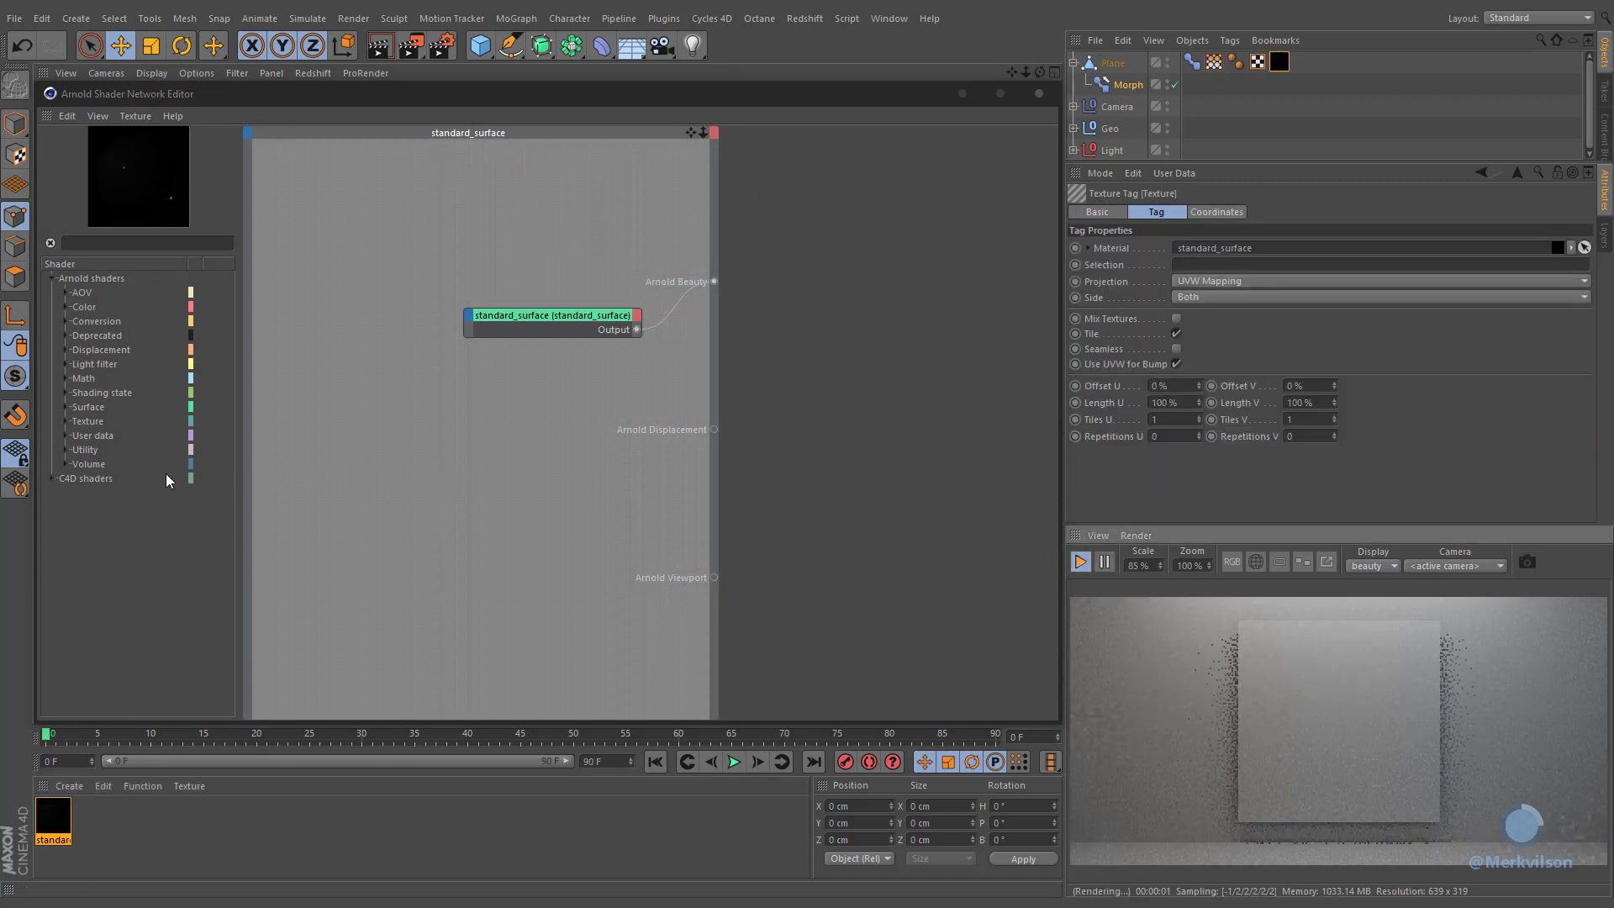
# Step: Add a Vertex Map shader linked to the plane's Vertex Map tag and wire its Output to the standard_surface Base Color
pyautogui.click(54, 478)
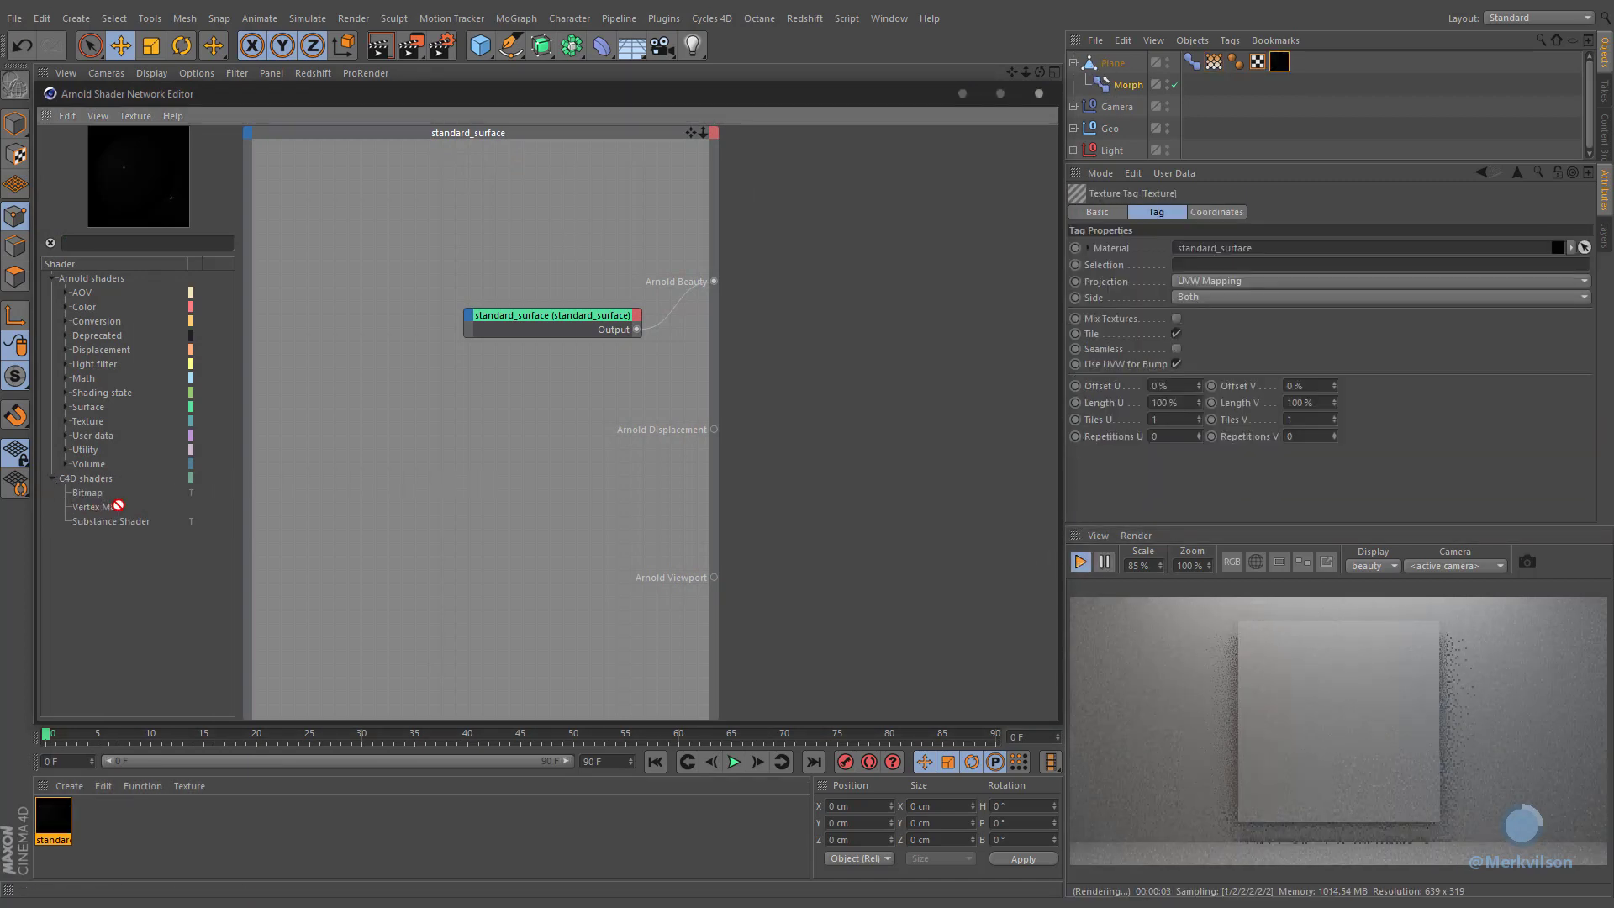
pyautogui.moveTo(308, 508); pyautogui.dragTo(313, 505)
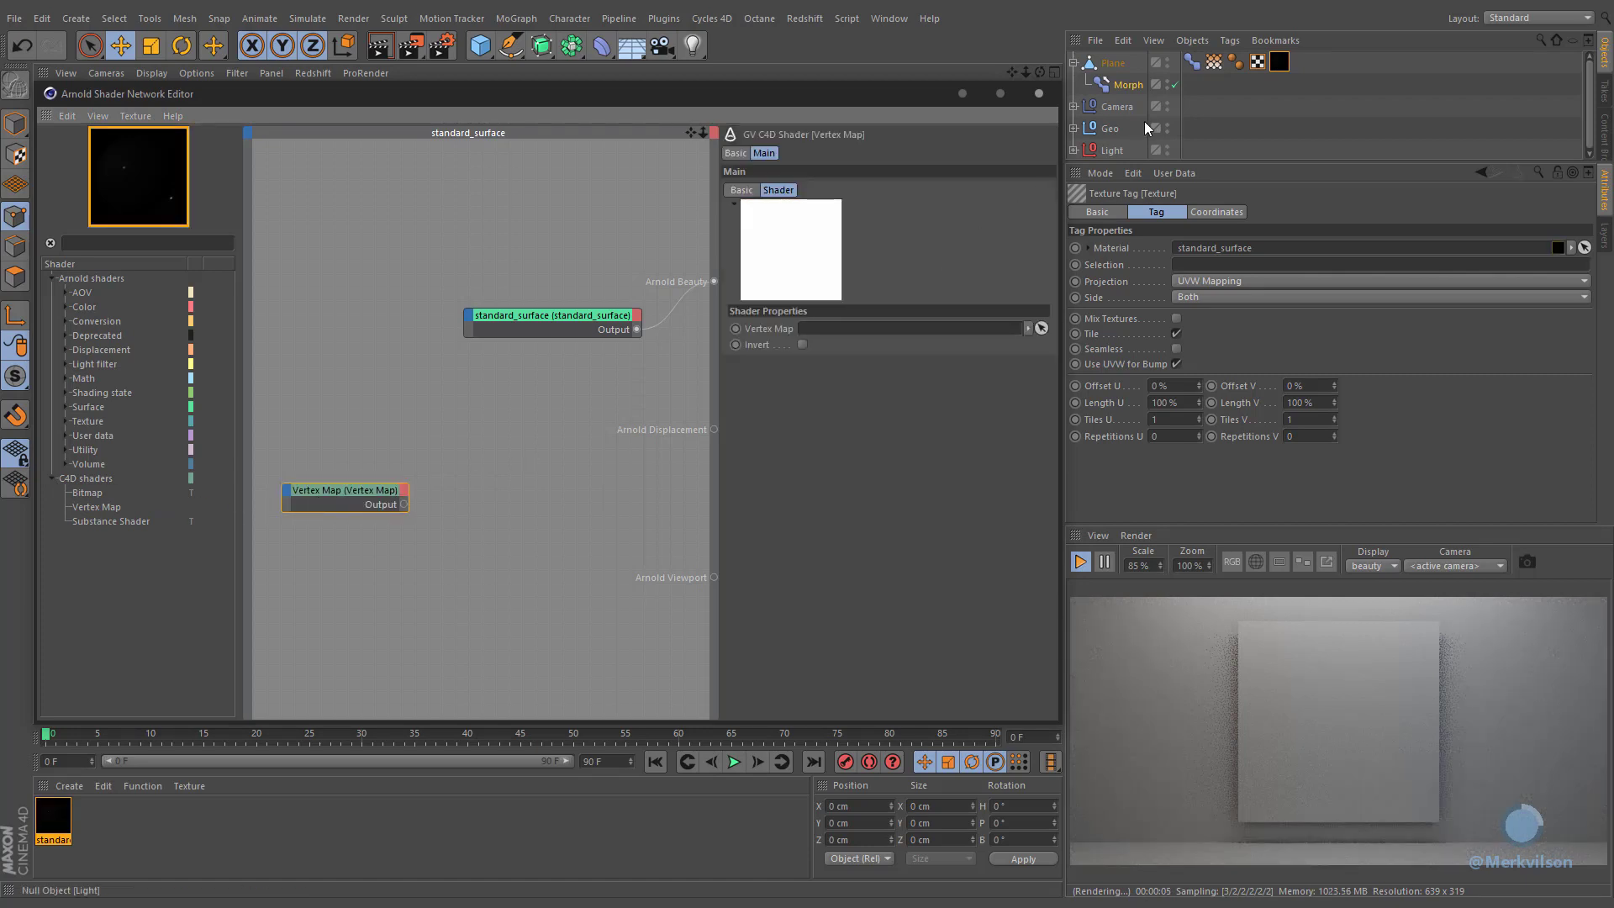
pyautogui.moveTo(1216, 64); pyautogui.dragTo(844, 333)
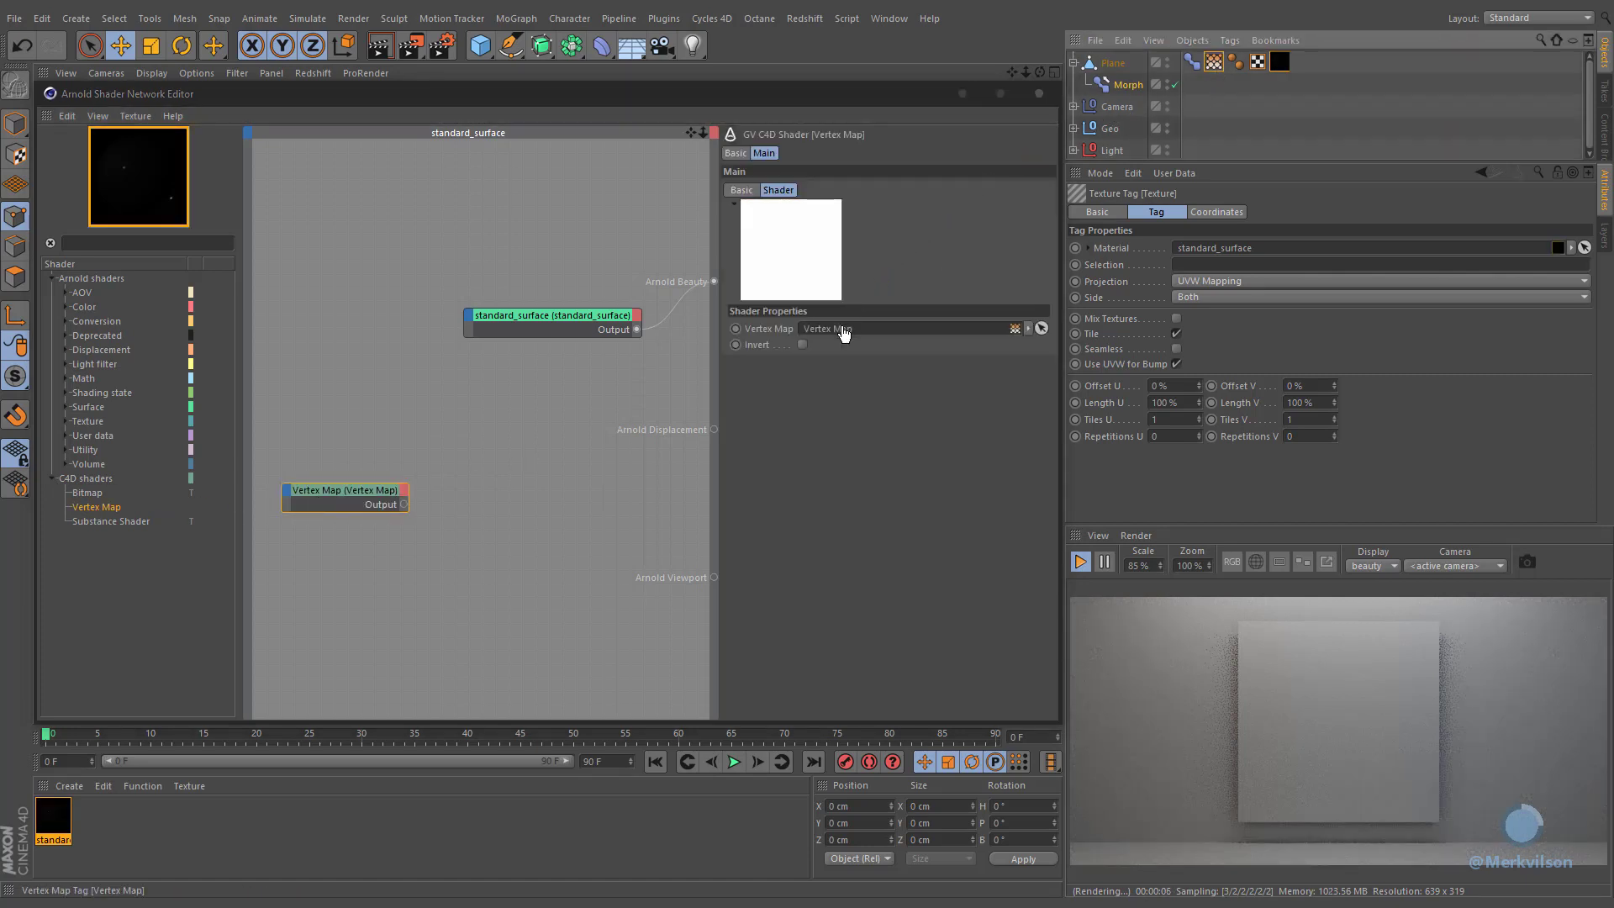
pyautogui.moveTo(405, 504); pyautogui.dragTo(452, 392)
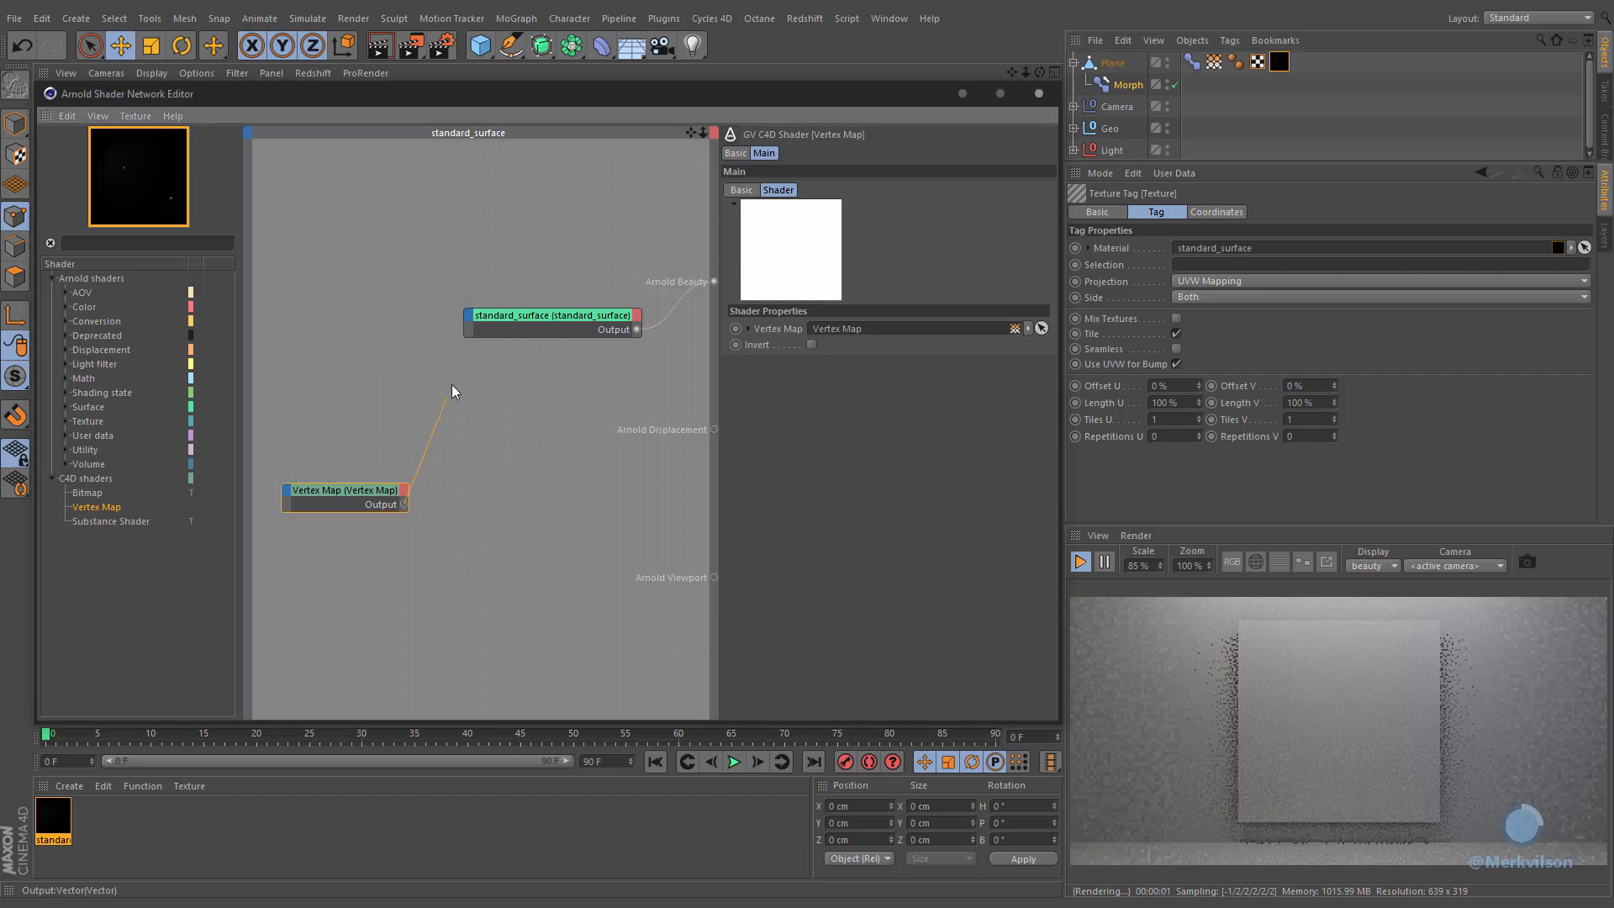
pyautogui.moveTo(468, 320); pyautogui.dragTo(469, 320)
pyautogui.moveTo(486, 327)
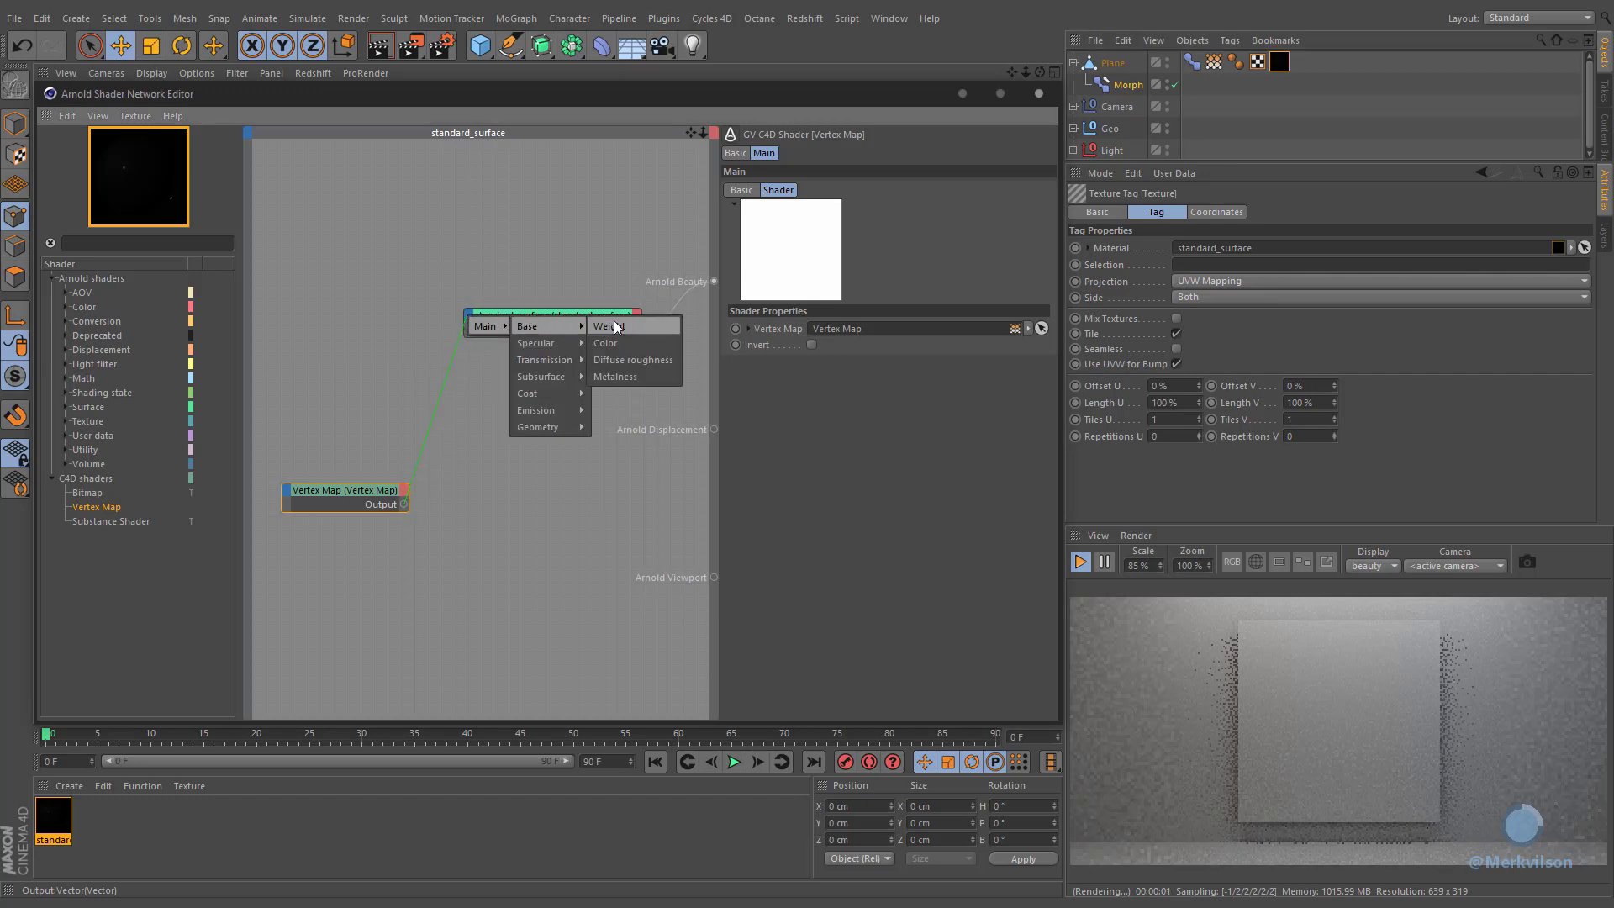
pyautogui.click(614, 343)
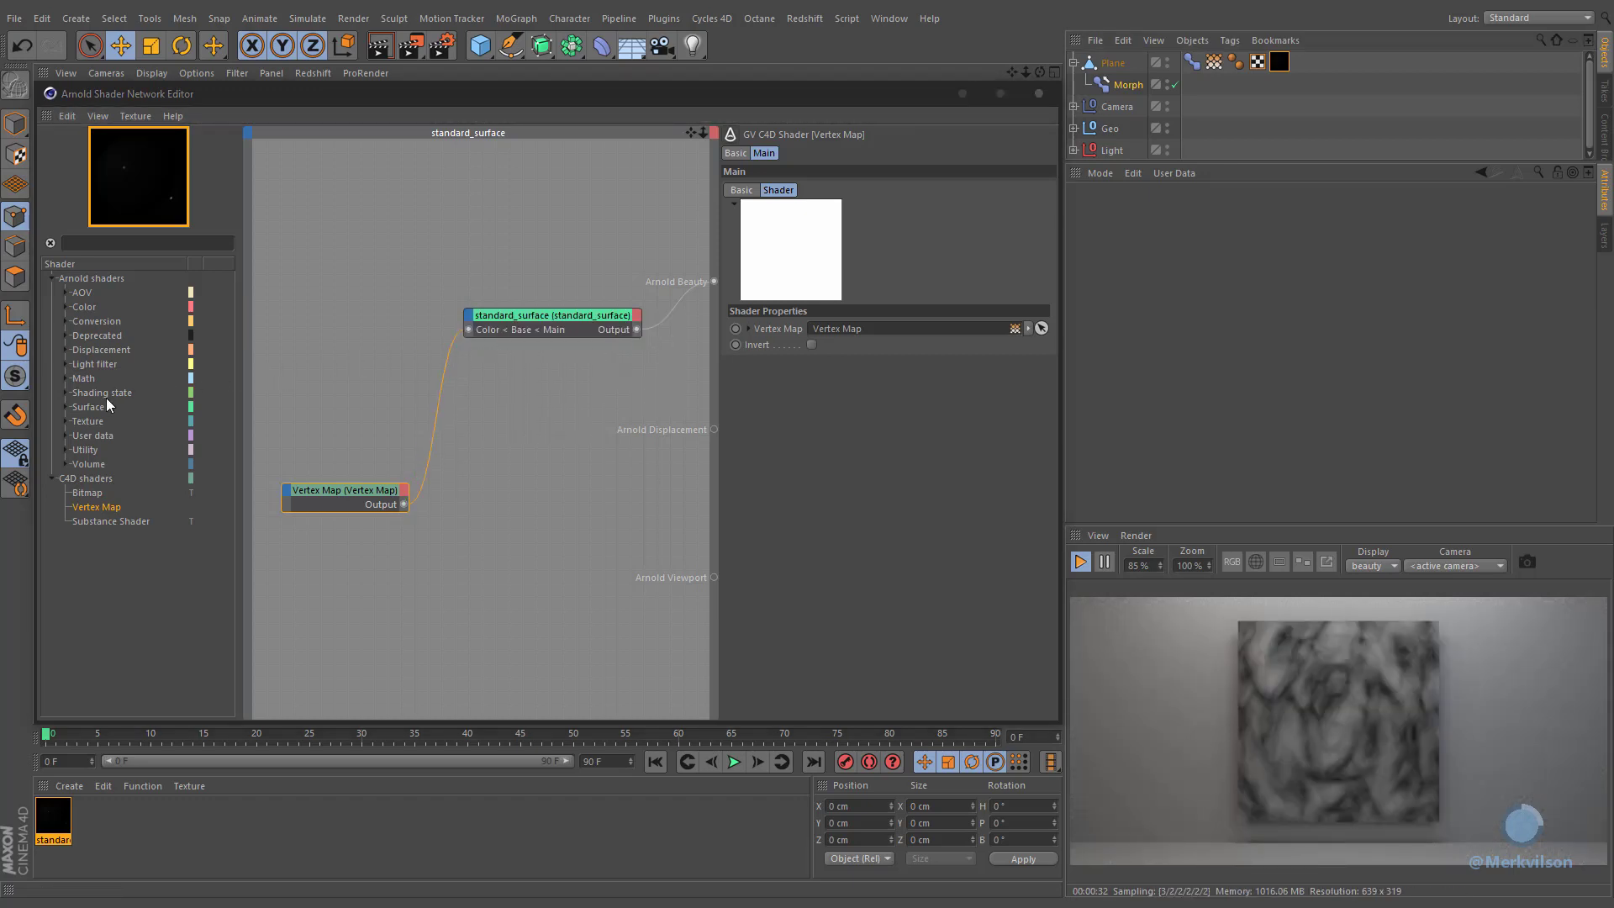
# Step: Add a ramp_rgb node between the Vertex Map Output and the standard_surface Base Color, using the ramp's Input
pyautogui.click(66, 421)
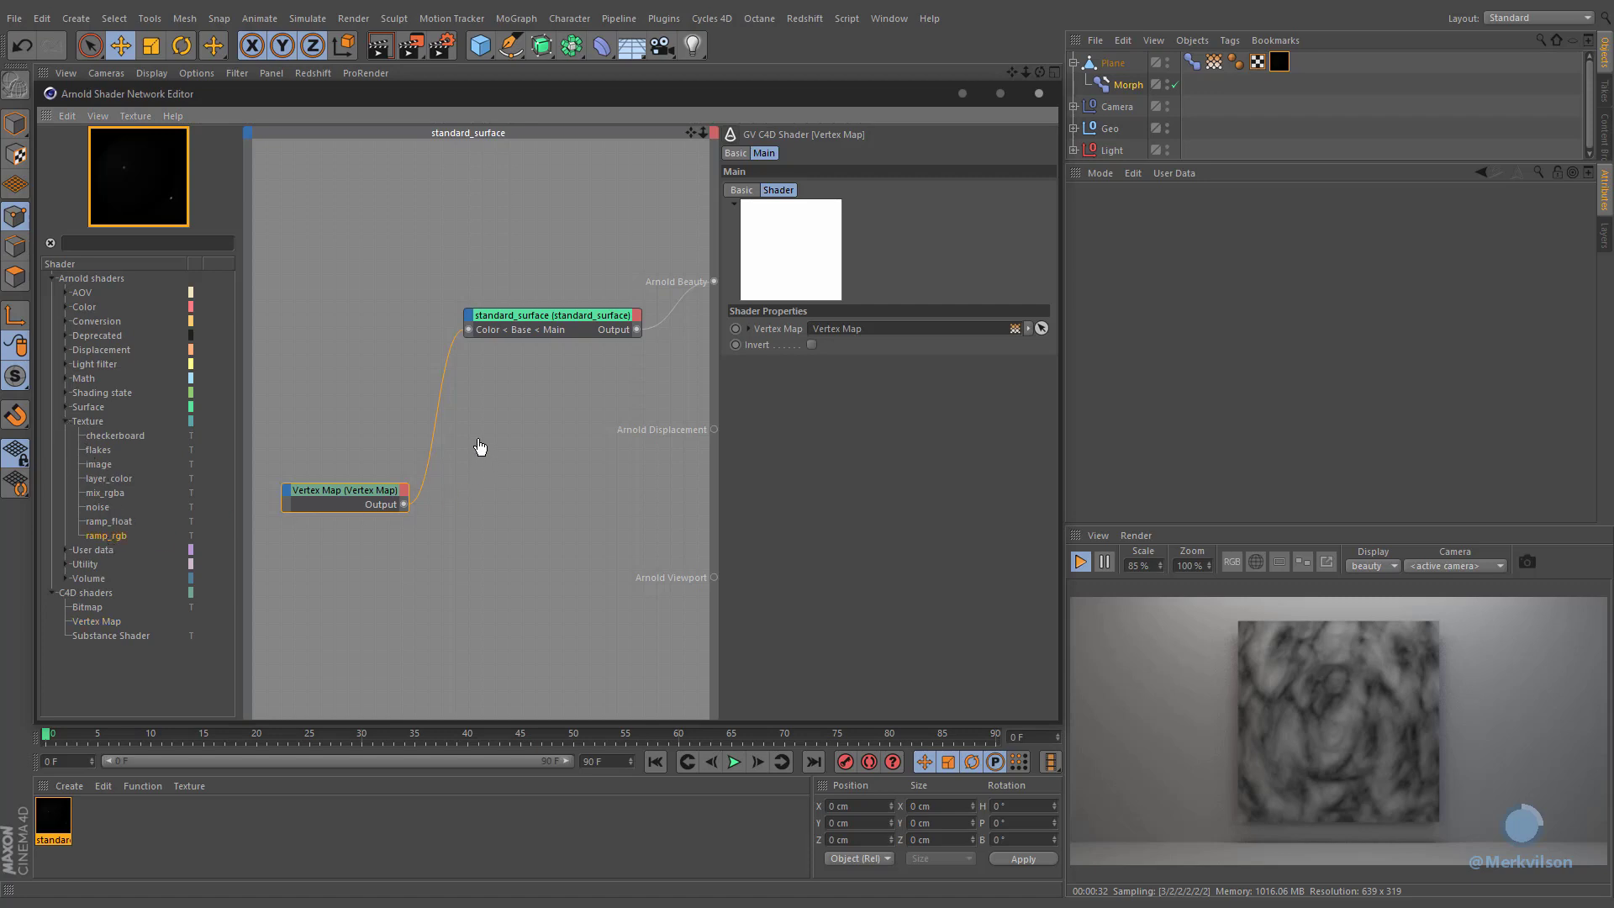
pyautogui.moveTo(461, 424); pyautogui.dragTo(405, 418)
pyautogui.click(407, 505)
pyautogui.click(521, 418)
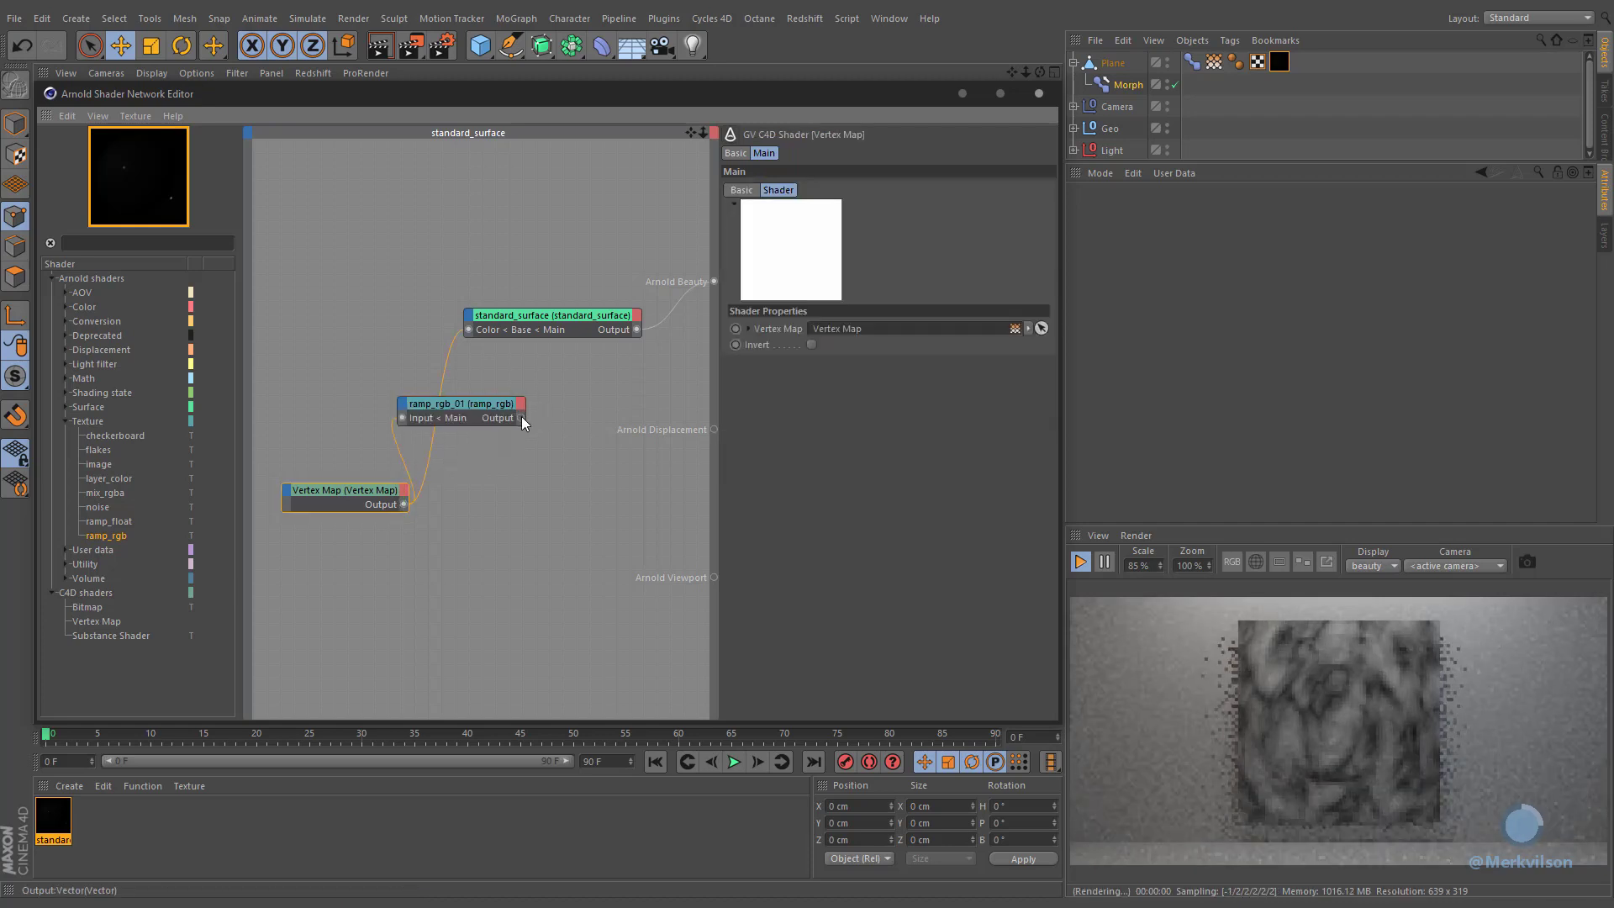
pyautogui.moveTo(470, 330); pyautogui.dragTo(469, 330)
# Step: Try the Flame 6 gradient preset on the ramp_rgb node and settle on the Sky 3 preset
pyautogui.click(462, 400)
pyautogui.click(830, 400)
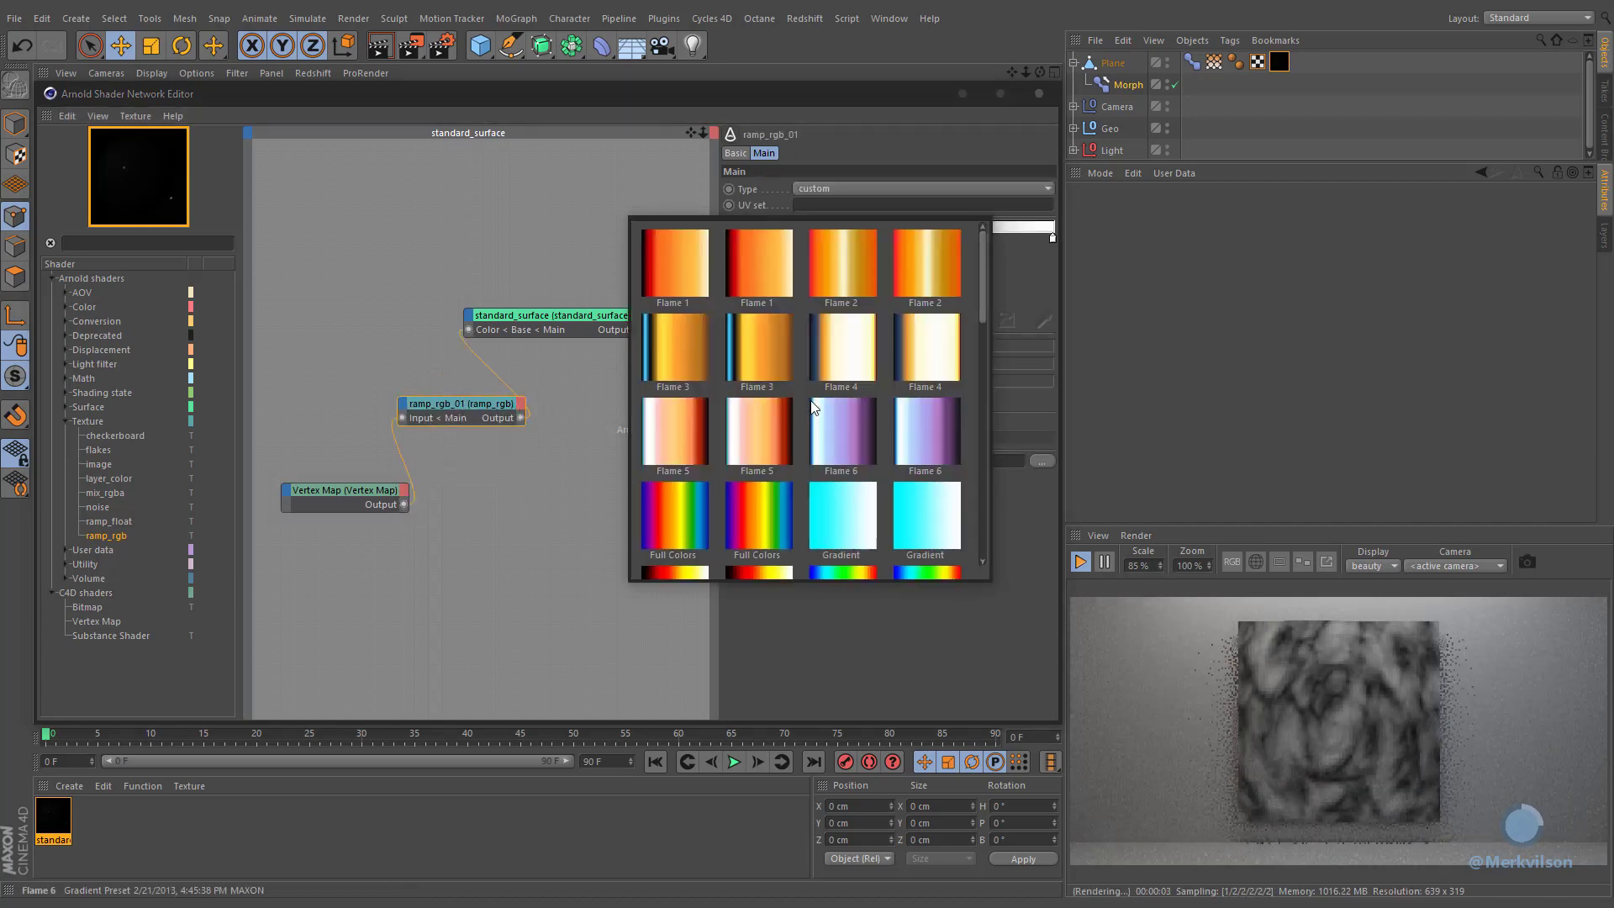
pyautogui.click(844, 446)
pyautogui.click(827, 400)
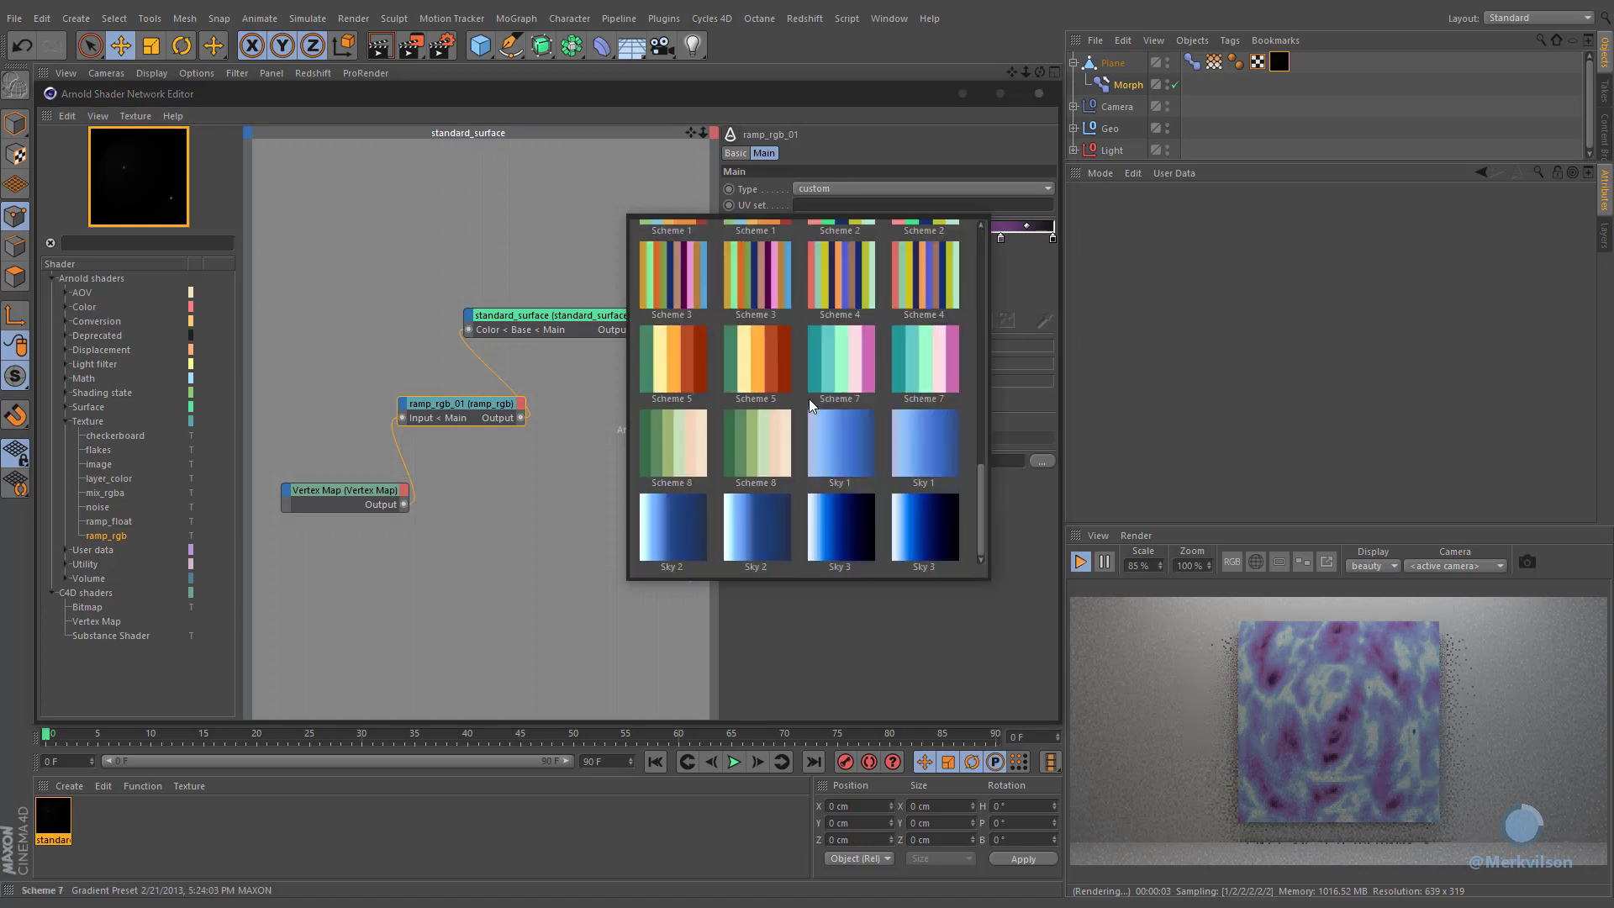
pyautogui.click(832, 511)
pyautogui.moveTo(818, 238); pyautogui.dragTo(872, 238)
pyautogui.click(816, 401)
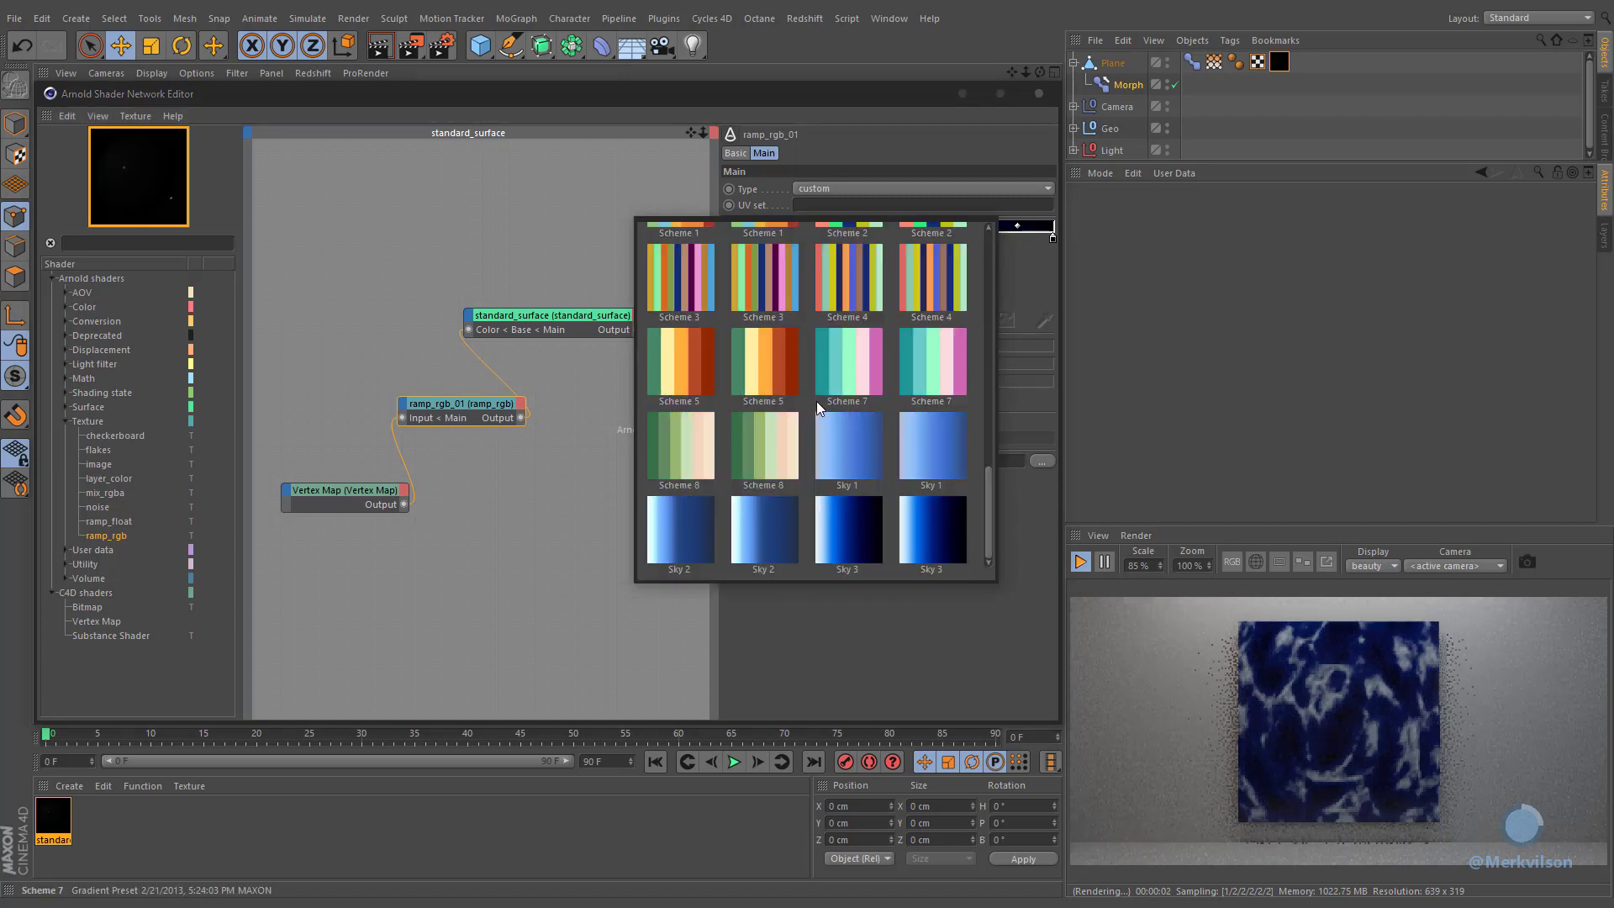
pyautogui.click(924, 542)
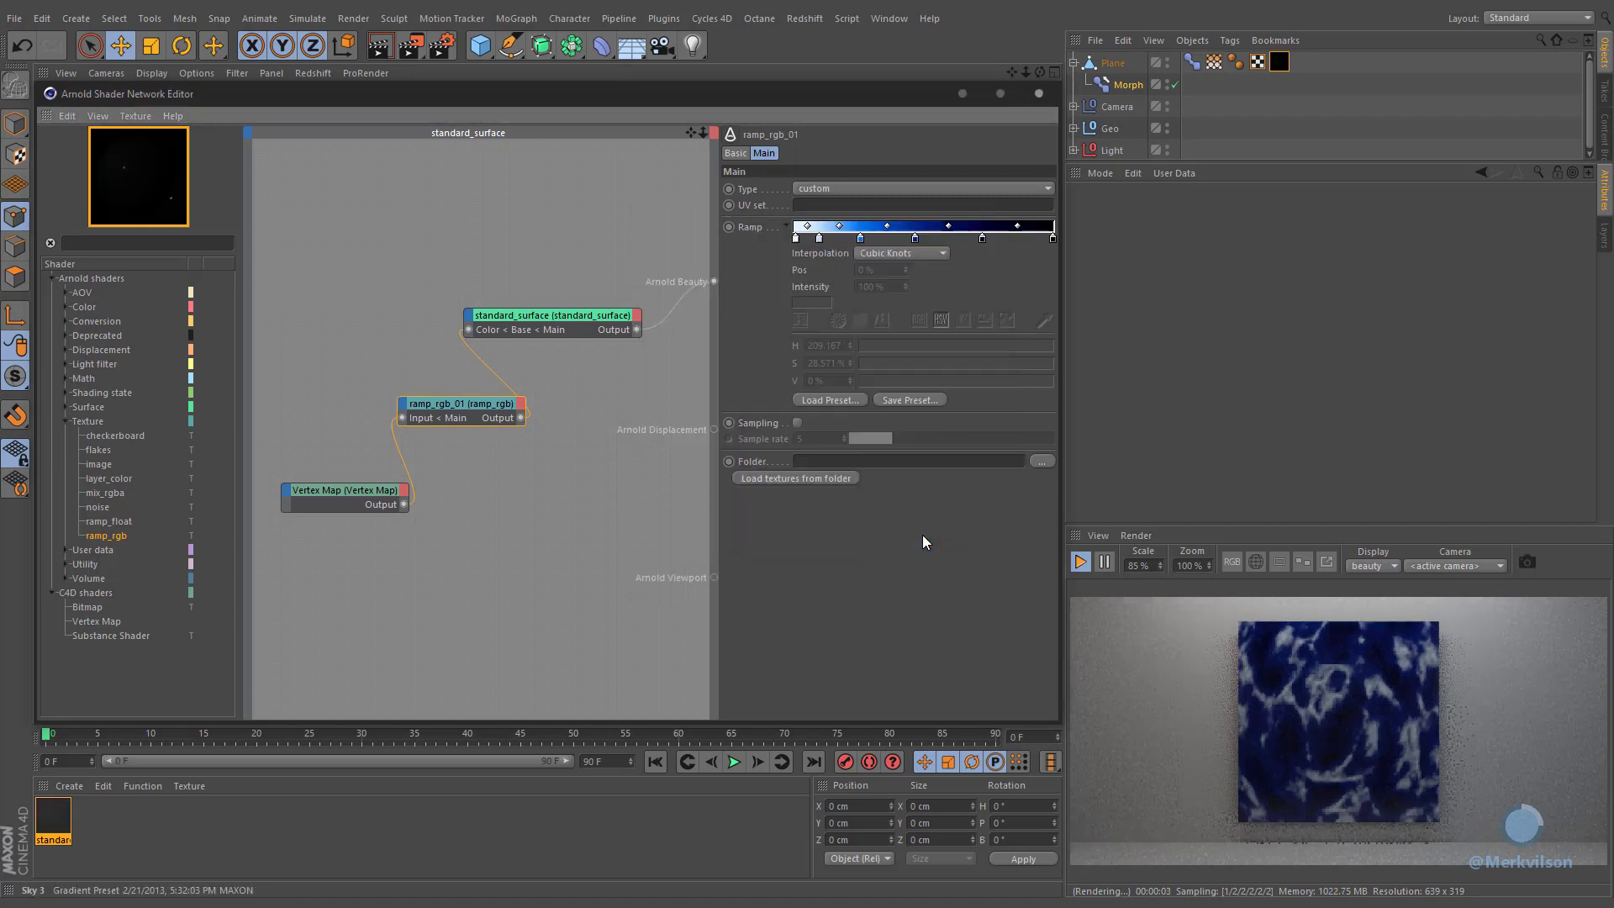
# Step: Try other noise types on the Morph deformer's falloff, including Nutous and Sema
pyautogui.click(1103, 88)
pyautogui.click(1185, 318)
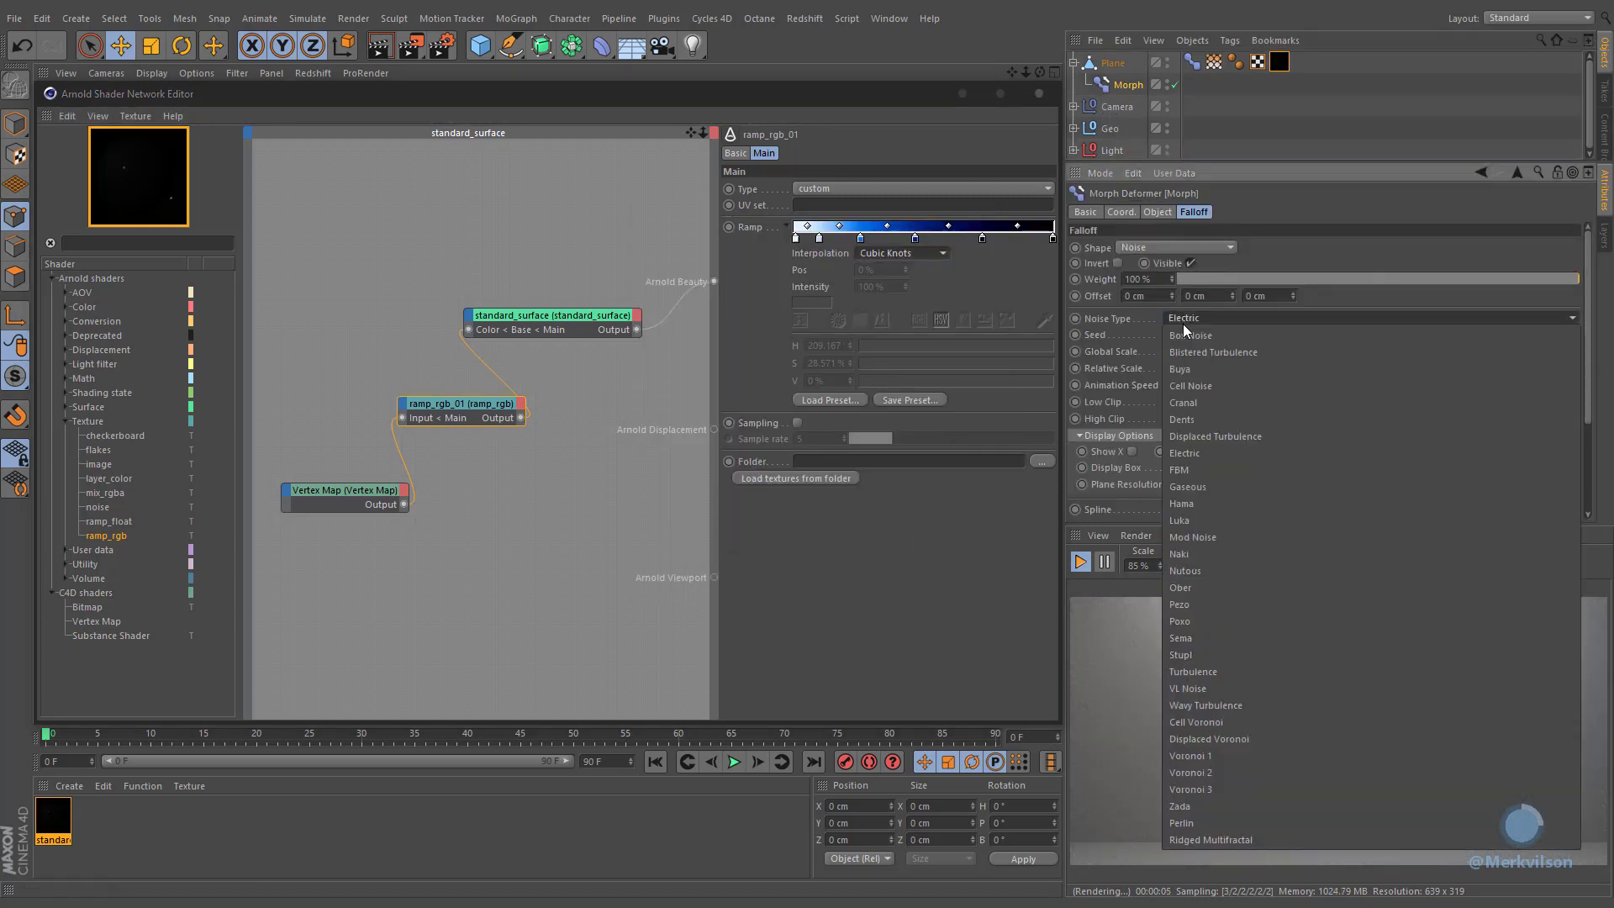
pyautogui.click(1208, 543)
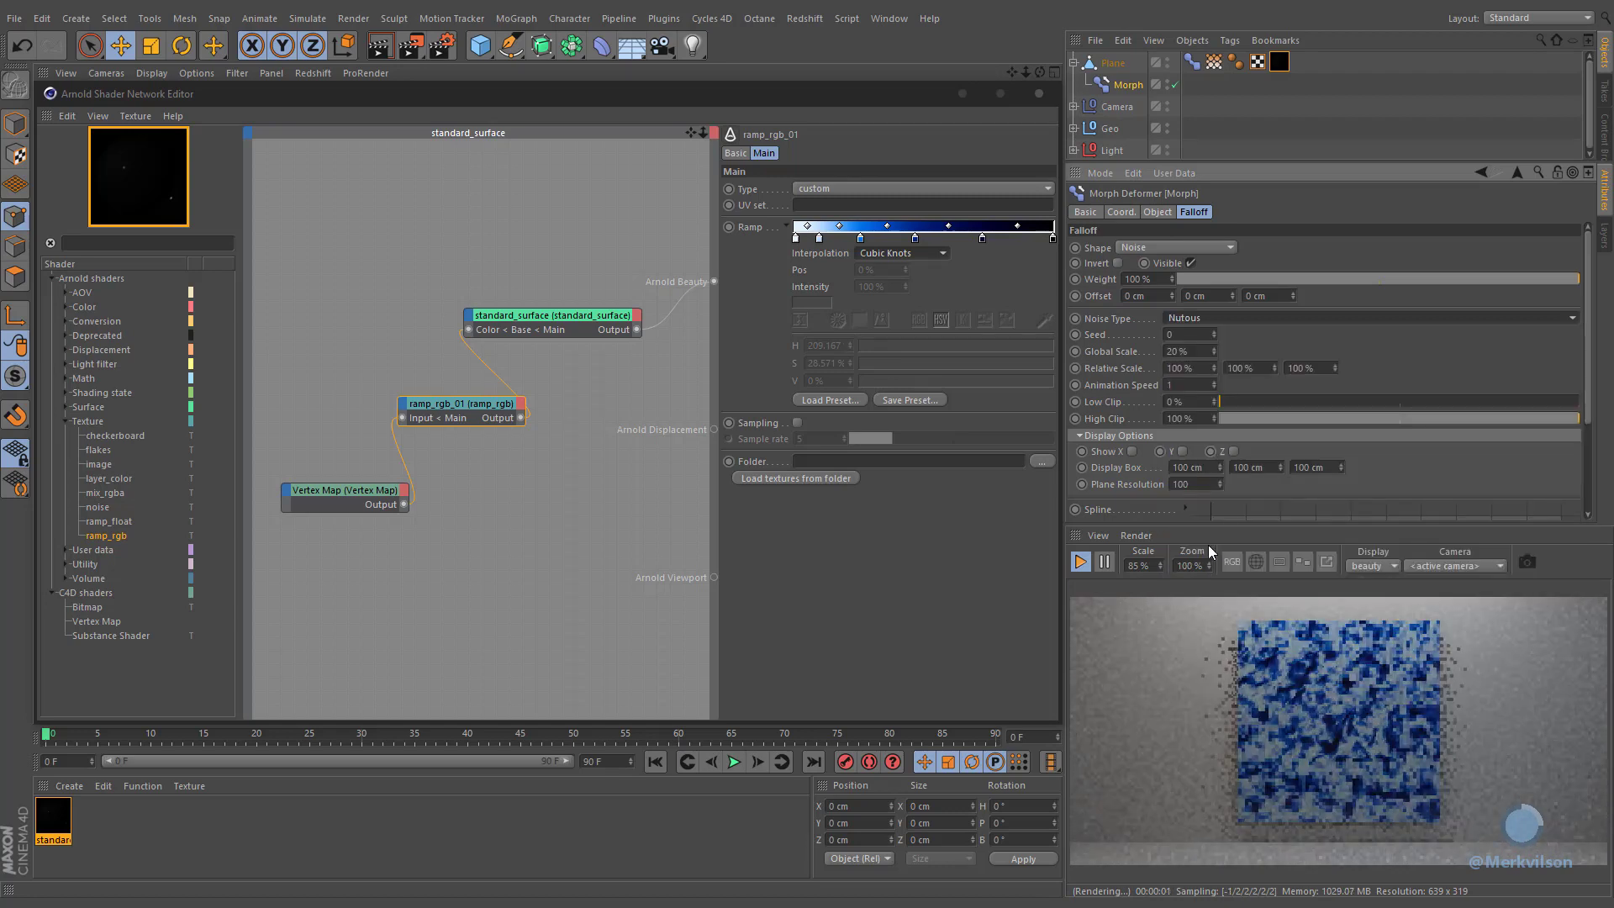
pyautogui.press('Down')
pyautogui.press('Down')
pyautogui.press('Down')
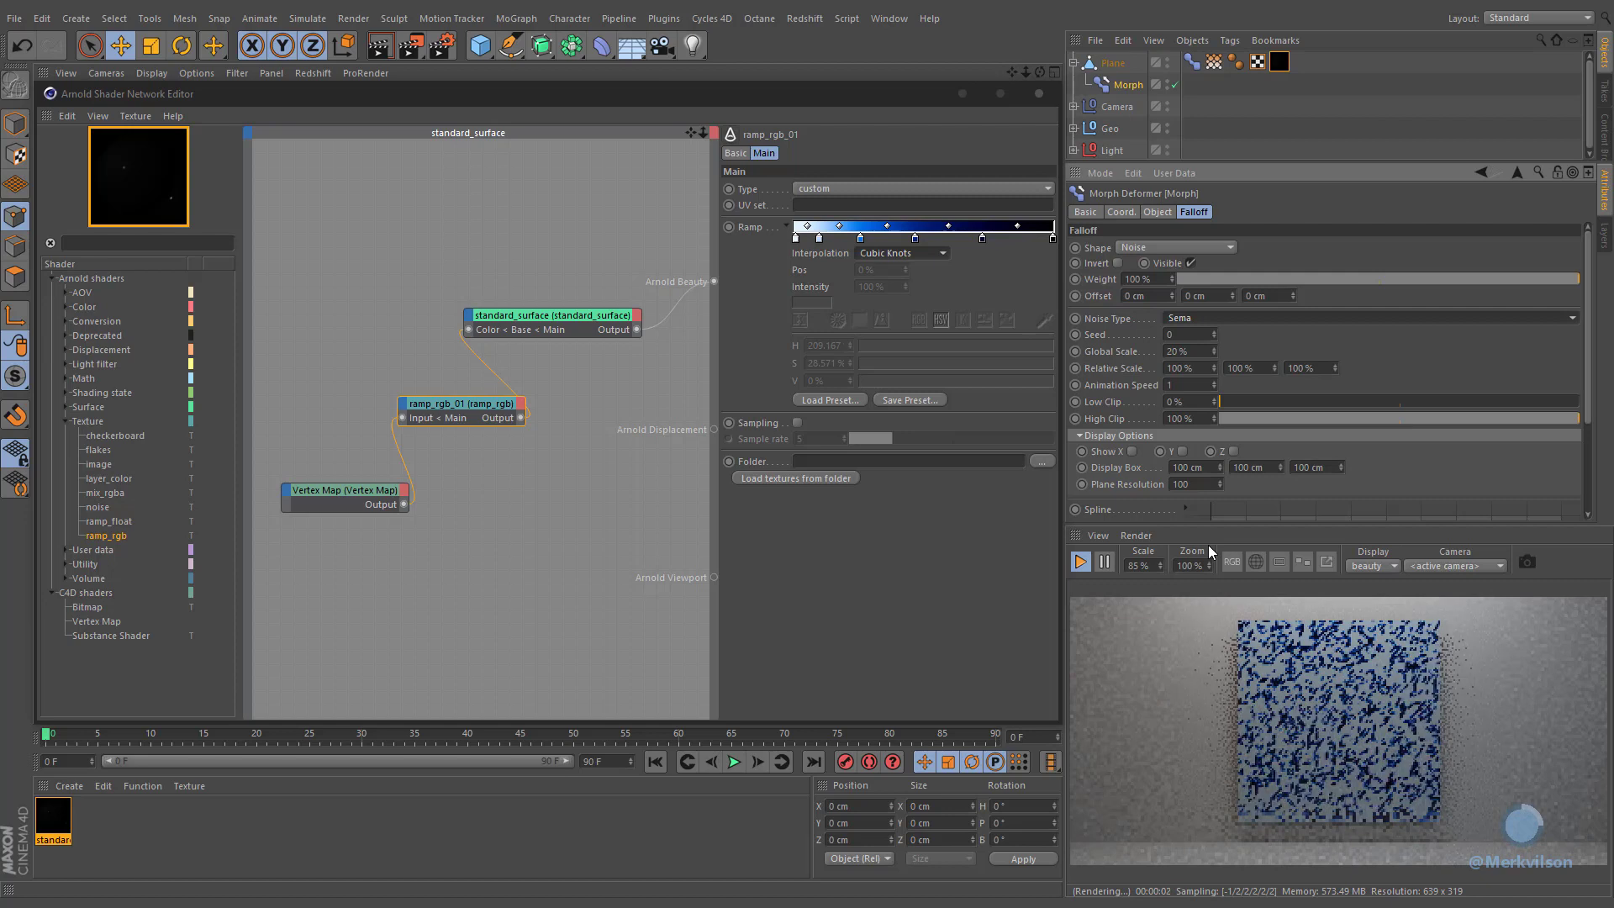
# Step: Set the Morph falloff to Electric noise with an Animation Speed of 3 and put the shader network editor away
pyautogui.click(1184, 321)
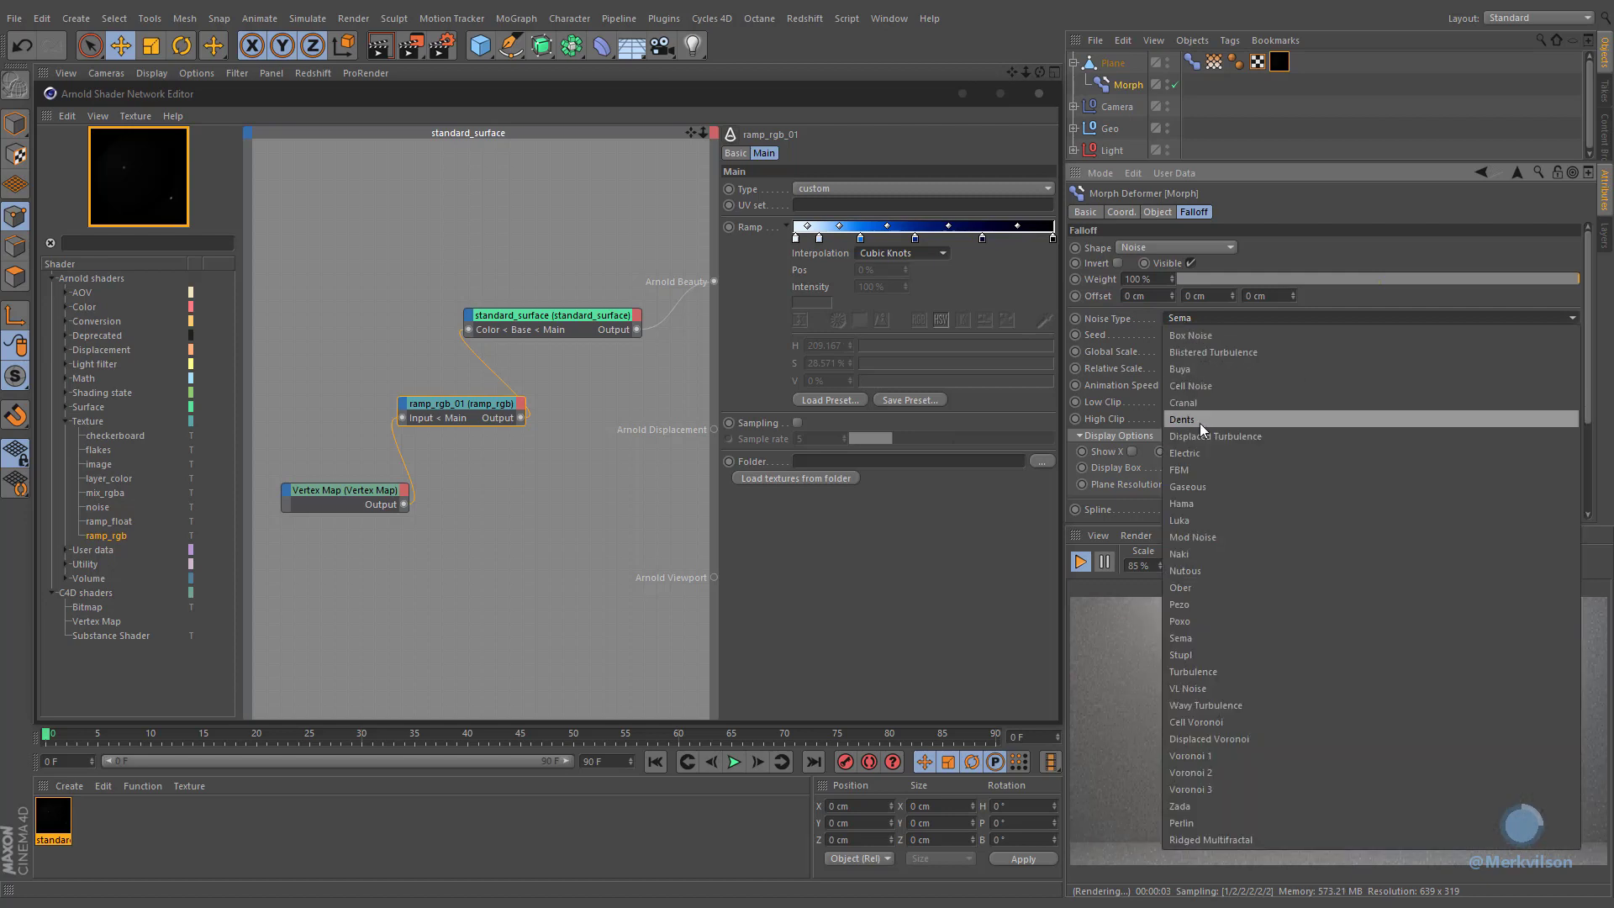
pyautogui.click(1201, 452)
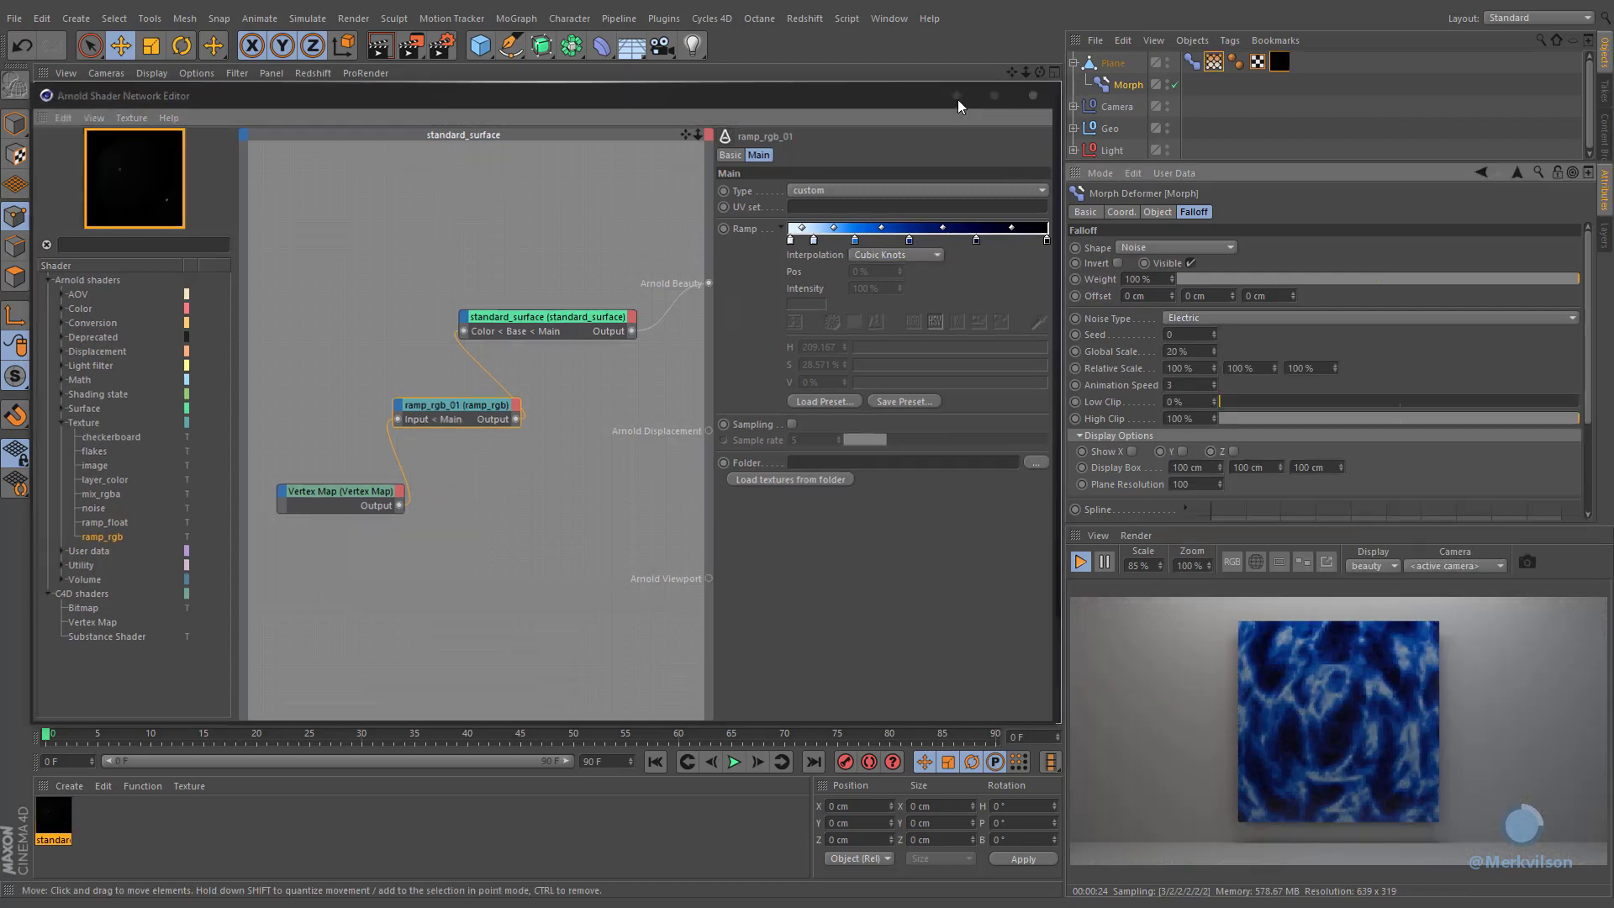
pyautogui.click(961, 95)
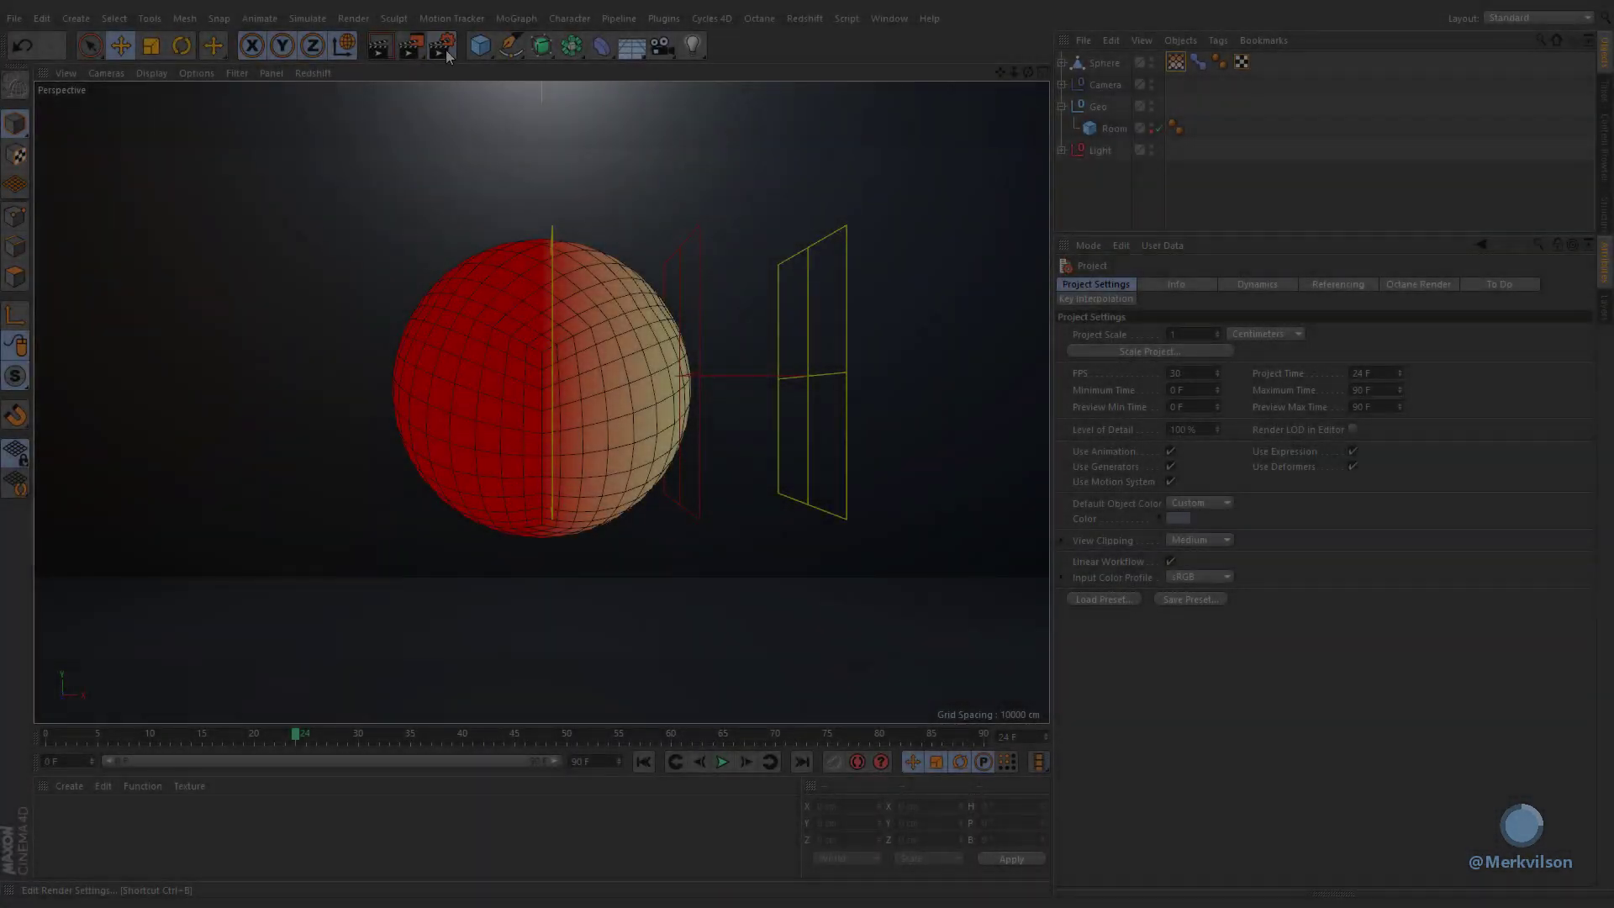
# Step: Switch the sphere scene's renderer to Cycles 4D and close the render settings
pyautogui.click(444, 47)
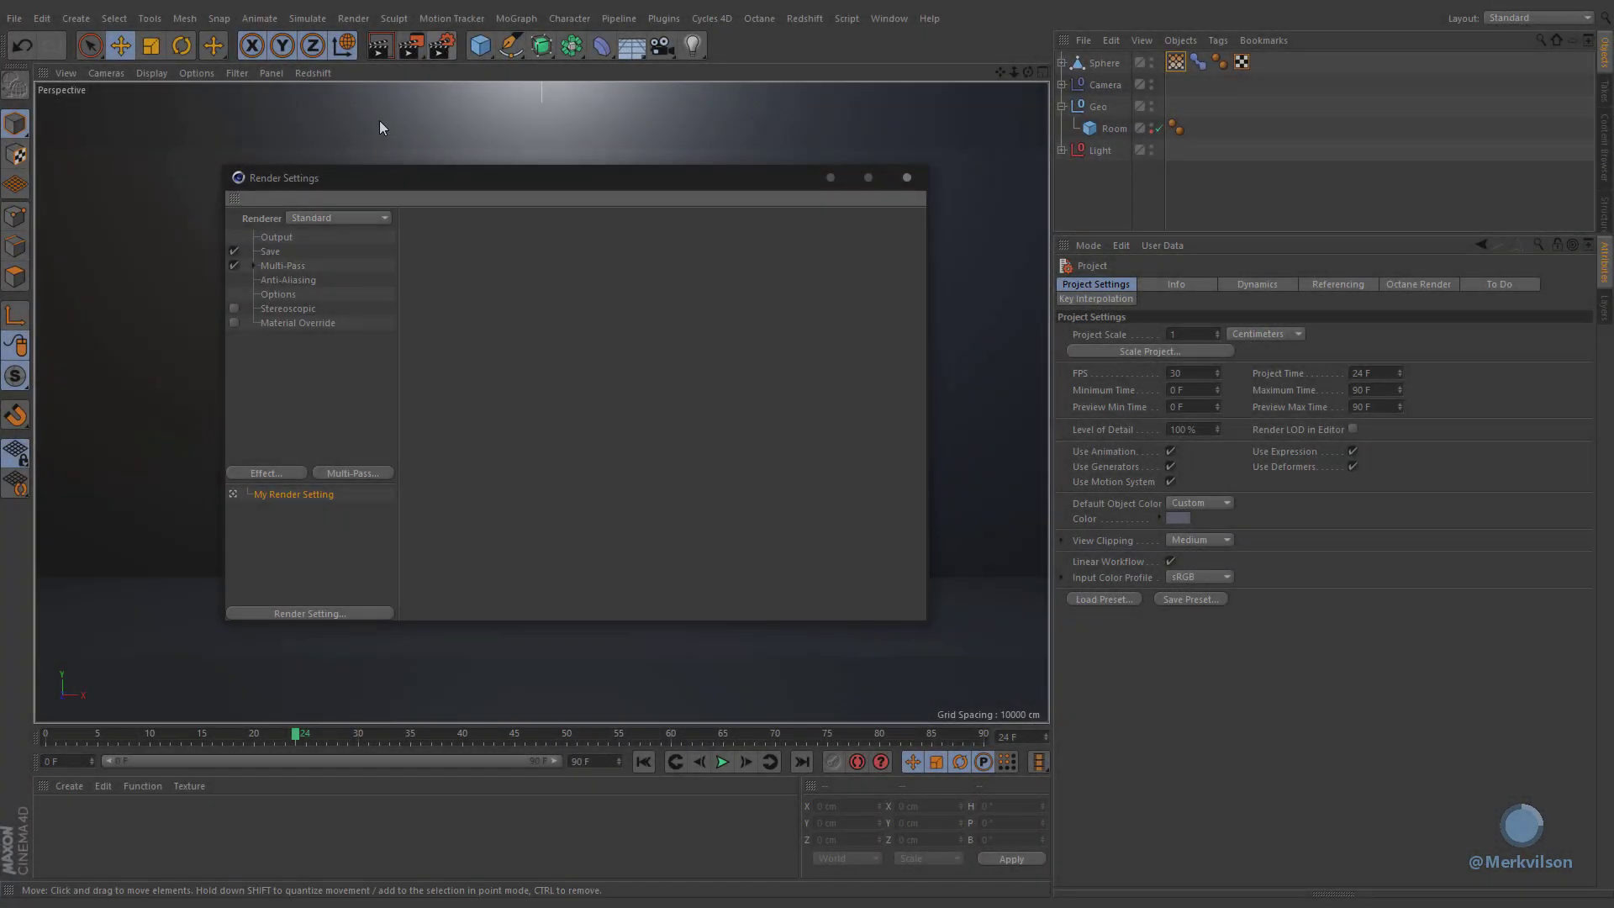
pyautogui.click(297, 217)
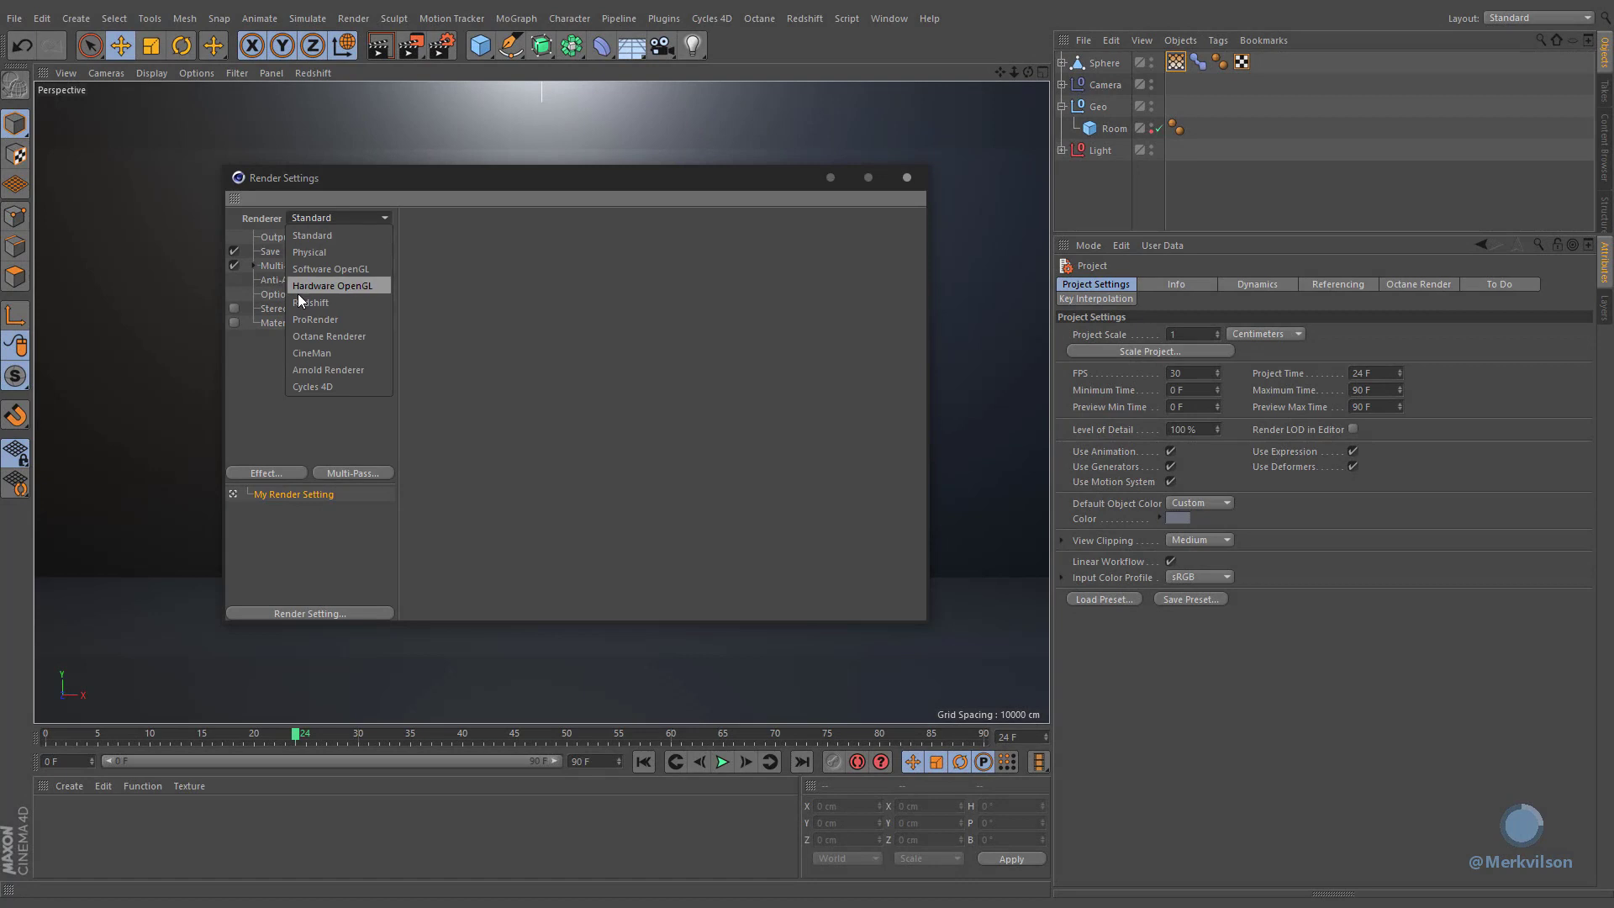
pyautogui.click(376, 386)
pyautogui.click(907, 178)
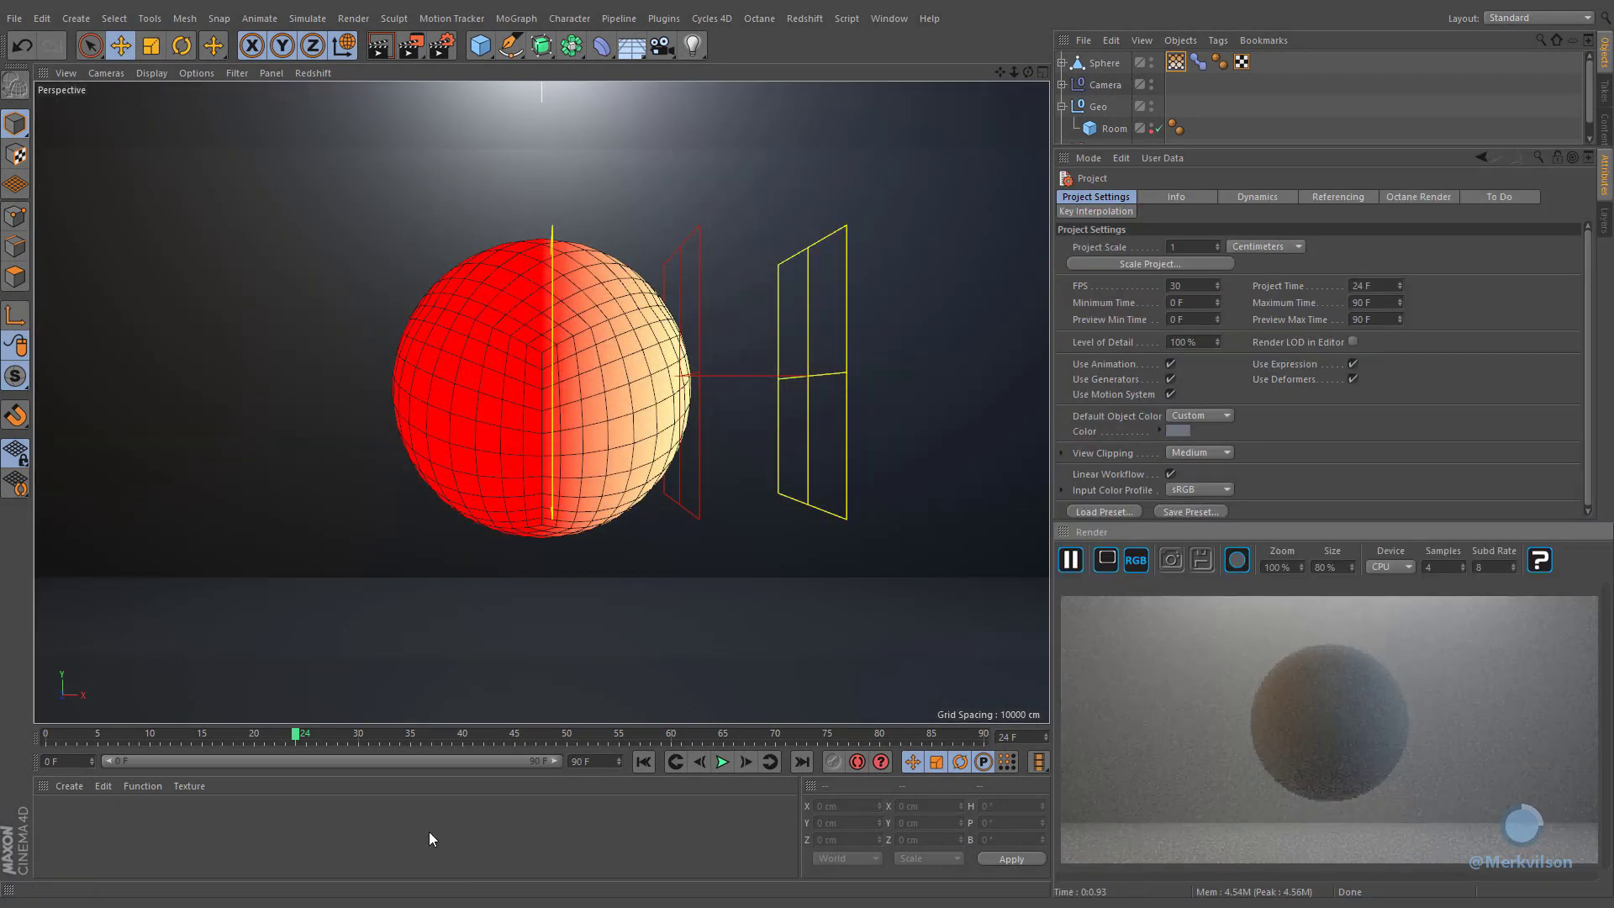
# Step: Create a Cycles 4D Diffuse BSDF material and assign it to the sphere
pyautogui.click(69, 786)
pyautogui.moveTo(87, 632)
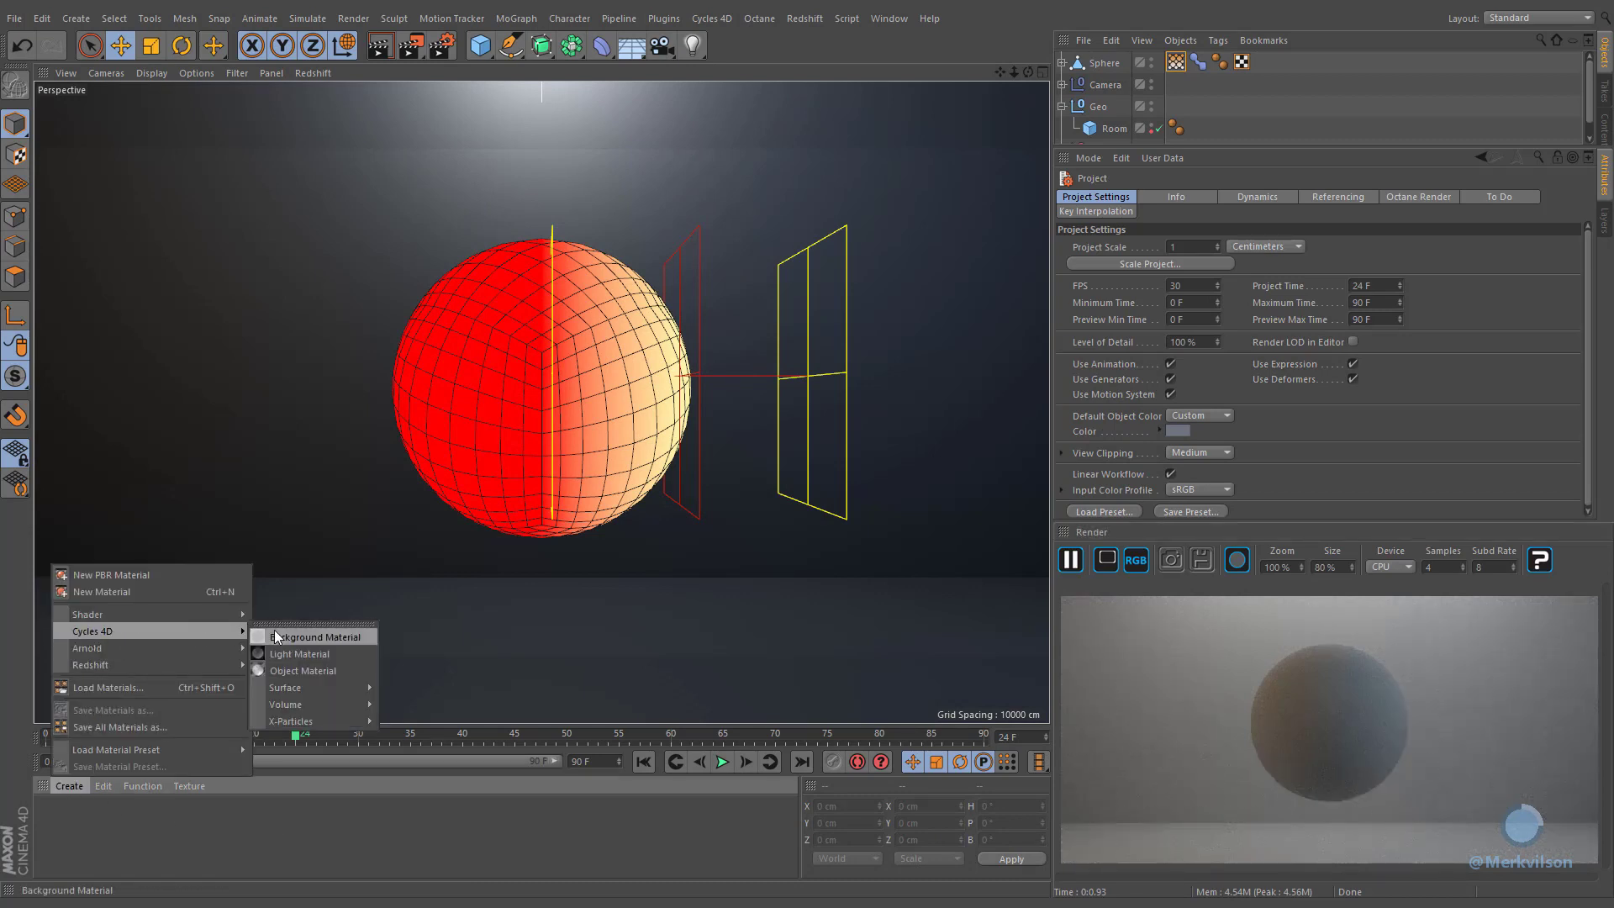
pyautogui.moveTo(291, 681)
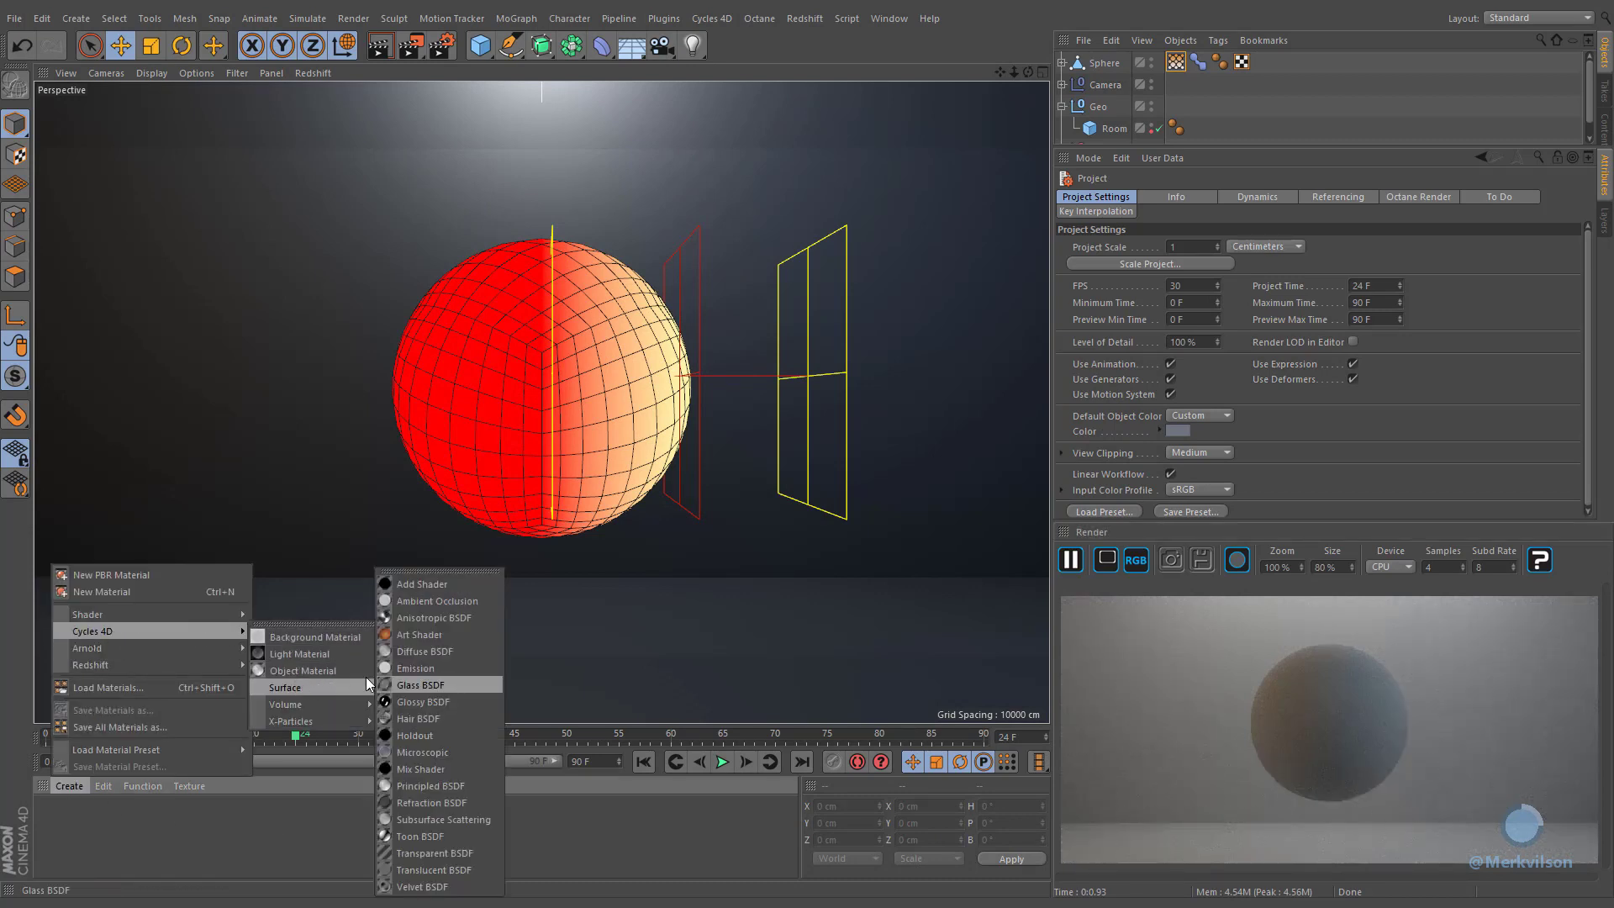
pyautogui.click(478, 649)
pyautogui.moveTo(63, 820); pyautogui.dragTo(1106, 54)
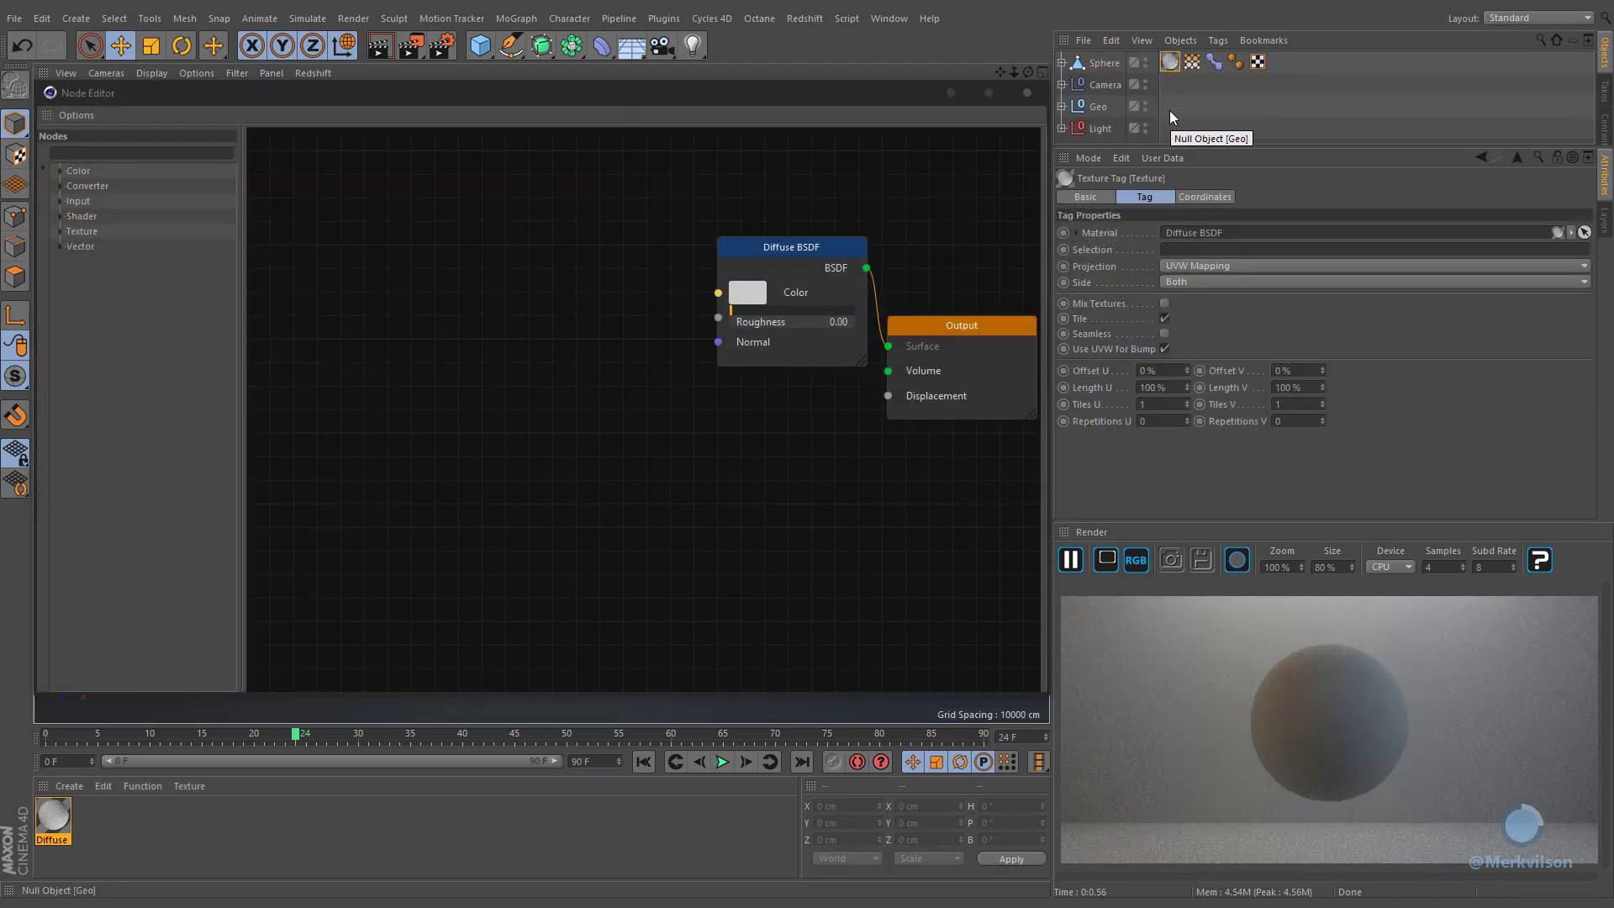
# Step: Add a Cycles 4D cyAttribute tag to the Sphere object
pyautogui.click(1193, 62)
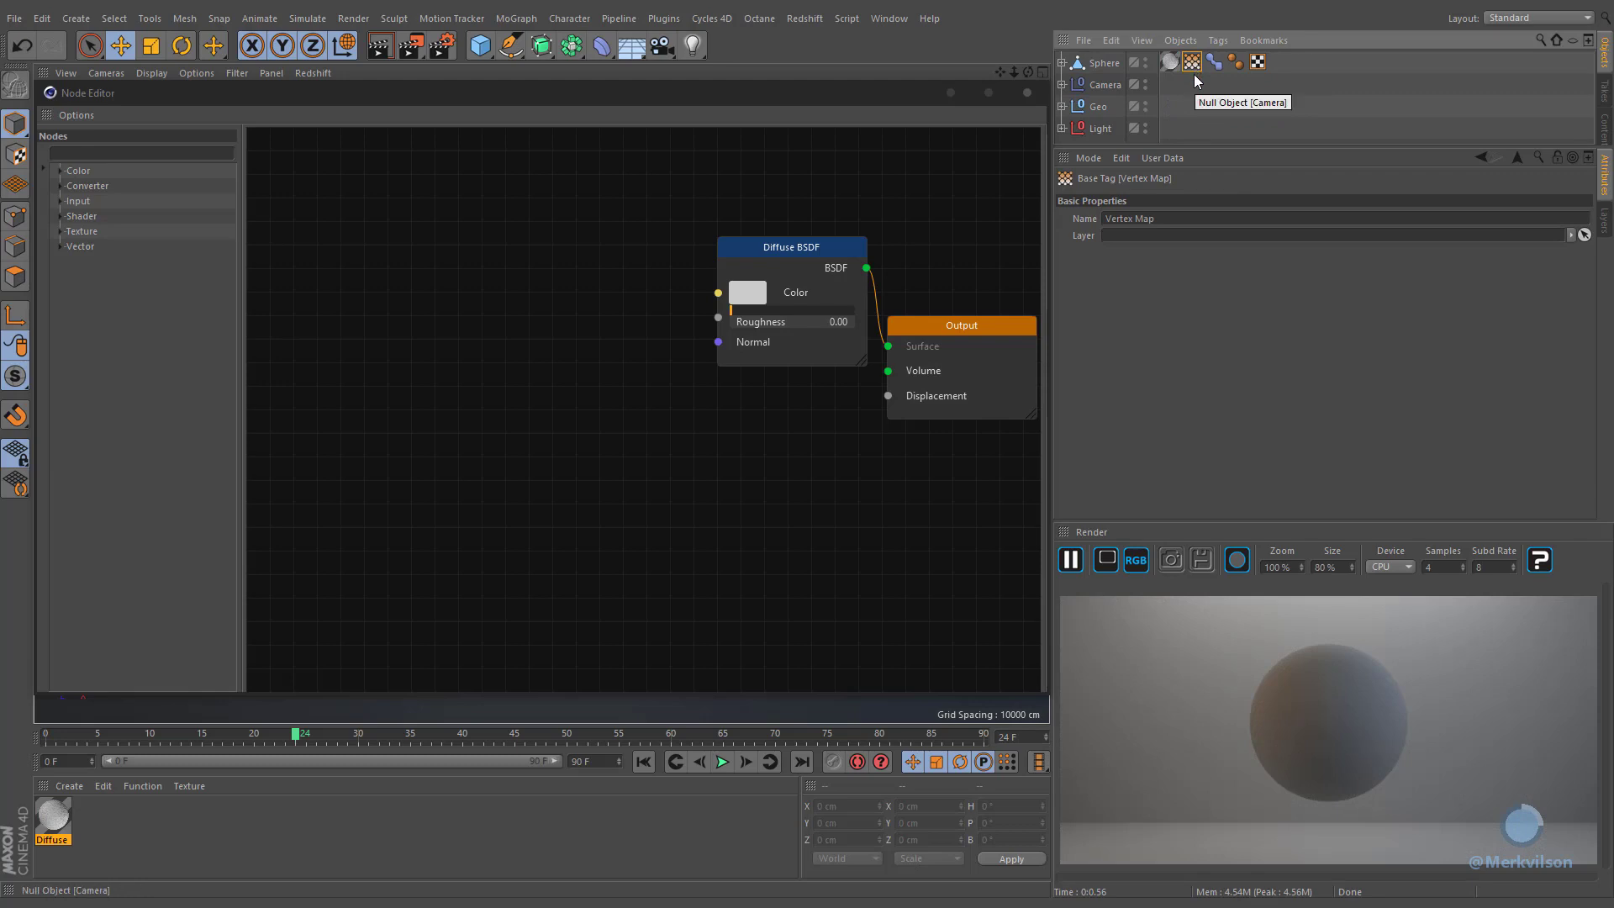
pyautogui.click(1080, 62)
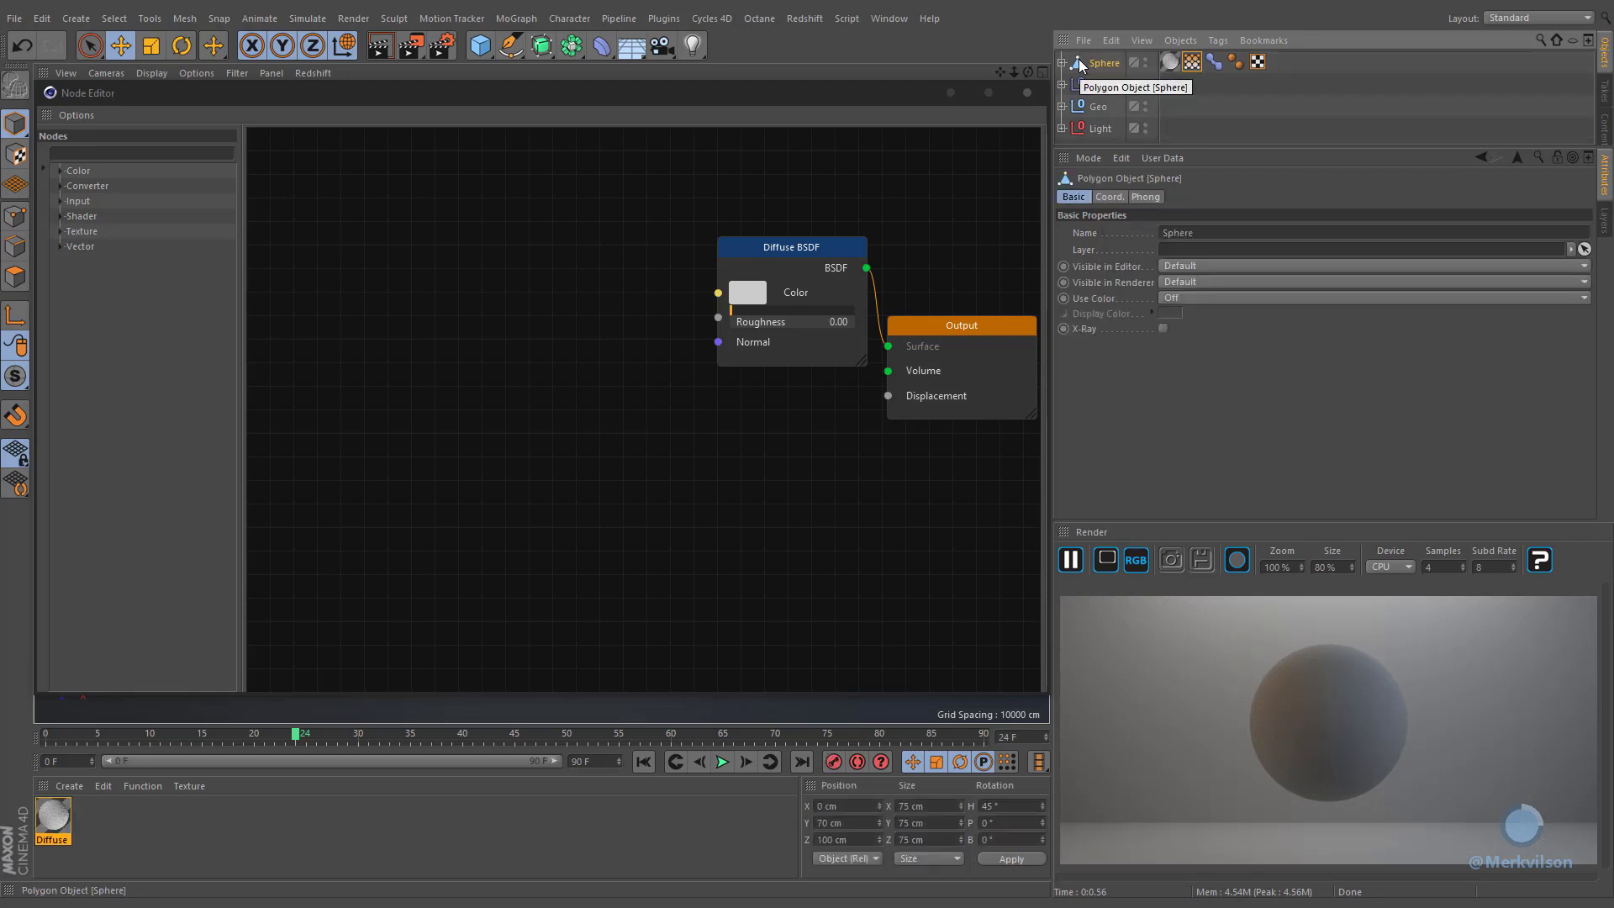
pyautogui.click(1218, 42)
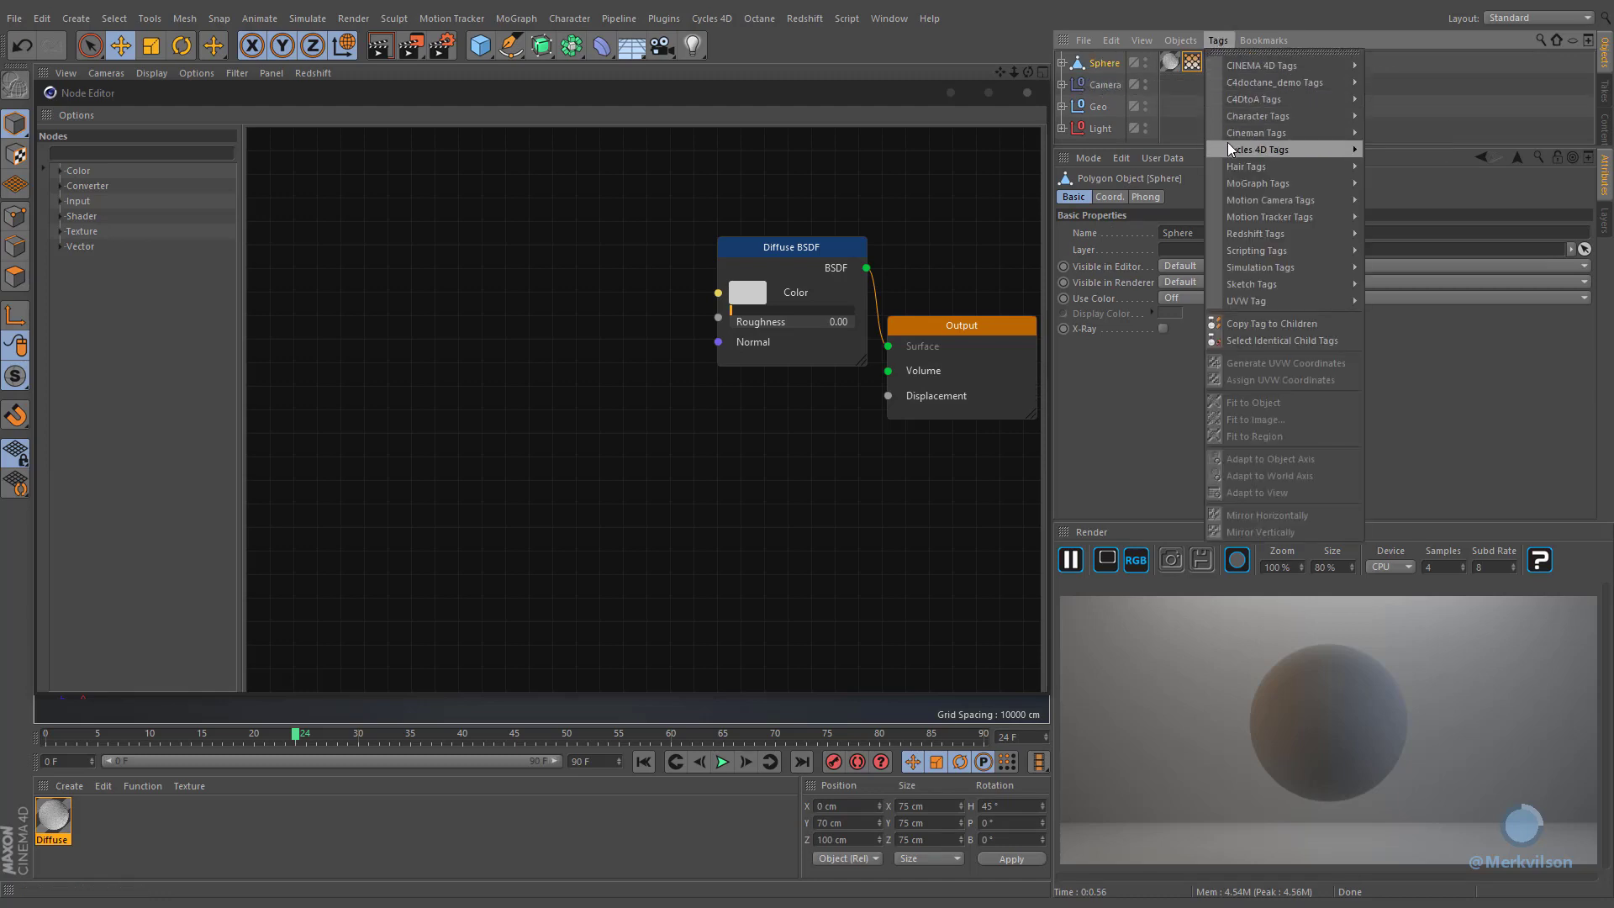
pyautogui.moveTo(1228, 146)
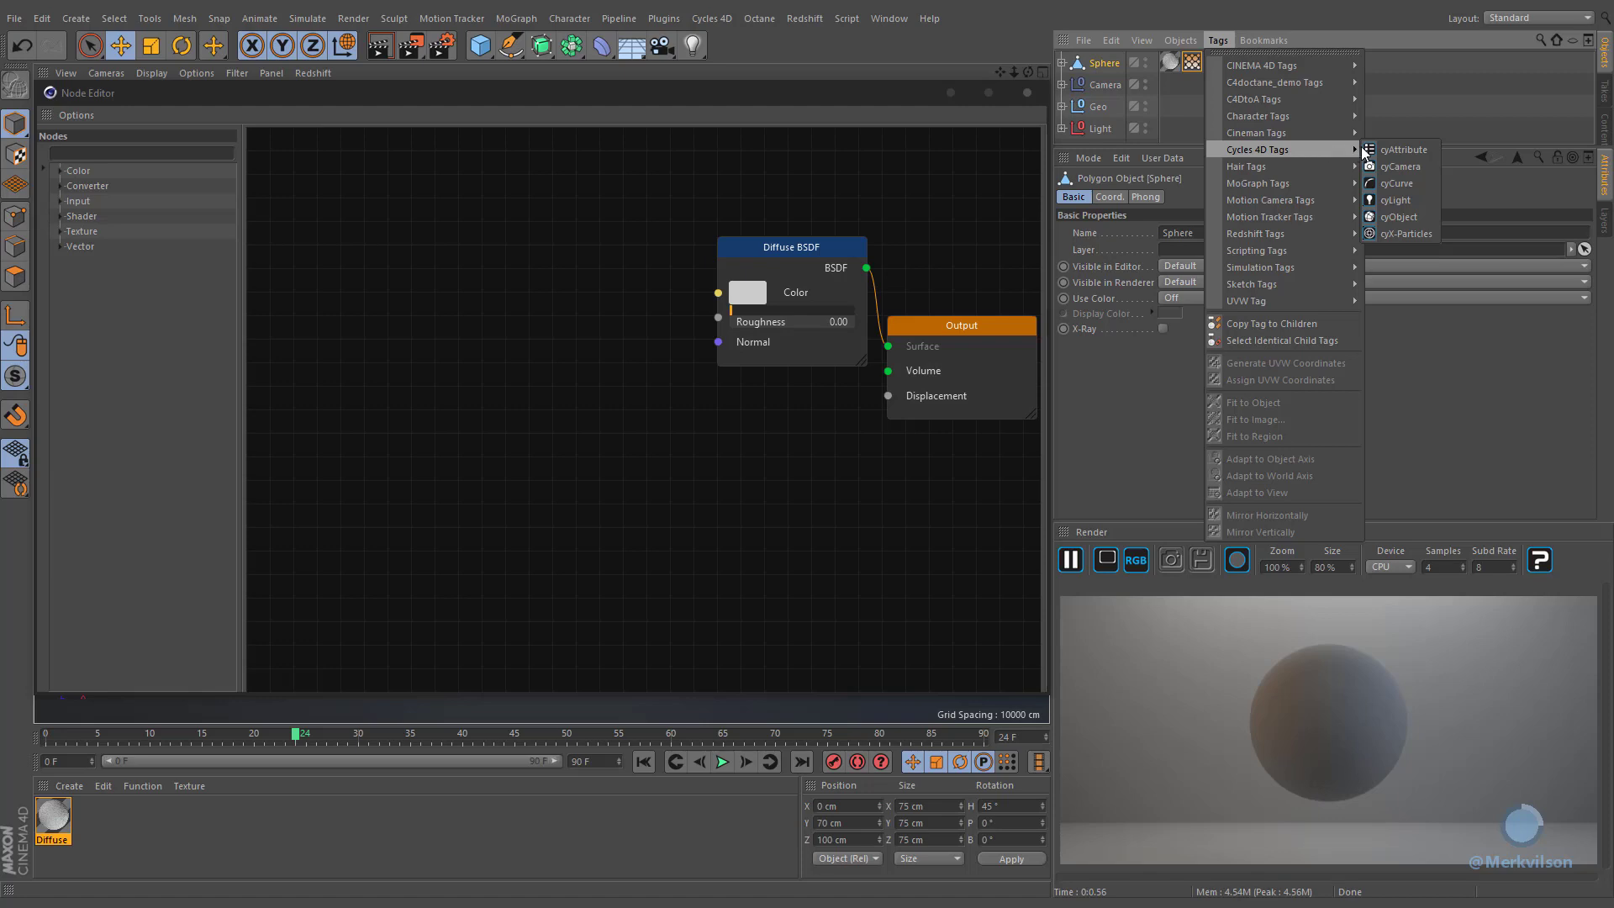
pyautogui.click(1435, 148)
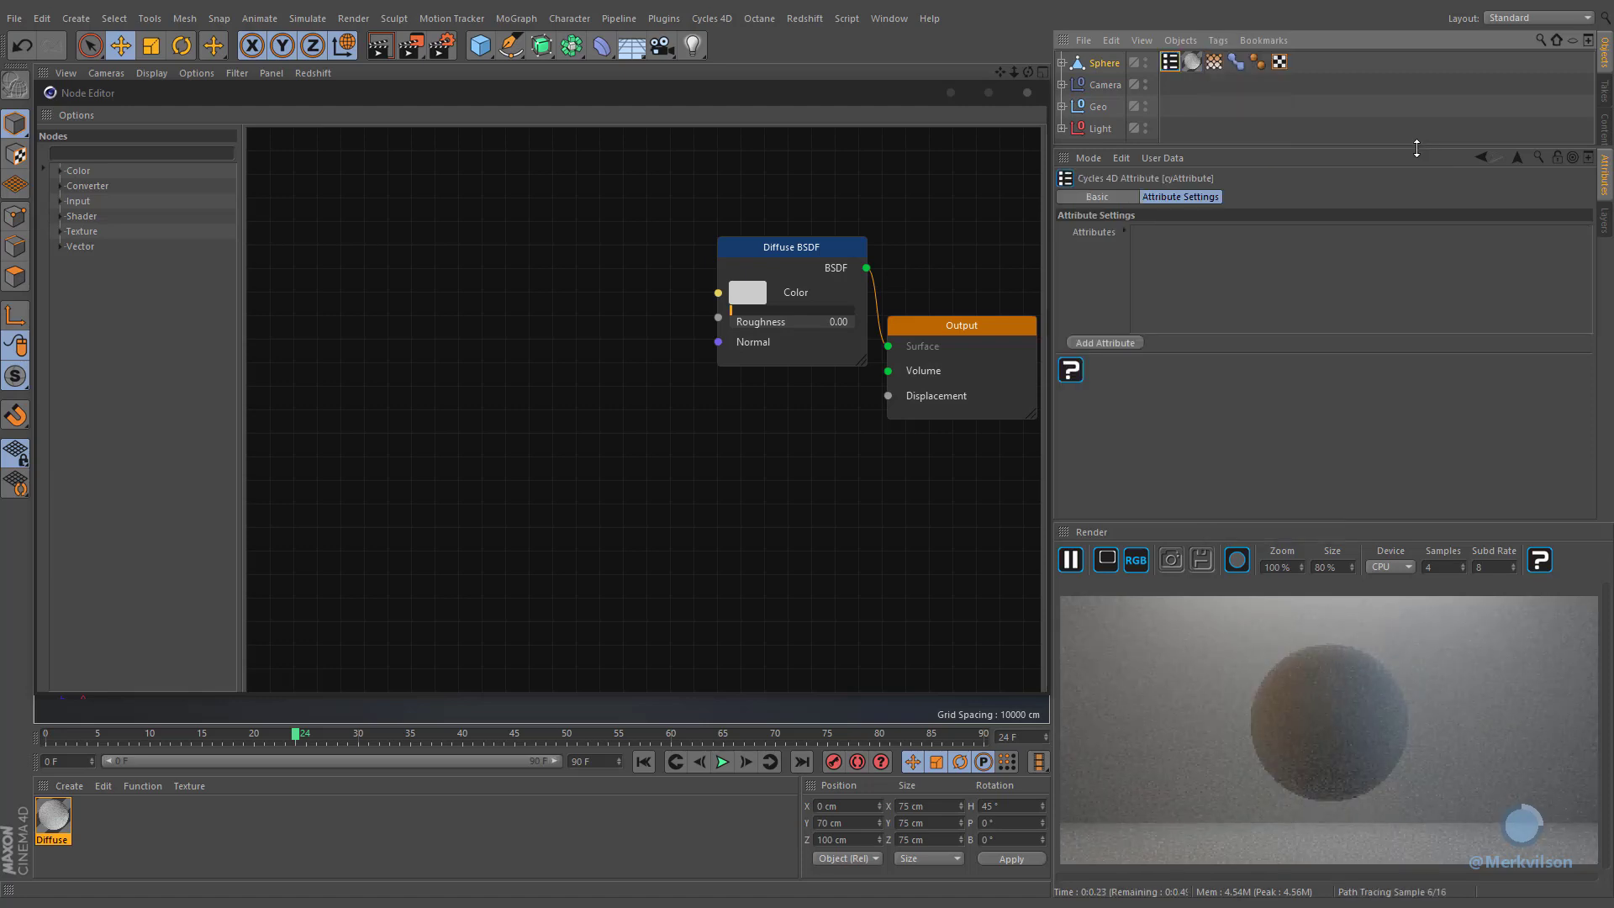
# Step: Add an attribute in the cyAttribute tag, link the Vertex Map tag to it, rename it Vertex and copy that name
pyautogui.click(1098, 340)
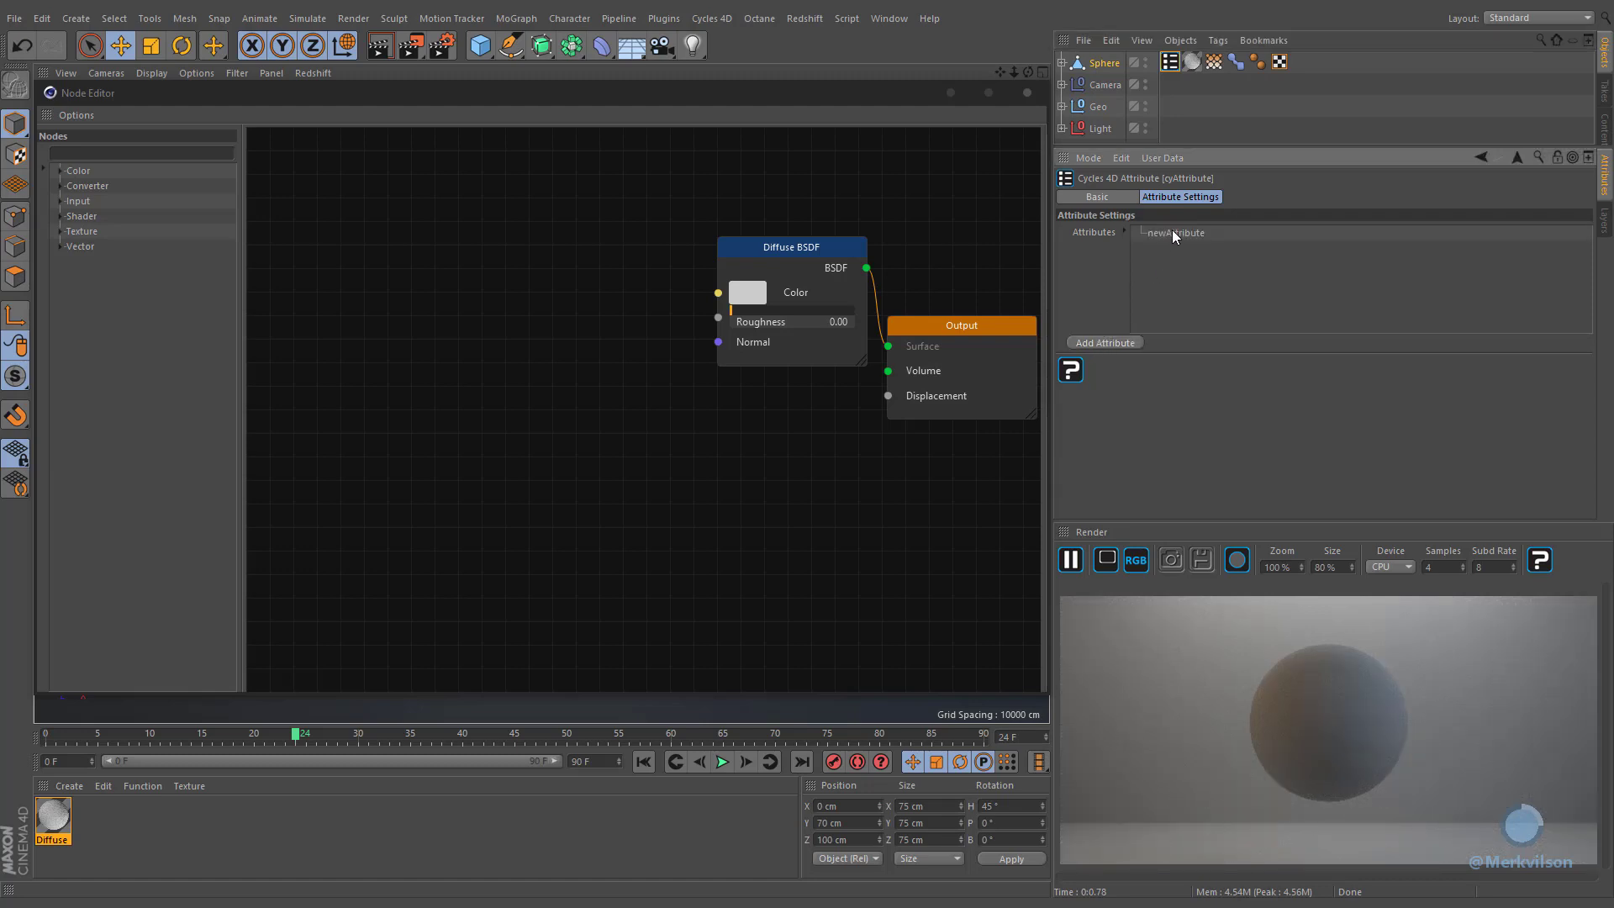
pyautogui.click(1173, 232)
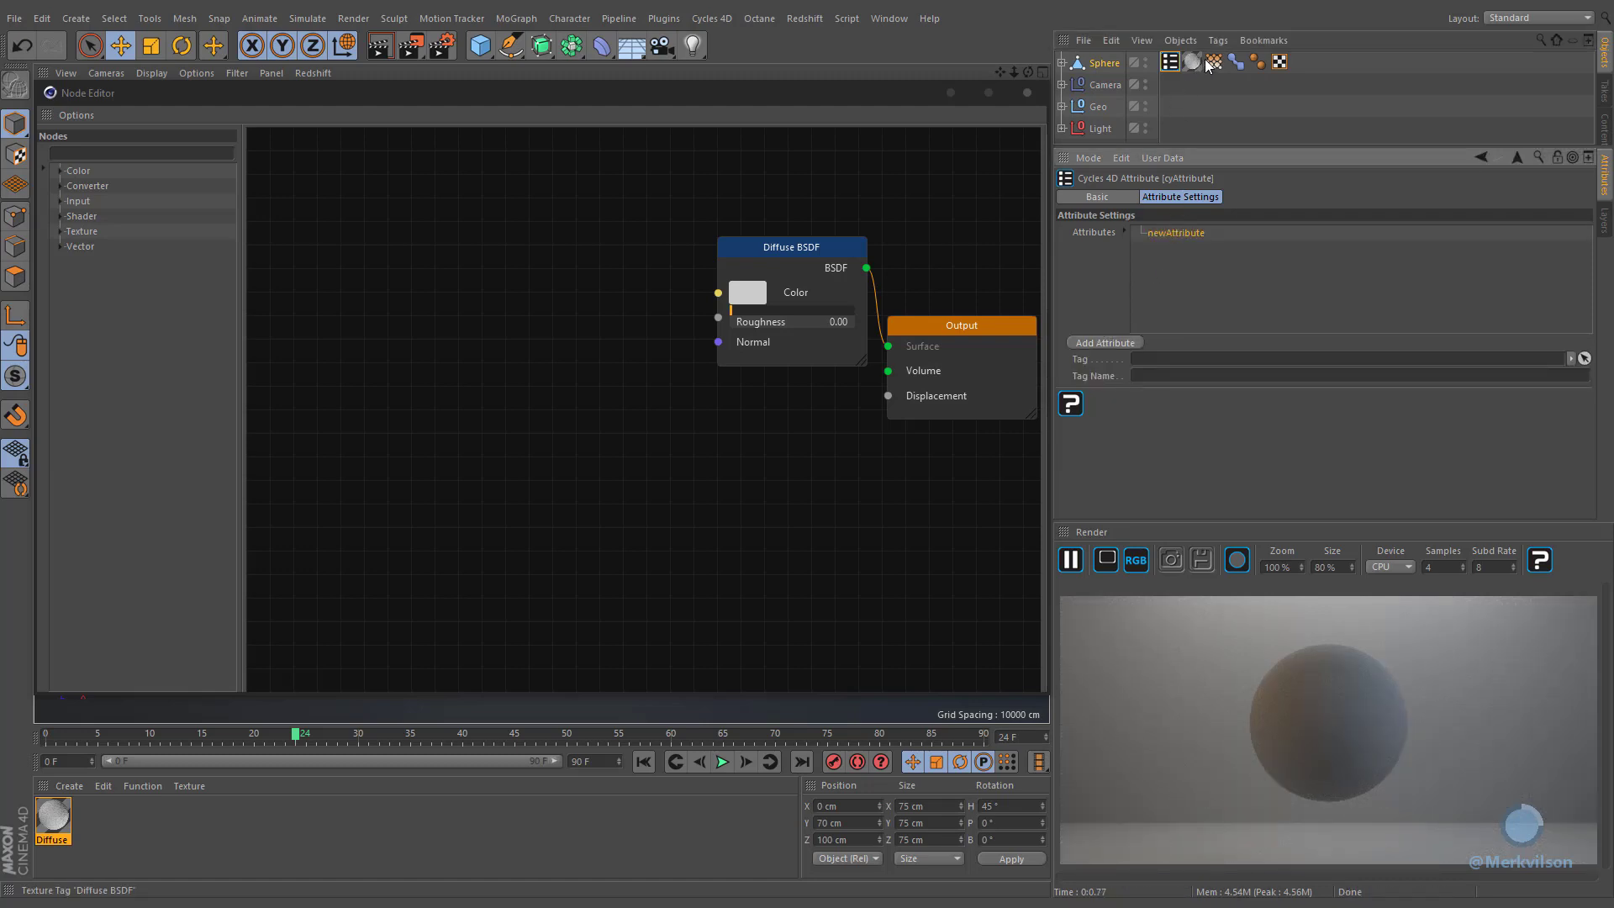
pyautogui.moveTo(1206, 61); pyautogui.dragTo(1206, 85)
pyautogui.moveTo(1159, 322); pyautogui.dragTo(1159, 359)
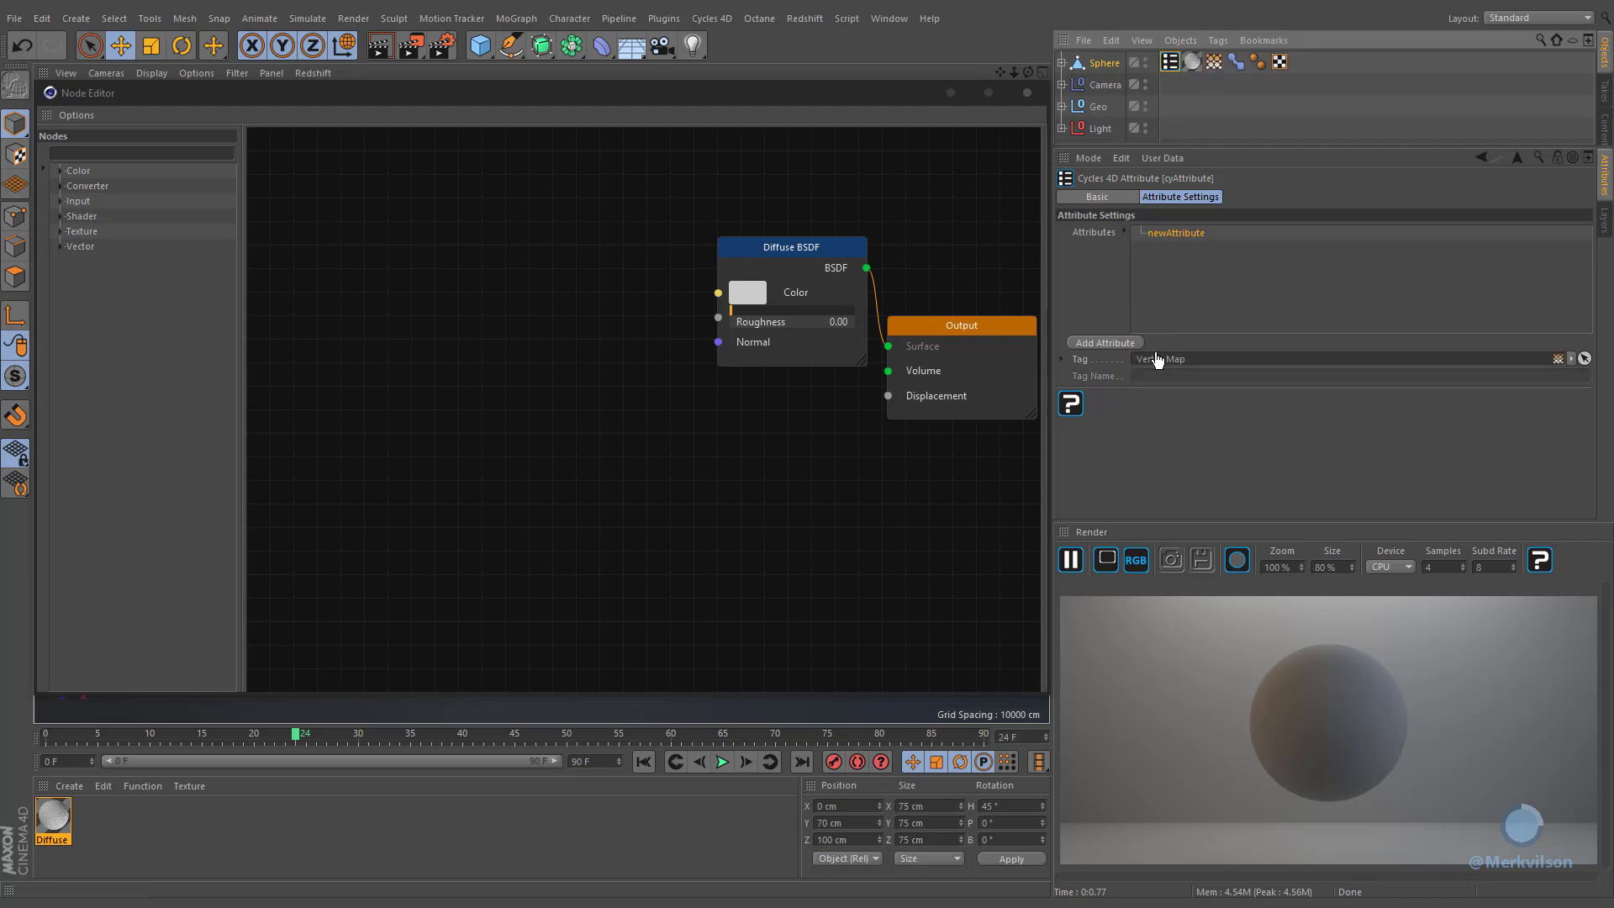
pyautogui.doubleClick(1179, 234)
pyautogui.write('Vertex')
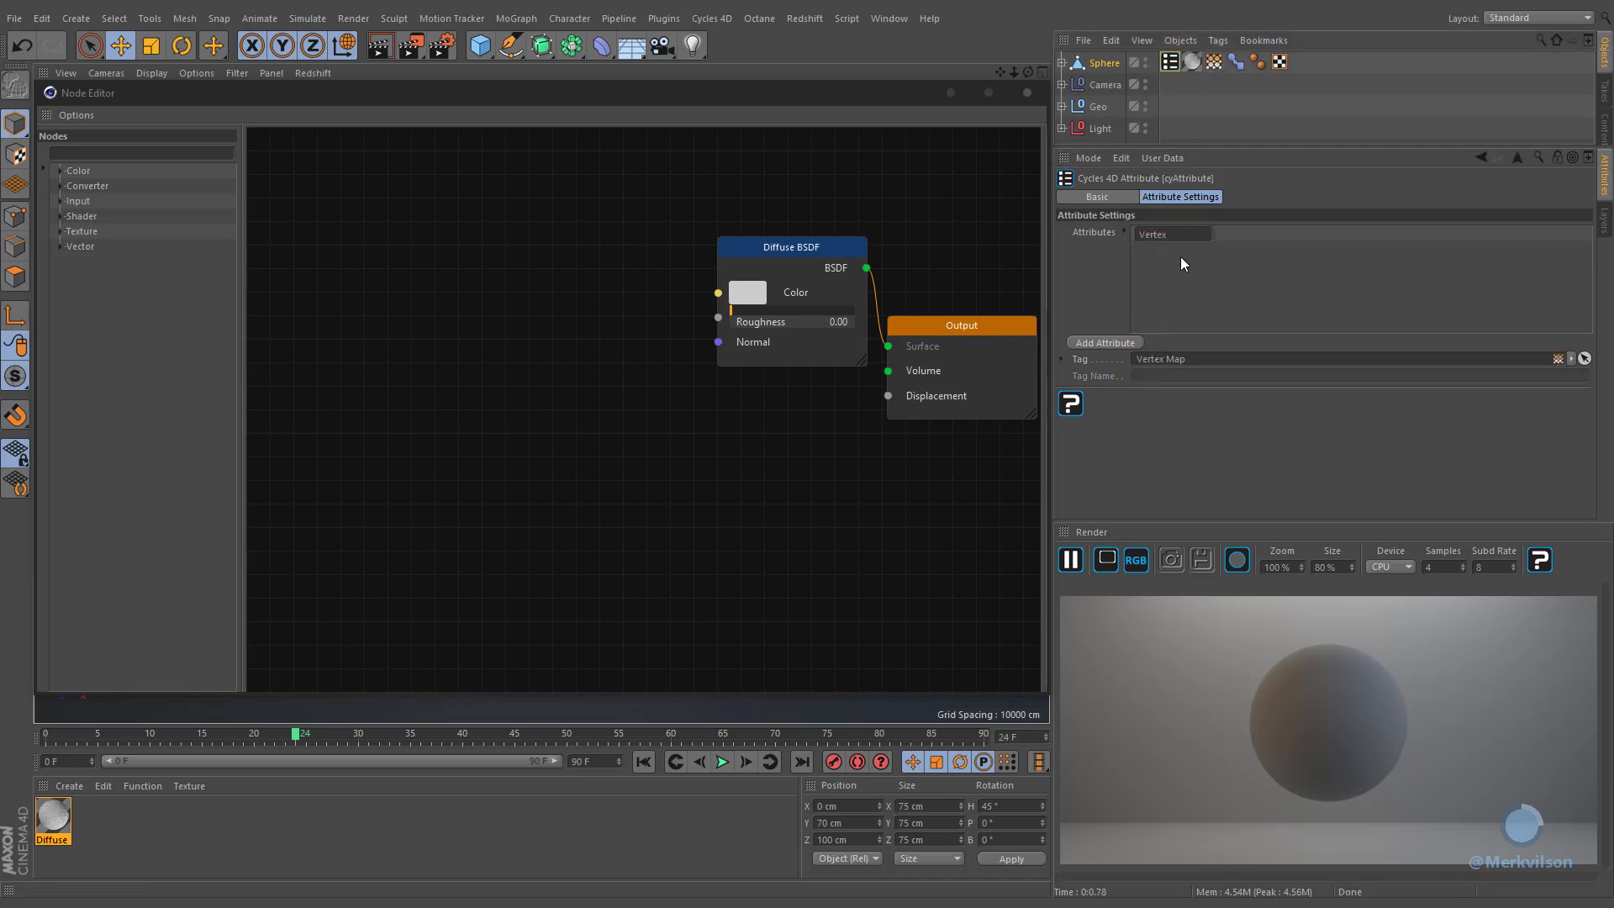
pyautogui.rightClick(1155, 236)
pyautogui.click(1072, 252)
# Step: Add a custom Attribute node named Vertex and connect its Color output to the Diffuse BSDF's Color input
pyautogui.click(60, 201)
pyautogui.moveTo(92, 215); pyautogui.dragTo(319, 287)
pyautogui.click(404, 409)
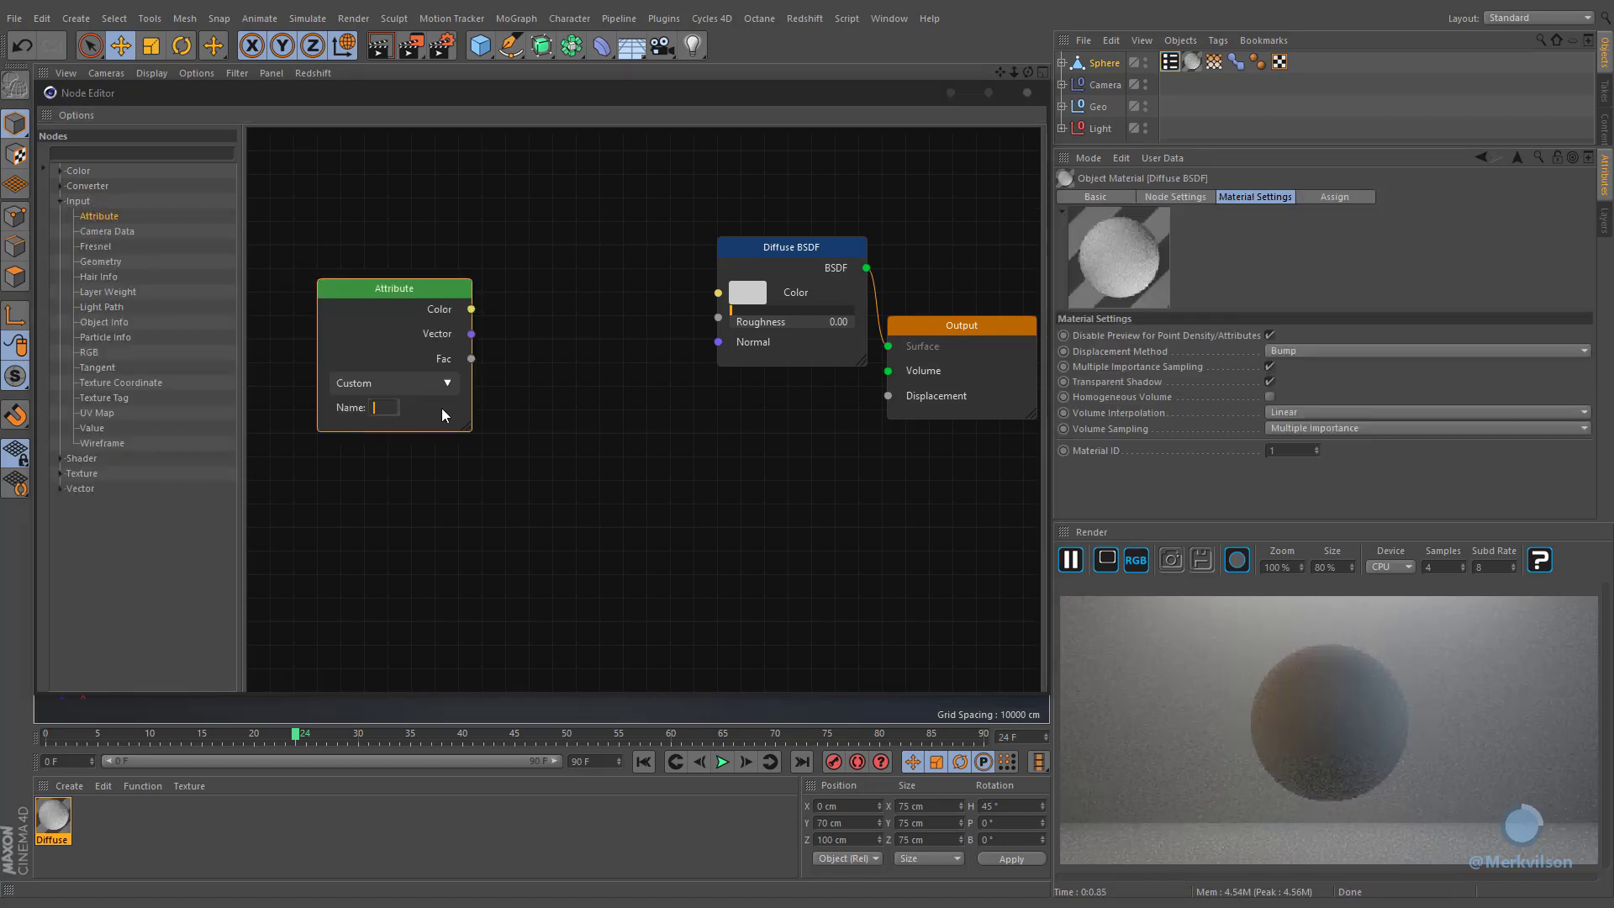
pyautogui.rightClick(390, 407)
pyautogui.click(408, 446)
pyautogui.moveTo(718, 293); pyautogui.dragTo(378, 276)
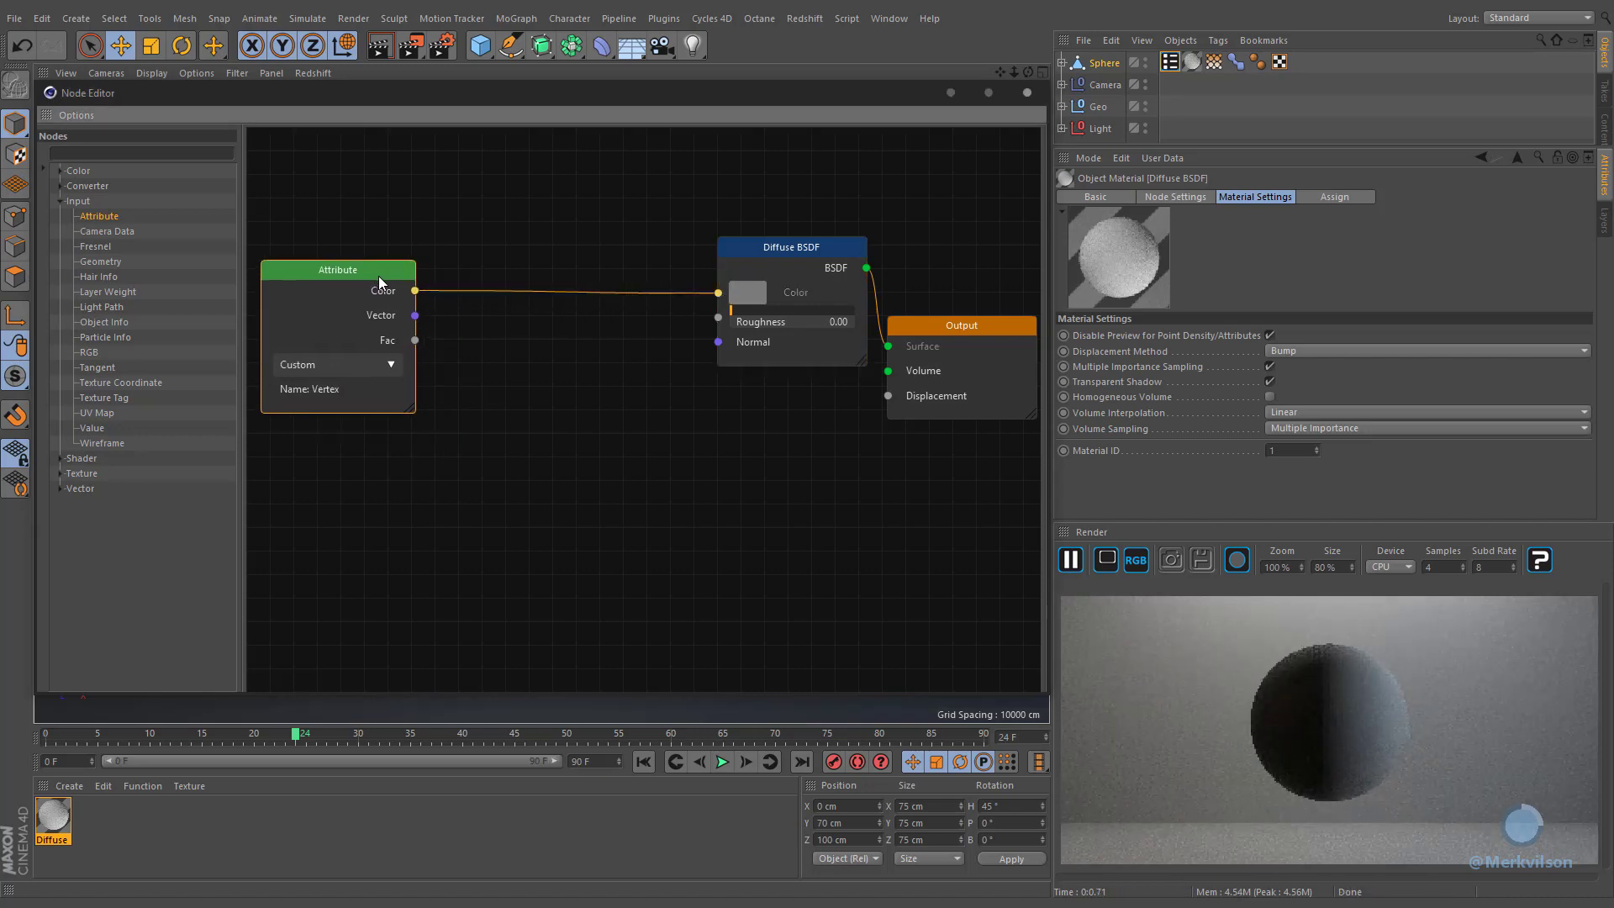
# Step: Insert a MixRGB node between Attribute and Diffuse BSDF, with the Attribute's Color driving Fac and the mix feeding the diffuse Color
pyautogui.click(59, 201)
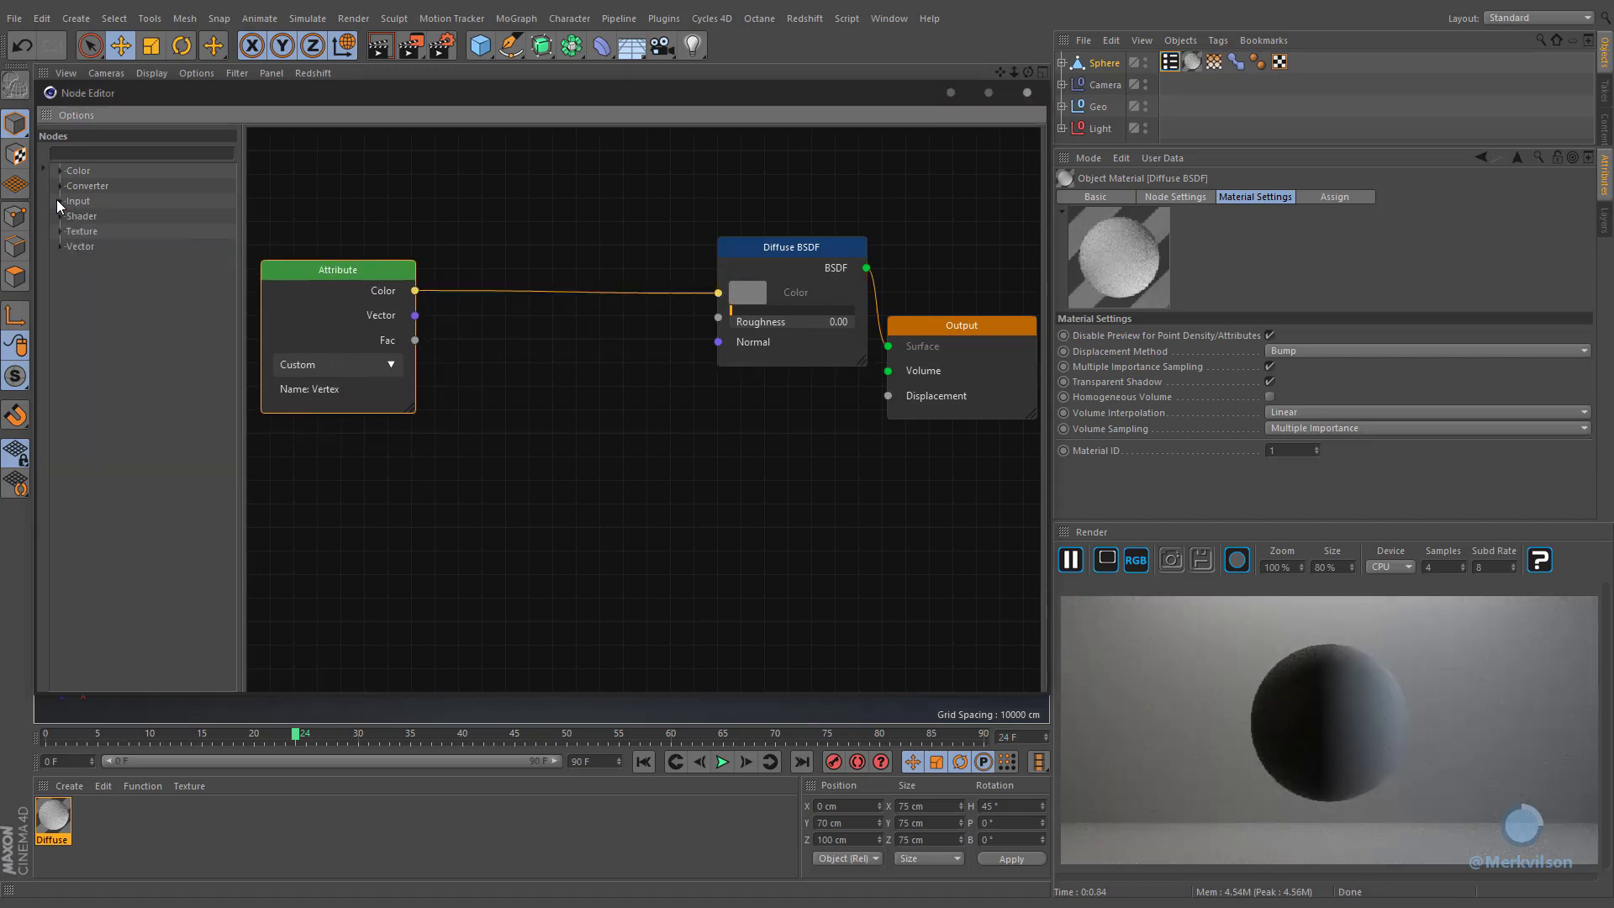
pyautogui.click(57, 168)
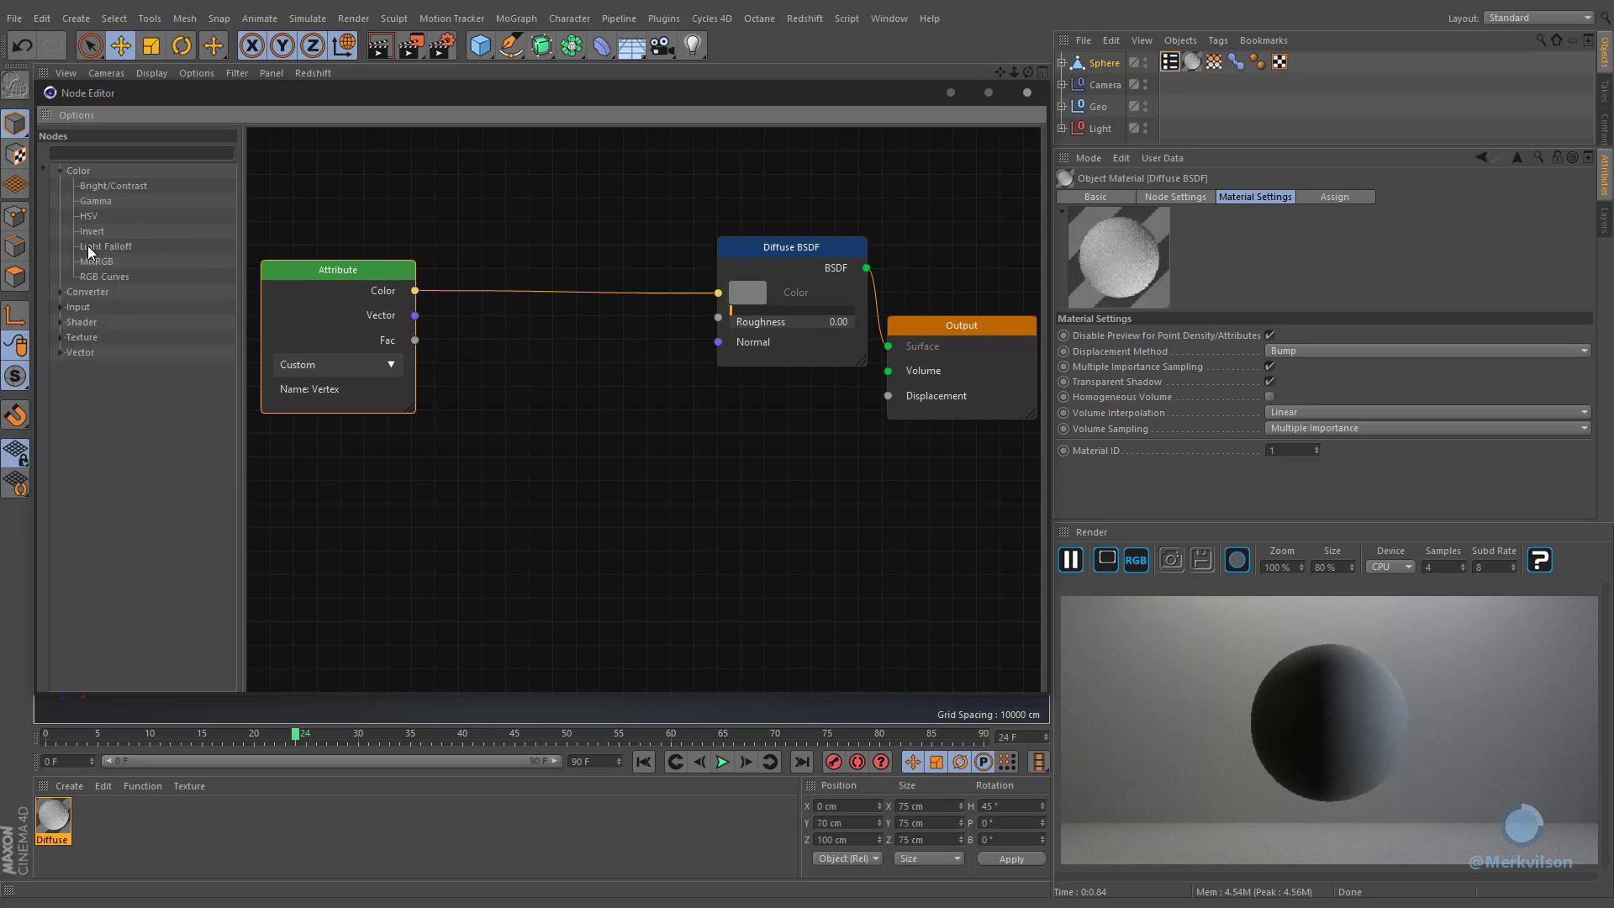
pyautogui.moveTo(87, 264); pyautogui.dragTo(499, 369)
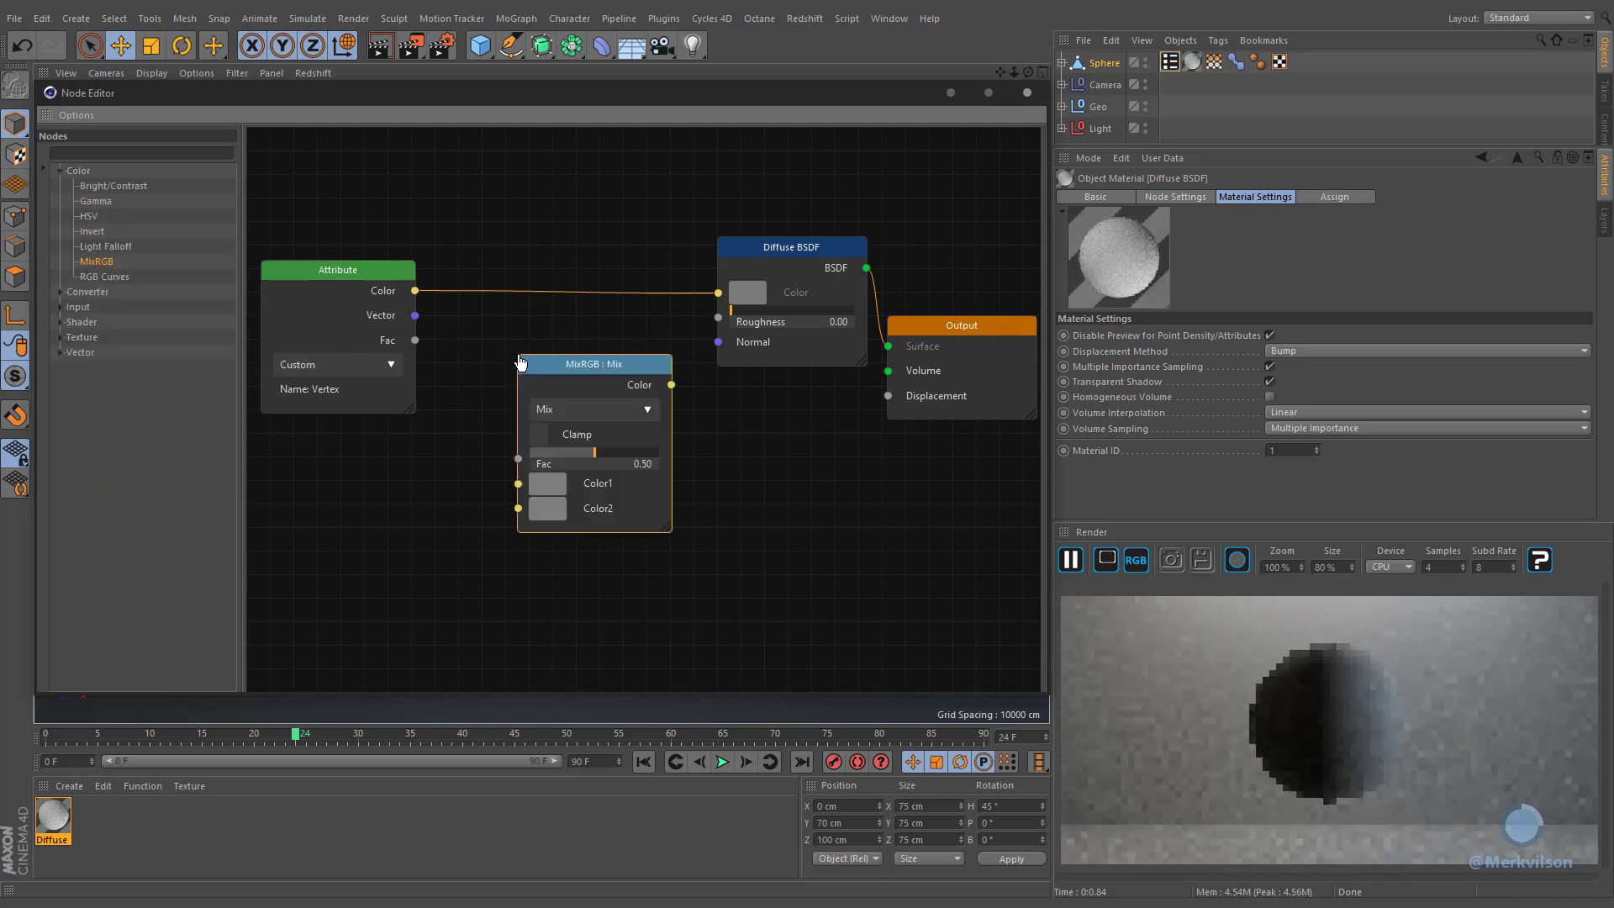
pyautogui.moveTo(517, 459); pyautogui.dragTo(414, 290)
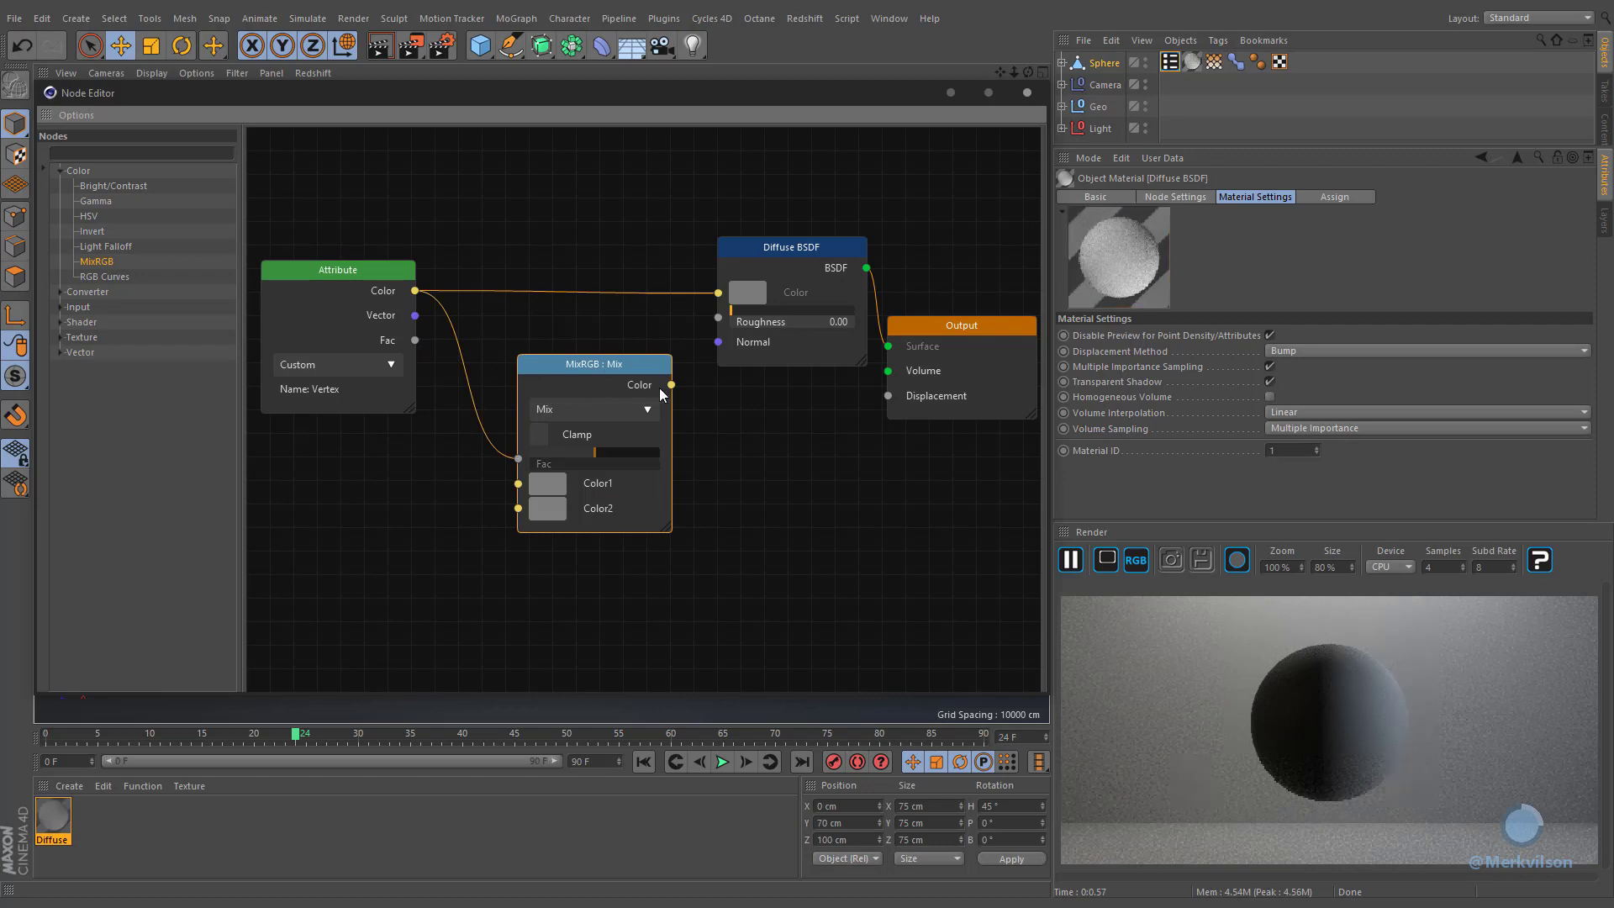
pyautogui.moveTo(671, 384); pyautogui.dragTo(718, 294)
pyautogui.moveTo(599, 361); pyautogui.dragTo(572, 331)
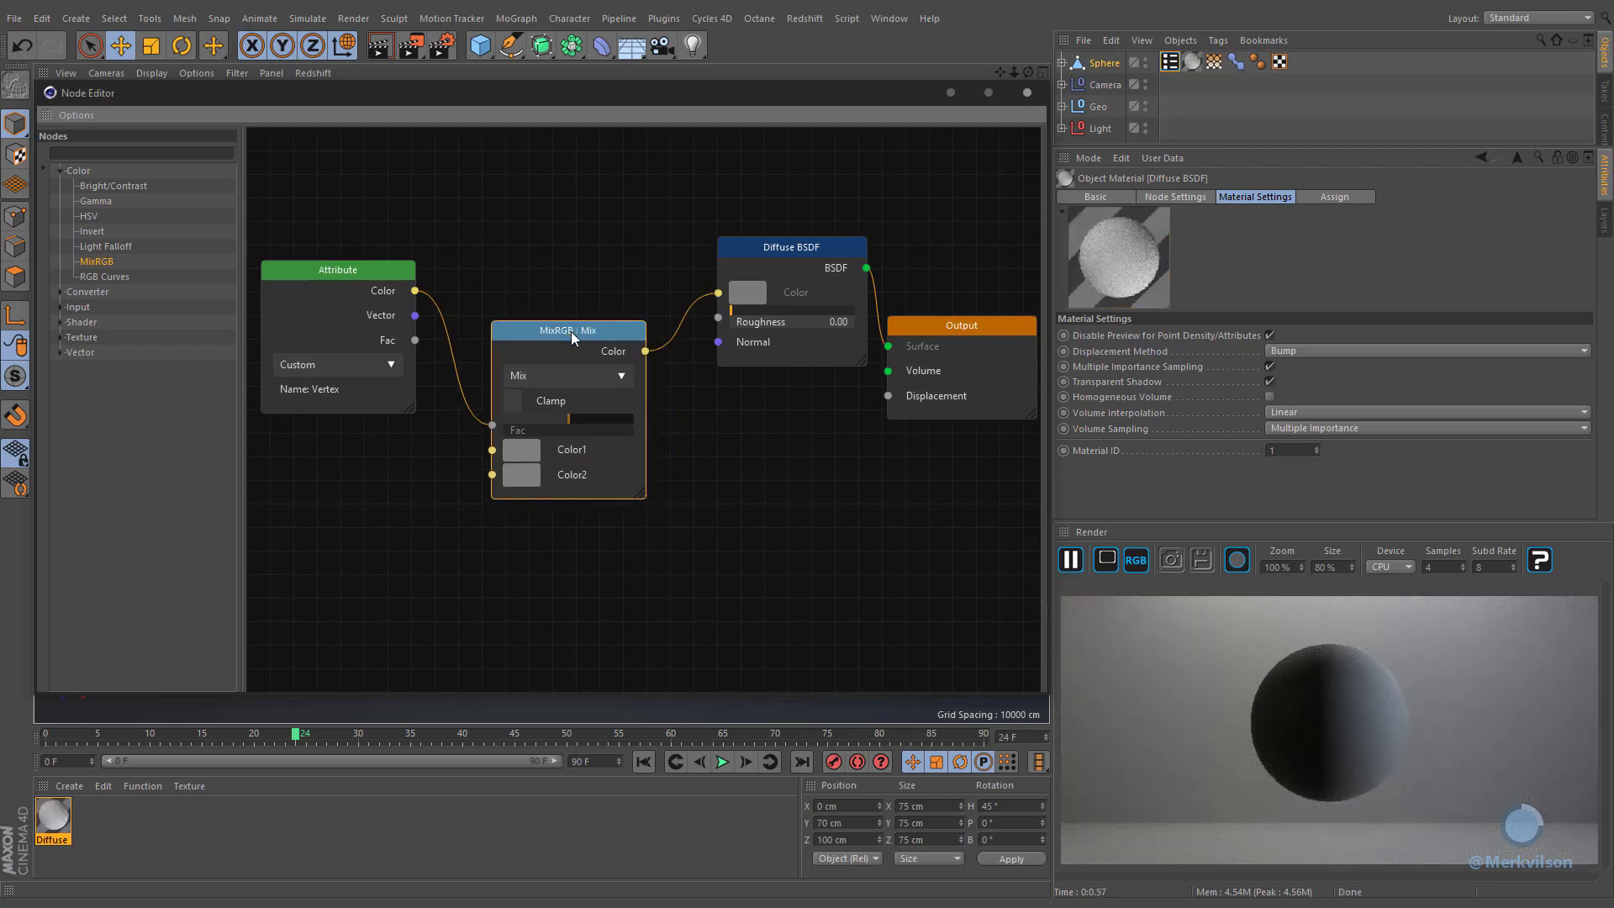
# Step: Set the MixRGB node's Color1 to black
pyautogui.click(522, 449)
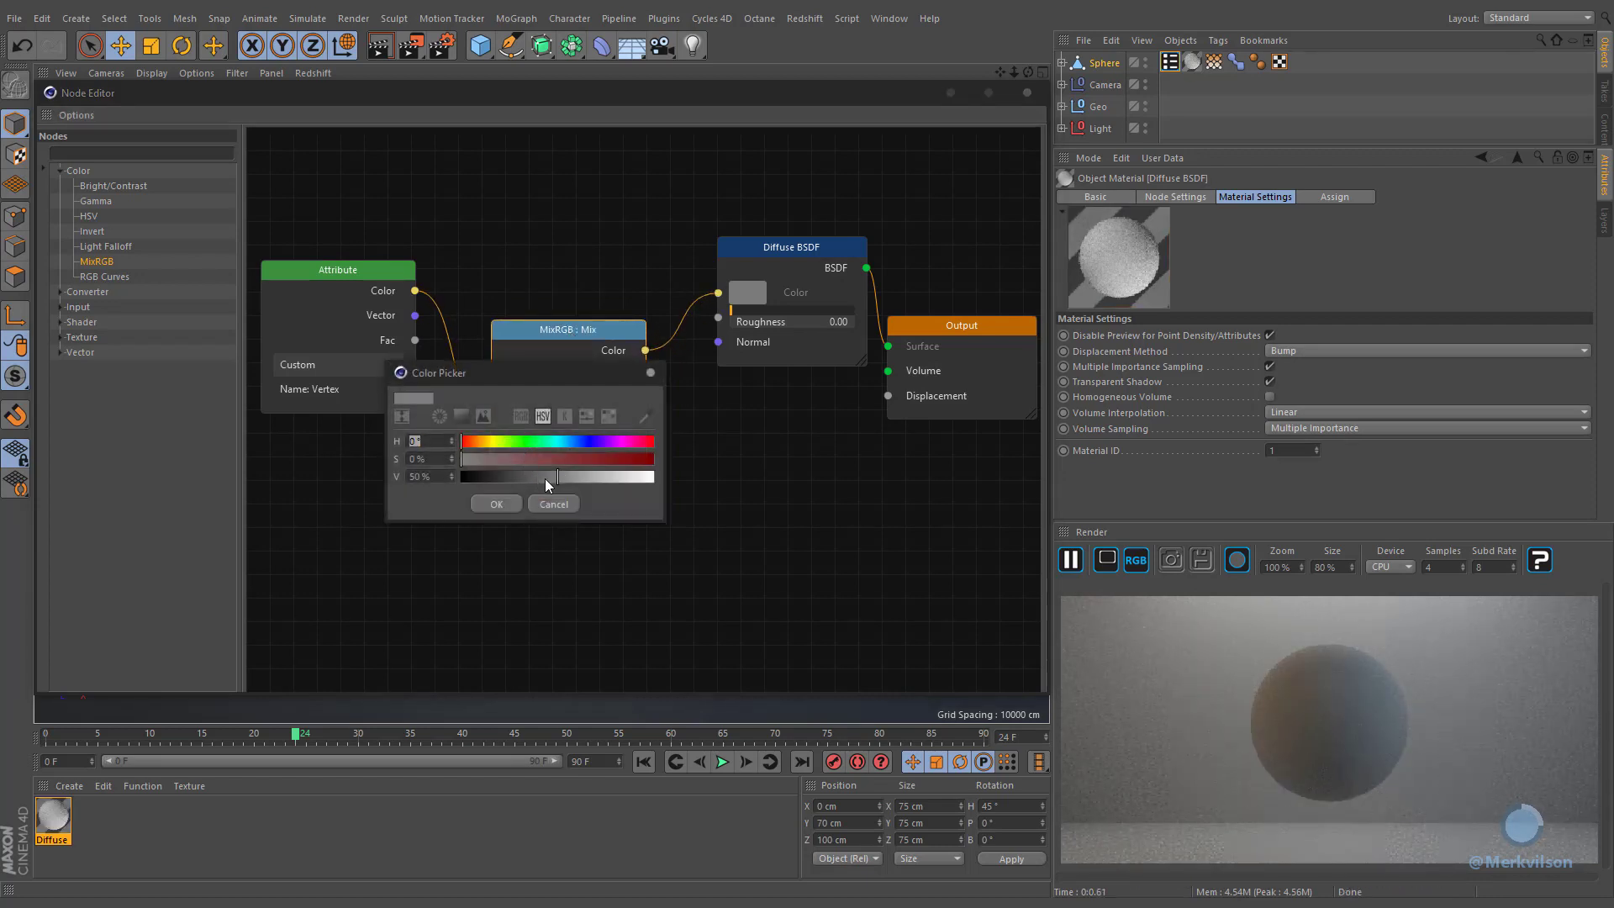
pyautogui.moveTo(545, 477); pyautogui.dragTo(457, 475)
pyautogui.click(490, 502)
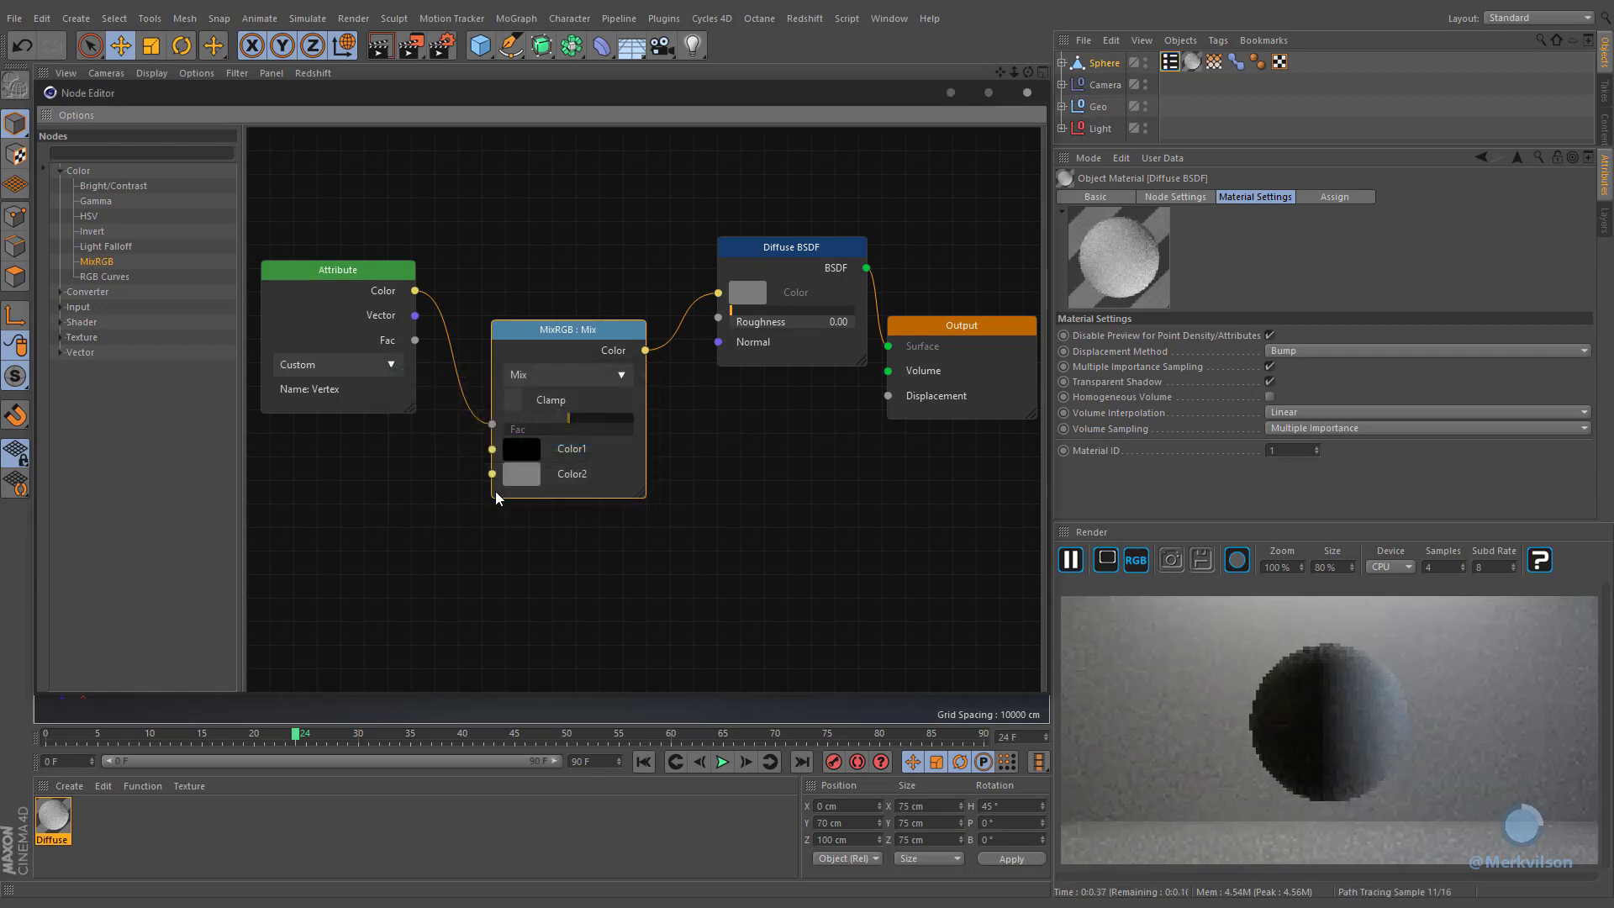
# Step: Add a Noise Texture node and connect its Fac output to the MixRGB node's Color2 input
pyautogui.click(55, 337)
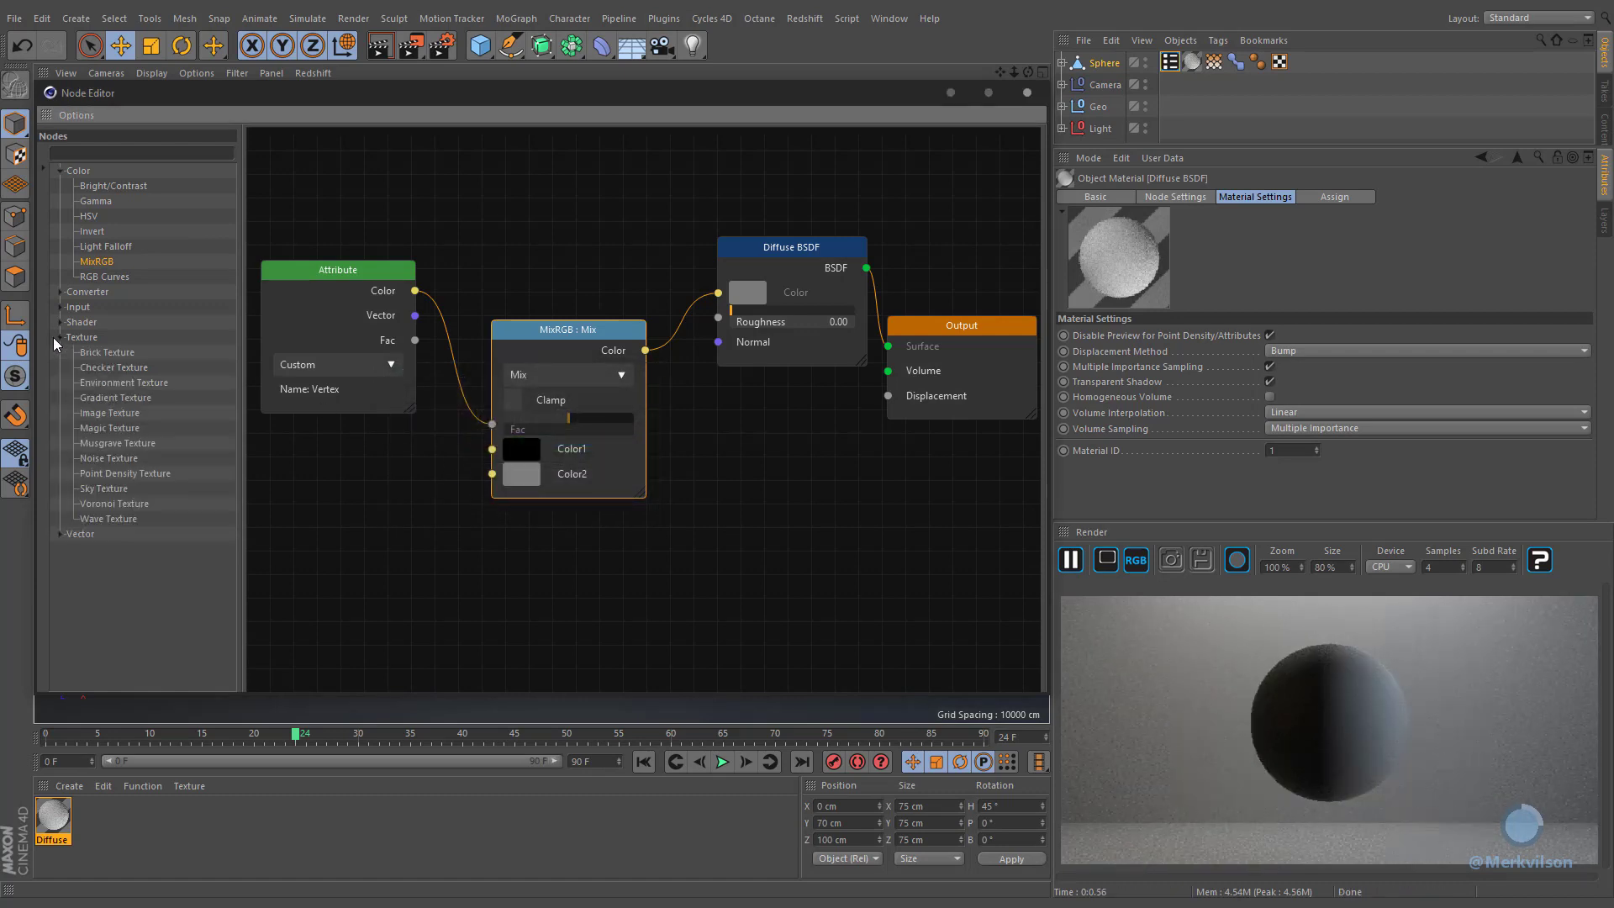
pyautogui.moveTo(87, 458); pyautogui.dragTo(285, 475)
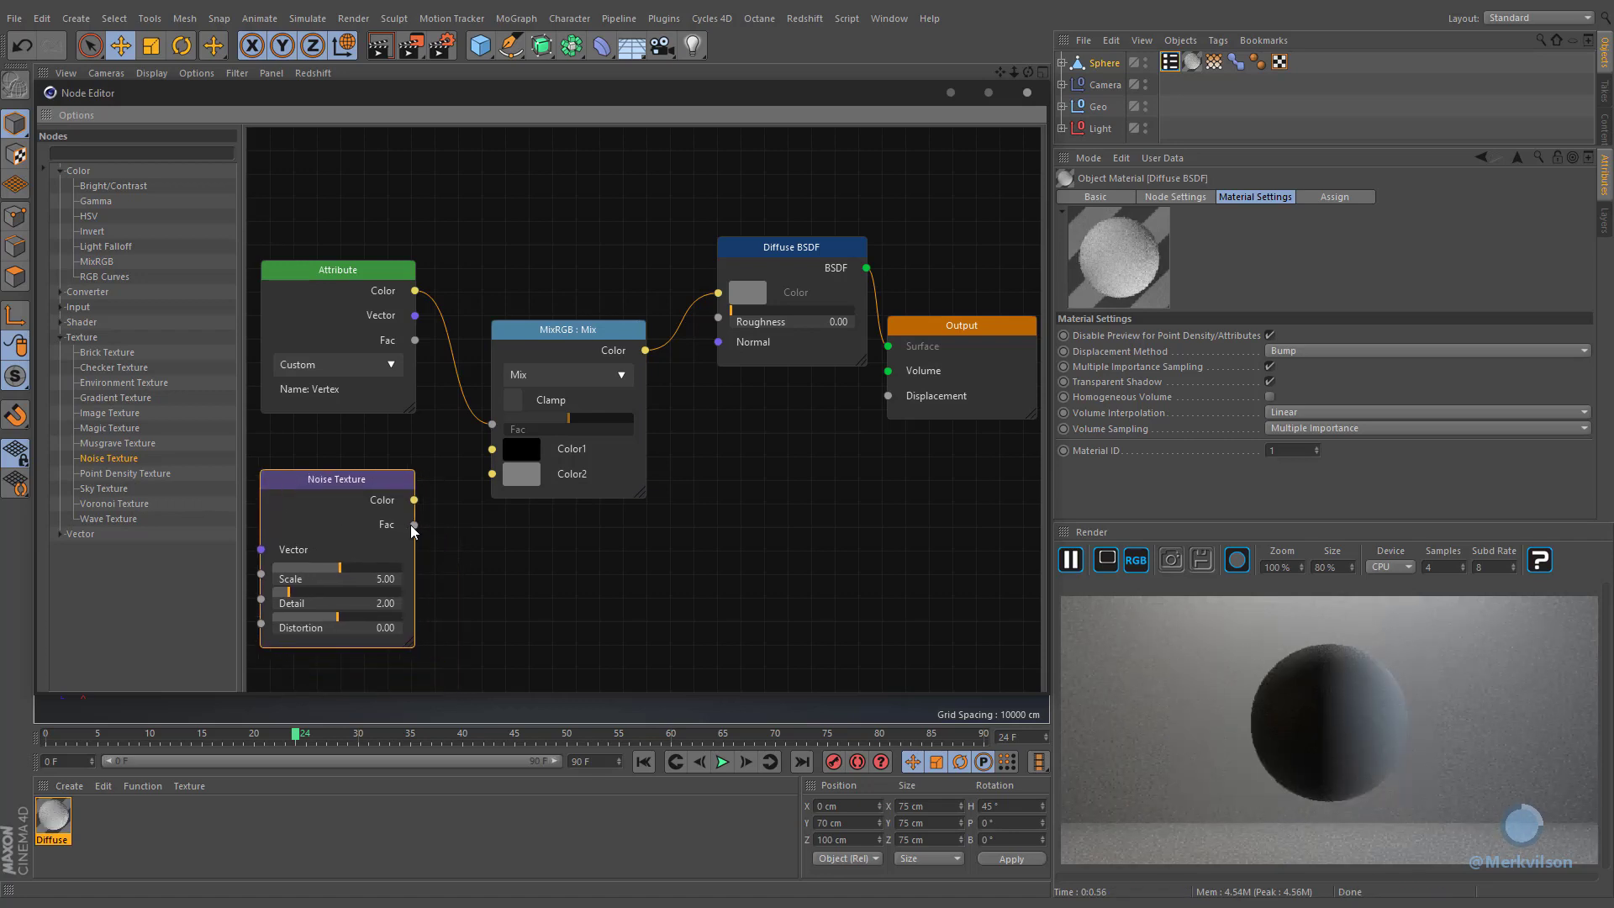
pyautogui.moveTo(414, 524); pyautogui.dragTo(492, 474)
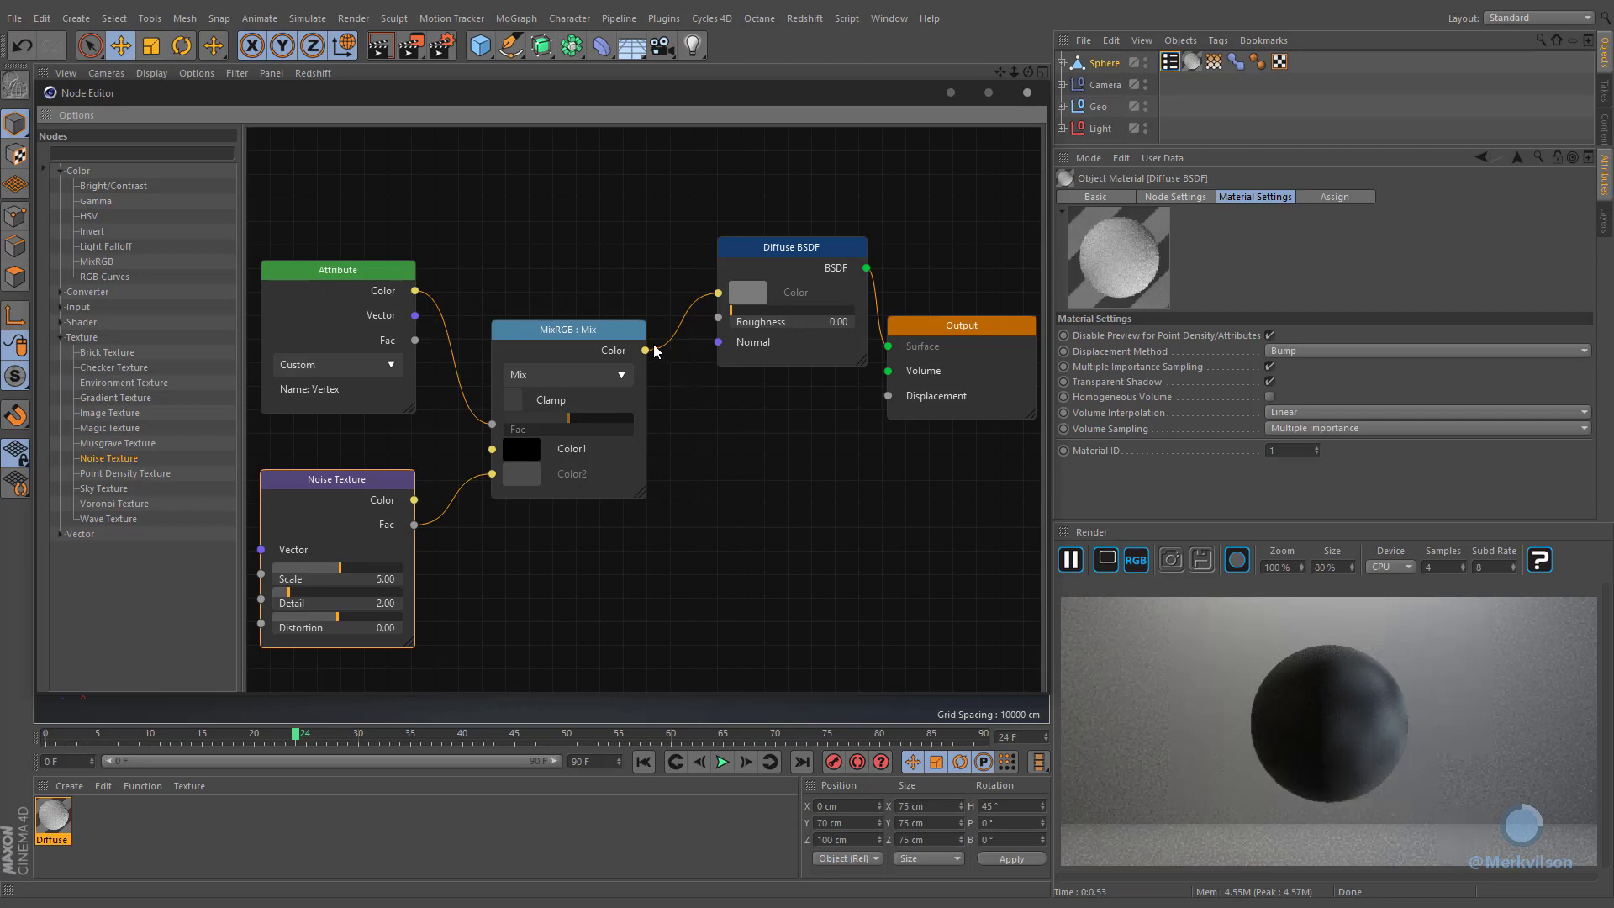
# Step: Connect the MixRGB Color output to the material Output's Displacement and set the Displacement Method to Both
pyautogui.moveTo(645, 350); pyautogui.dragTo(888, 396)
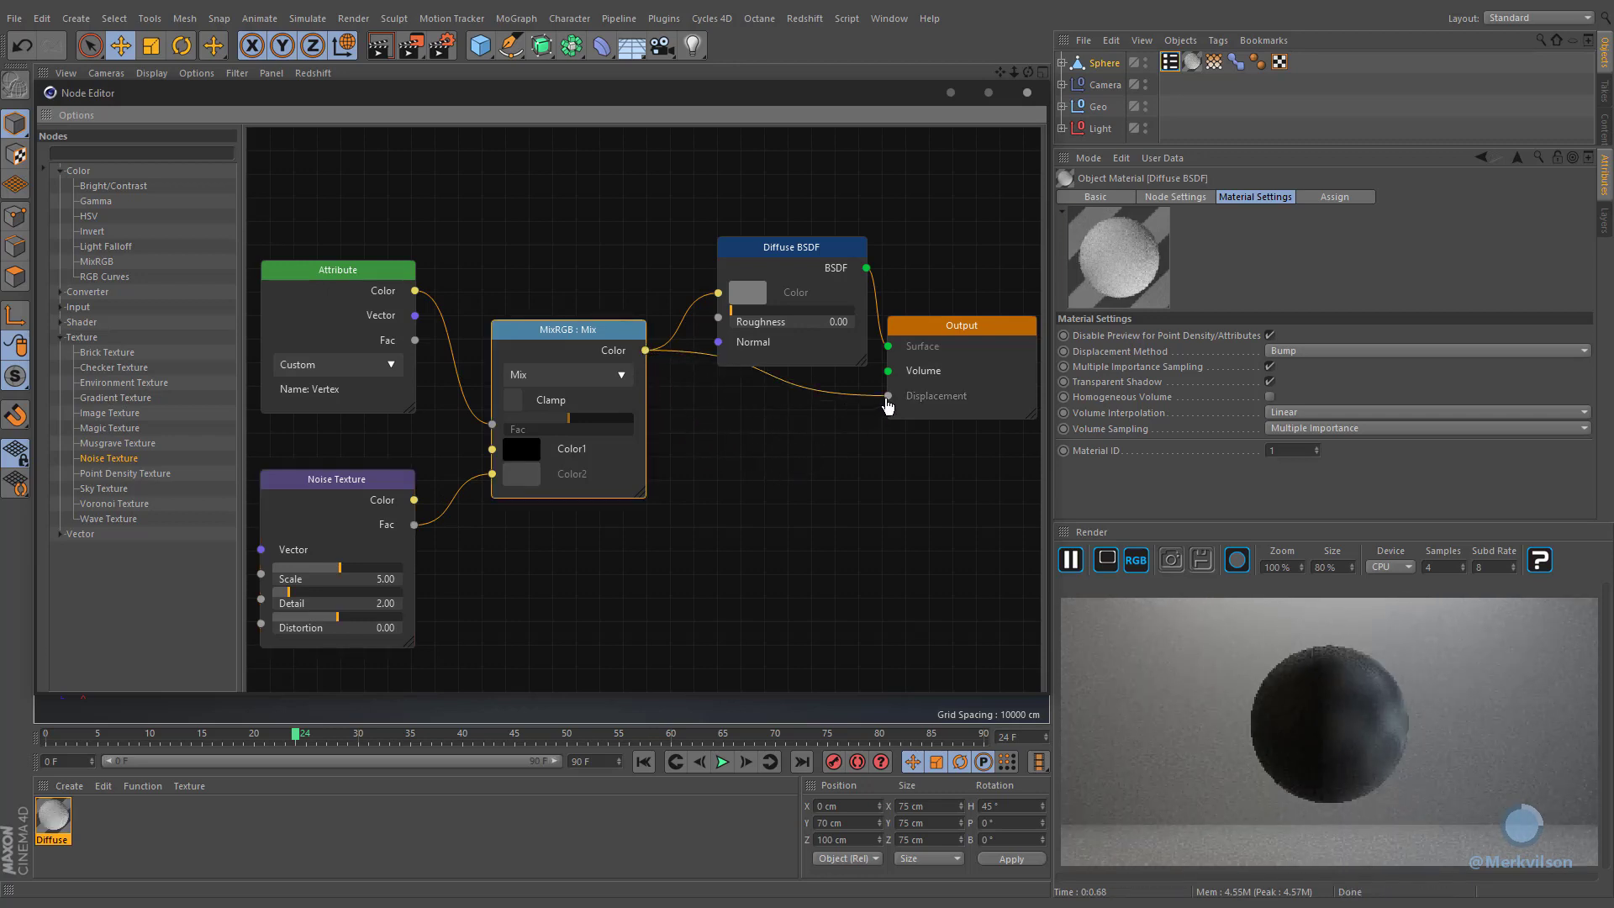
pyautogui.click(969, 378)
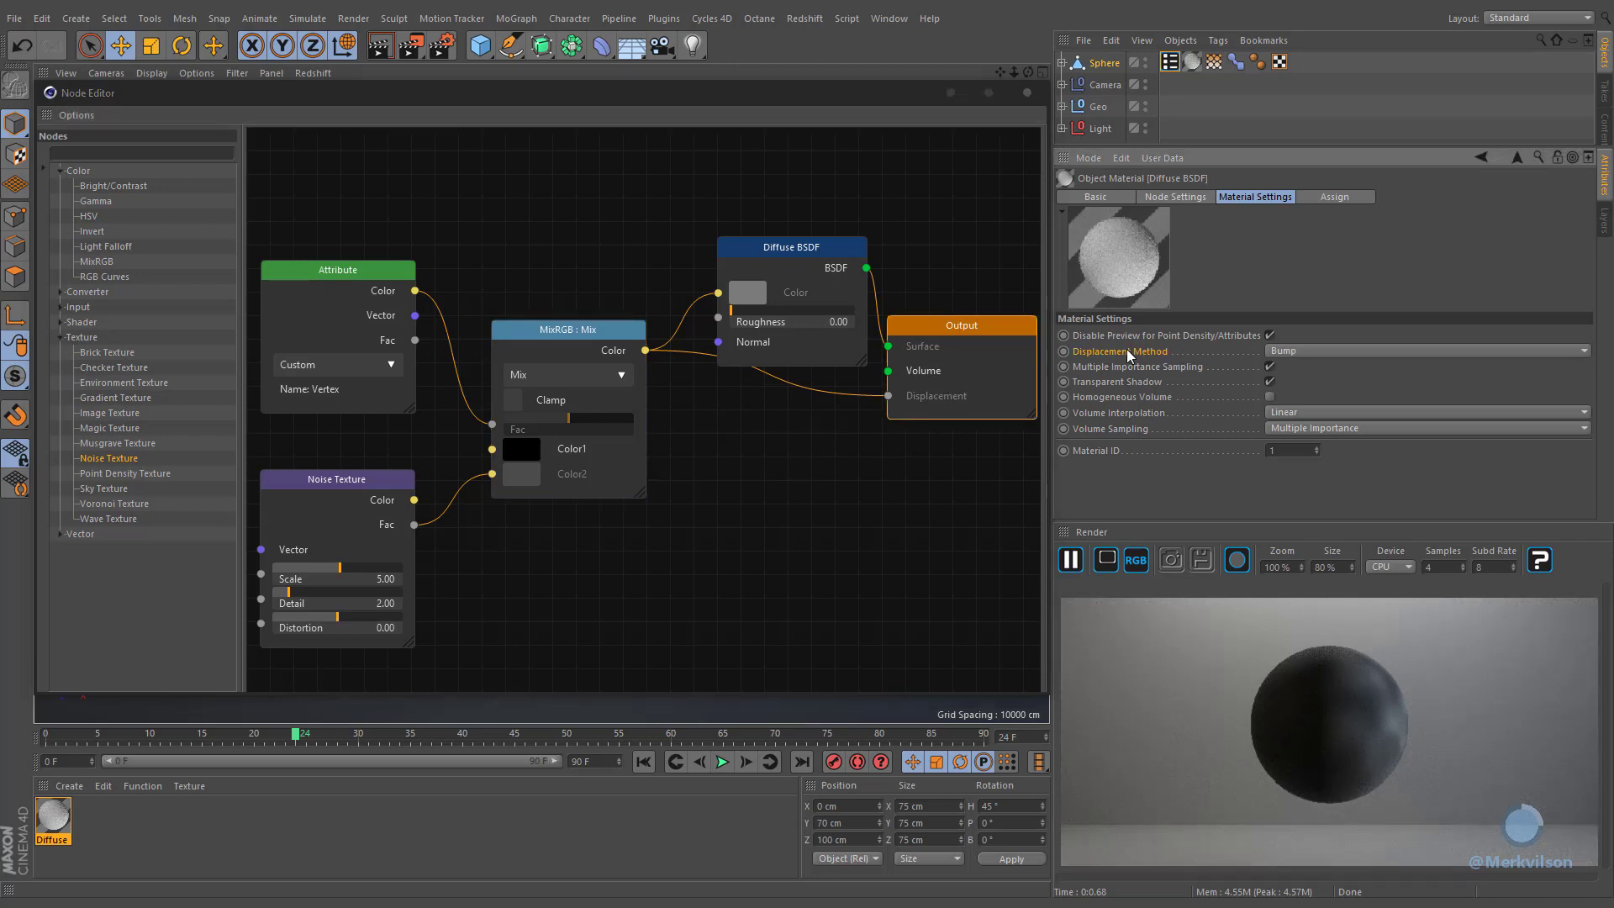
pyautogui.click(1291, 353)
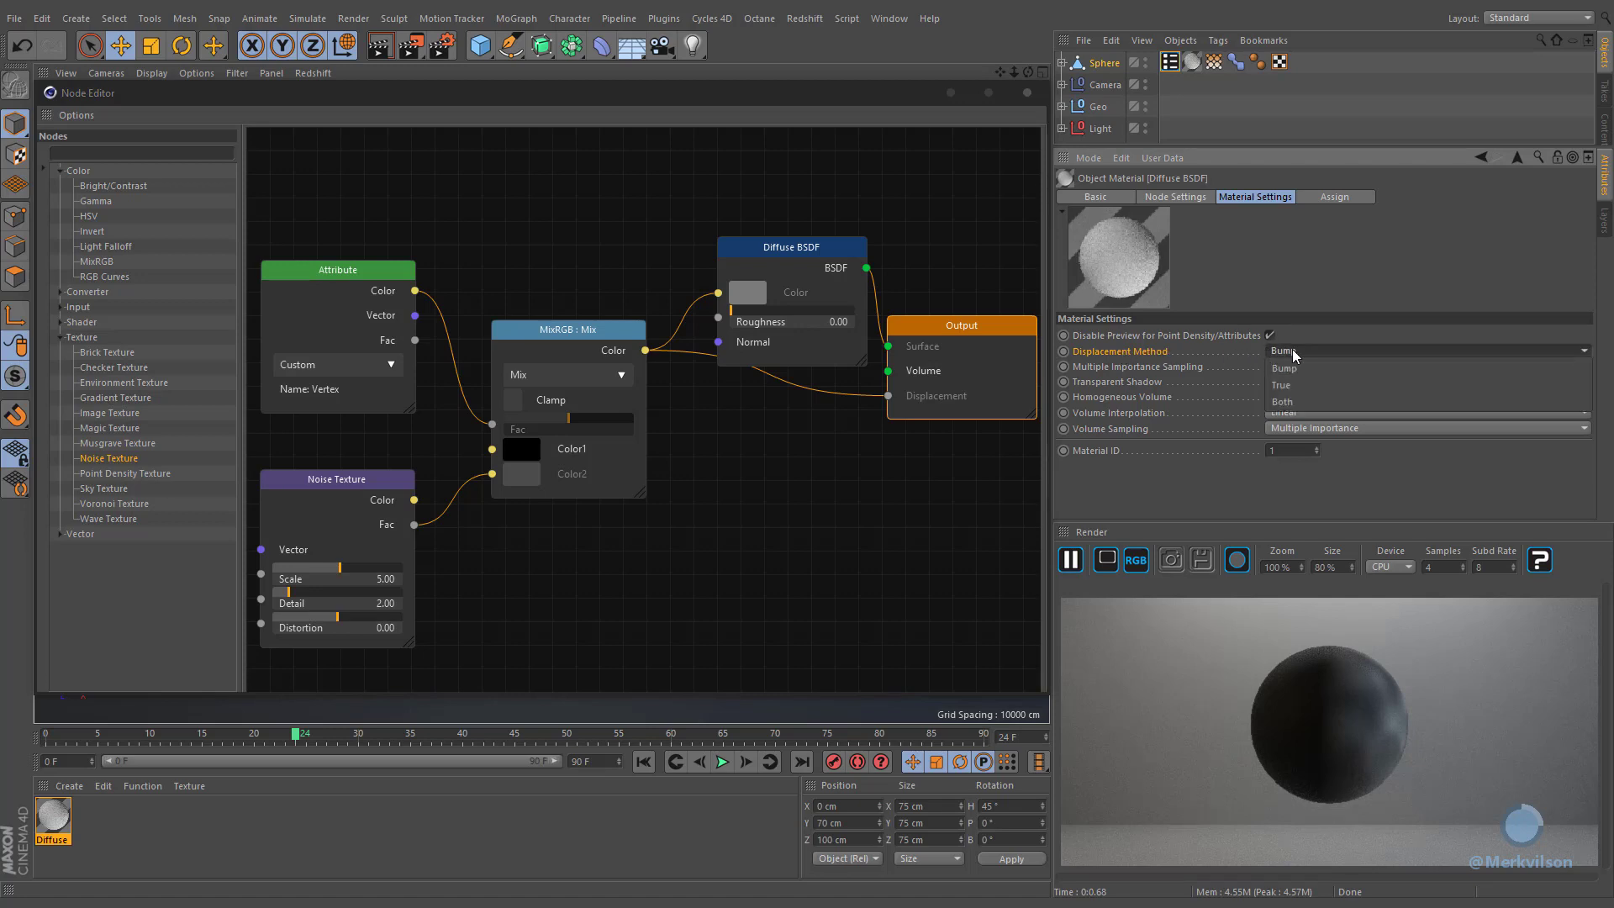
pyautogui.click(1293, 397)
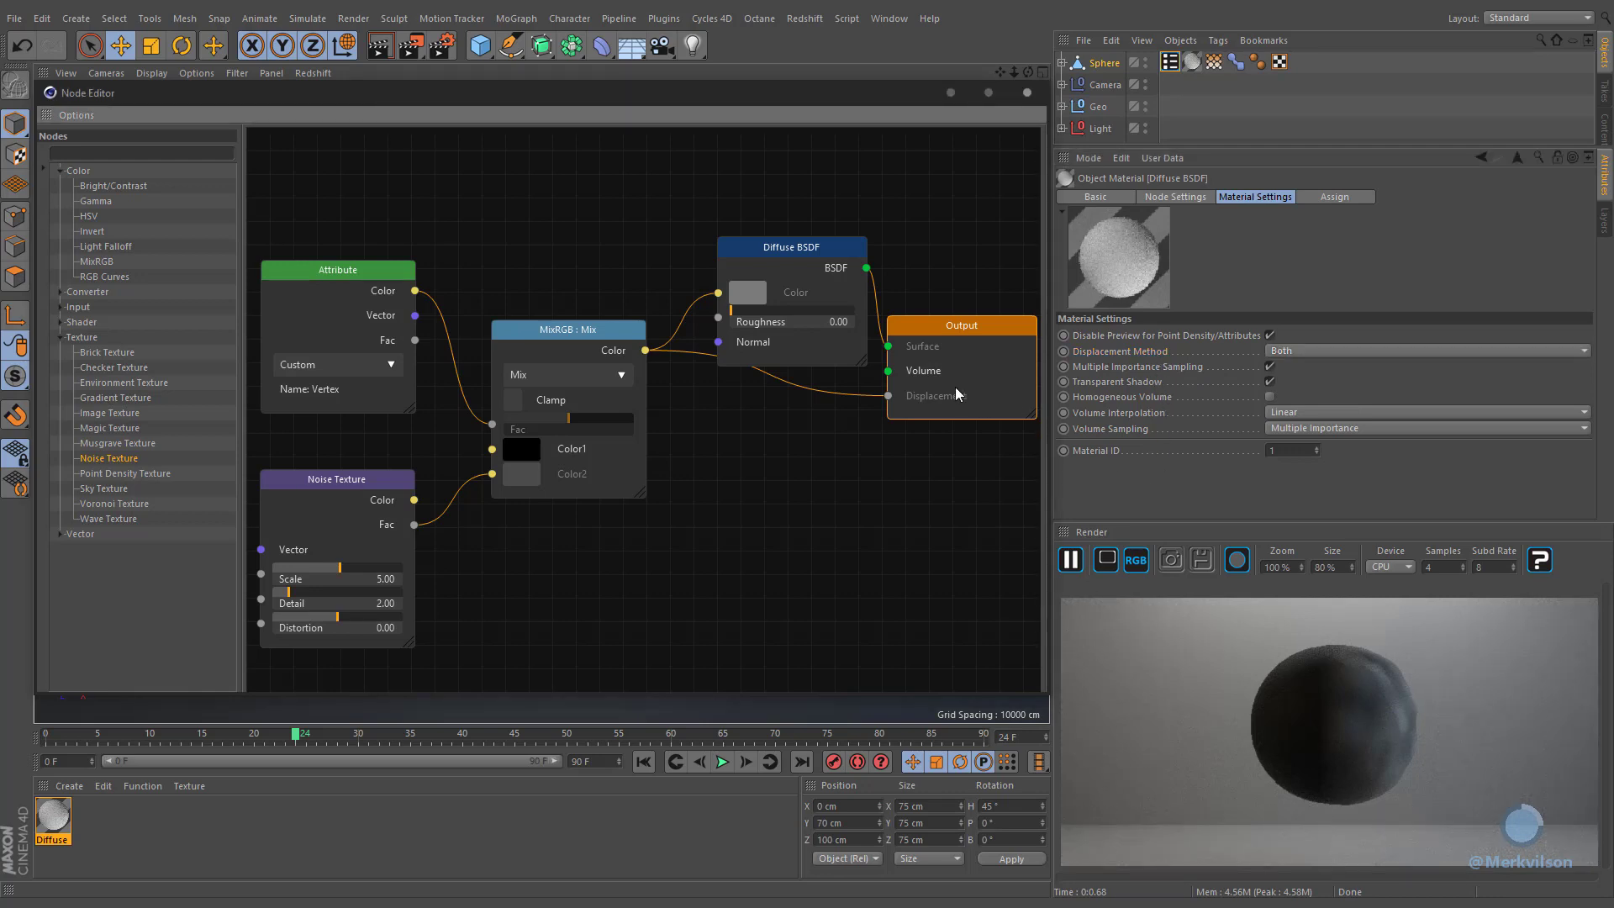
# Step: Insert a Math node between MixRGB and the Output's Displacement, feeding the mixed color into its Value1
pyautogui.click(59, 293)
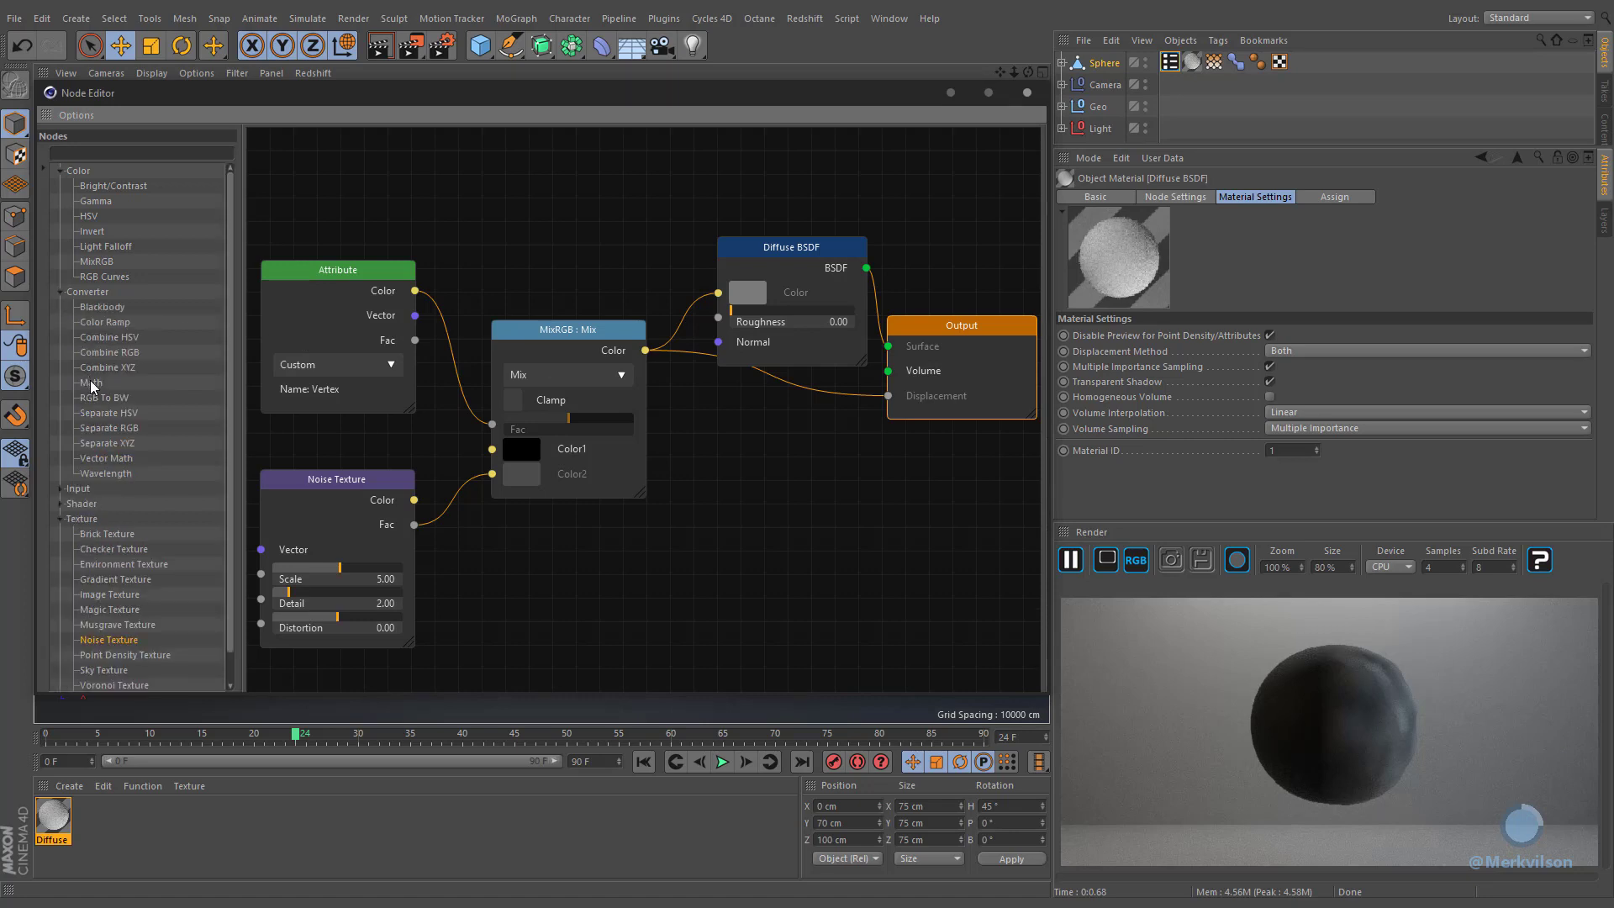
pyautogui.moveTo(674, 465); pyautogui.dragTo(754, 476)
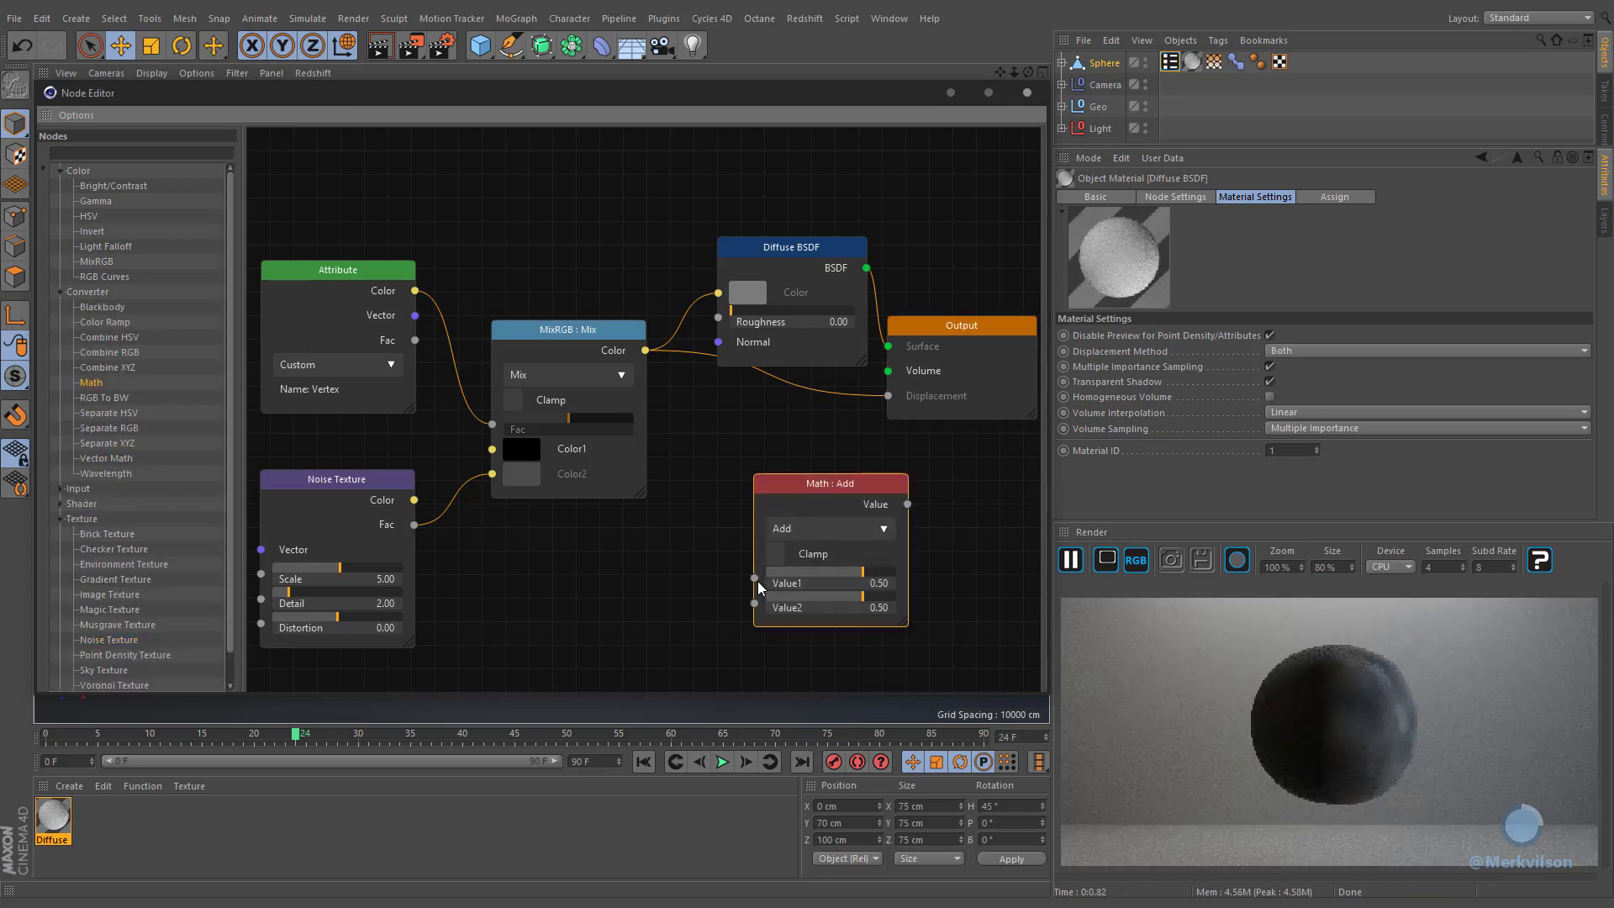
pyautogui.moveTo(754, 578); pyautogui.dragTo(645, 350)
pyautogui.moveTo(907, 504); pyautogui.dragTo(888, 396)
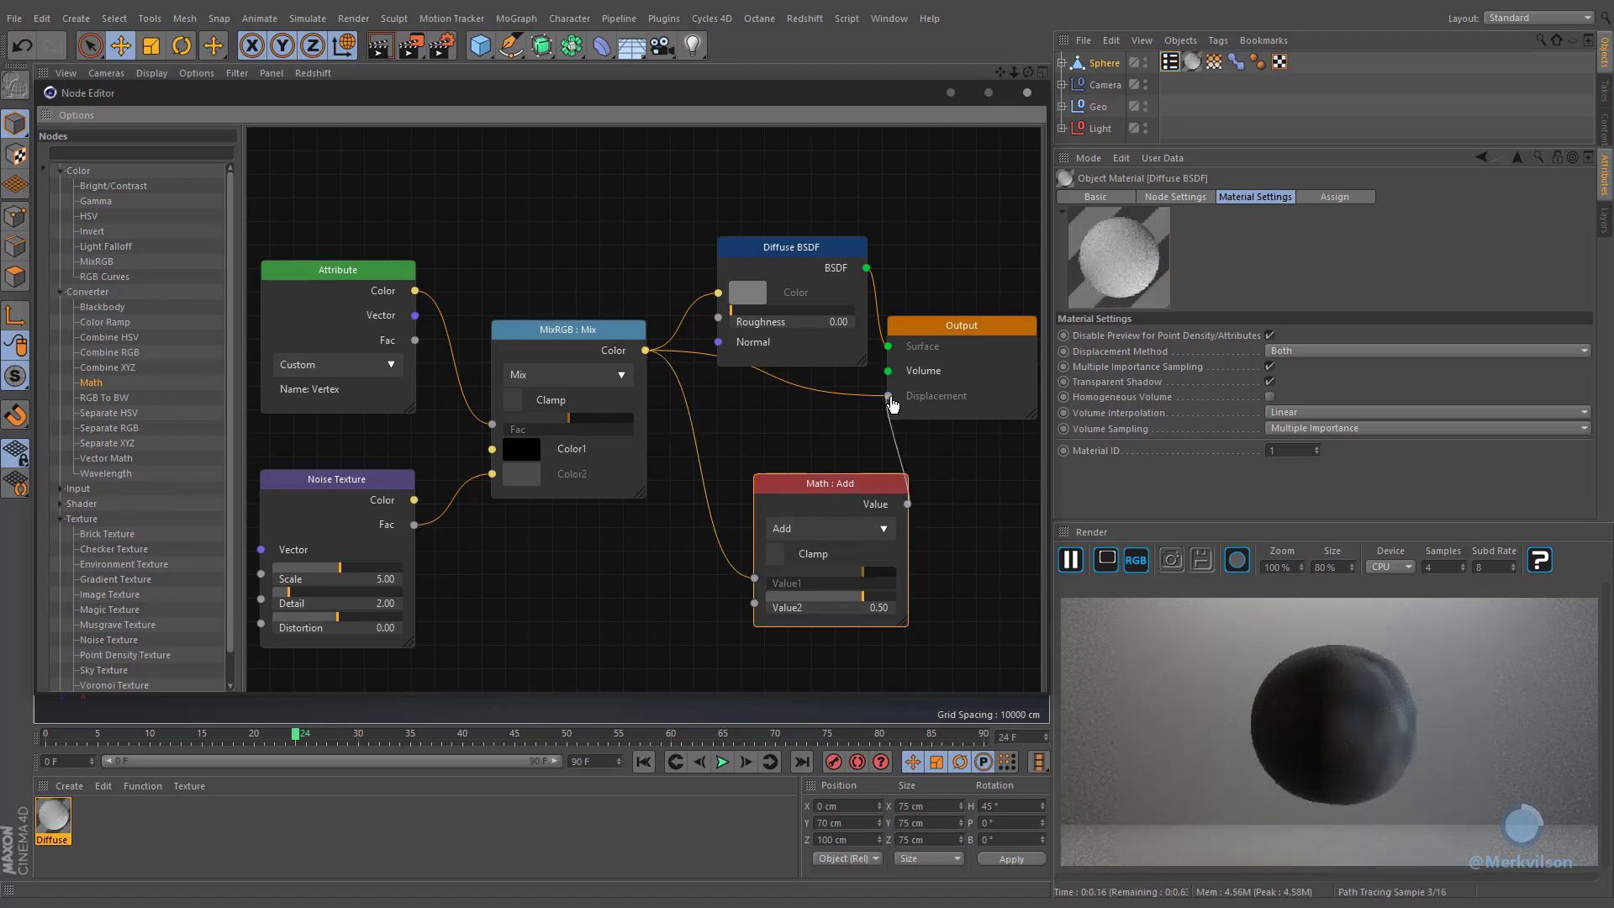
pyautogui.moveTo(839, 486); pyautogui.dragTo(801, 422)
# Step: Set the Math node's operation to Multiply with a Value2 of 2
pyautogui.click(794, 464)
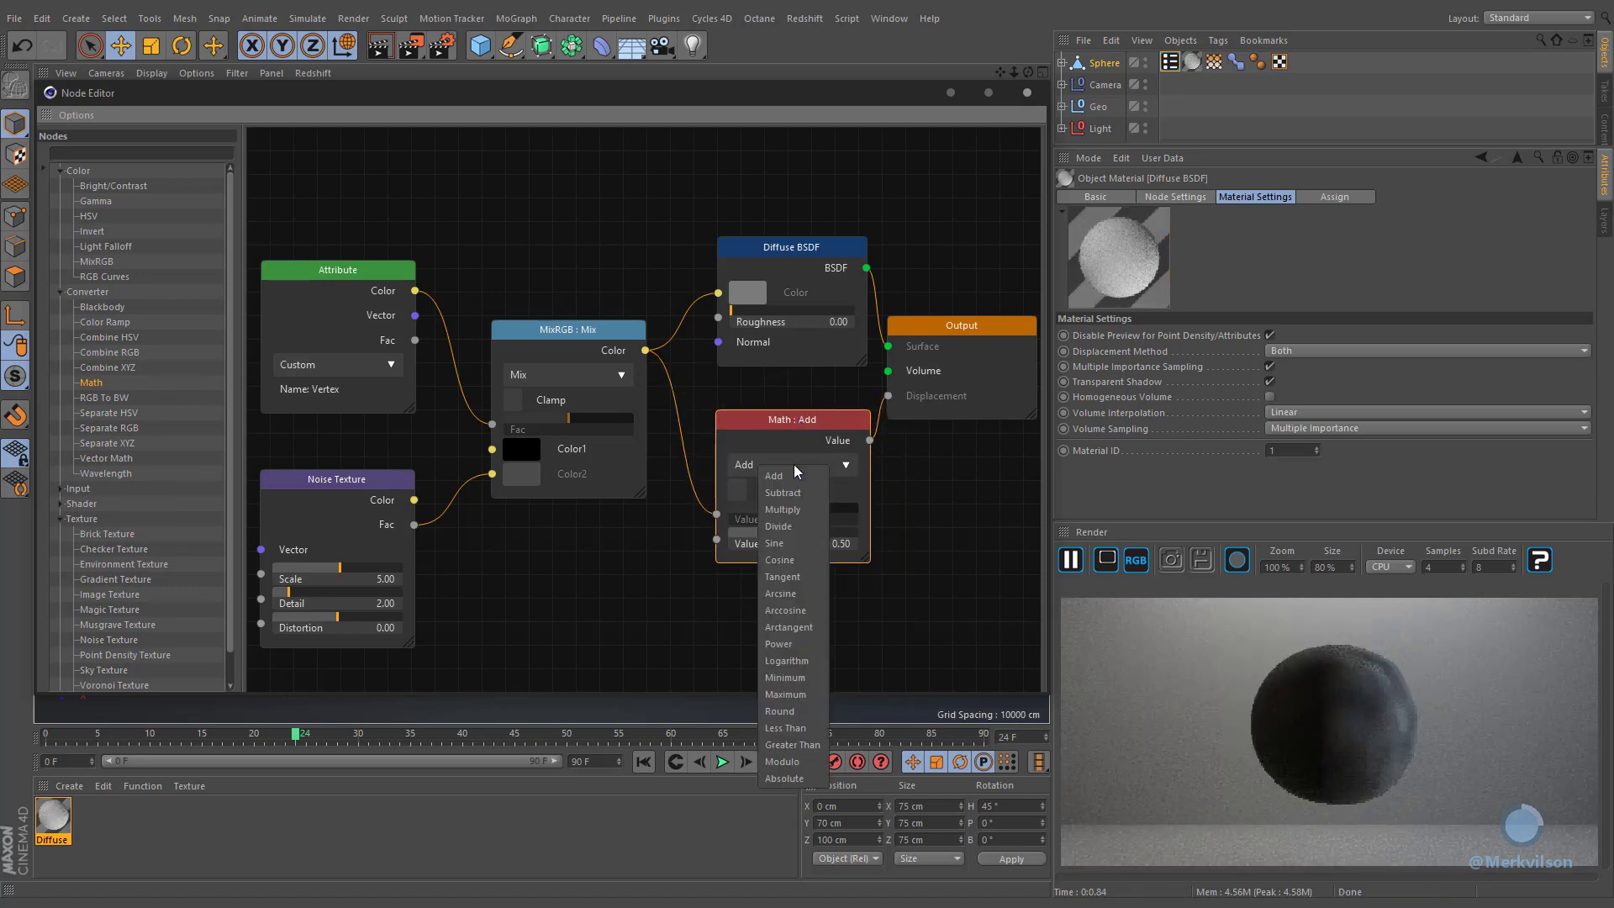
pyautogui.click(815, 513)
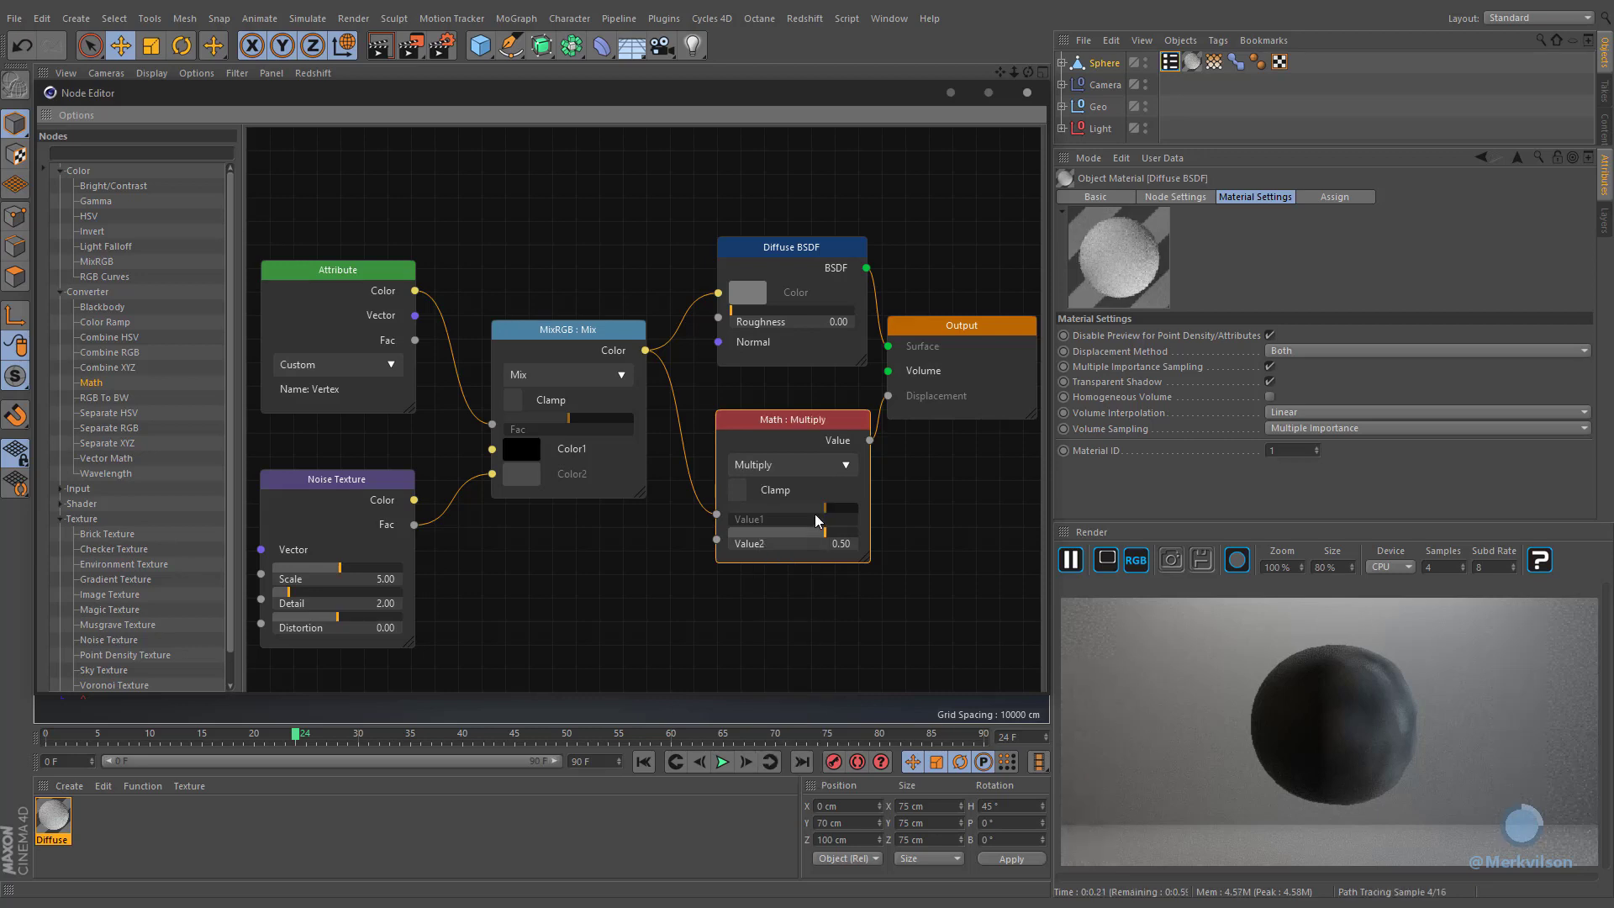
pyautogui.doubleClick(846, 547)
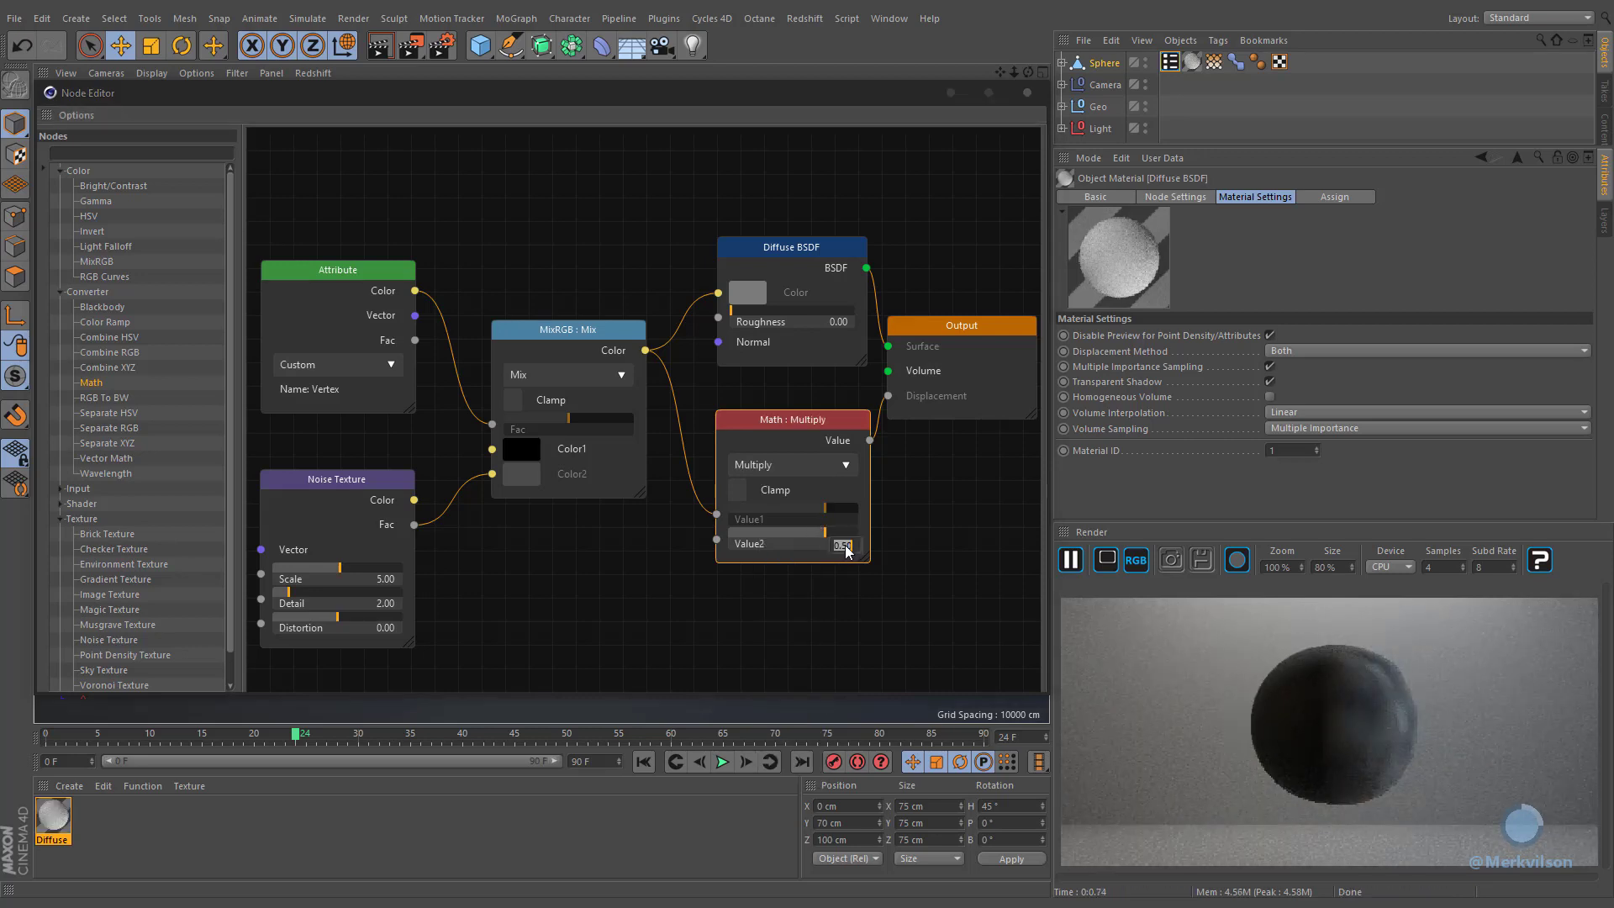
pyautogui.write('2')
pyautogui.press('Return')
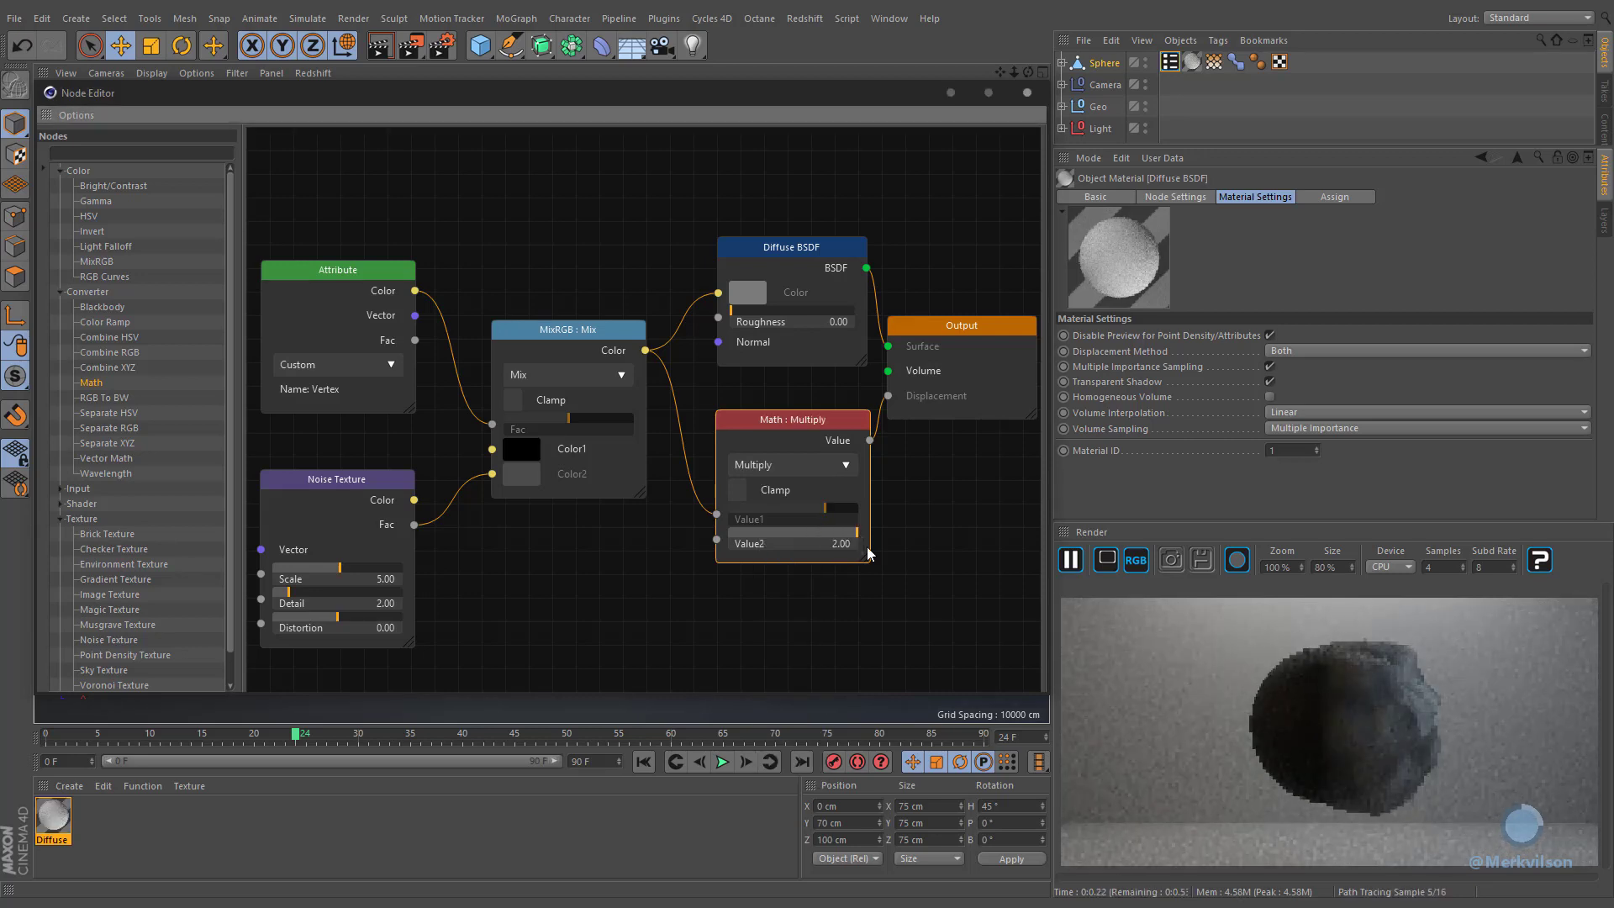
# Step: Add a Cycles 4D cyObject tag to the Sphere and set its displacement Subdivision Type to Linear
pyautogui.rightClick(1080, 68)
pyautogui.moveTo(1123, 163)
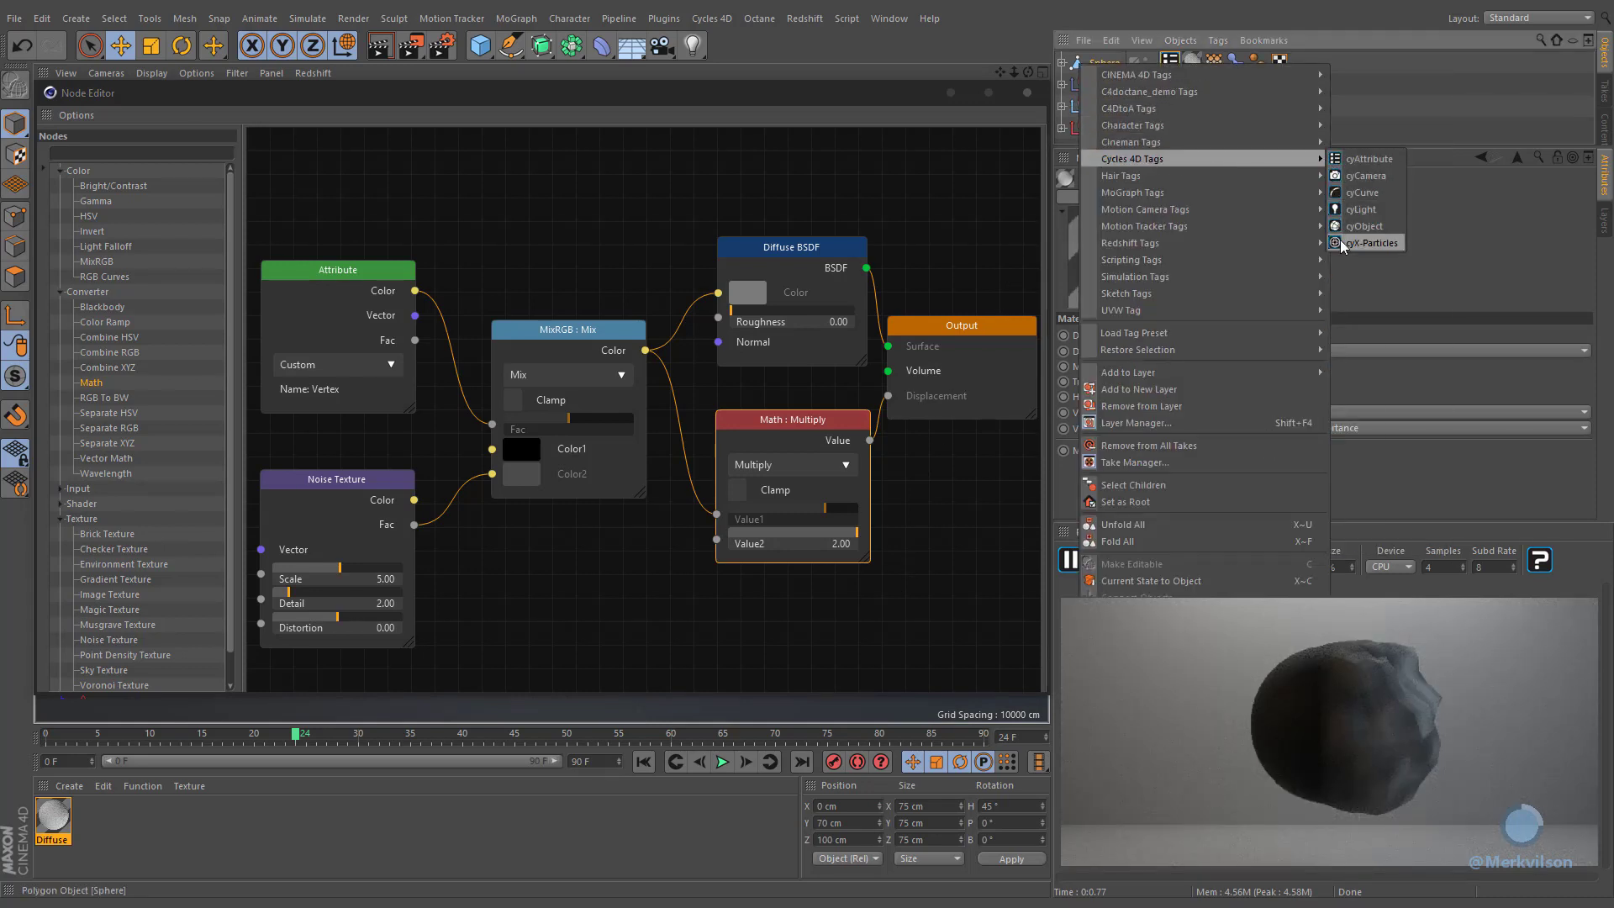
pyautogui.click(1393, 227)
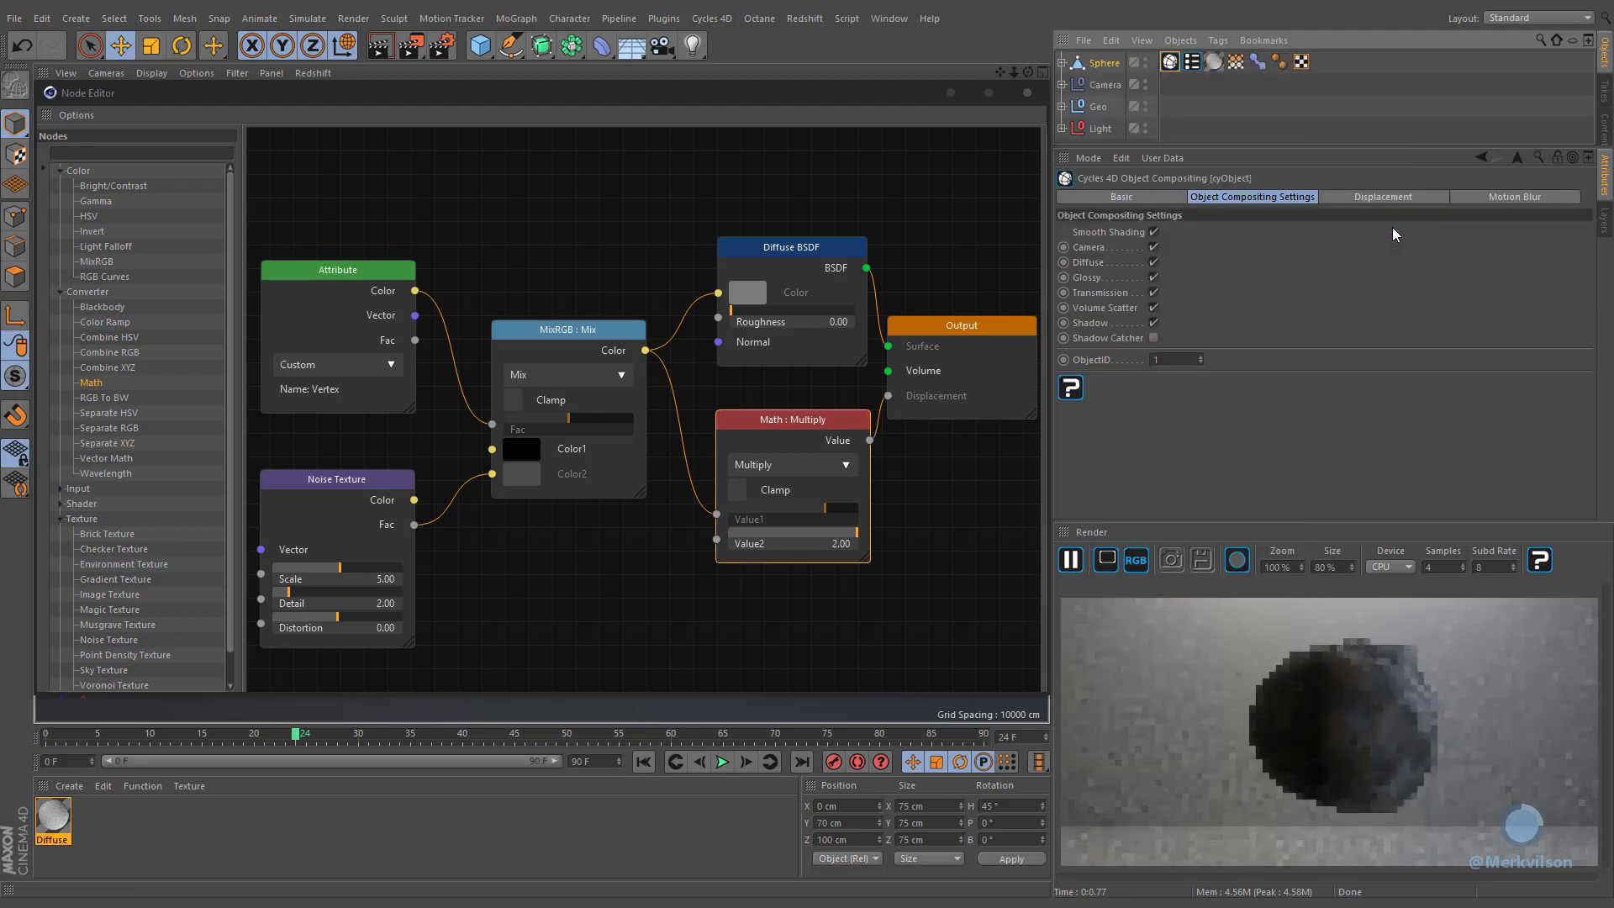
pyautogui.click(1339, 192)
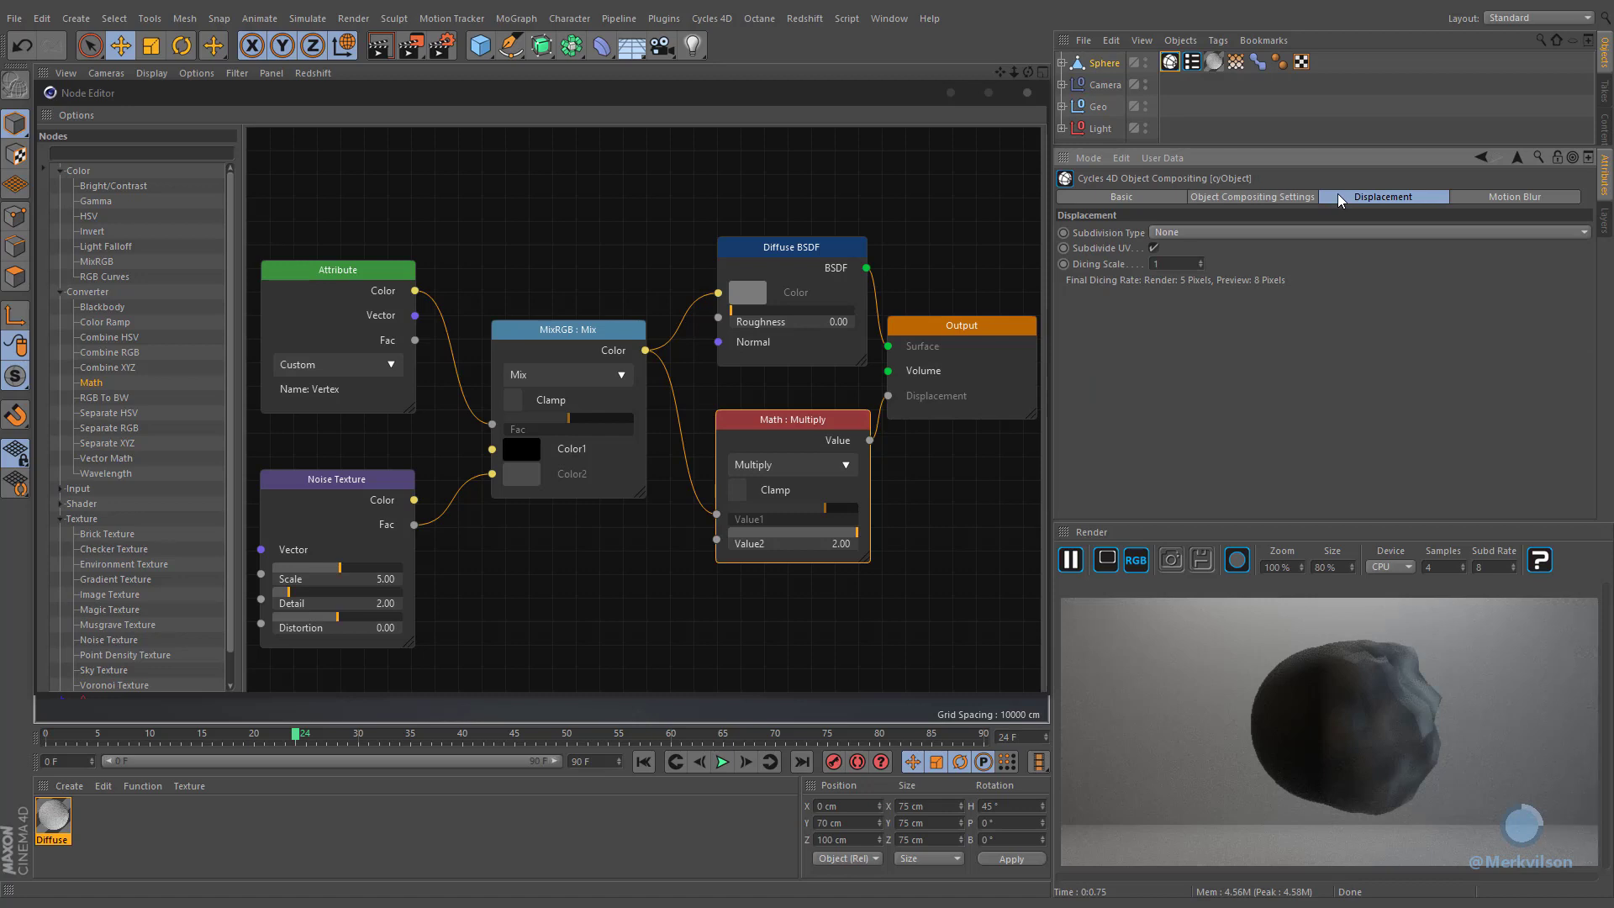
pyautogui.click(1177, 230)
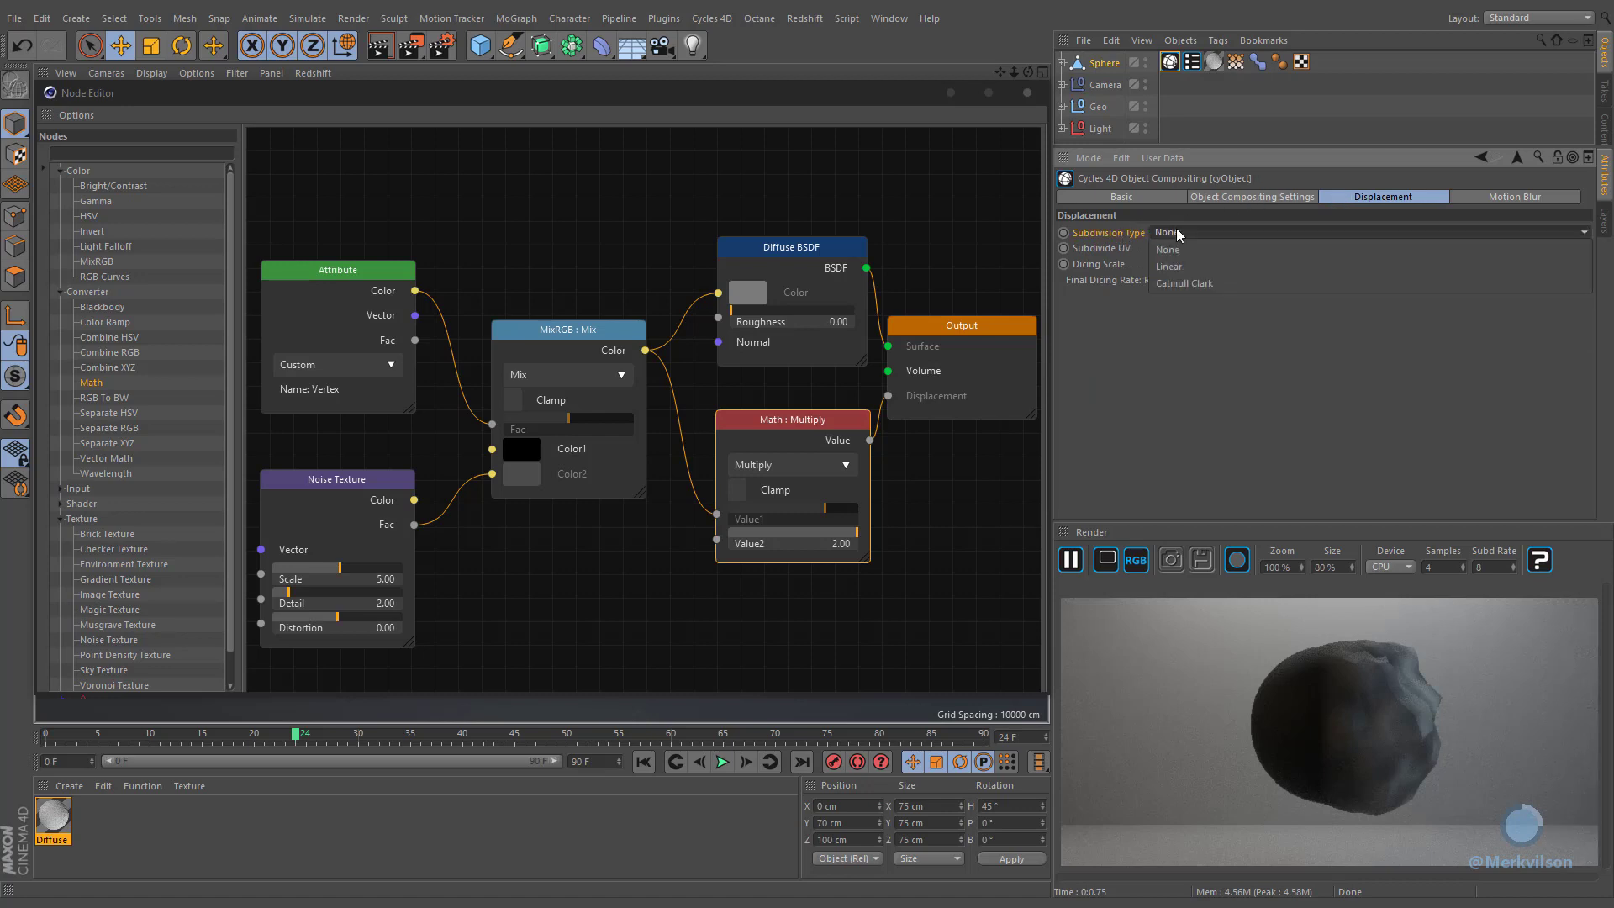
pyautogui.click(1219, 265)
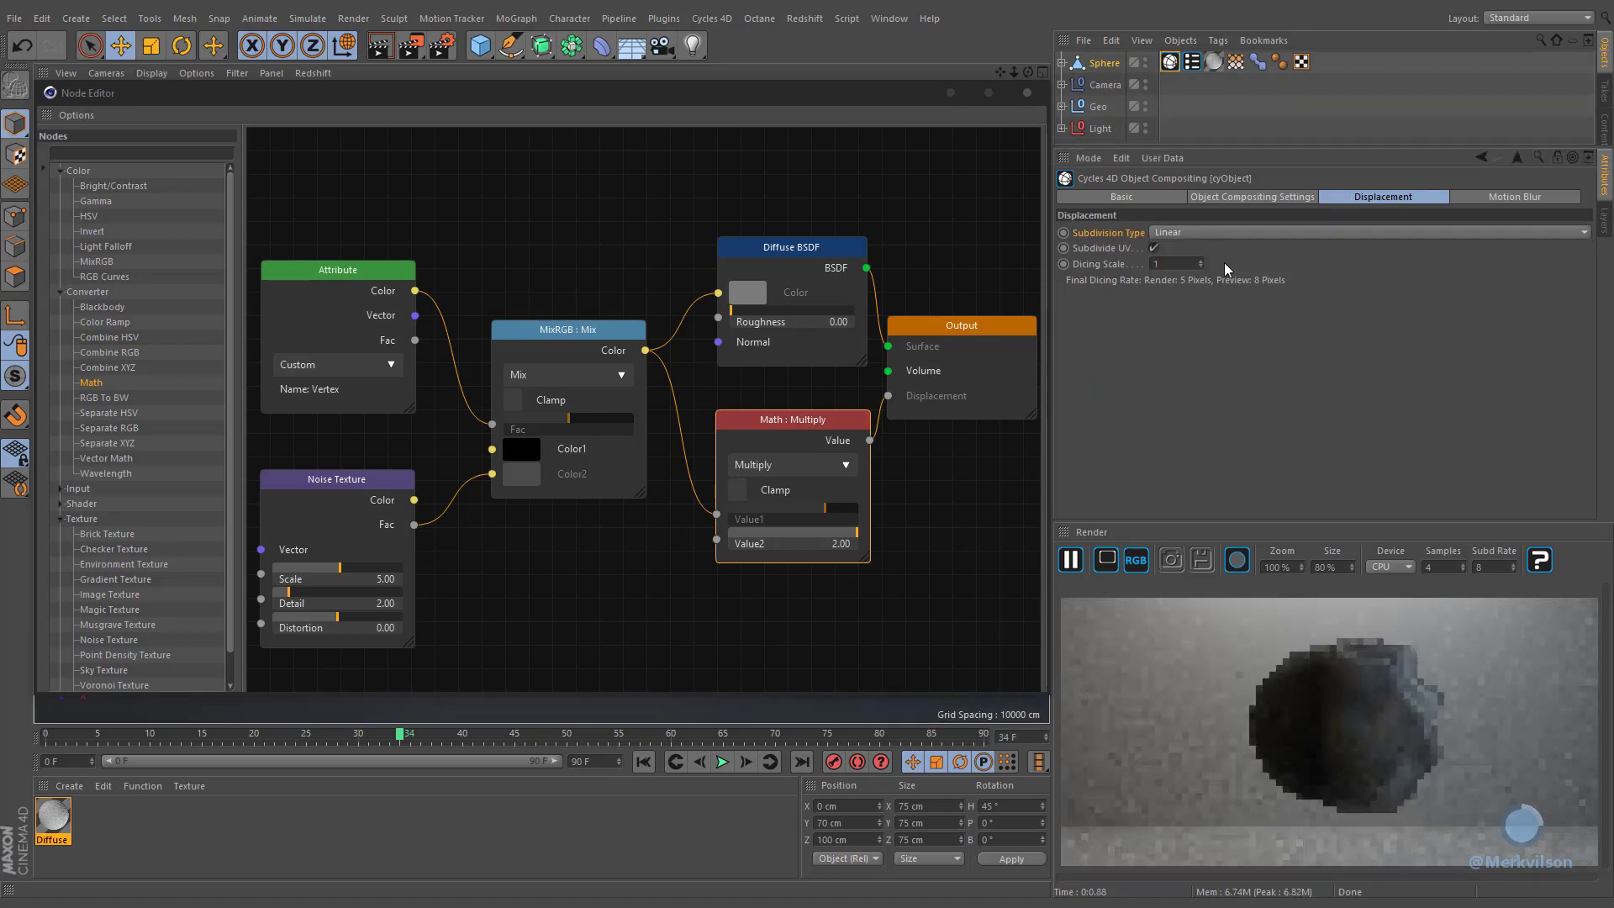
# Step: Close the node editor and play the animation from the start to examine the displacement in the render preview
pyautogui.click(960, 99)
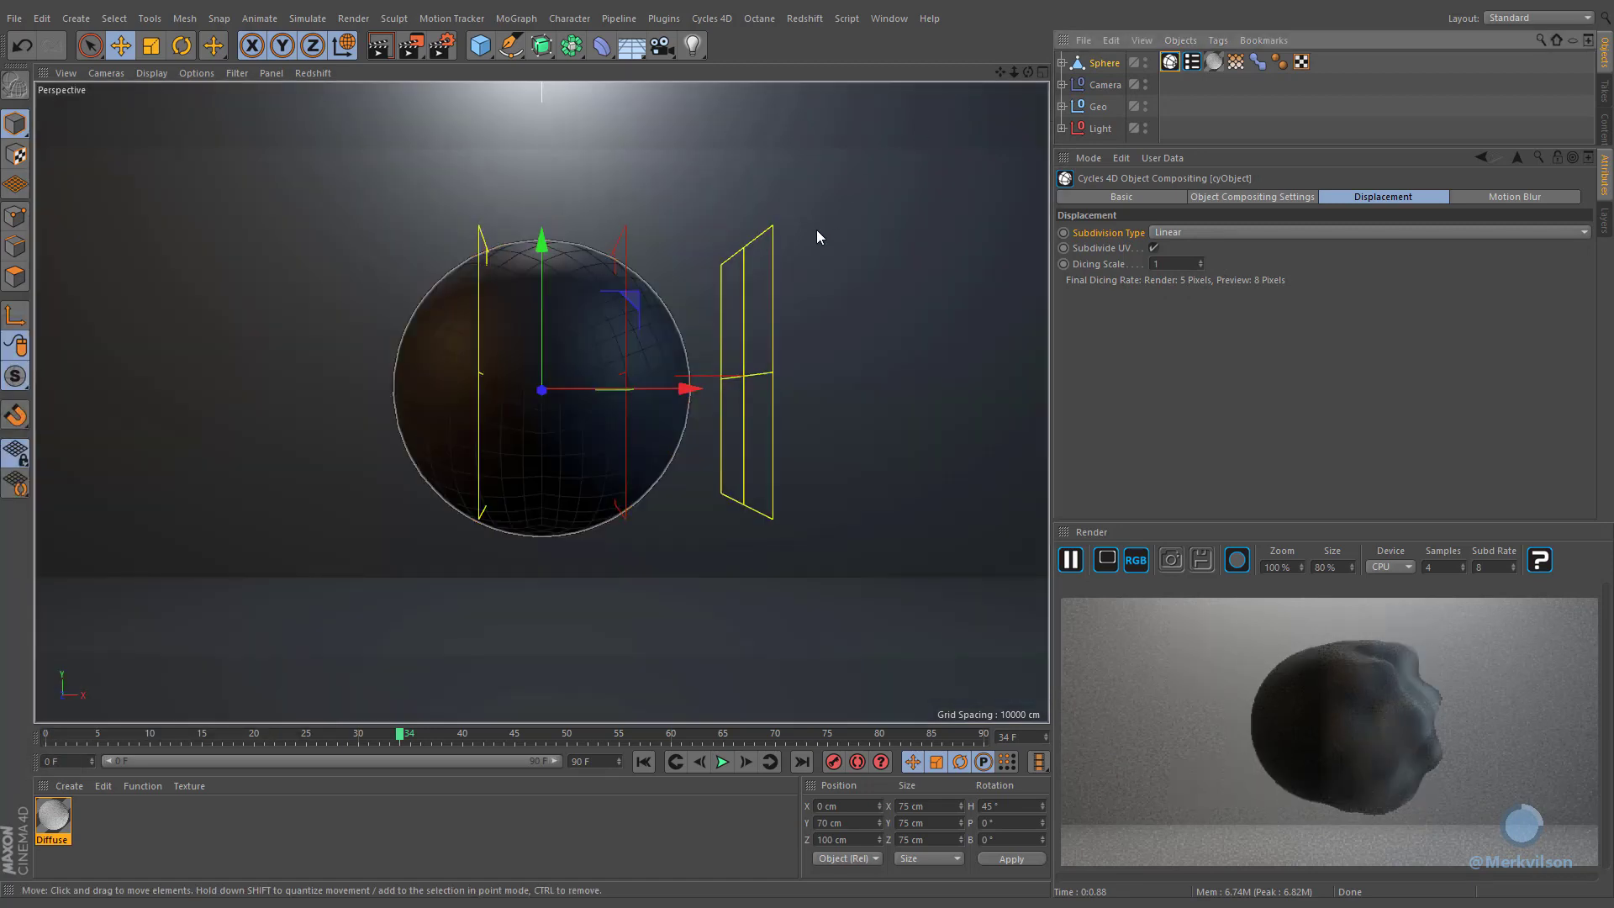
pyautogui.click(638, 760)
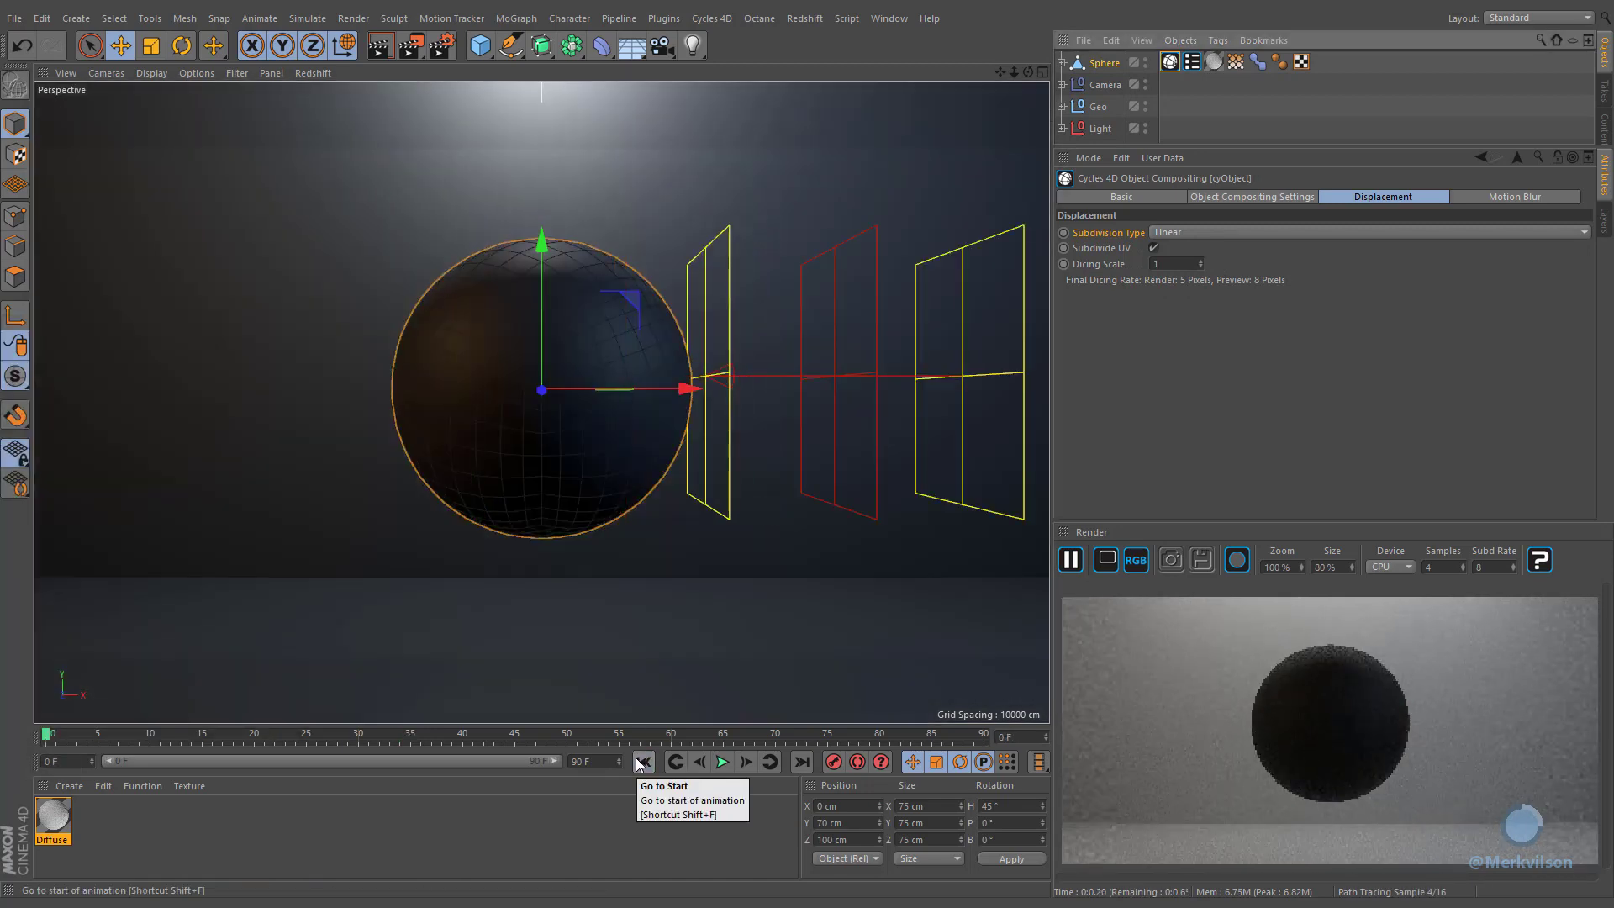
pyautogui.click(715, 761)
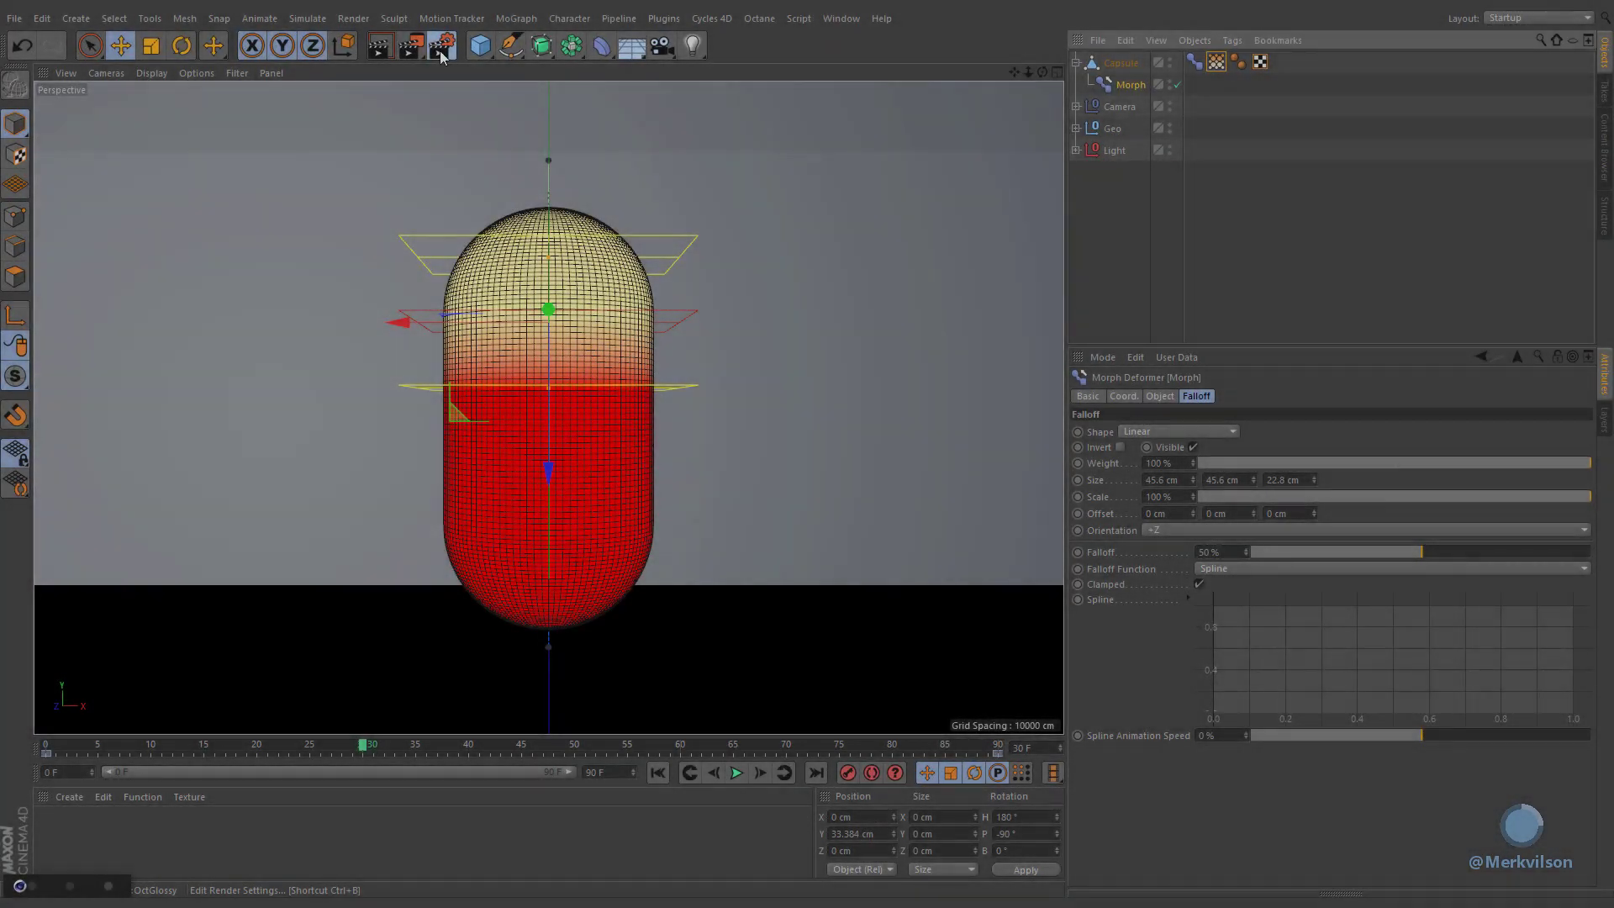
# Step: Set the capsule scene's renderer to Octane Renderer in the render settings
pyautogui.click(441, 50)
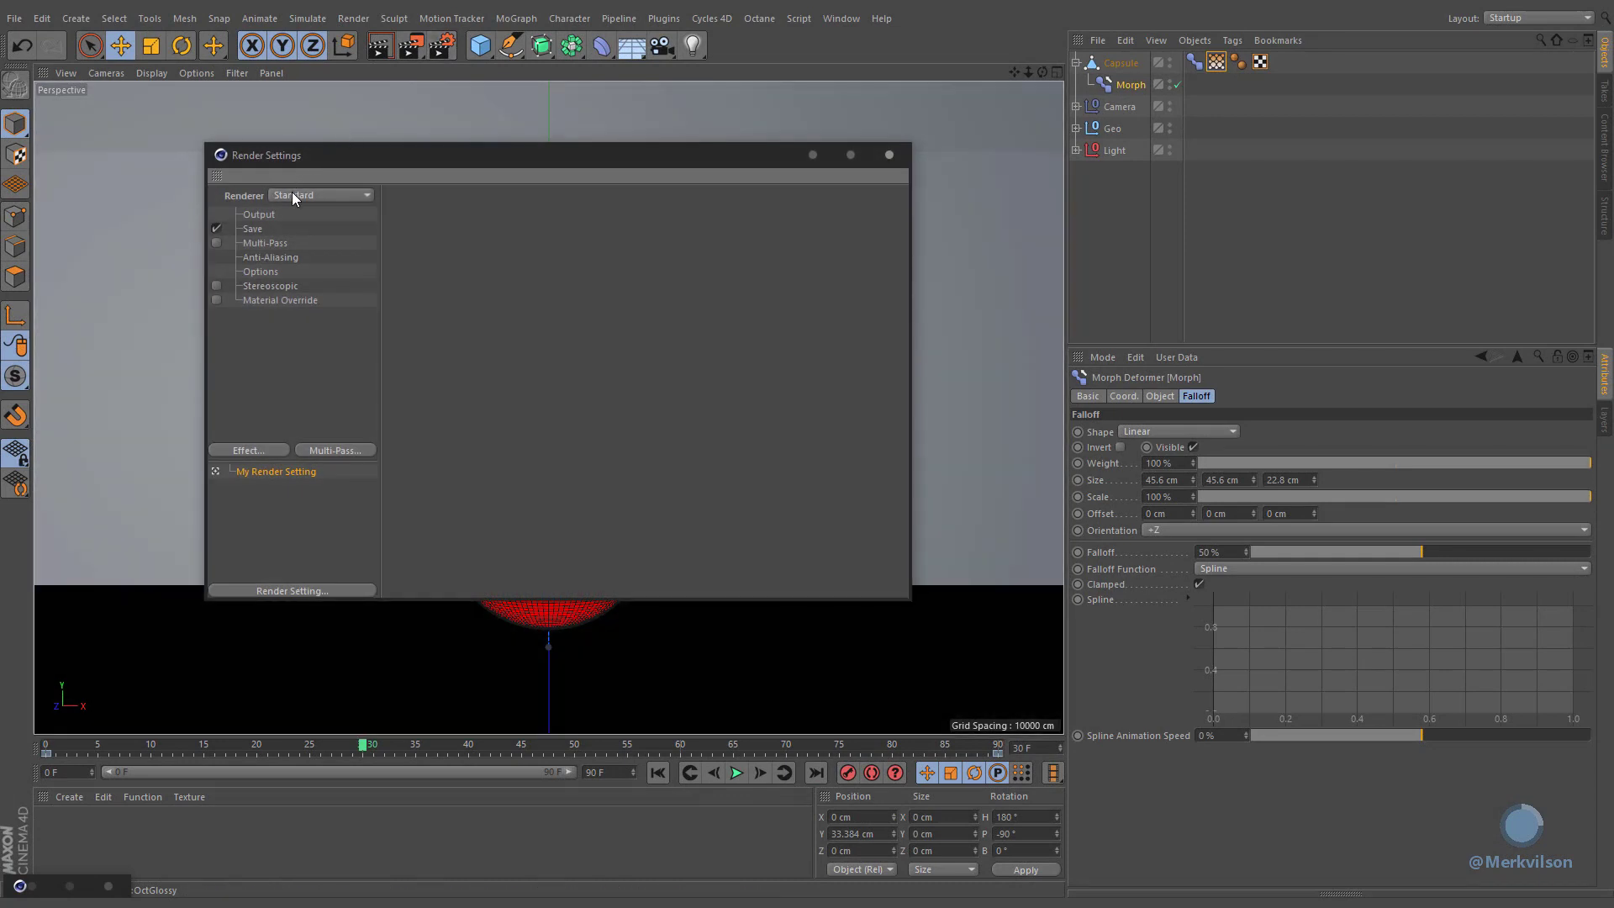
pyautogui.click(293, 195)
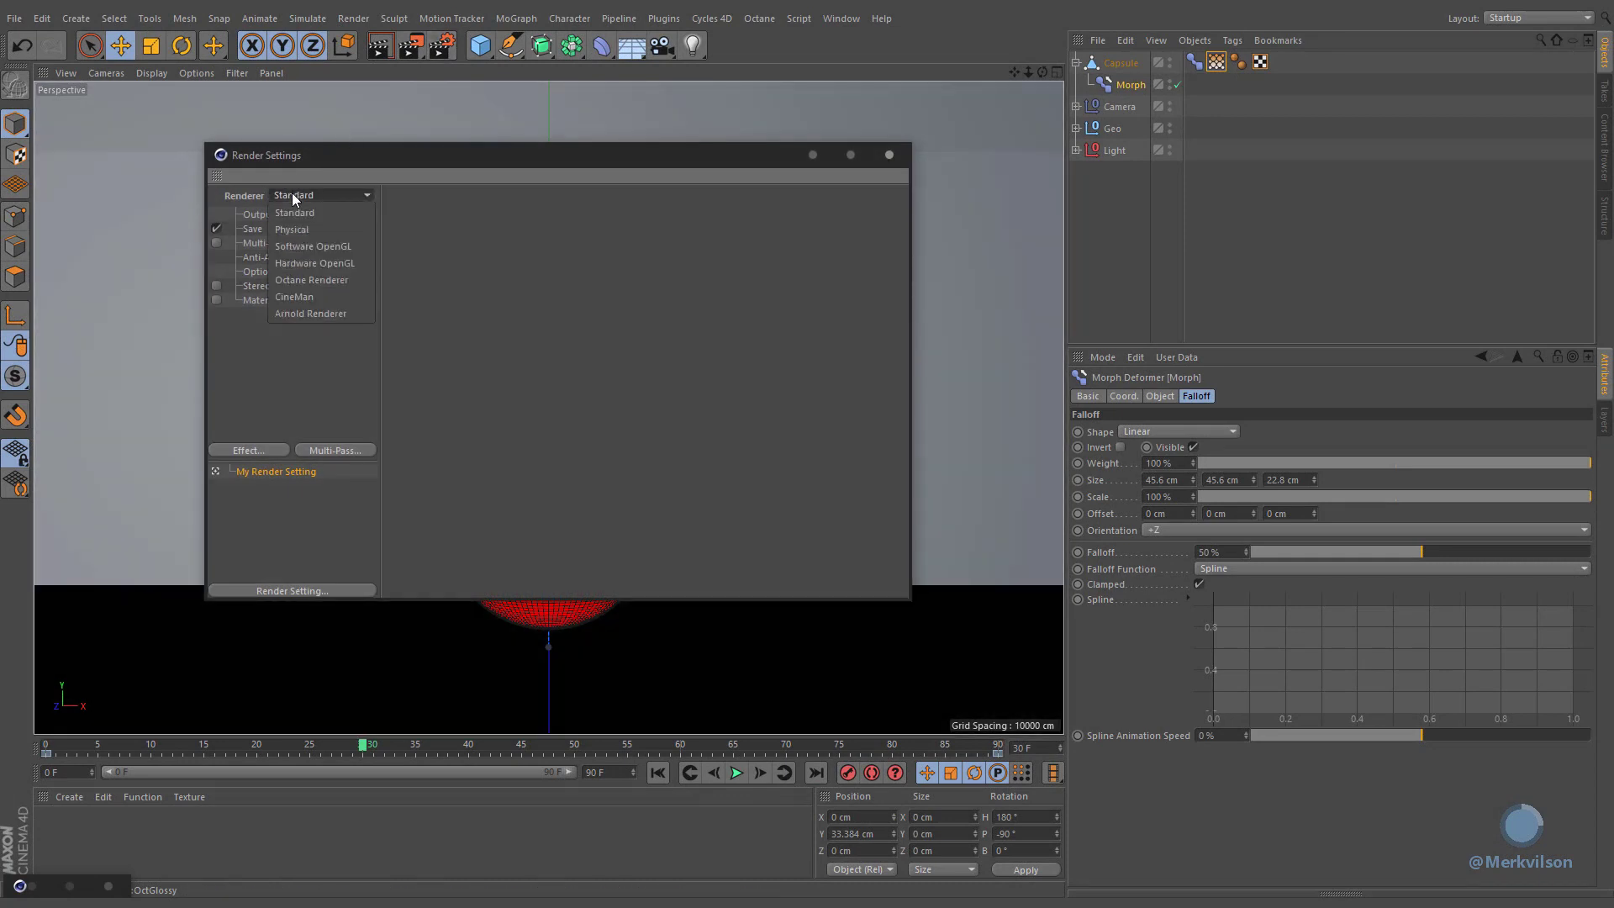
pyautogui.click(351, 280)
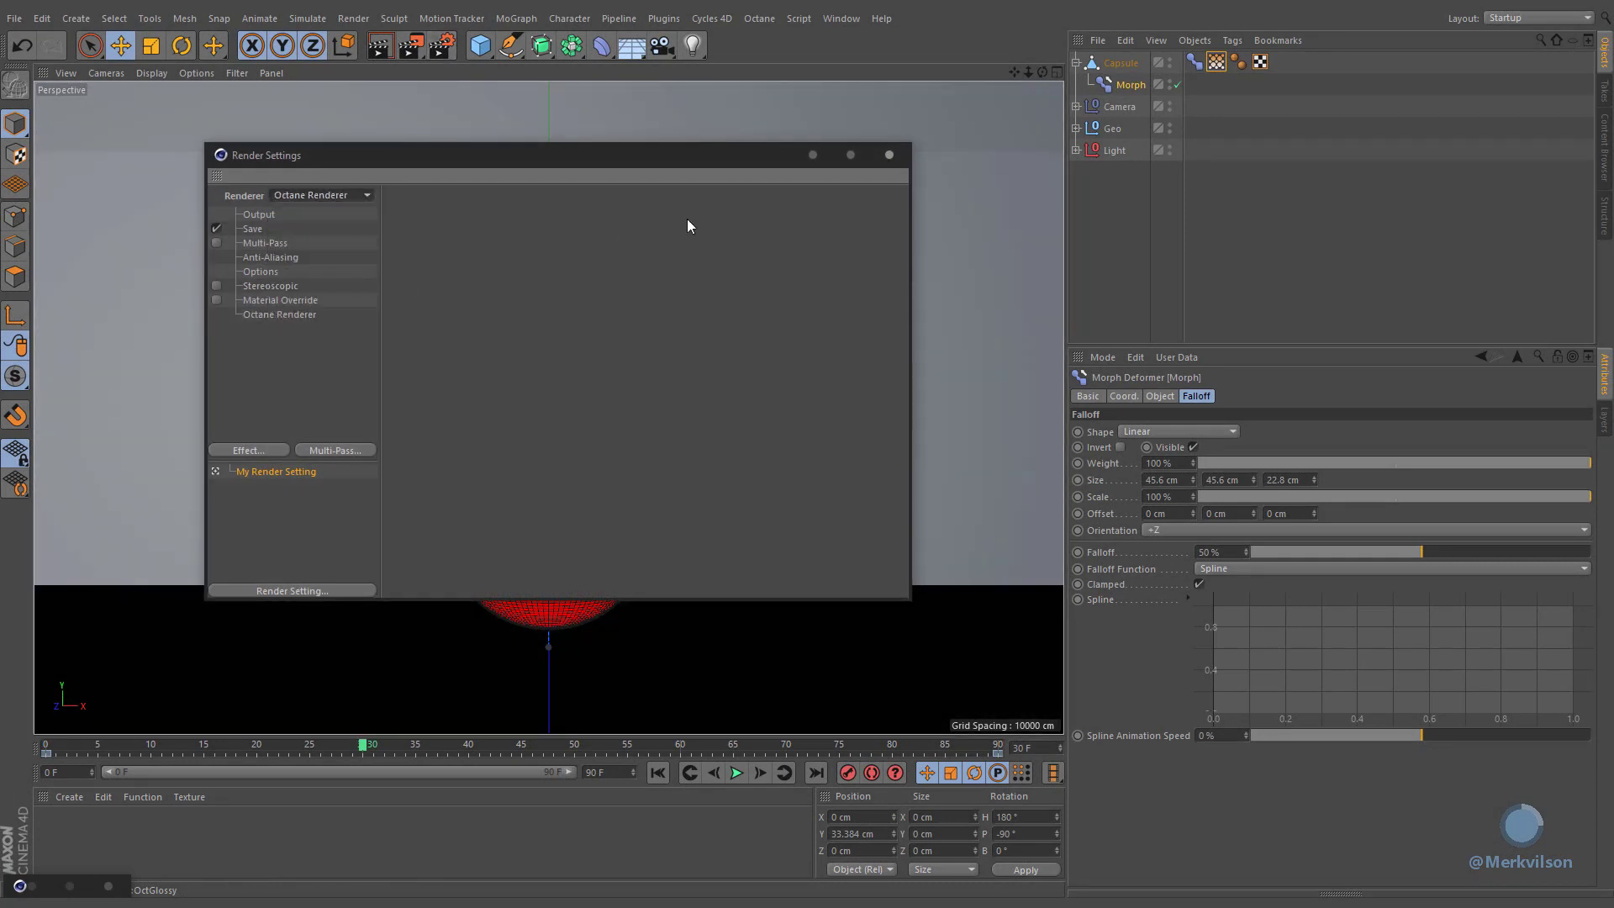
pyautogui.click(888, 155)
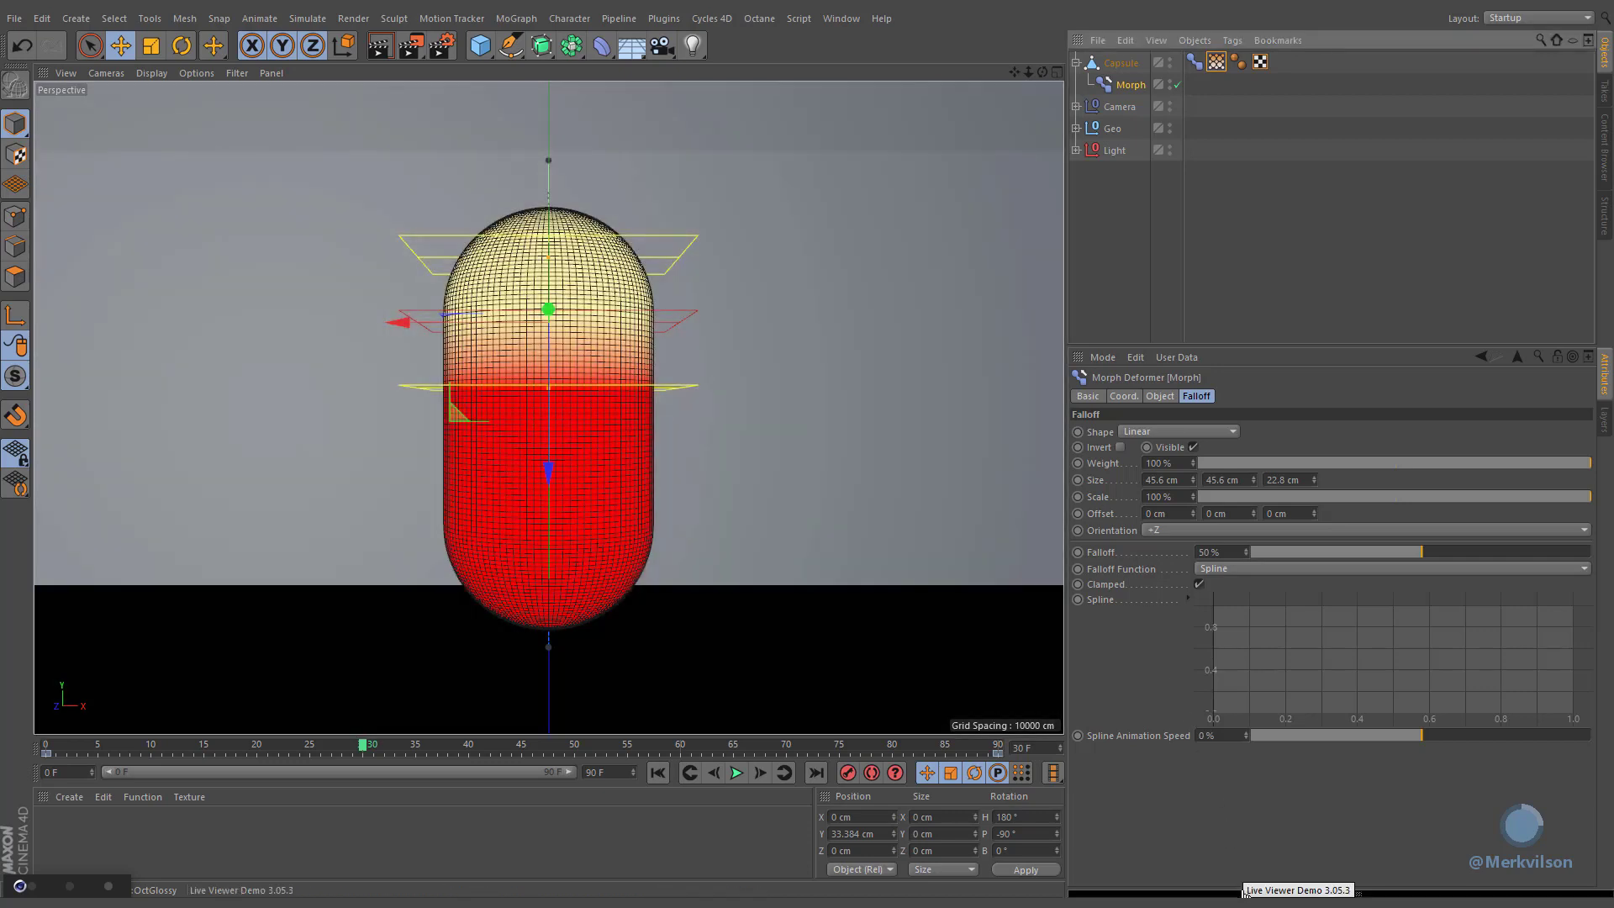
# Step: Create an Octane Glossy material on the Capsule and start the Live Viewer render
pyautogui.click(1243, 893)
pyautogui.click(1212, 623)
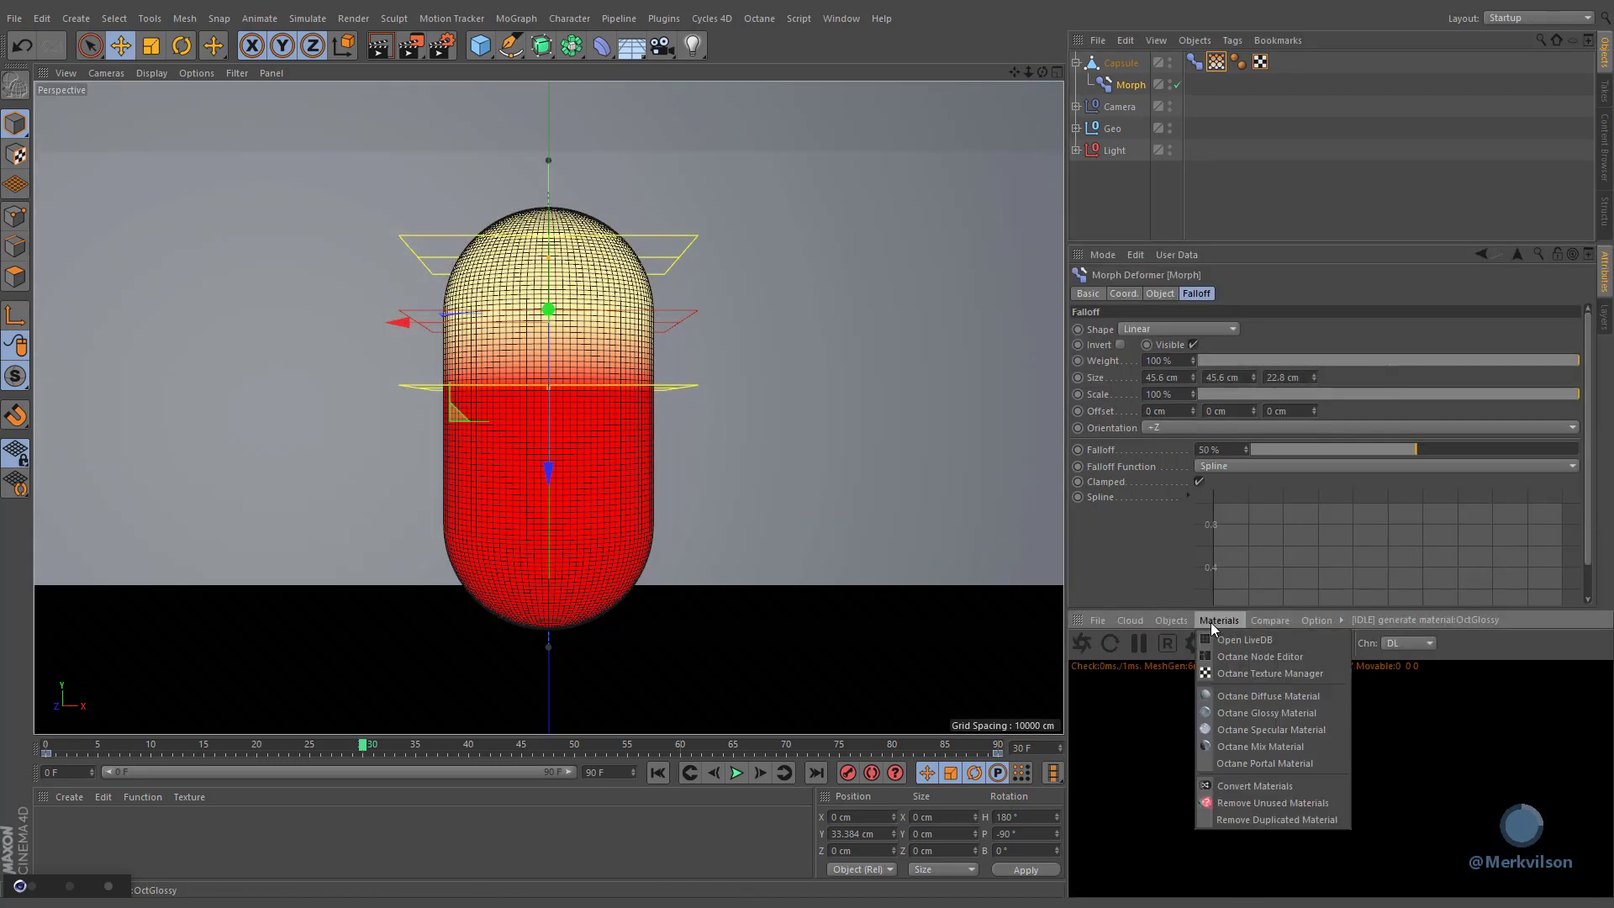
pyautogui.click(1311, 715)
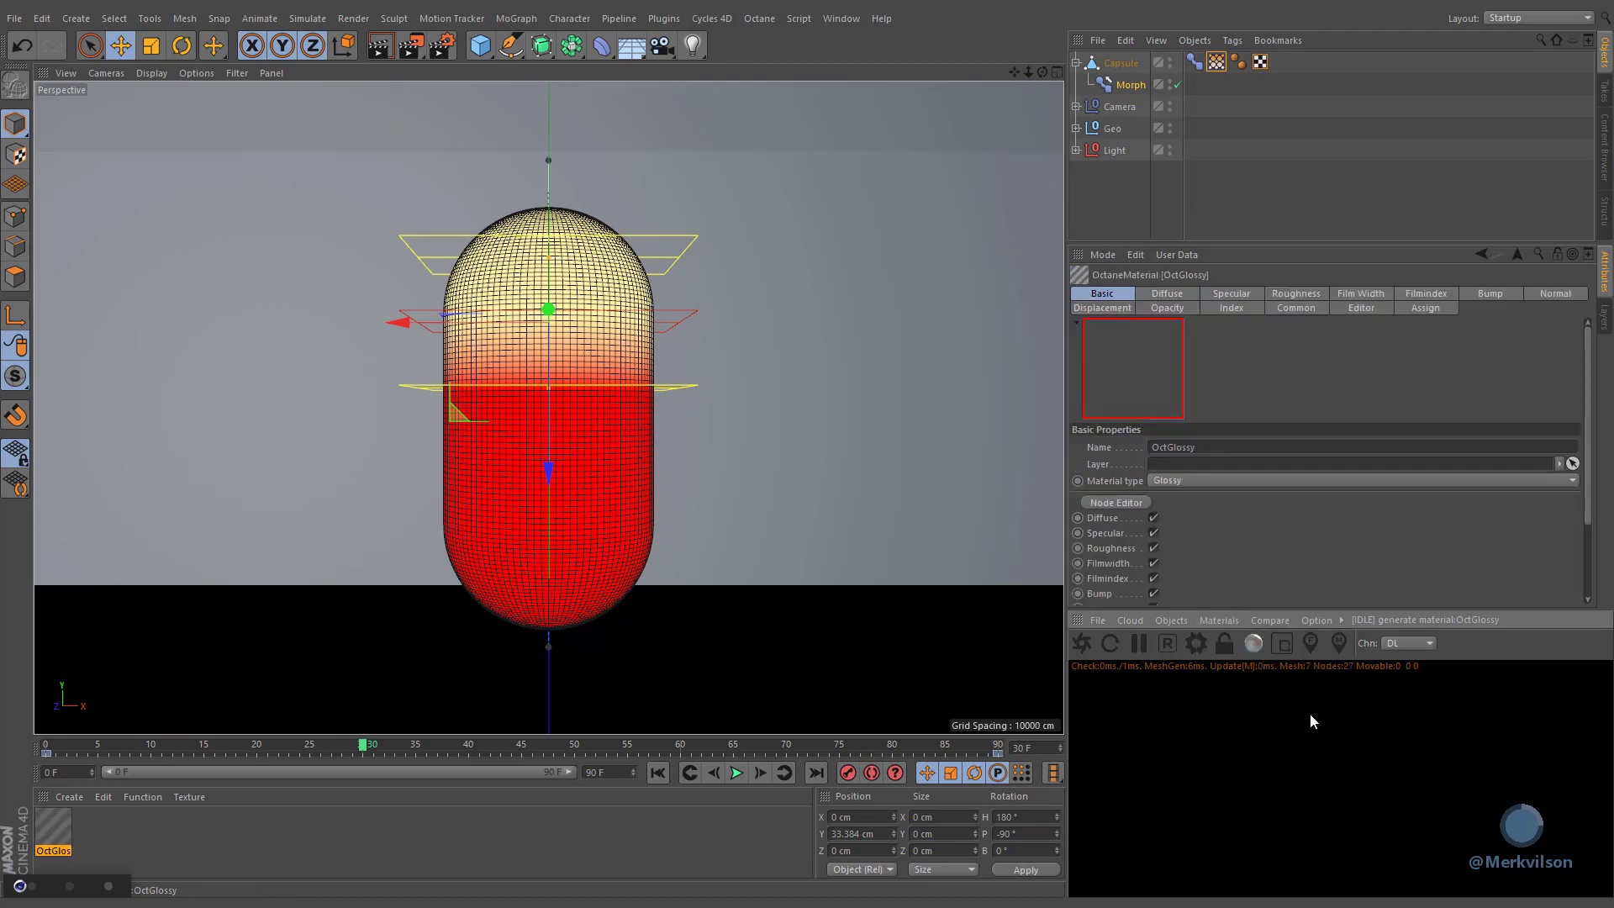
pyautogui.moveTo(58, 832); pyautogui.dragTo(1089, 63)
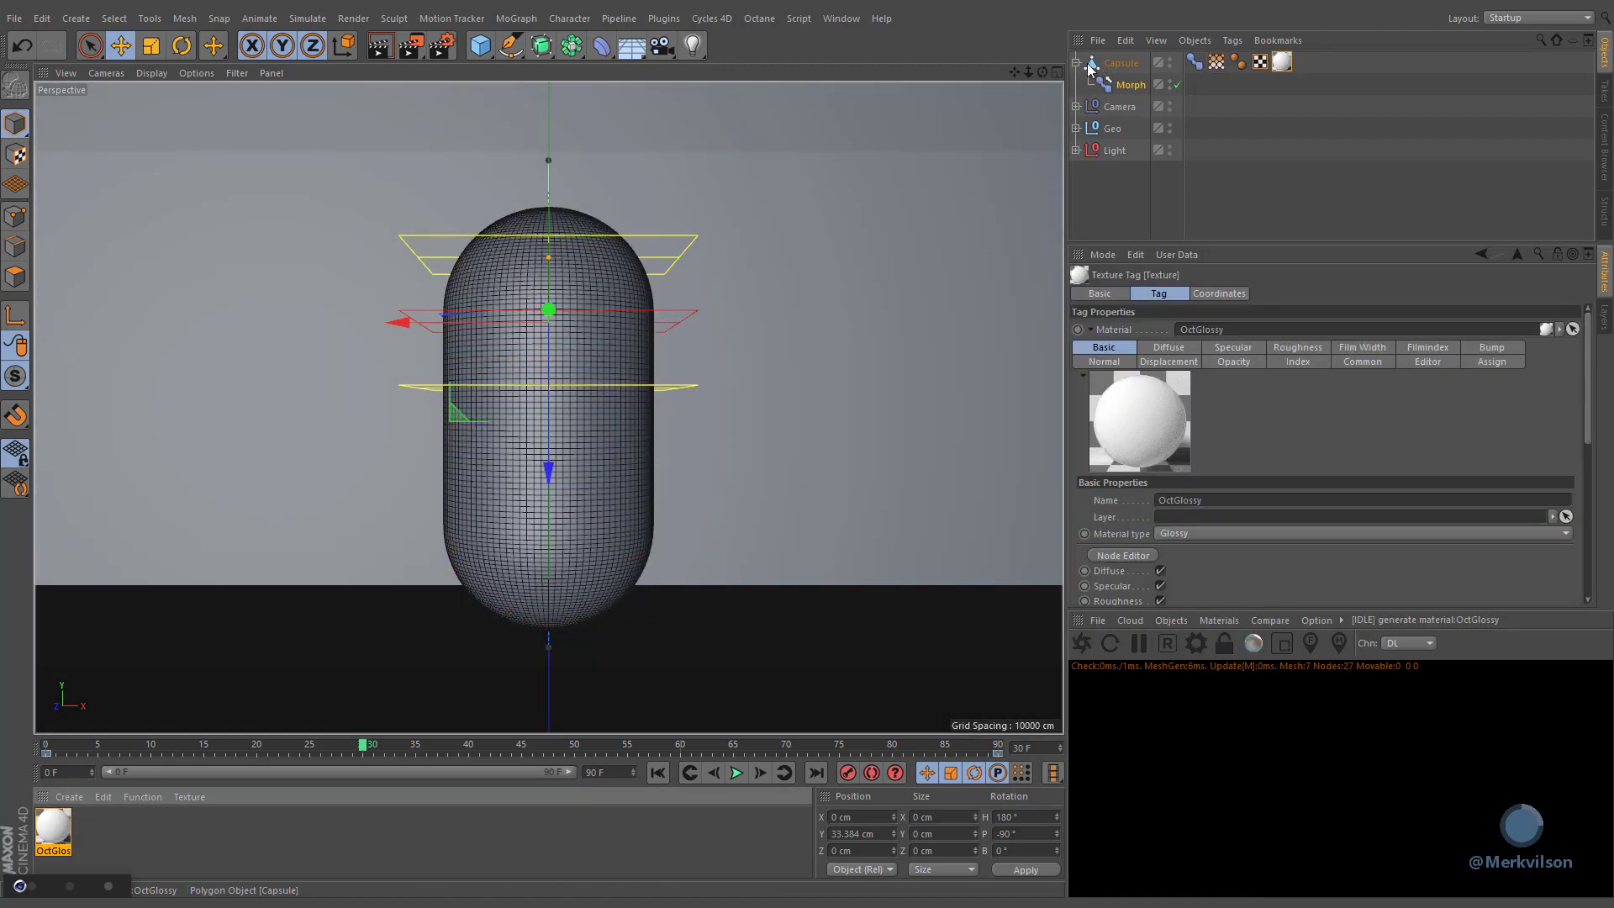
pyautogui.click(1082, 643)
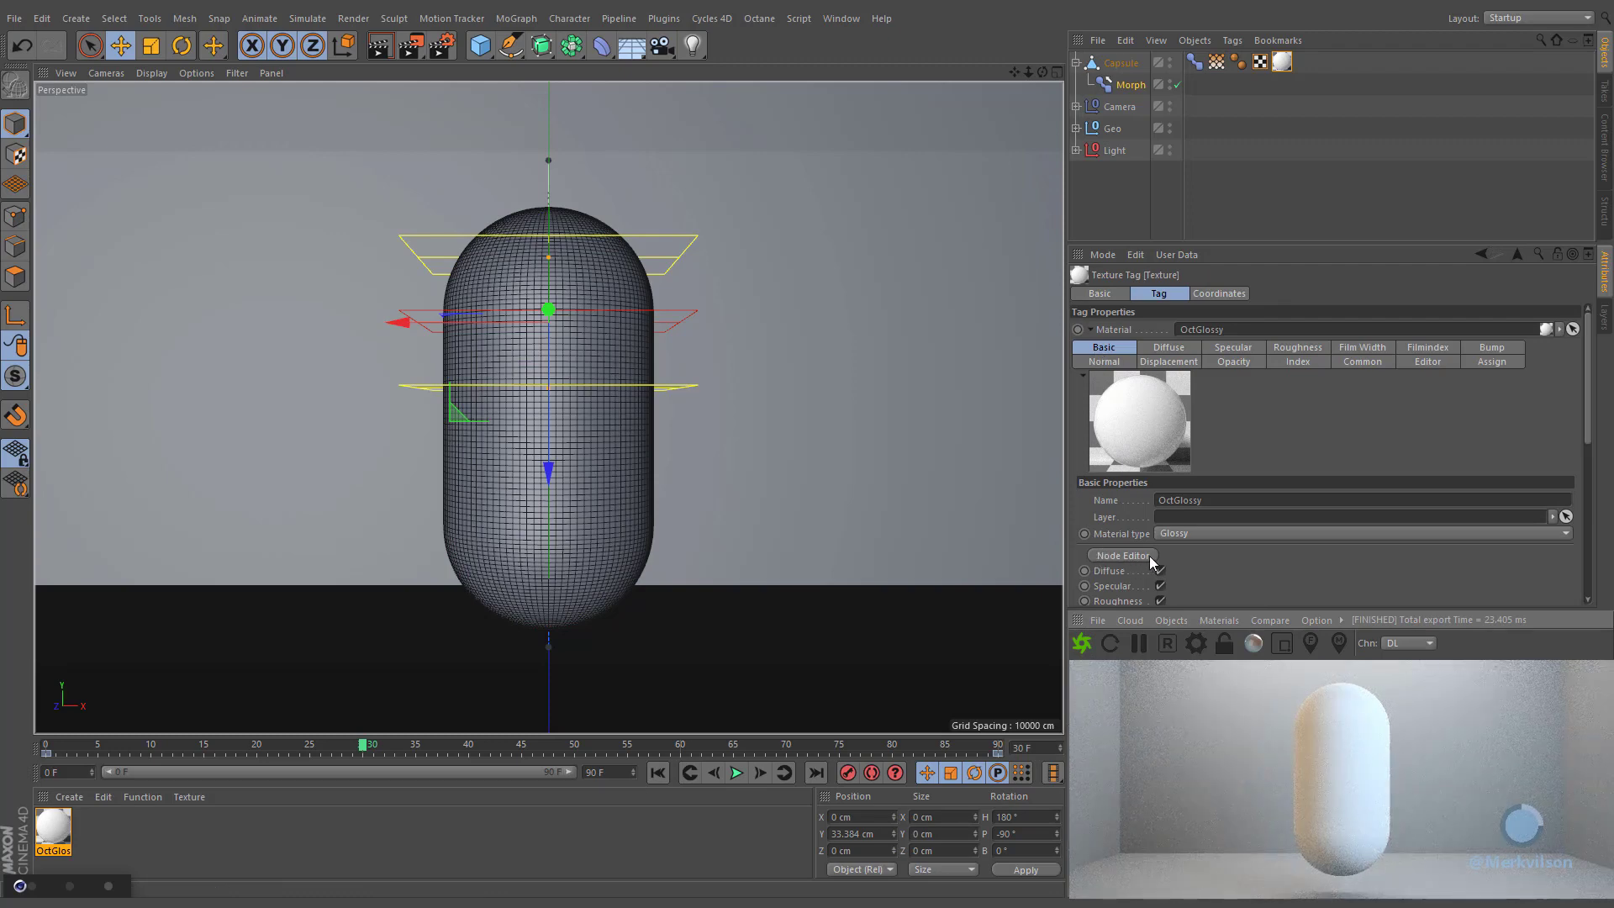
# Step: Add a Vertex Map node linked to the capsule's vertex map tag and connect it to the glossy material's Diffuse input
pyautogui.click(1123, 556)
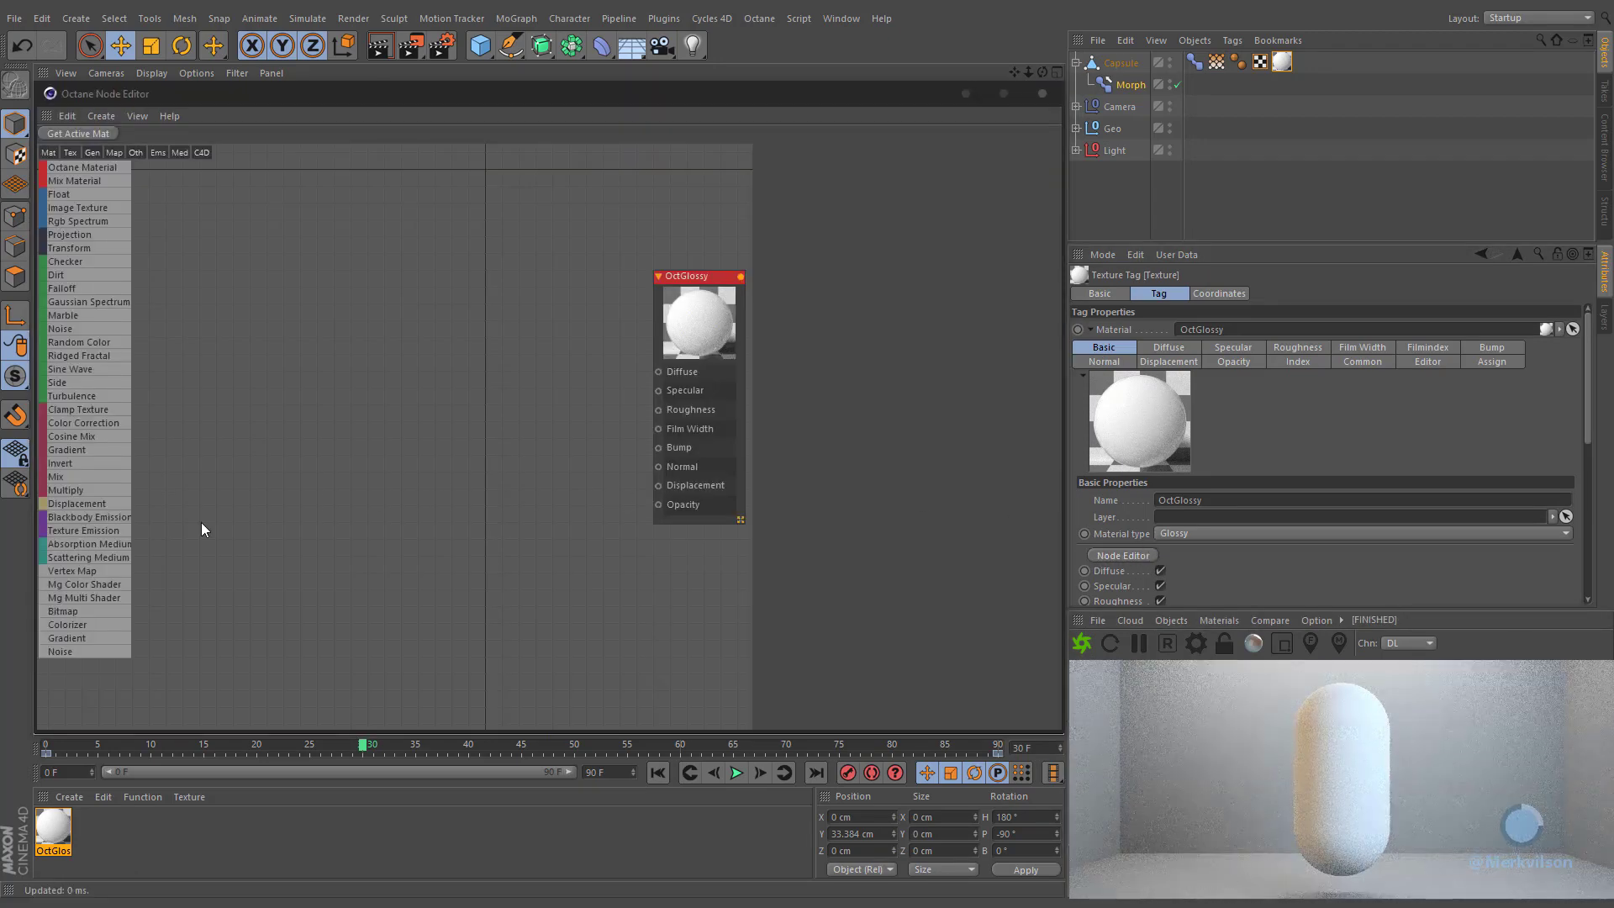
pyautogui.moveTo(91, 570); pyautogui.dragTo(178, 497)
pyautogui.moveTo(224, 391); pyautogui.dragTo(223, 392)
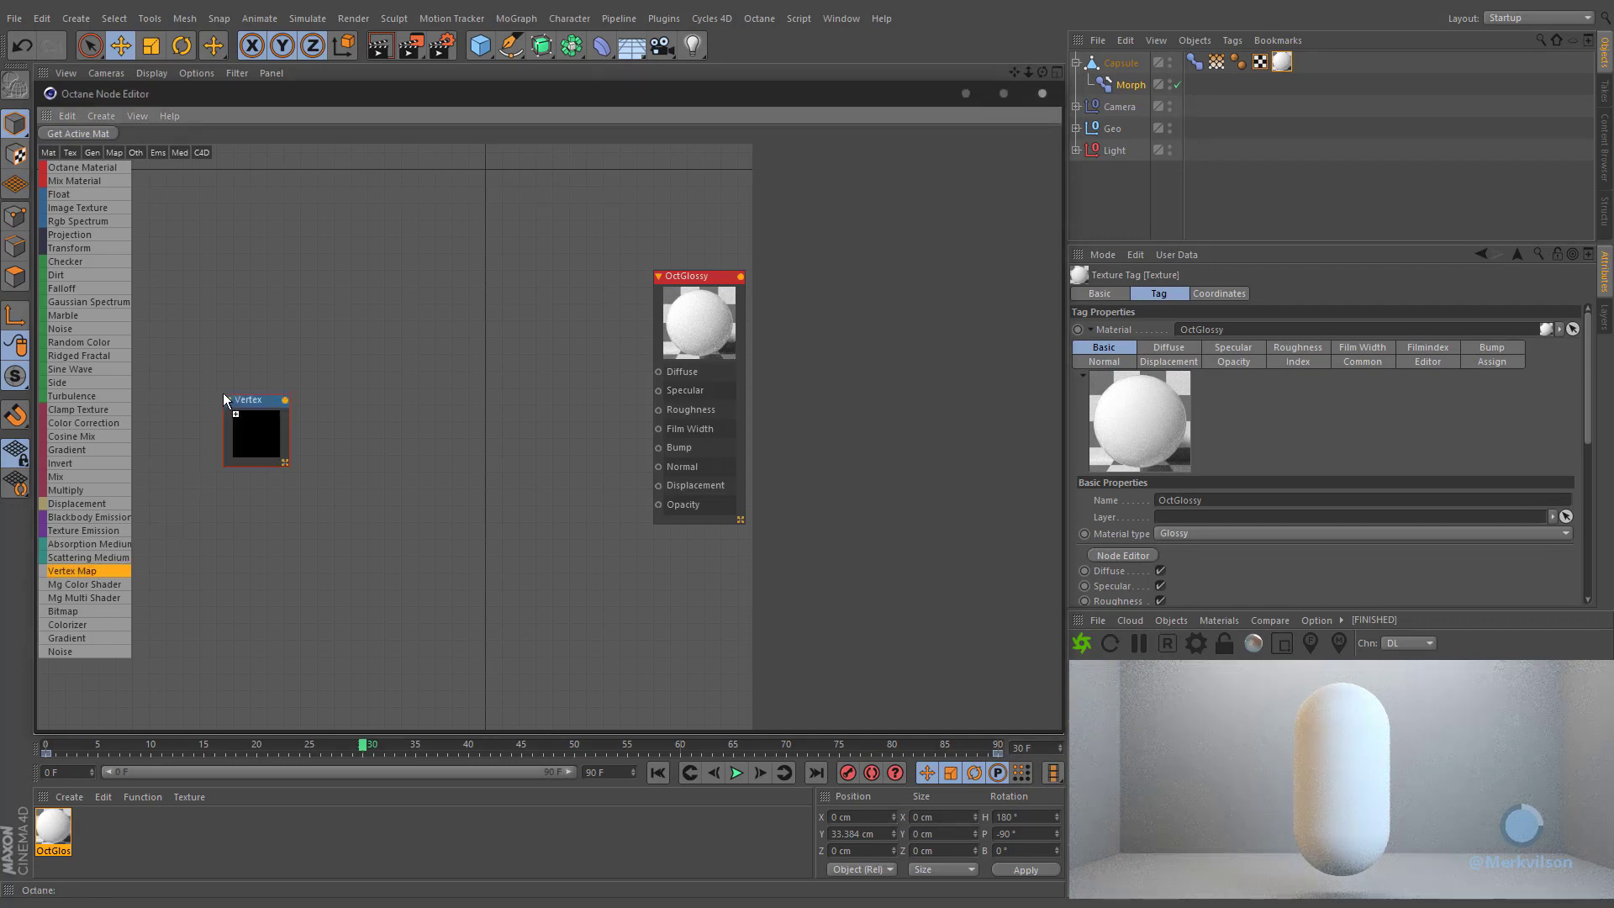
pyautogui.click(238, 402)
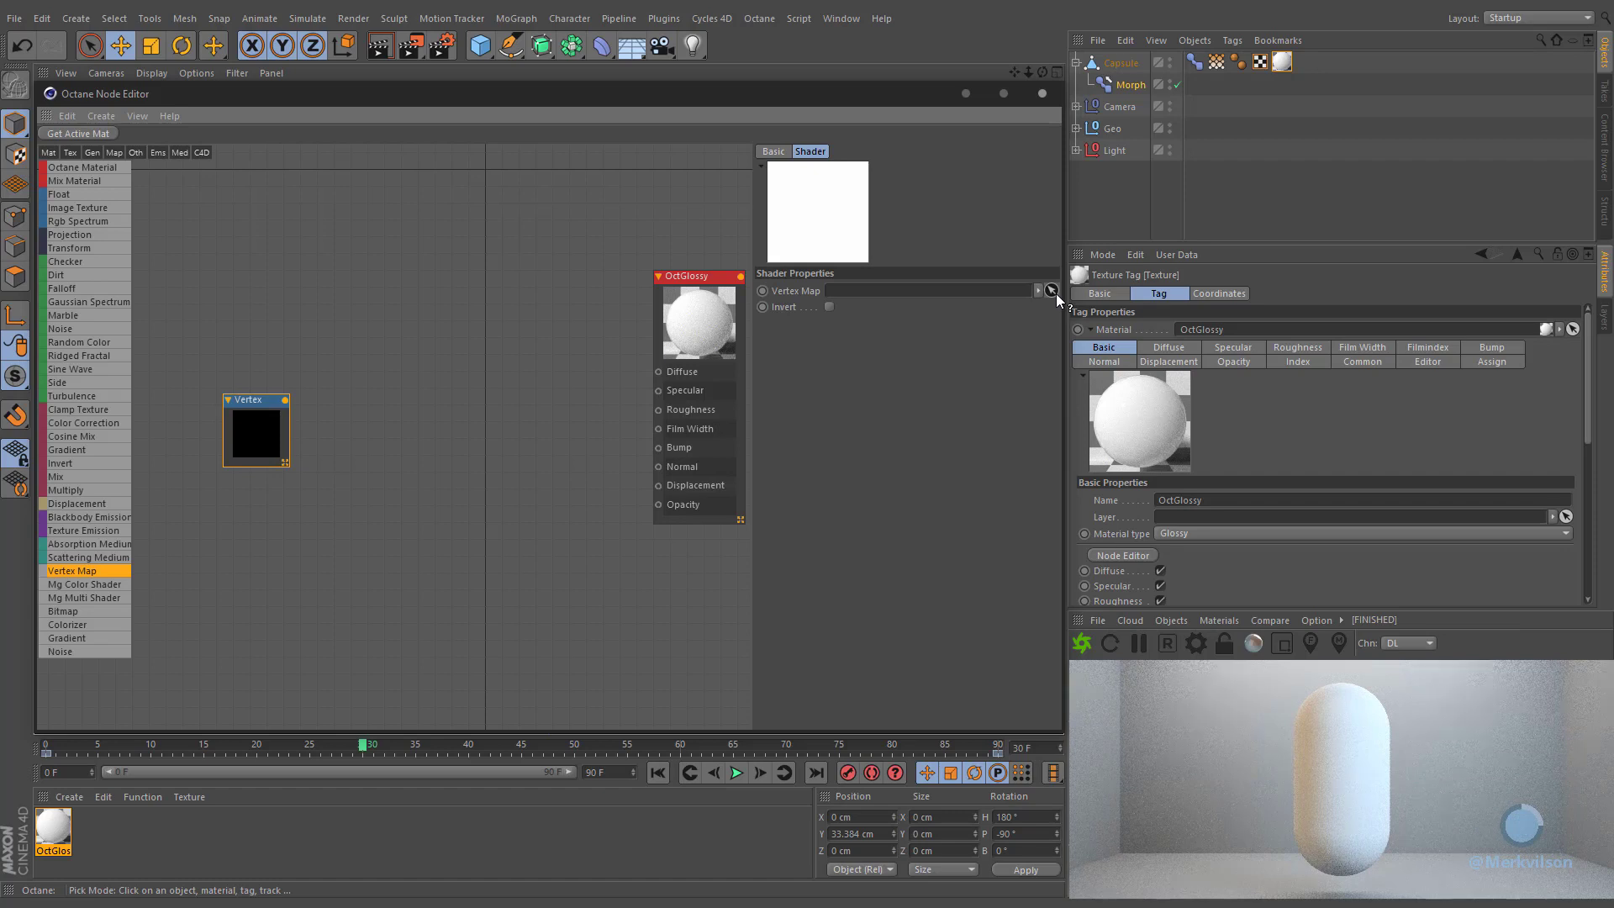
pyautogui.click(1203, 64)
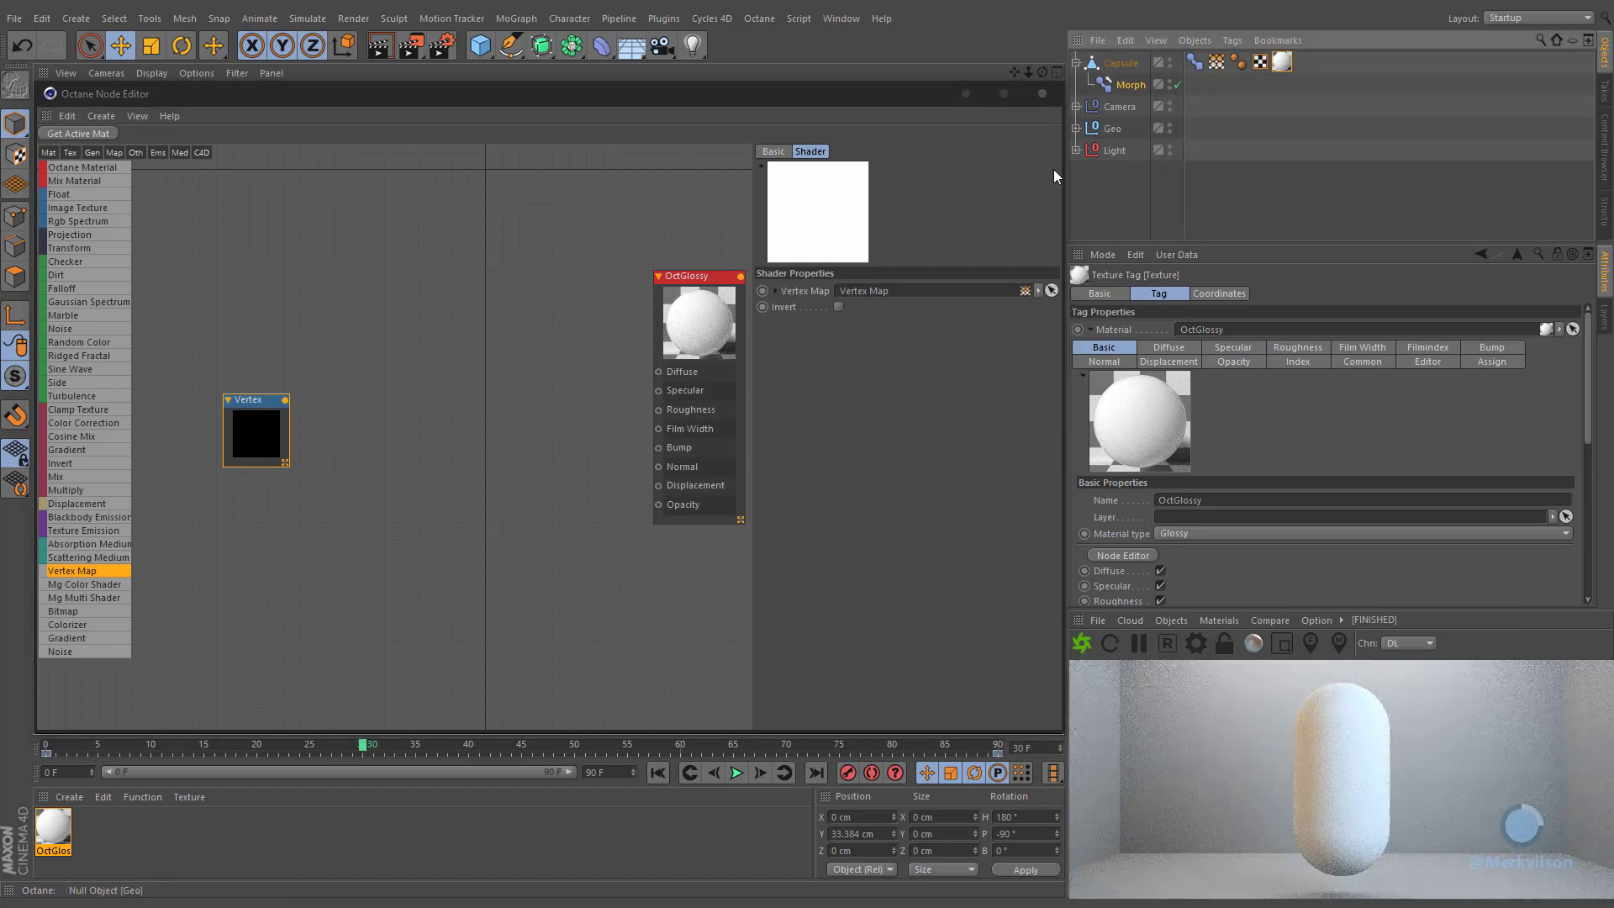
pyautogui.moveTo(285, 400); pyautogui.dragTo(660, 375)
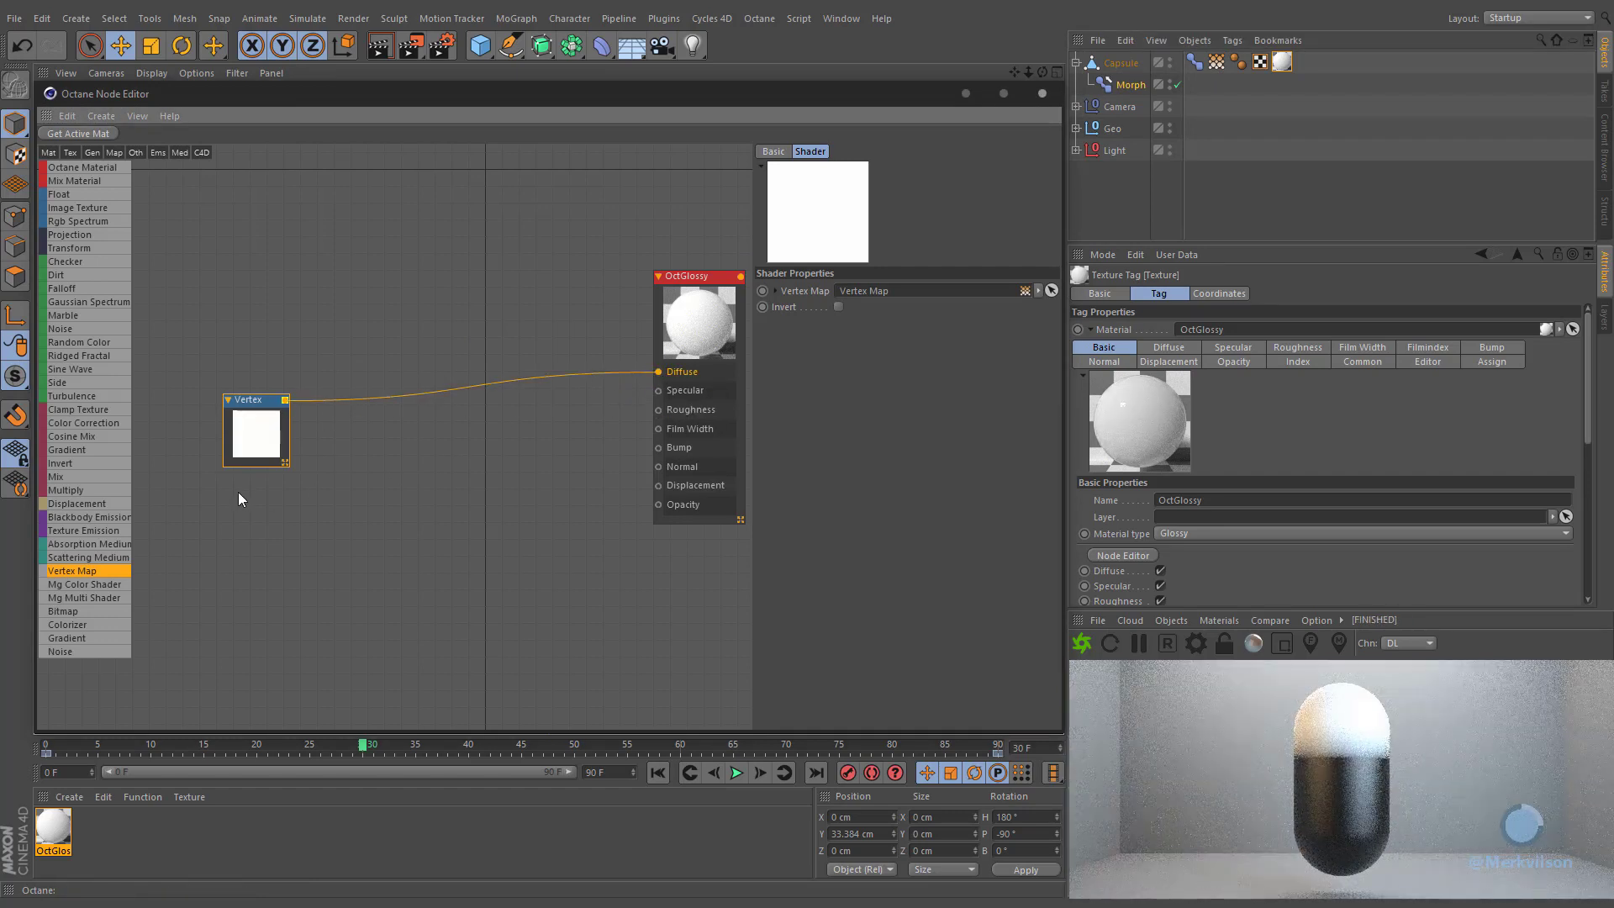
# Step: Insert a Gradient node between the Vertex Map node and Diffuse, using the Sky 3 preset with inverted knots
pyautogui.click(73, 449)
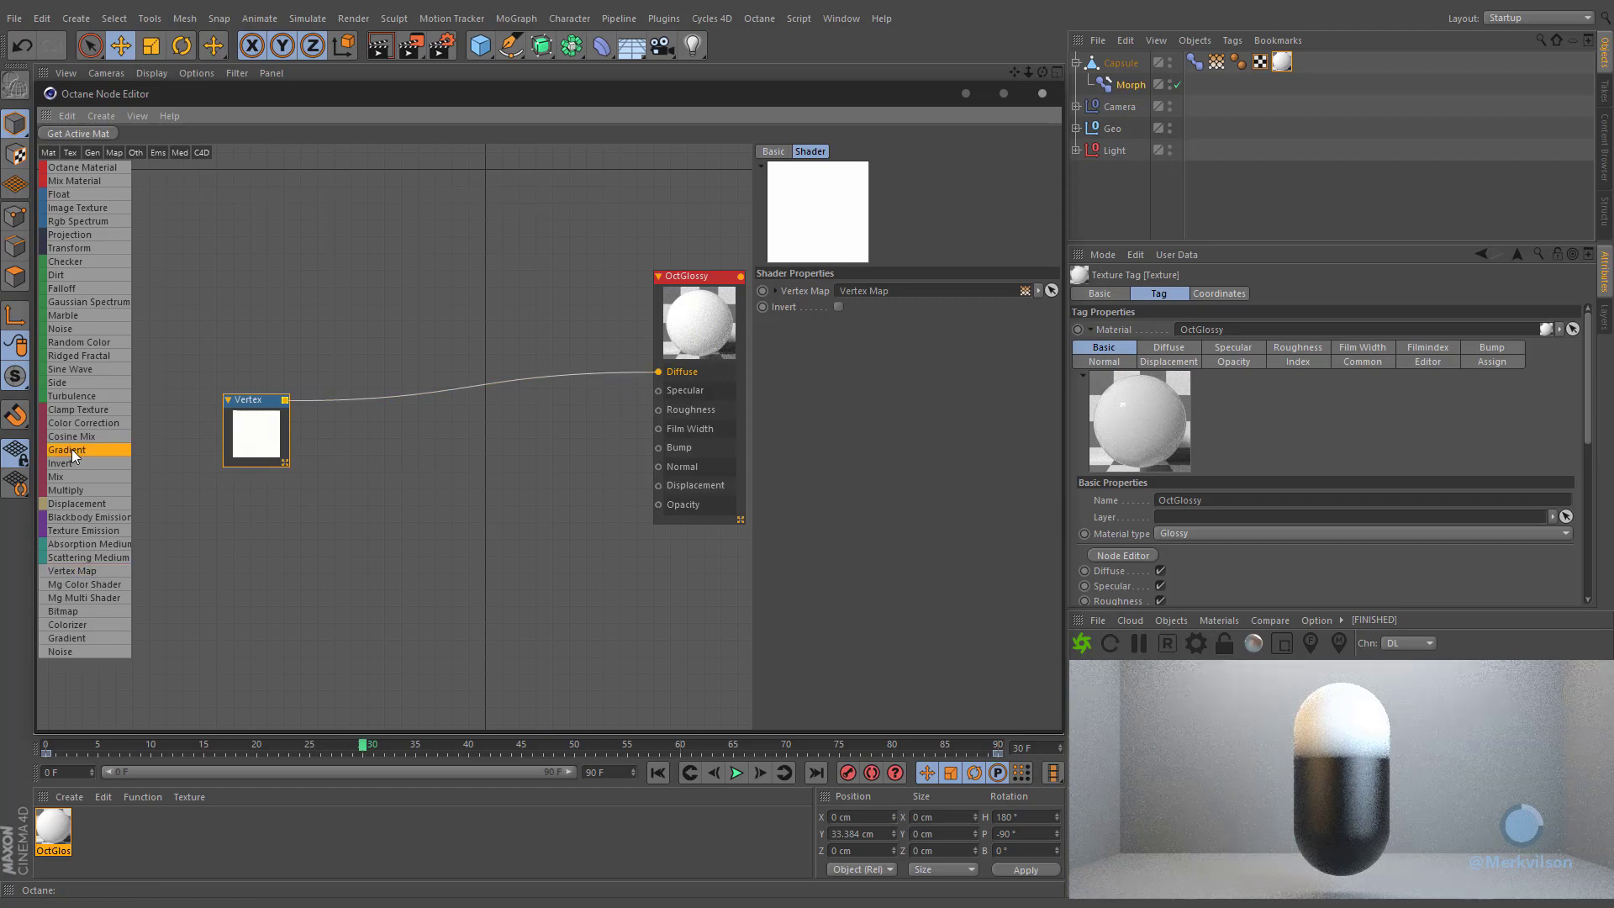
pyautogui.click(467, 387)
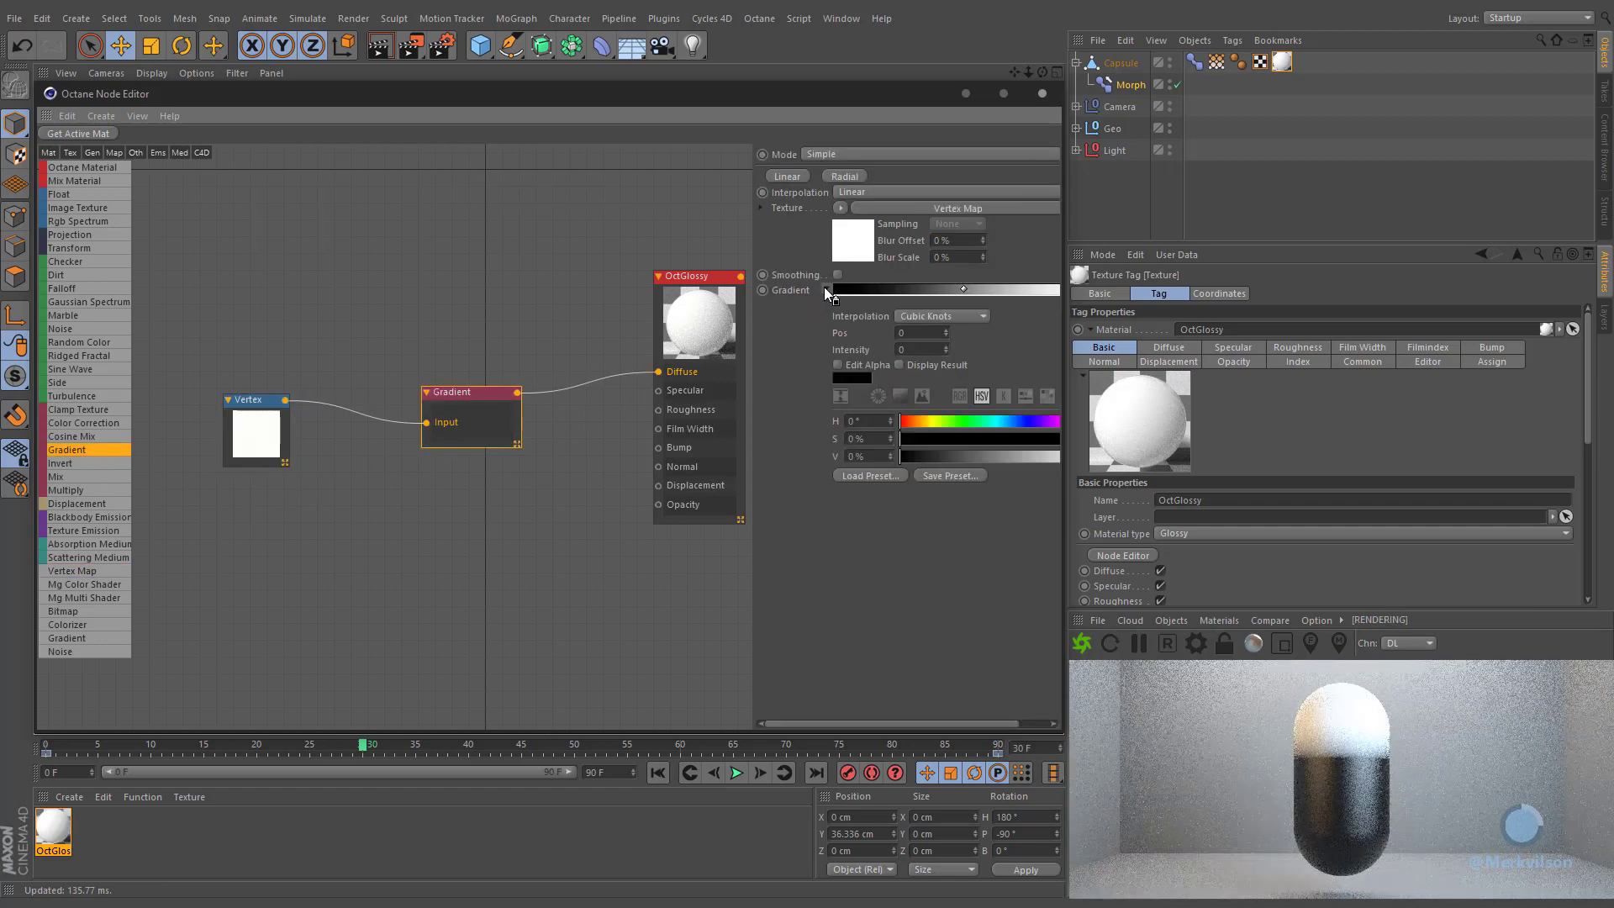
pyautogui.click(826, 289)
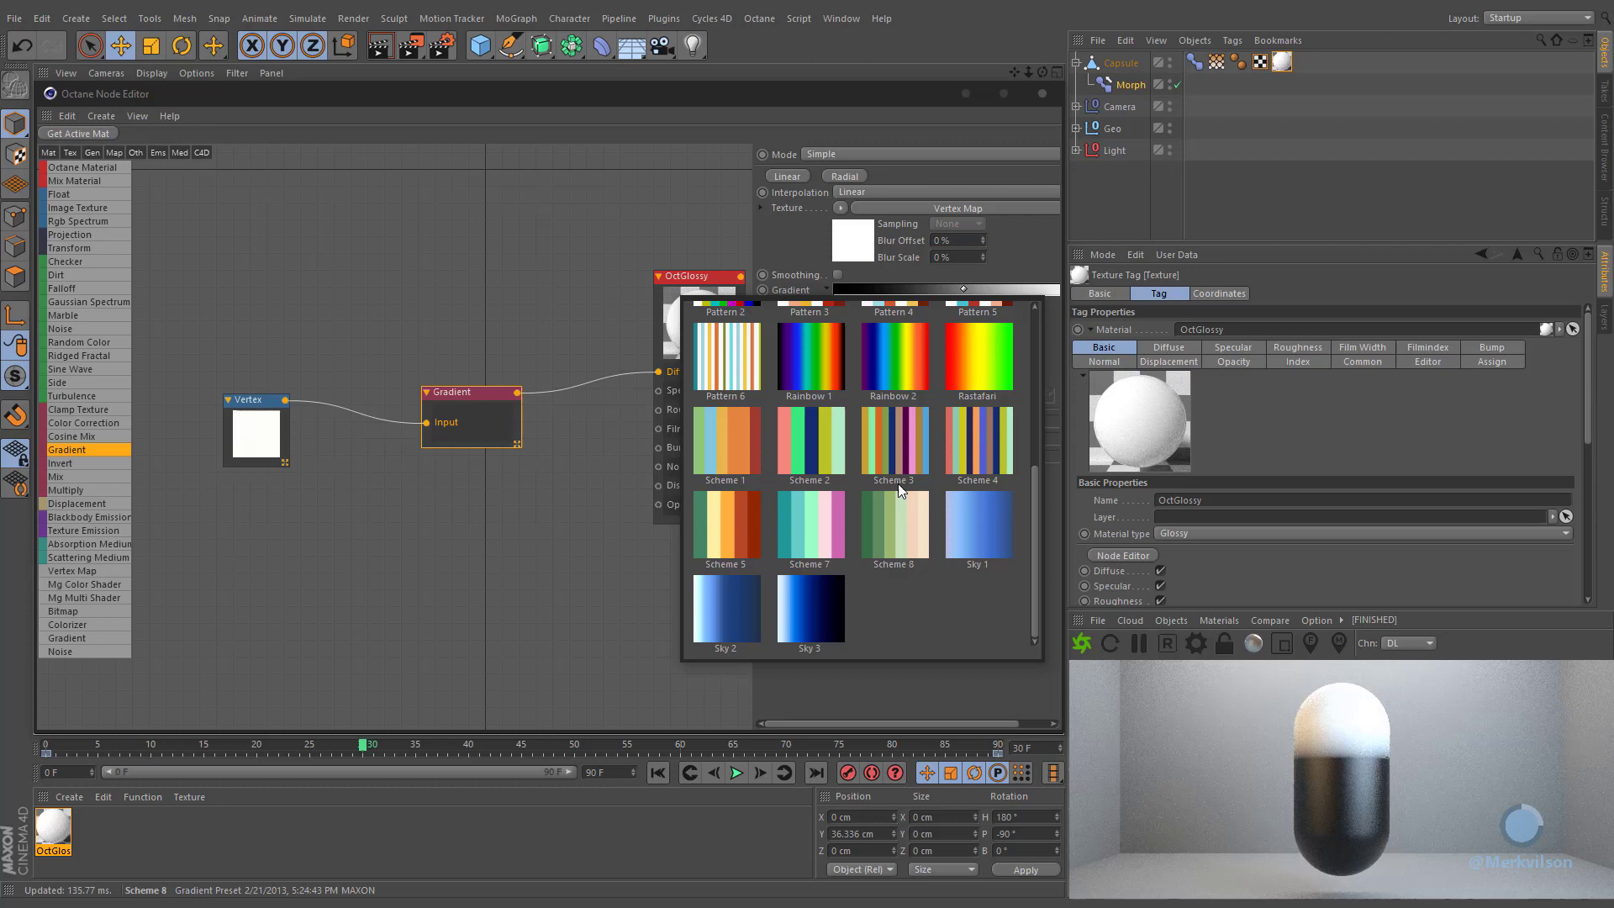
pyautogui.click(809, 598)
pyautogui.rightClick(915, 294)
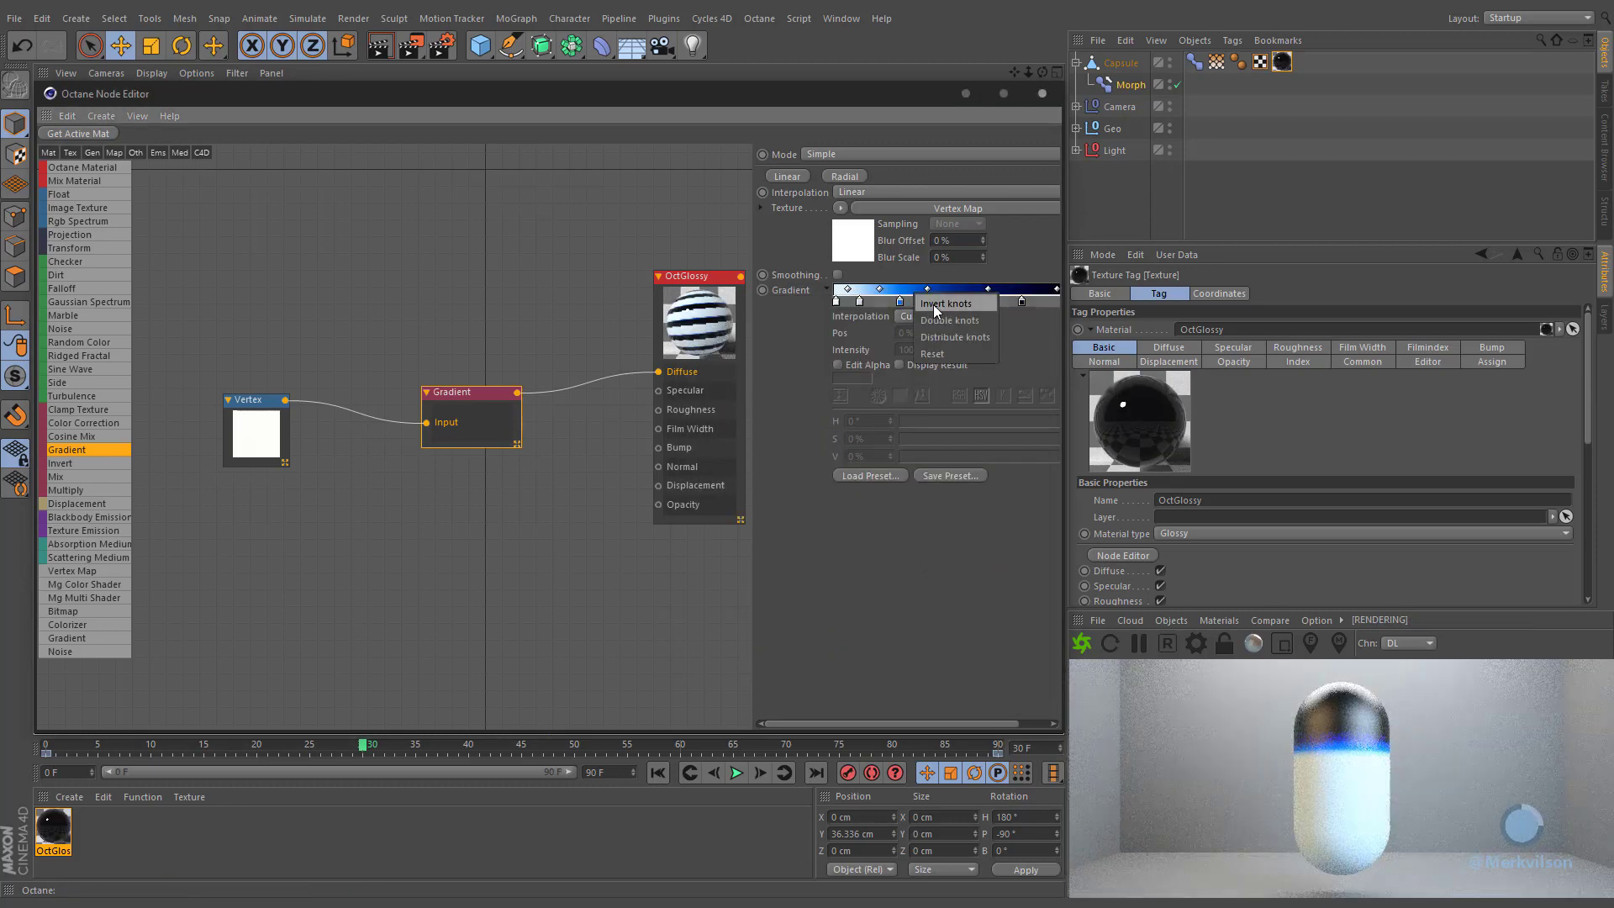
pyautogui.click(935, 304)
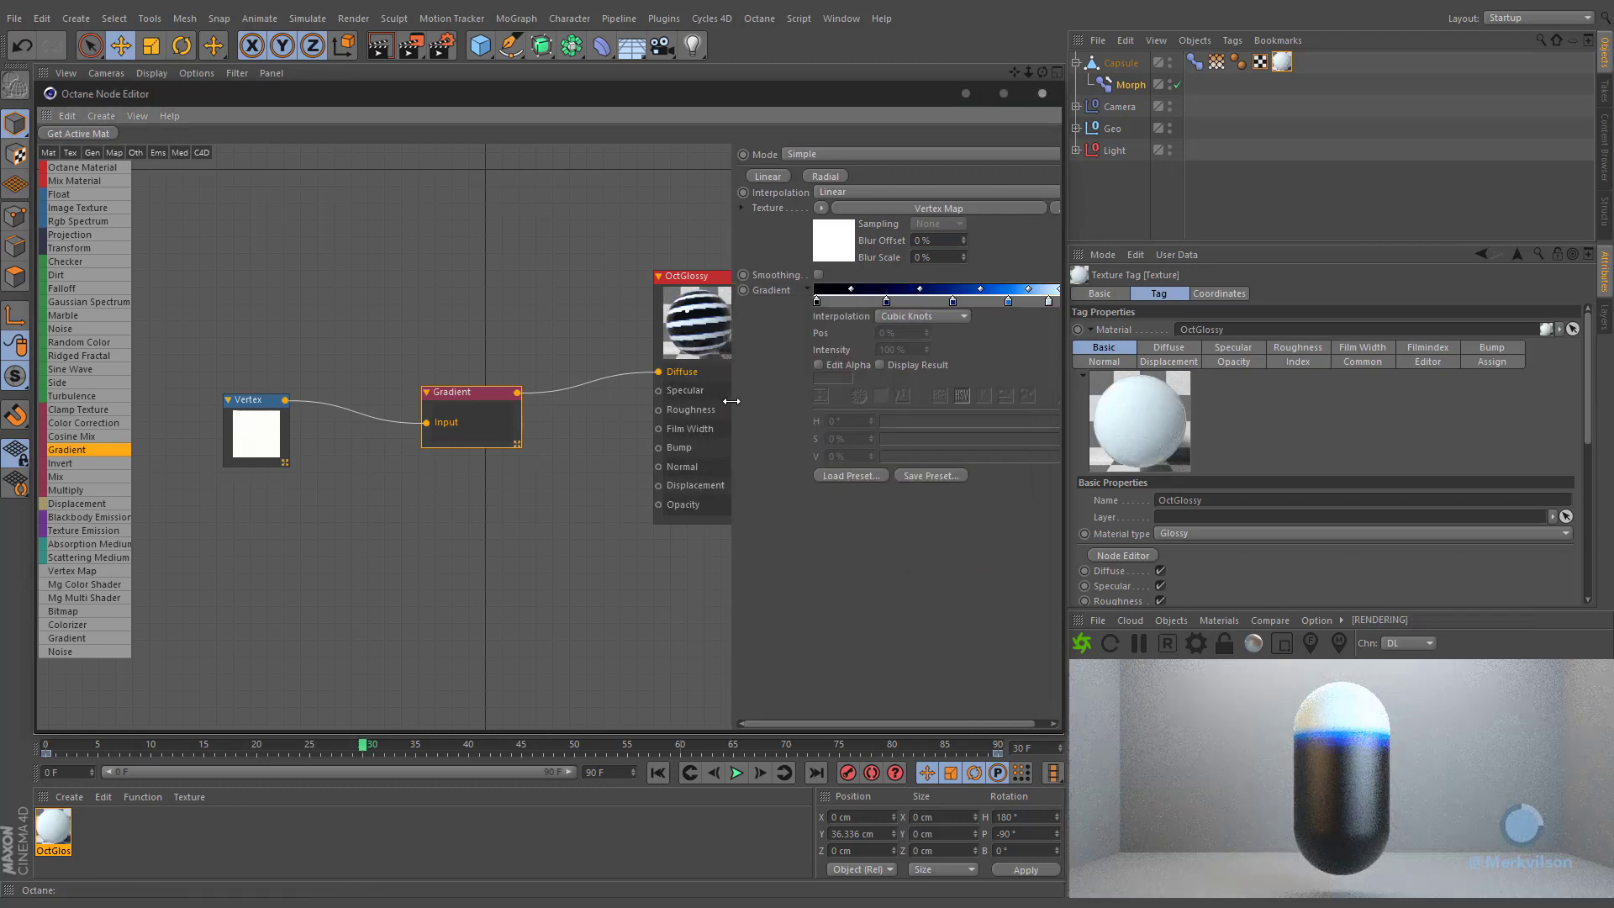
pyautogui.click(698, 278)
pyautogui.moveTo(698, 278); pyautogui.dragTo(655, 283)
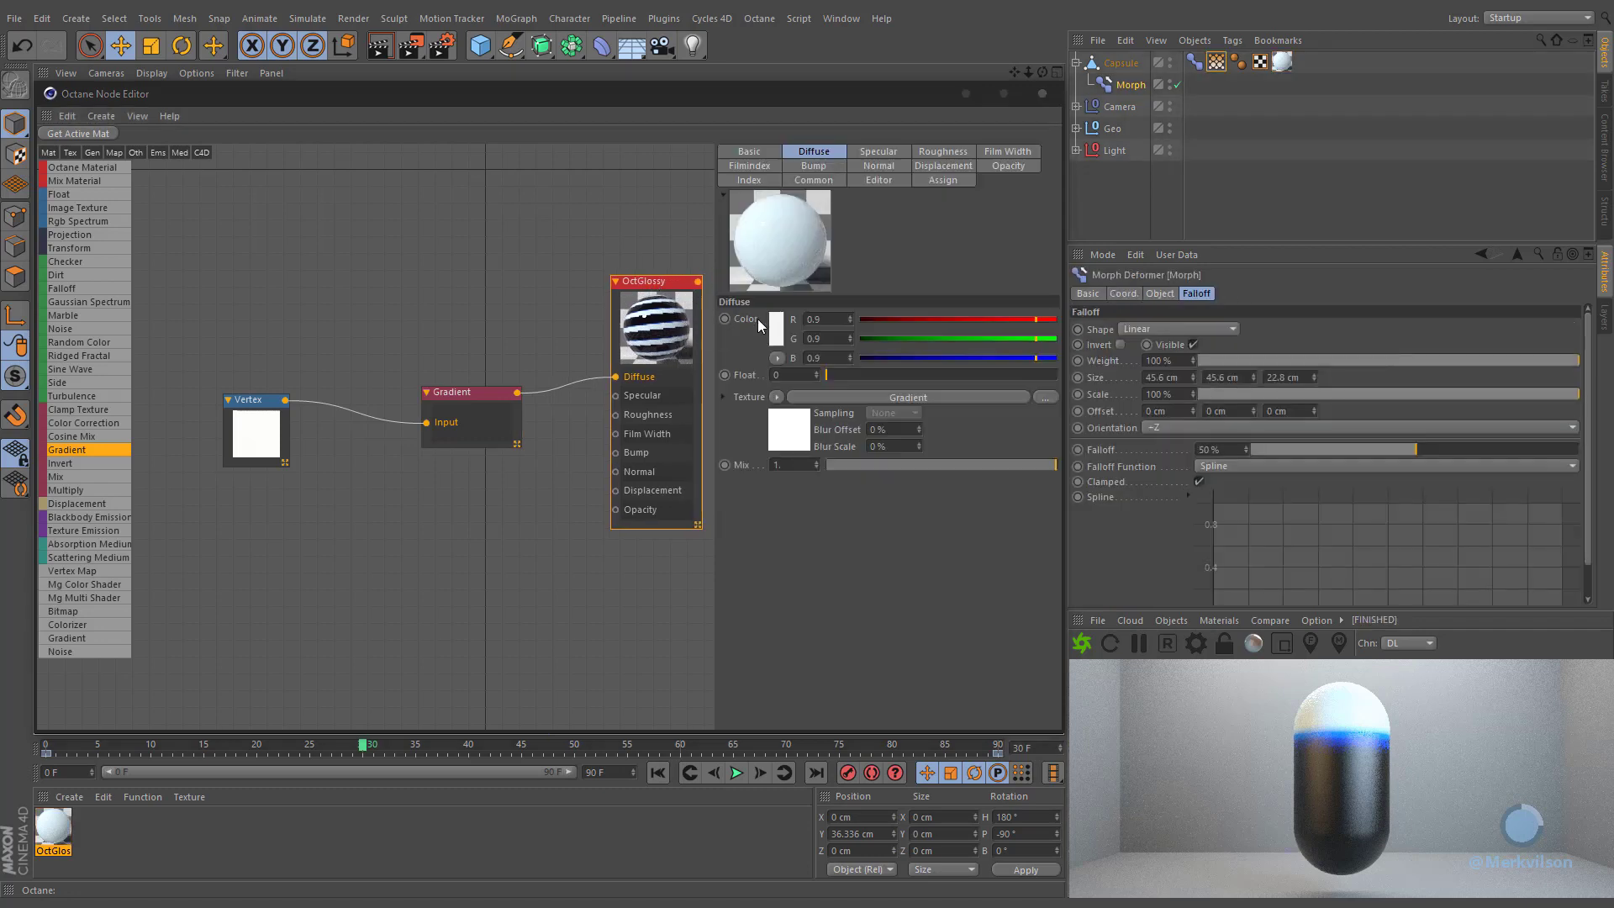
# Step: Set the Morph deformer's falloff Shape to Source and close the node editor
pyautogui.click(1164, 329)
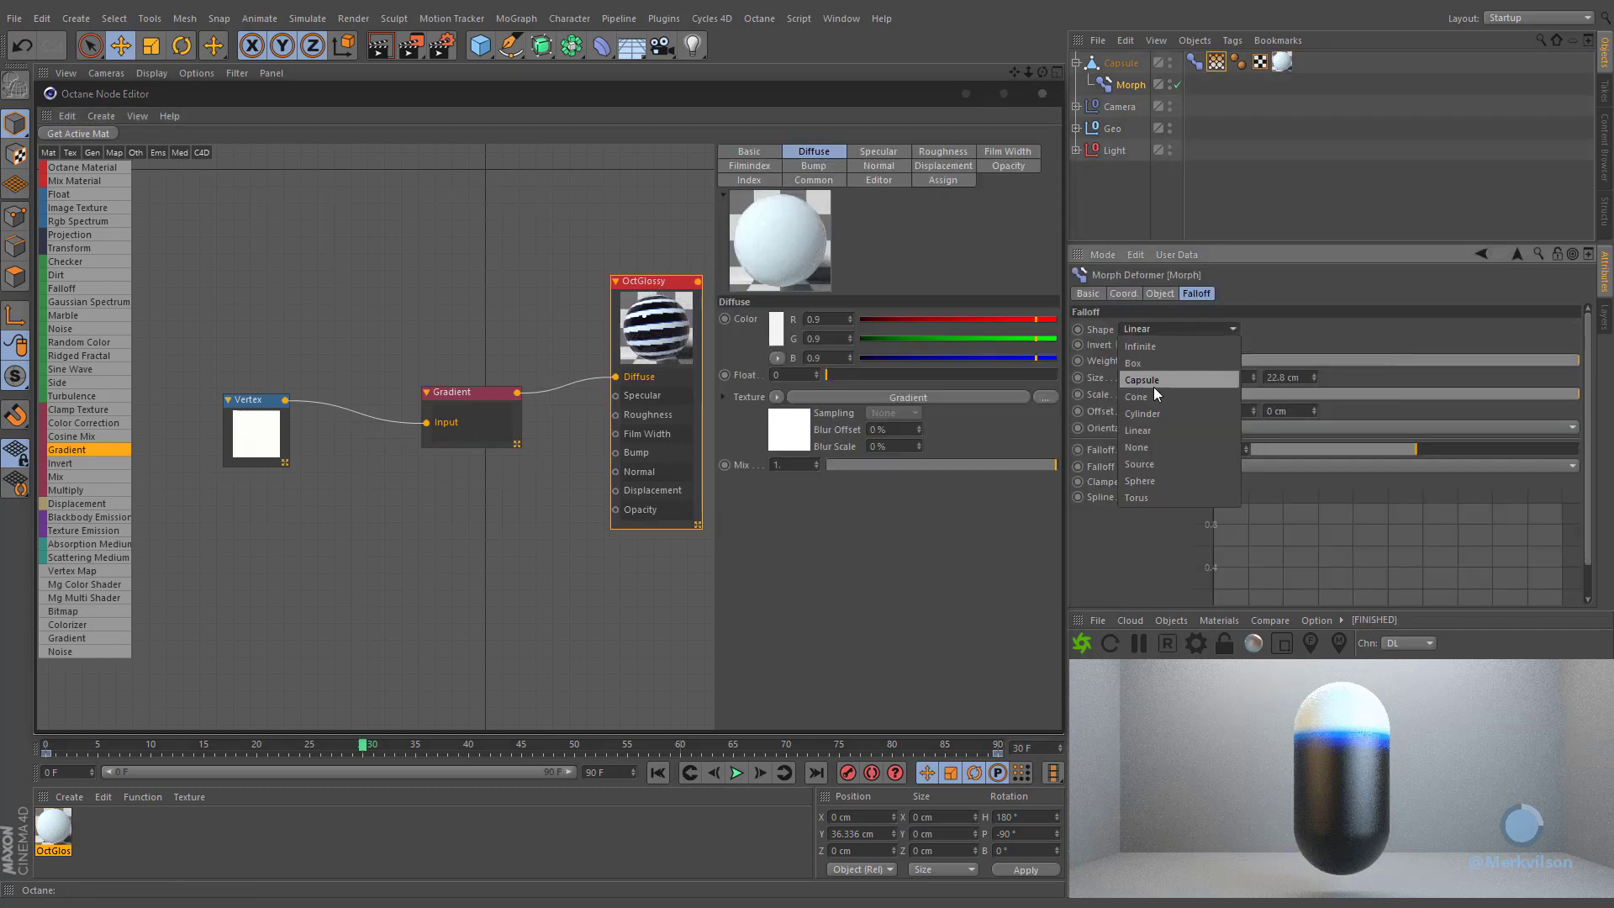
pyautogui.click(1207, 464)
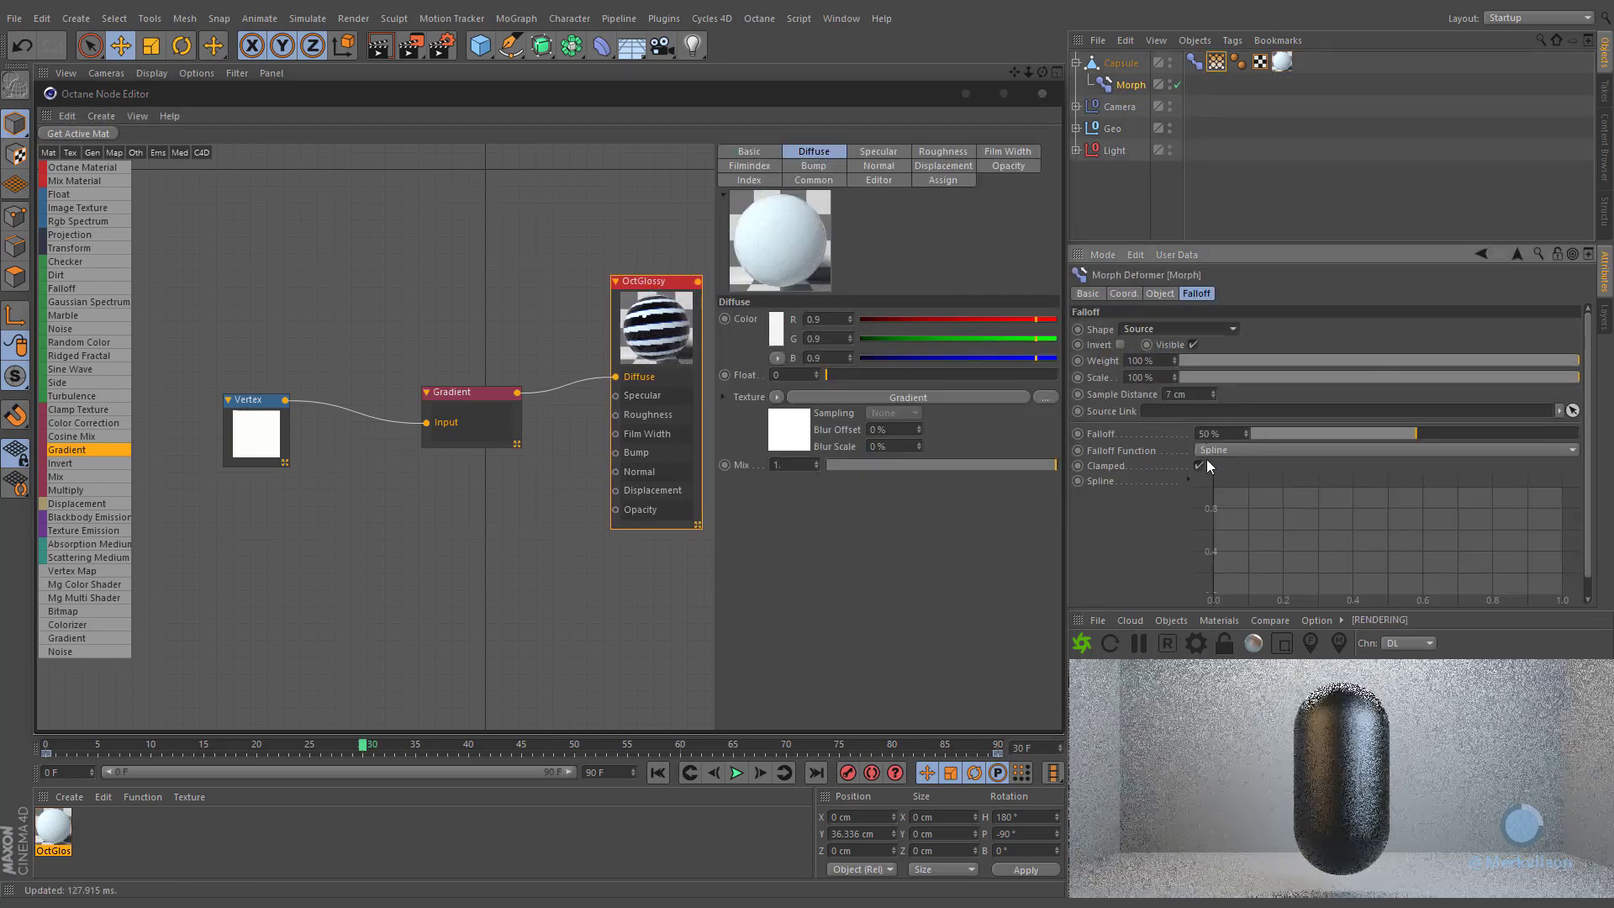
pyautogui.click(969, 96)
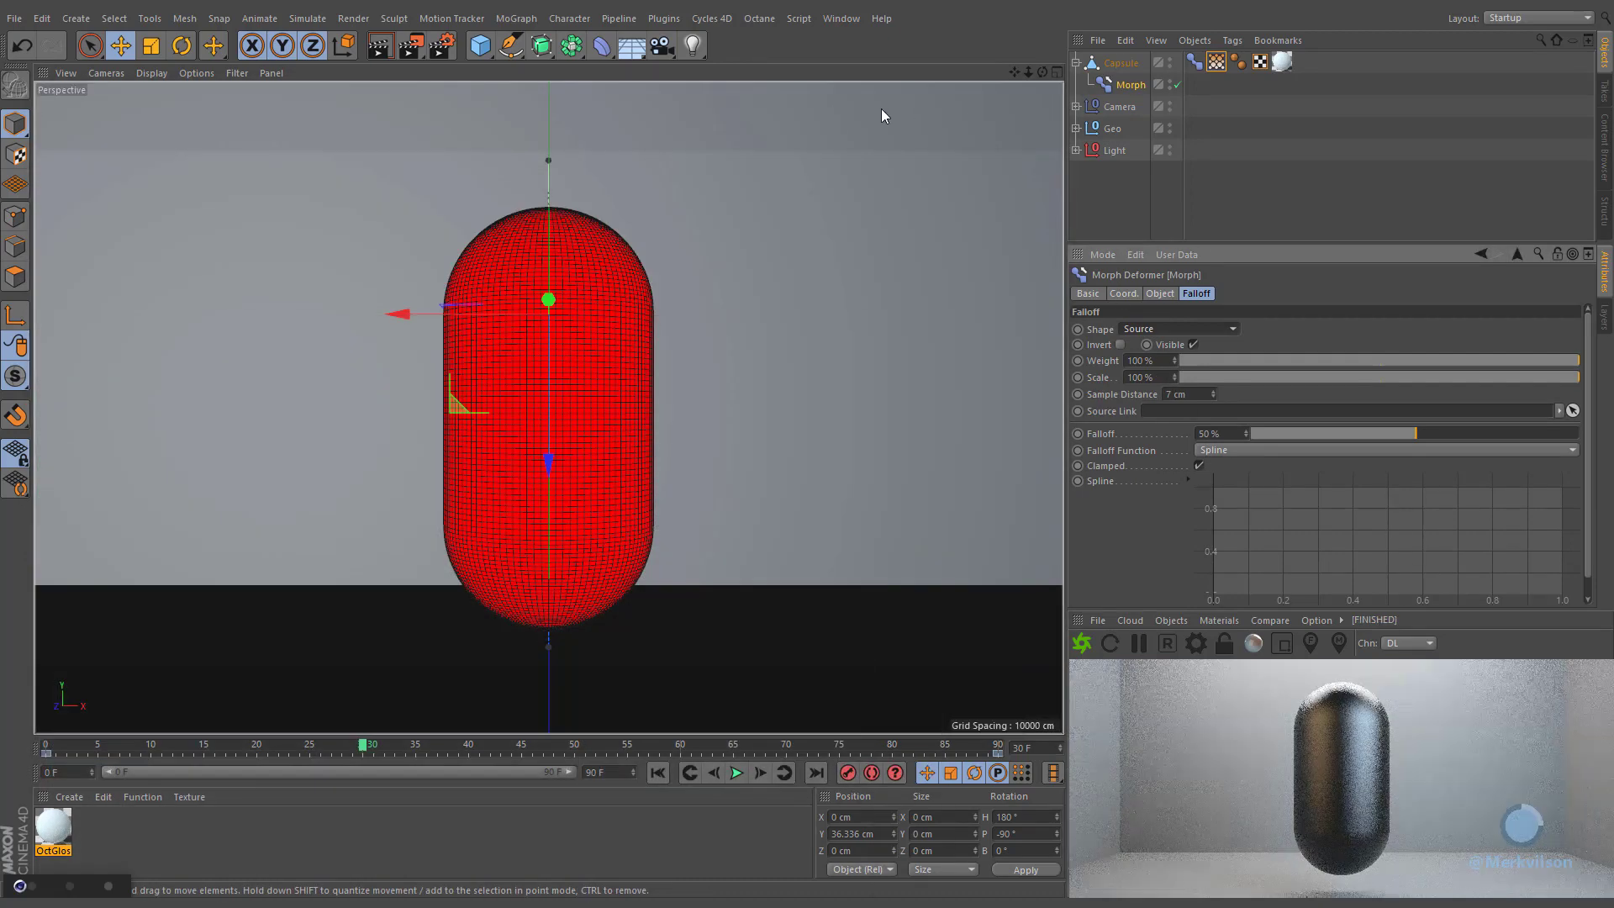
# Step: Add a Helix spline around the capsule and assign it as the Morph falloff's Source Link
pyautogui.click(511, 45)
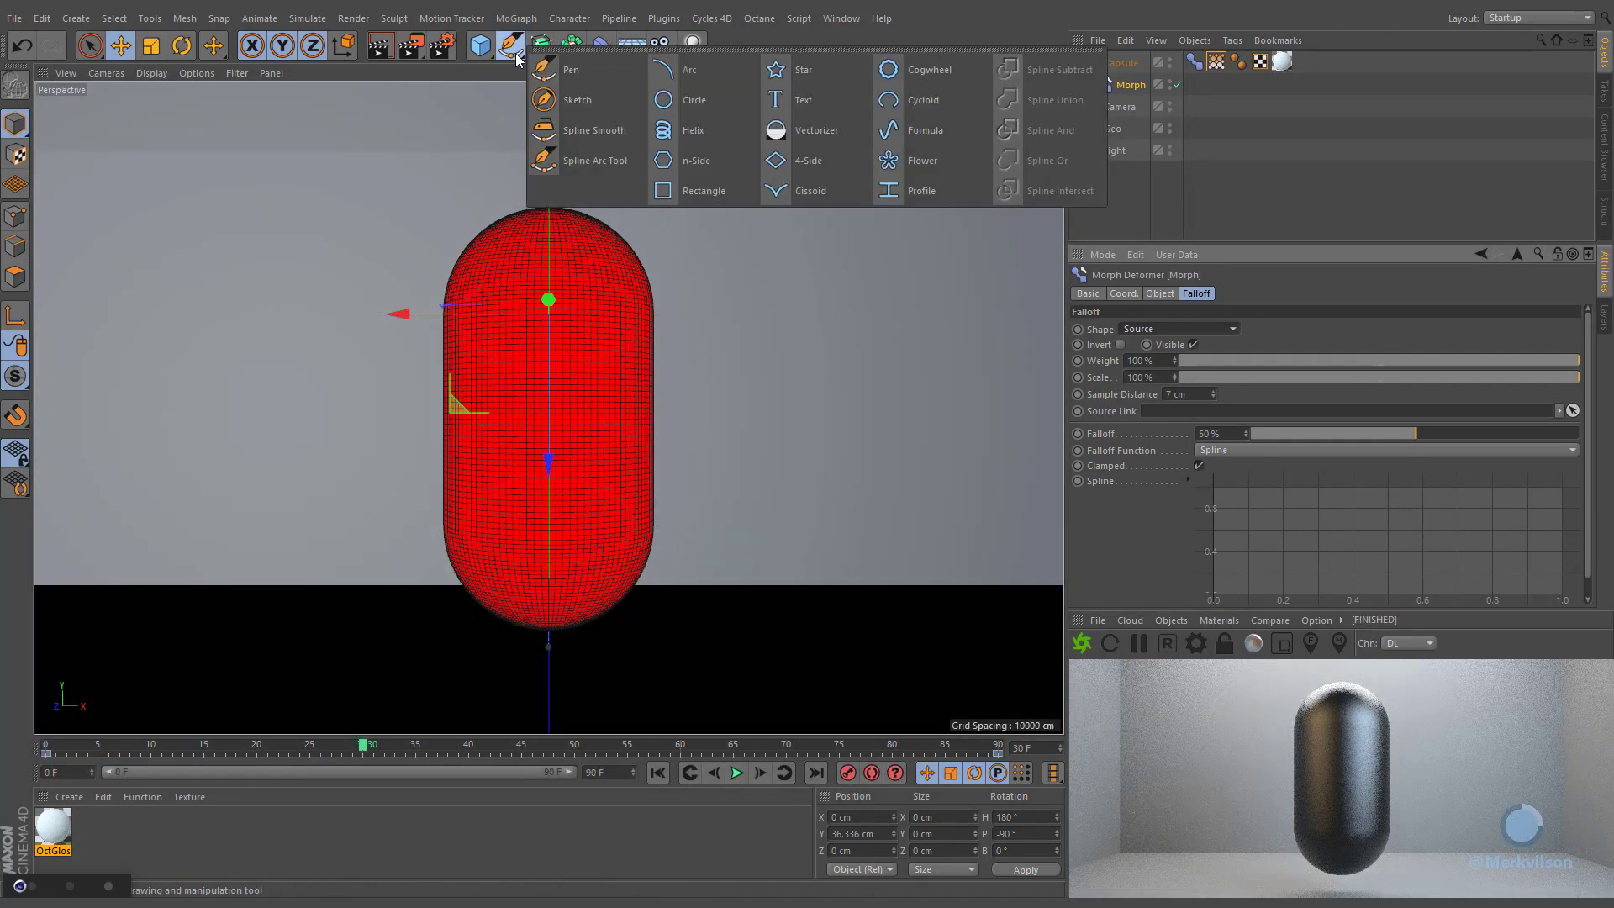
pyautogui.click(680, 130)
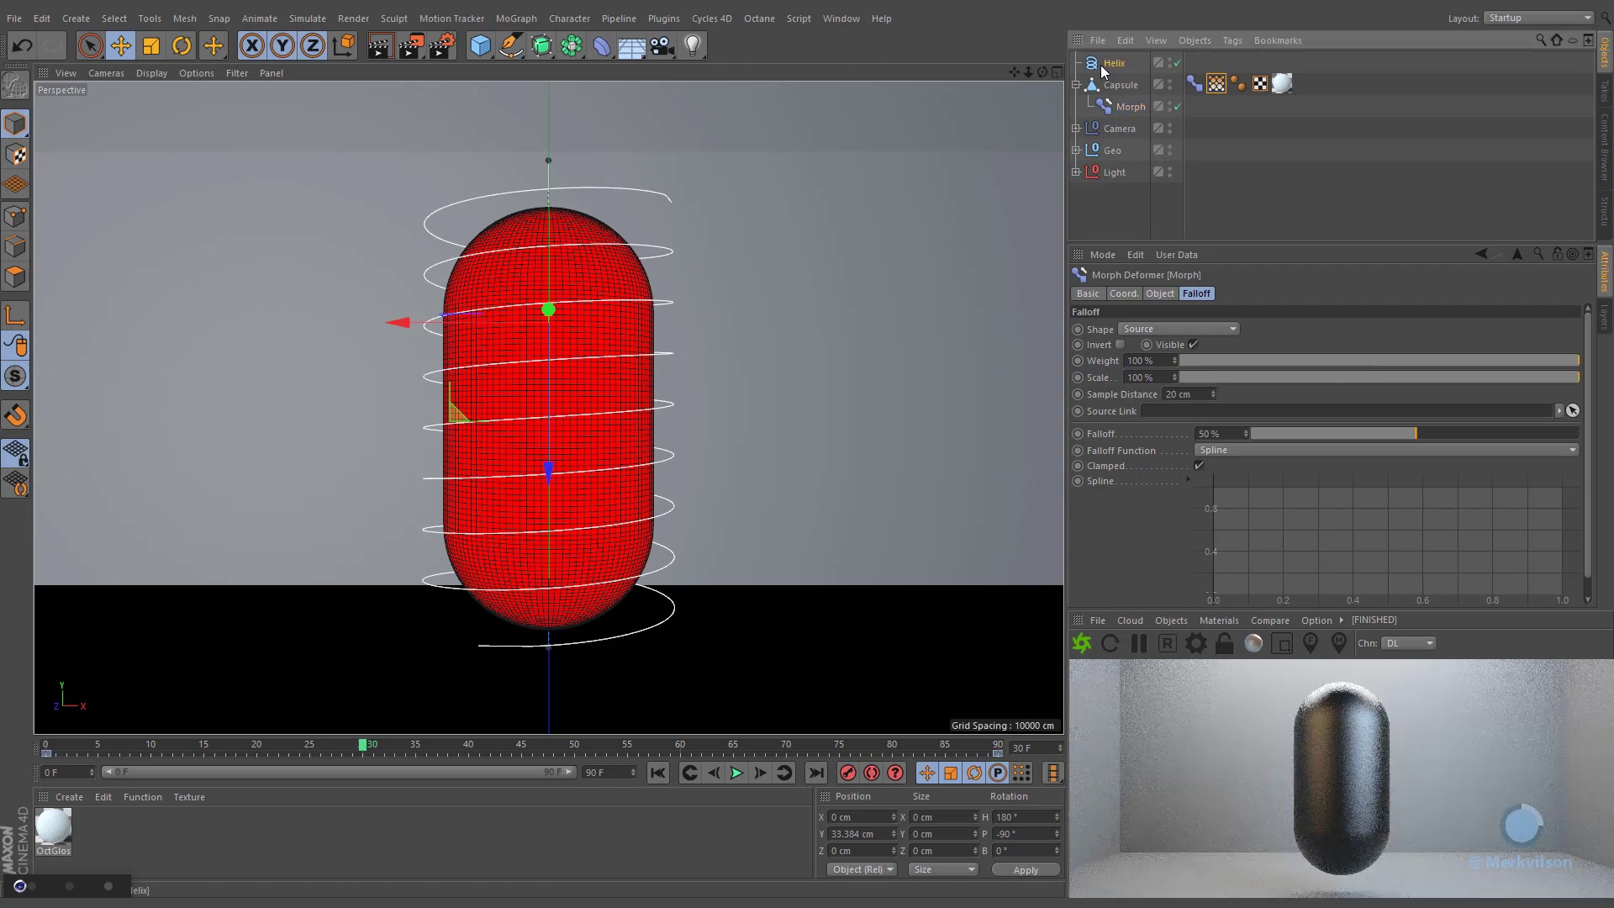
pyautogui.moveTo(1157, 413); pyautogui.dragTo(1157, 412)
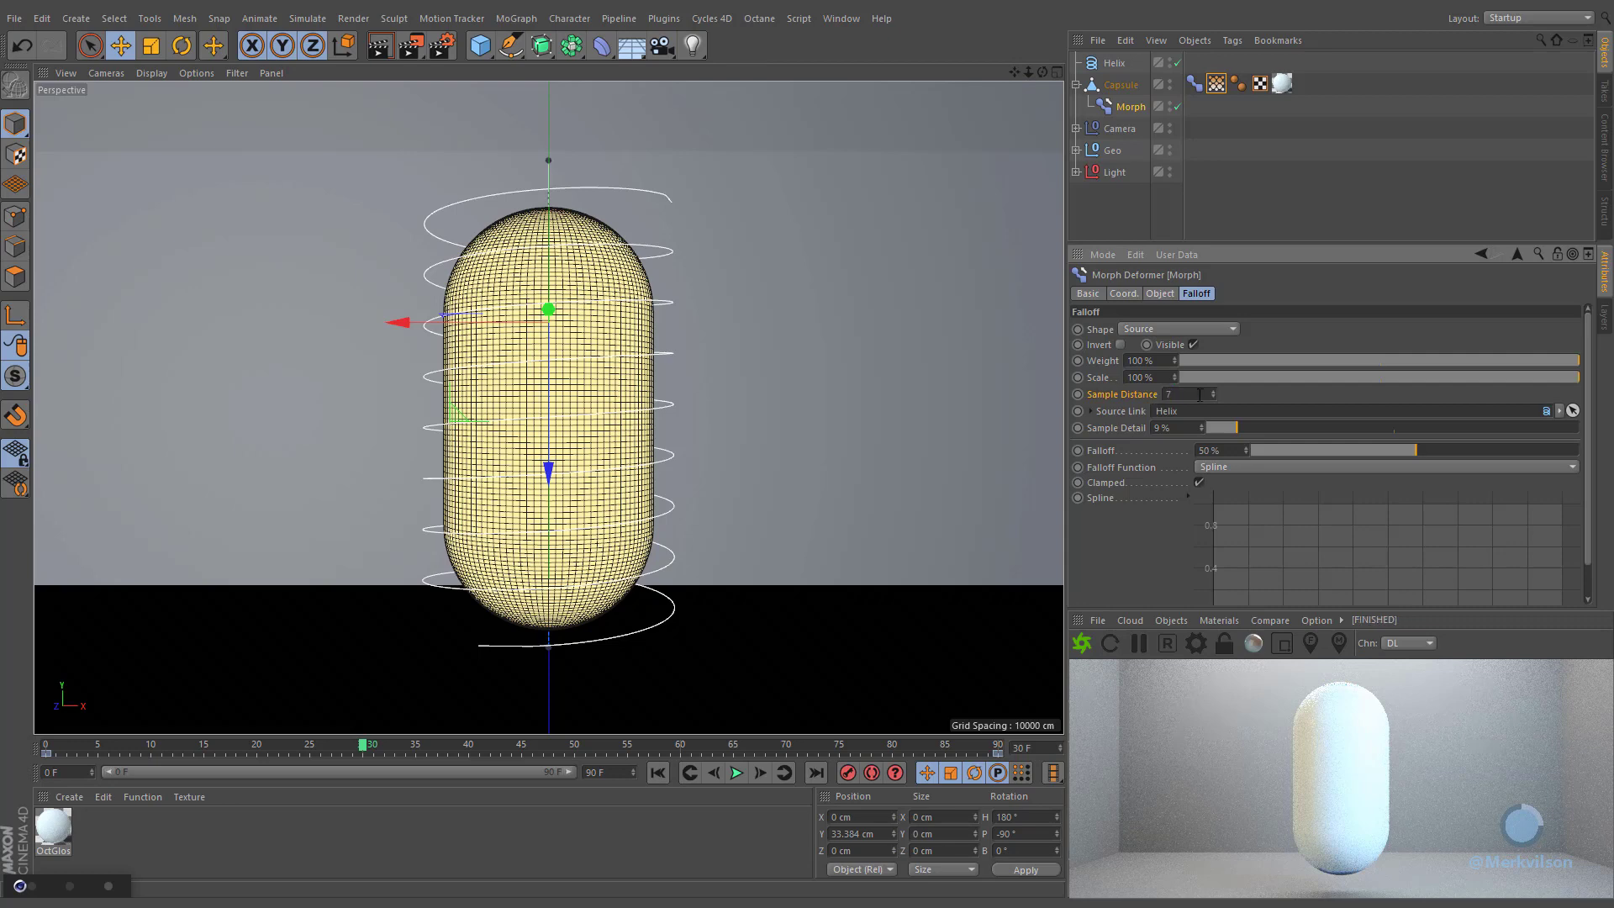
# Step: Set the Morph falloff's Sample Distance to 7 cm and Sample Detail to 100%
pyautogui.press('Return')
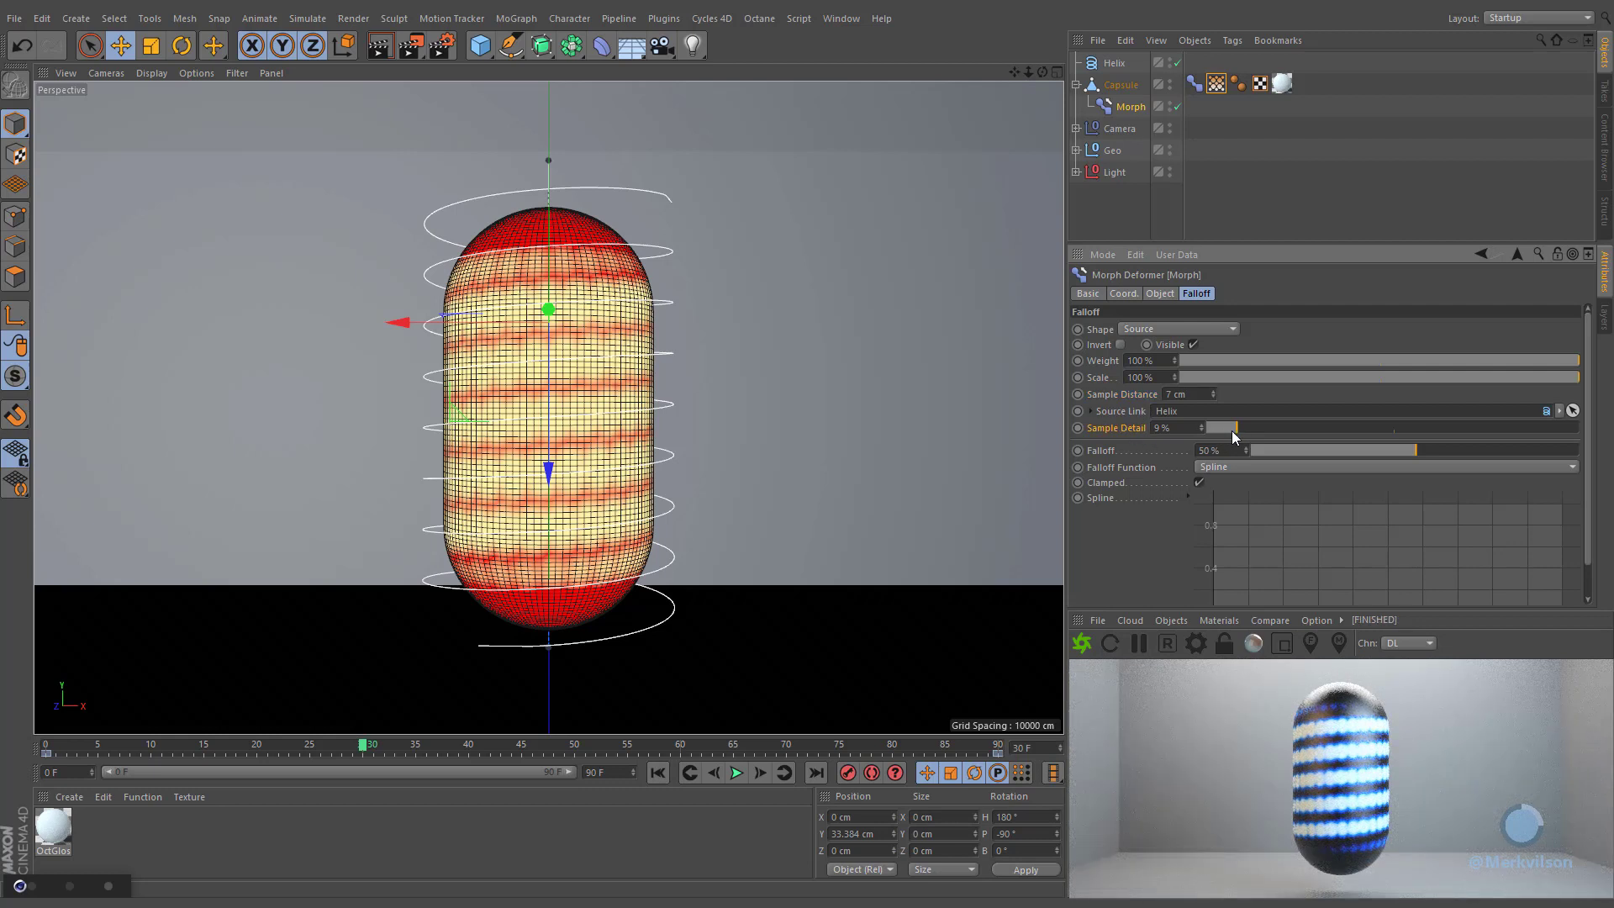
pyautogui.moveTo(1238, 427); pyautogui.dragTo(1389, 430)
pyautogui.moveTo(1511, 428); pyautogui.dragTo(1613, 425)
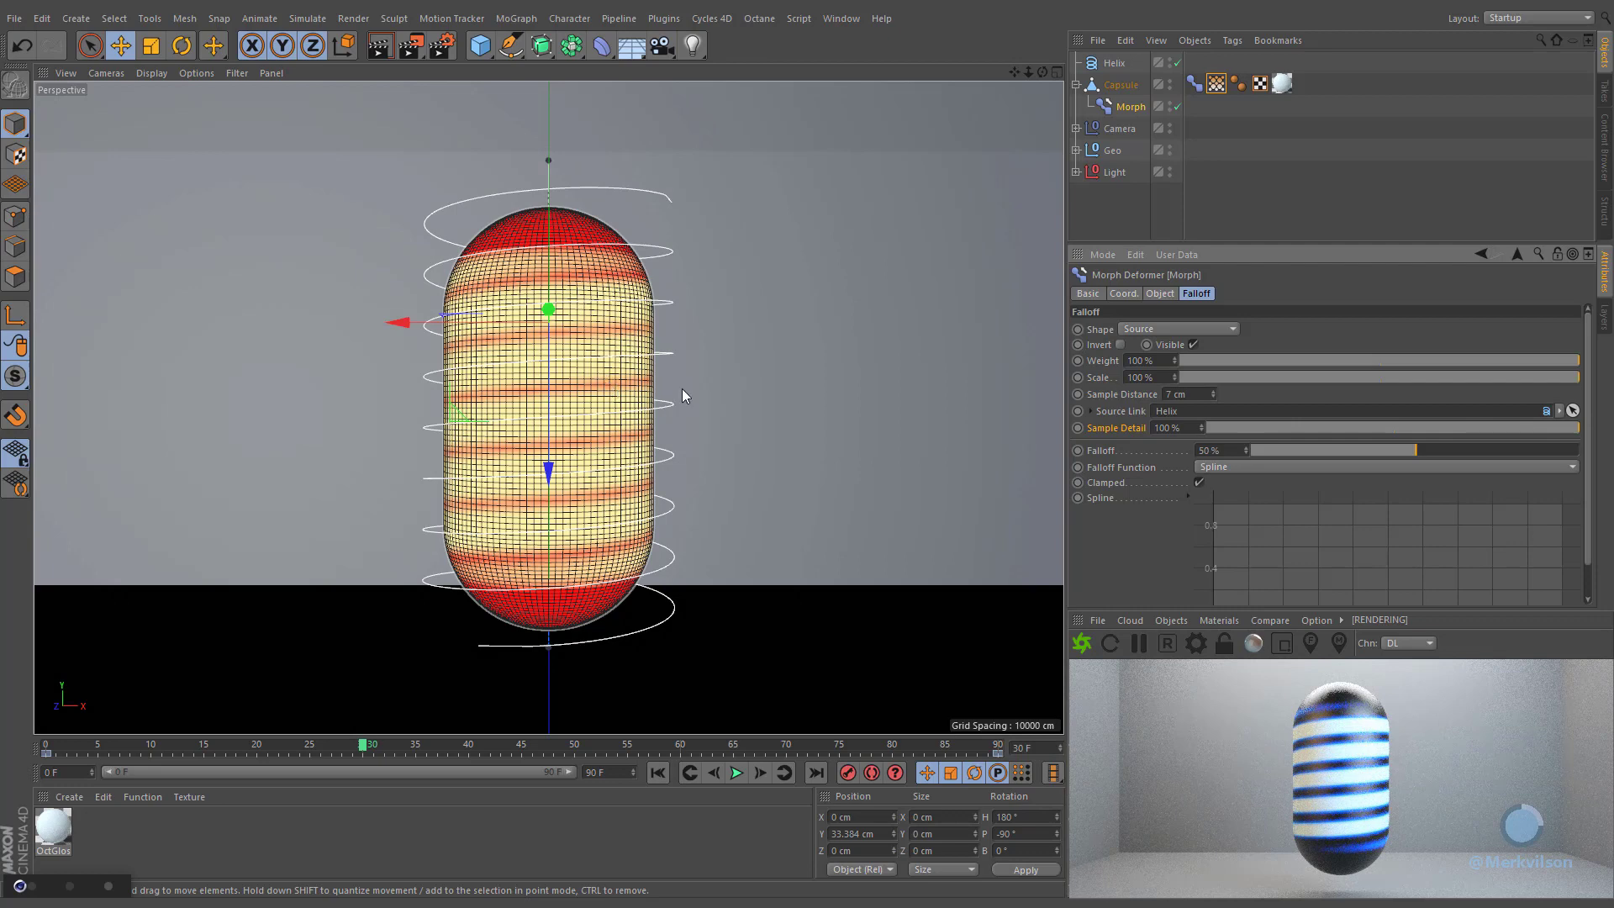
# Step: Add a MoSpline, set its Mode to Spline and assign the Helix as its Source Spline
pyautogui.click(516, 19)
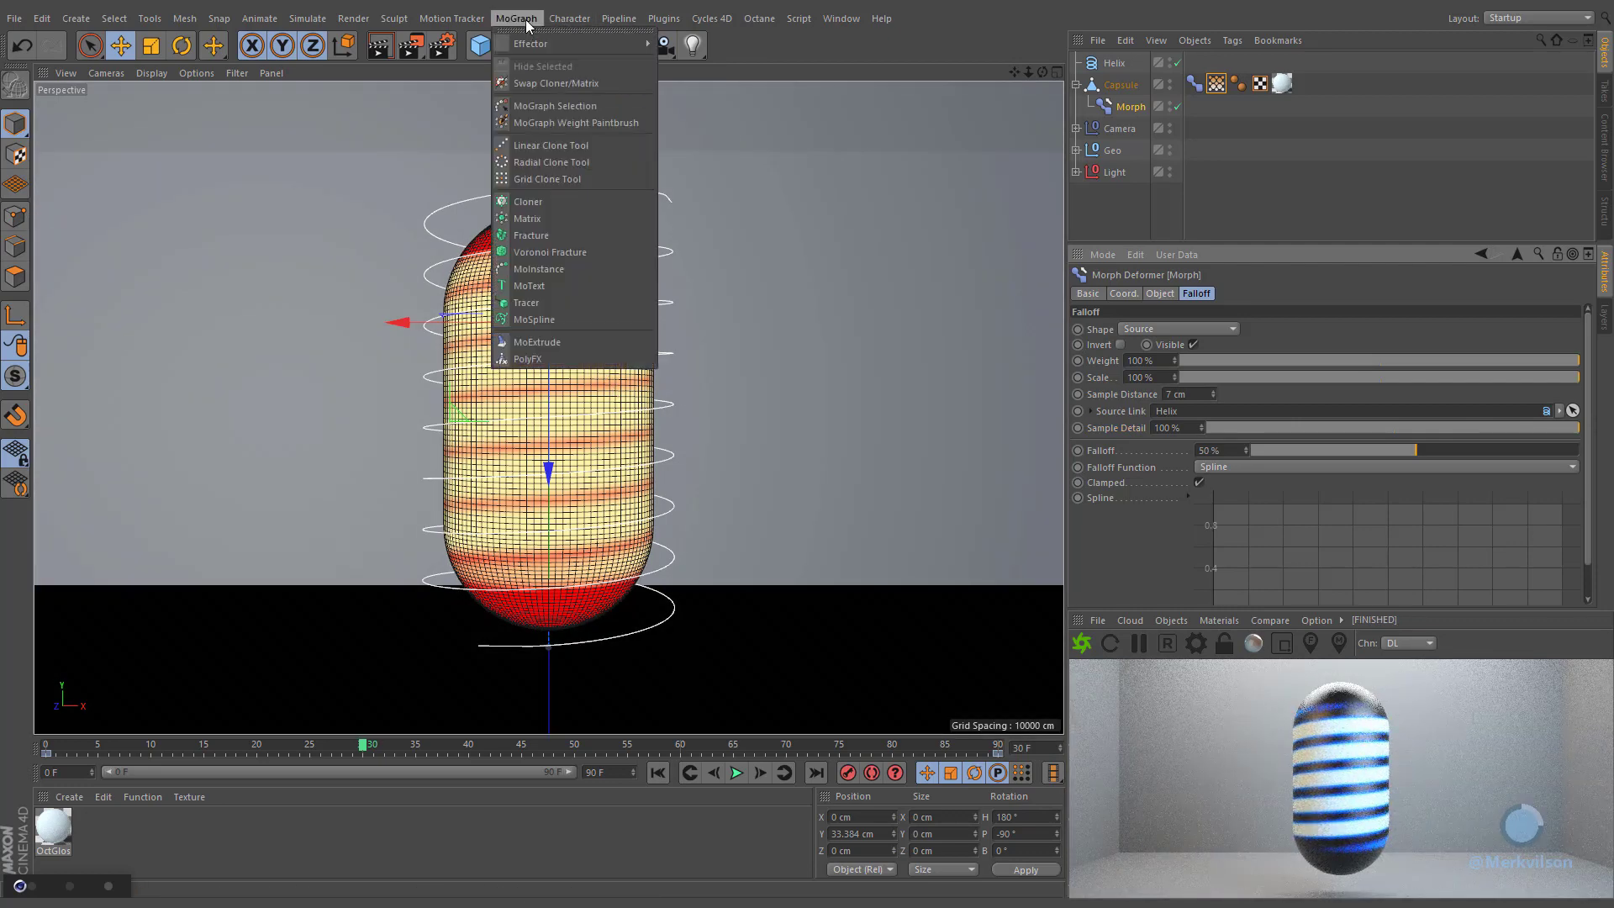
pyautogui.click(535, 320)
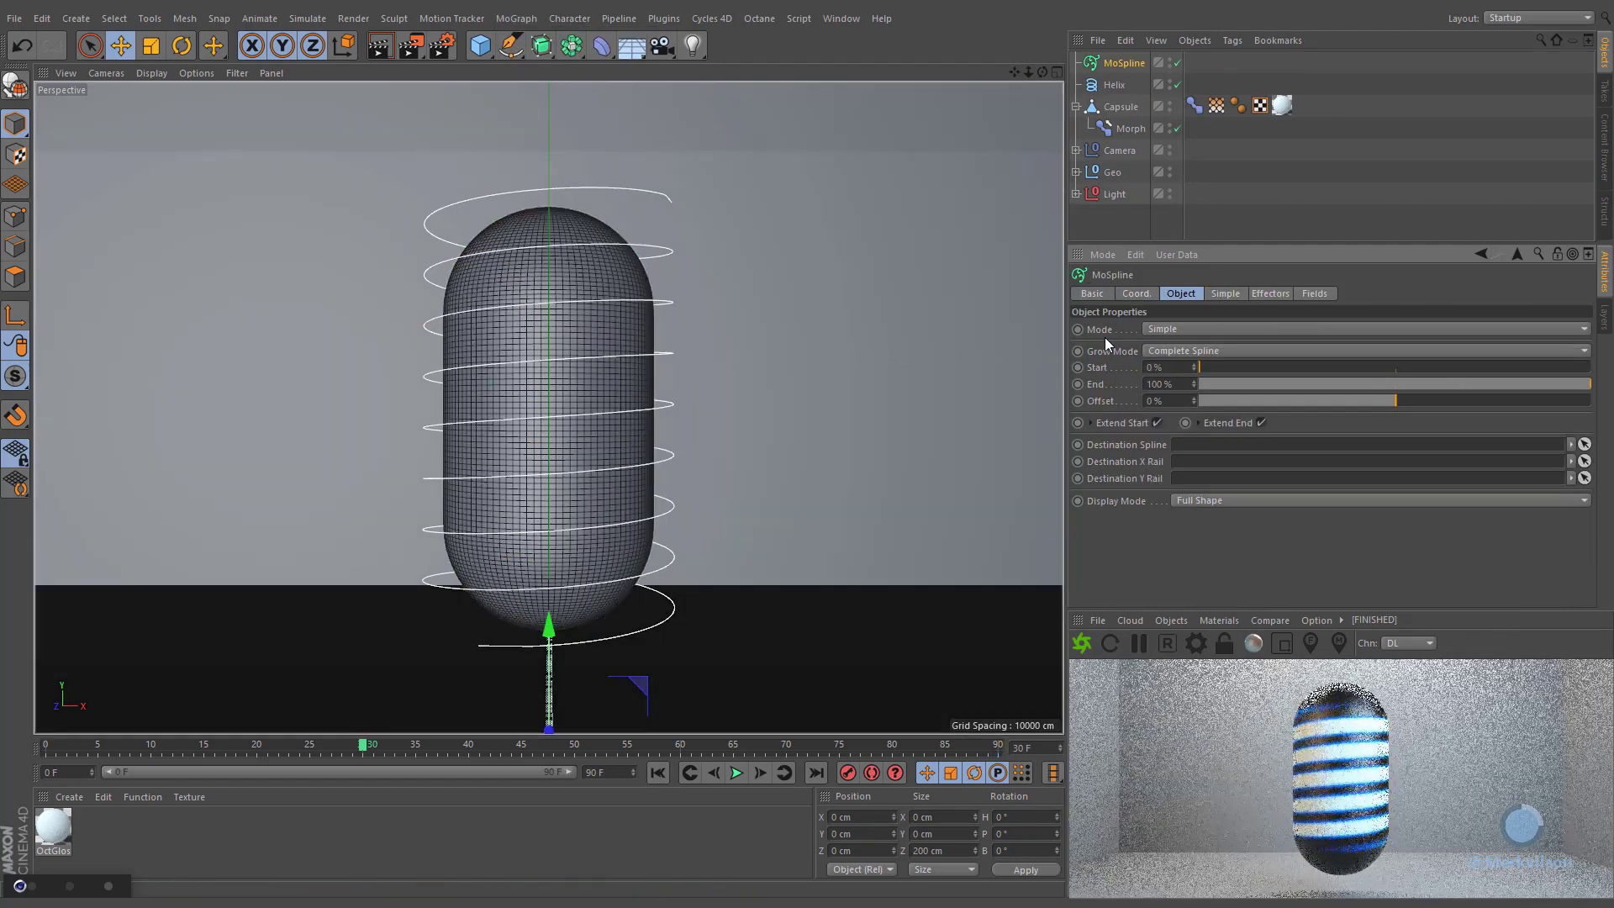
pyautogui.click(1154, 326)
pyautogui.click(1157, 356)
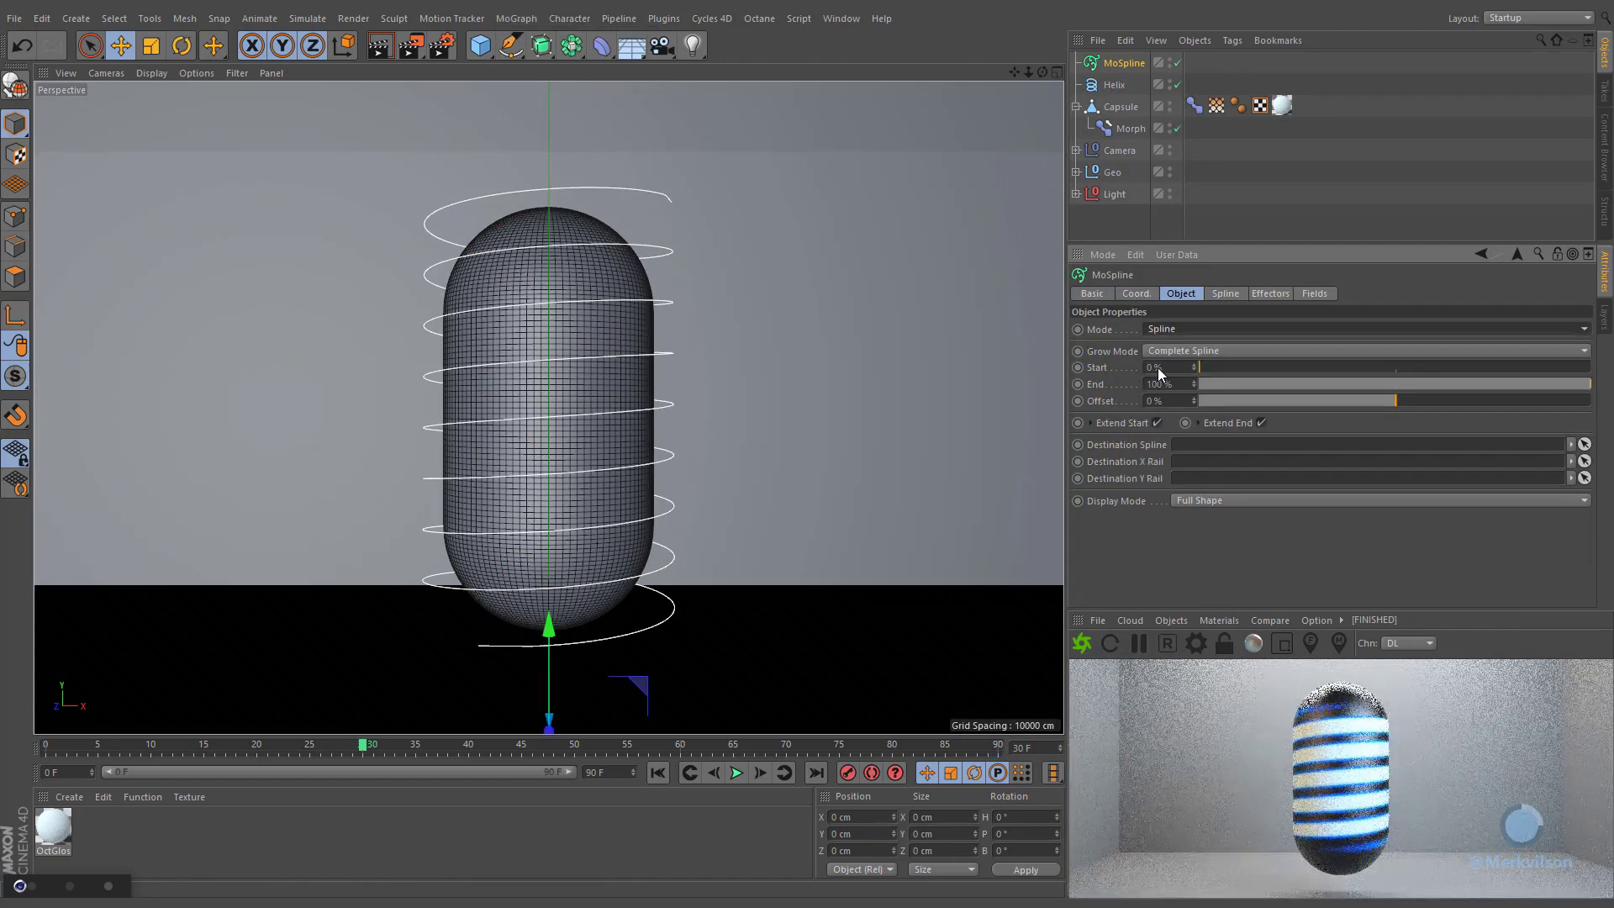
pyautogui.click(1225, 293)
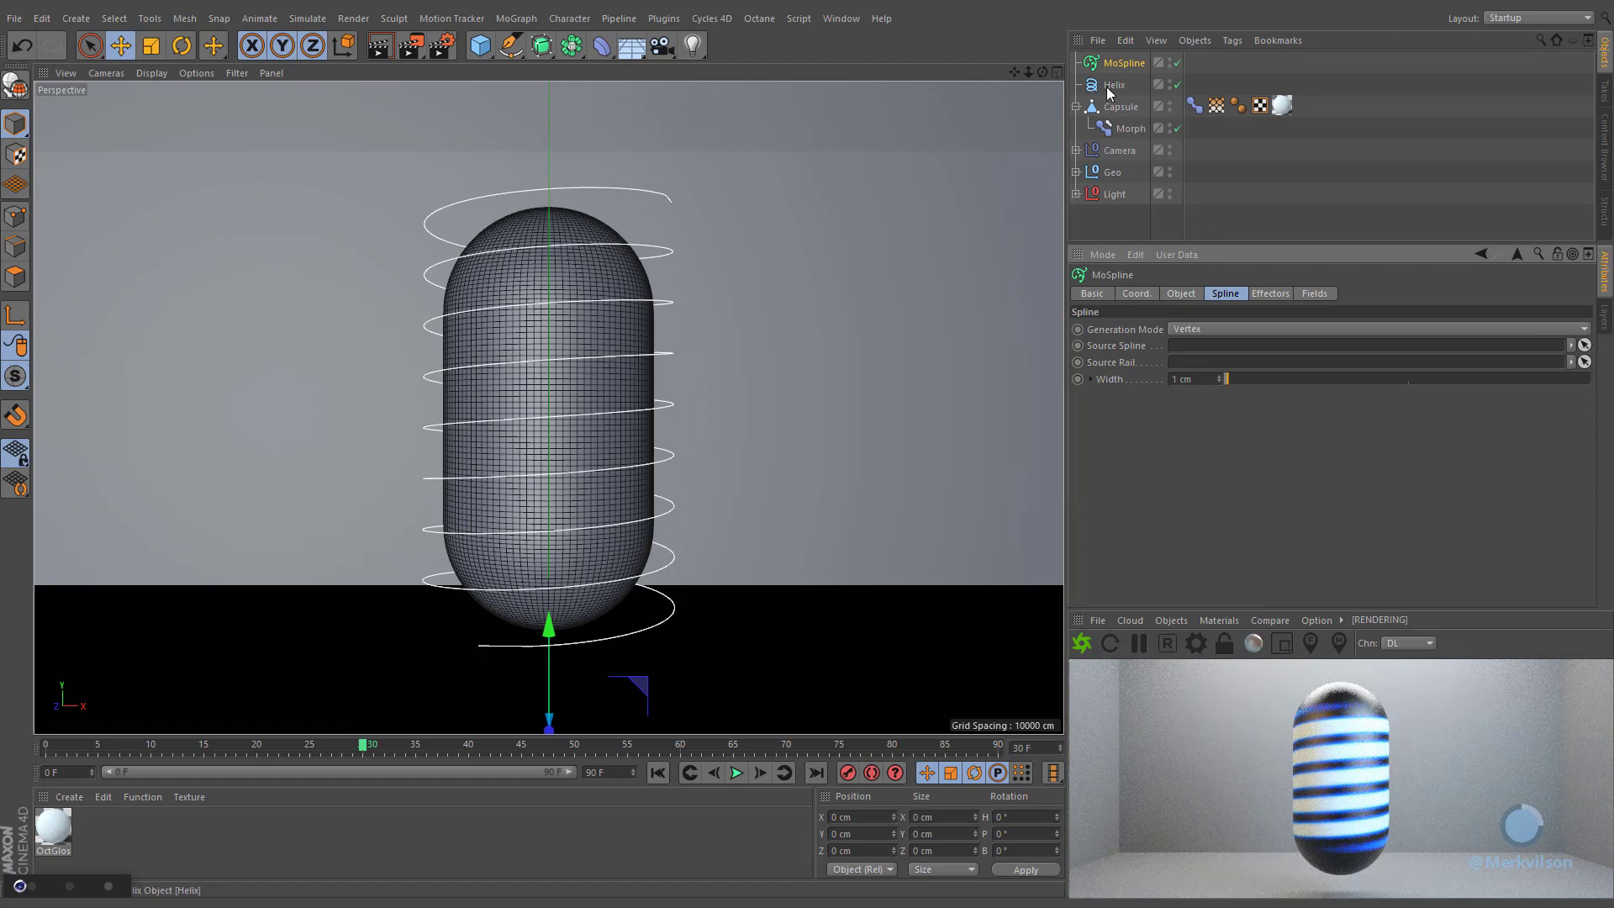
pyautogui.moveTo(1110, 86); pyautogui.dragTo(1192, 355)
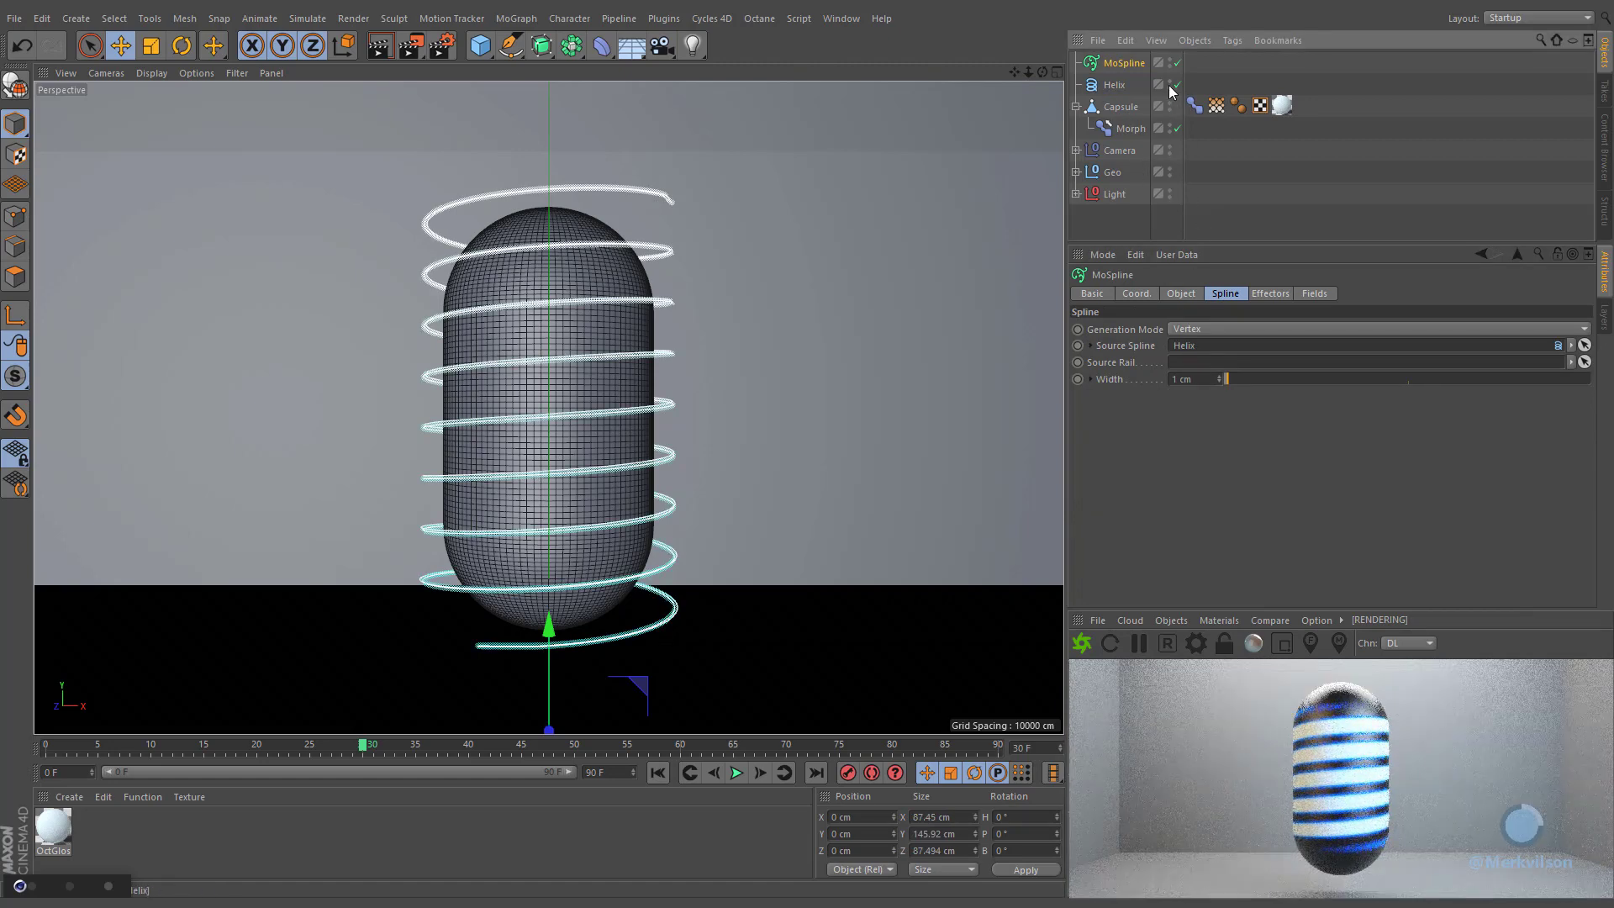
# Step: Replace the Morph falloff's Source Link with the MoSpline and return to frame 0
pyautogui.click(1130, 129)
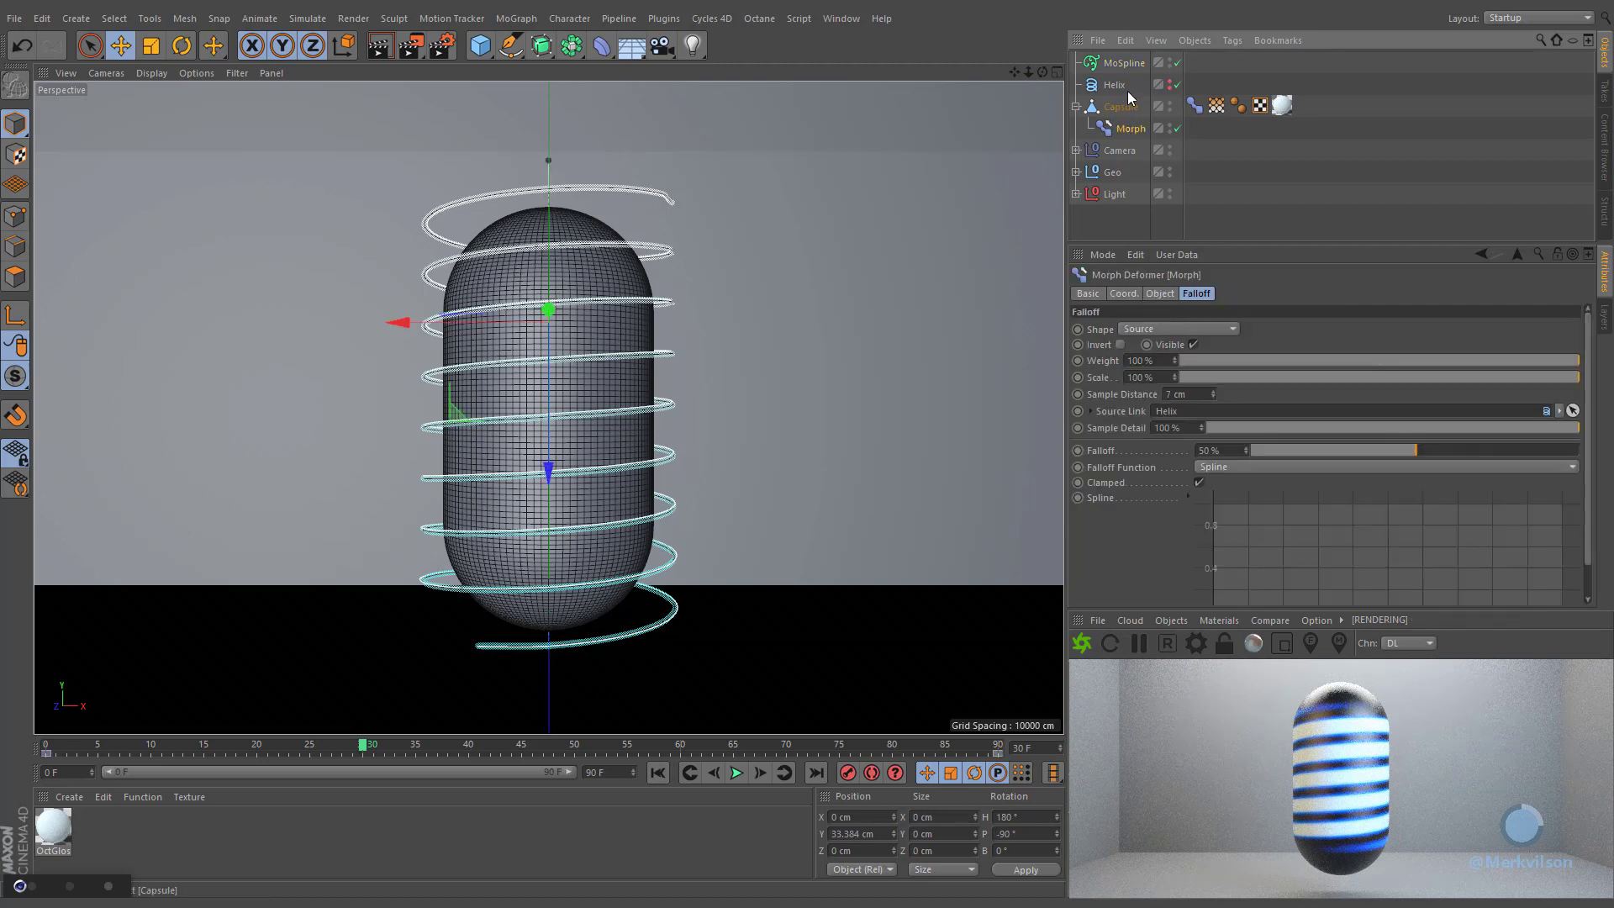
pyautogui.moveTo(1107, 62); pyautogui.dragTo(1189, 410)
pyautogui.hotkey('shift', 'f')
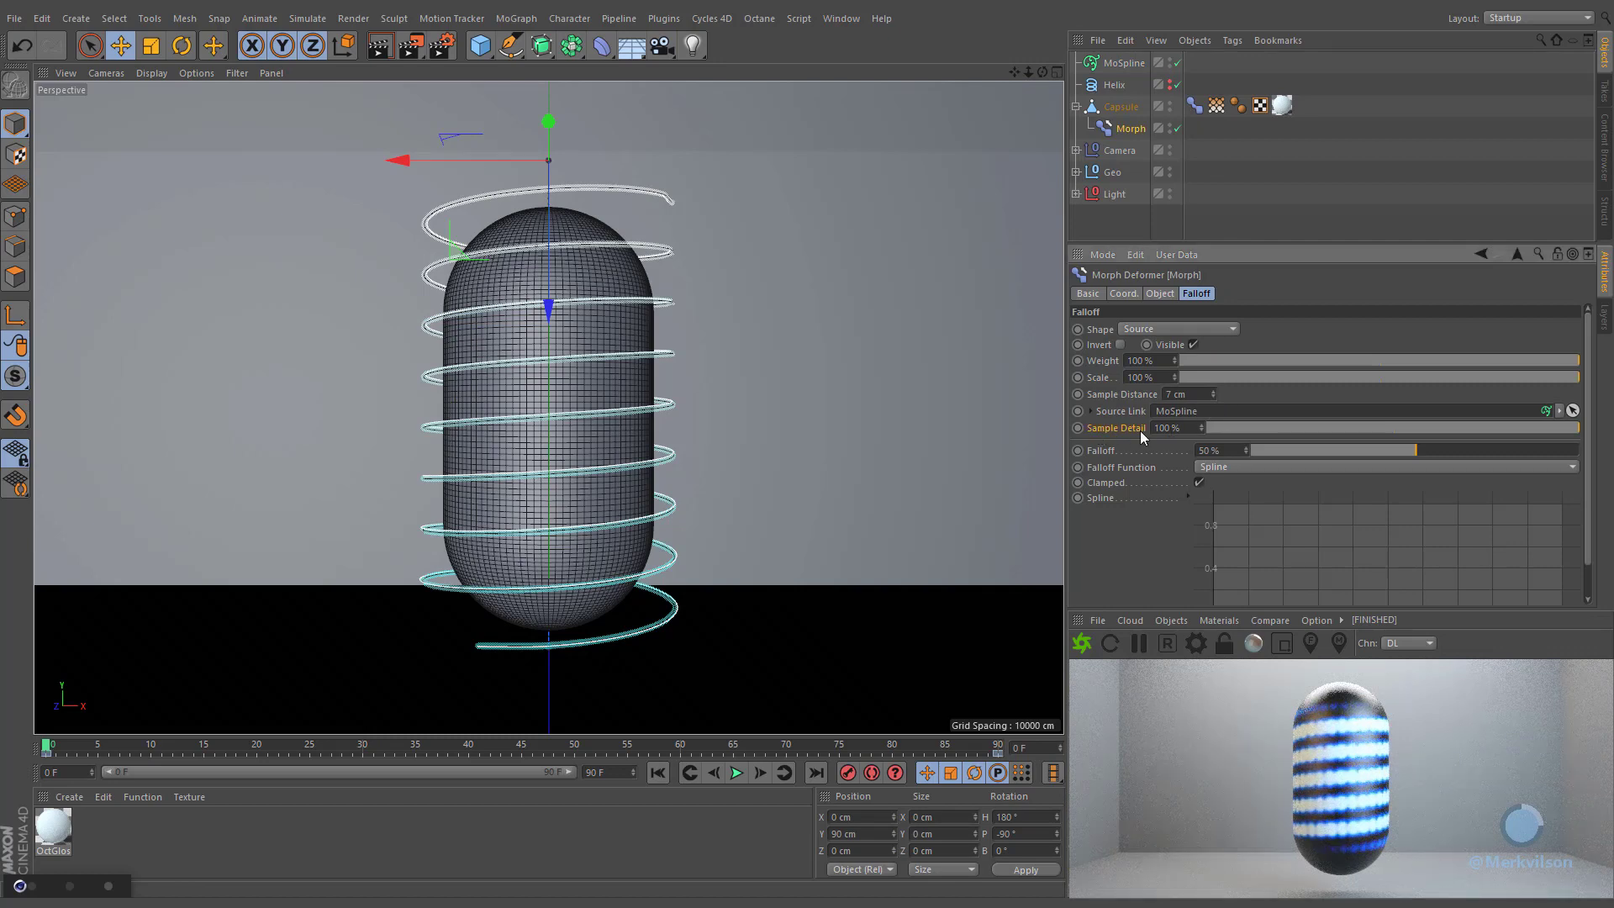
pyautogui.click(1133, 431)
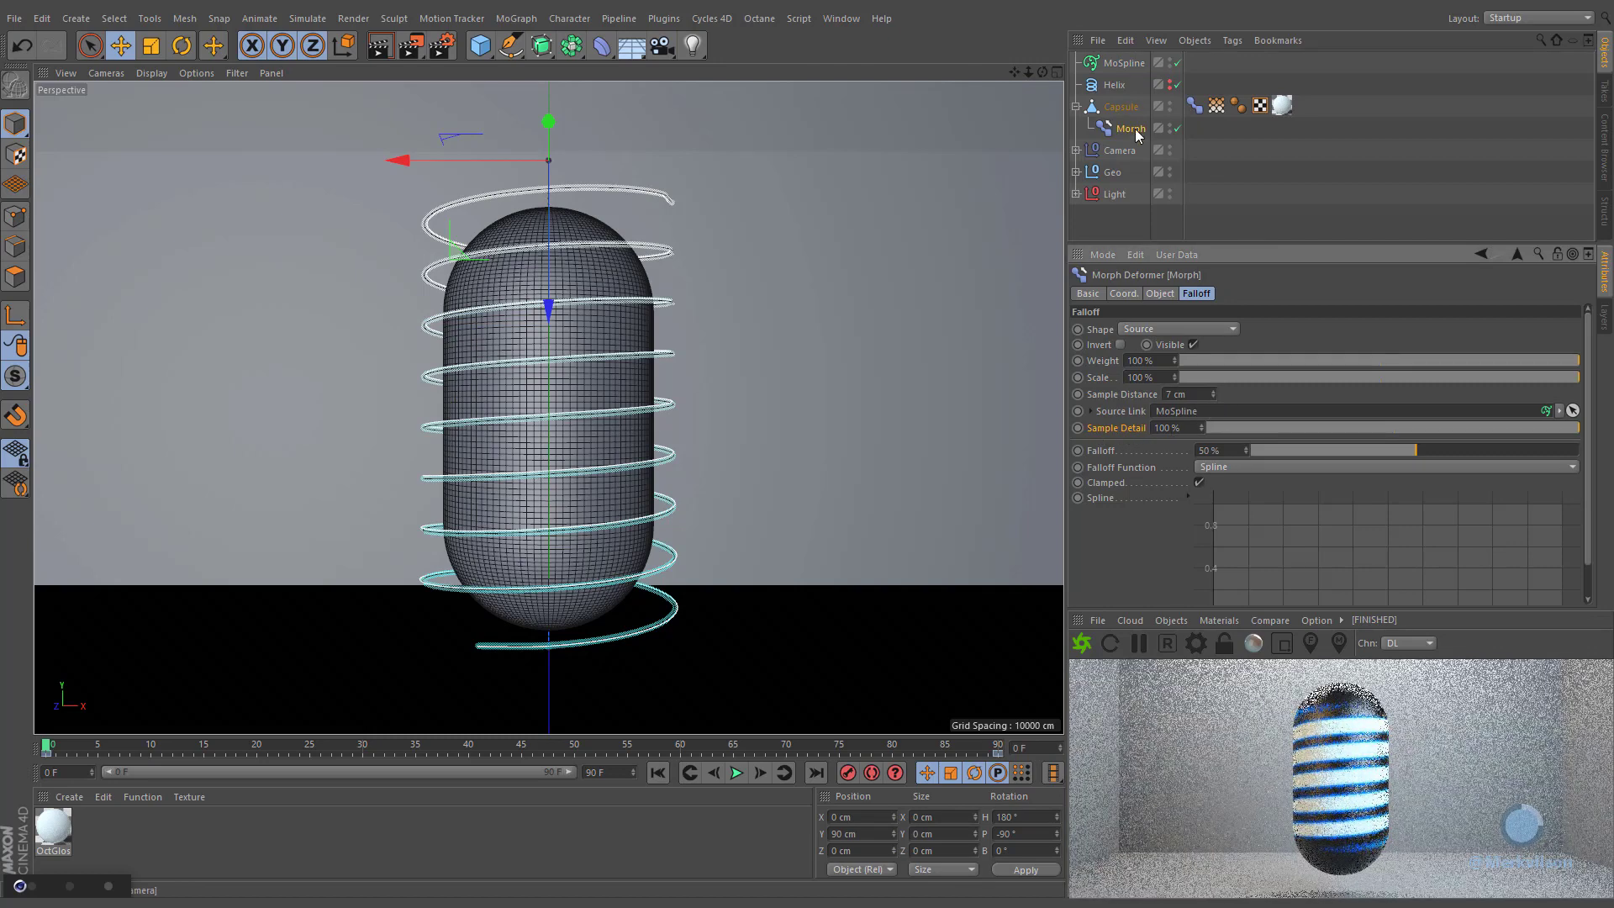
# Step: Set the MoSpline's End parameter as the XPresso driver
pyautogui.click(1125, 63)
pyautogui.click(1103, 384)
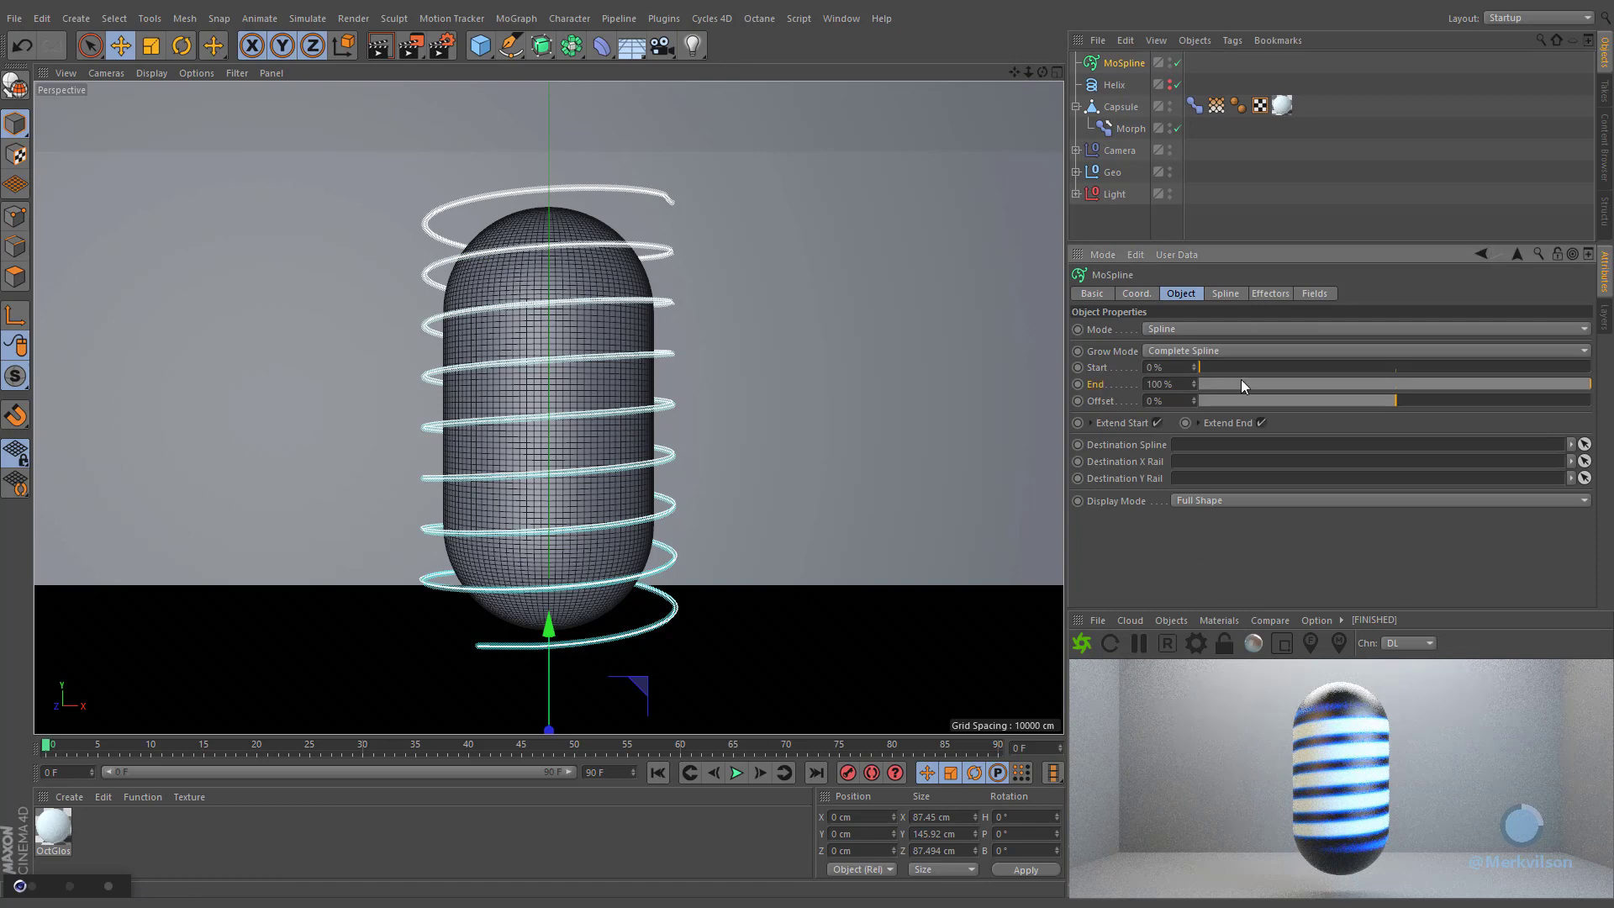
pyautogui.rightClick(1095, 386)
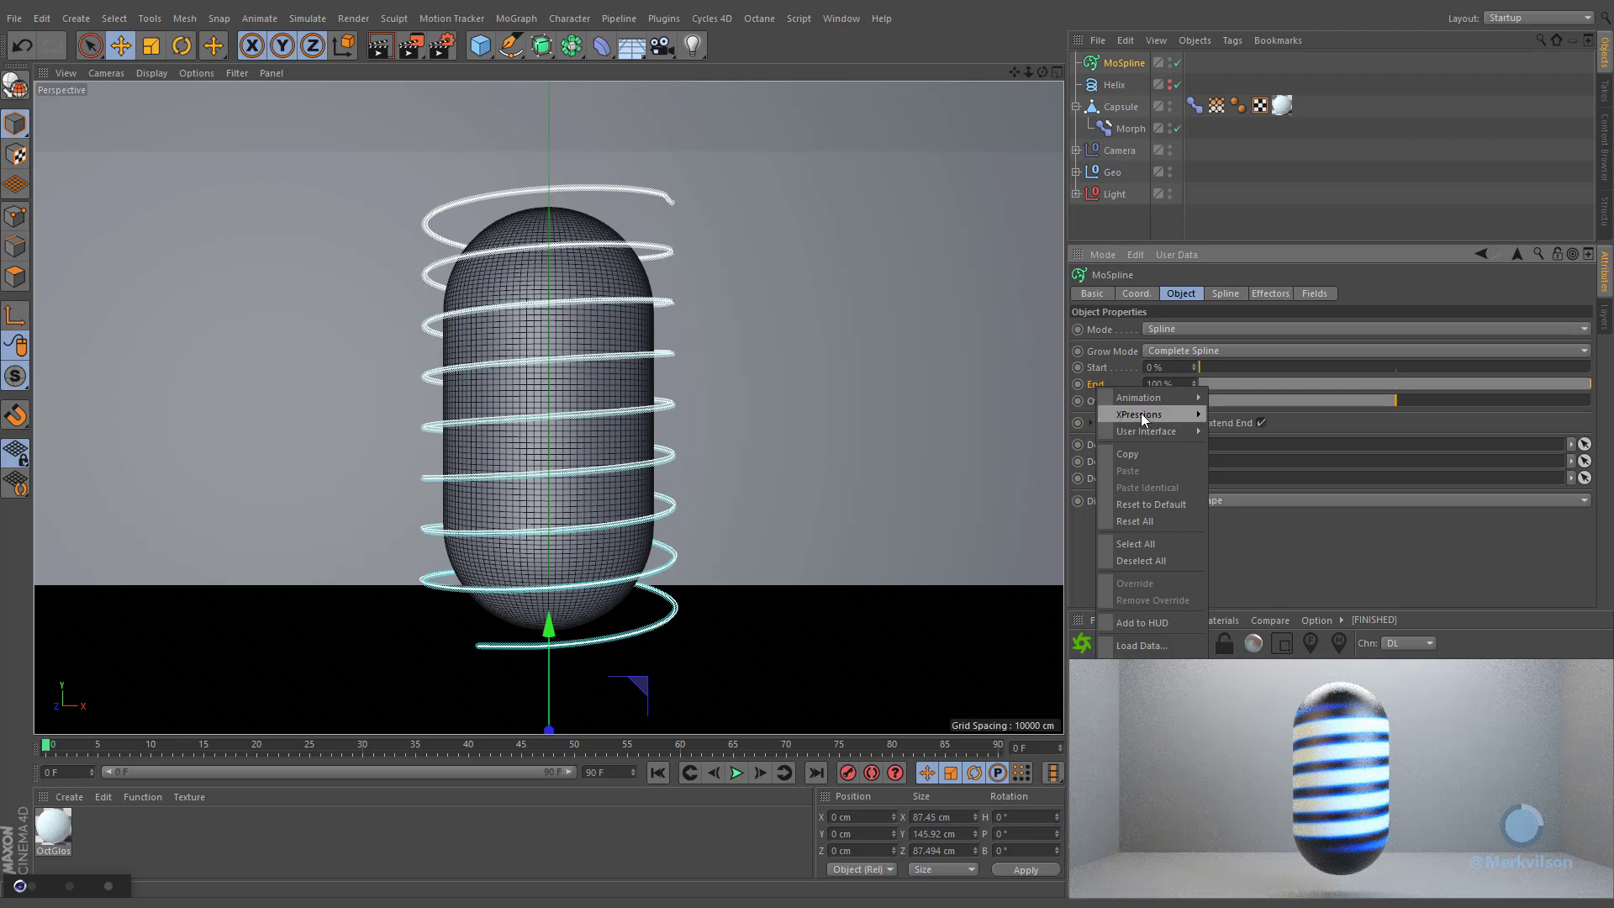
pyautogui.moveTo(1143, 415)
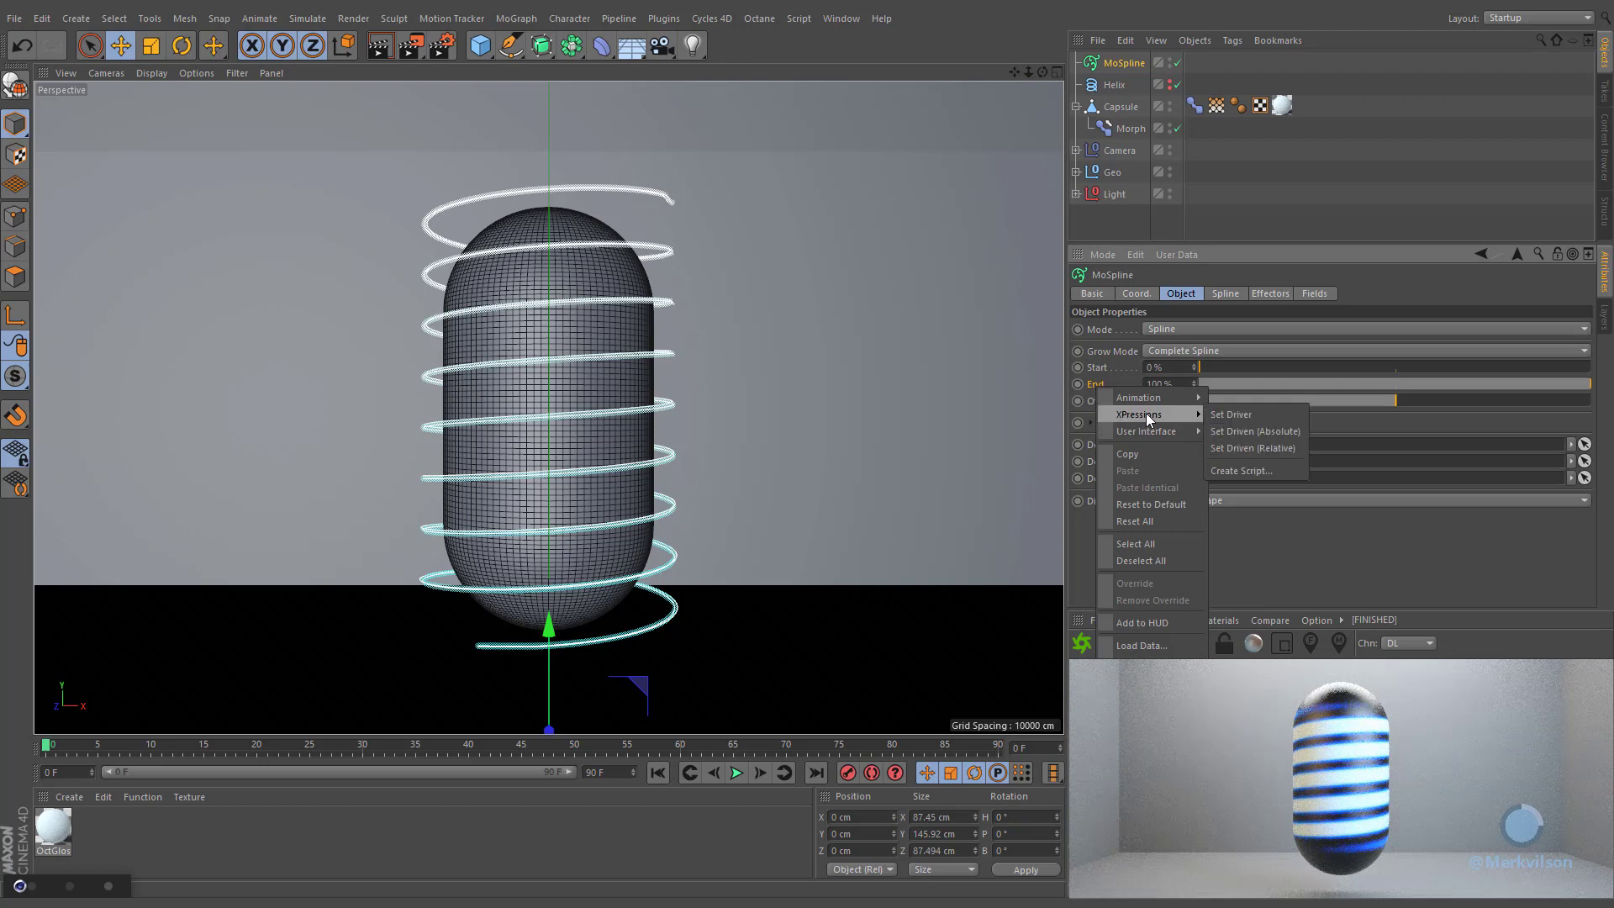
pyautogui.click(1285, 413)
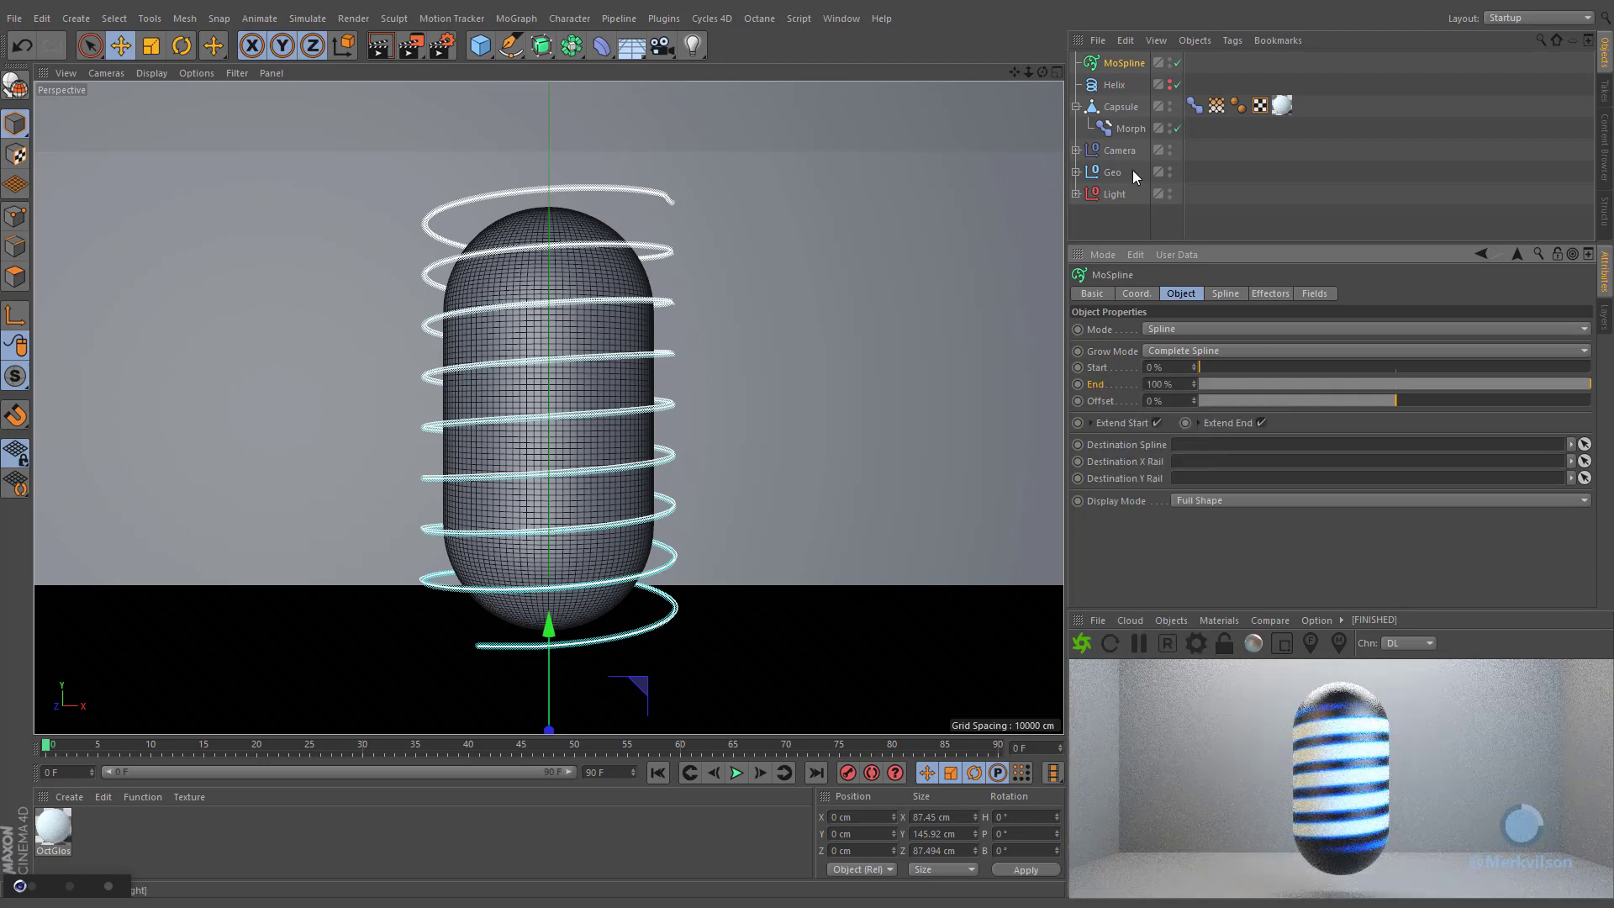
# Step: Make the Morph falloff's Sample Detail an absolute driven parameter of the MoSpline's End
pyautogui.click(1113, 124)
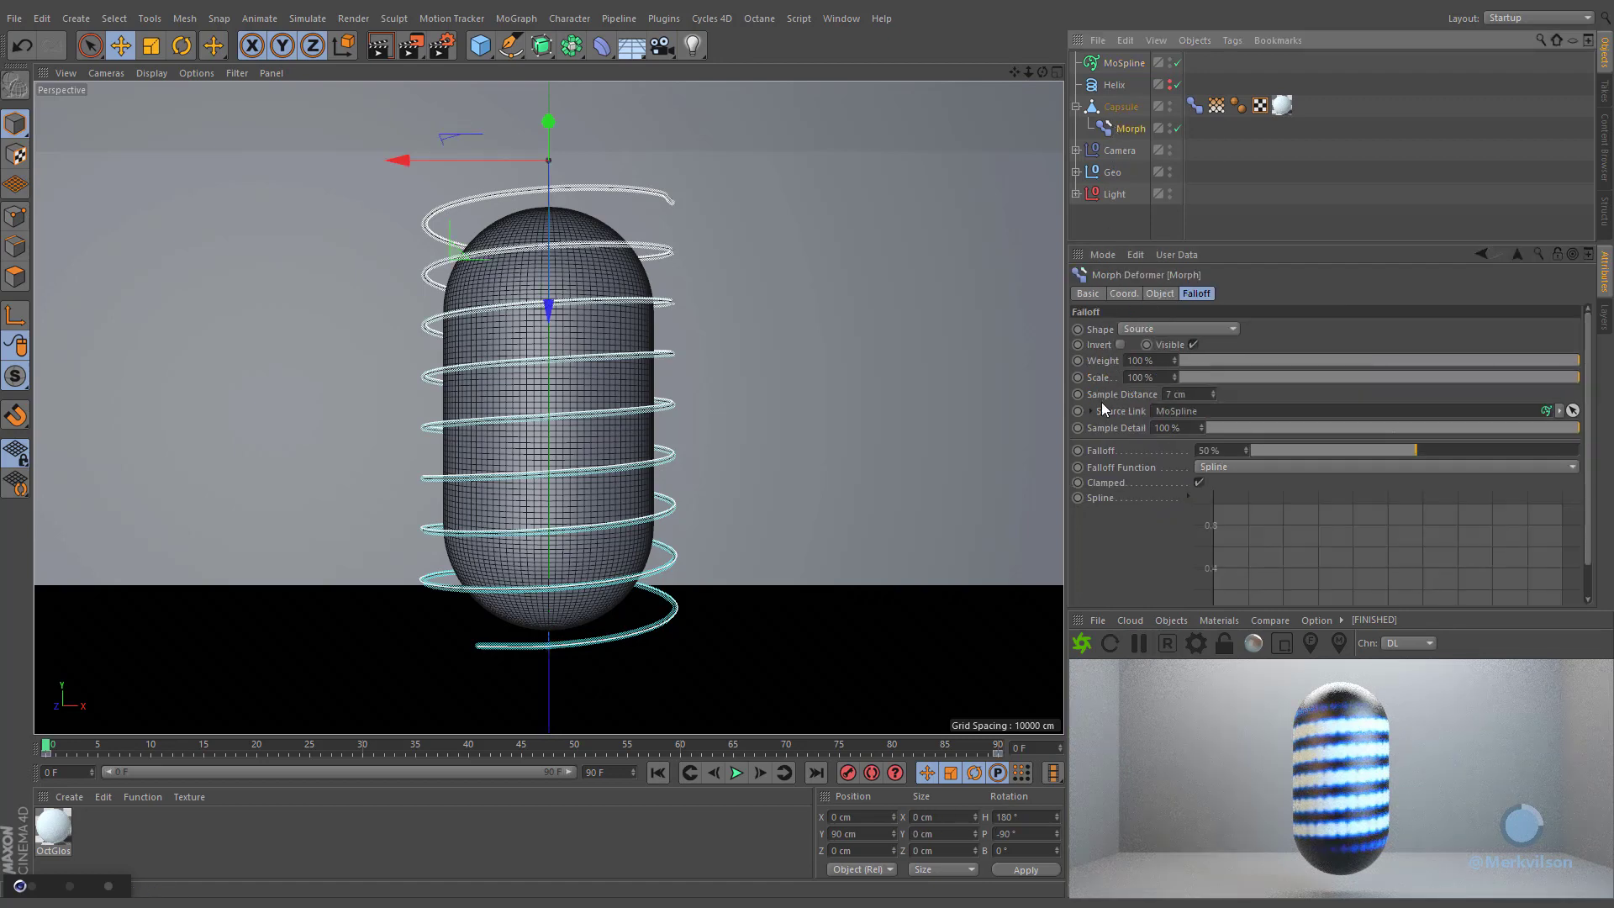
pyautogui.rightClick(1097, 431)
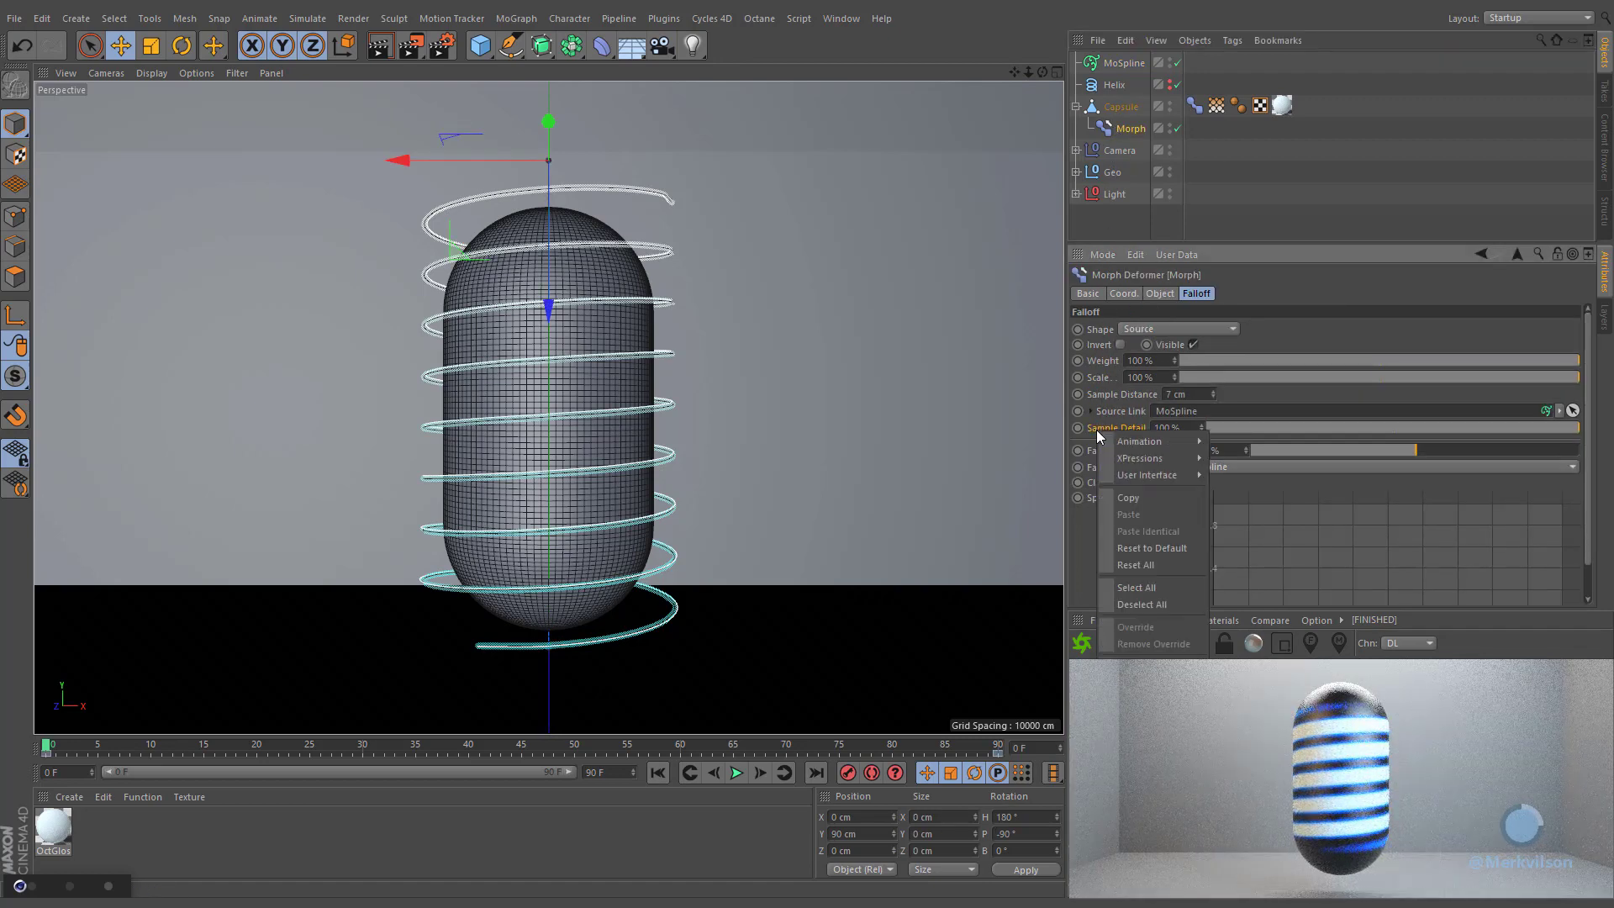
pyautogui.moveTo(1117, 459)
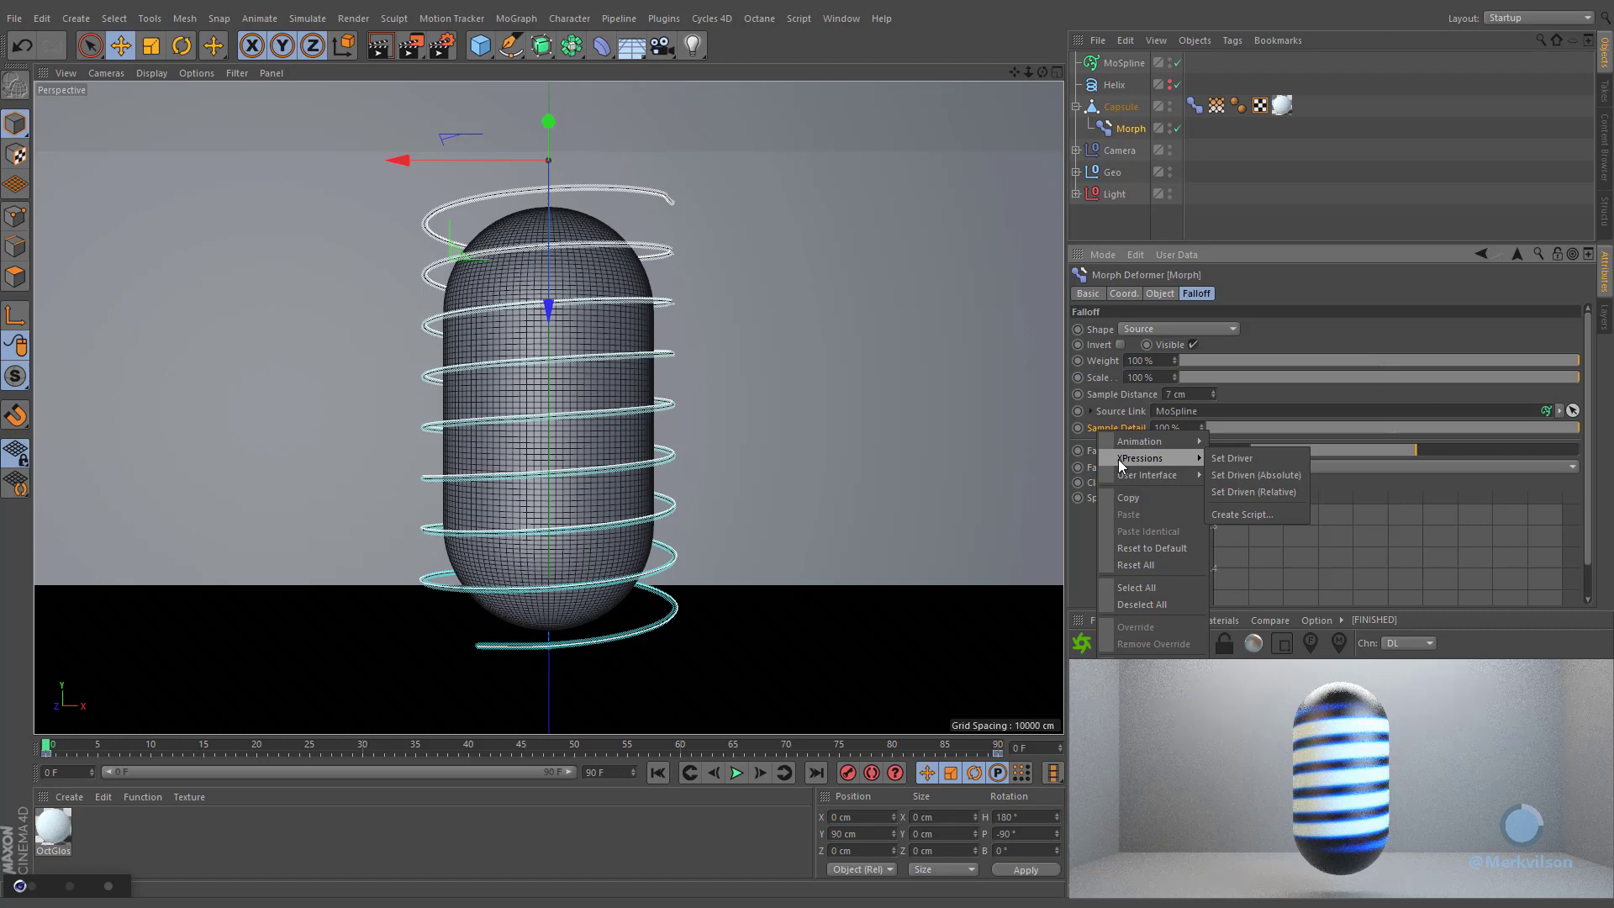
pyautogui.click(1303, 476)
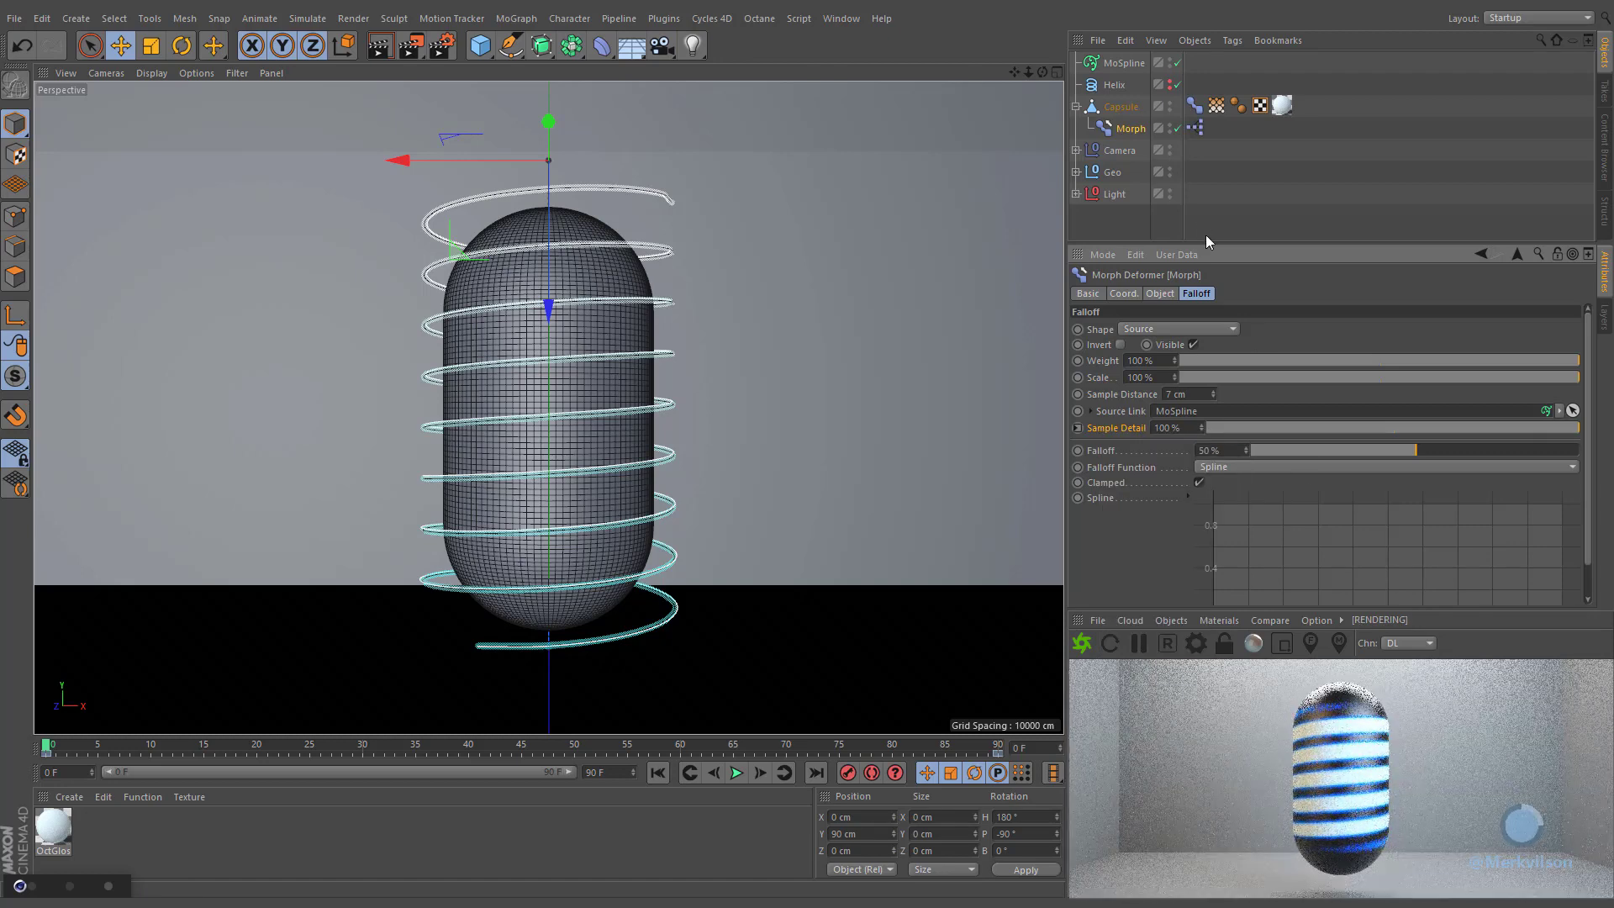
# Step: Keyframe the MoSpline's End at 0% on frame 0 and 100% on frame 90
pyautogui.click(1115, 64)
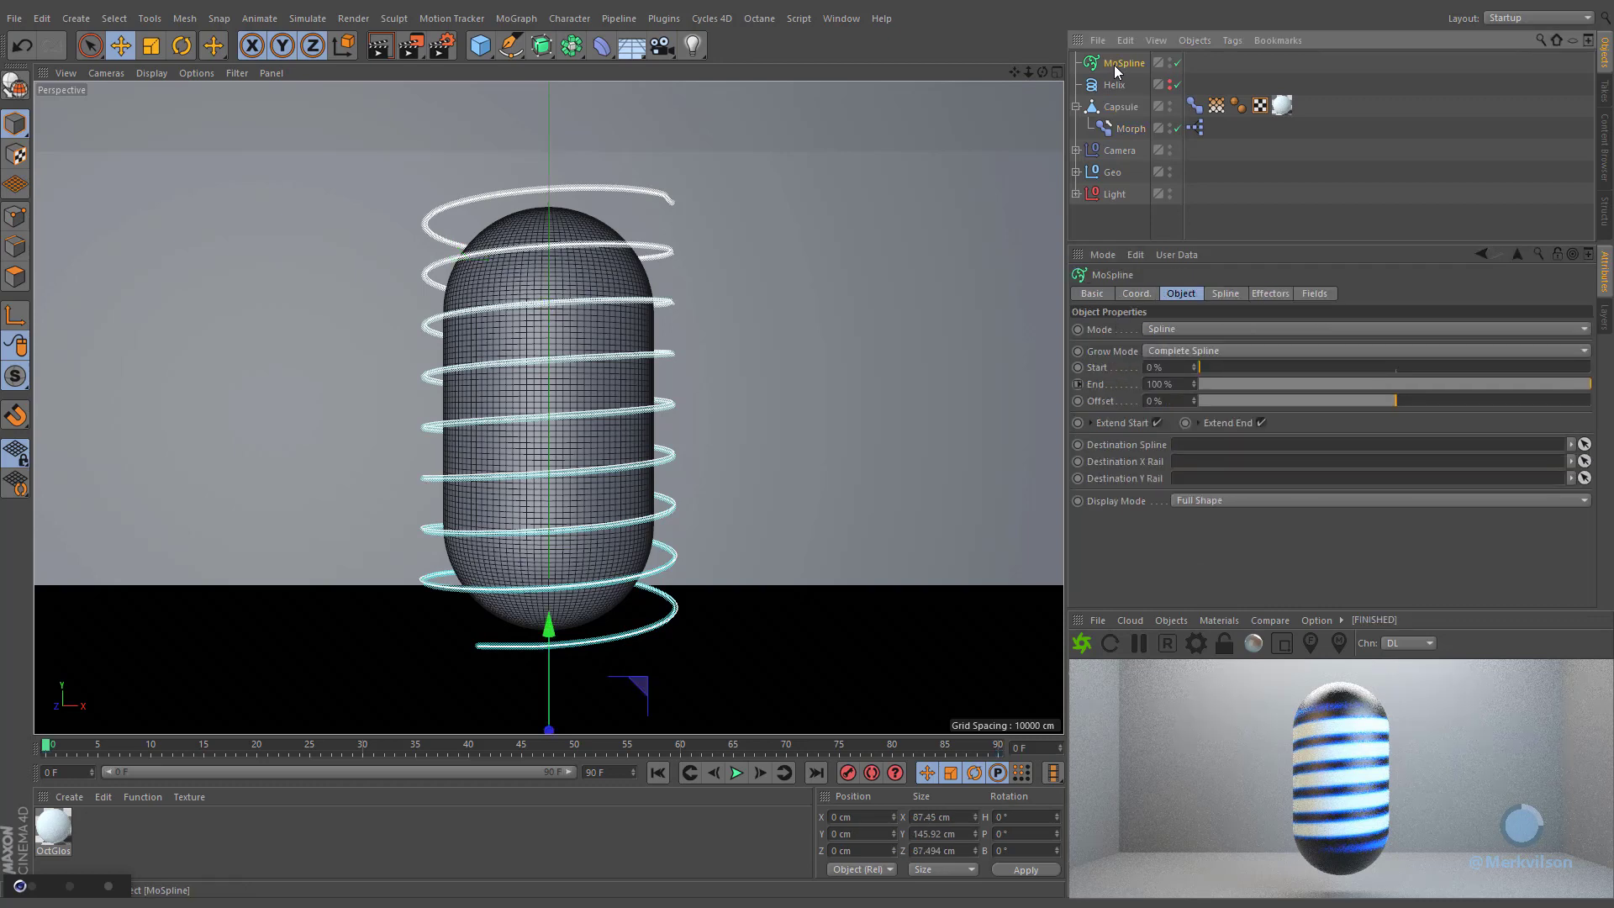
pyautogui.moveTo(1394, 392); pyautogui.dragTo(1594, 384)
pyautogui.click(1078, 384)
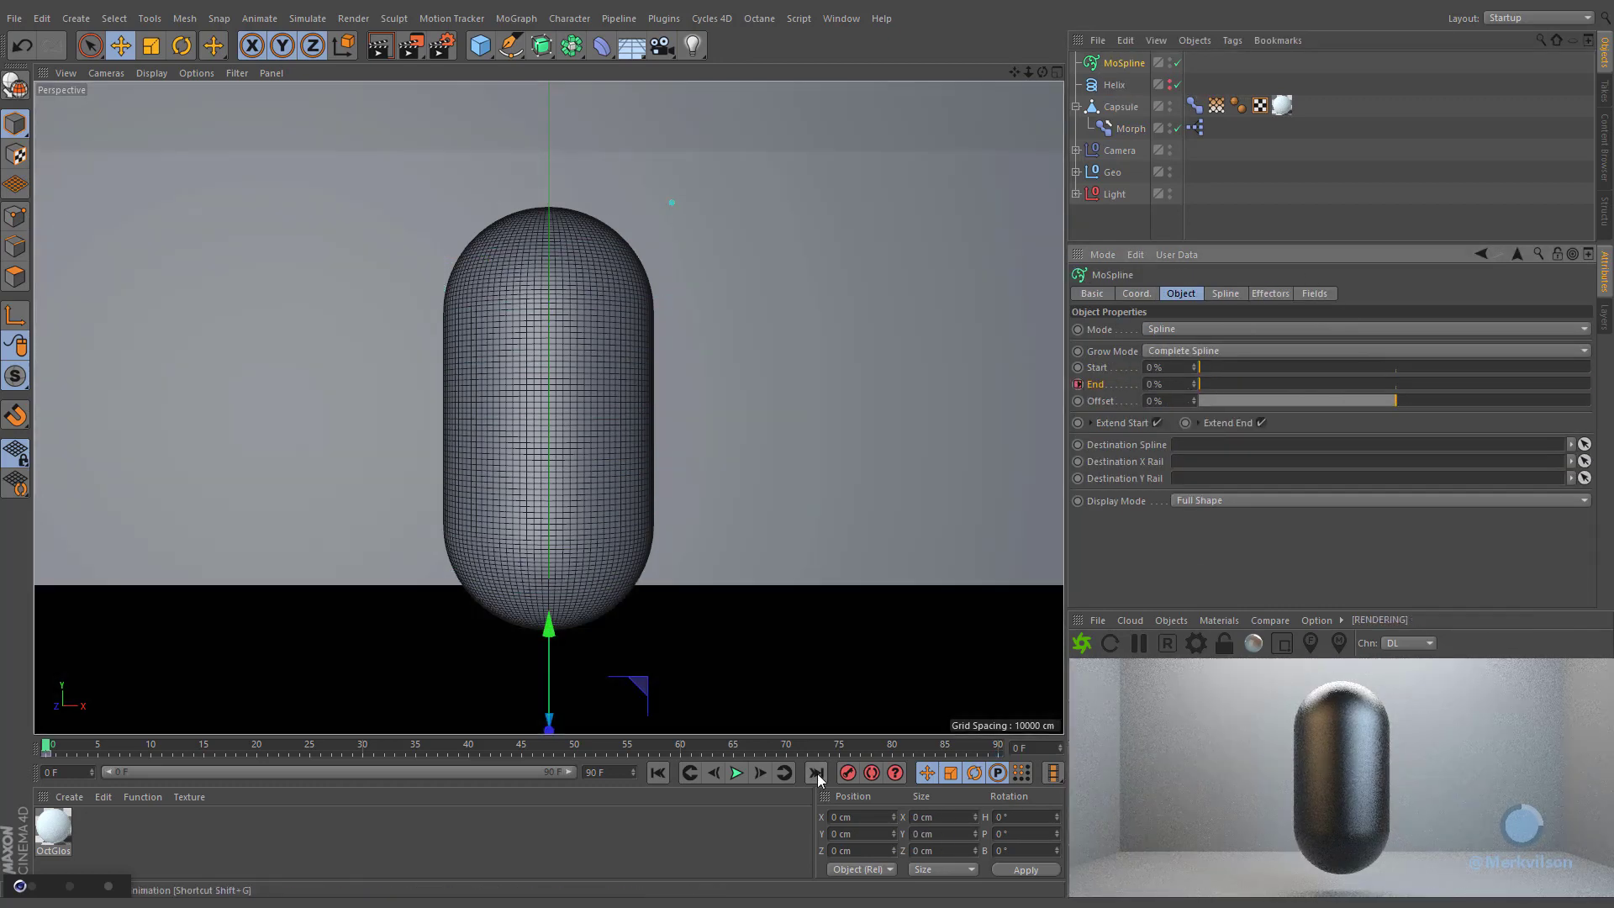
pyautogui.click(816, 773)
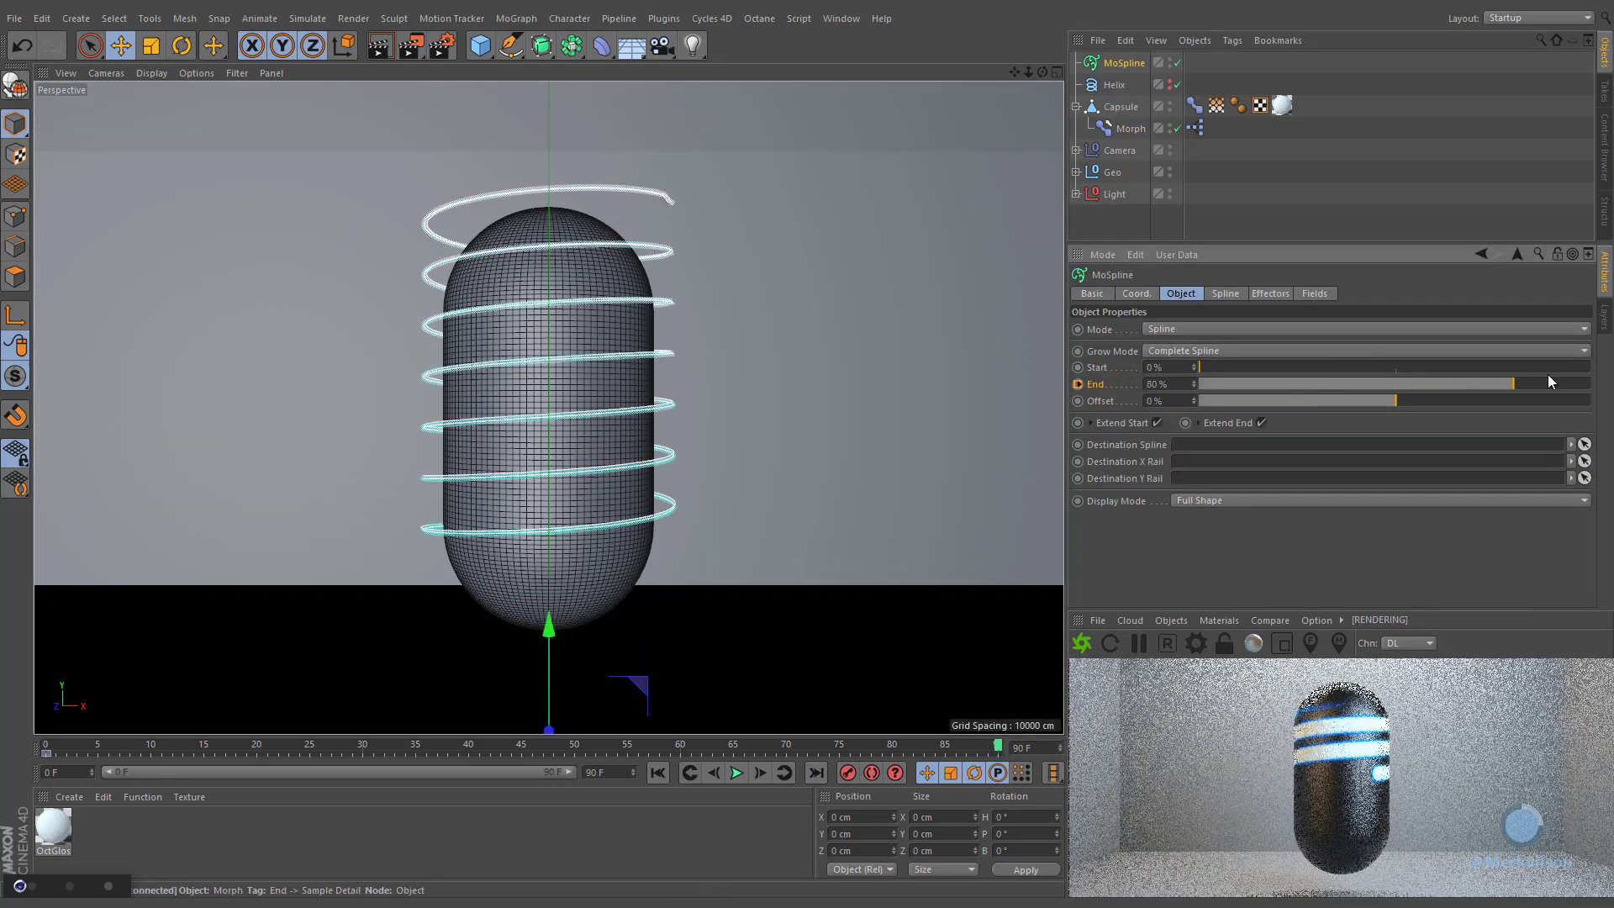
pyautogui.click(1078, 385)
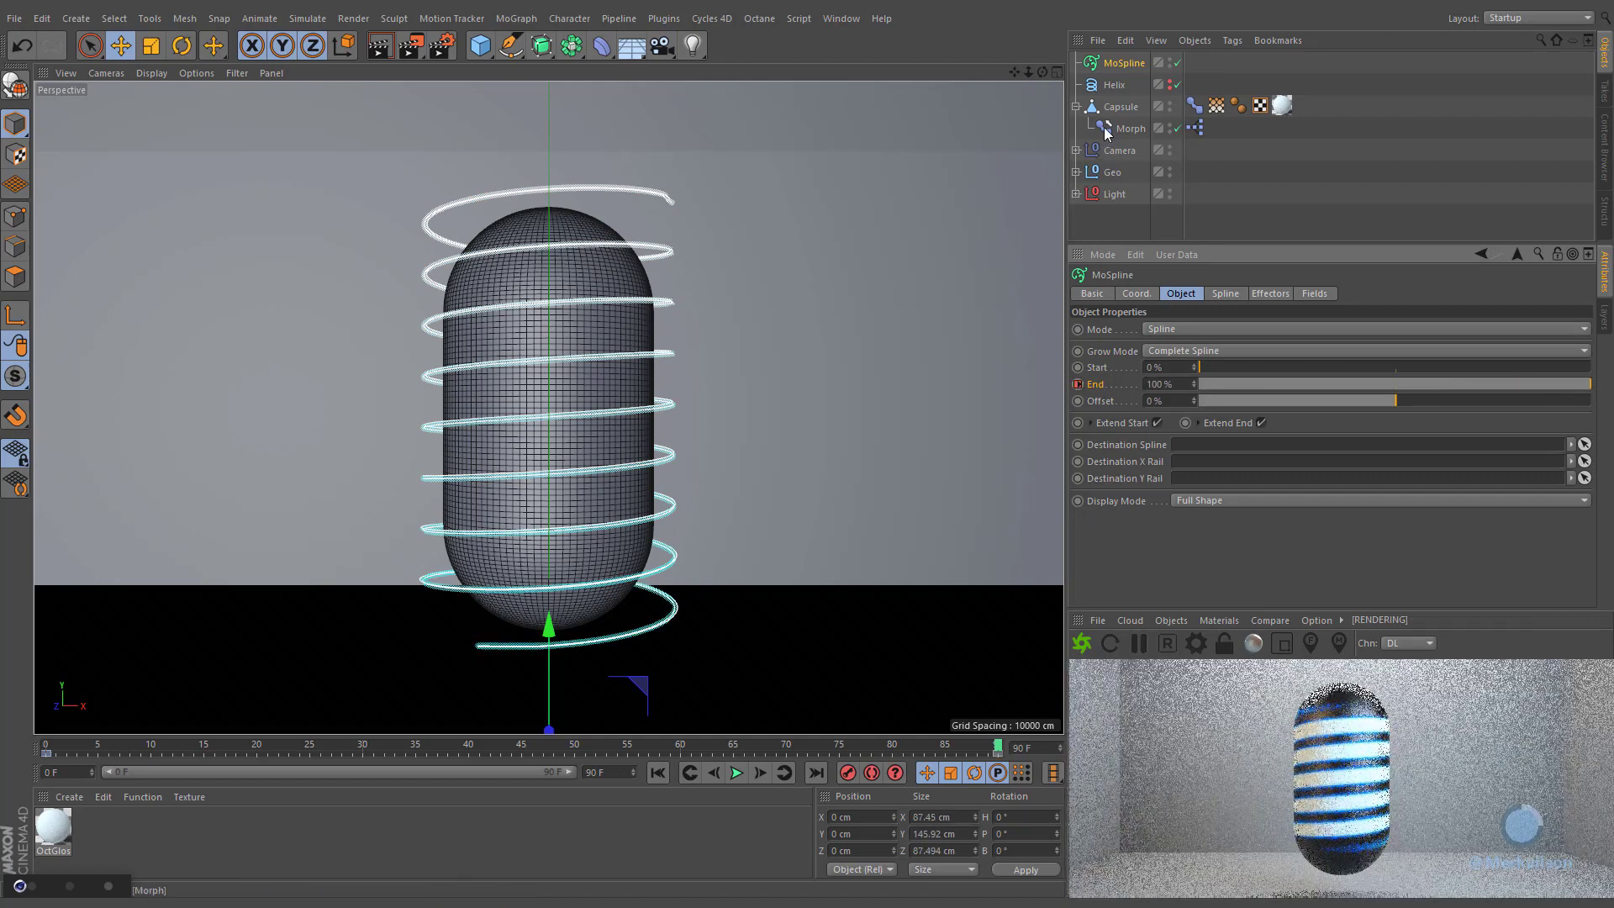
# Step: Display the capsule's Vertex Map and play the animation from the first frame
pyautogui.click(1216, 105)
pyautogui.click(658, 772)
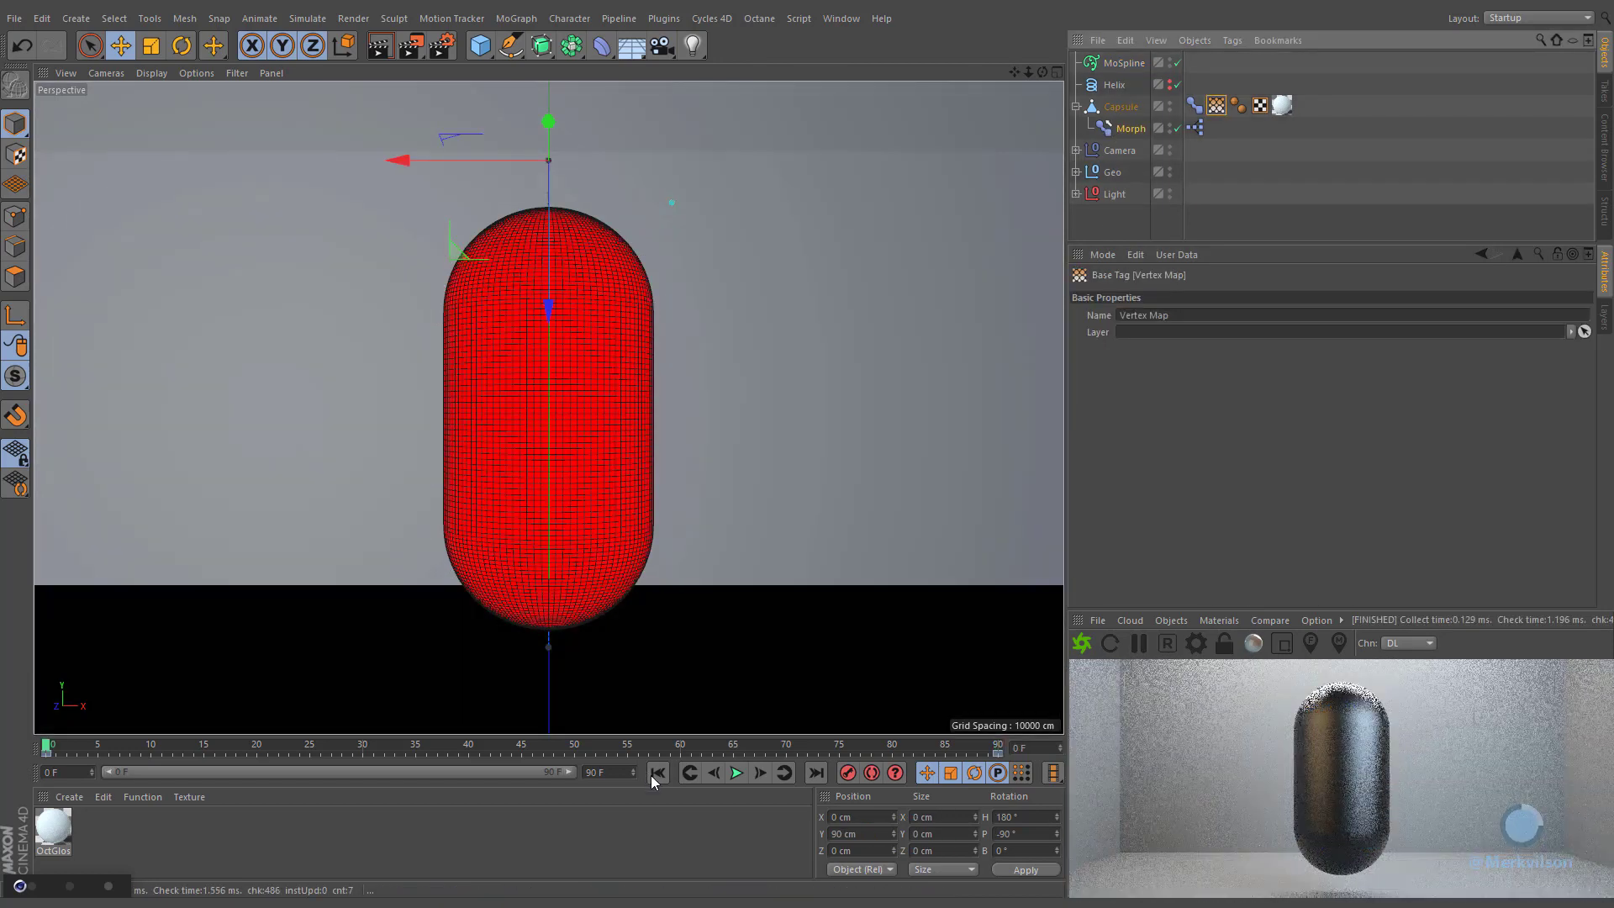
pyautogui.click(736, 772)
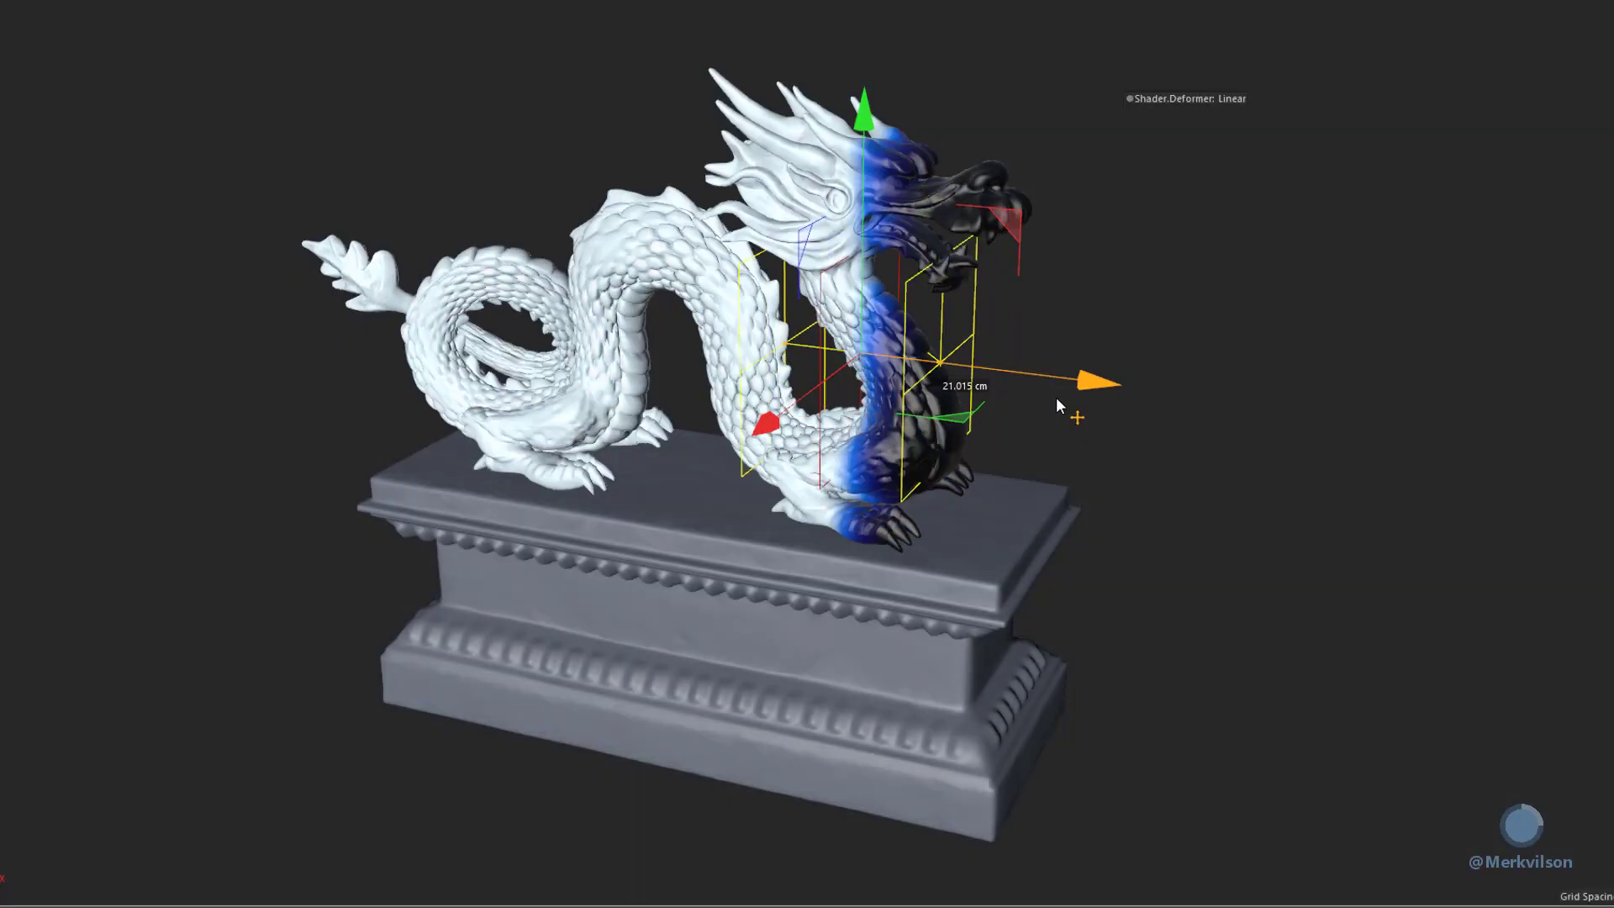
# Step: Slide the Linear falloff forward past the dragon's head, and replace it with a Sphere falloff moved vertically
pyautogui.moveTo(1056, 397); pyautogui.dragTo(1288, 290)
pyautogui.click(1241, 98)
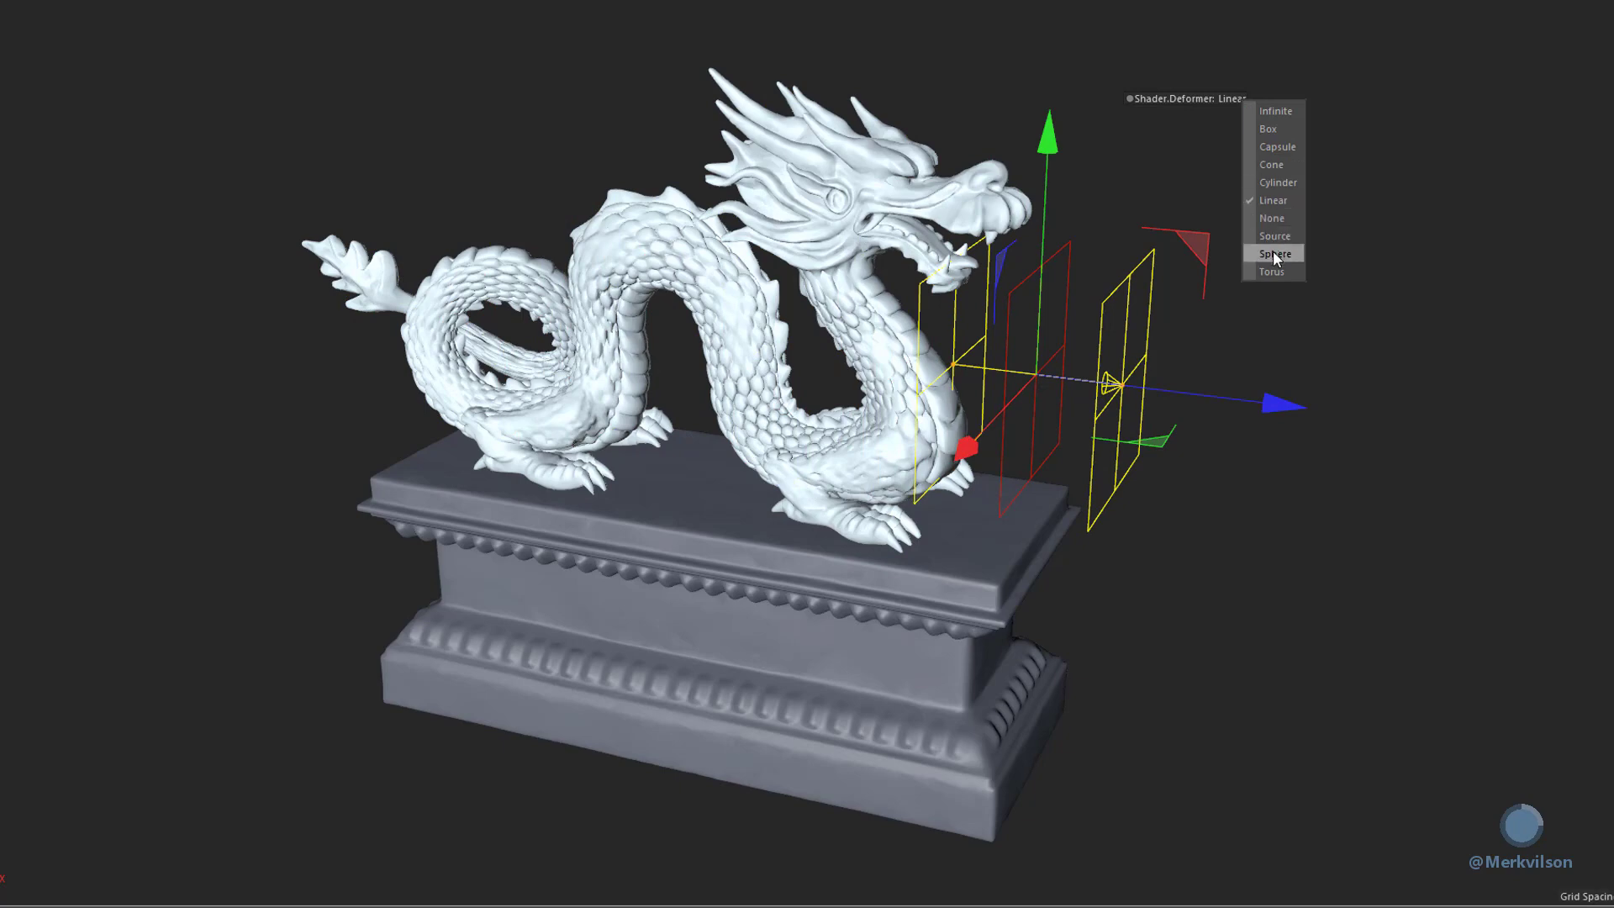
pyautogui.click(1269, 255)
pyautogui.moveTo(1036, 391); pyautogui.dragTo(1021, 126)
# Step: Change the dragon's falloff shape to Box and raise it above the model
pyautogui.click(1246, 99)
pyautogui.click(1299, 106)
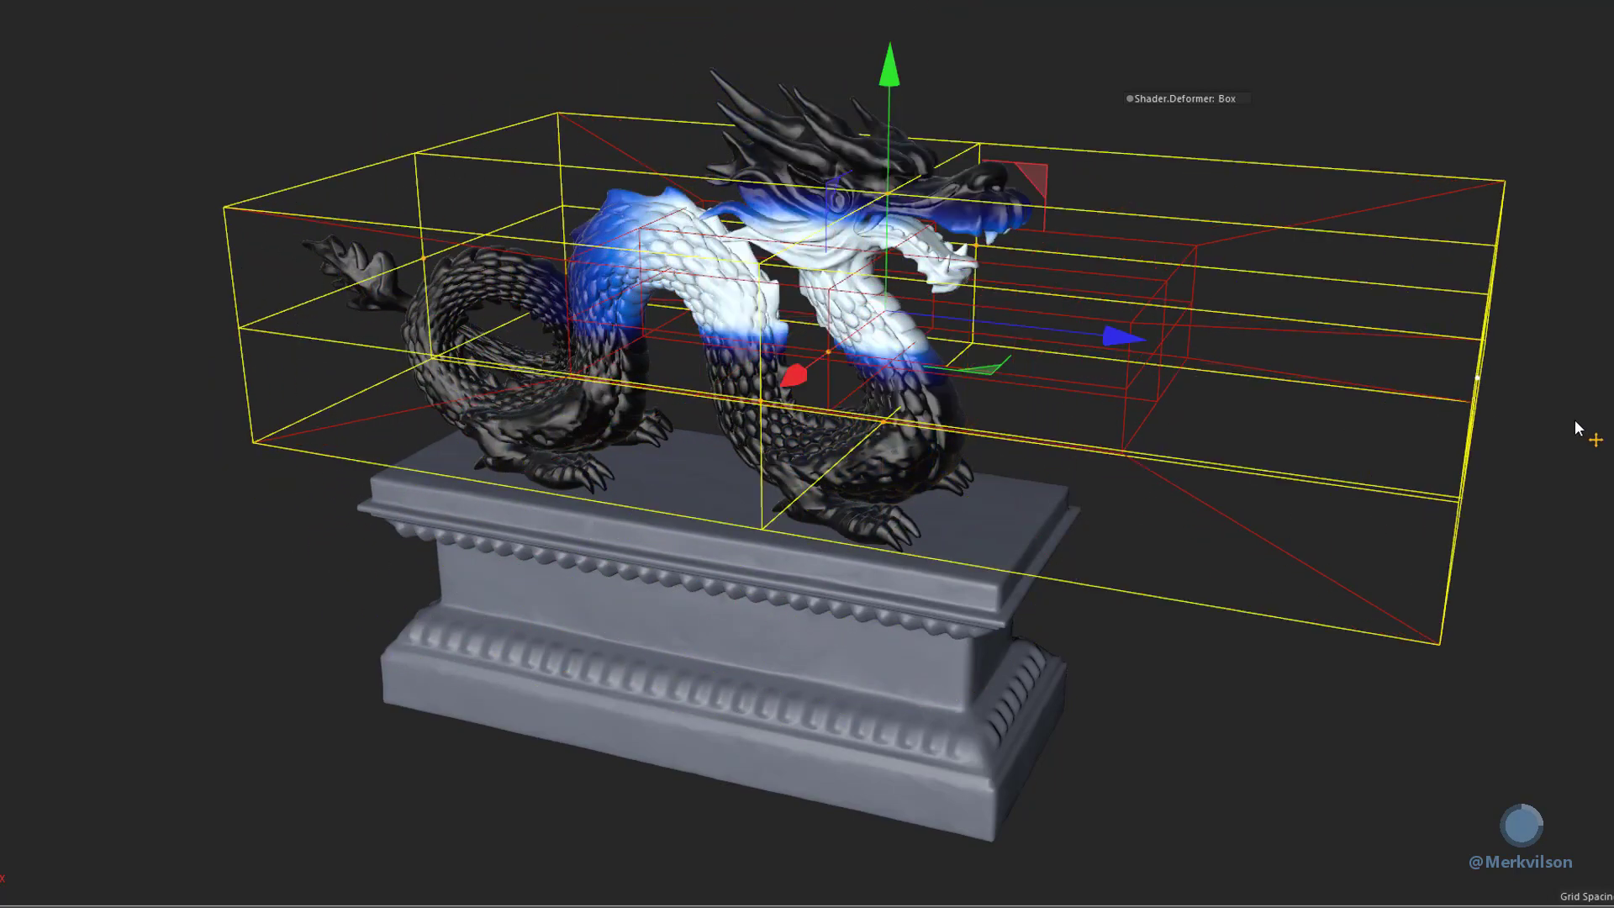
pyautogui.moveTo(665, 134); pyautogui.dragTo(663, 4)
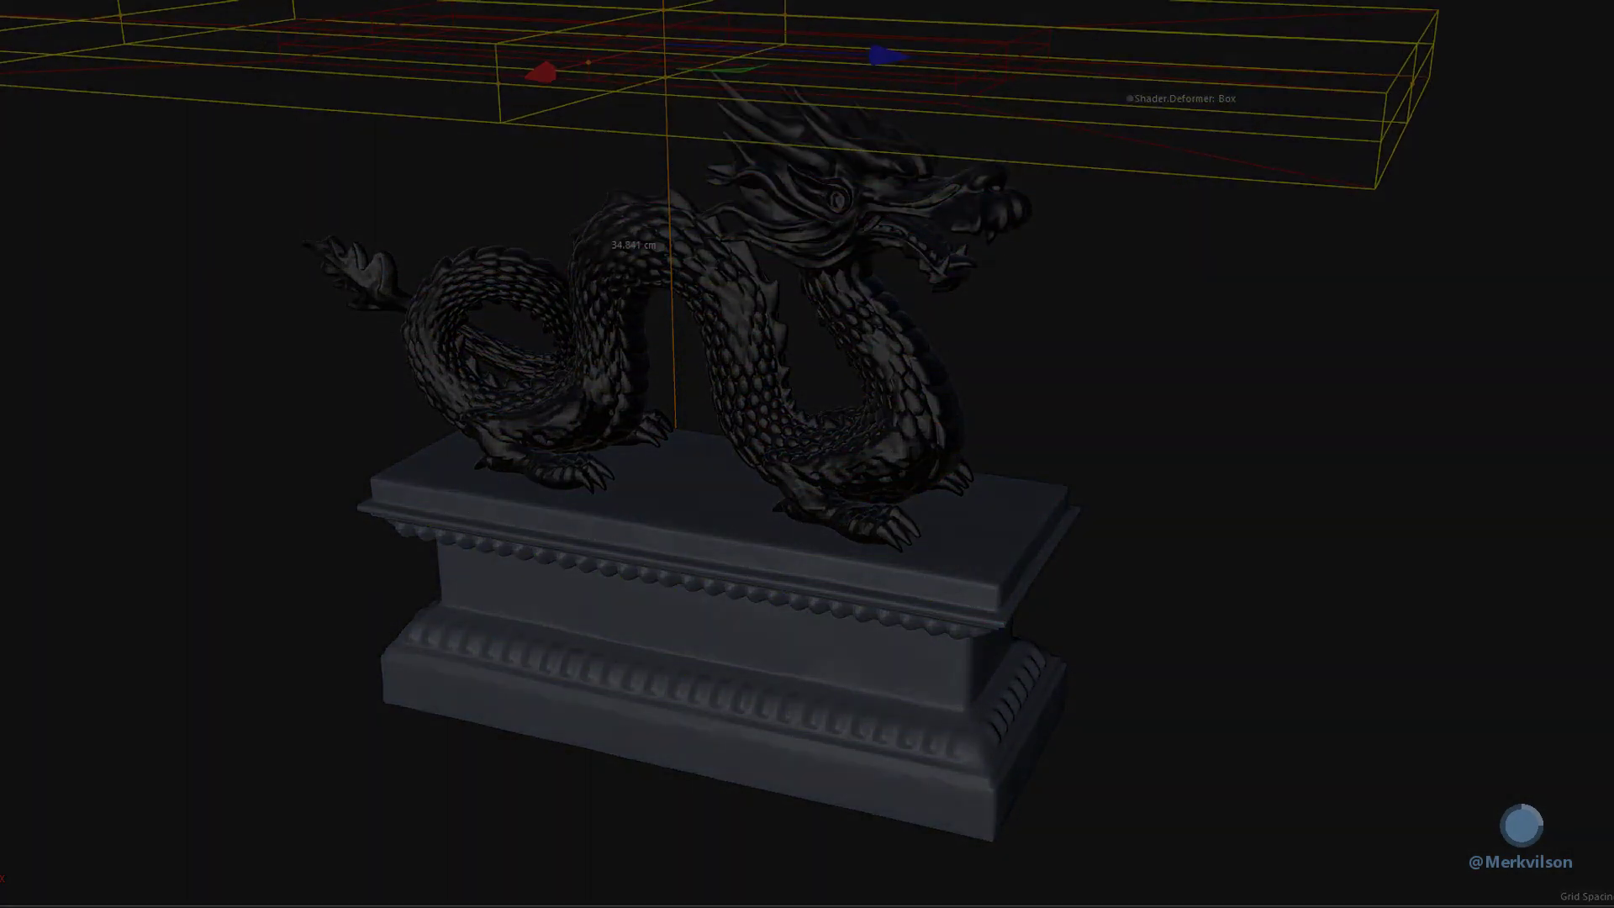